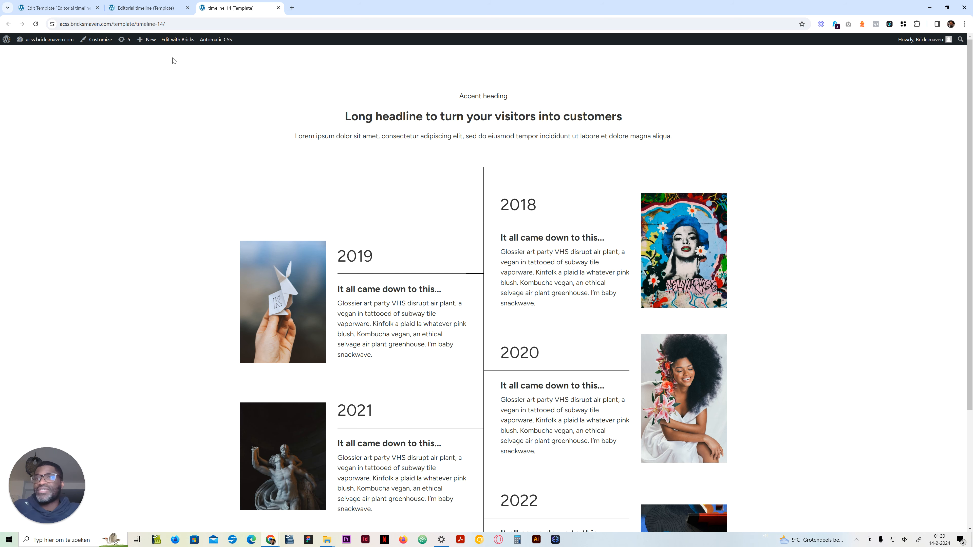
Step: Switch to the Editorial timeline template in the builder, add a section and name it Timeline 14
click(154, 8)
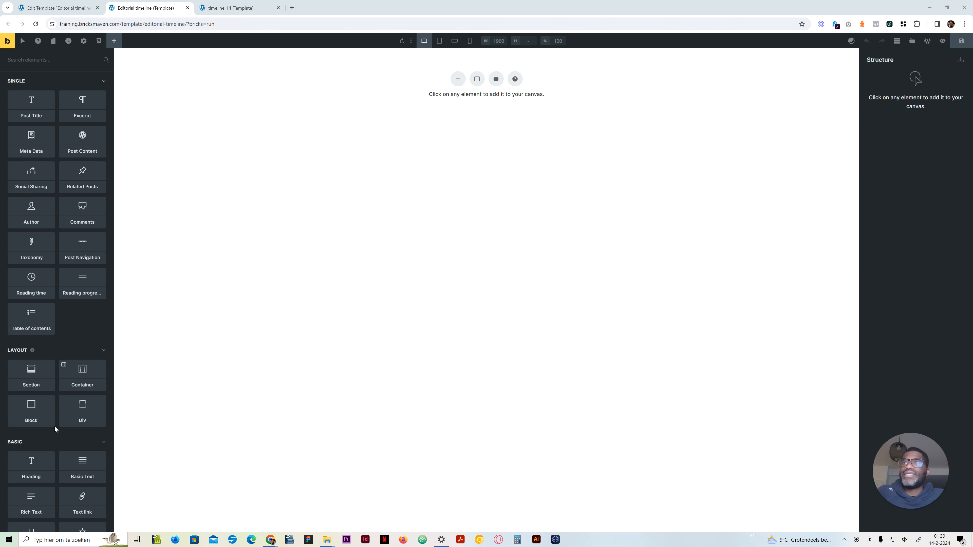
click(35, 382)
click(887, 84)
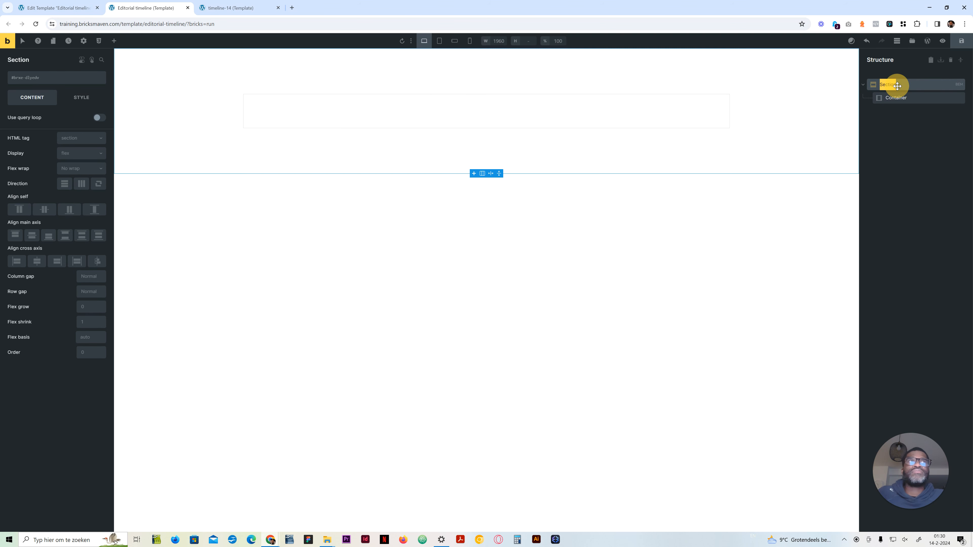
text(Timeline 14)
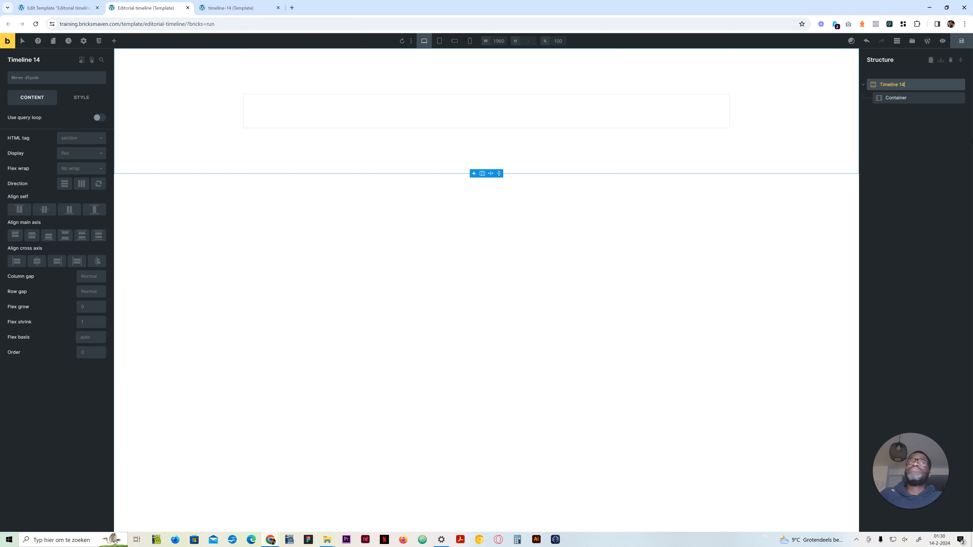
Step: Add two blocks inside the section's container and name them Content and Timeline list
click(897, 97)
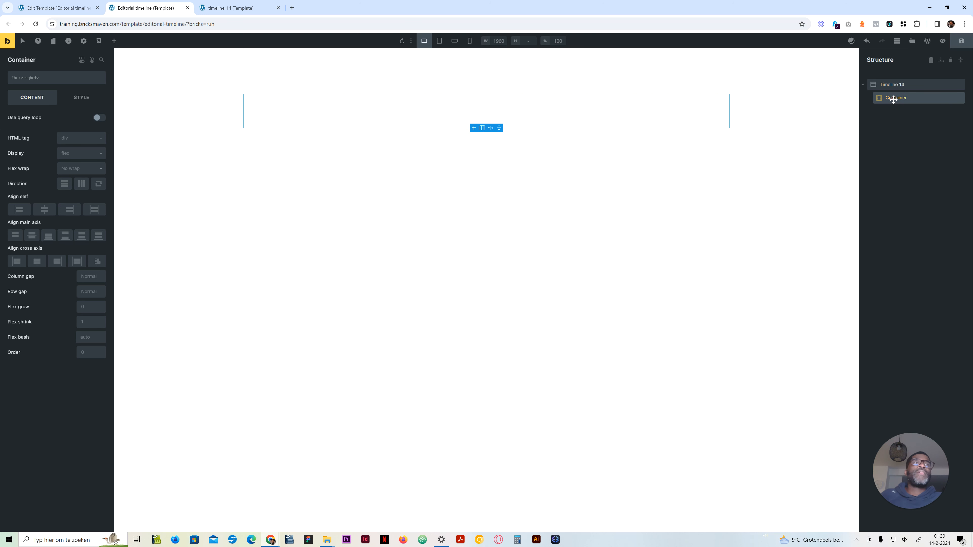
click(114, 41)
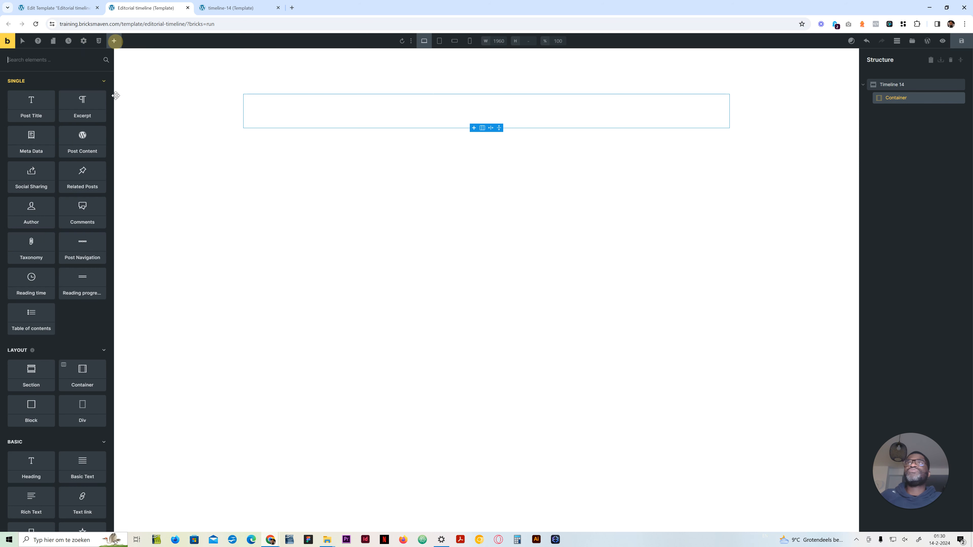
double_click(34, 410)
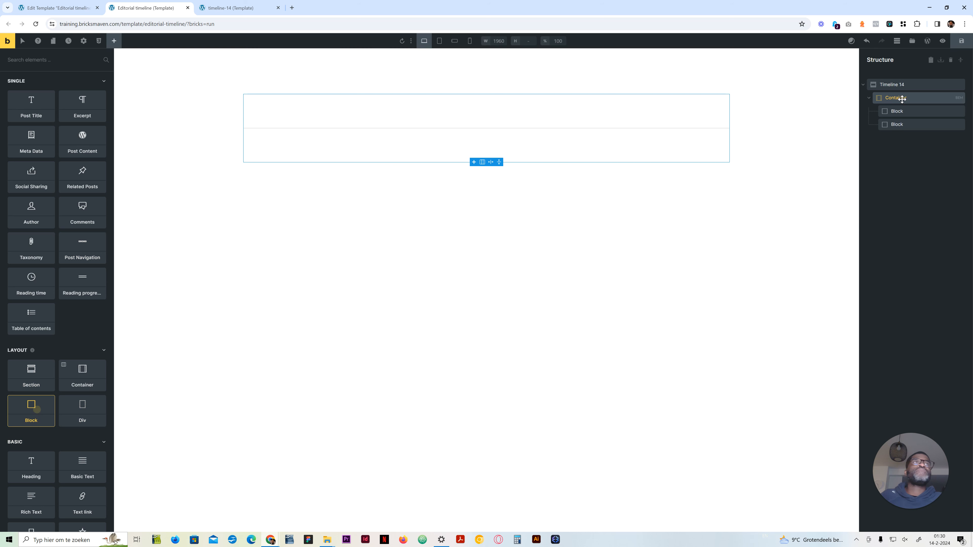
double_click(898, 111)
text(Content)
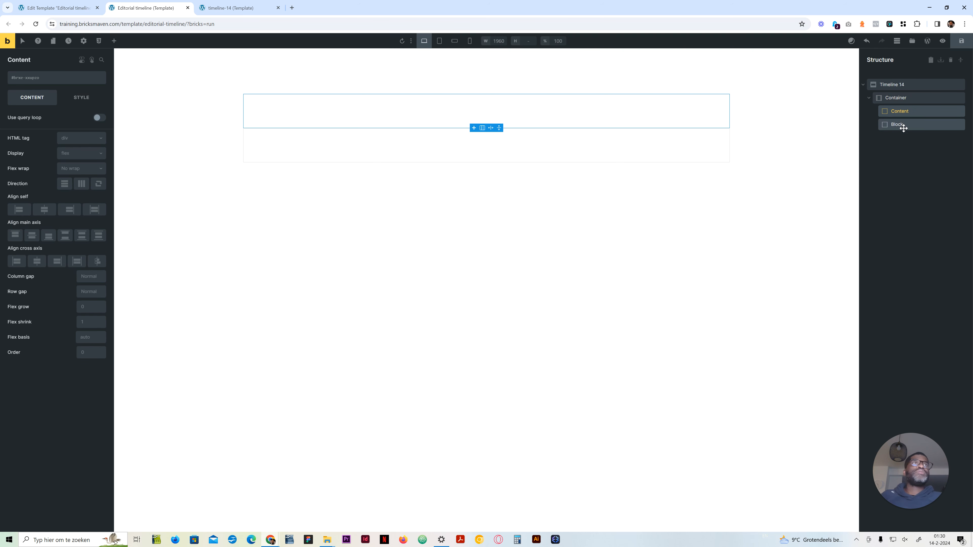
double_click(900, 124)
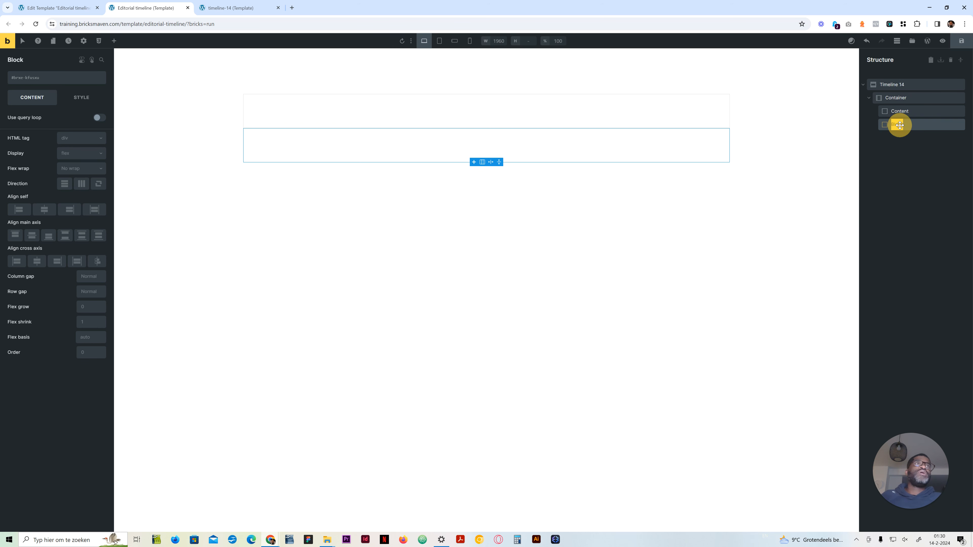
text(Timeline list)
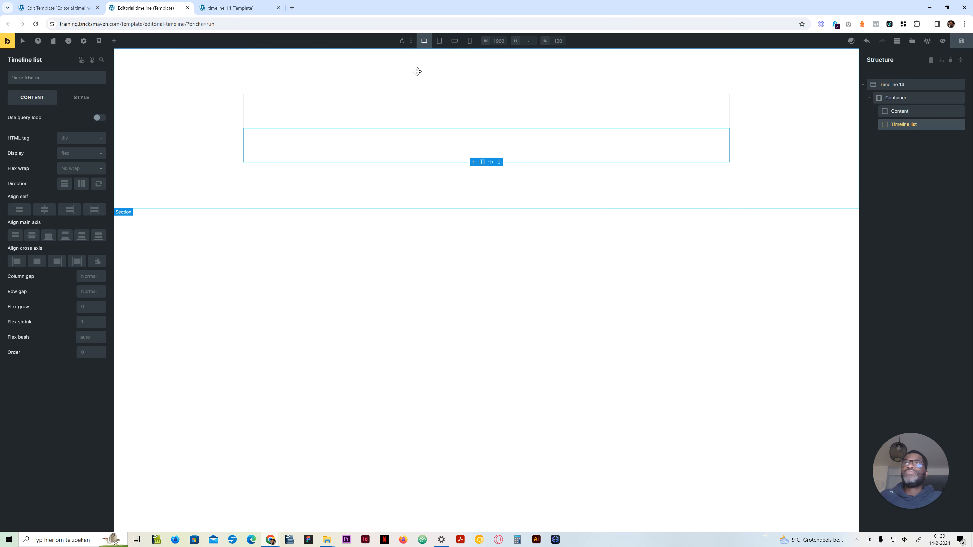
Step: Search the remote templates for "intro", insert the centred intro template and nest its Intro block inside the Content block
click(893, 116)
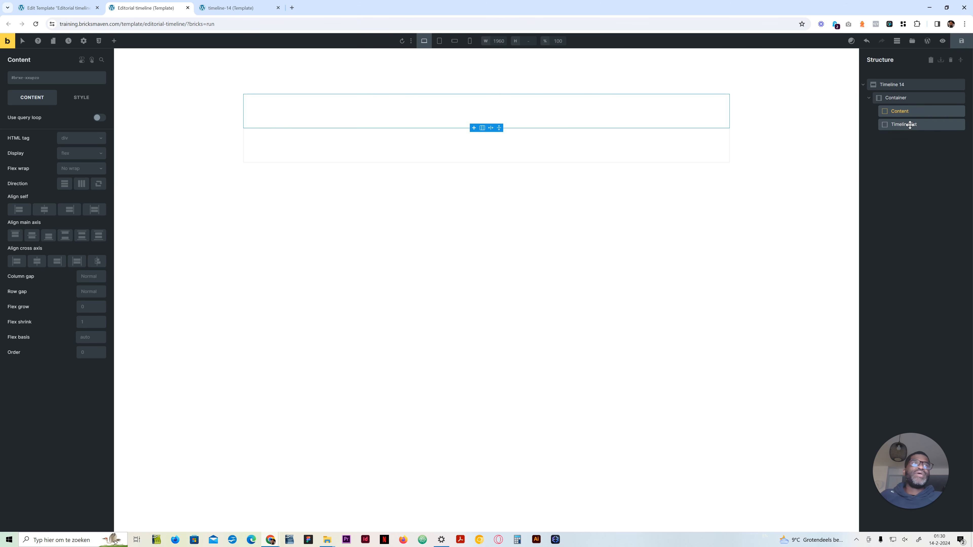
click(912, 41)
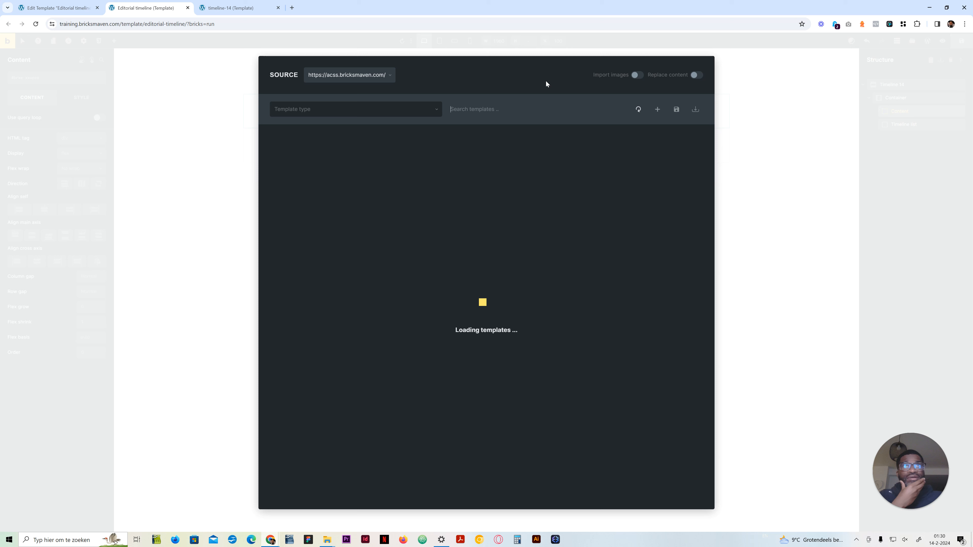
click(484, 110)
text(intro)
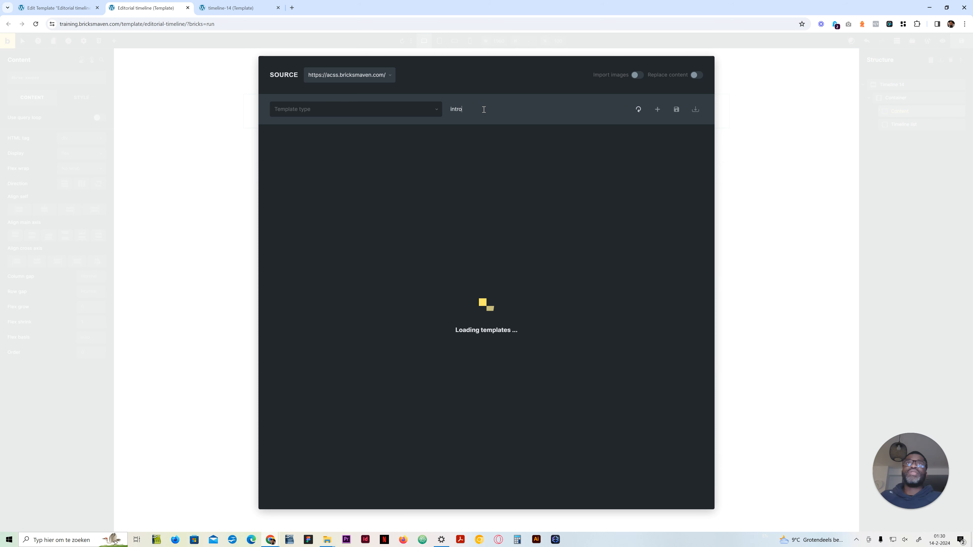
mouse_move(491, 197)
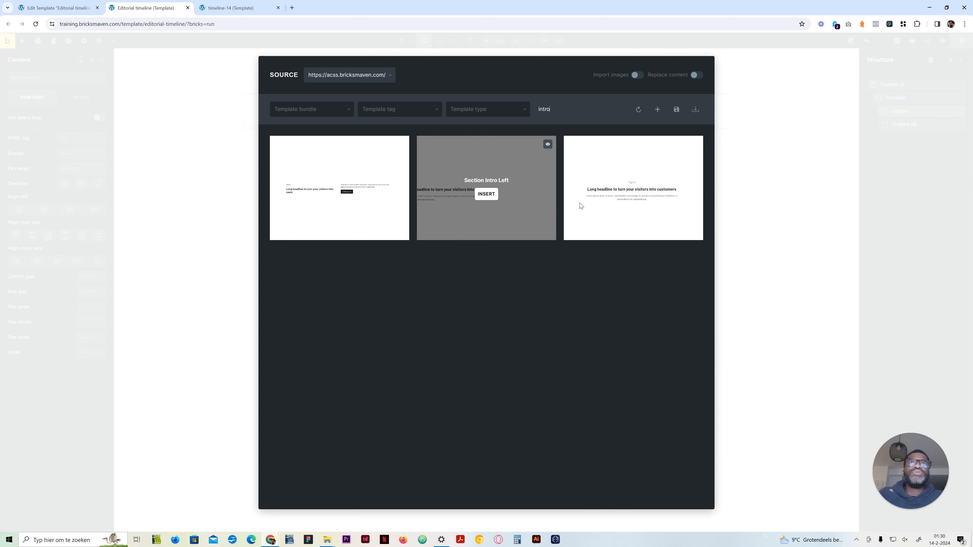
mouse_move(628, 201)
click(634, 194)
click(501, 155)
drag(897, 123, 906, 114)
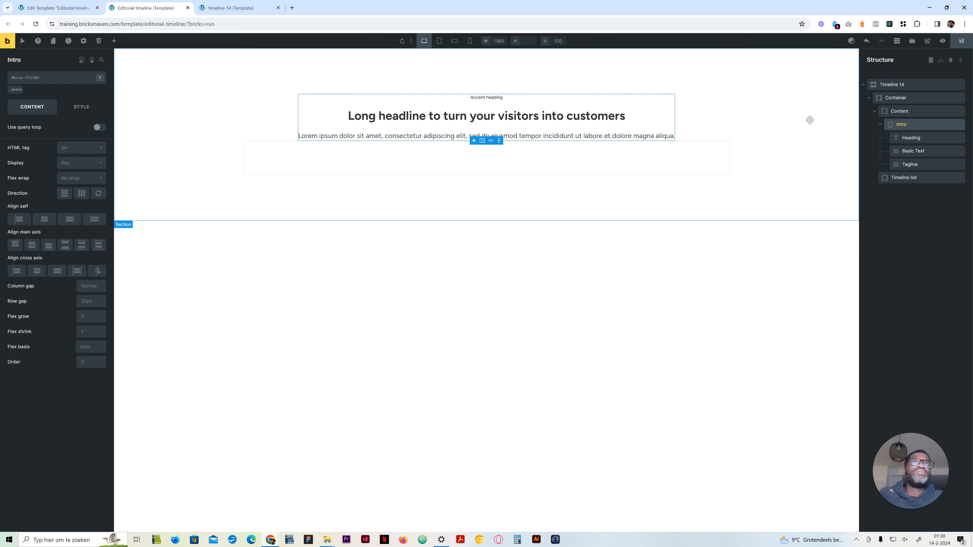
Step: Add a block inside the Timeline list block and name it Card
click(906, 177)
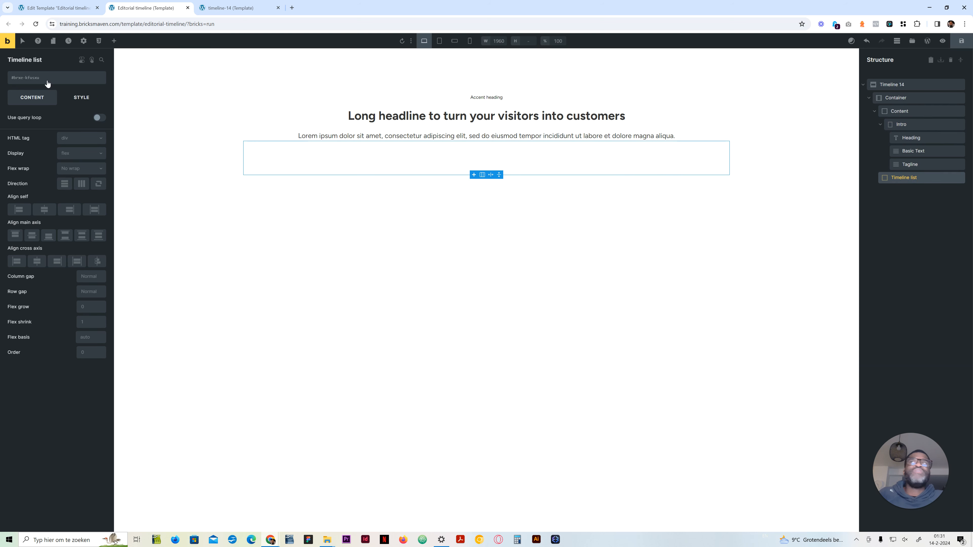
click(114, 41)
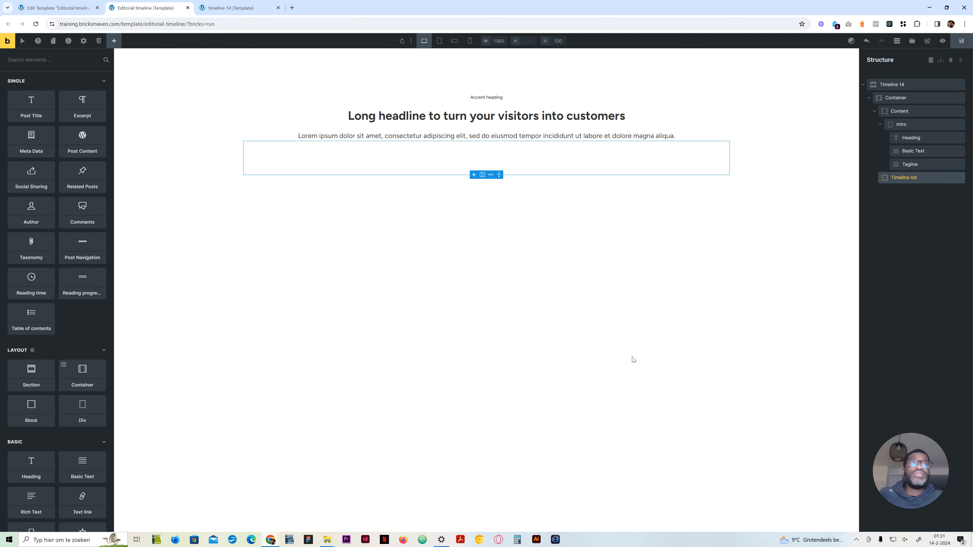
click(36, 414)
double_click(902, 191)
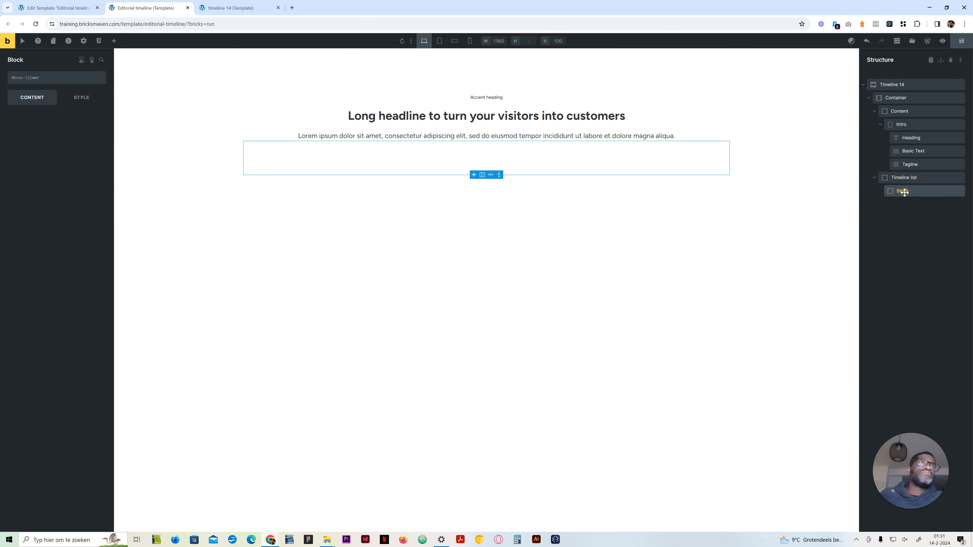
text(Card)
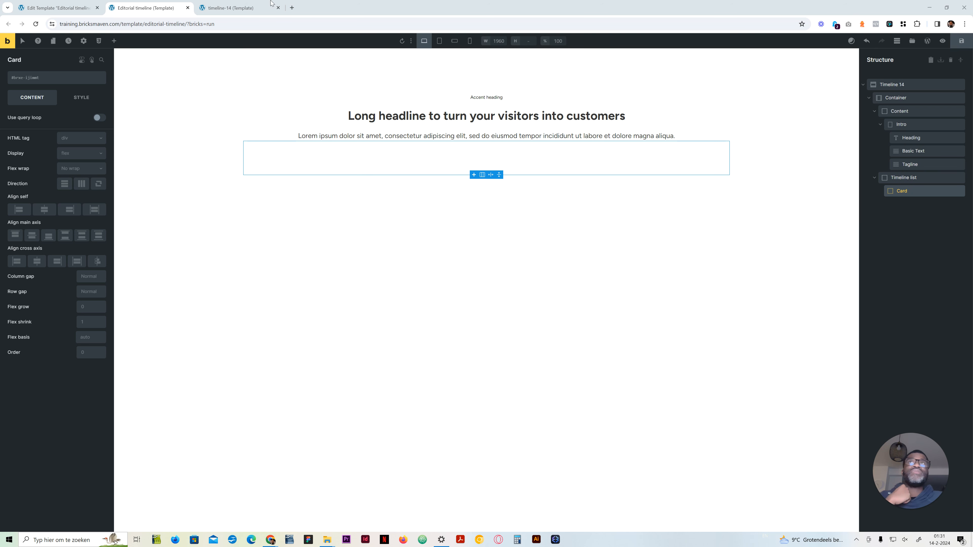
Step: Check the card layout on the timeline-14 reference page, and add two blocks named Content and Media inside Card
click(241, 7)
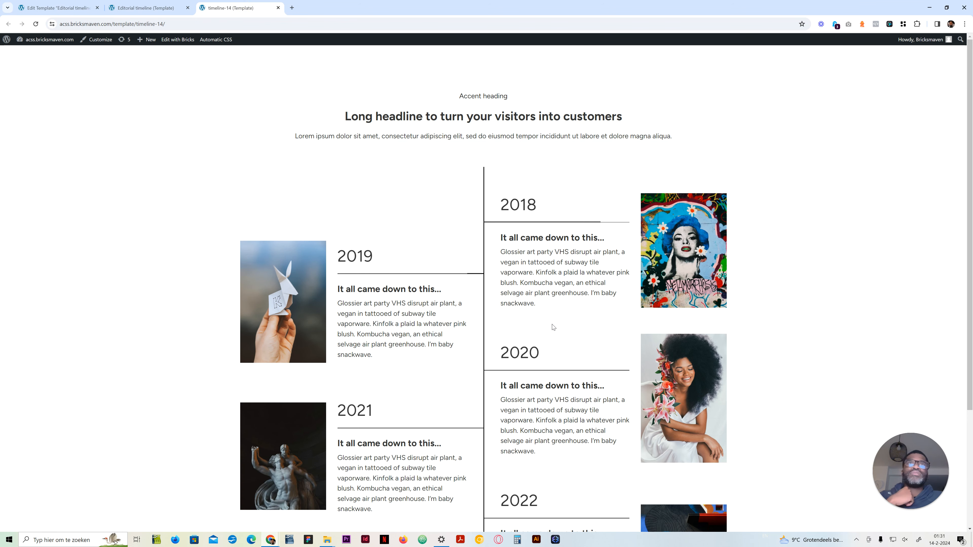
click(146, 7)
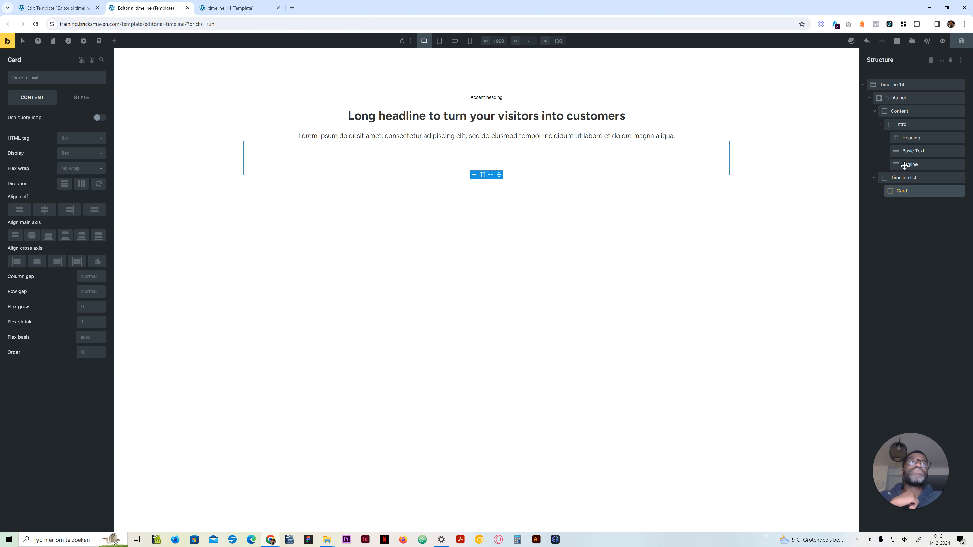
click(229, 8)
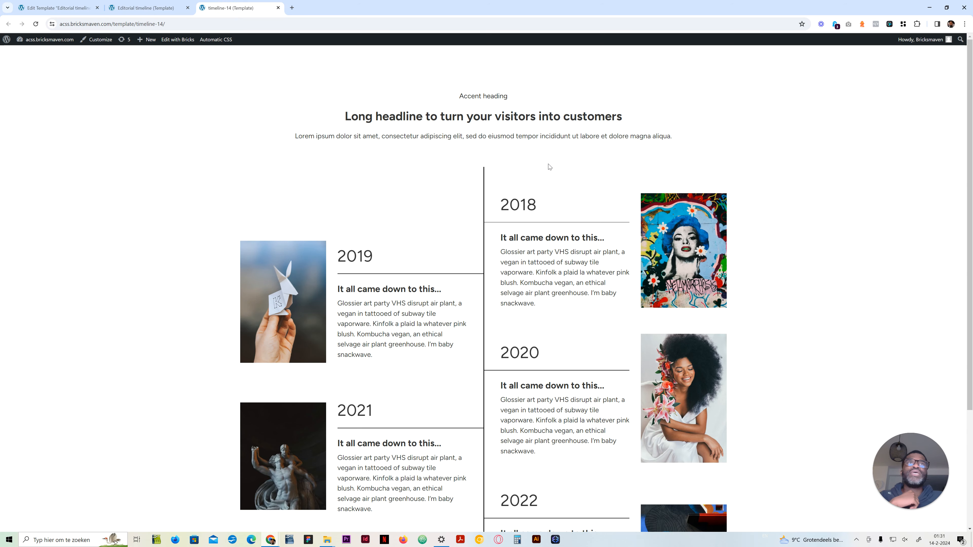
click(146, 8)
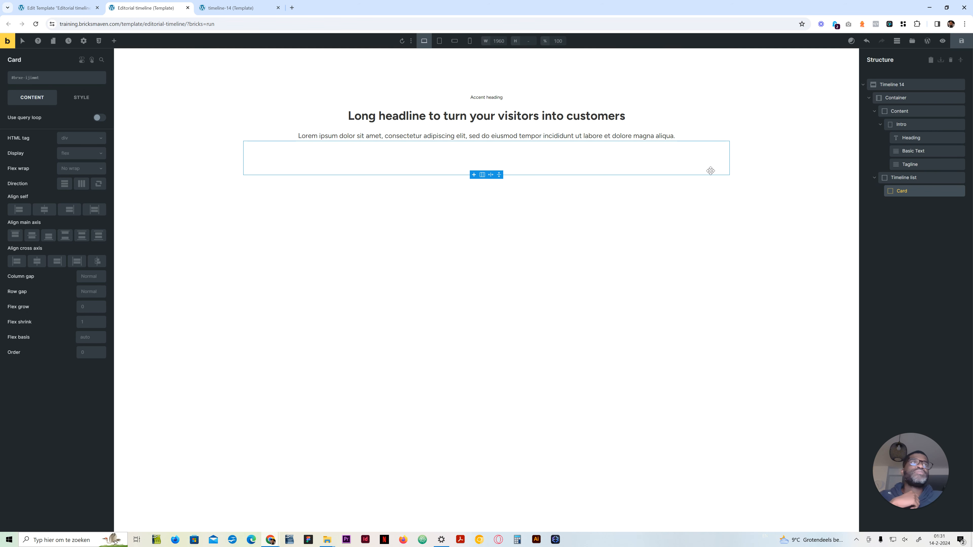
click(116, 41)
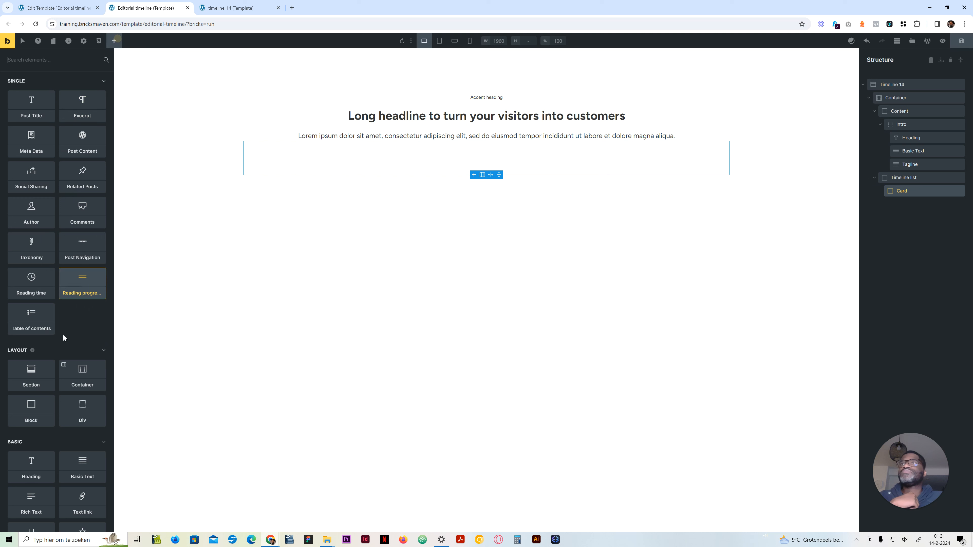
click(27, 413)
click(28, 414)
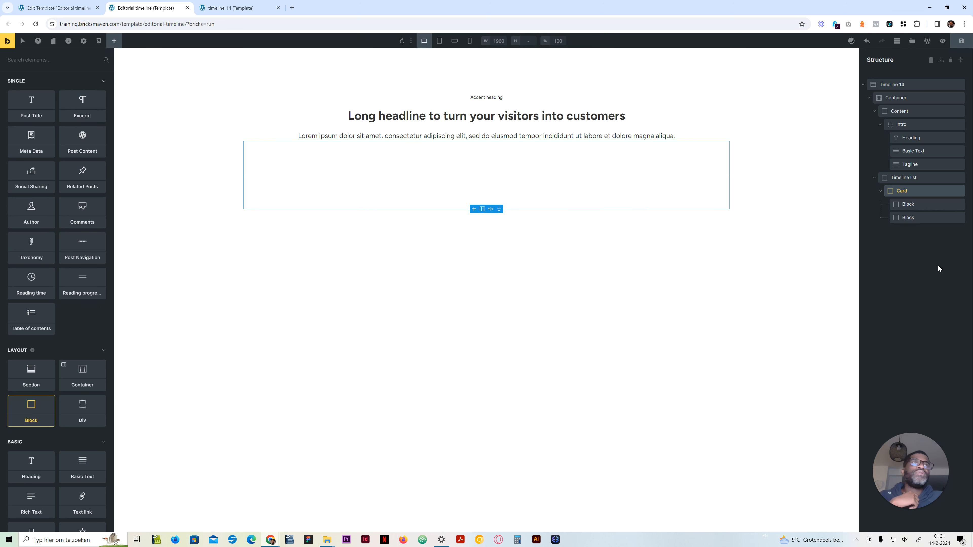
double_click(907, 204)
text(Content)
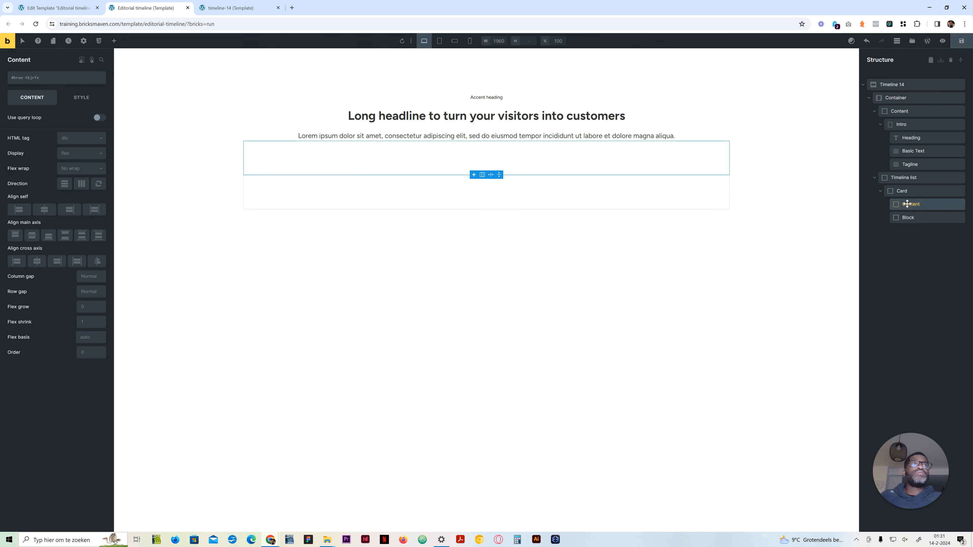
double_click(907, 218)
text(Media)
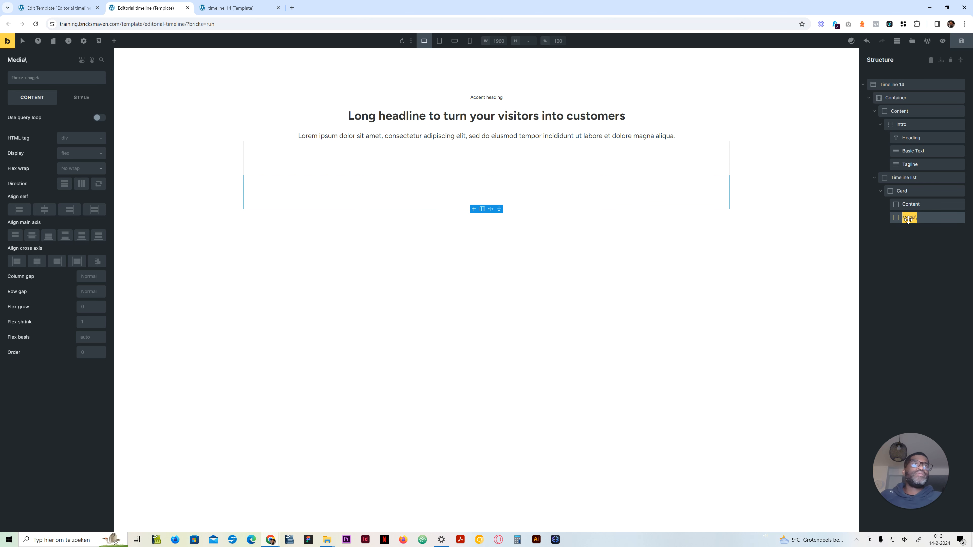
Step: Add an Image element inside the card's Media block
click(114, 41)
scroll(55, 426, down, 4)
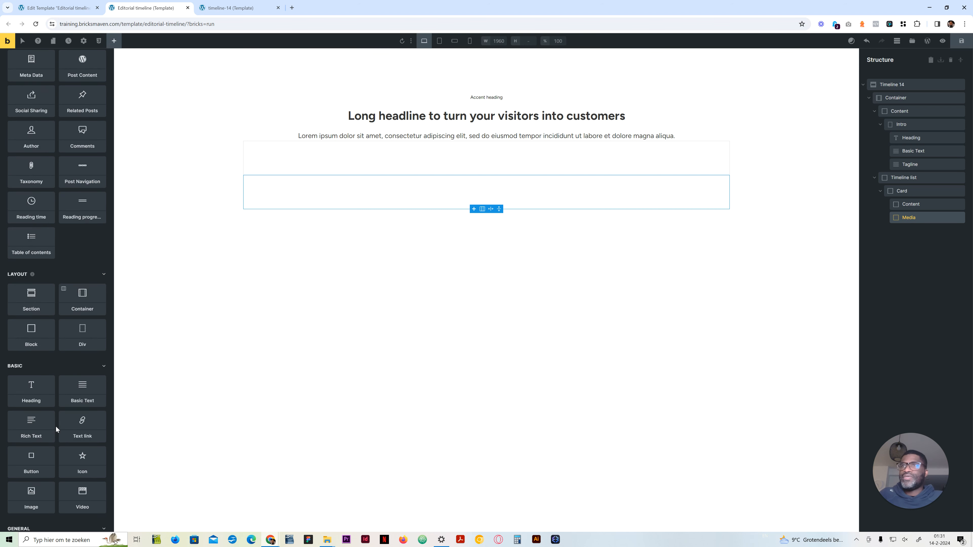
click(39, 427)
Step: Add two blocks inside the card's Content block, checking the date and text arrangement on the timeline-14 reference page
click(913, 203)
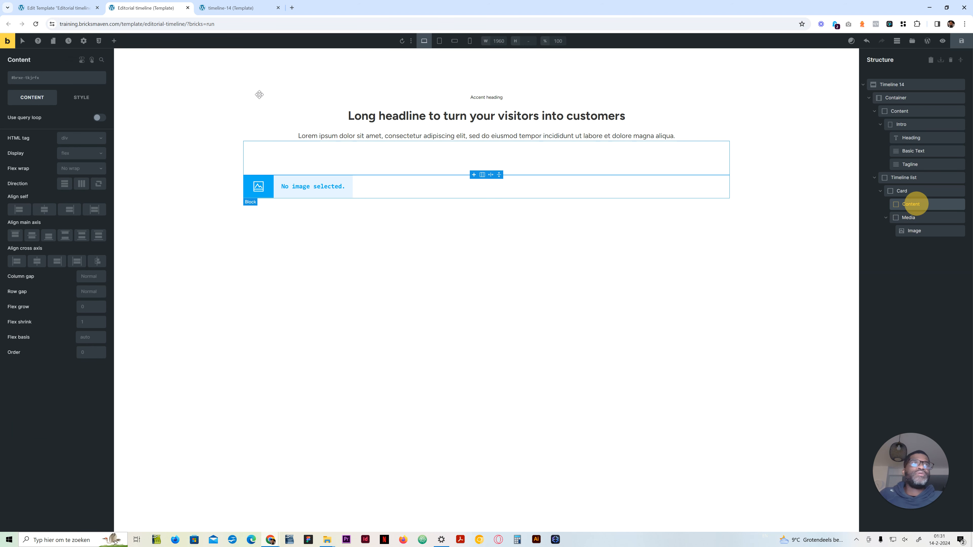
click(114, 41)
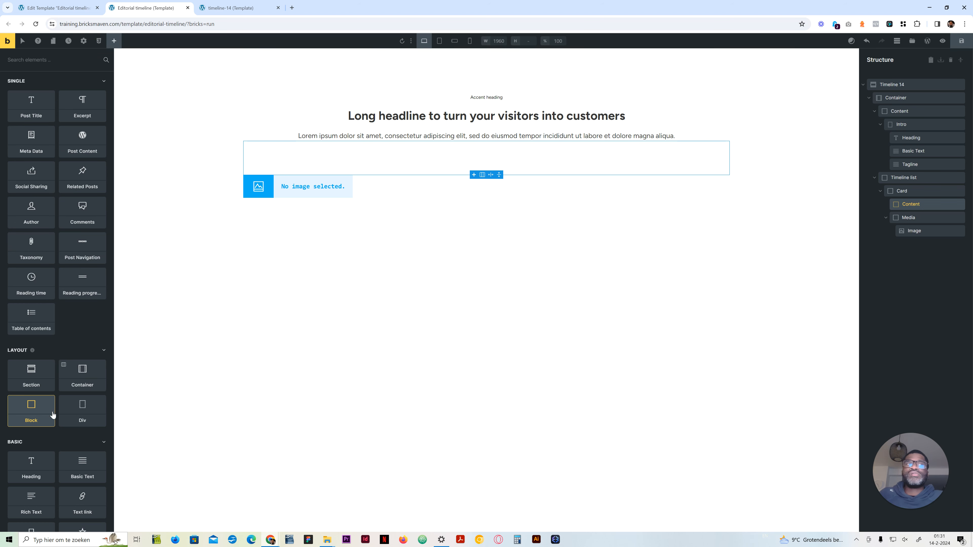
click(33, 412)
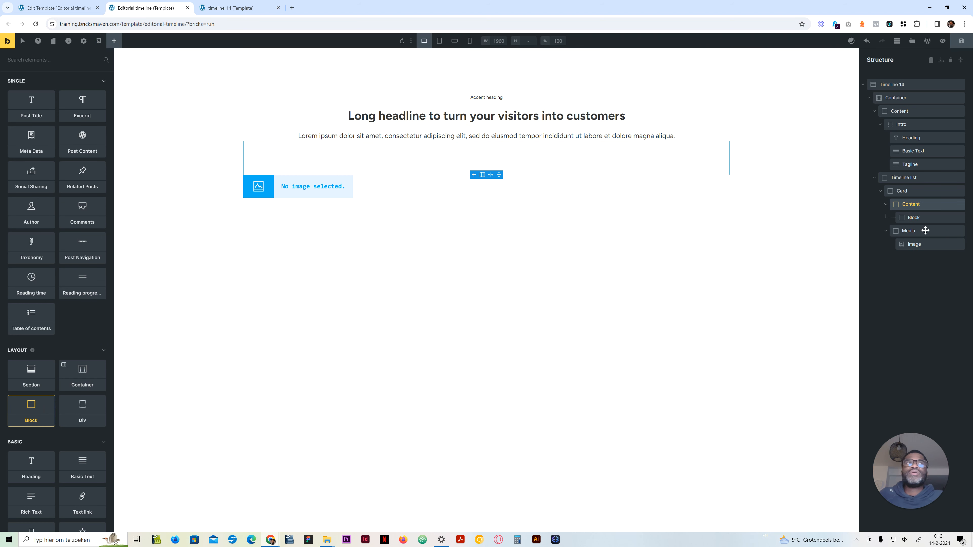
click(230, 7)
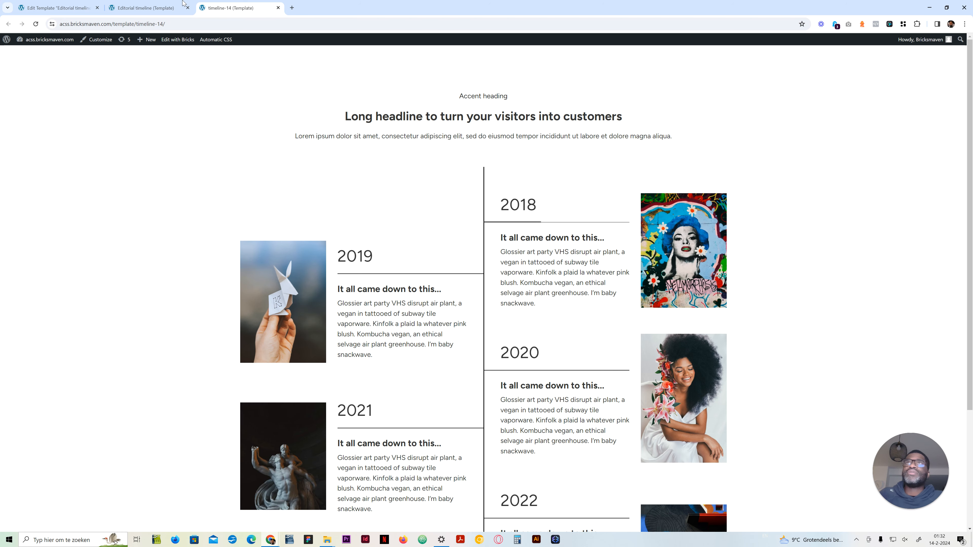
click(146, 7)
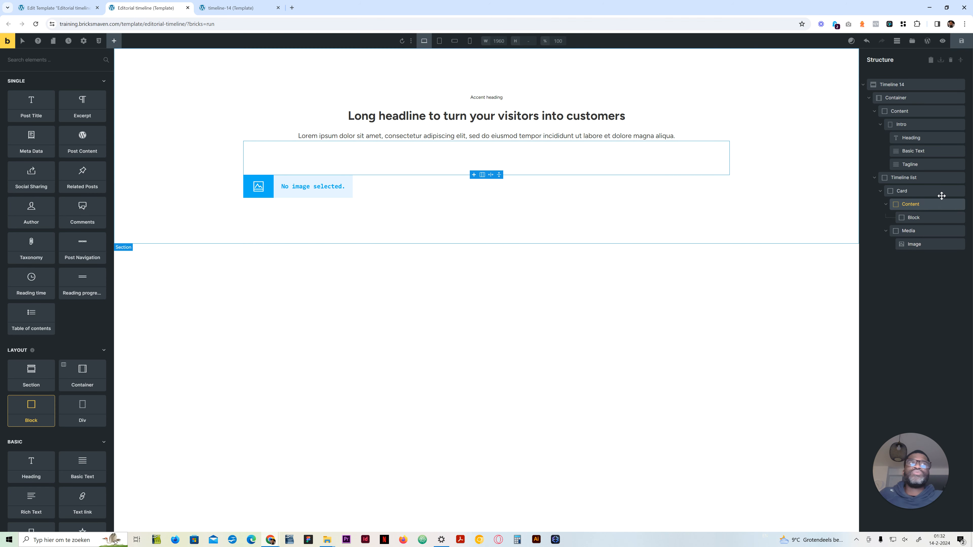
click(41, 417)
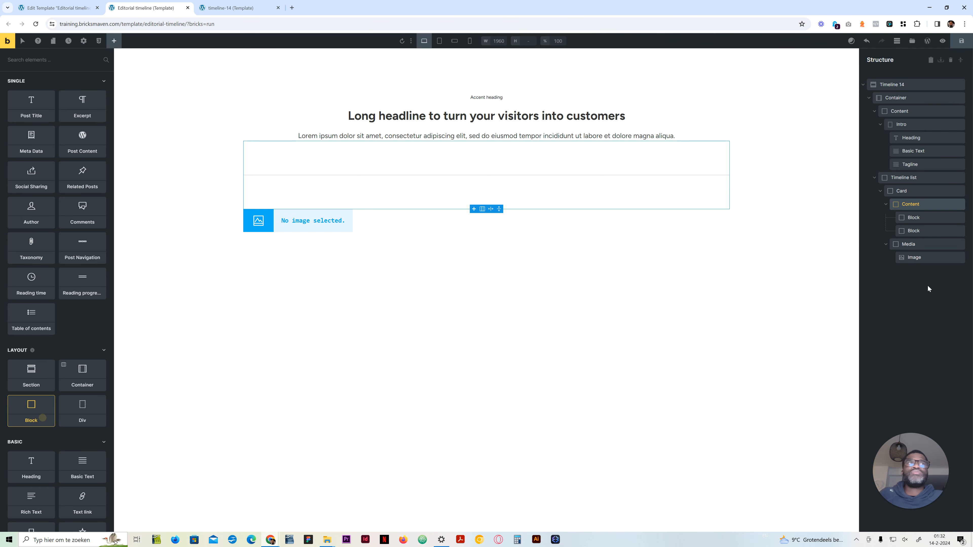
Step: Name the two blocks nested in the card's Content block Content and Date
click(916, 218)
text(Content)
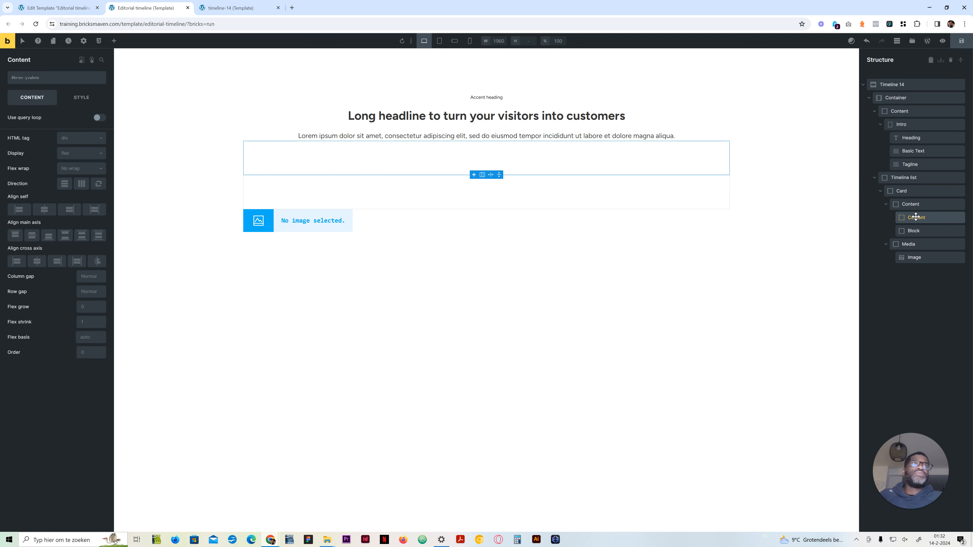
double_click(917, 230)
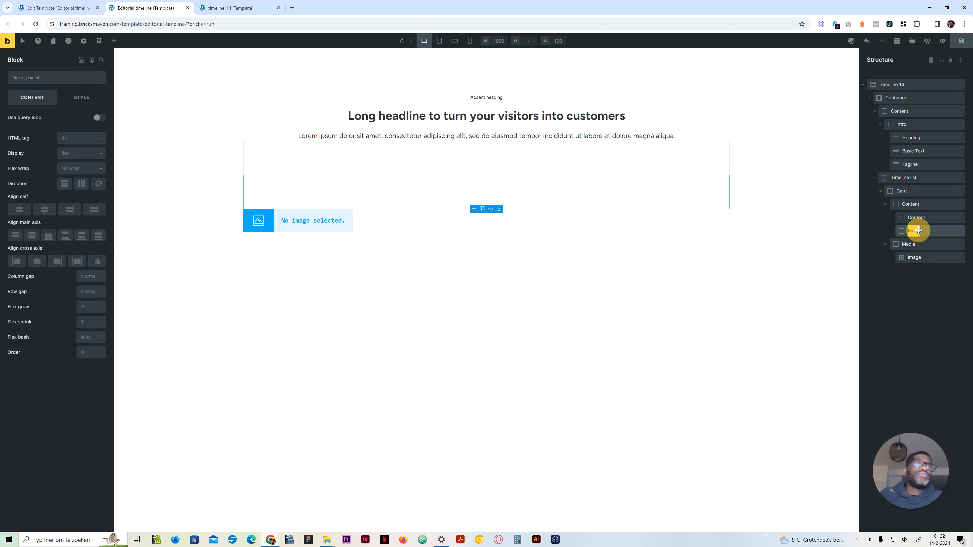
text(Date)
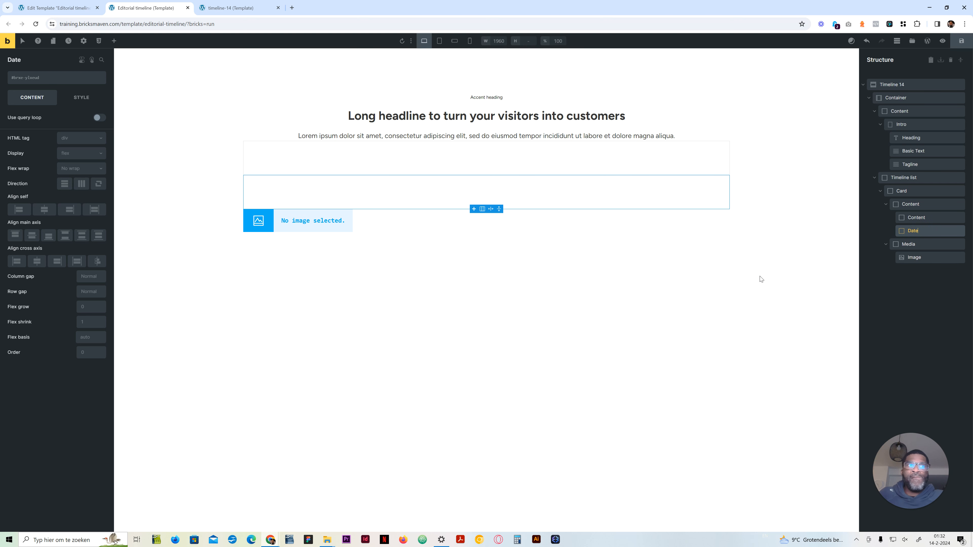
Step: Add a Heading and a Basic Text element inside the card's inner Content block
click(915, 215)
click(114, 41)
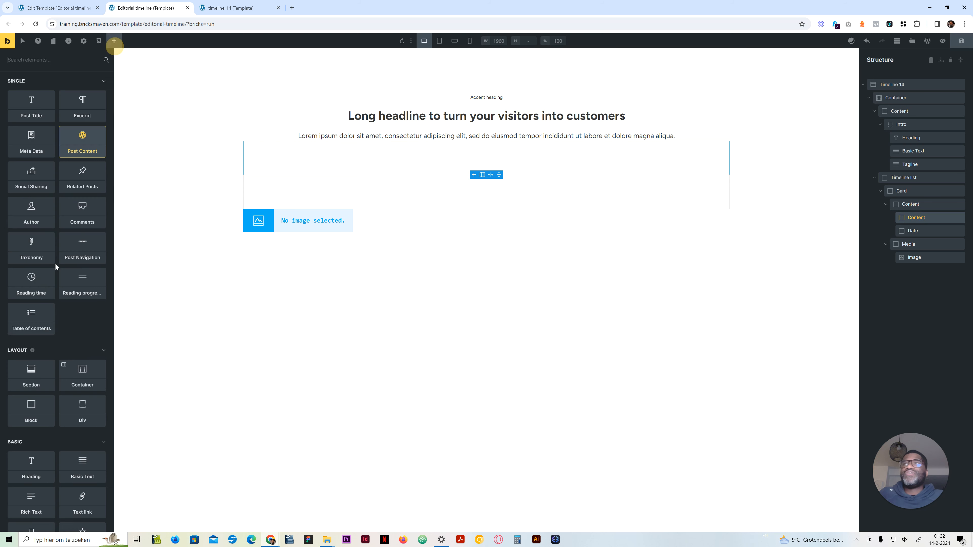
scroll(32, 468, down, 3)
click(33, 351)
click(82, 351)
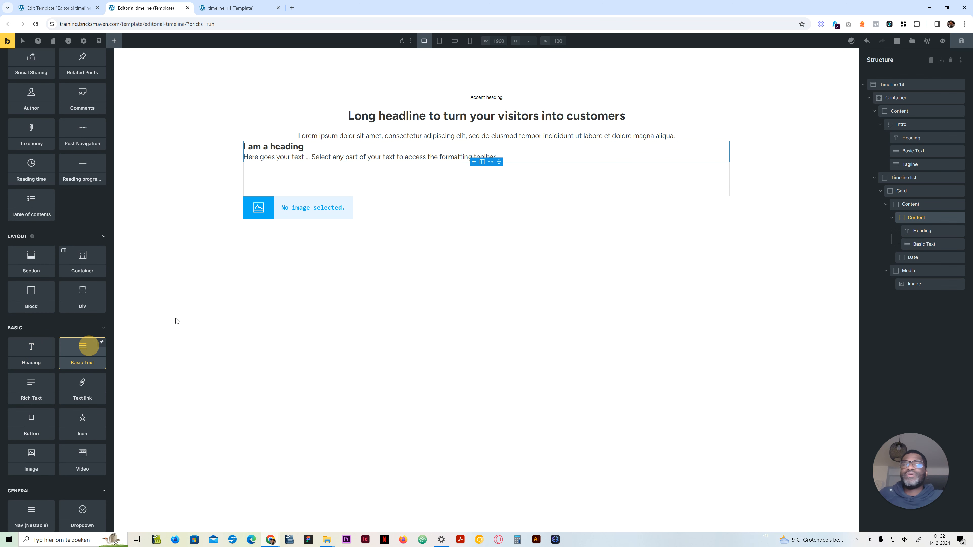
Step: Add a Basic Text element inside the Date block and name it Date data
click(913, 257)
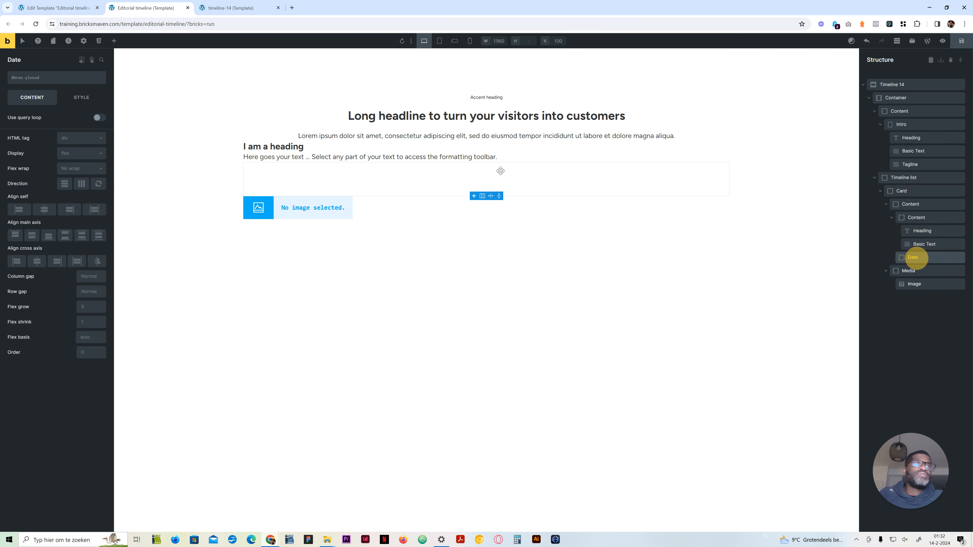
click(114, 42)
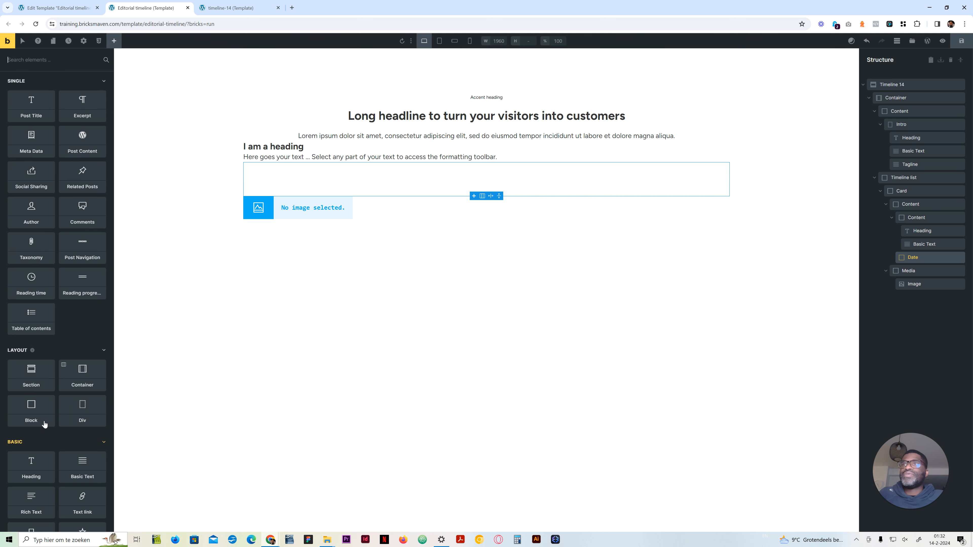
click(84, 474)
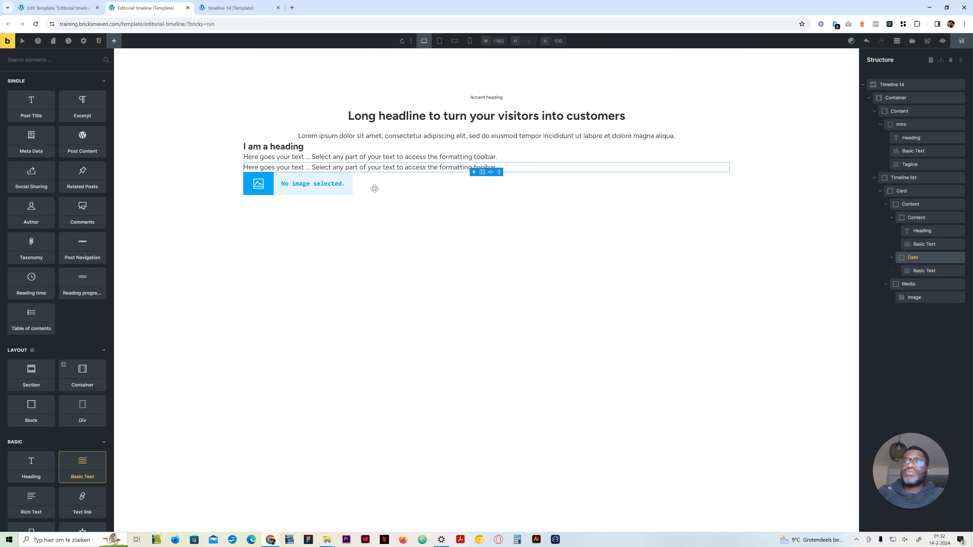
click(920, 269)
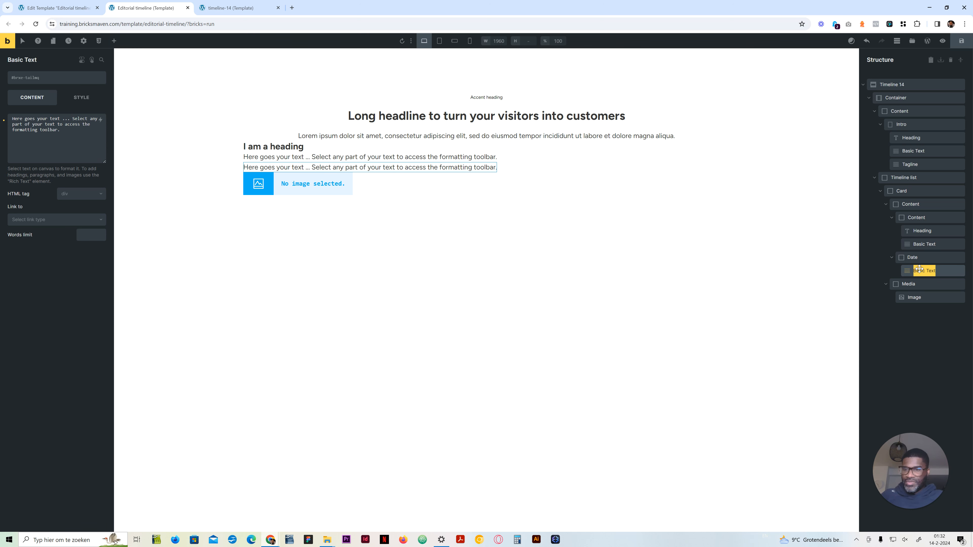
text(Date data)
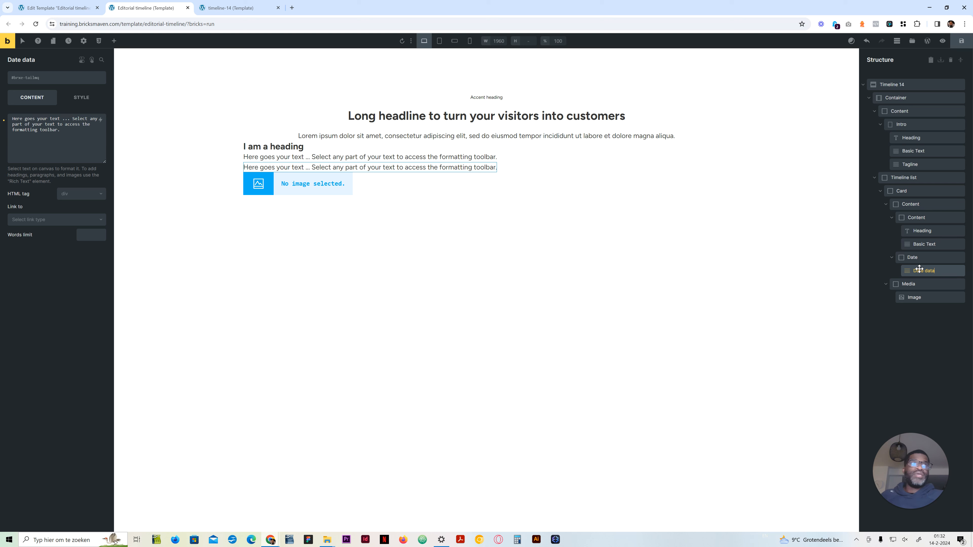
Step: Rename the Basic Text element under the card's Heading as Text
double_click(925, 244)
text(Te)
click(929, 232)
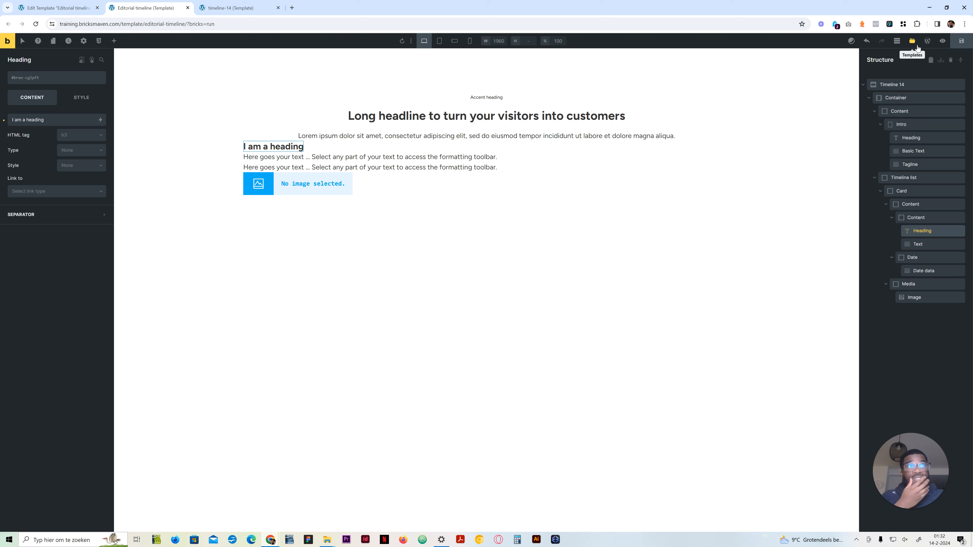
Step: Open the ACSS class generator for the Card block, enter timeline-14-card as its class name and turn off label syncing
click(907, 190)
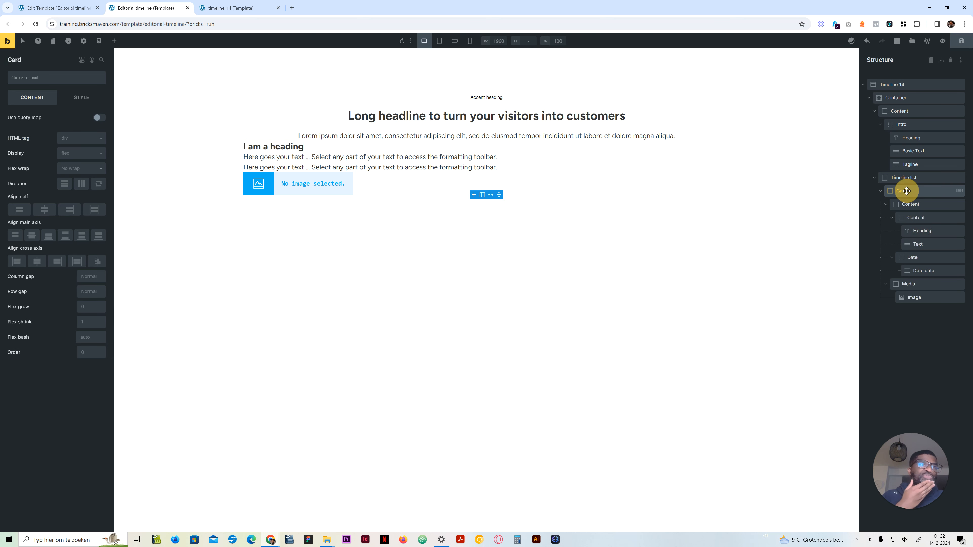
click(959, 191)
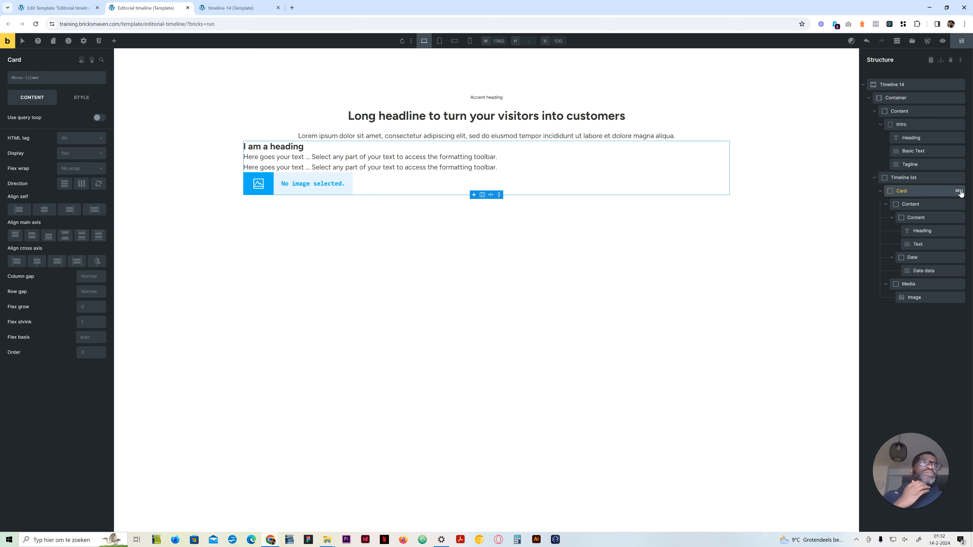
click(836, 223)
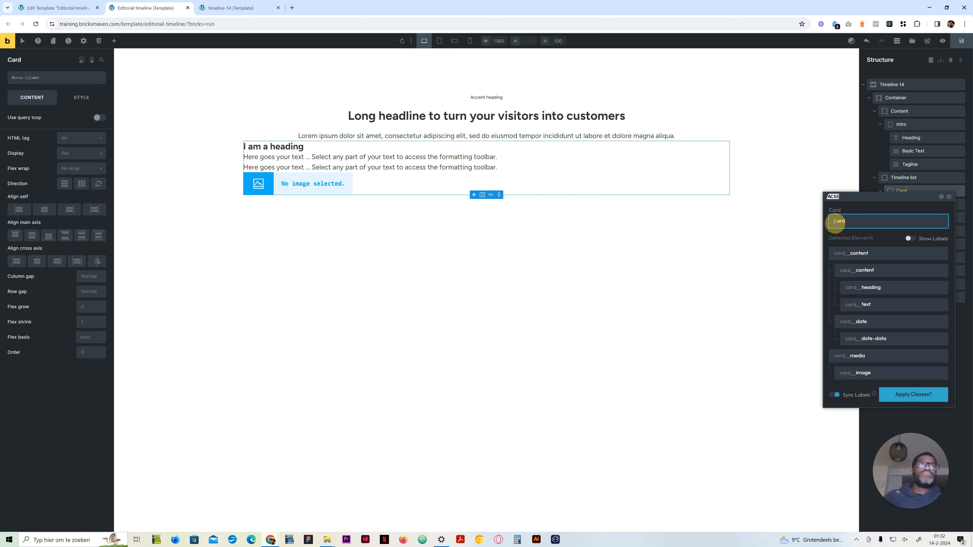
text(t)
text(imeline-14)
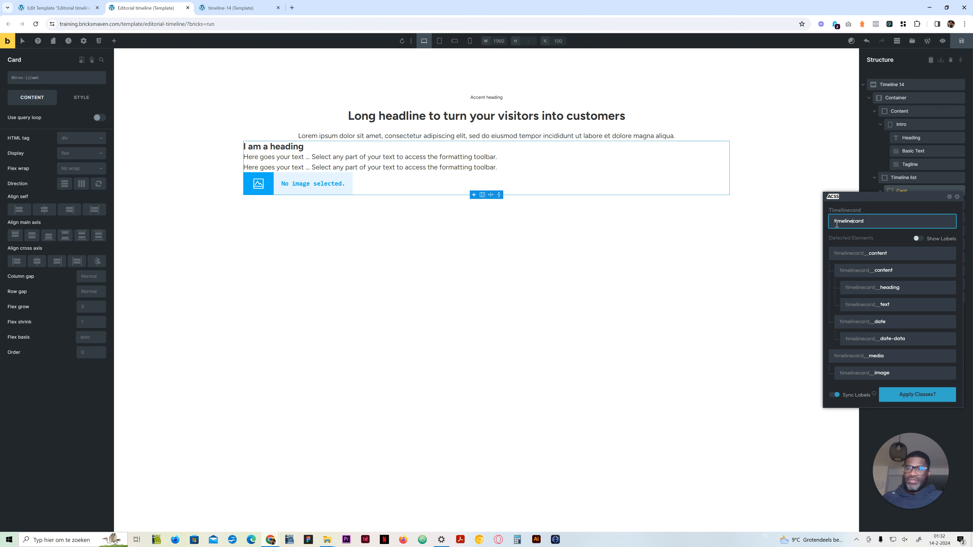
text(-)
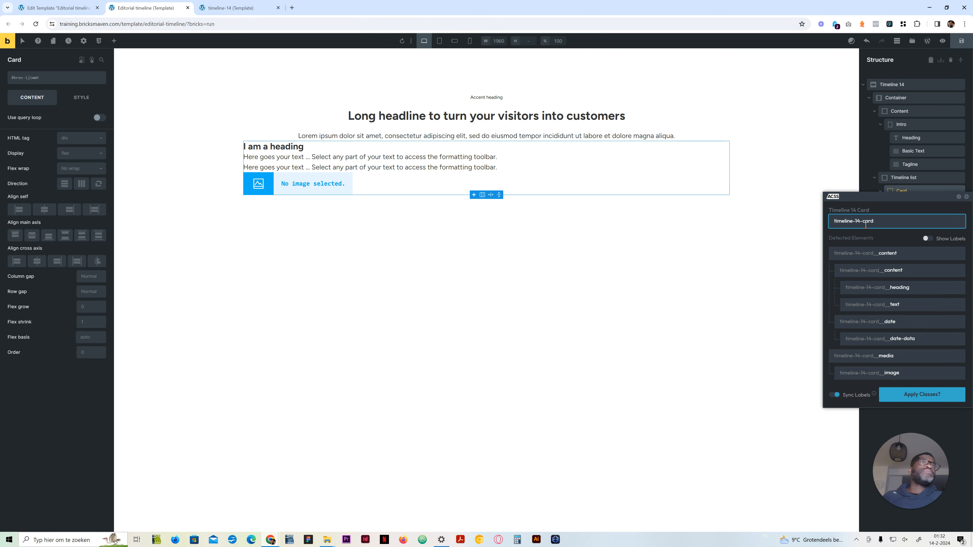
click(850, 360)
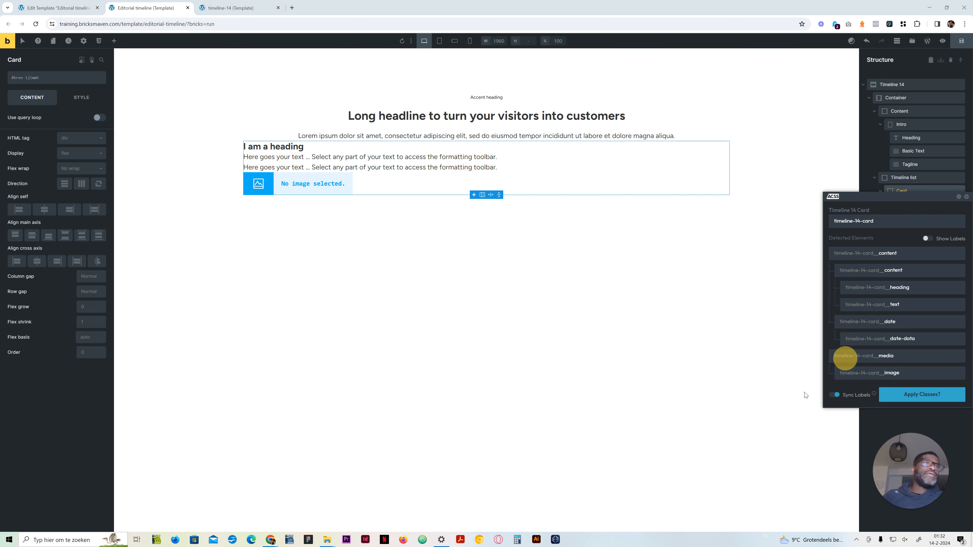
click(834, 395)
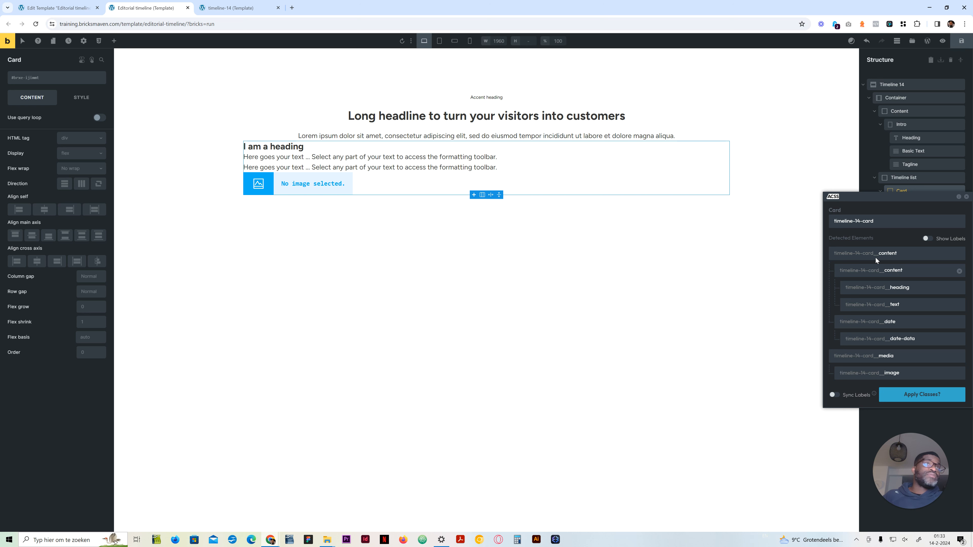
Step: Try renaming the card's inner Content block as Card Content, compare it with the generated class names and close the generator without applying
drag(913, 206, 782, 198)
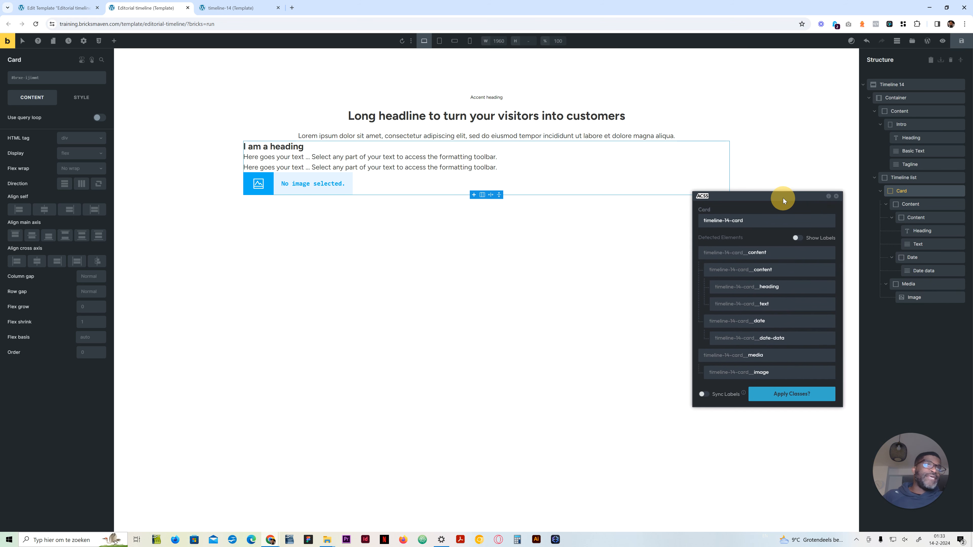
double_click(918, 218)
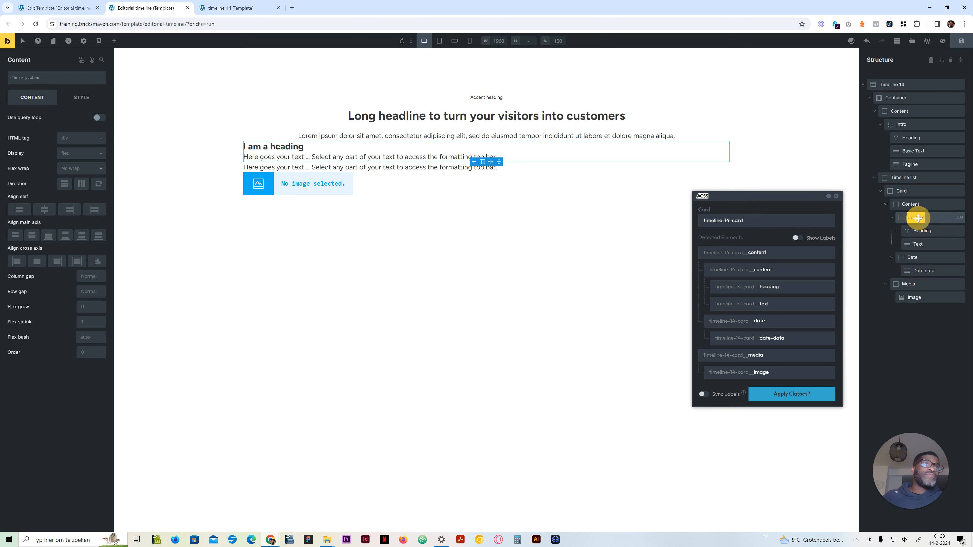
key(Left)
text(c)
key(BackSpace)
text(Card)
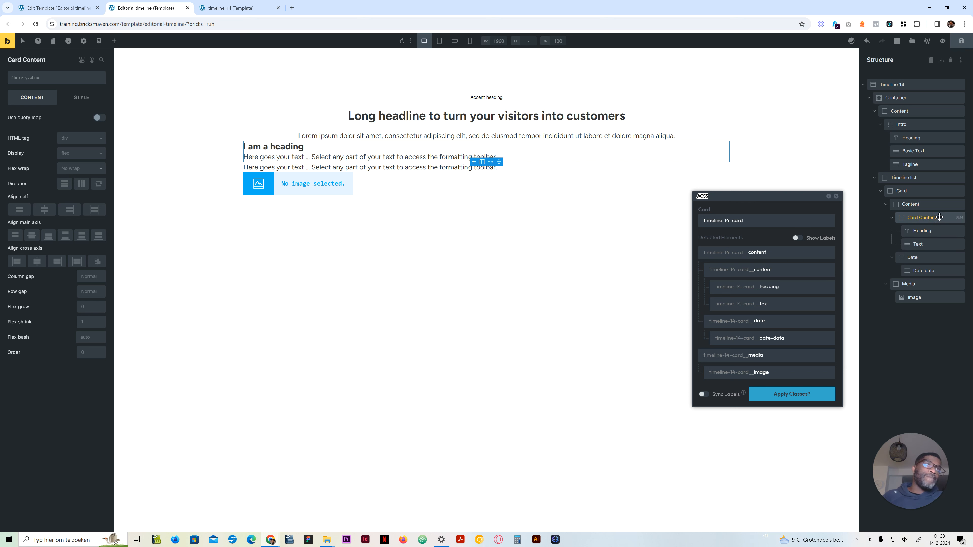
double_click(926, 217)
double_click(910, 218)
click(924, 217)
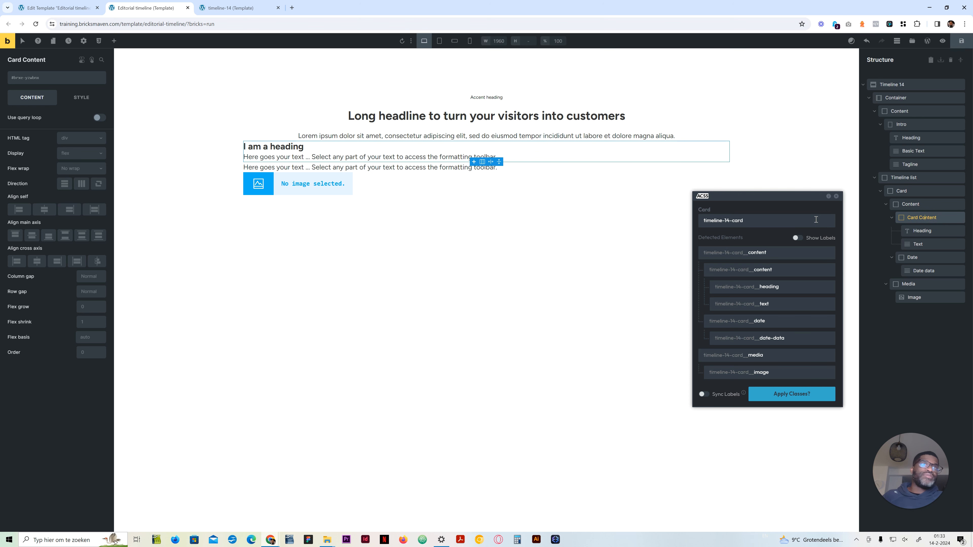
click(789, 269)
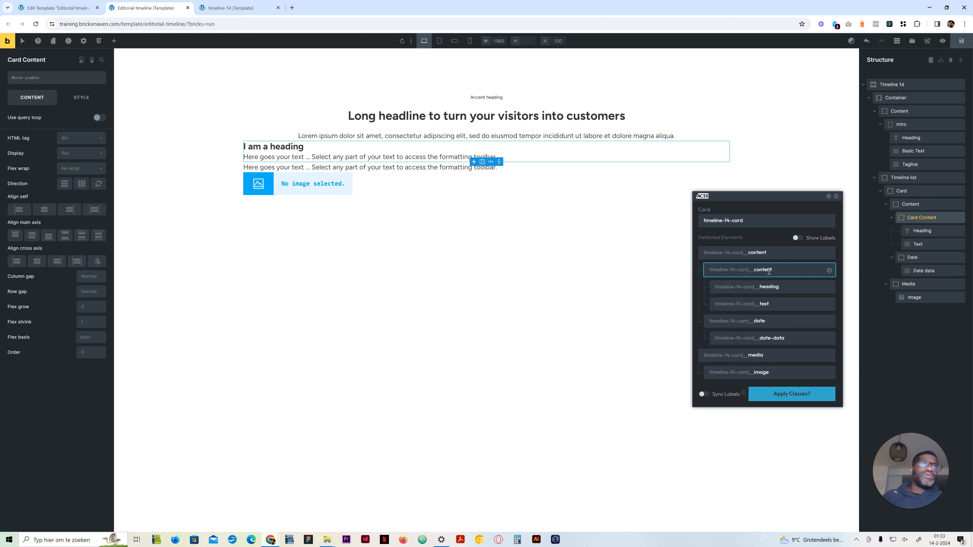
click(837, 197)
Step: Rename the card's inner Card Content block as Top and the Date block as Date wrapper
double_click(925, 218)
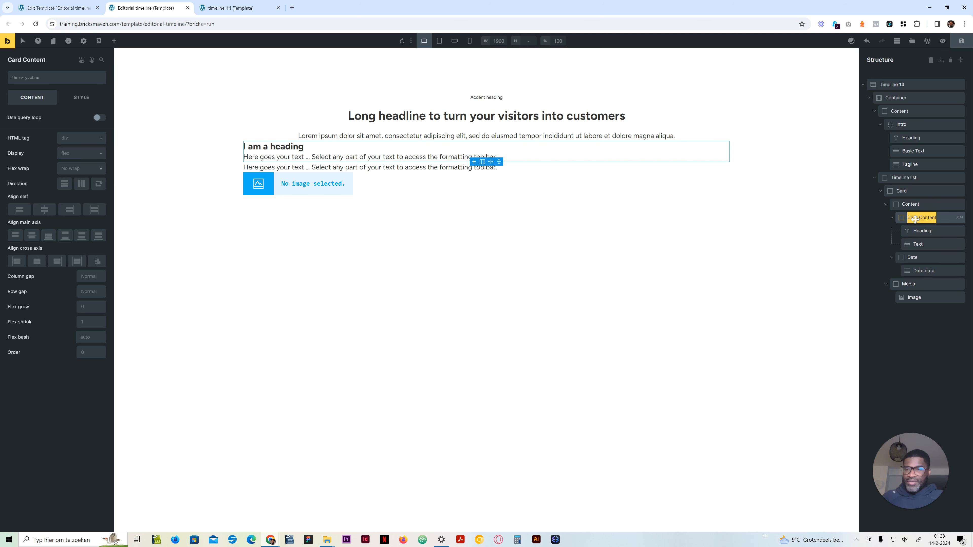
text(Top)
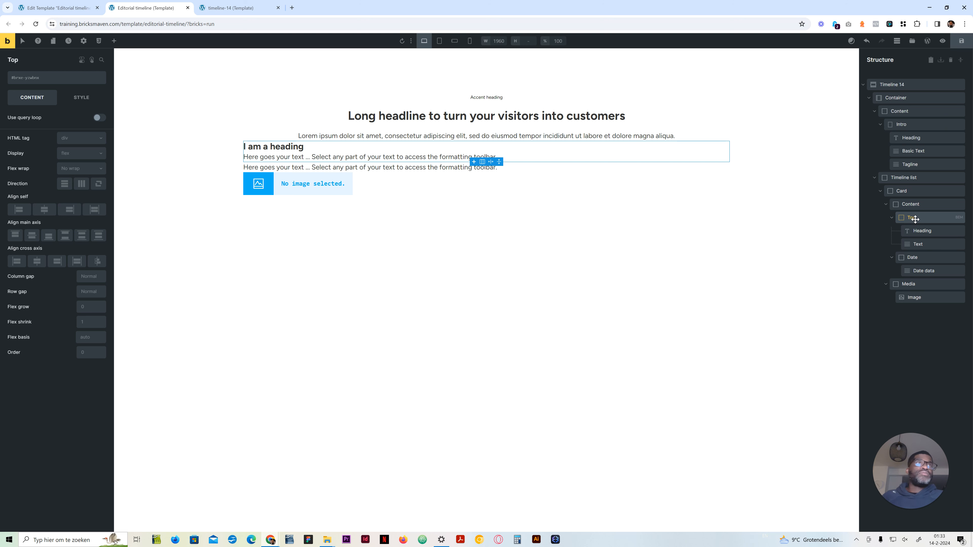
click(914, 257)
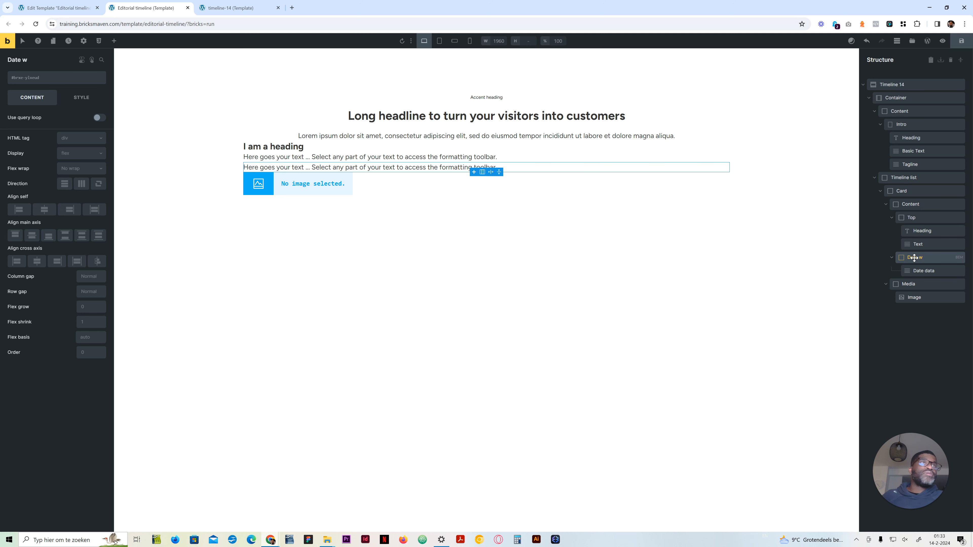
click(942, 204)
Step: Generate and apply BEM classes for the Card block and all its child elements, using timeline-14-card as the block class name
click(913, 191)
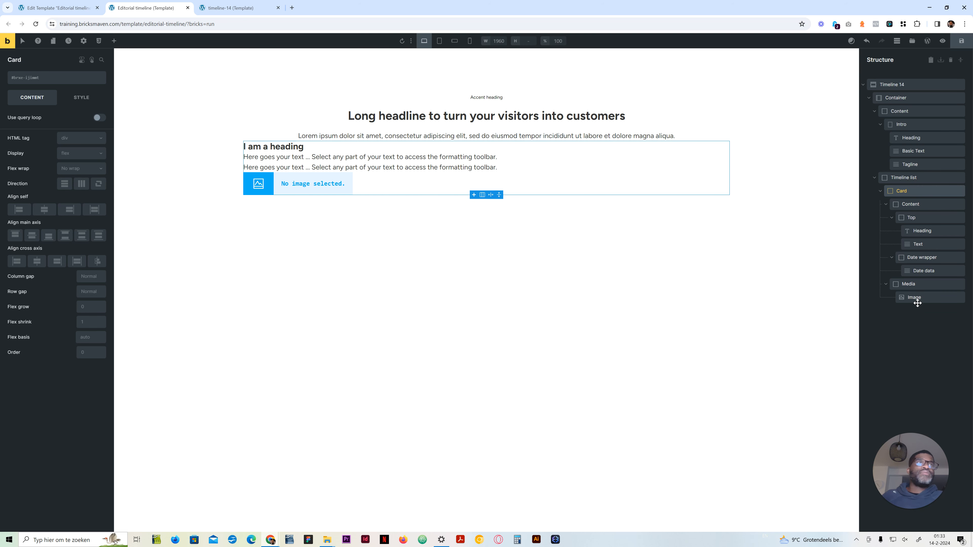
click(956, 195)
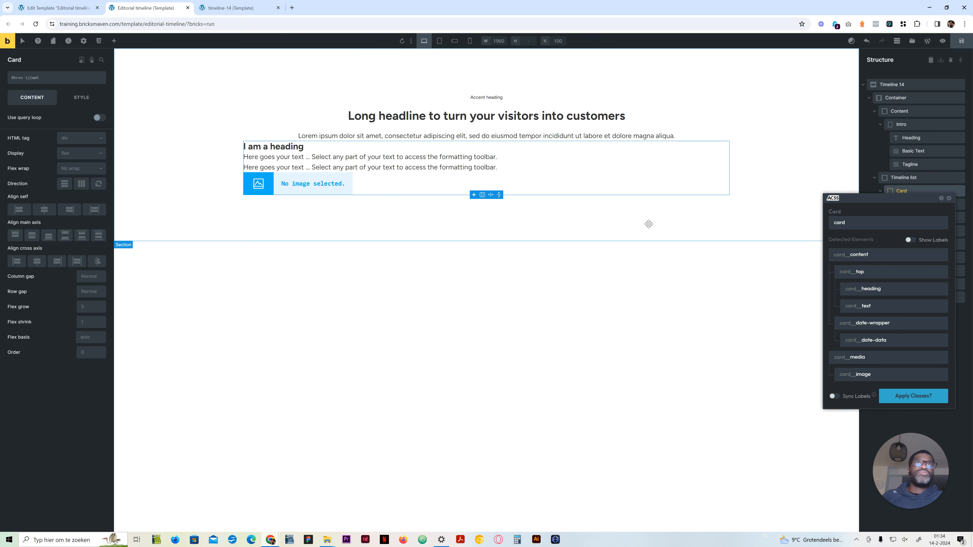
click(838, 225)
text(timeline-1)
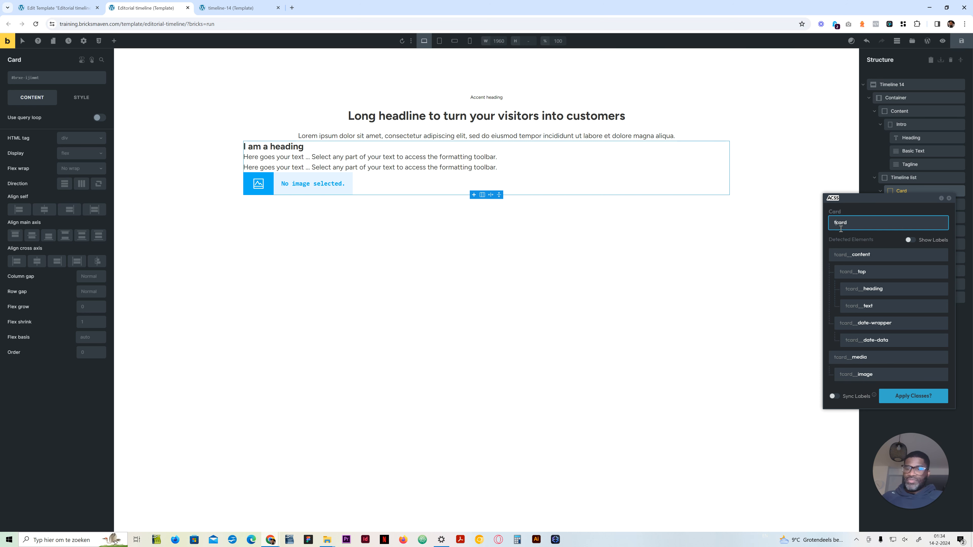
text(4-)
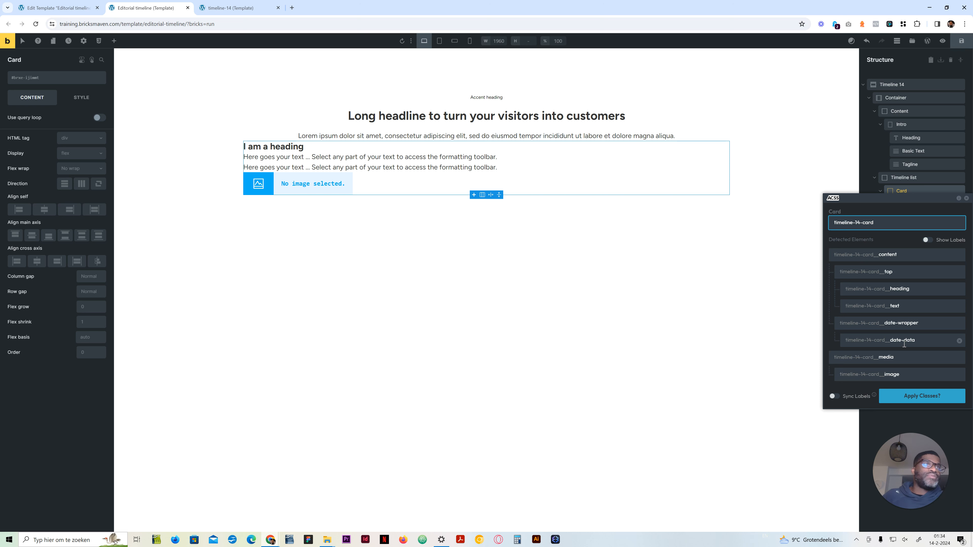
click(908, 395)
Step: Open the ACSS class generator for the Timeline list block and set its class name to timeline-14-list
click(919, 177)
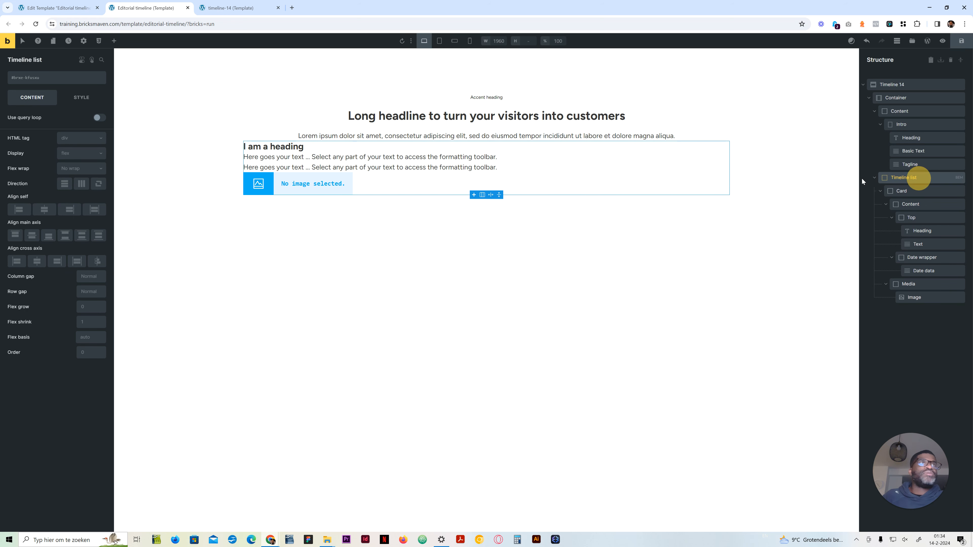
click(958, 177)
triple_click(843, 213)
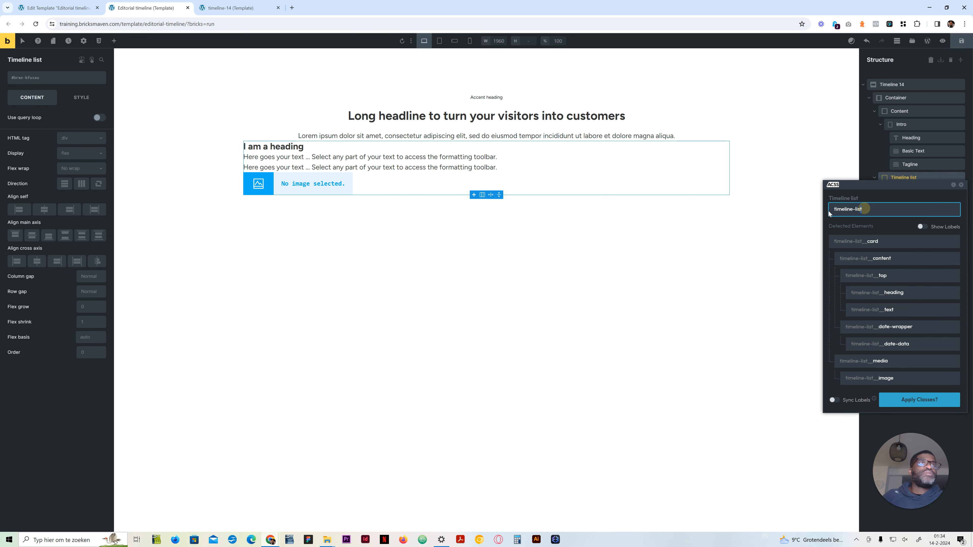
key(ctrl+v)
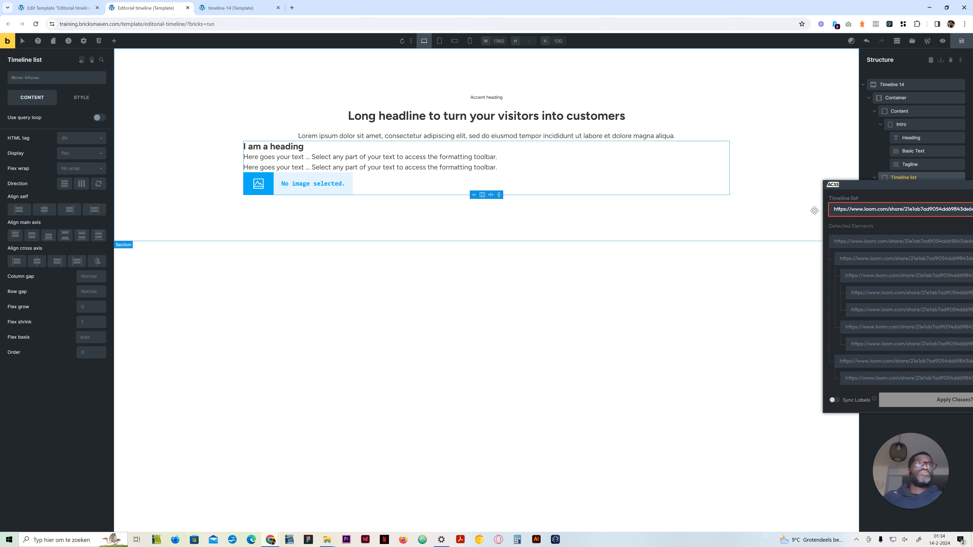
key(ctrl+a)
text(timeline)
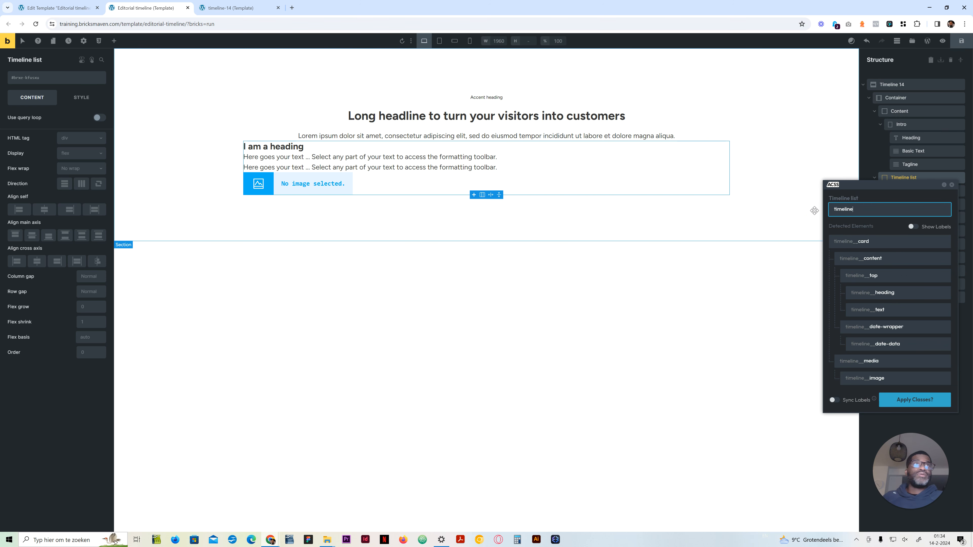
text(-14-)
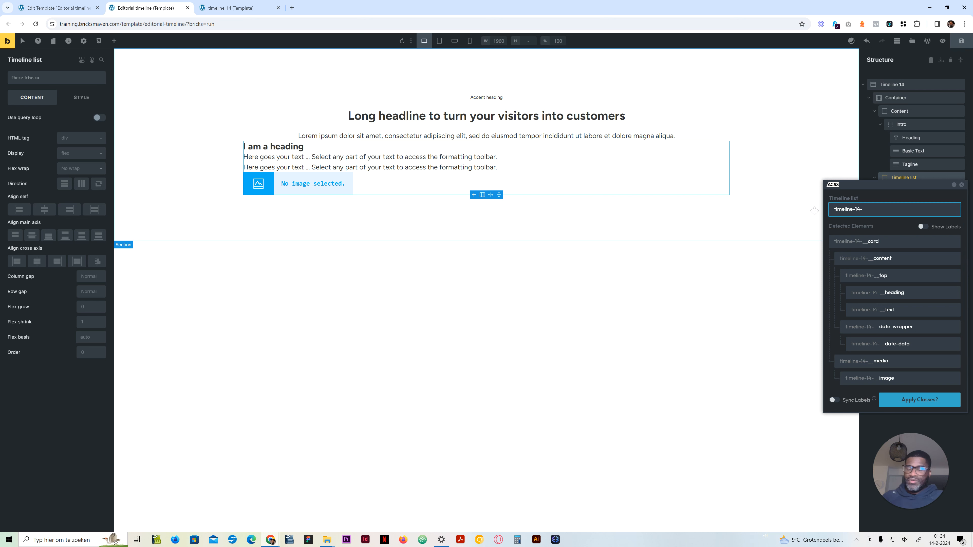
text(list)
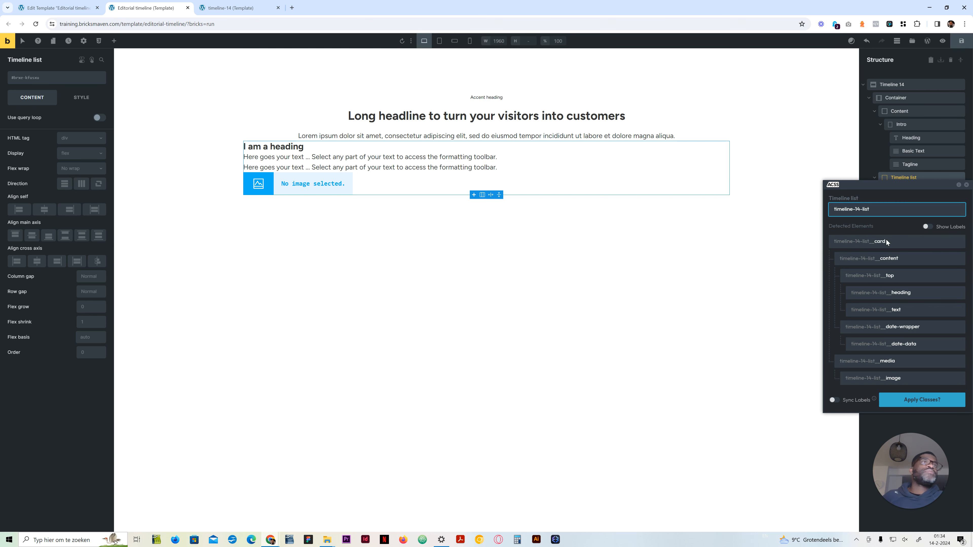
Step: Exclude every detected child element, from card down to image, and apply the generated class to the Timeline list only
click(960, 243)
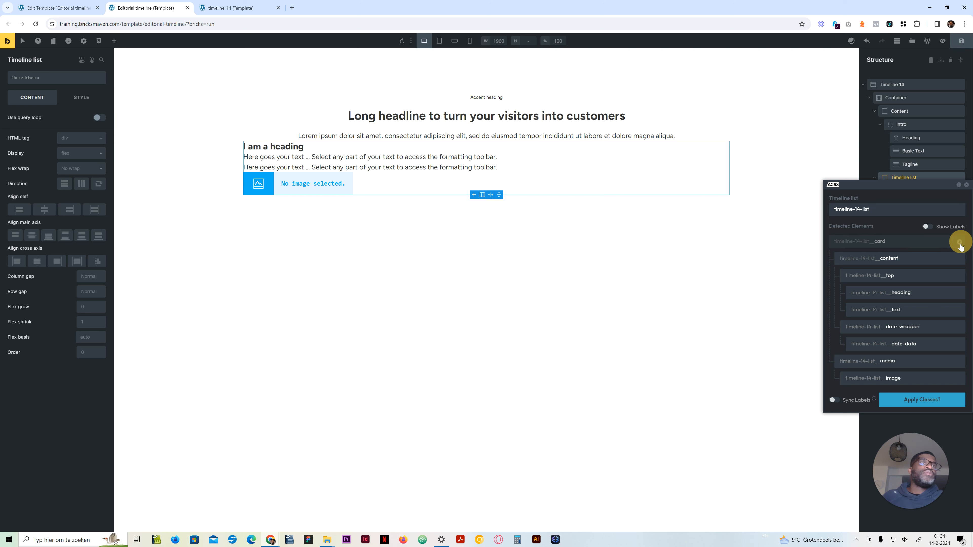
click(960, 259)
click(960, 277)
click(959, 293)
click(959, 310)
click(959, 327)
click(959, 343)
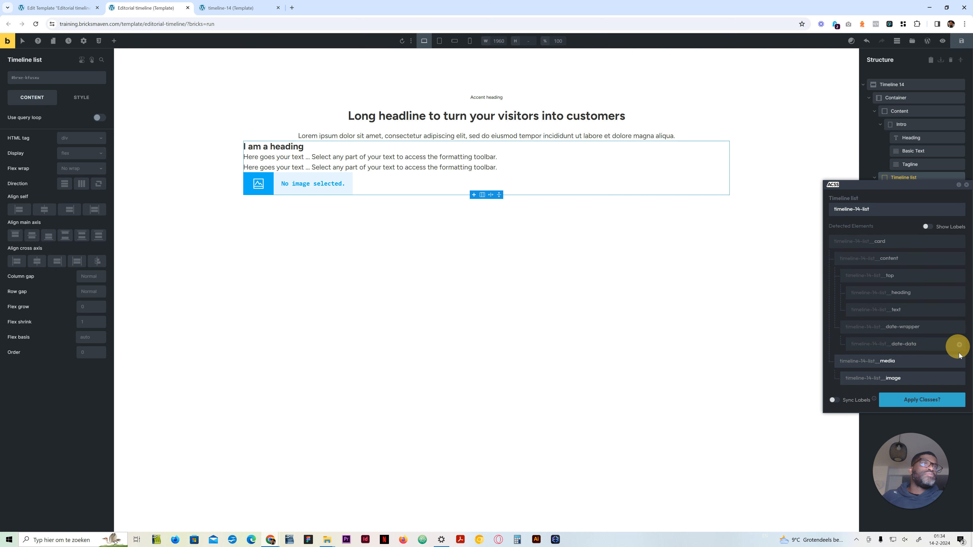
click(960, 379)
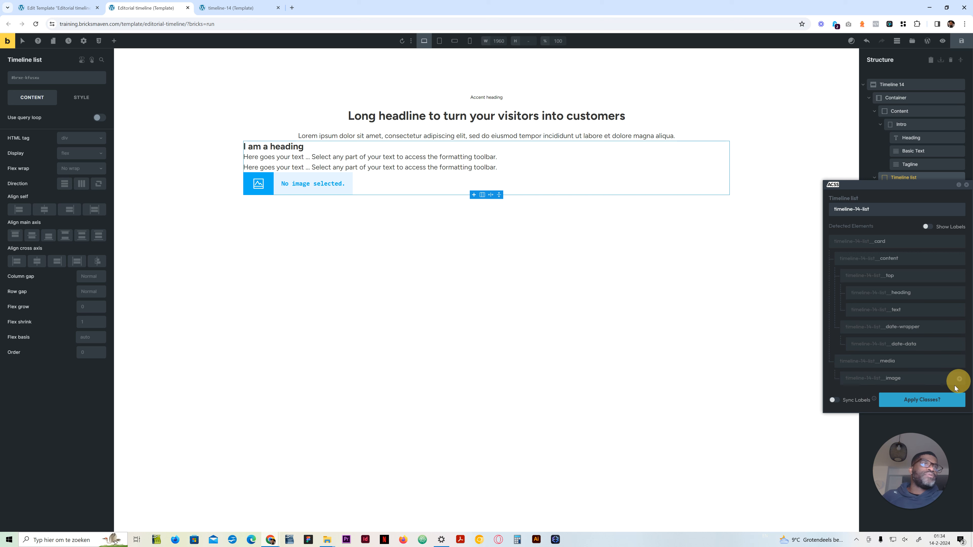
click(912, 399)
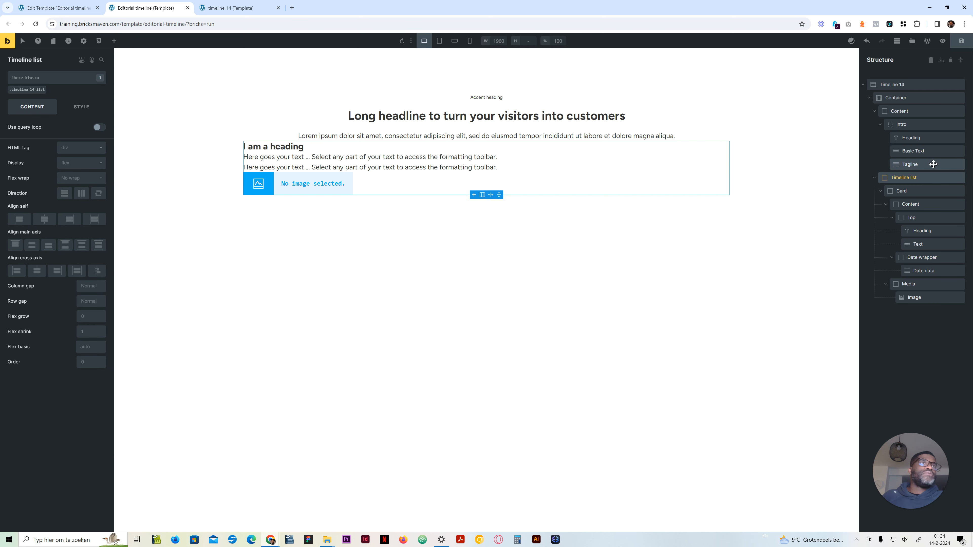
Step: Create and assign the class timeline-14 to the Timeline 14 section
click(893, 84)
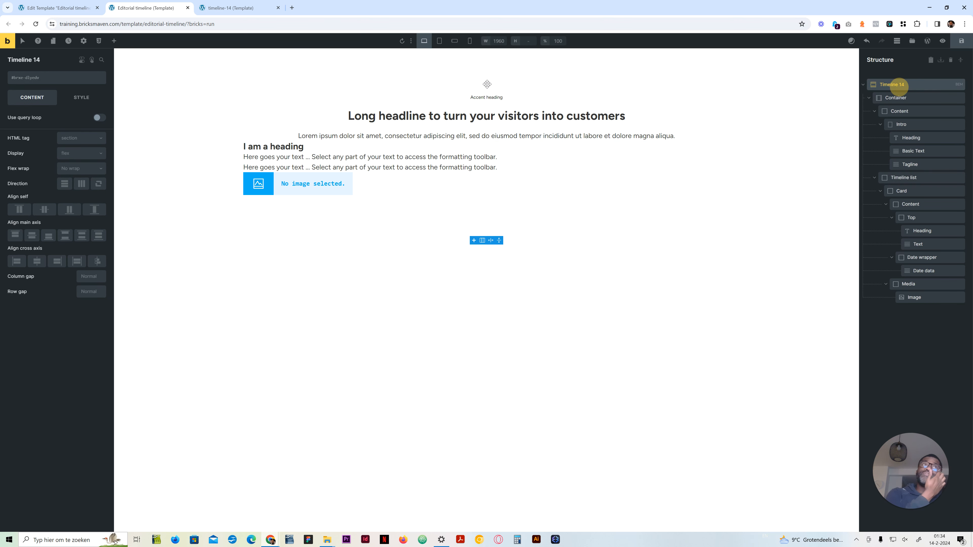
click(56, 78)
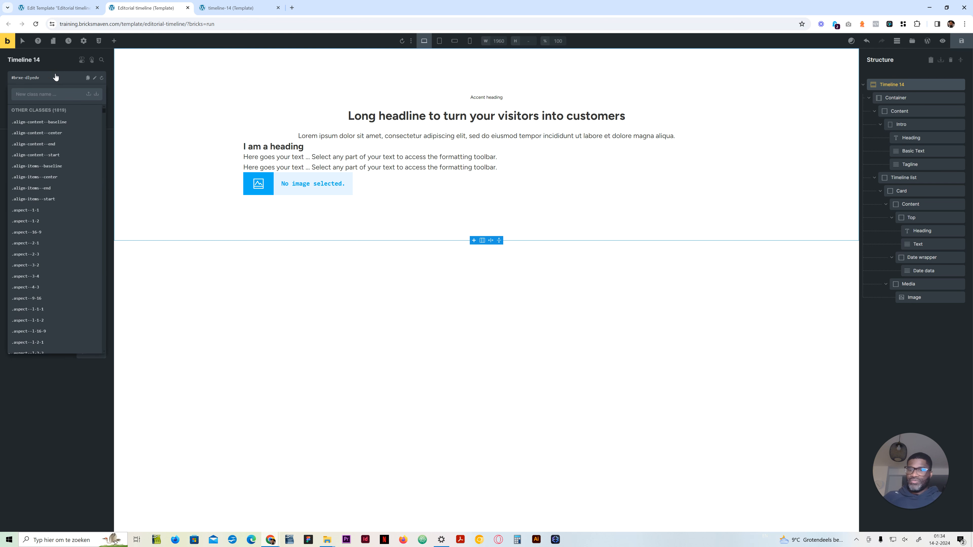
text(timeline-14)
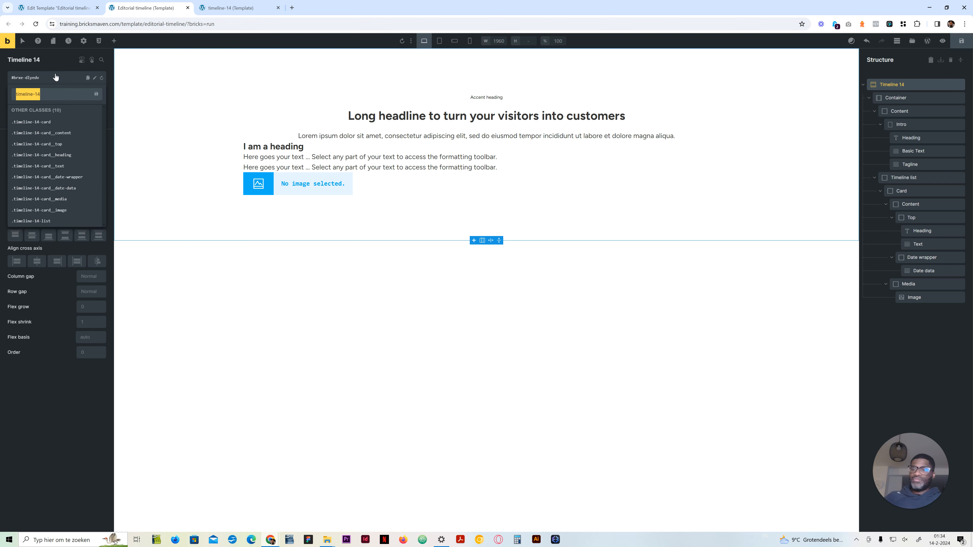
key(Return)
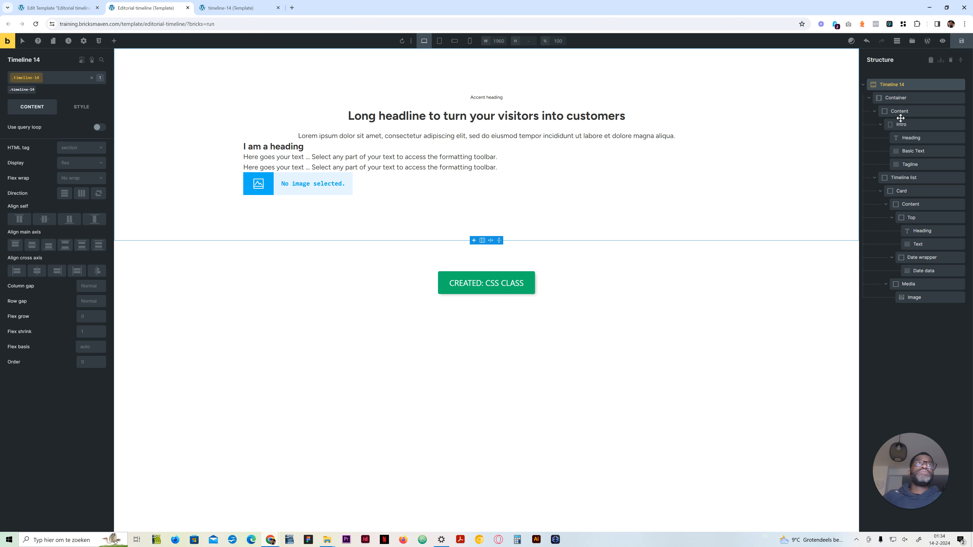
Step: Create and assign the class timeline-14-container to the section's Container
click(896, 98)
click(48, 80)
text(timeline-14)
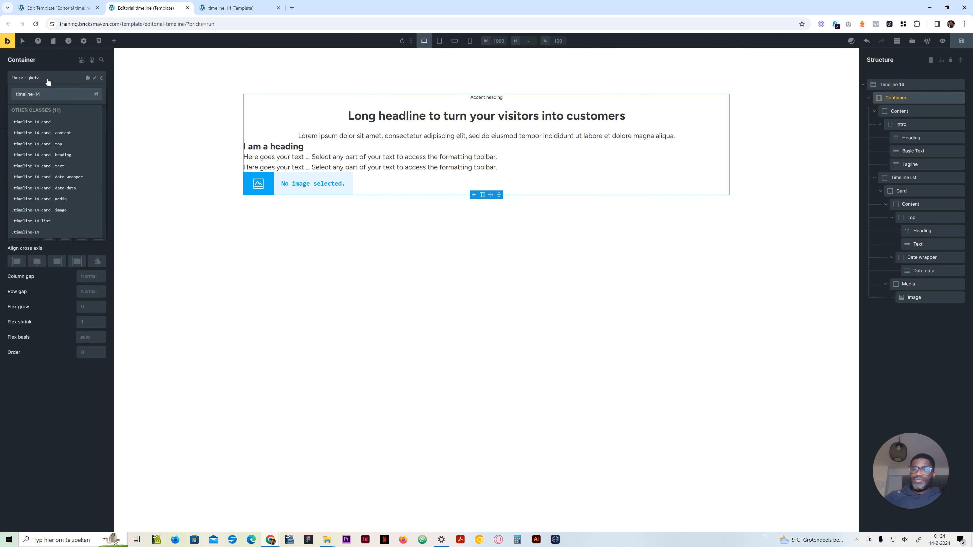
text(__container)
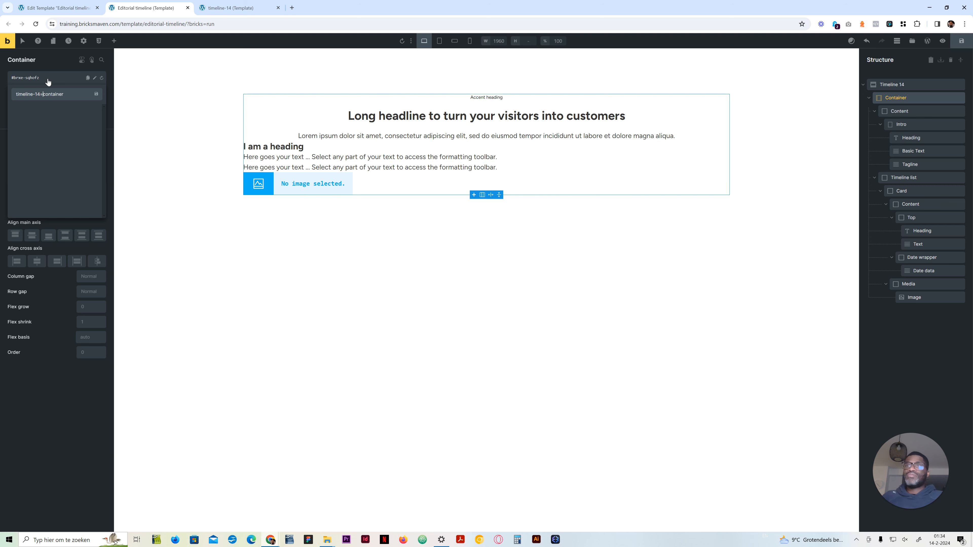
key(Return)
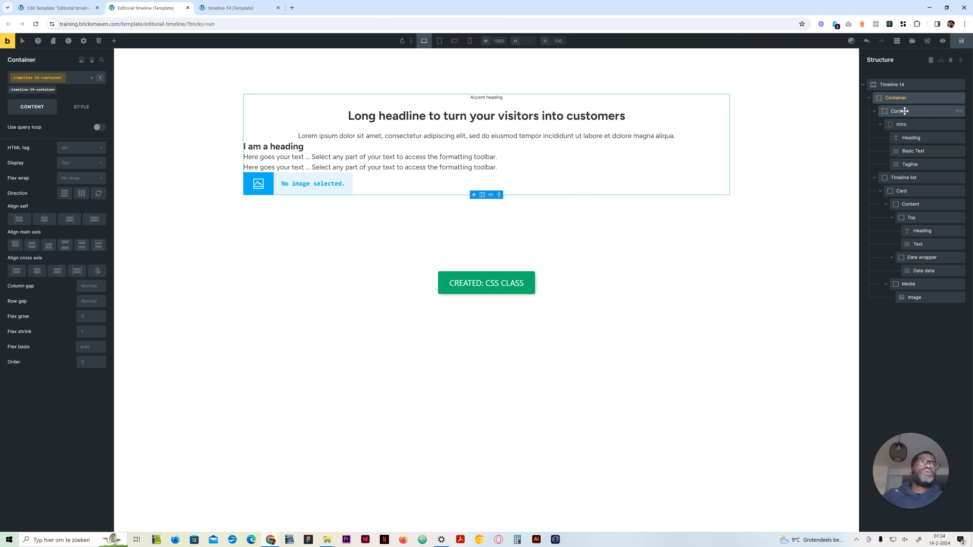
Step: Create and assign the class timeline-14__content to the Content block that holds the Intro
click(64, 78)
text(timeline-14)
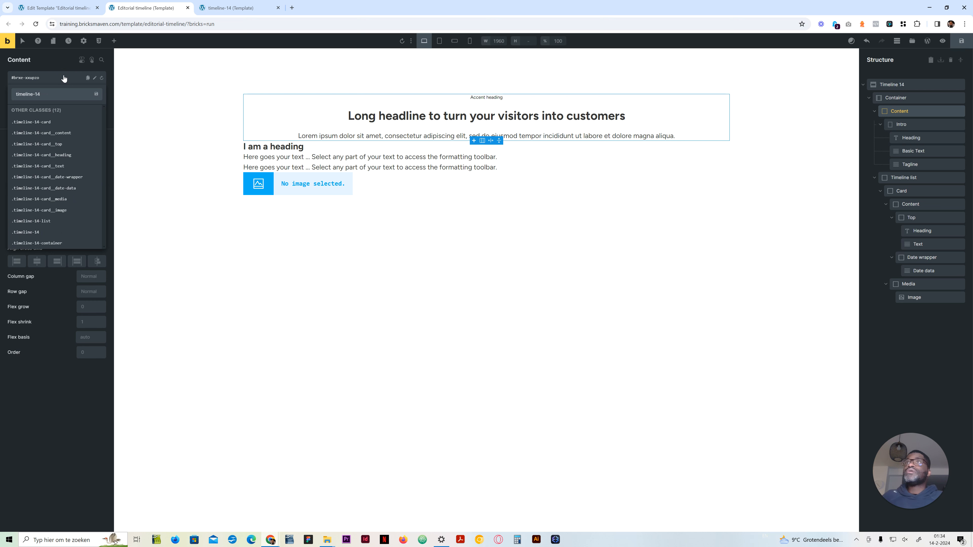
text(__conten)
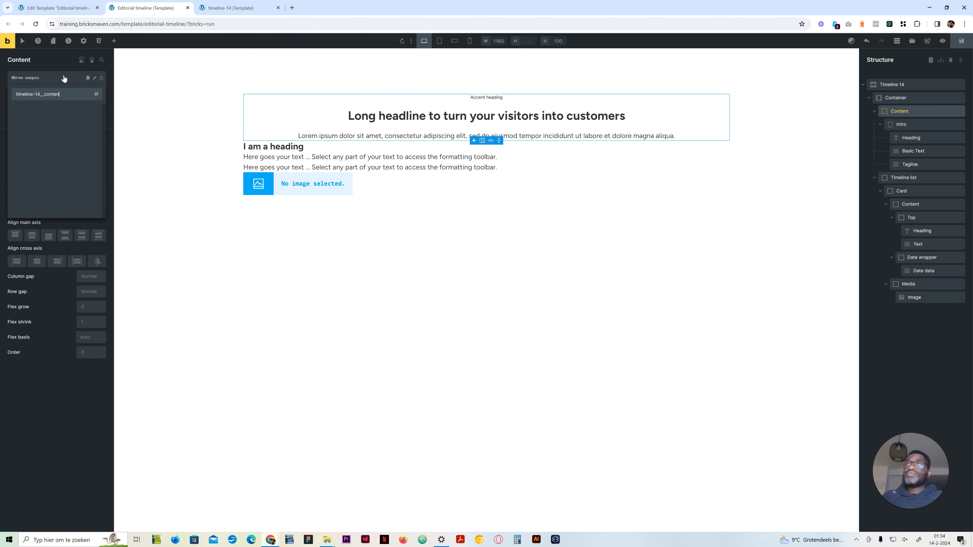
key(Return)
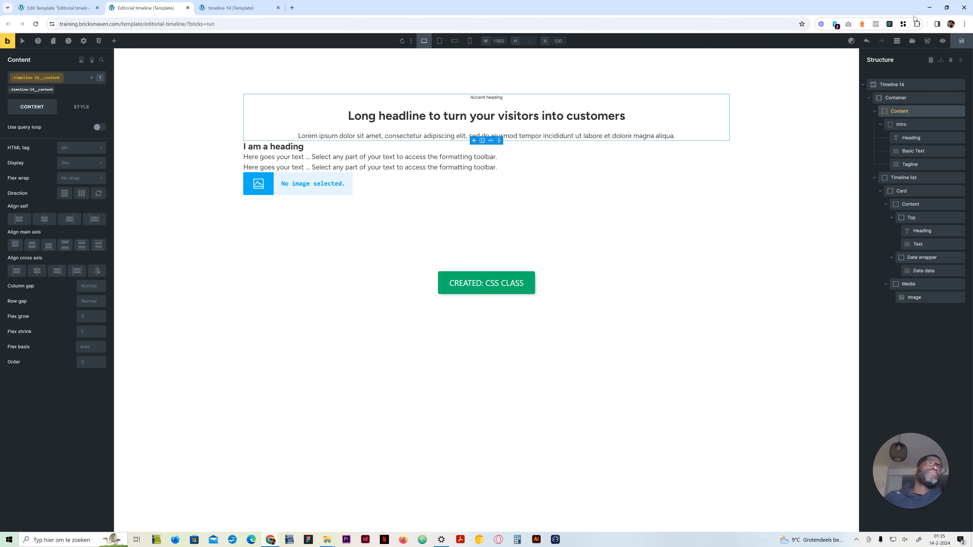
Step: Collapse the Intro block in the structure and set the Container class's row gap to the container-gap variable
click(881, 124)
click(881, 85)
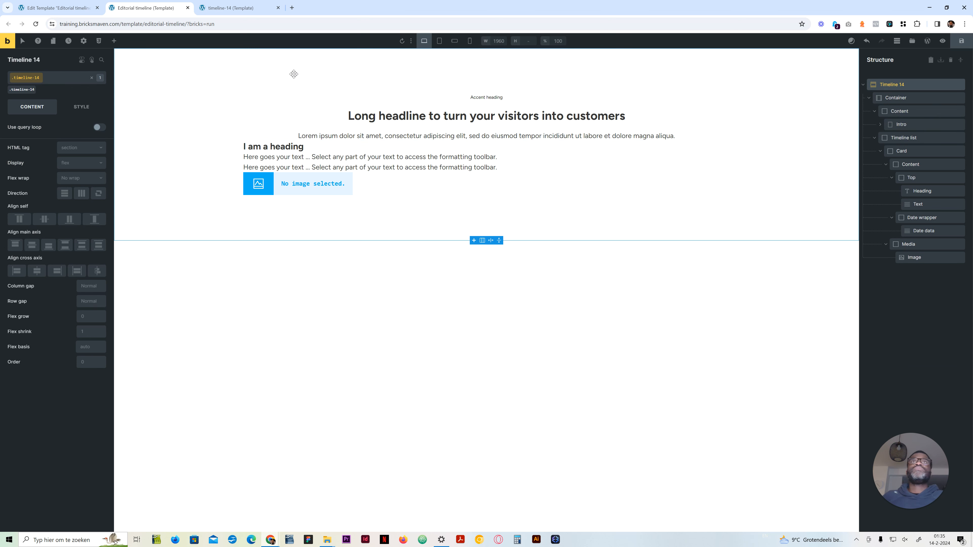
click(895, 97)
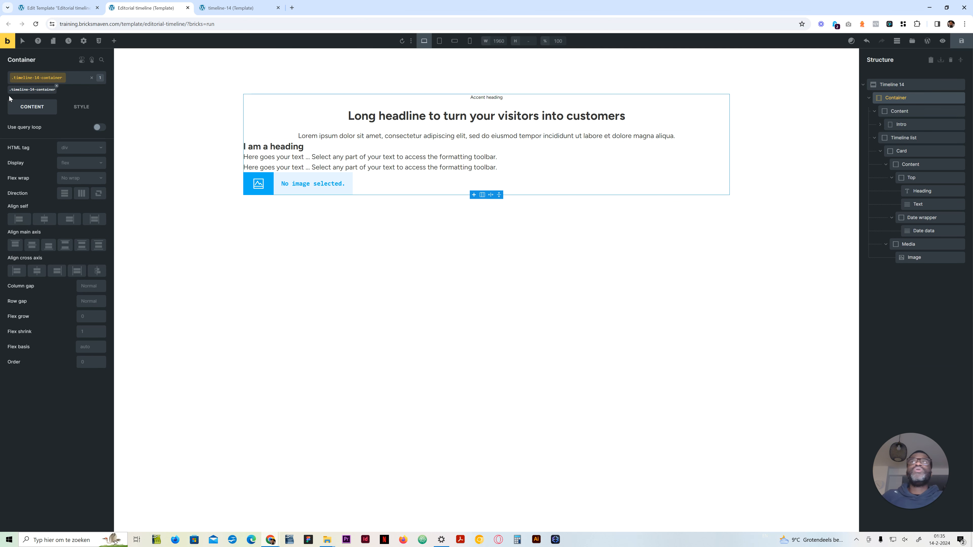
right_click(87, 298)
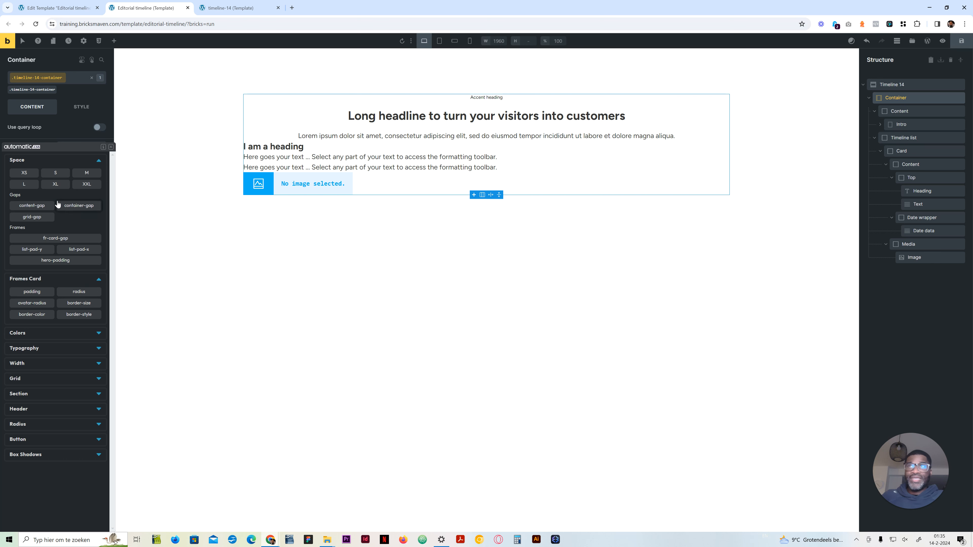
click(84, 205)
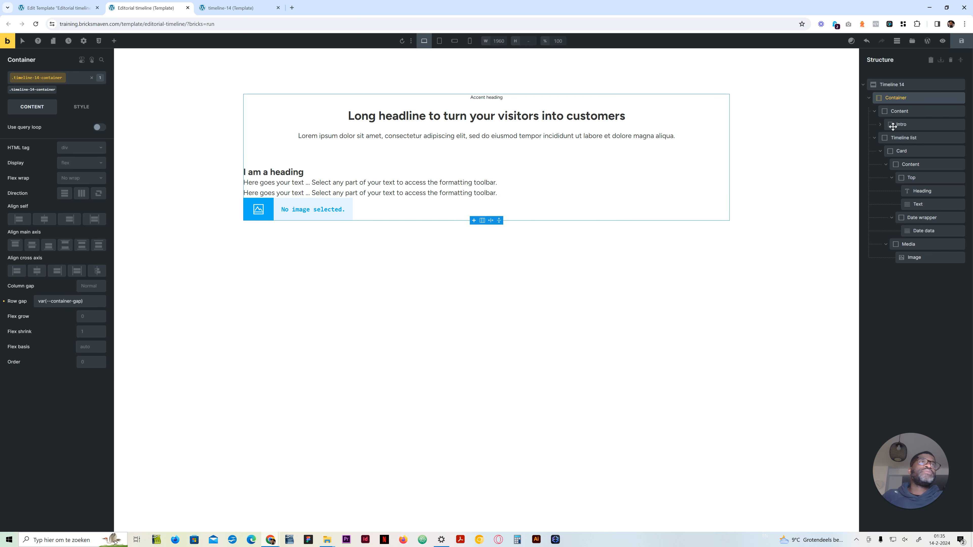
Step: Set the HTML tag of the Timeline list block to ul and that of the Card block to li
click(893, 113)
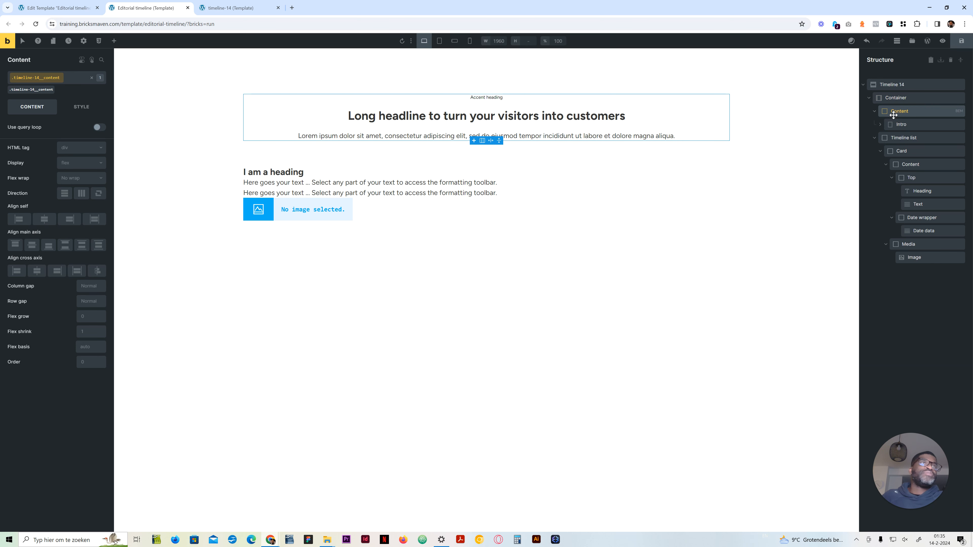
click(896, 138)
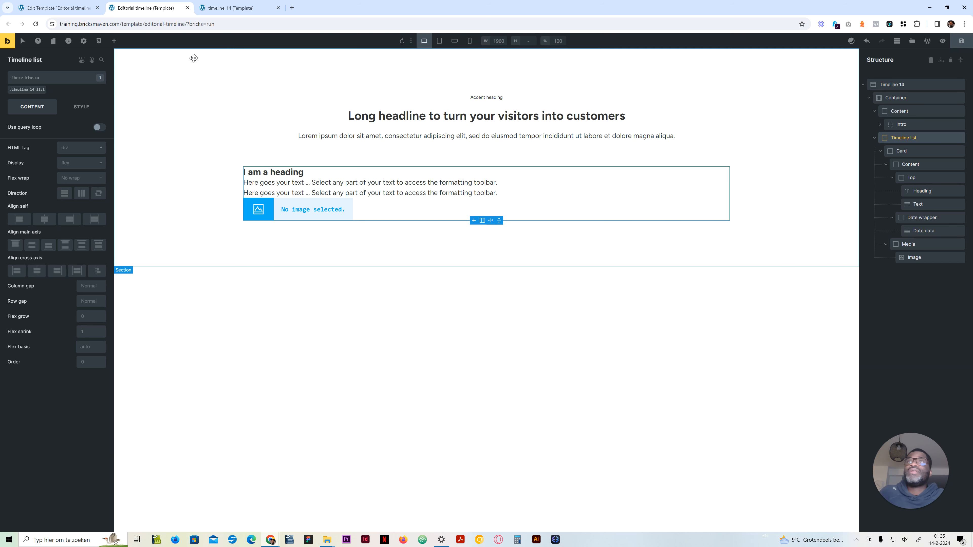
click(75, 149)
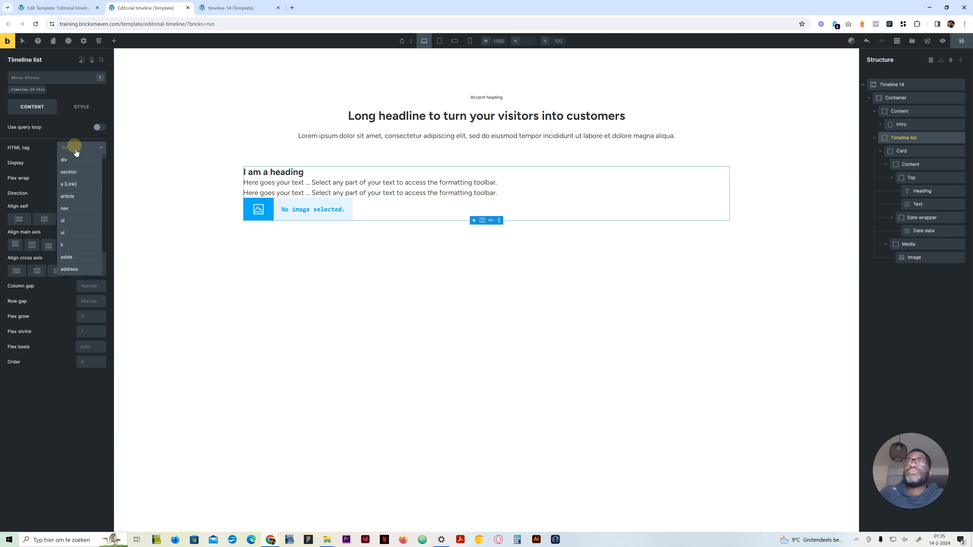
click(72, 234)
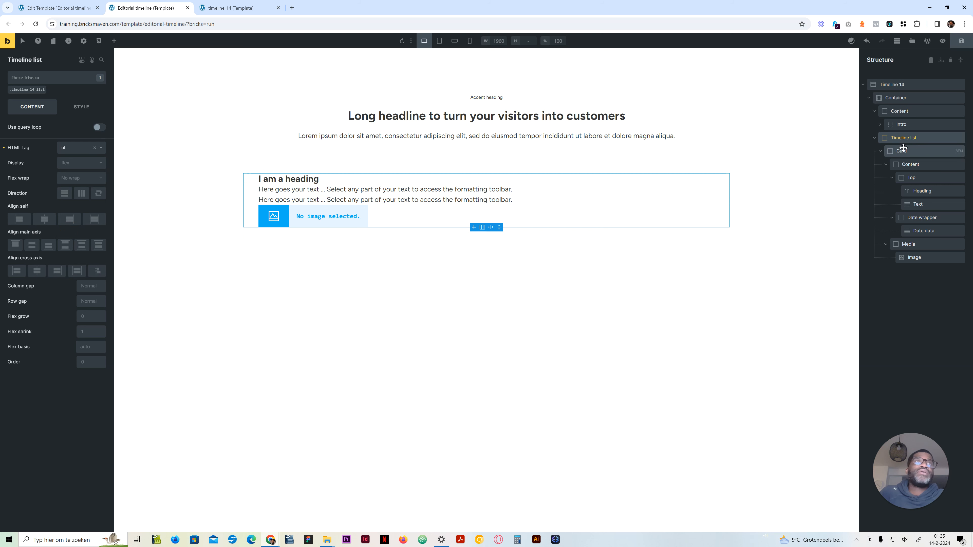
click(903, 150)
click(77, 148)
click(70, 242)
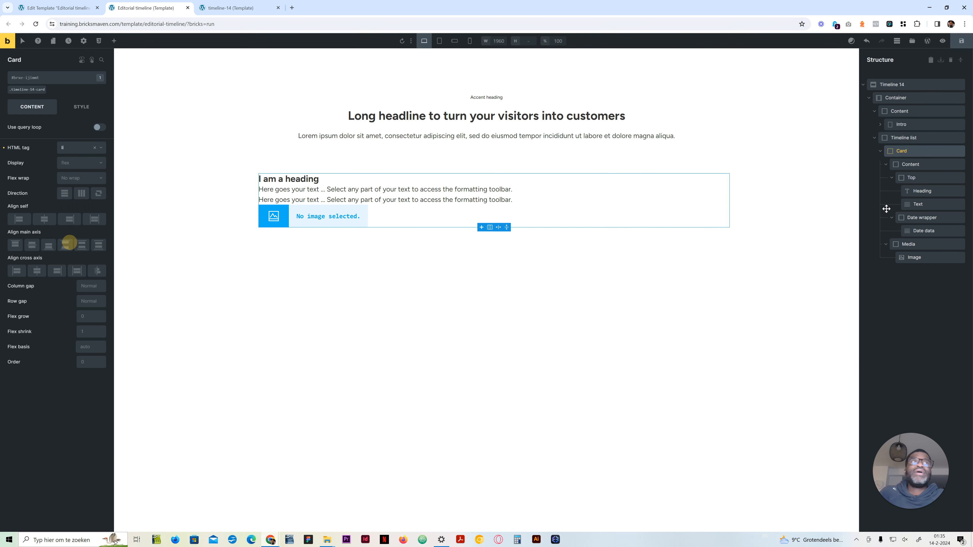
Step: Set the HTML tag of the Text element under the card's Heading to p
click(918, 192)
click(920, 203)
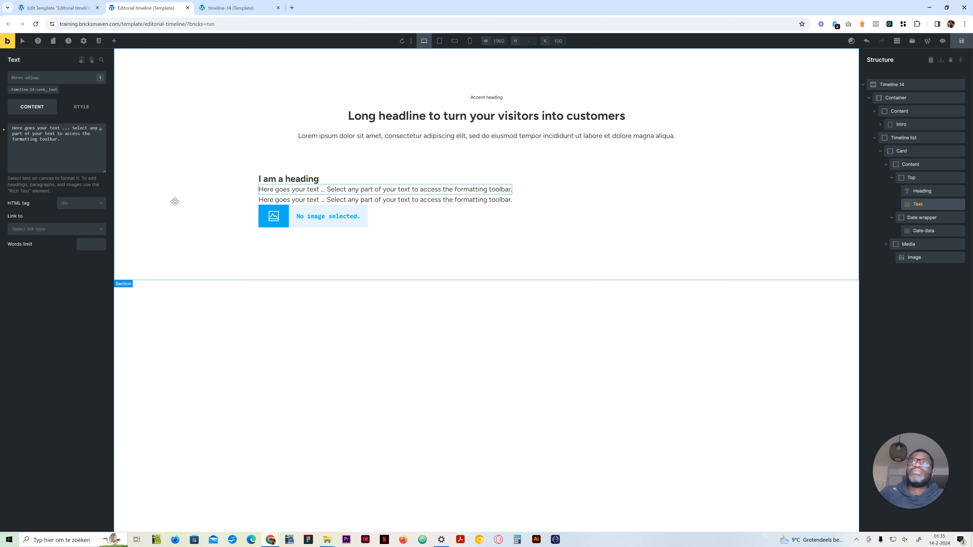
click(80, 203)
click(69, 234)
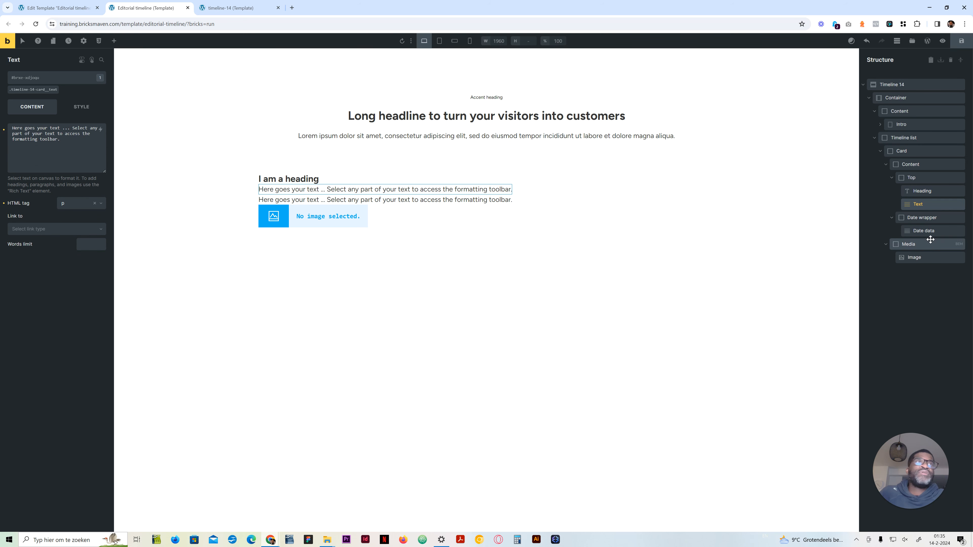
Step: Set the HTML tag of the Date data element to p and its text to 2018
click(924, 231)
click(87, 206)
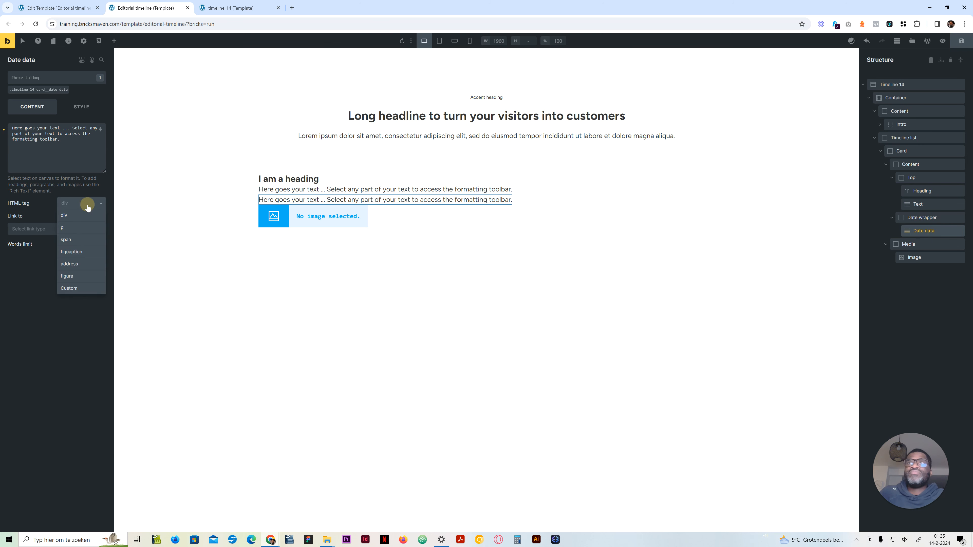
click(81, 229)
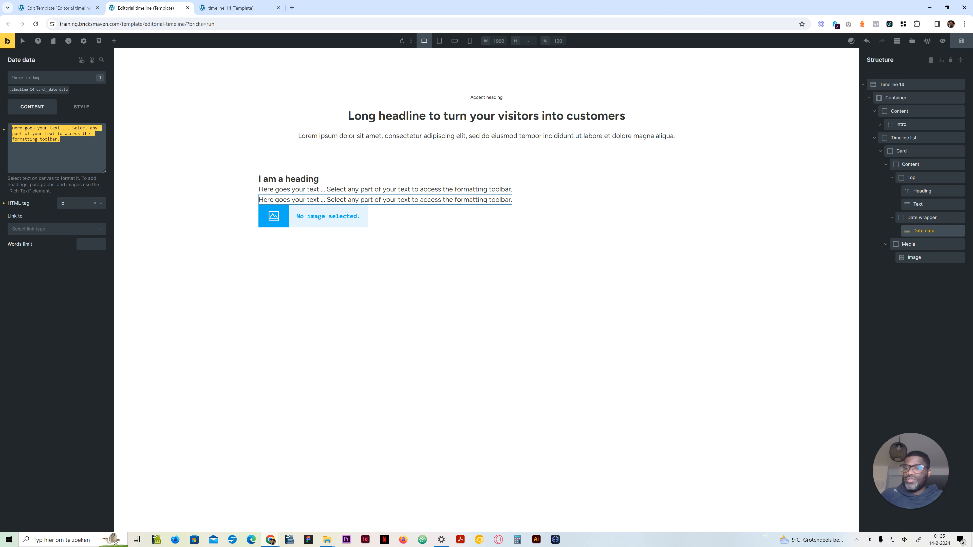
text(2018)
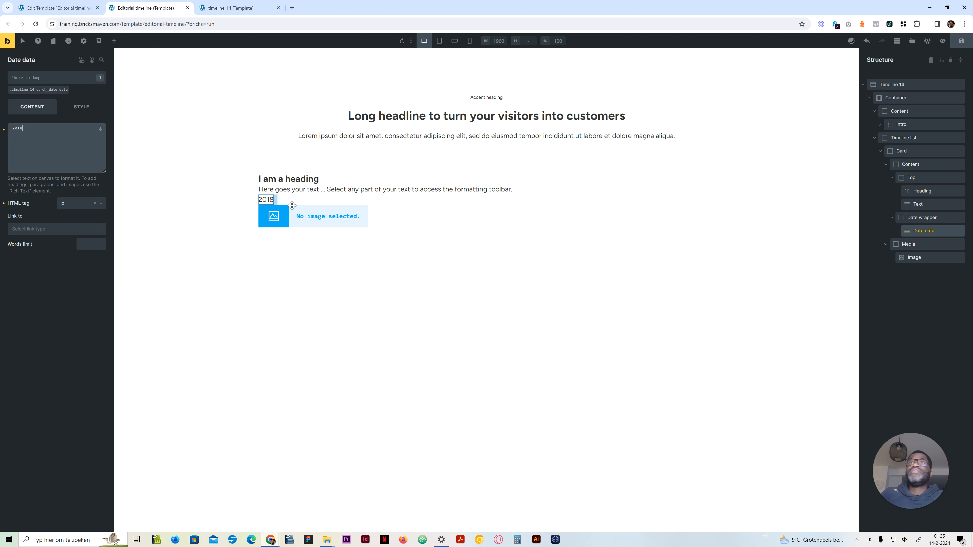
Step: Copy the card heading "It all came down to this..." from the timeline-14 reference page into the card's Heading
click(230, 7)
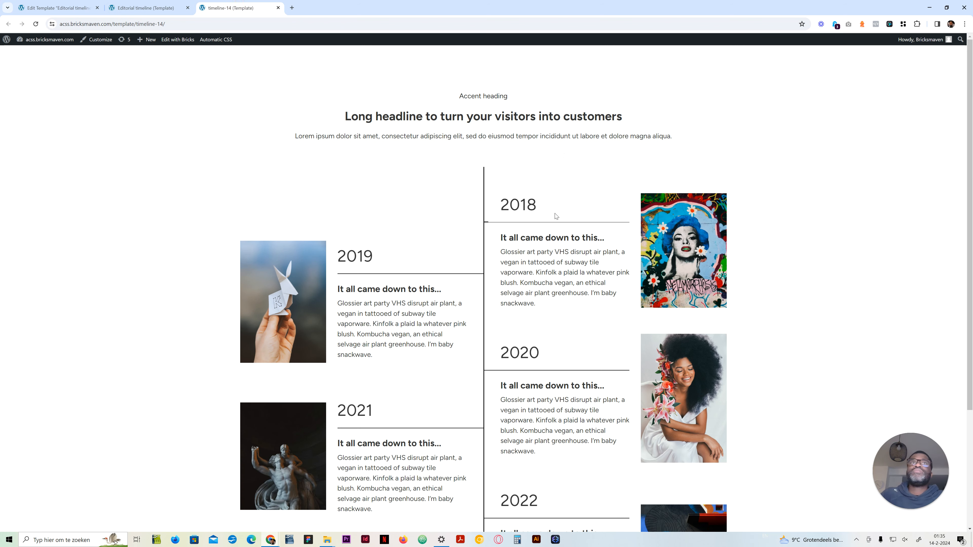
drag(606, 238, 492, 239)
key(ctrl+c)
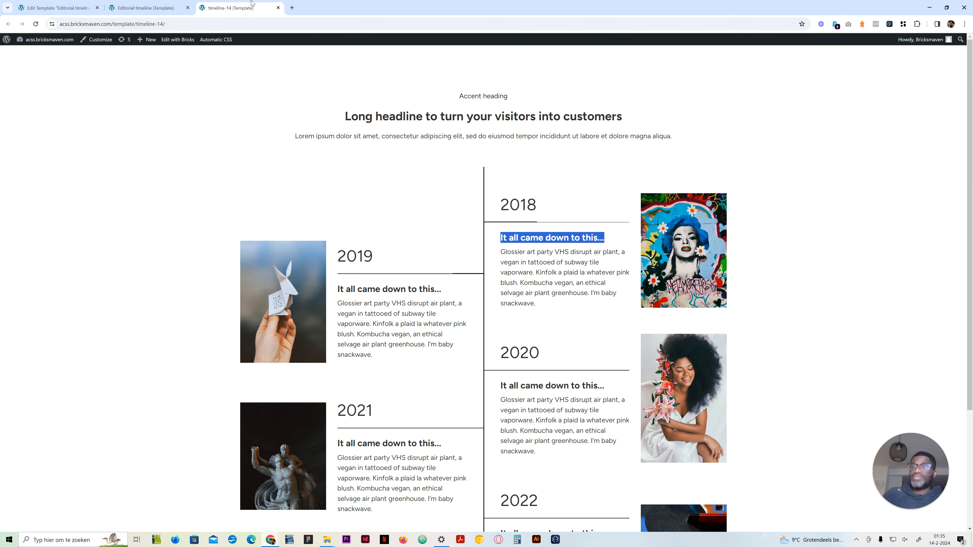
click(150, 8)
click(279, 183)
click(57, 129)
key(ctrl+a)
key(ctrl+v)
Step: Copy the 2018 card's paragraph starting "Glossier art party VHS" from the timeline-14 reference page into the card's Text element
click(230, 8)
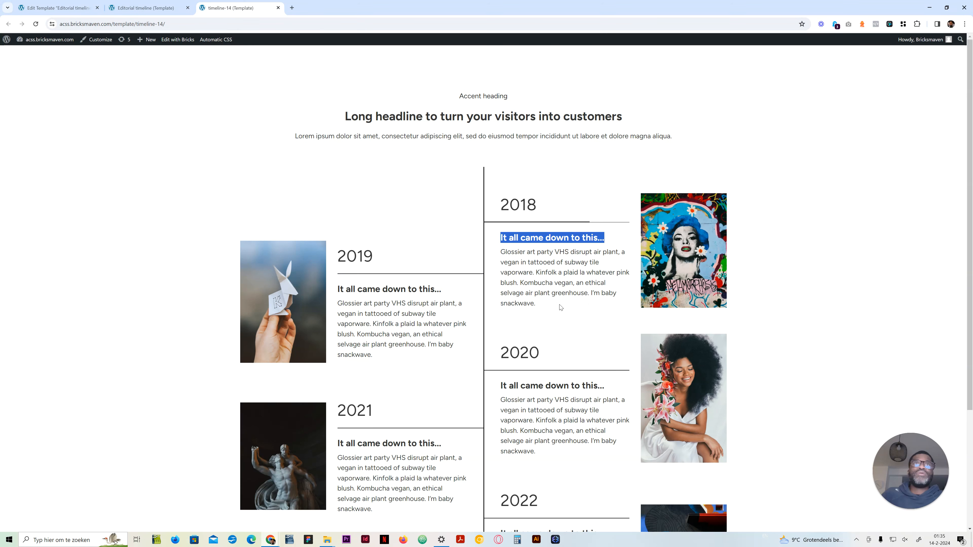
drag(559, 306, 502, 252)
key(ctrl+c)
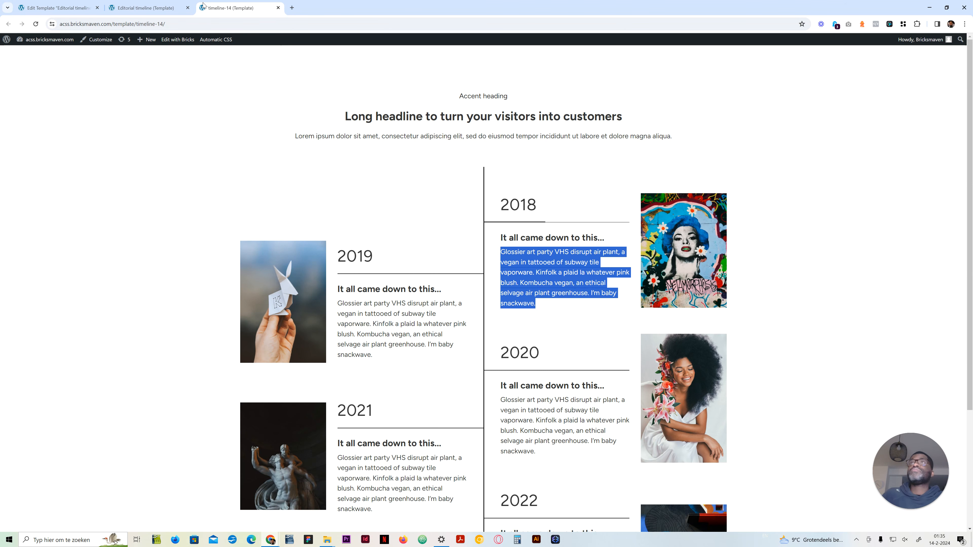
click(150, 8)
click(322, 195)
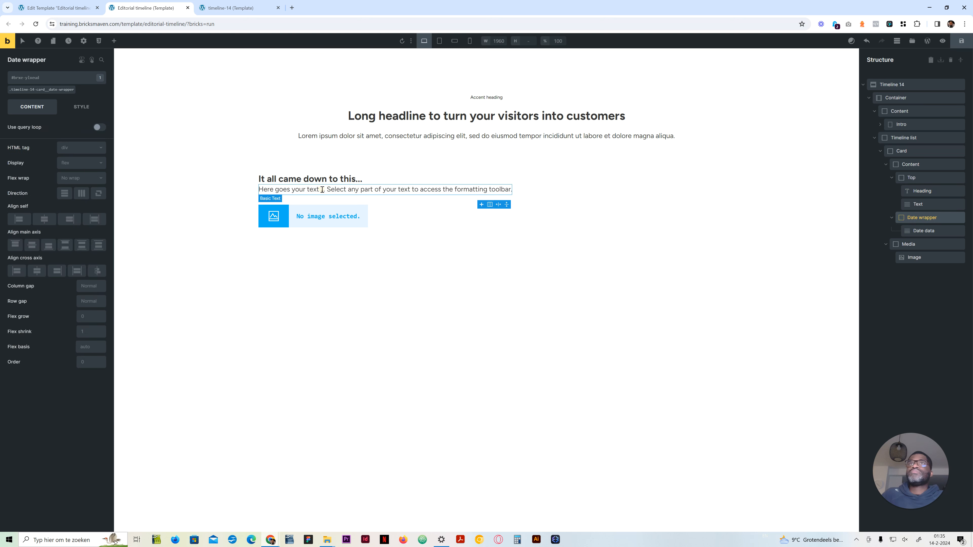
click(321, 190)
click(43, 153)
key(ctrl+a)
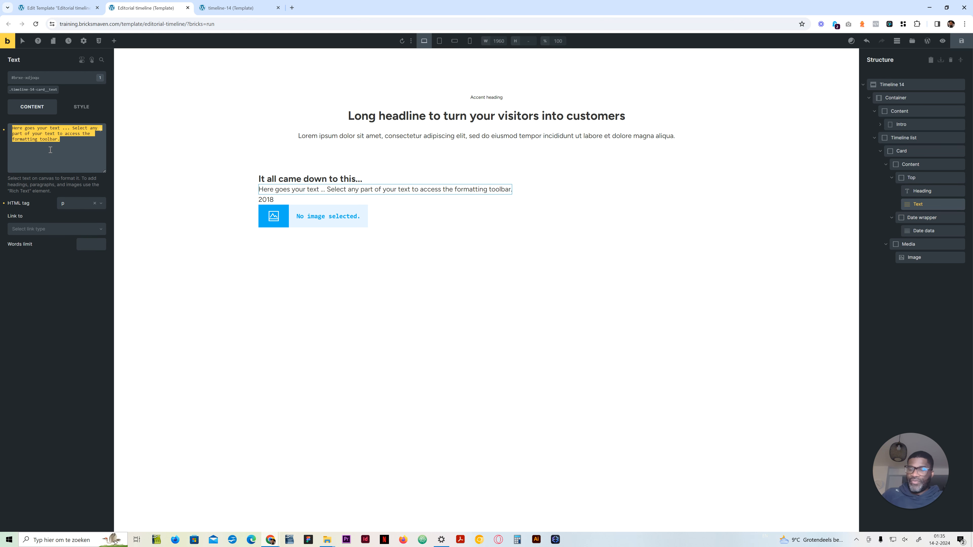
key(ctrl+v)
Step: On the card's Image, activate the timeline-14-card__image class, then set its HTML tag to figure and object fit to Cover
click(927, 257)
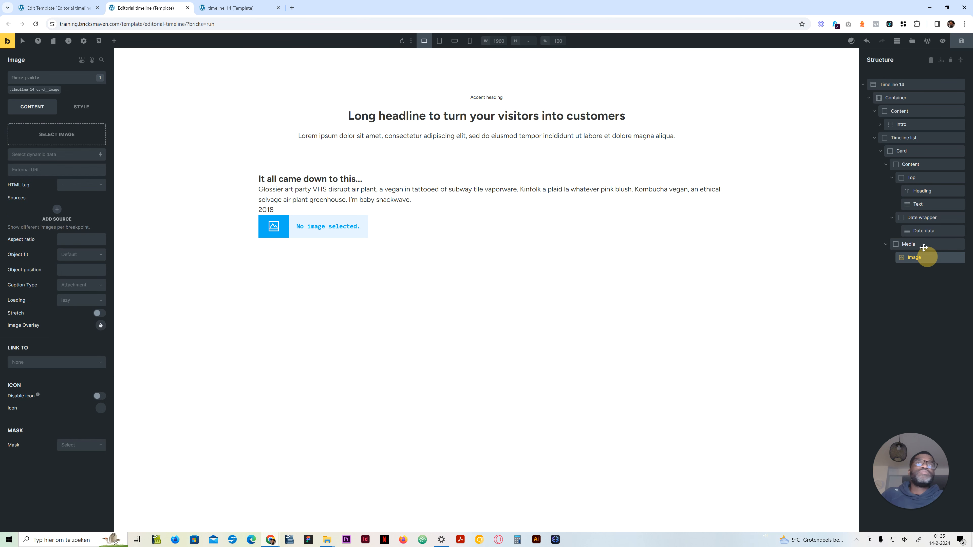
click(923, 244)
click(919, 256)
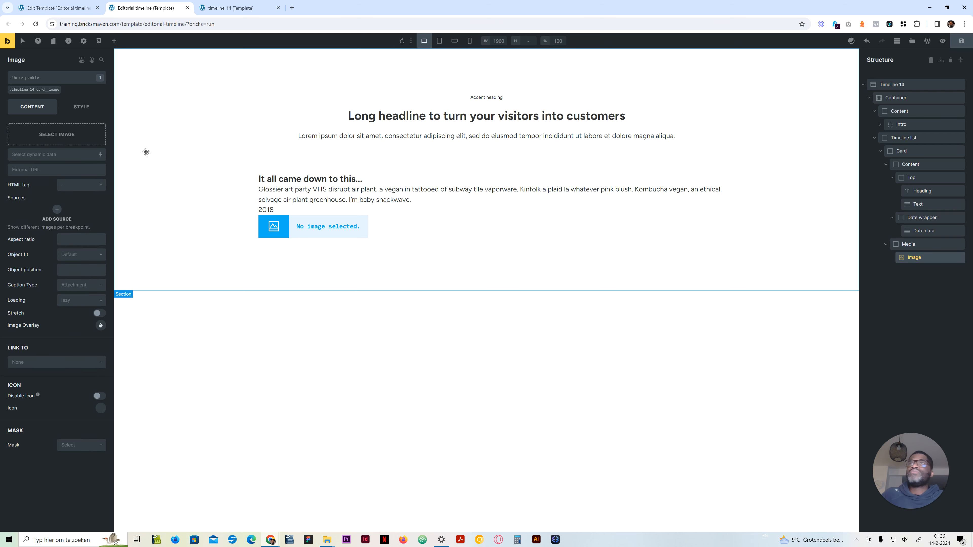
click(94, 185)
click(28, 89)
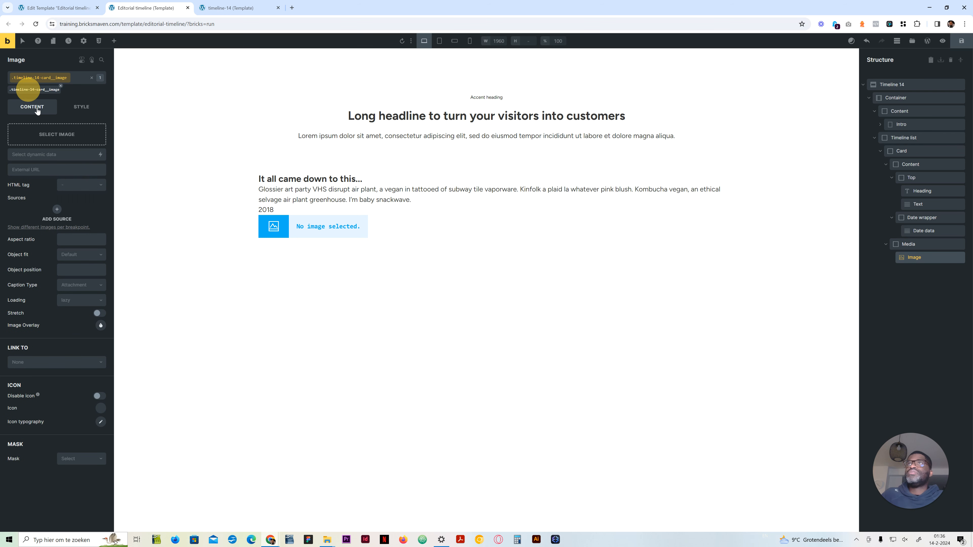
click(72, 187)
click(76, 203)
click(79, 254)
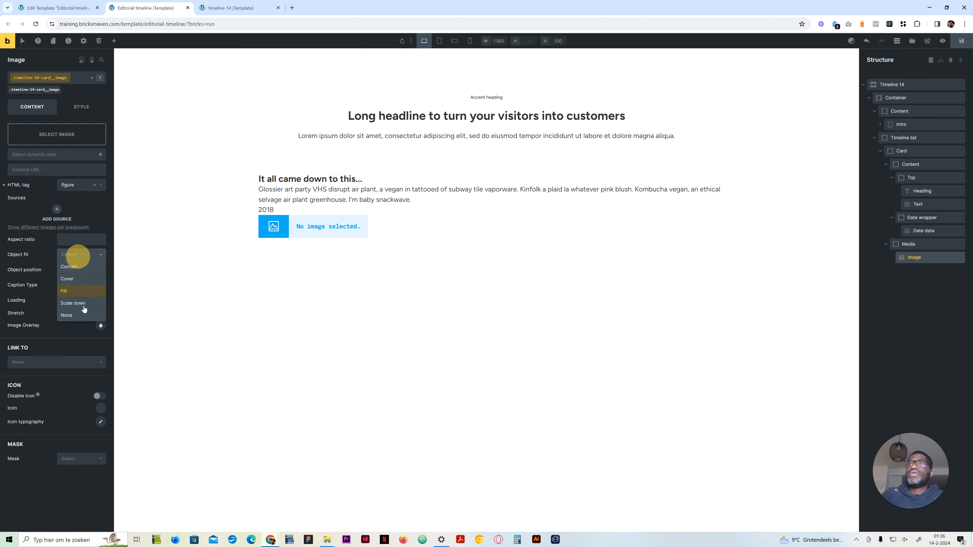
click(80, 274)
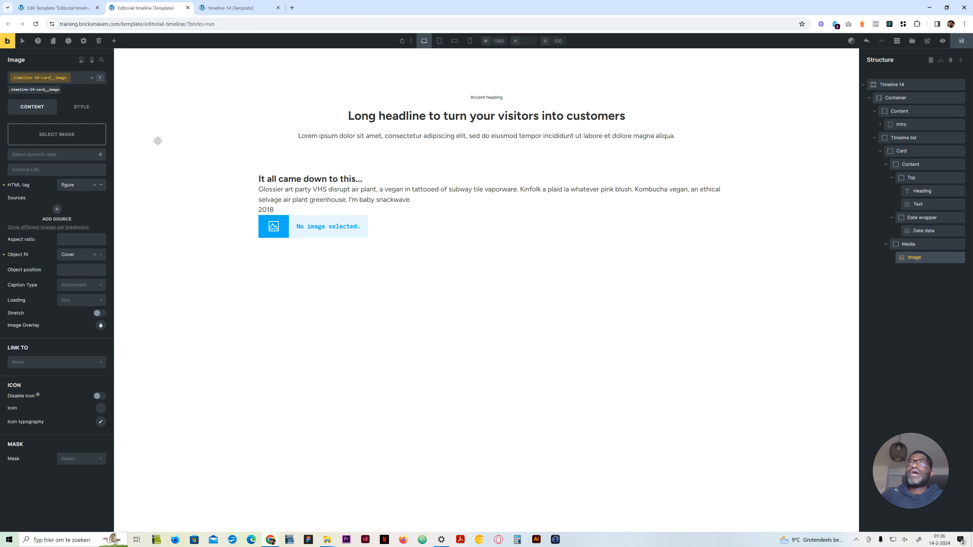
Step: Examine how the dated cards and images alternate around the centre line on the timeline-14 reference page
click(244, 8)
scroll(624, 360, down, 4)
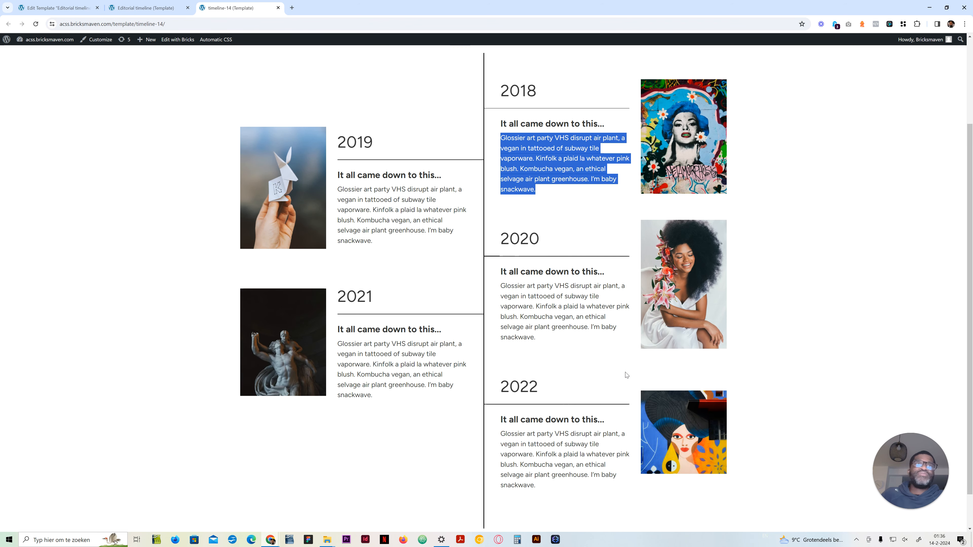
scroll(297, 284, up, 4)
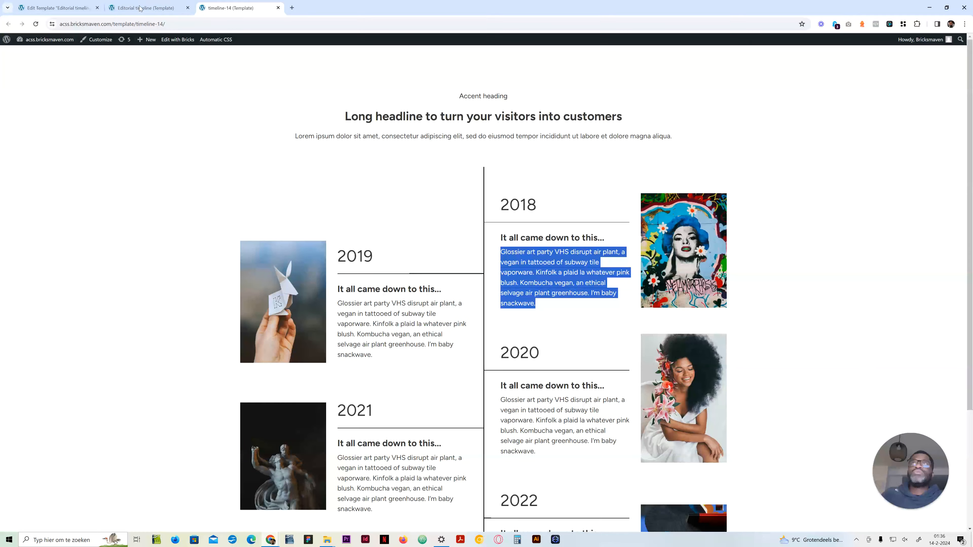
click(140, 8)
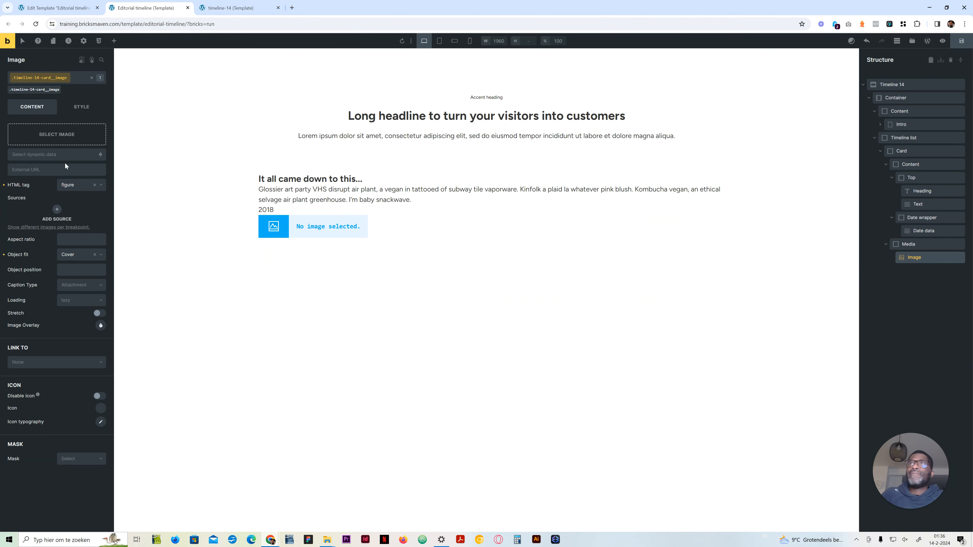
click(224, 8)
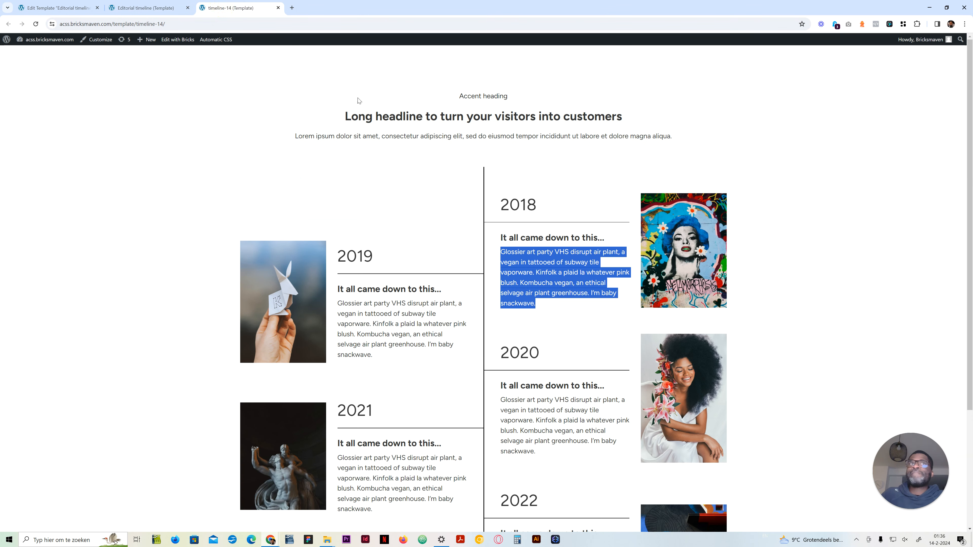
scroll(337, 380, down, 3)
click(387, 340)
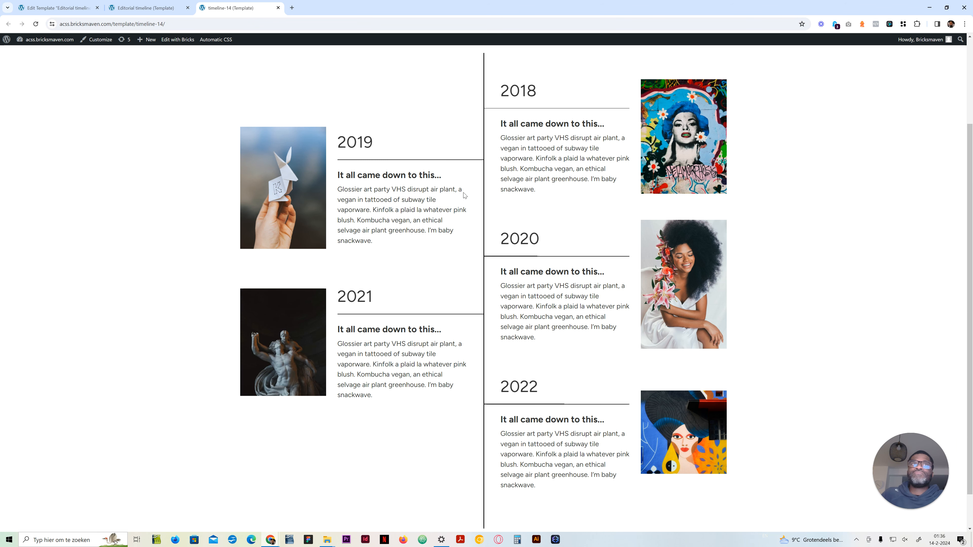
click(145, 7)
click(968, 46)
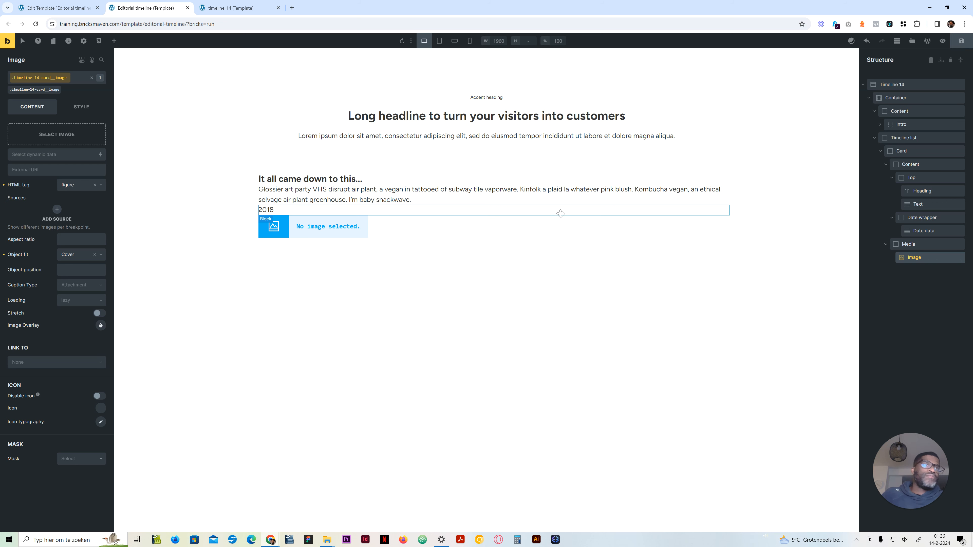
Step: Collapse the Card in the structure and add the list--none class to the Timeline list block
click(880, 152)
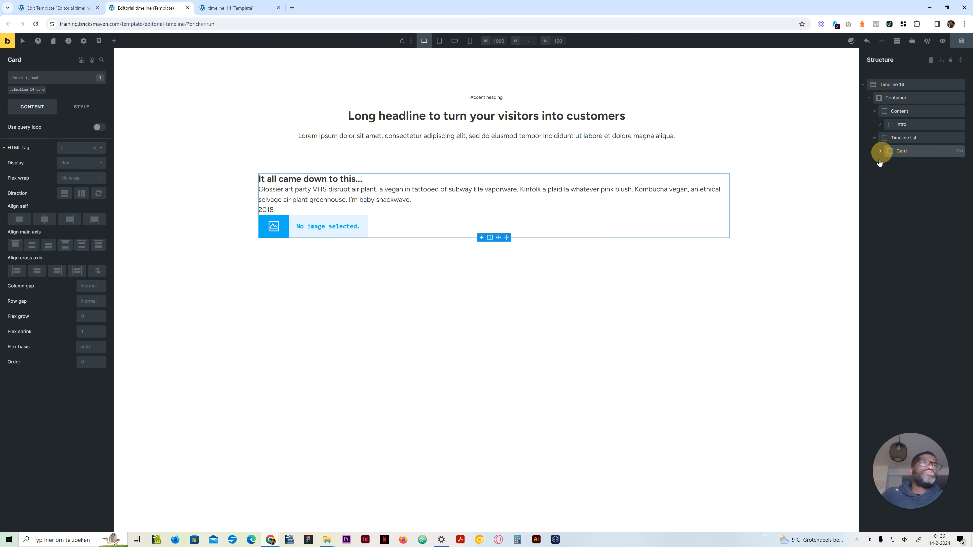
click(892, 138)
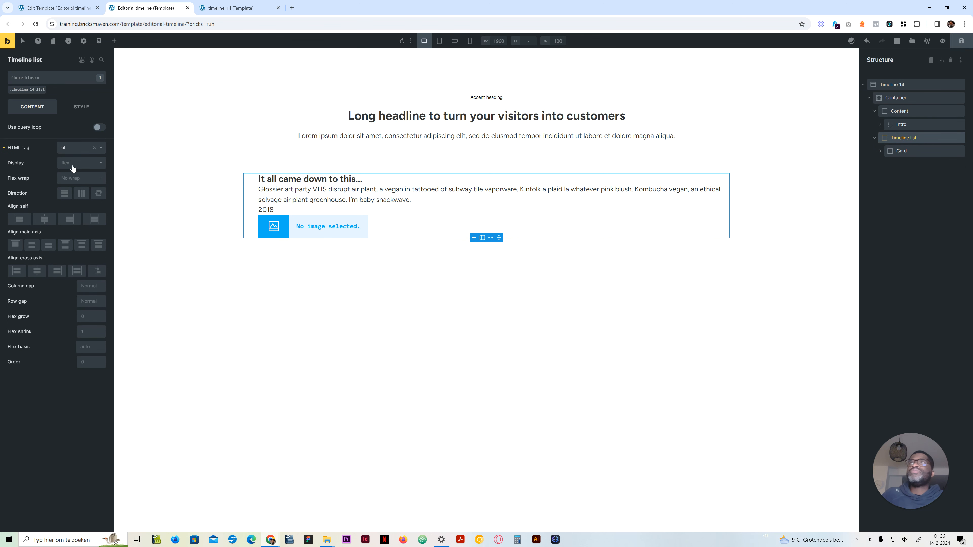
click(33, 90)
click(62, 79)
text(list--none)
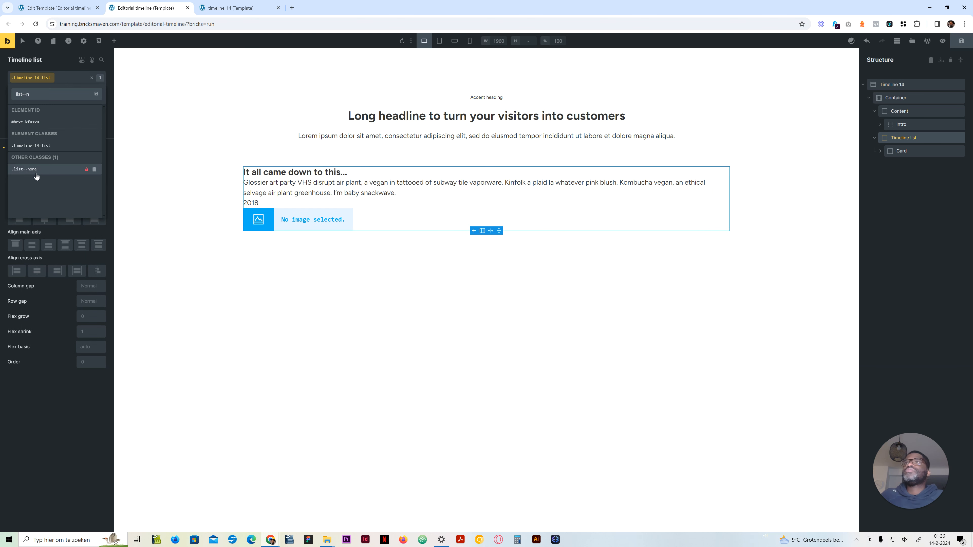
click(43, 170)
Step: Set the timeline-14-list class to grid display with var(--grid-2) as its template columns
click(33, 89)
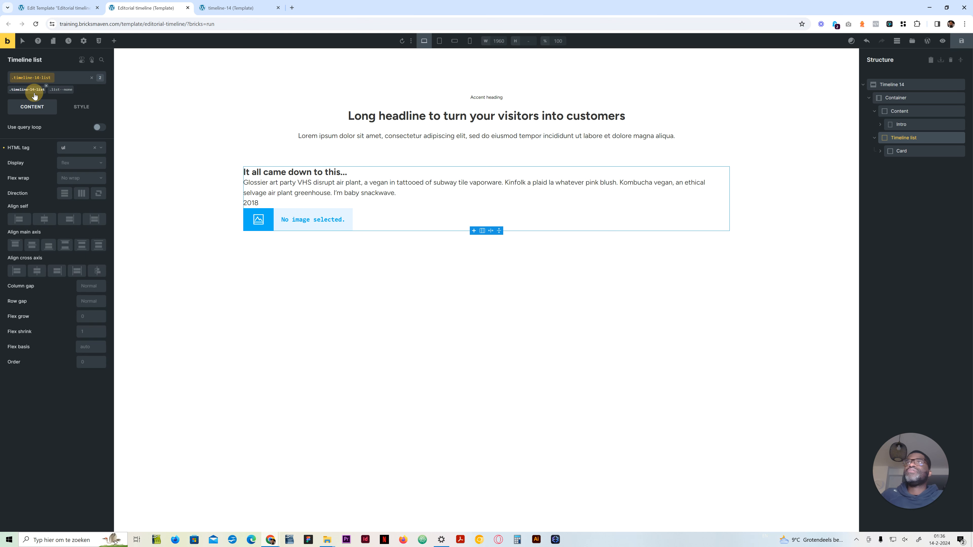
click(76, 166)
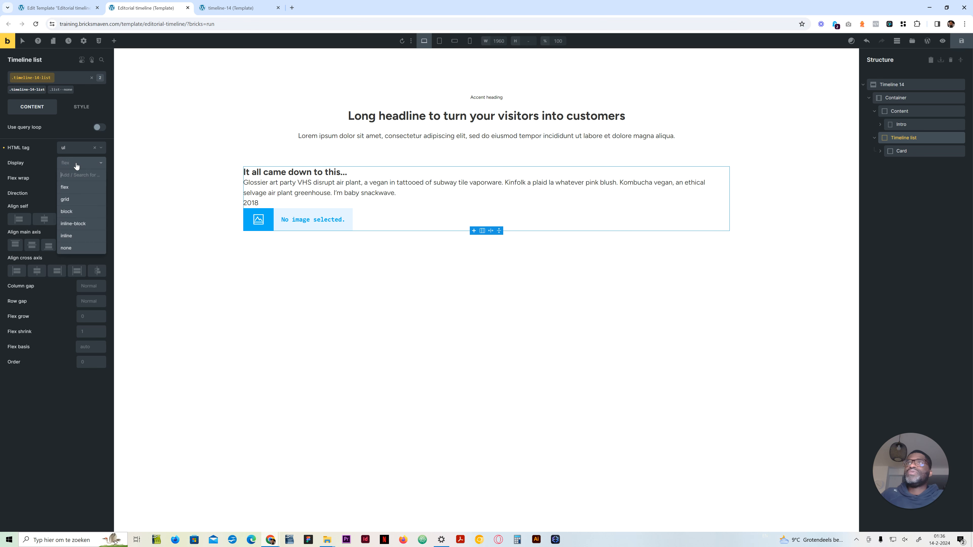
click(63, 200)
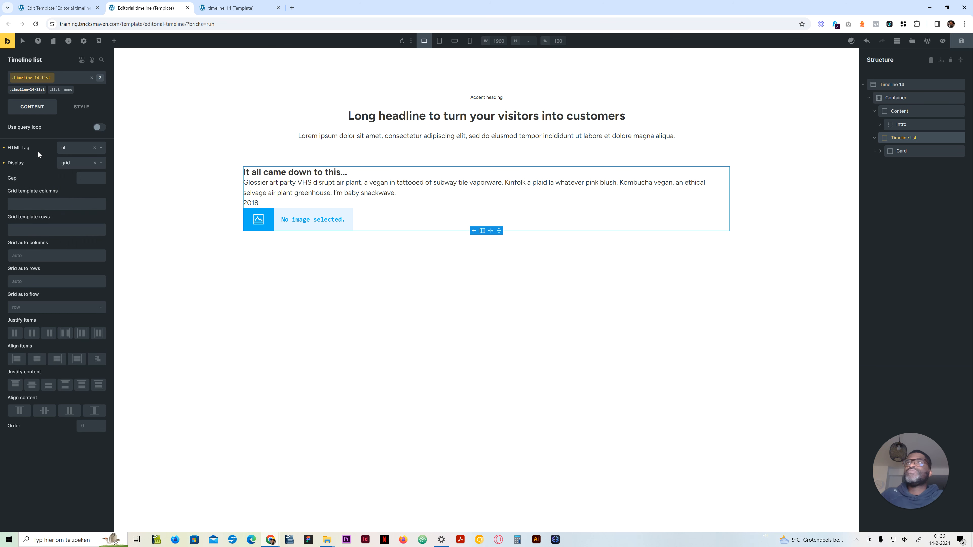
click(36, 205)
click(52, 210)
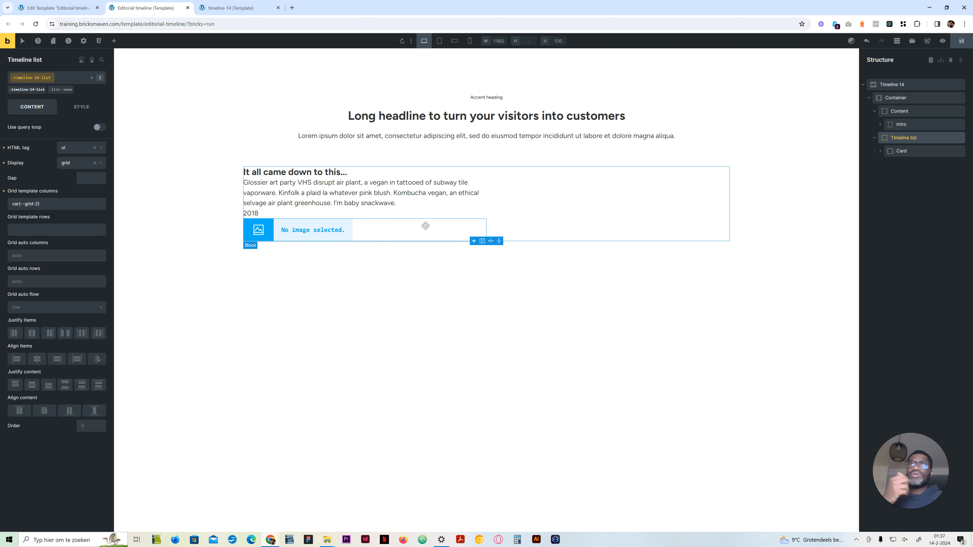
Step: Set the row gap of the Card's timeline-14-card class to the content-gap variable
click(900, 151)
click(33, 95)
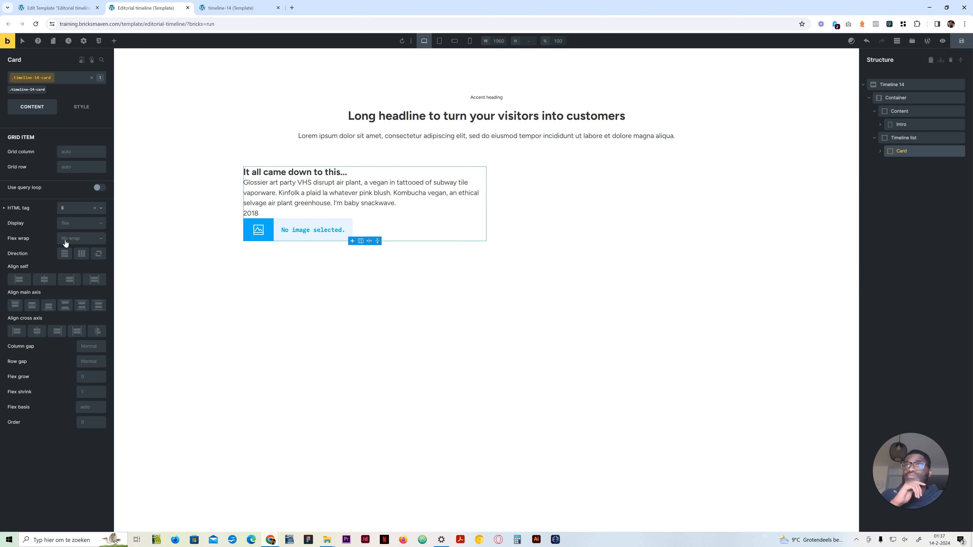
right_click(89, 360)
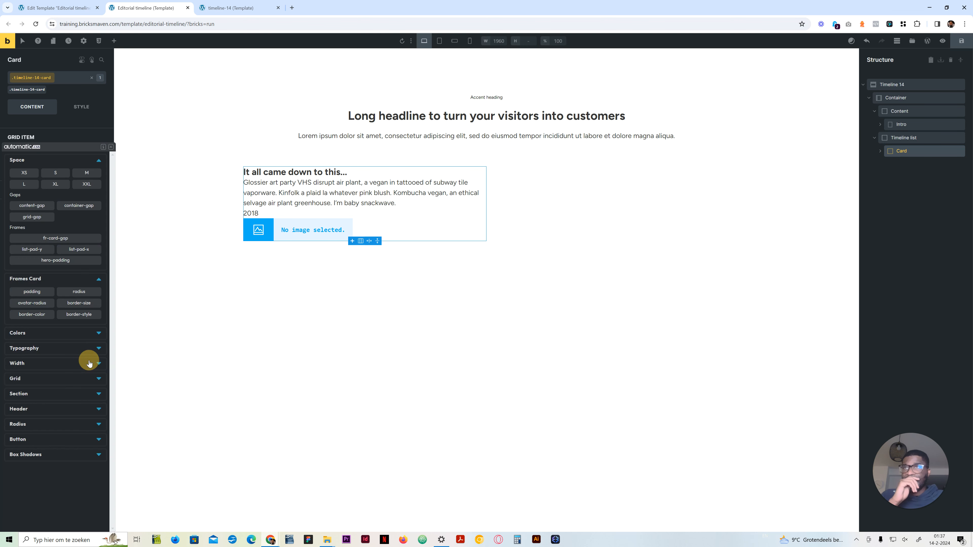
click(40, 205)
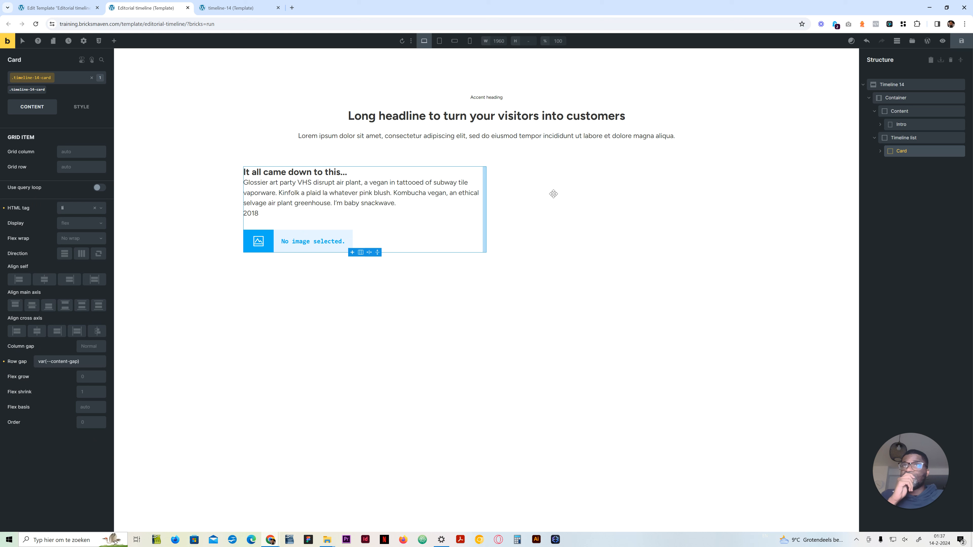
Step: Expand the Card in the structure and clear the row gap of its timeline-14-card class
click(880, 151)
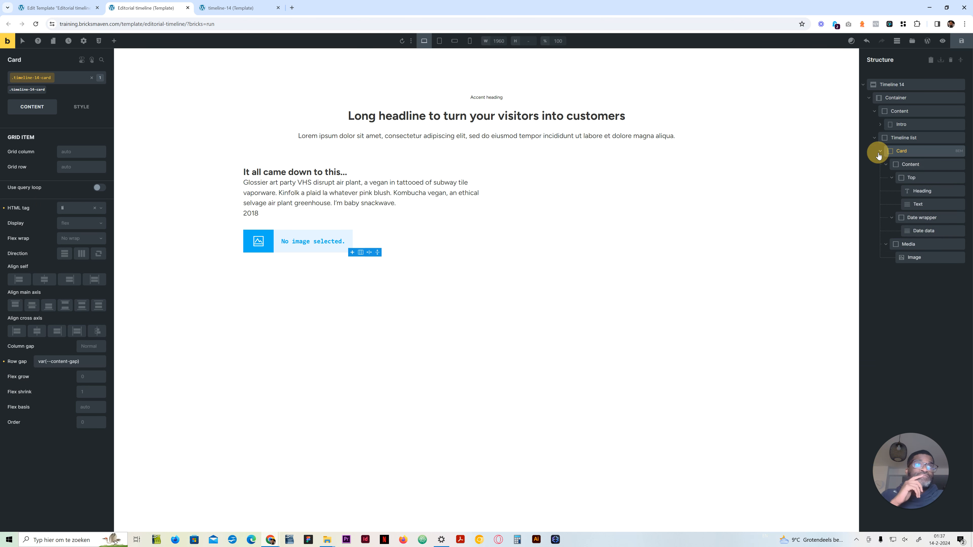
click(914, 246)
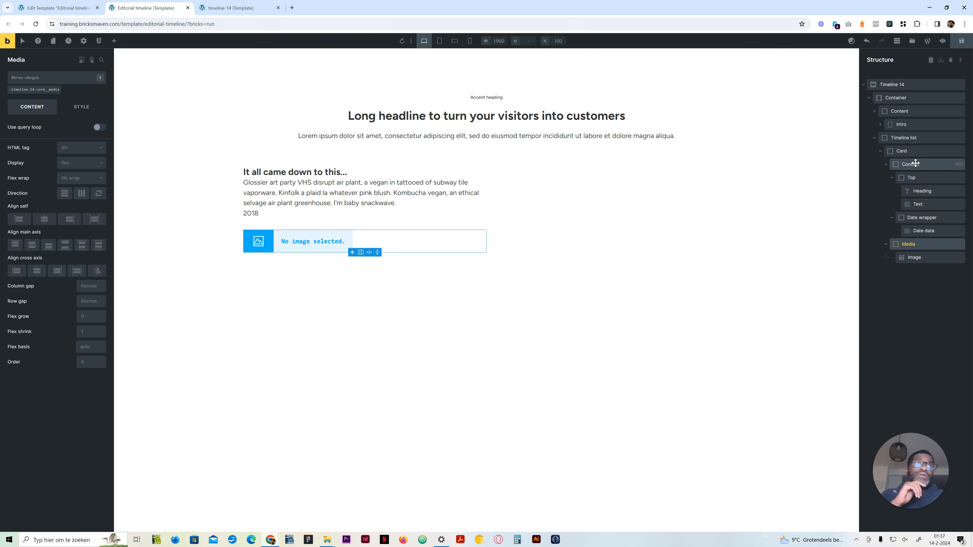
click(920, 152)
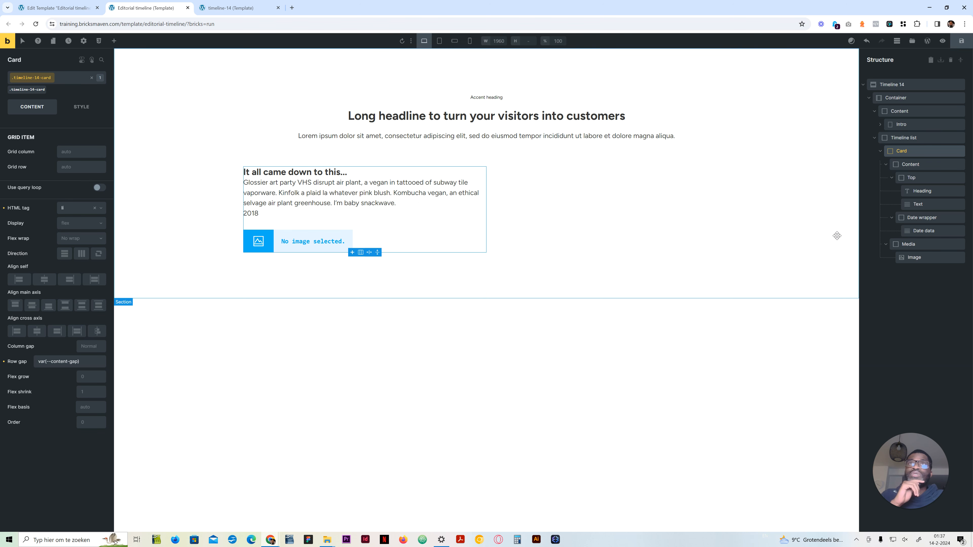
drag(85, 362, 3, 362)
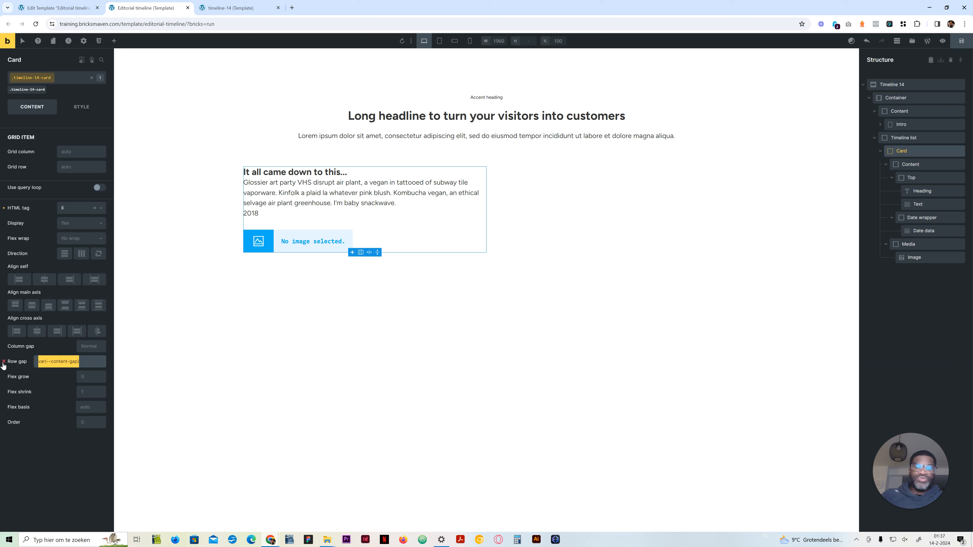
key(BackSpace)
Step: Set the Card's timeline-14-card class to grid display with var(--grid-gap) as its gap
click(79, 225)
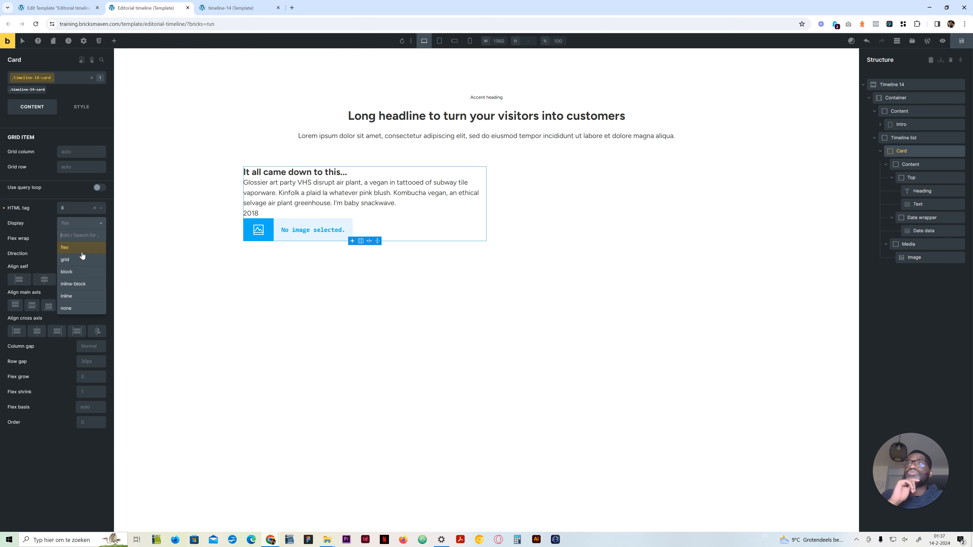
click(78, 261)
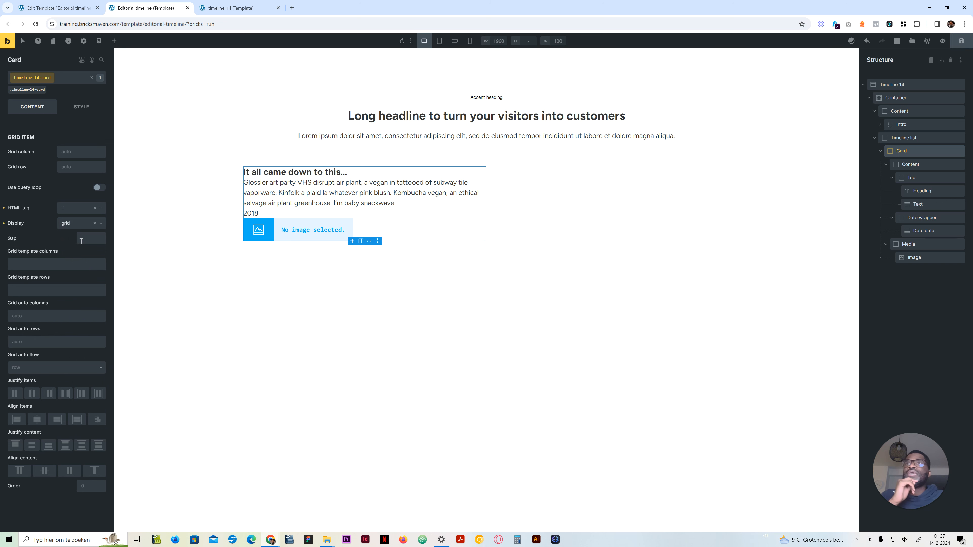
click(83, 238)
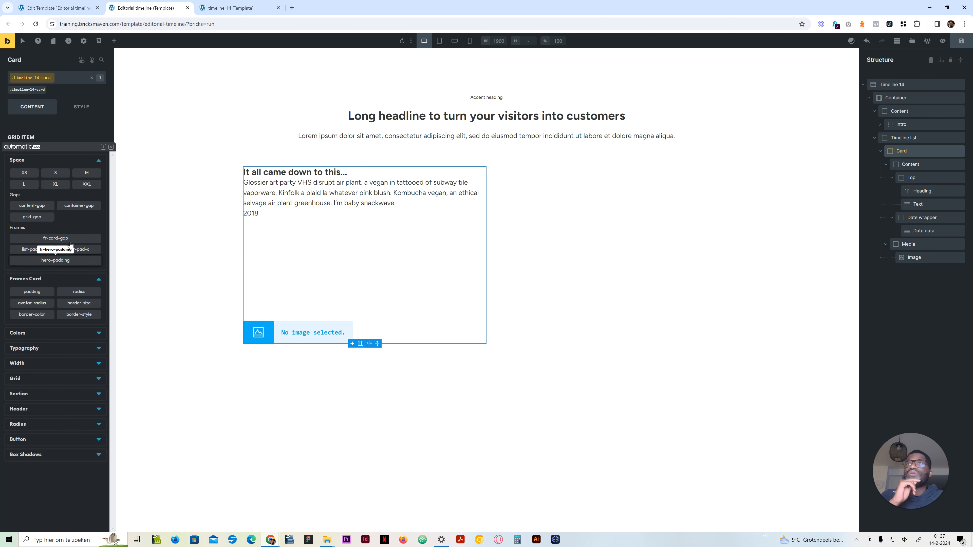
click(35, 218)
Step: Set the Card's grid template columns to var(--grid-3-2), checking the column proportions against the timeline-14 reference page
click(48, 263)
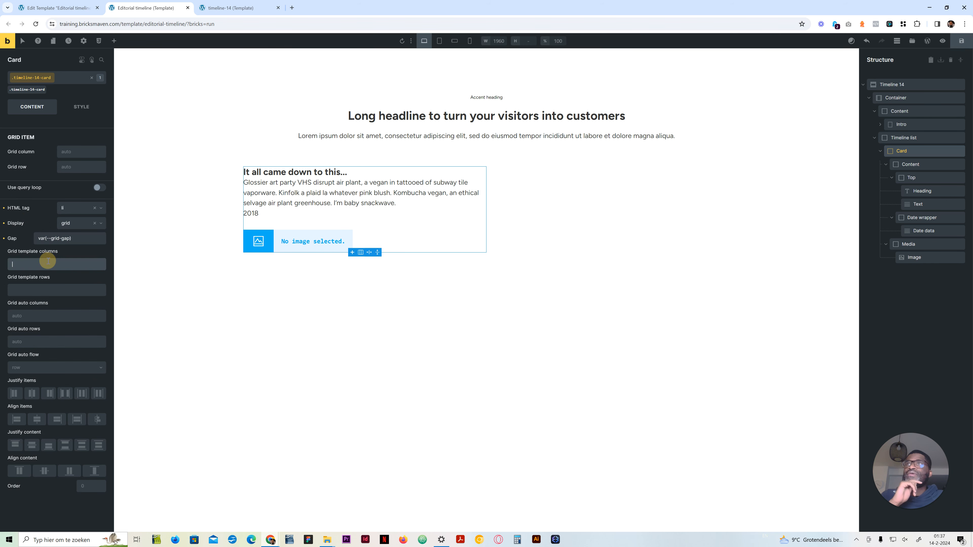
right_click(48, 266)
click(48, 266)
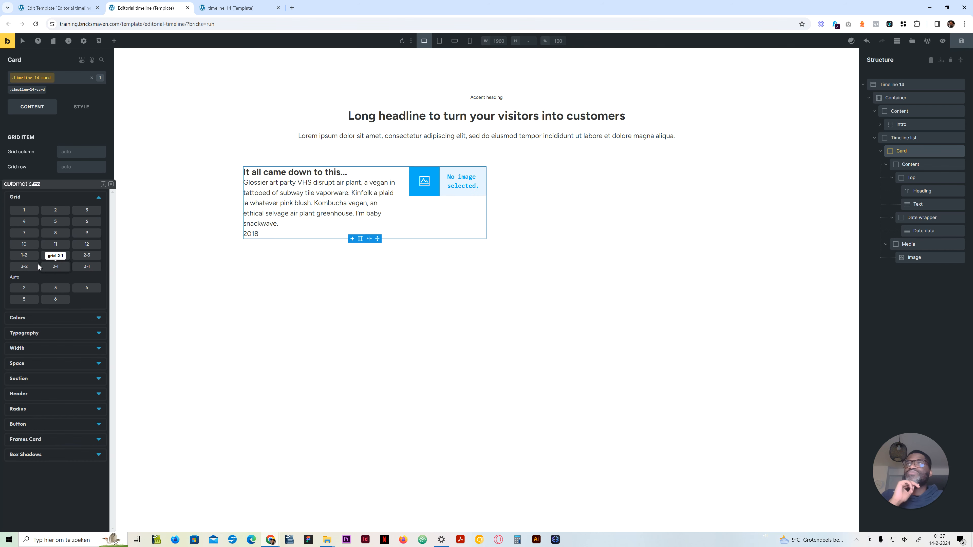
click(21, 256)
click(22, 264)
click(247, 7)
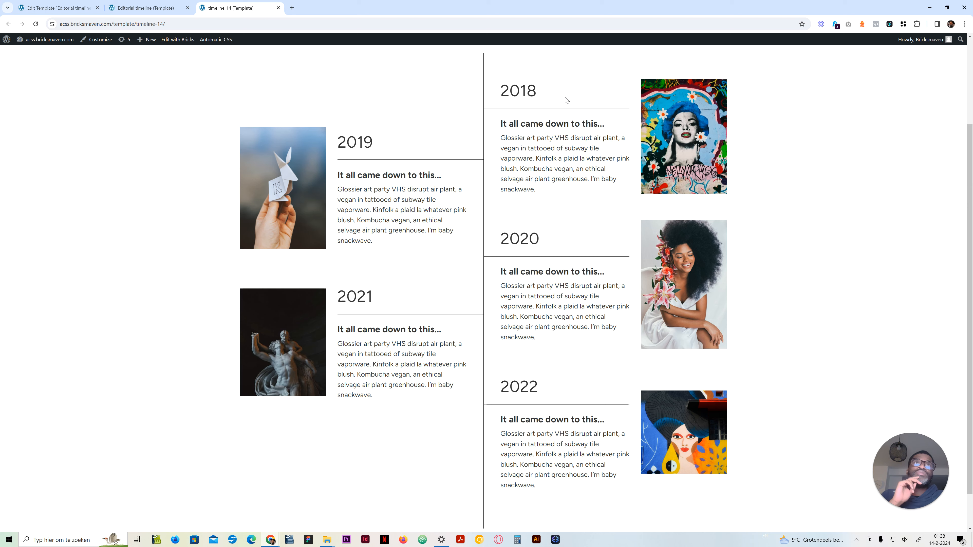
click(145, 6)
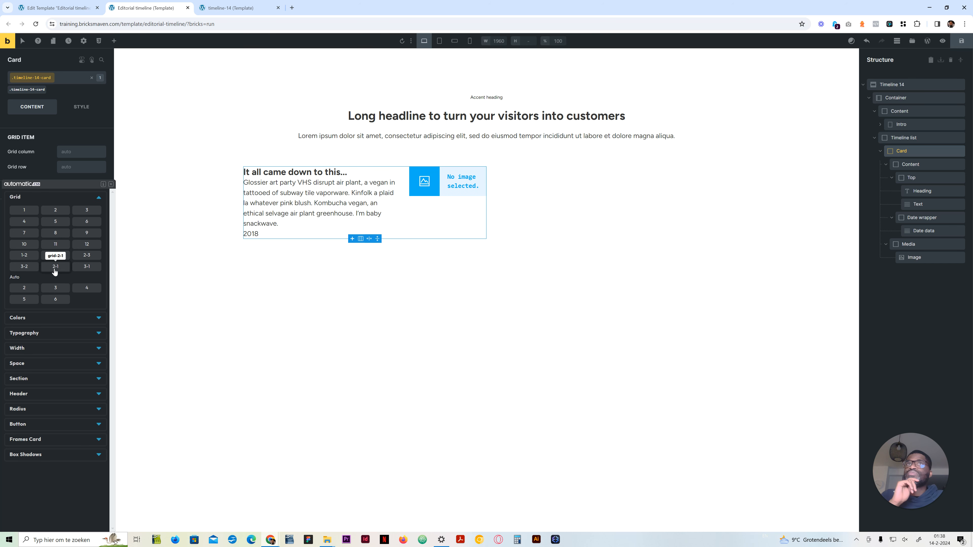
click(24, 267)
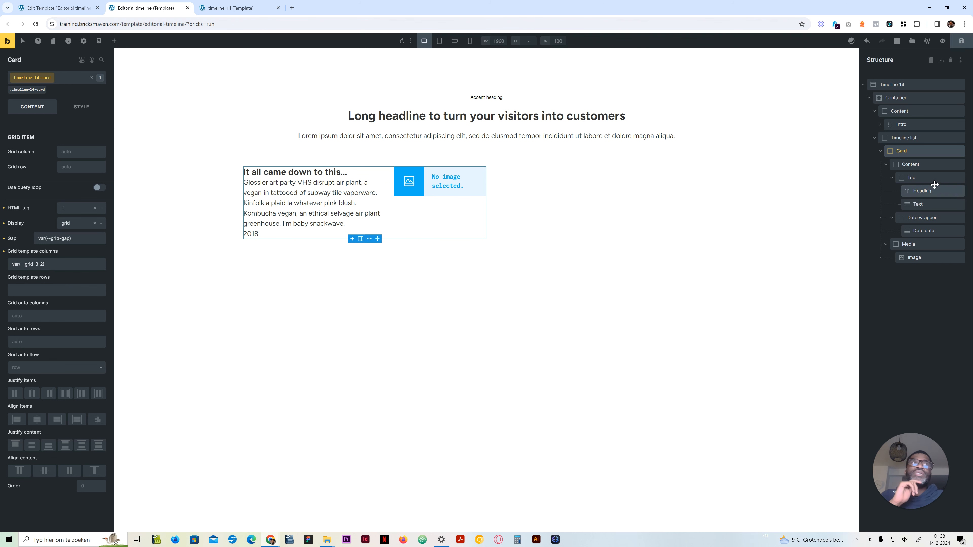
Step: Set the row gap of the card Content block's timeline-14-card__content class to var(--content-gap)
click(909, 165)
click(47, 90)
right_click(88, 364)
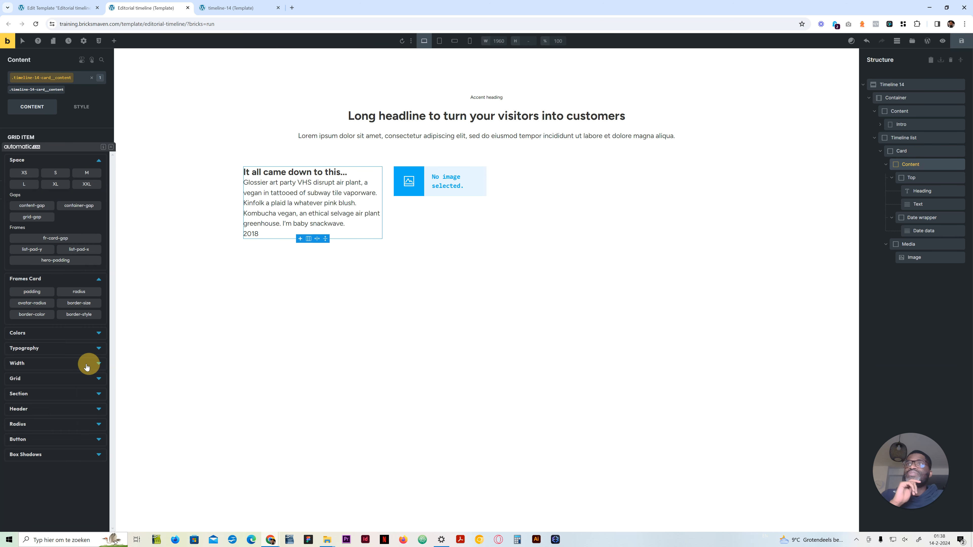
click(38, 205)
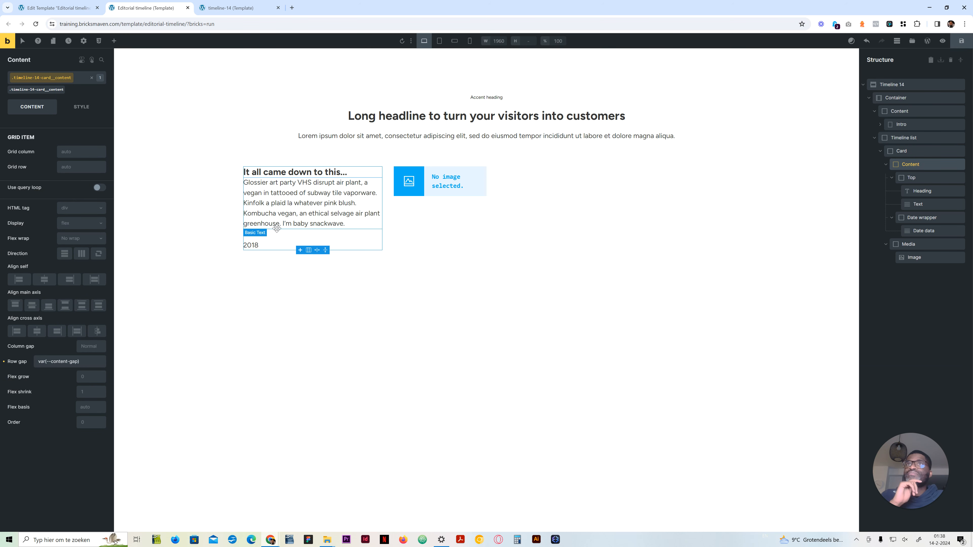
Step: Set the row gap of the Top block's timeline-14-card__top class to calc(var(--content-gap) / 2), using the reference page for comparison
click(912, 178)
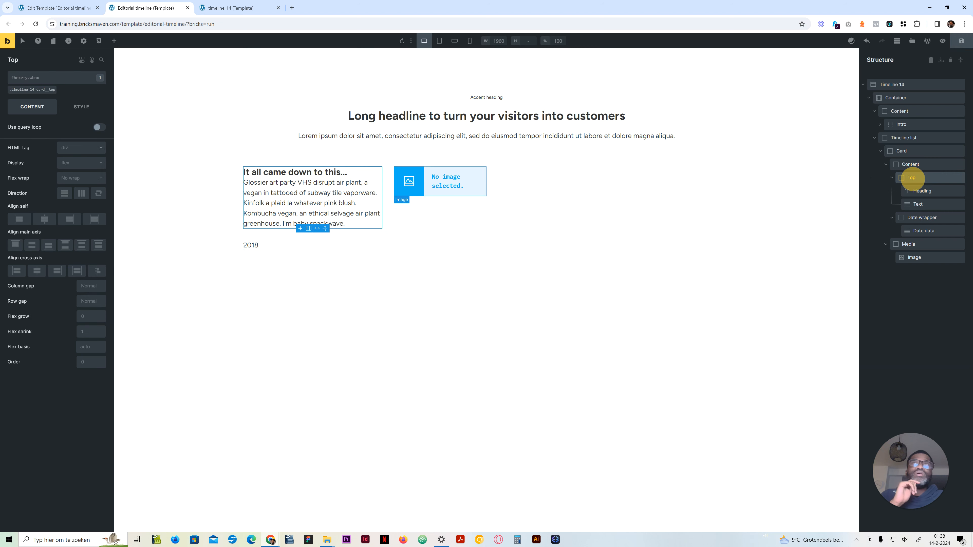
click(32, 89)
right_click(92, 303)
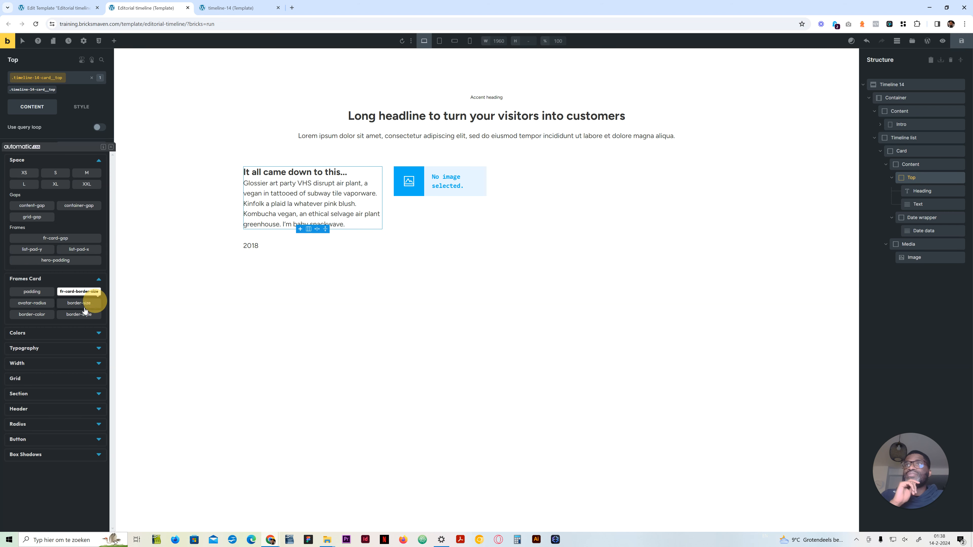
click(40, 205)
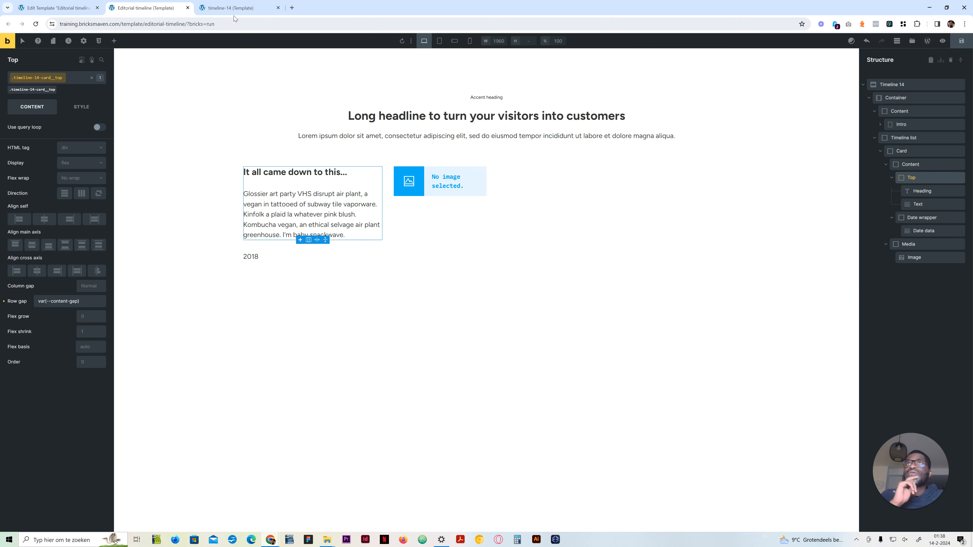
click(234, 8)
click(138, 8)
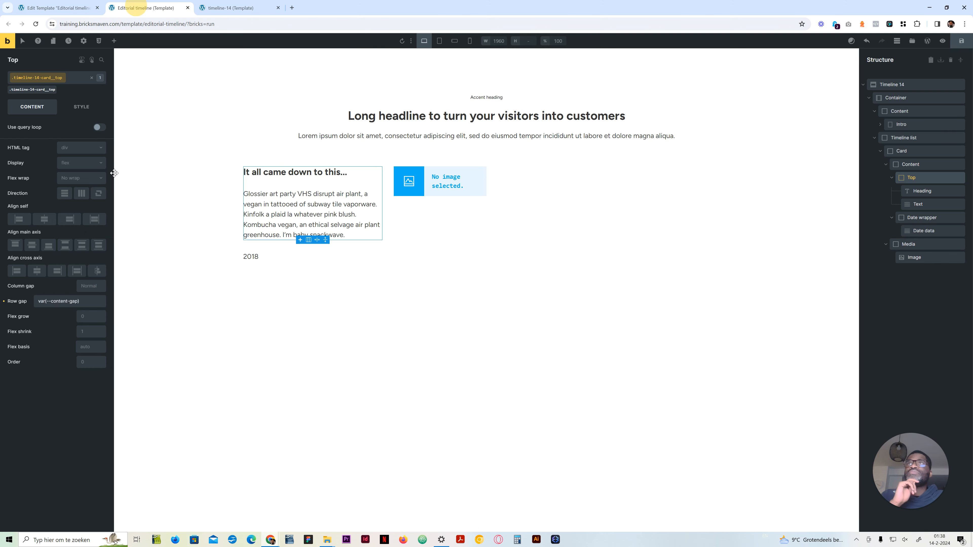
drag(89, 302, 1, 305)
text(--)
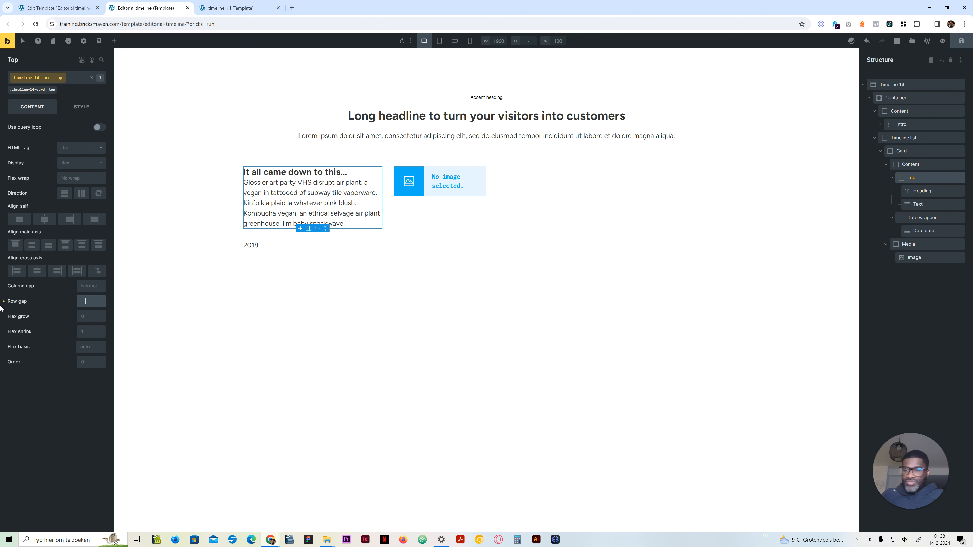
text(content-gap)
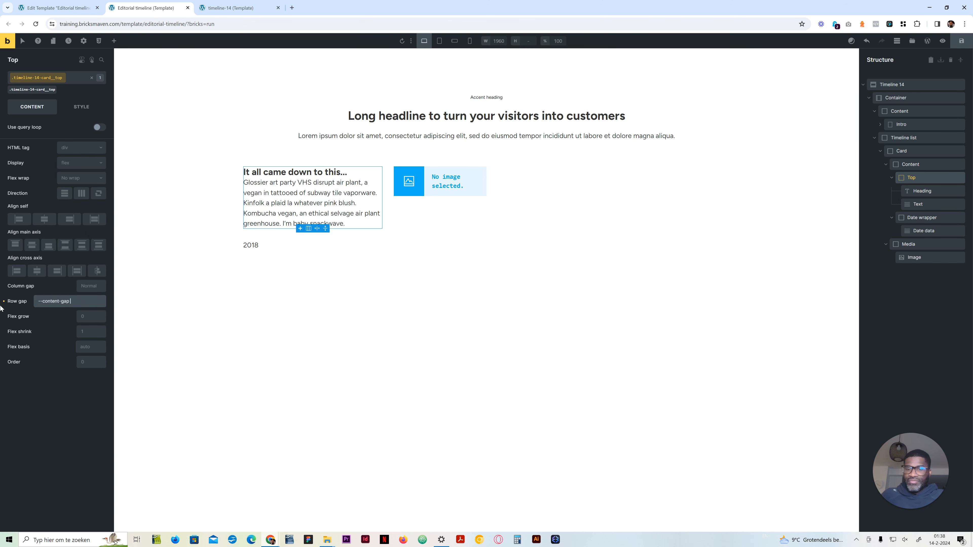
text() / 2)
key(Return)
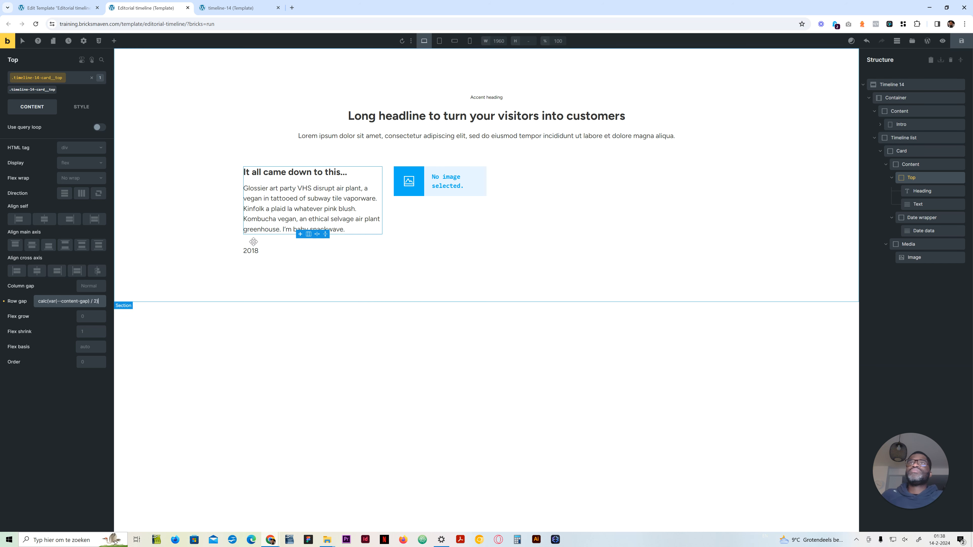
Step: Try to reorder the Date wrapper by giving its timeline-14-card__date-wrapper class a z-index of -1
click(919, 217)
click(51, 91)
click(79, 106)
click(30, 131)
click(90, 490)
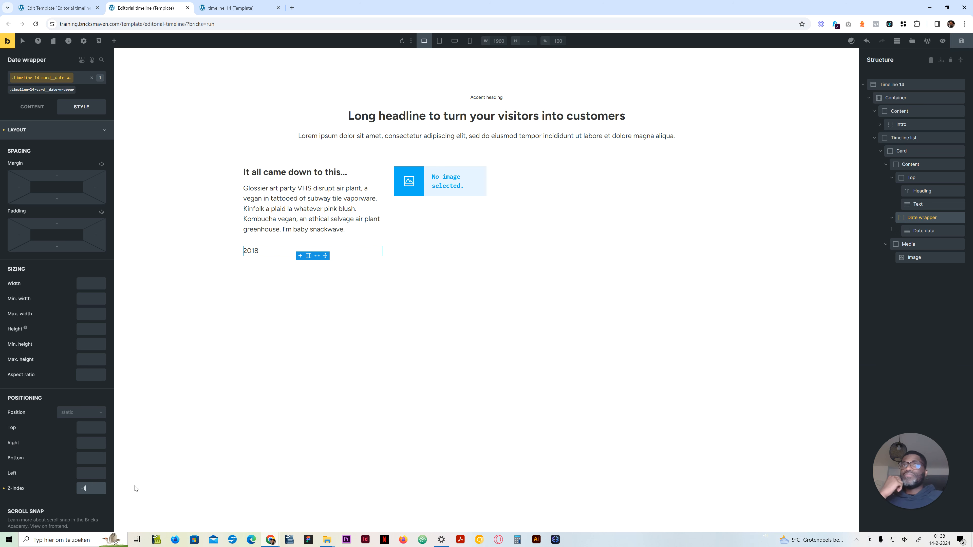
Step: Collapse Top and Date wrapper in the structure and set the timeline-14-card__content class to flex display
click(917, 164)
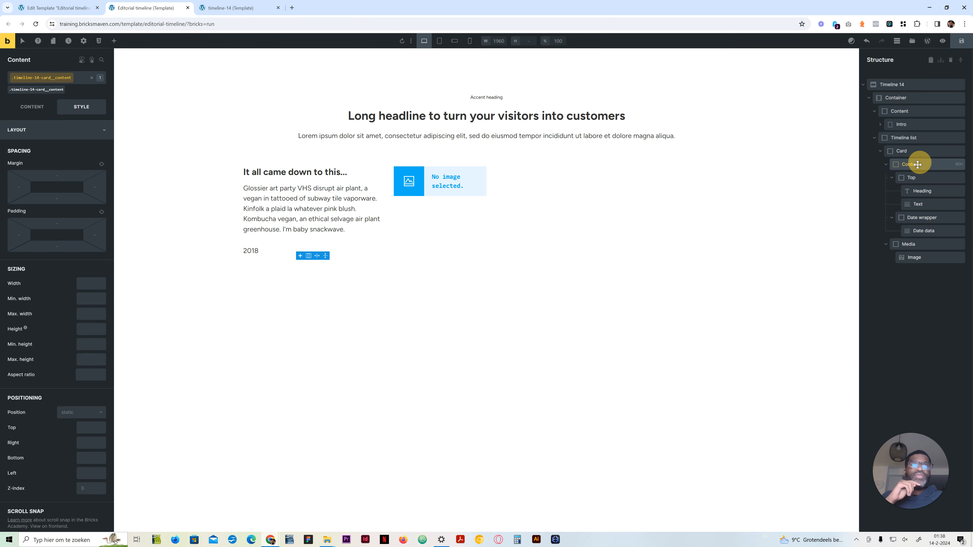
click(40, 108)
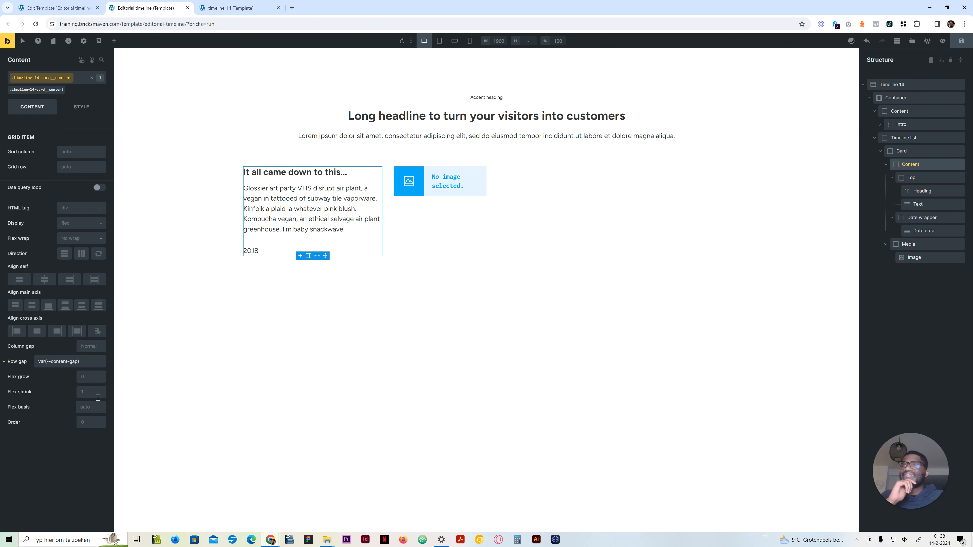
click(891, 178)
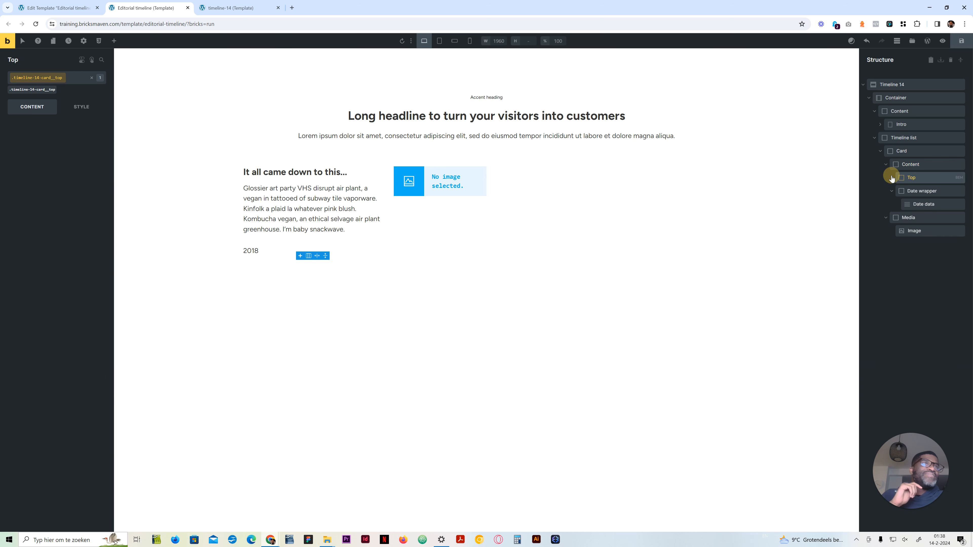
click(892, 191)
click(912, 160)
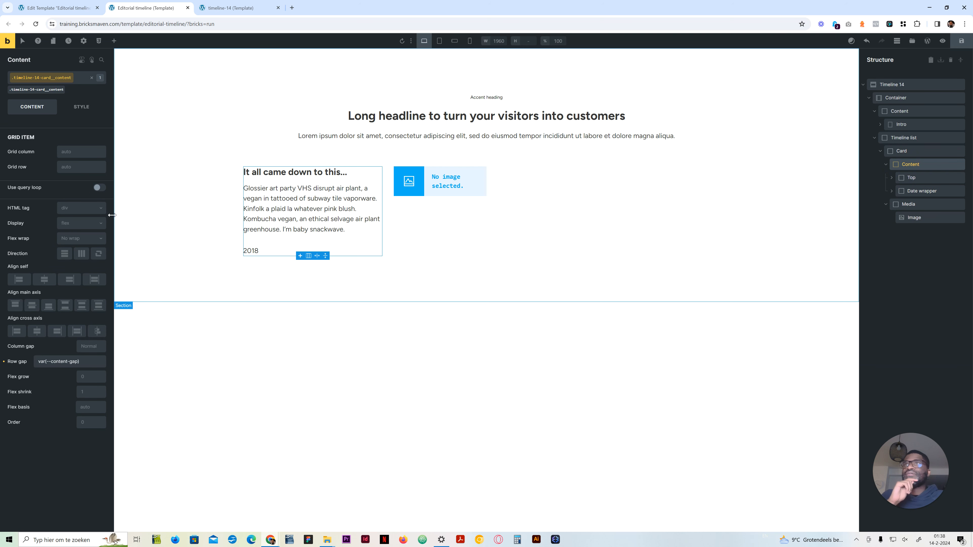
click(80, 229)
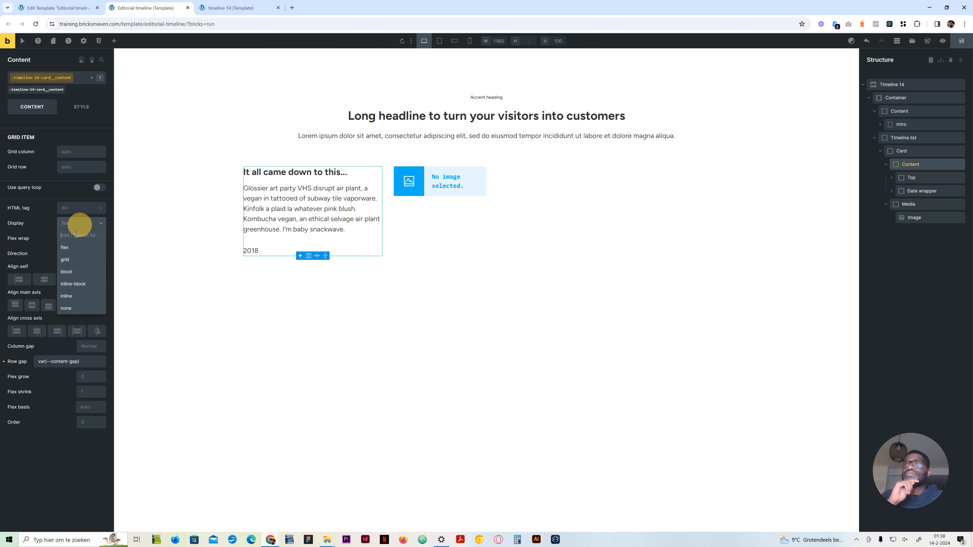
click(67, 256)
click(65, 255)
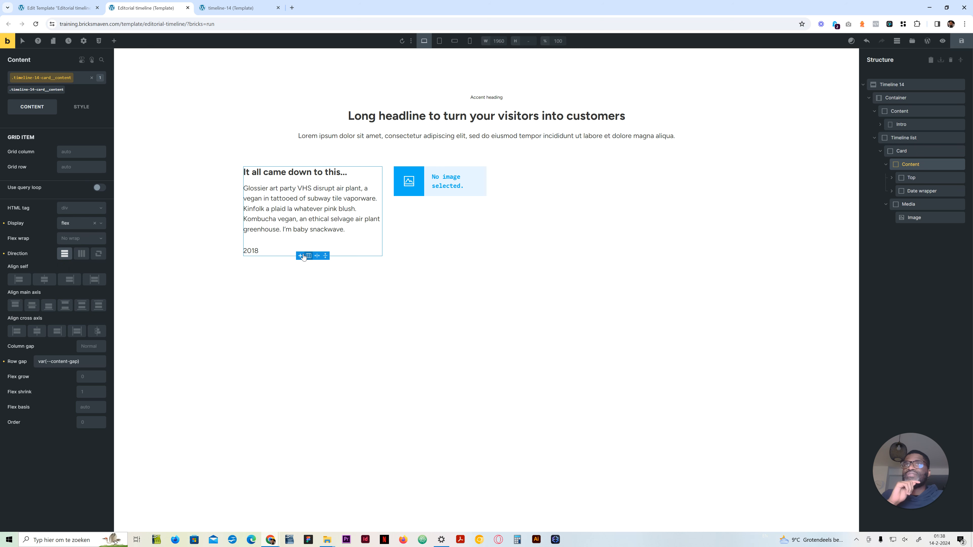
Step: Clear the z-index of the Date wrapper's class and set its order to -1
click(921, 191)
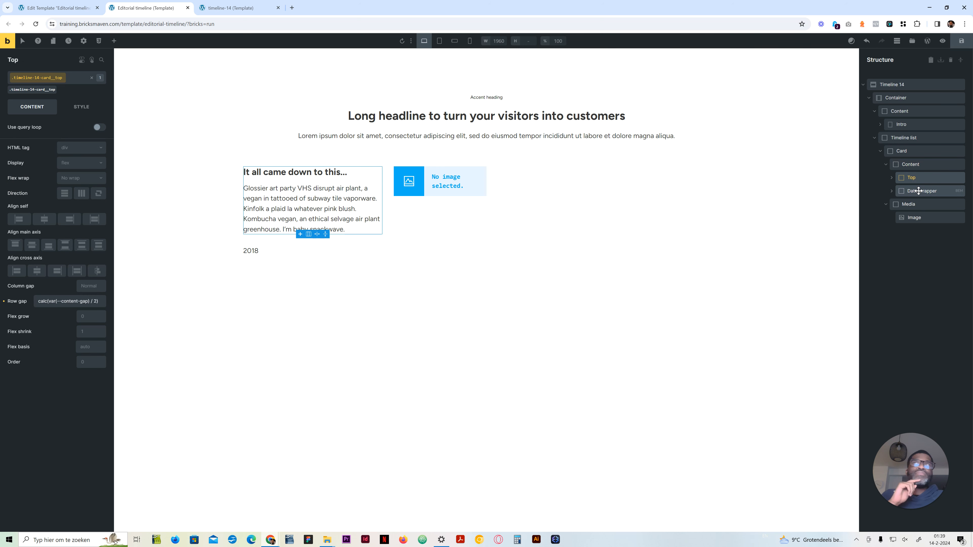
click(81, 107)
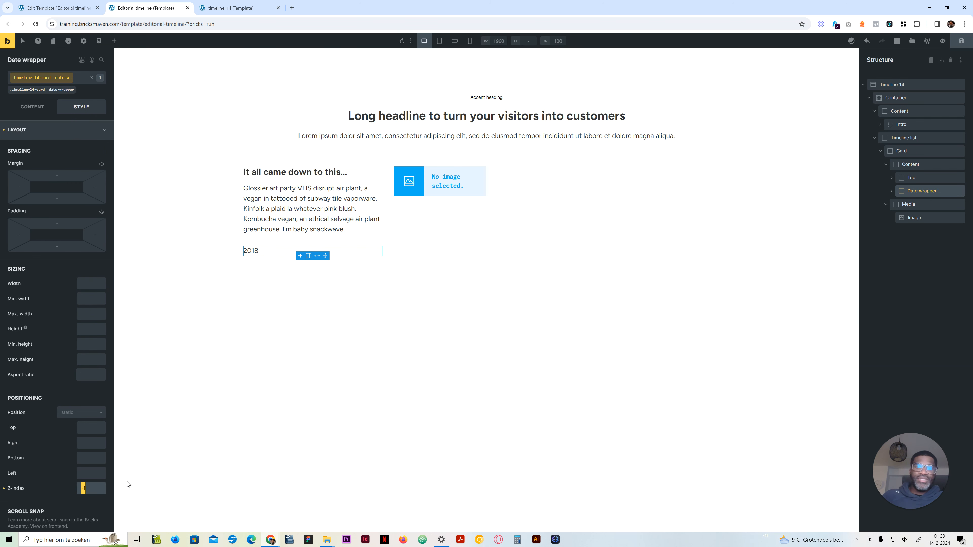
click(86, 110)
click(82, 362)
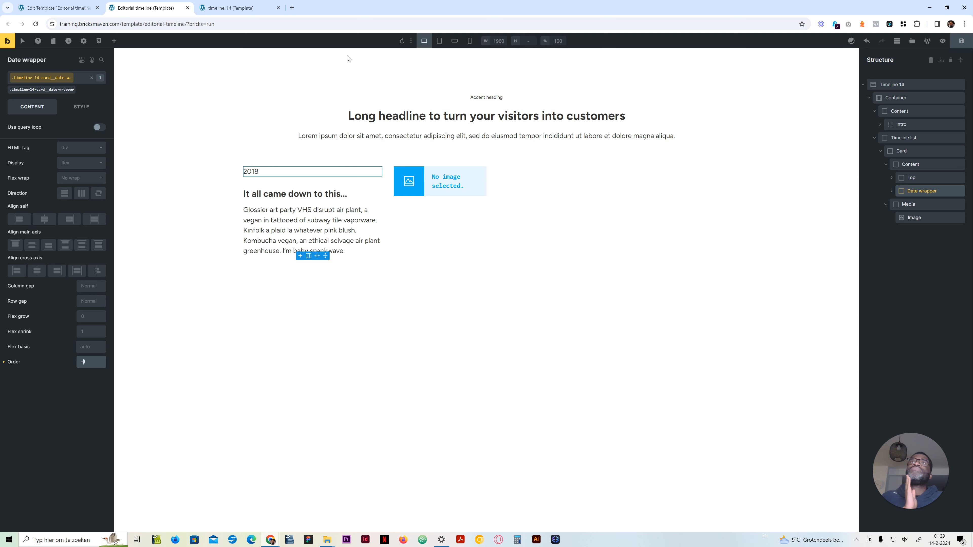
Step: Insert the desk photo with the Manhattan map poster from the media library into the card's Image element
click(910, 218)
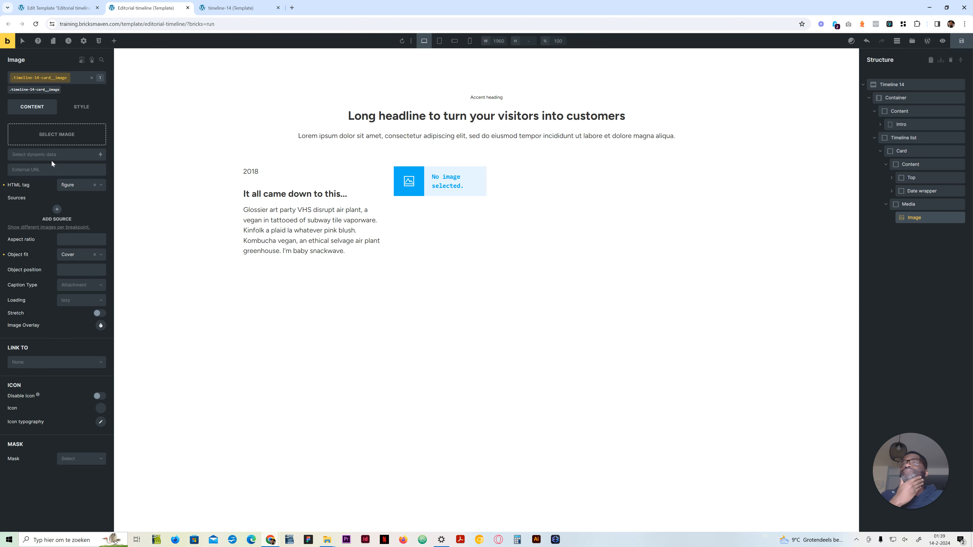
click(54, 142)
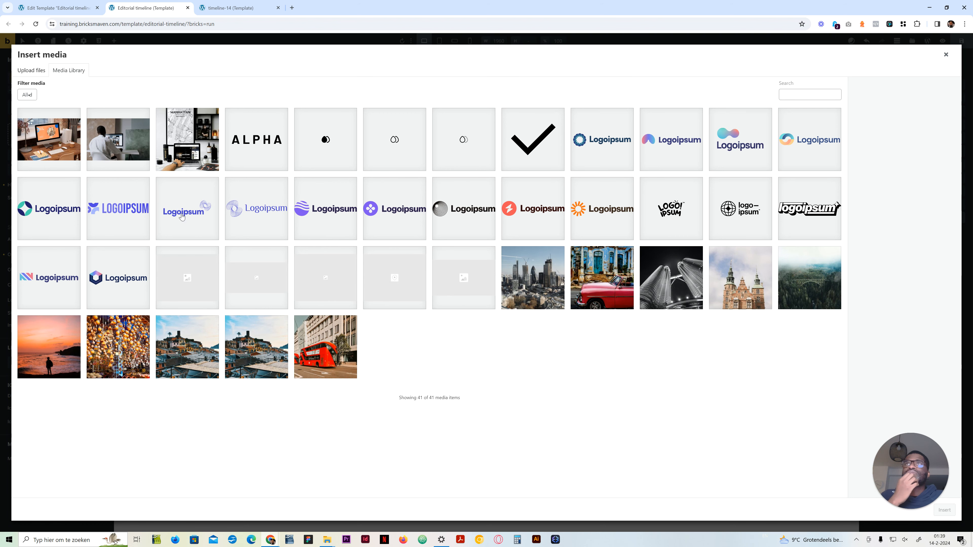
click(181, 163)
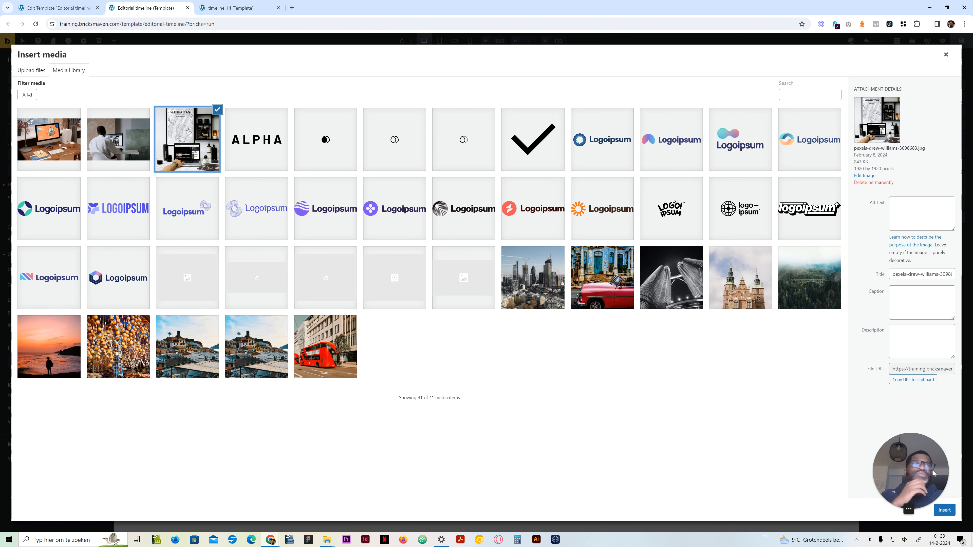
click(944, 510)
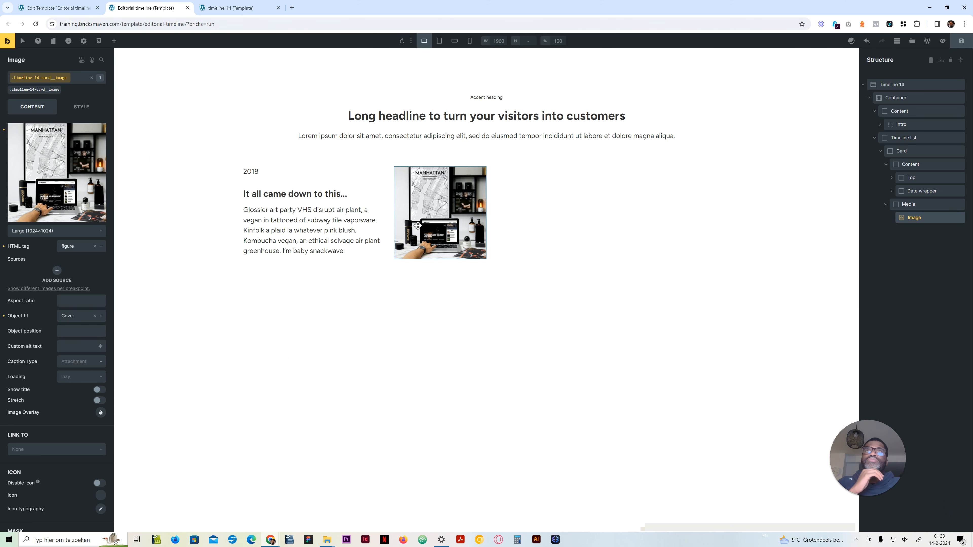
click(66, 174)
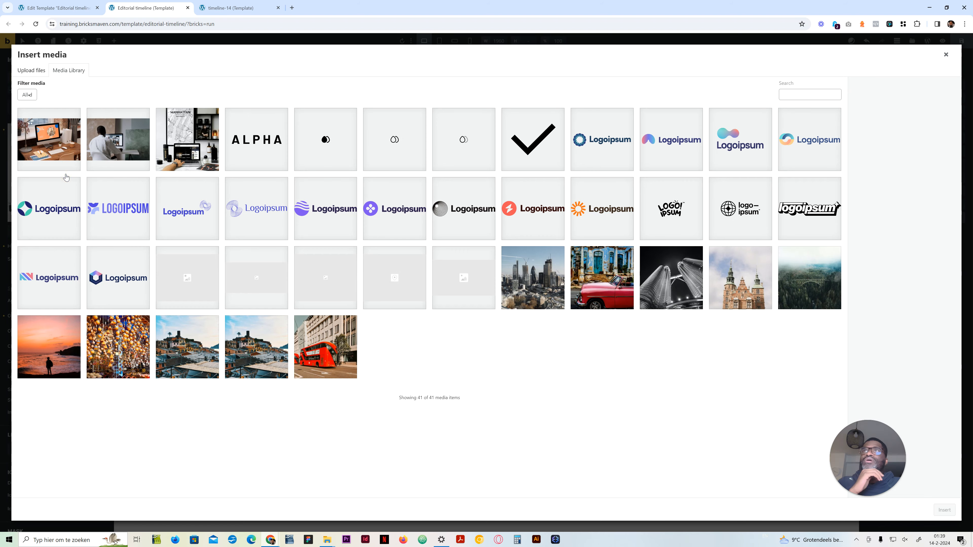
click(946, 54)
click(57, 231)
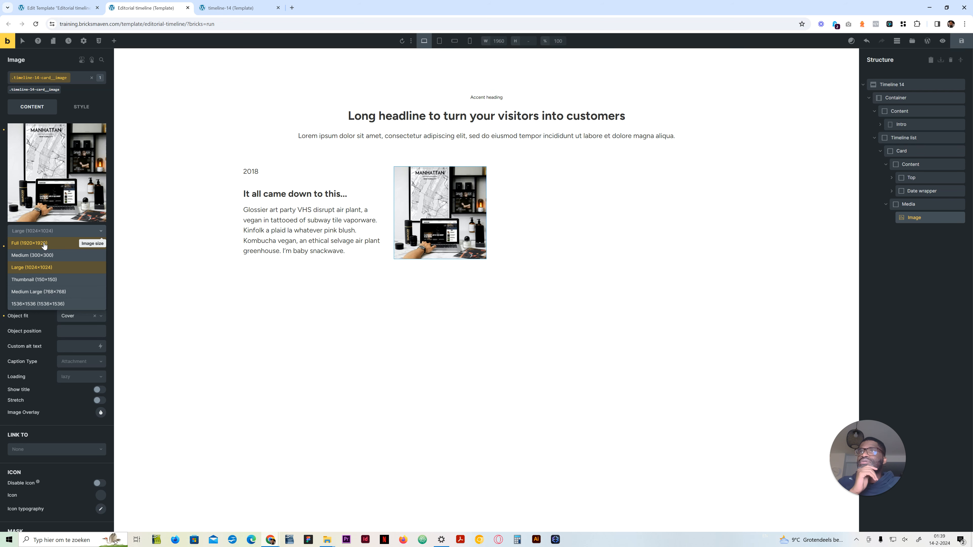
Step: Replace the card's image with the media library photo of the person working at a monitor beside a green chalkboard
click(77, 173)
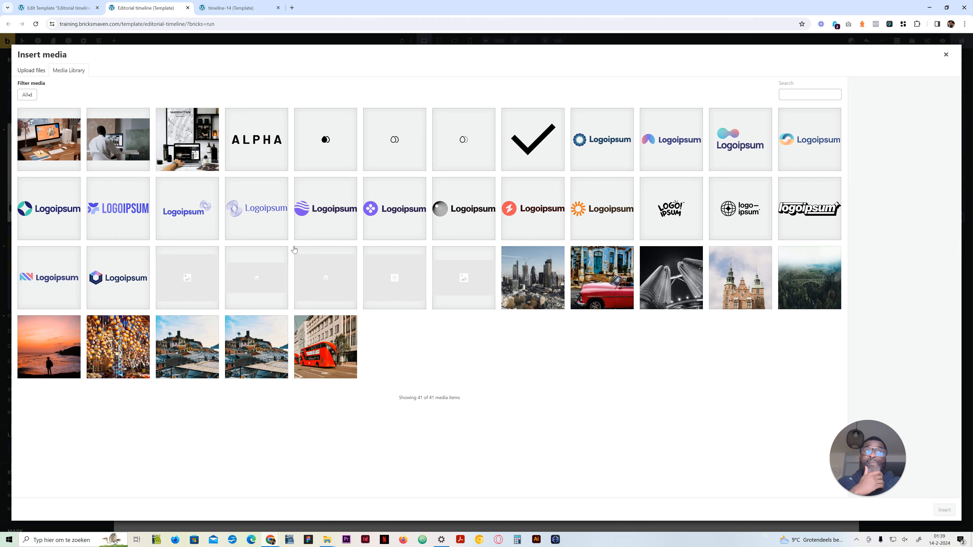
click(596, 299)
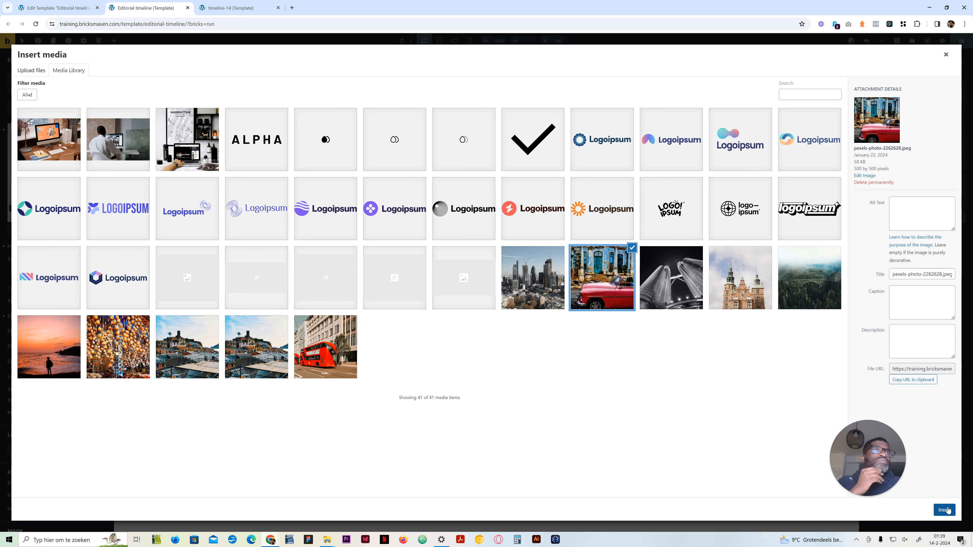
key(Right)
key(Right)
key(Right)
click(297, 369)
click(247, 358)
click(179, 144)
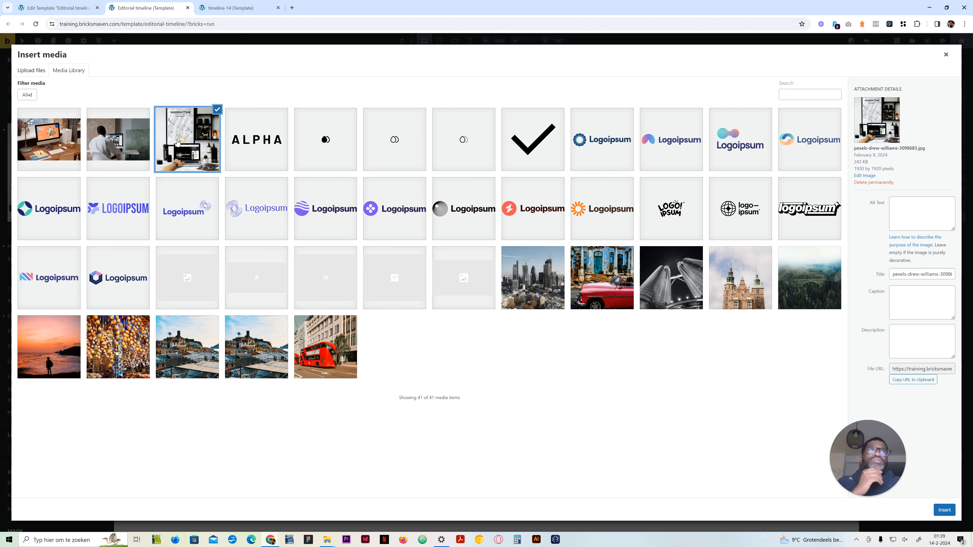
click(140, 140)
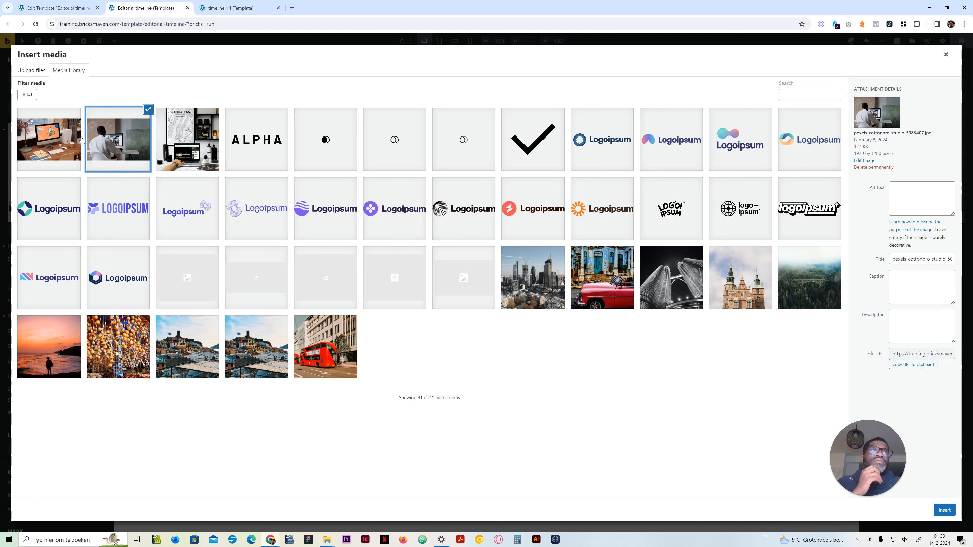
click(58, 143)
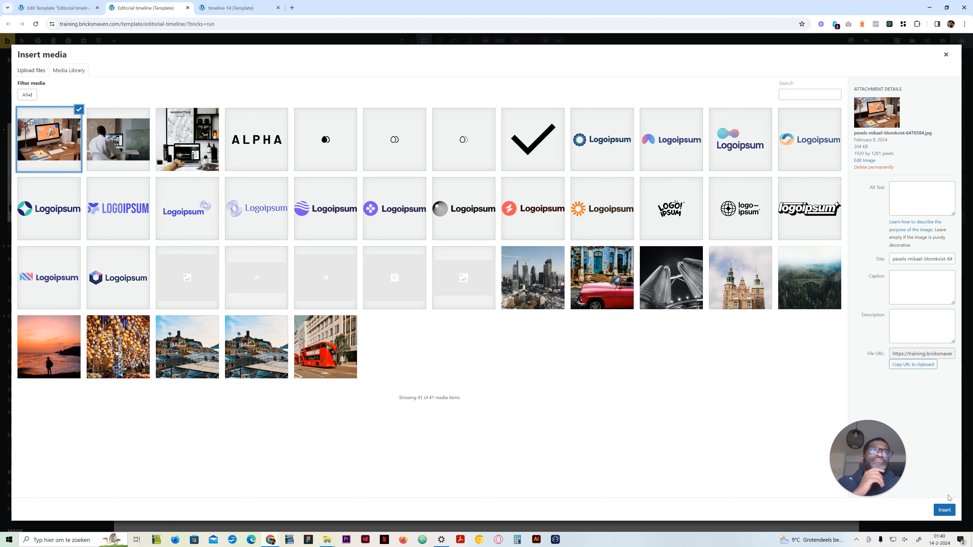
click(123, 166)
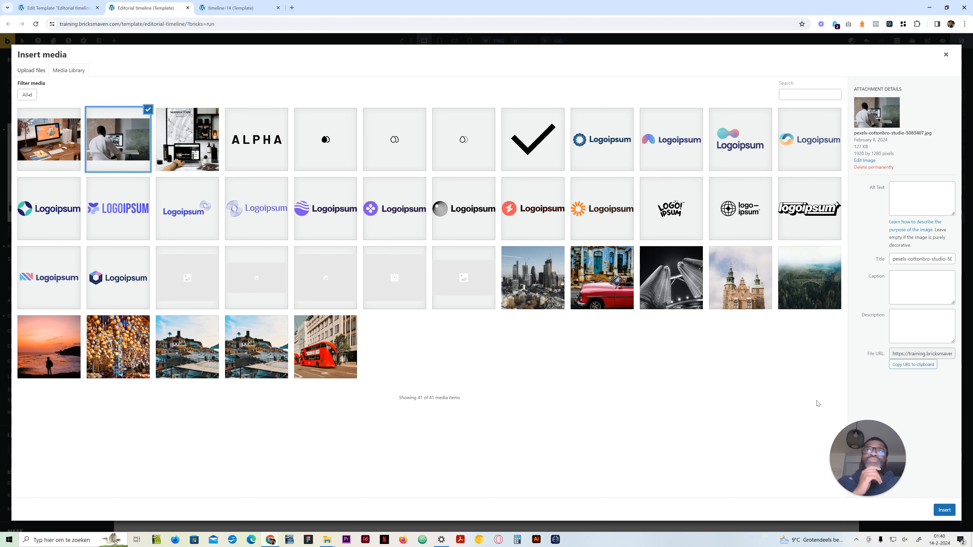
click(944, 510)
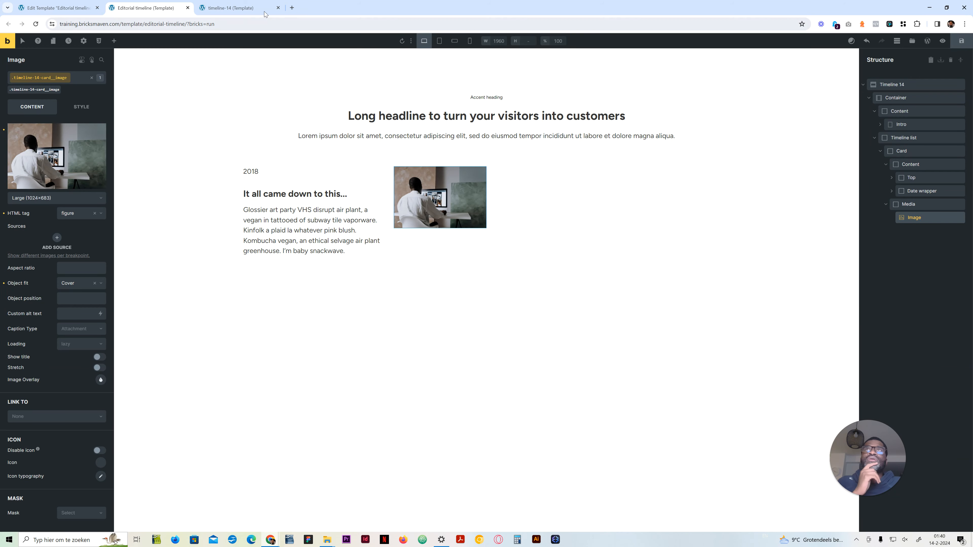
Step: Check the reference timeline-14 page, then center the grid items of the timeline-14-card class vertically and save the template
click(231, 8)
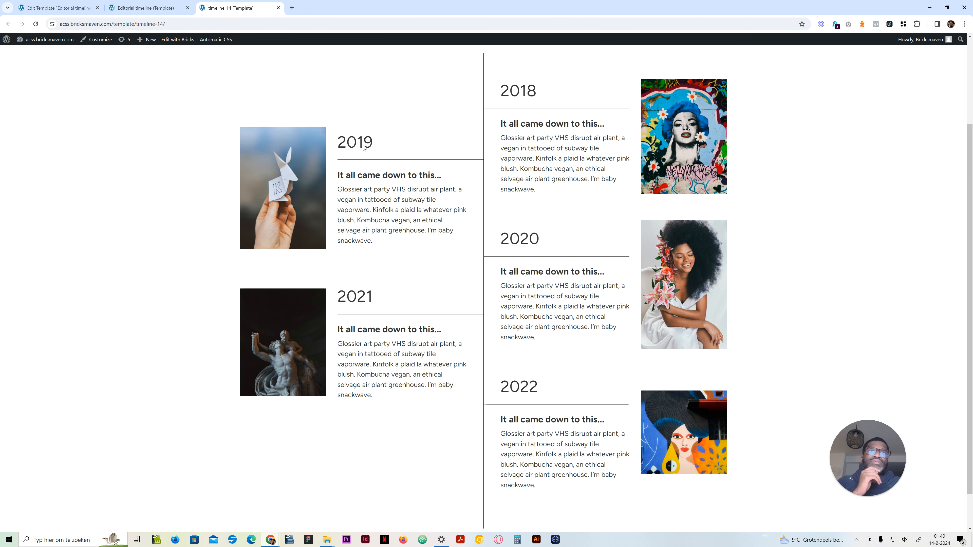
click(147, 10)
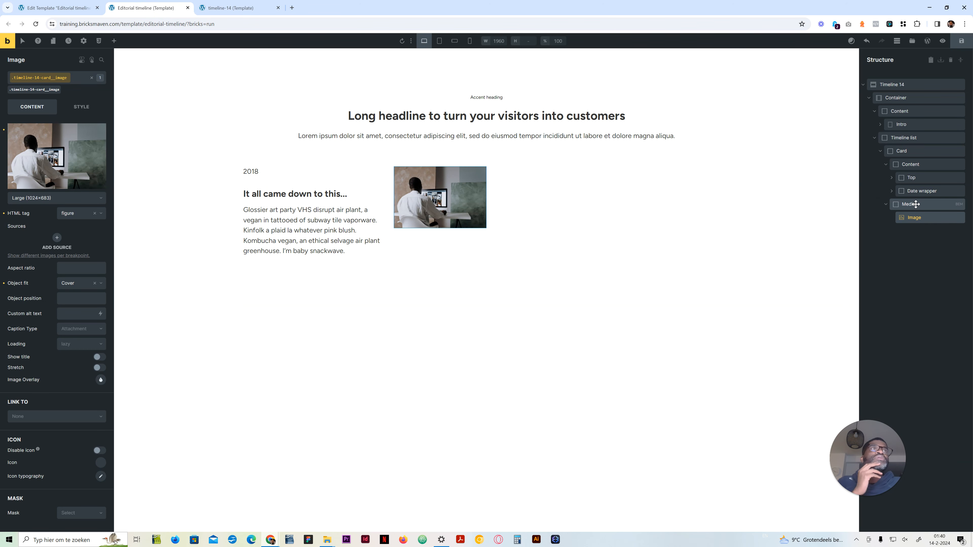
click(900, 151)
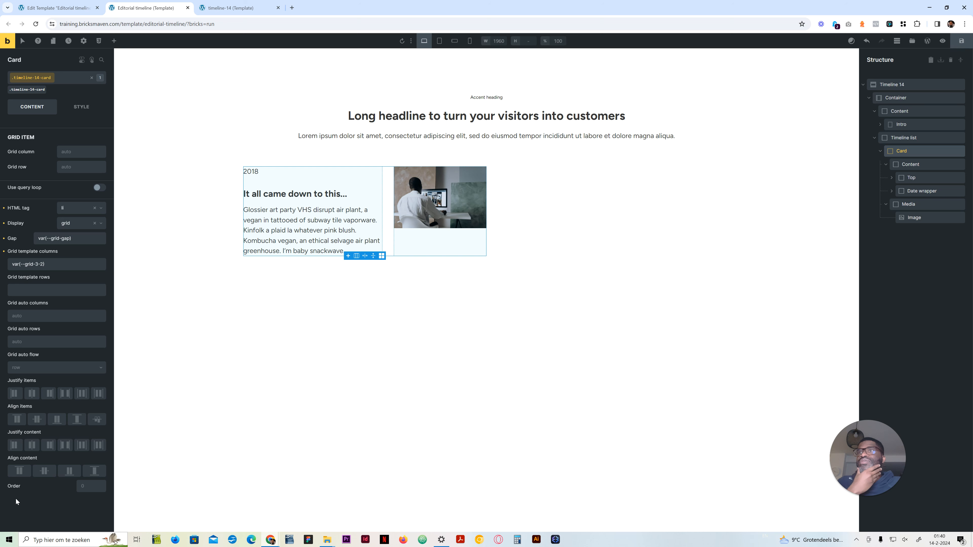
click(37, 419)
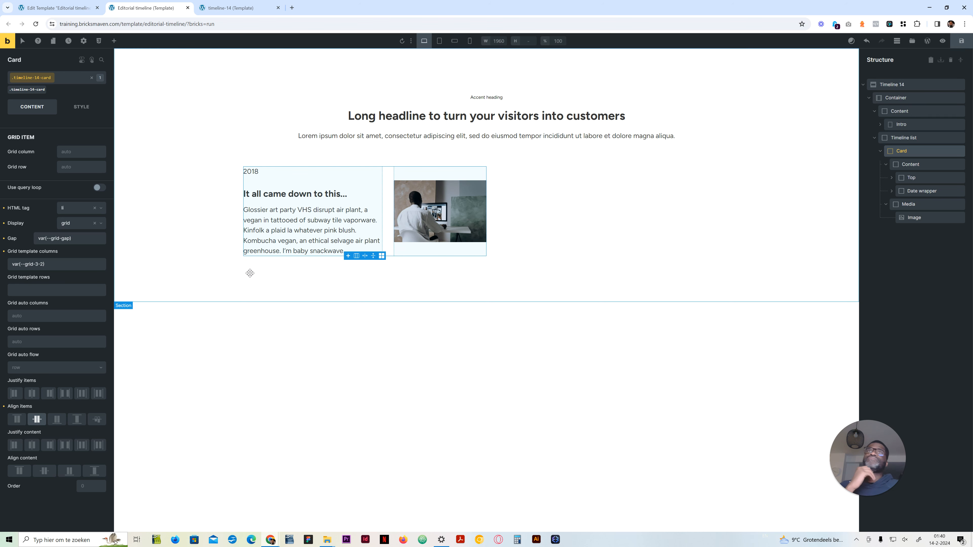
click(961, 44)
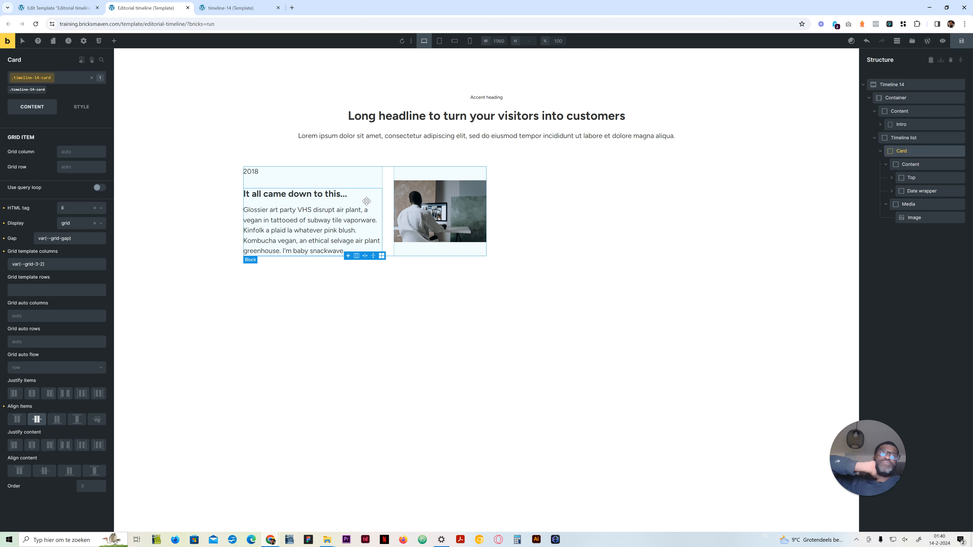
Step: Collapse the Card in the structure and duplicate it within the Timeline list
drag(416, 197, 516, 188)
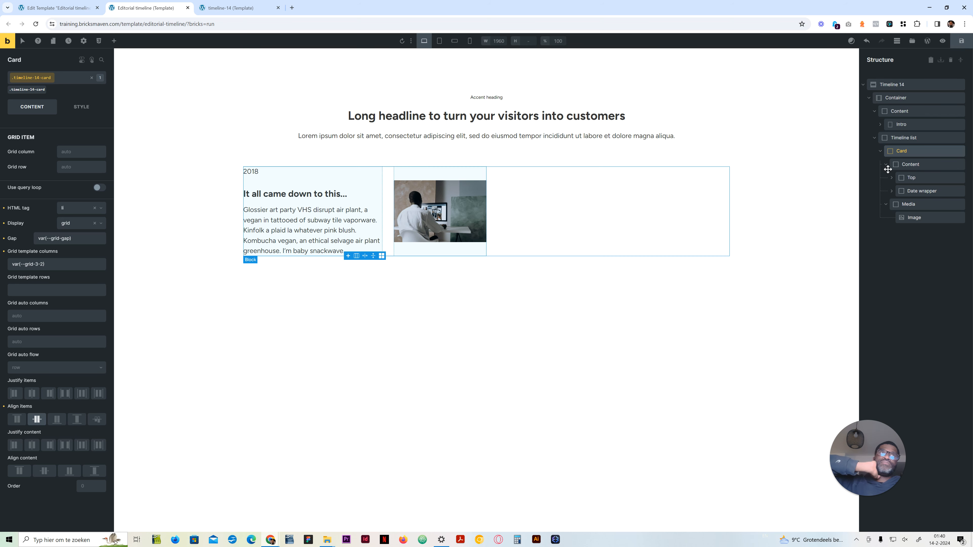
click(880, 151)
right_click(897, 154)
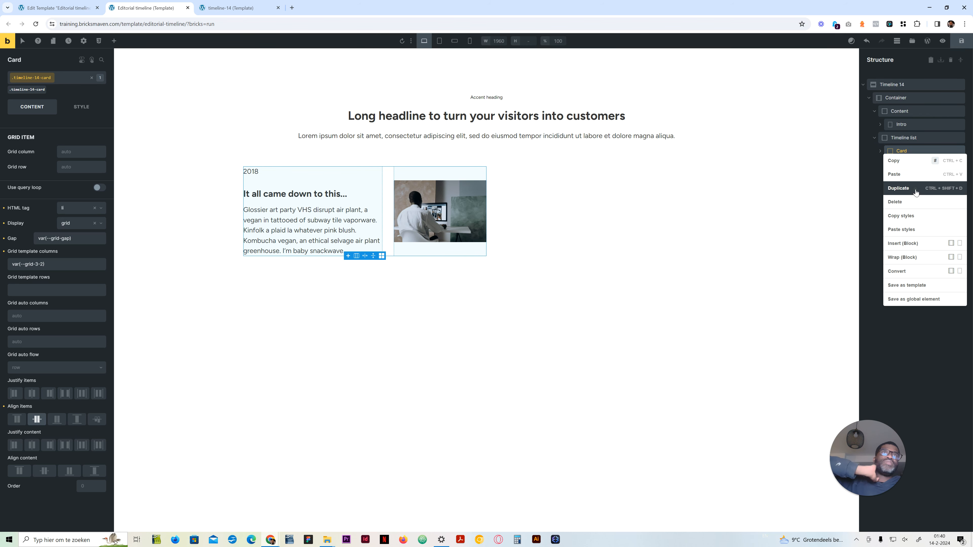
click(915, 191)
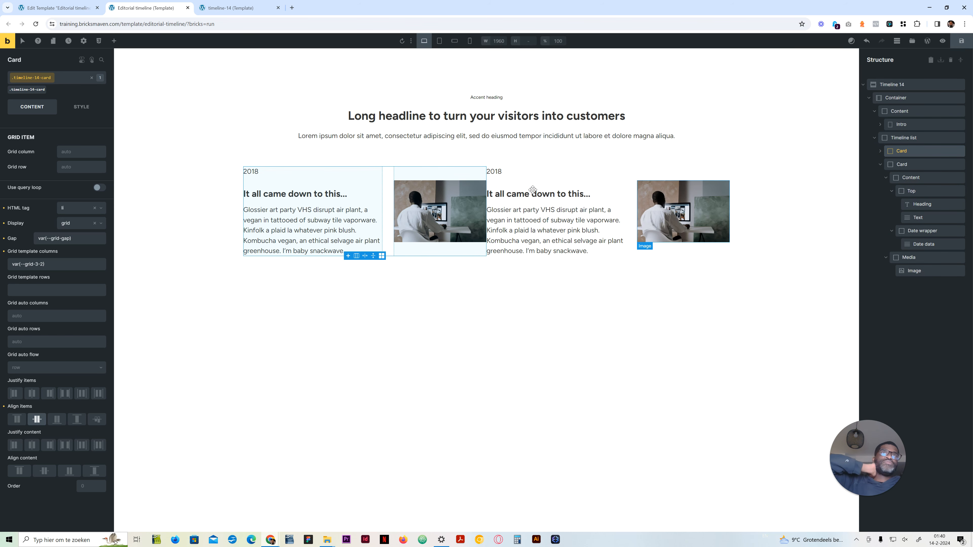
Step: Preview the grid-gap variable as the Timeline list's gap and compare the spacing with the reference timeline-14 page
click(914, 140)
click(94, 172)
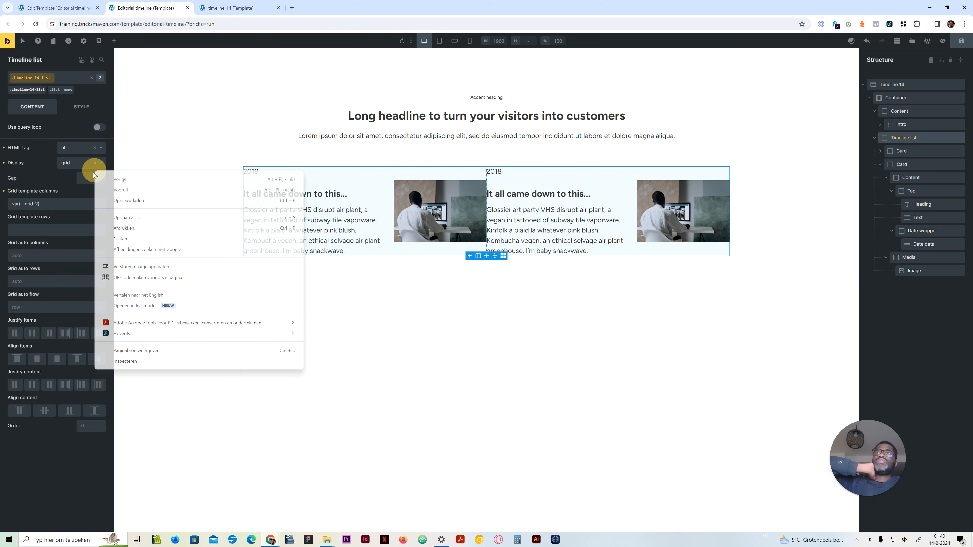
right_click(79, 177)
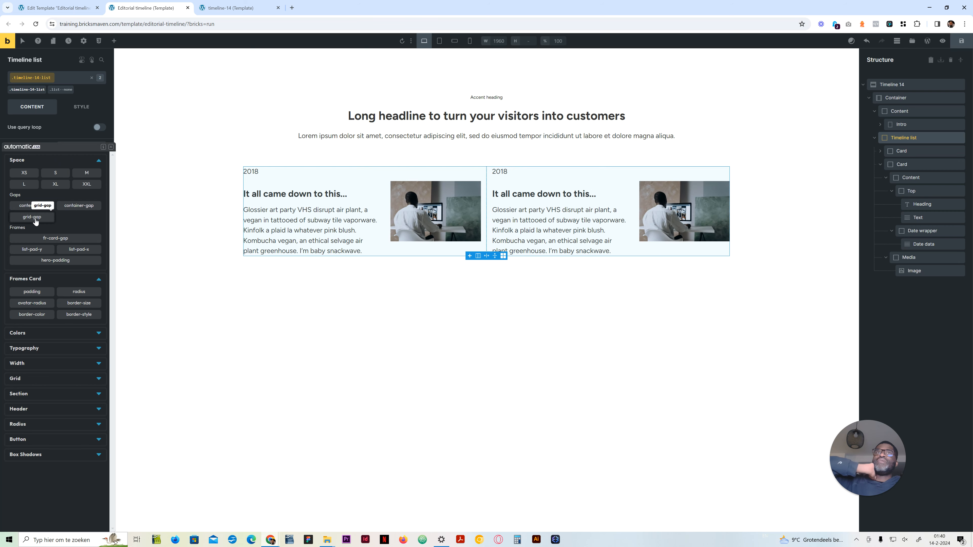
click(252, 10)
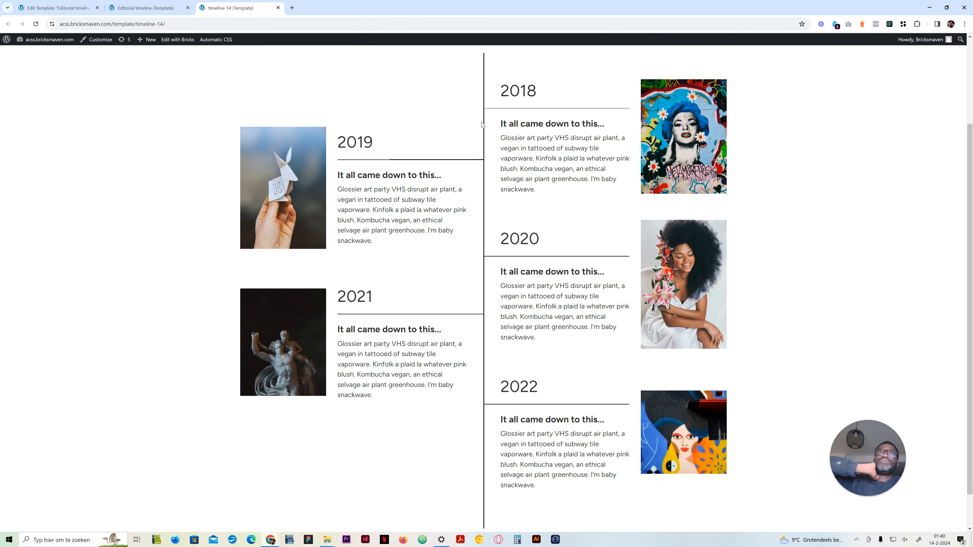
click(81, 7)
click(147, 7)
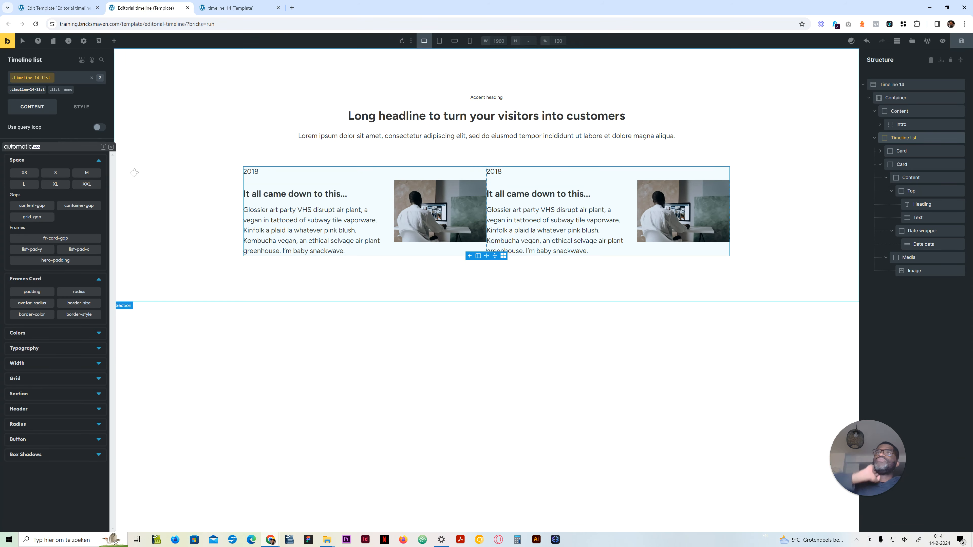
click(110, 147)
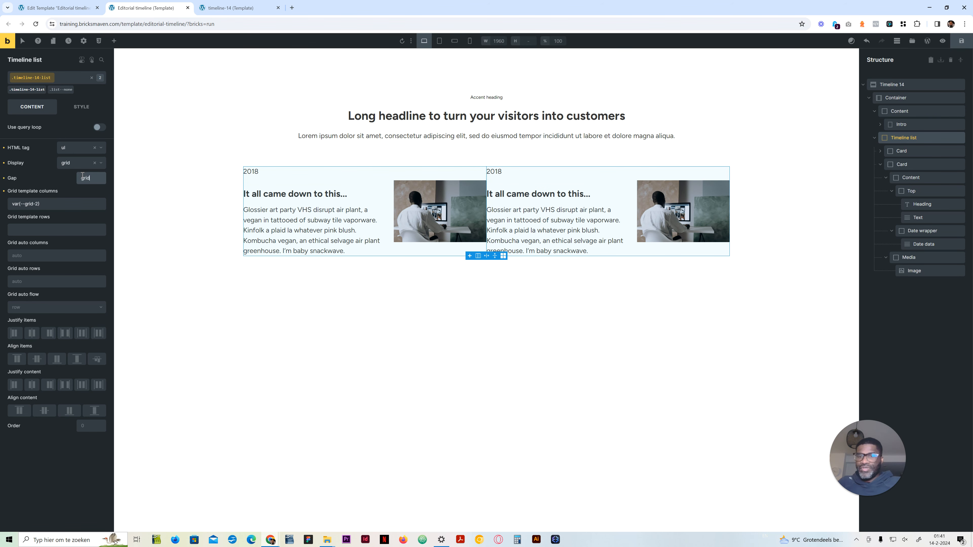
Step: Set the gap of the timeline-14-list class to calc(var(--grid-gap) * 4)
click(82, 176)
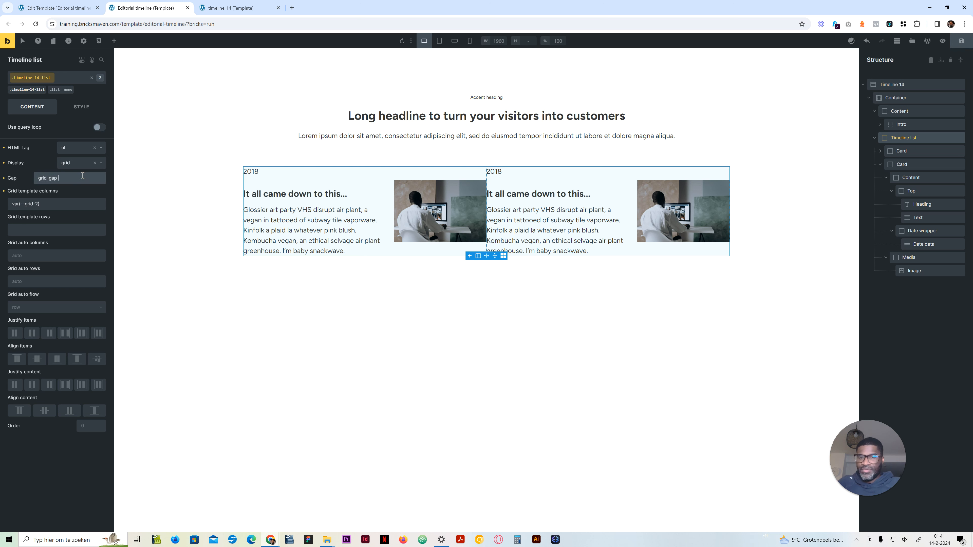
key(ctrl+a)
text(g)
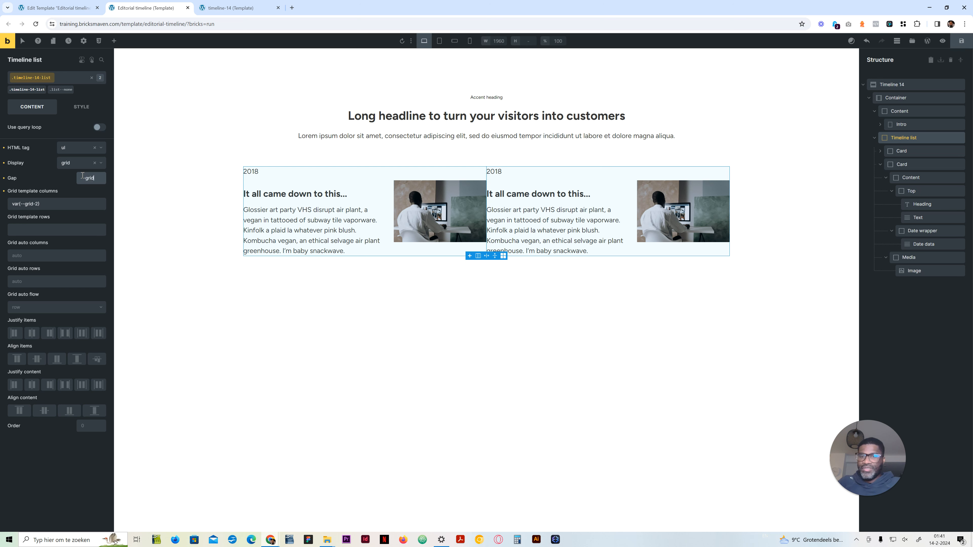
text(rid-gap) )
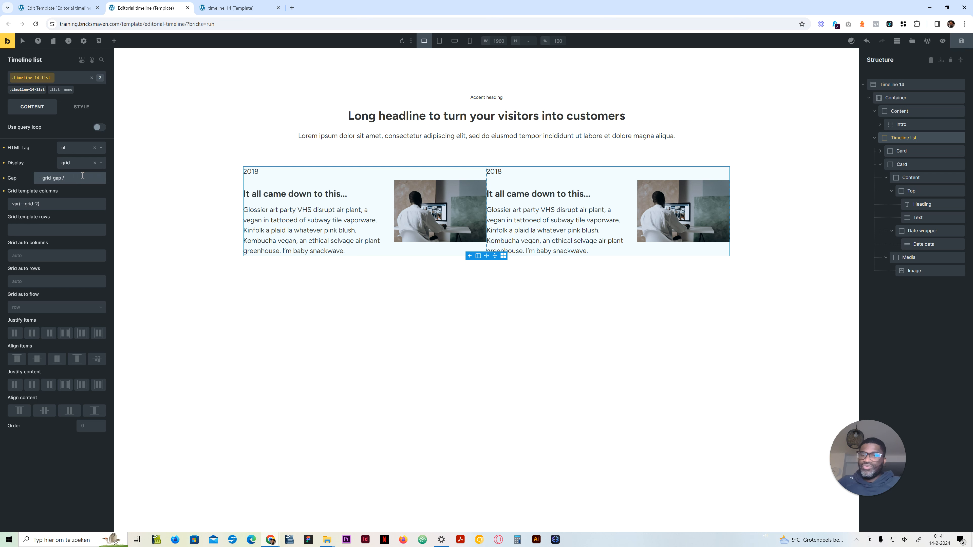
text(* 2)
key(Return)
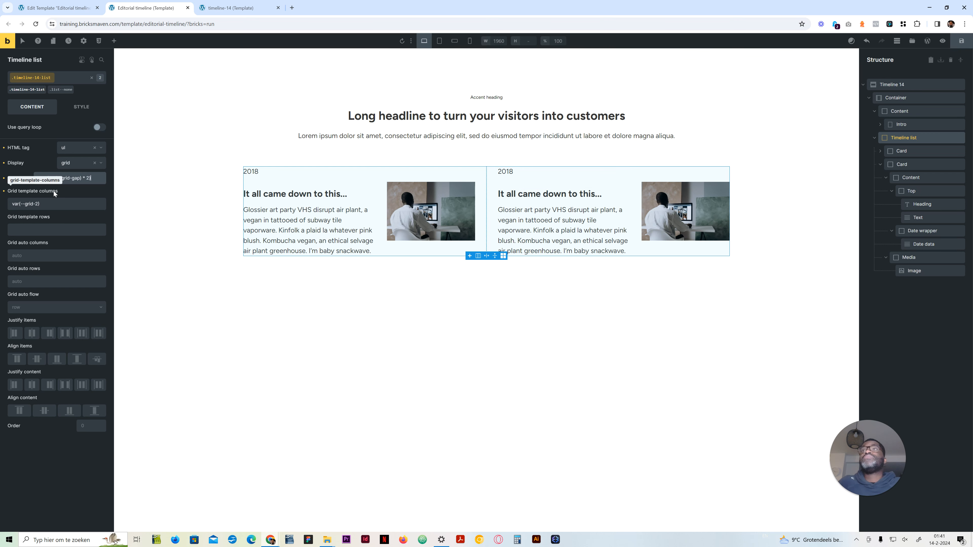
key(BackSpace)
text(4)
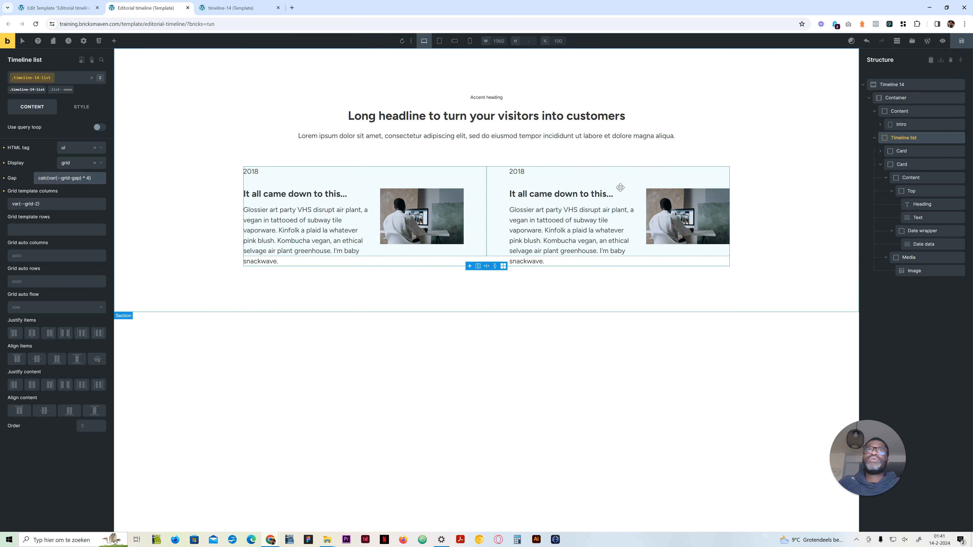
Step: Change the second card's date text to 2019 and save the template
click(516, 171)
click(58, 134)
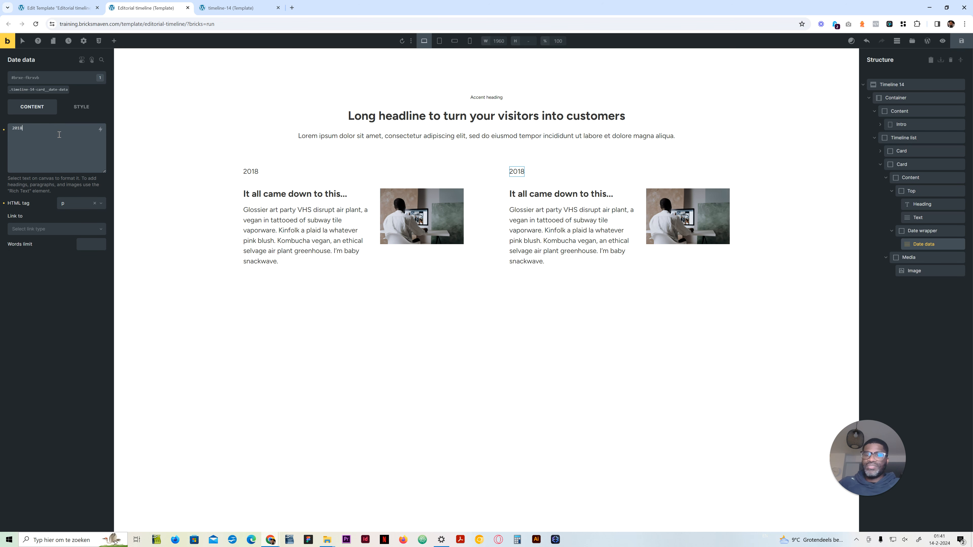
key(BackSpace)
text(9<br>\)
key(BackSpace)
key(BackSpace)
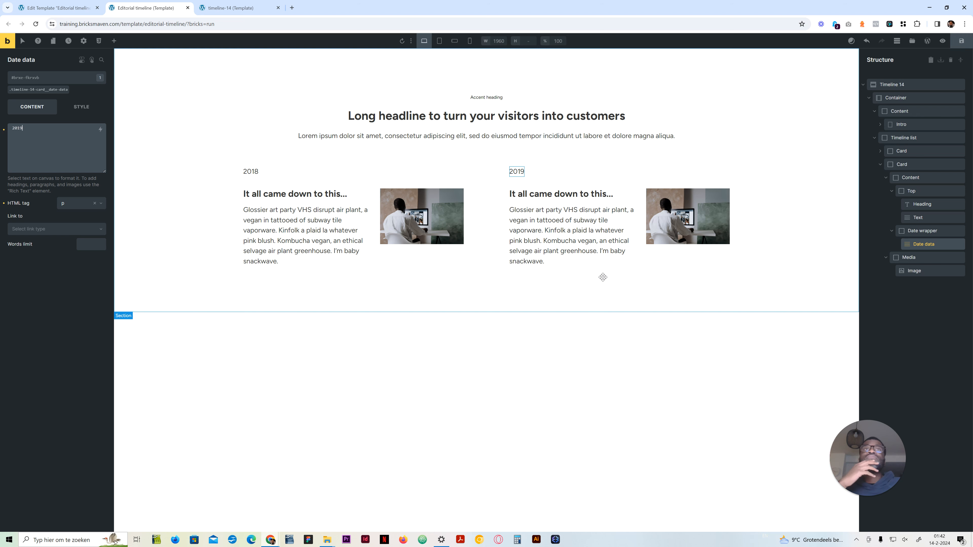
click(961, 40)
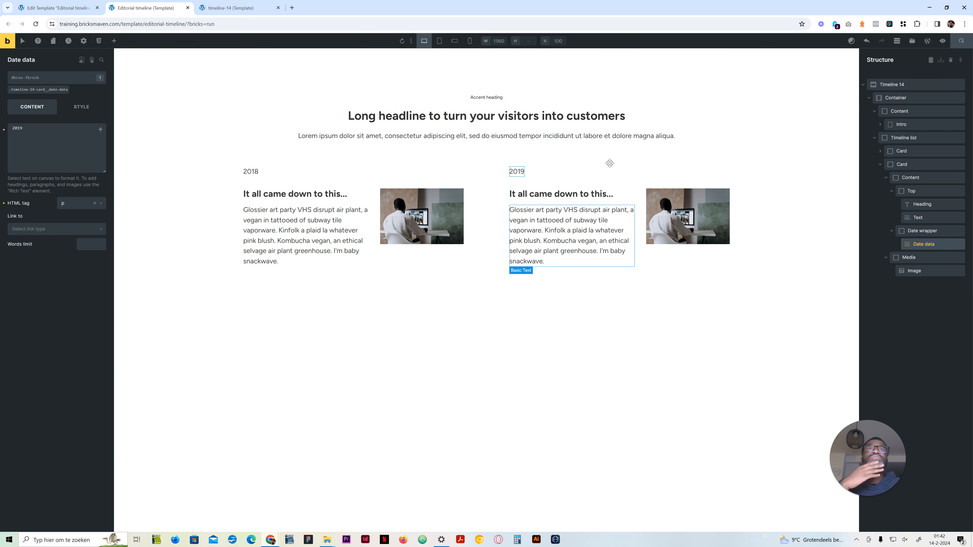
Step: Replace the second card's image with the desk photo showing the Manhattan map poster and save the template
click(702, 209)
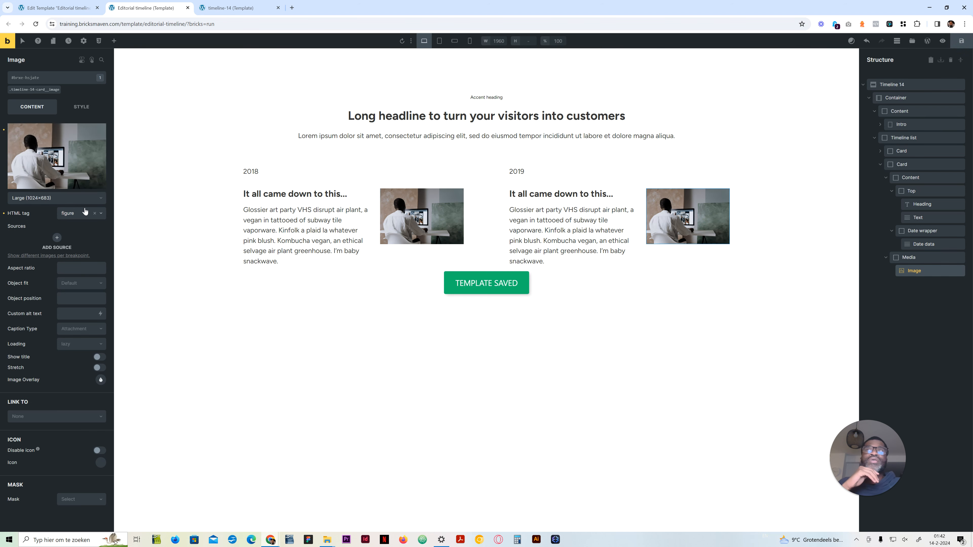
click(69, 178)
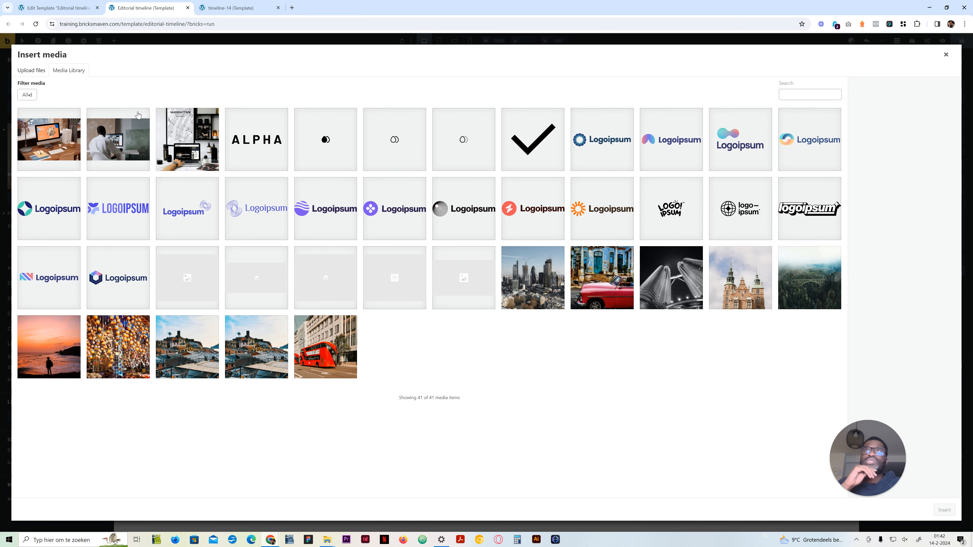
click(196, 130)
click(944, 510)
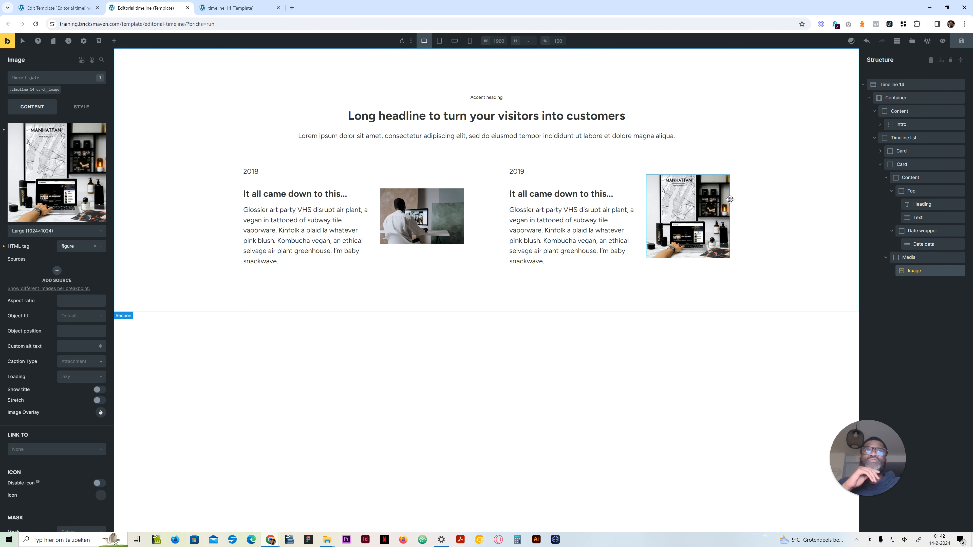
click(37, 90)
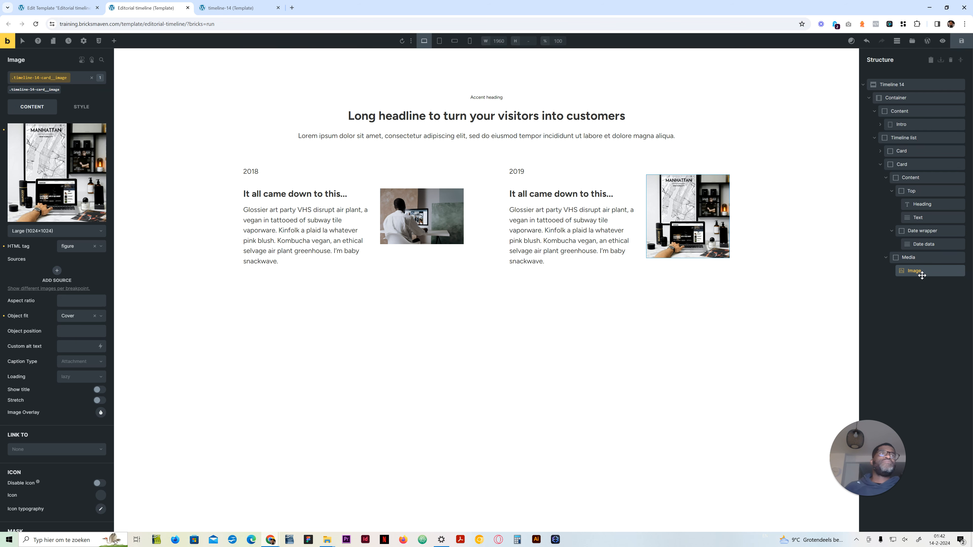
click(961, 40)
Step: Preview the two-card timeline at the tablet, mobile landscape and mobile portrait breakpoints
click(440, 42)
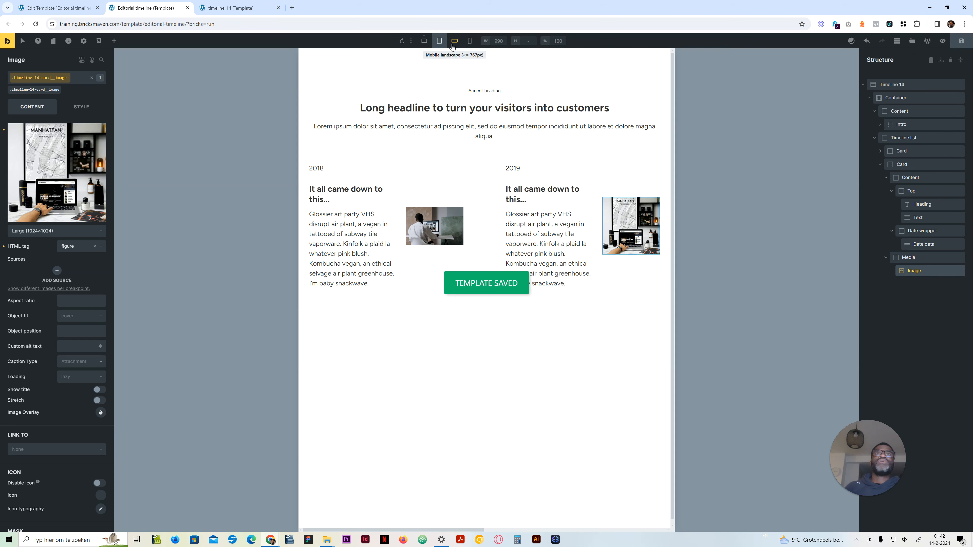
click(456, 43)
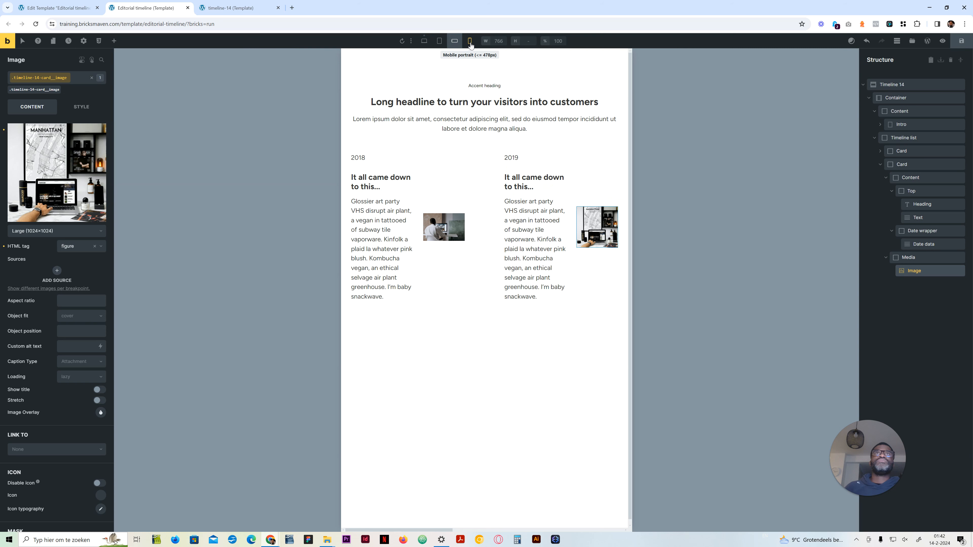
click(470, 42)
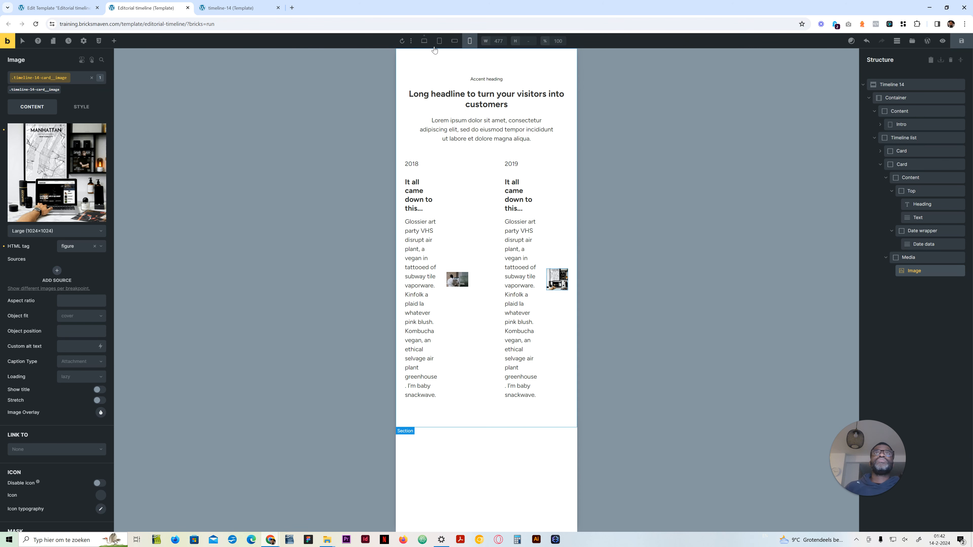
Step: Return the builder to the desktop breakpoint and open the reference timeline-14 page in responsive device emulation, narrowed to about 977 px
click(424, 42)
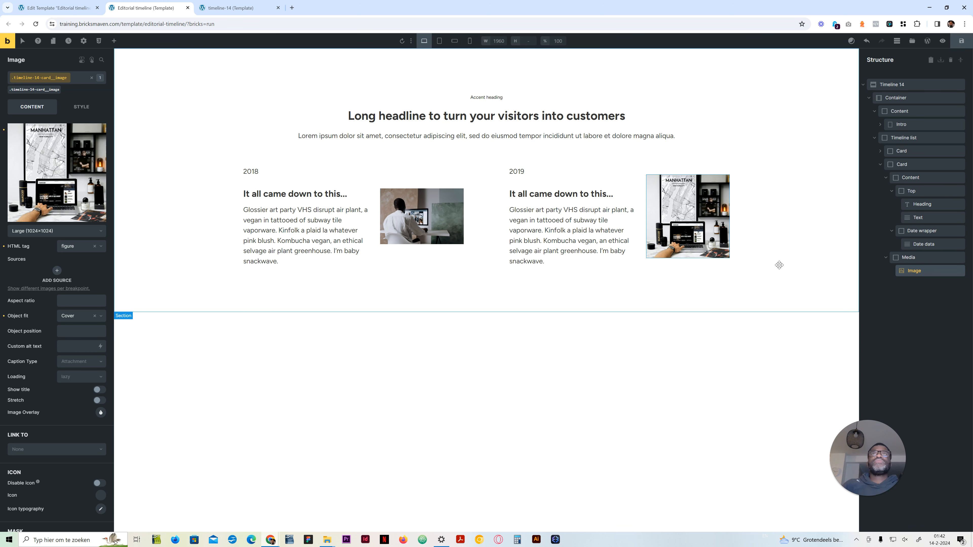
click(238, 8)
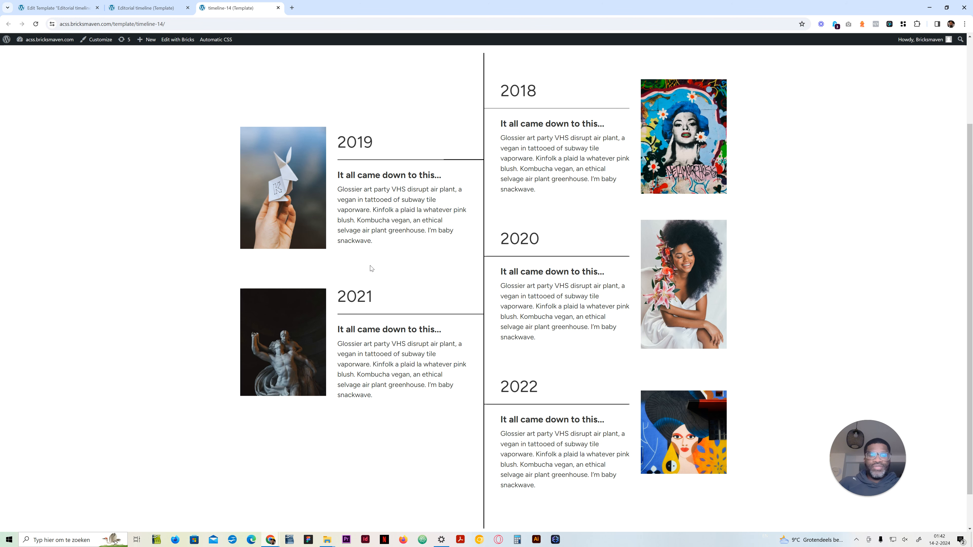
key(F12)
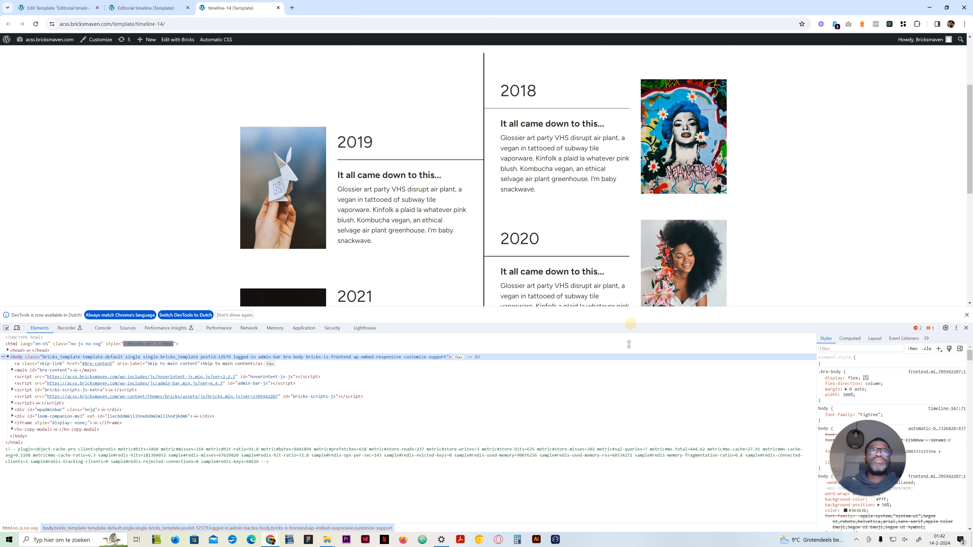
drag(630, 324, 635, 411)
click(17, 415)
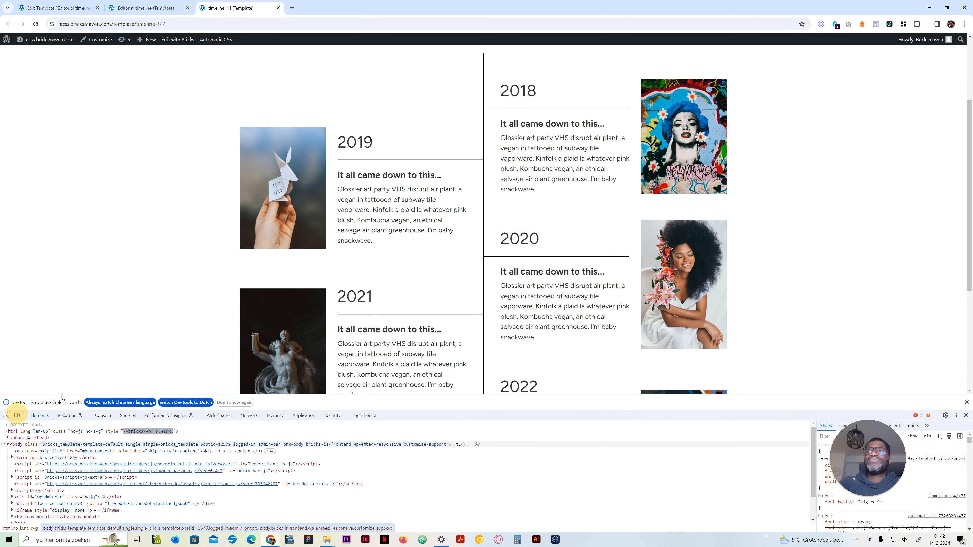
drag(943, 226, 647, 224)
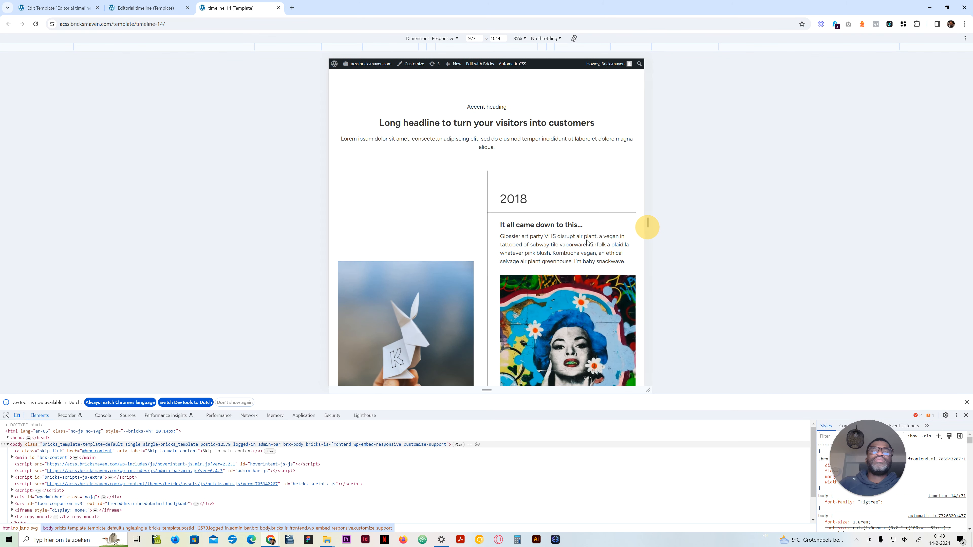
Step: Examine how the reference timeline arranges its dates, text, images and connecting lines across both columns at tablet width
scroll(515, 244, down, 3)
scroll(465, 189, down, 1)
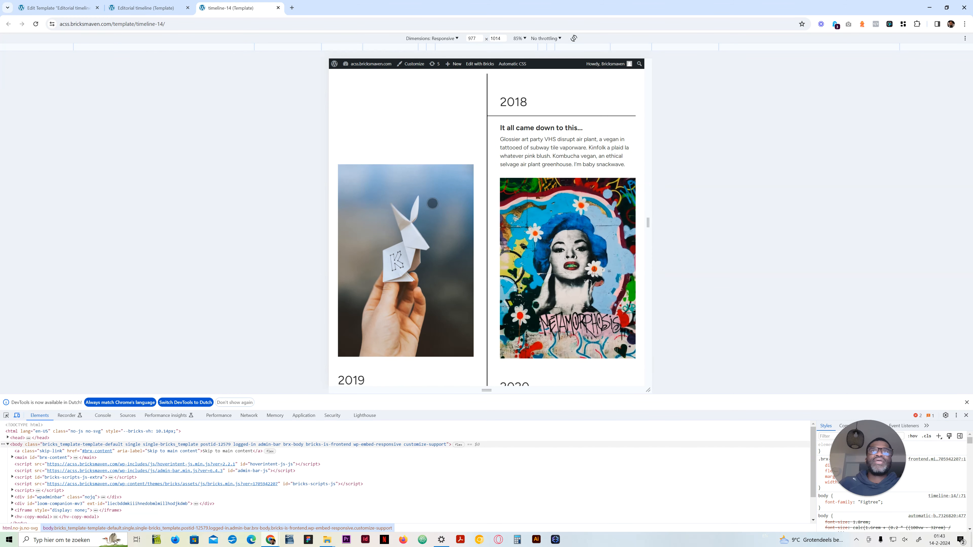
scroll(432, 203, down, 2)
scroll(430, 220, down, 3)
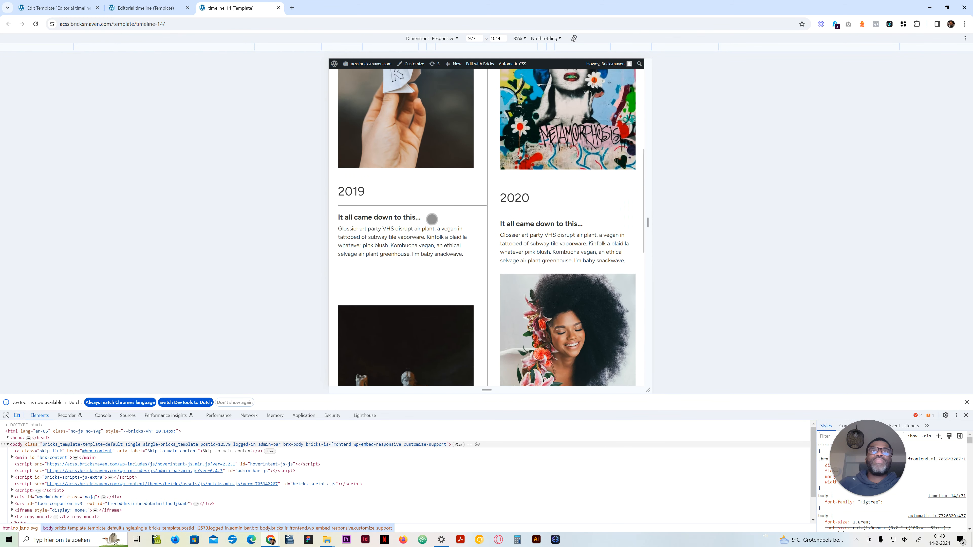
scroll(460, 218, up, 6)
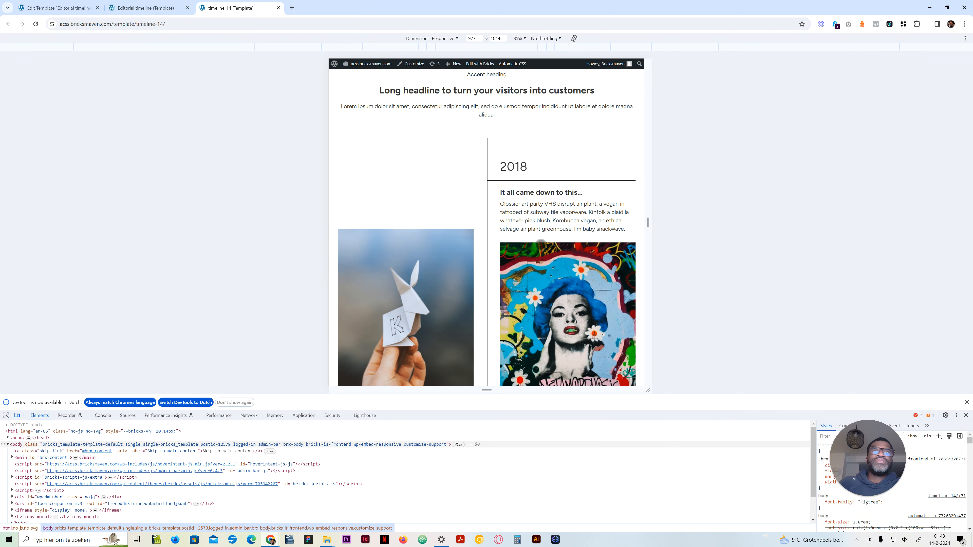
scroll(541, 238, down, 3)
scroll(386, 333, down, 2)
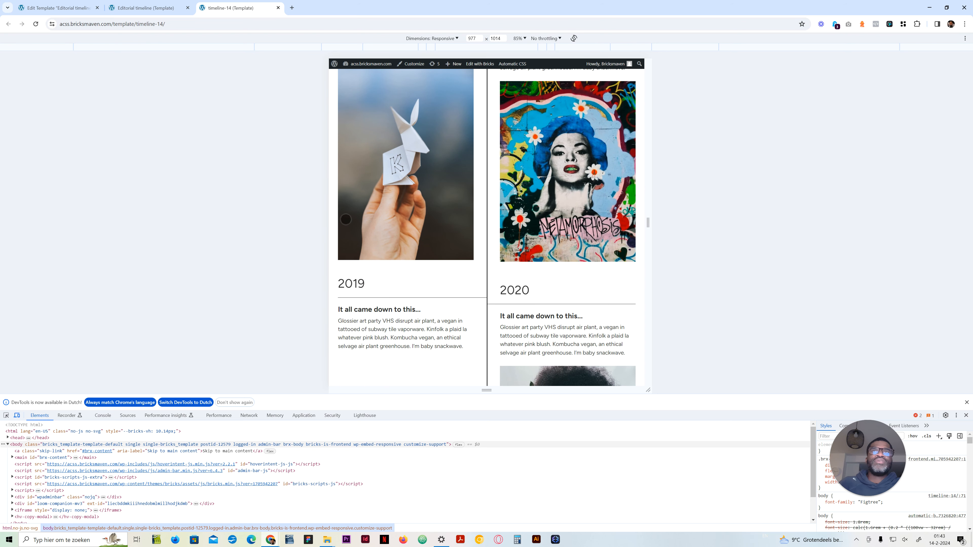
scroll(412, 310, down, 4)
scroll(412, 309, down, 10)
scroll(404, 300, up, 20)
scroll(401, 302, down, 15)
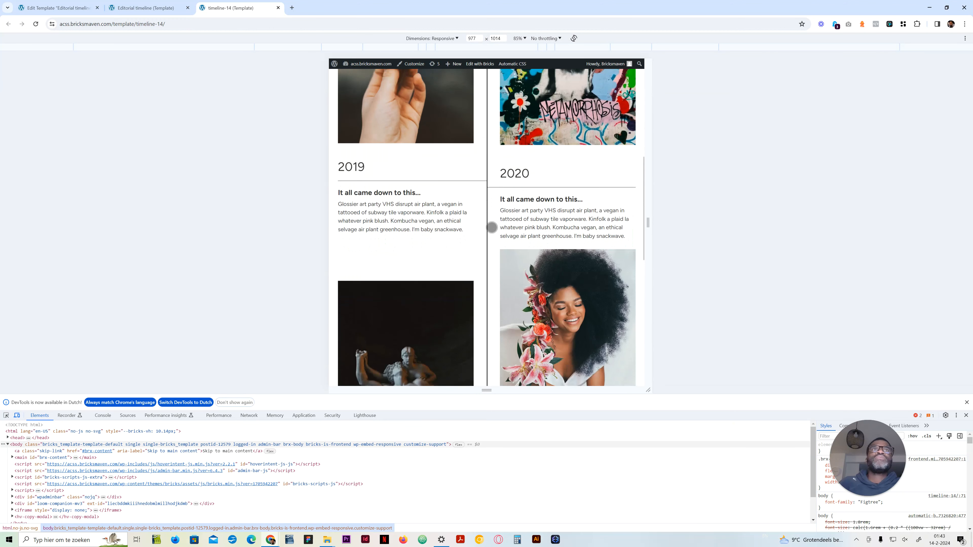
scroll(492, 227, up, 15)
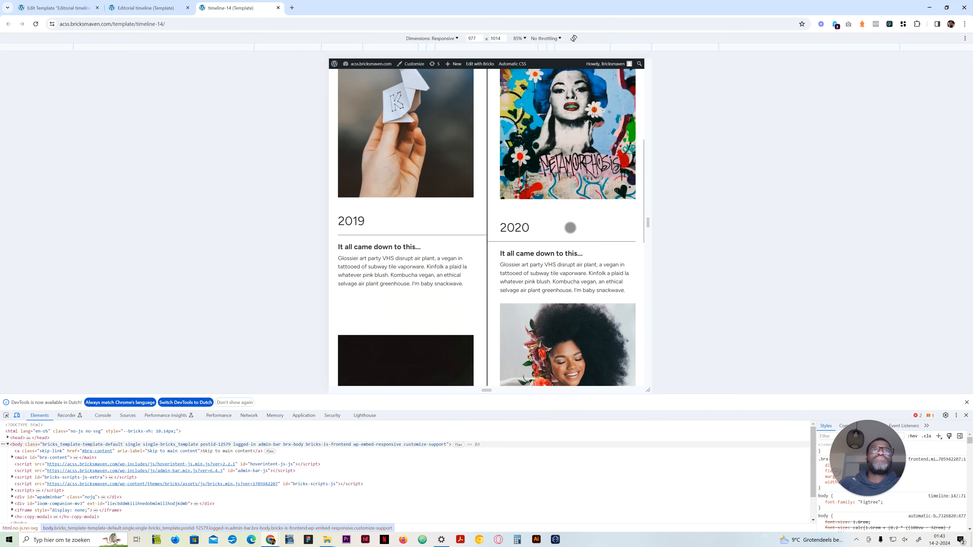
scroll(562, 214, down, 3)
scroll(613, 208, up, 3)
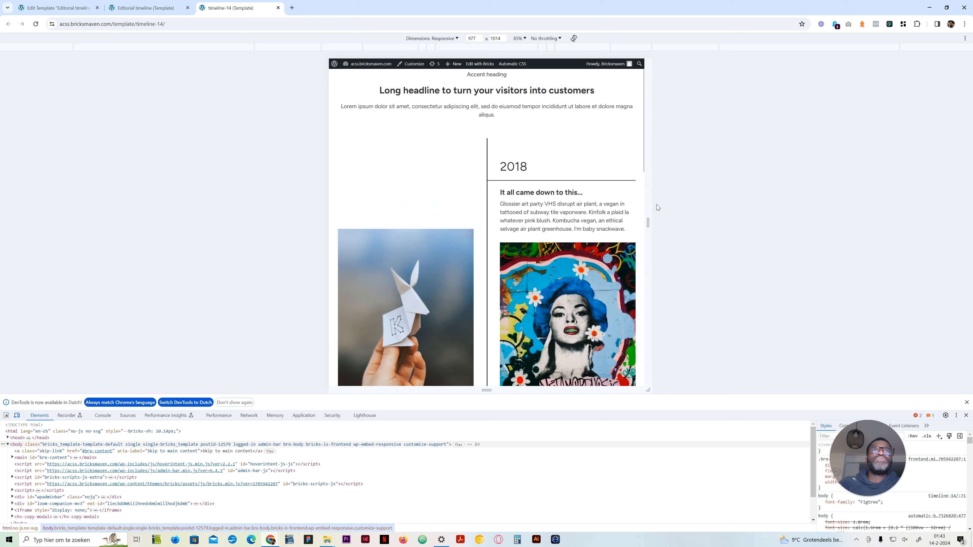
Step: Narrow the emulated viewport to about 546 px and check the reference timeline's two-column layout
drag(650, 205, 581, 202)
scroll(488, 252, down, 3)
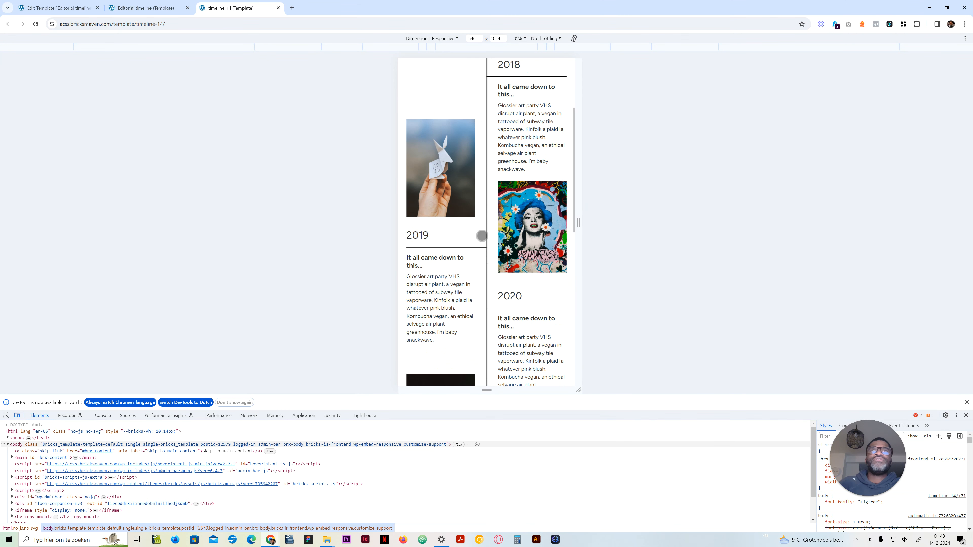
scroll(480, 234, up, 3)
Step: Emulate the iPhone 12 Pro and examine the reference timeline's card stacking and centre line along the whole page
click(451, 38)
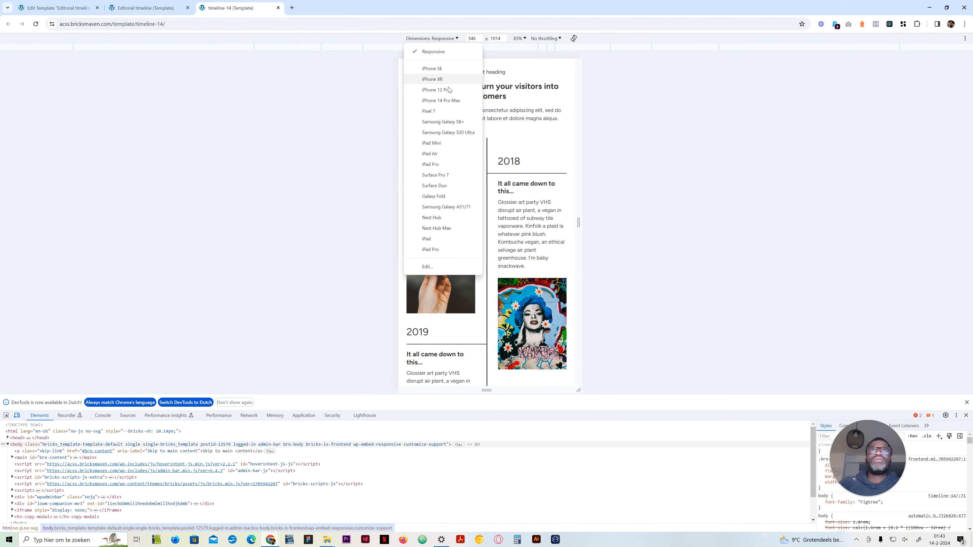
click(446, 91)
scroll(499, 223, down, 8)
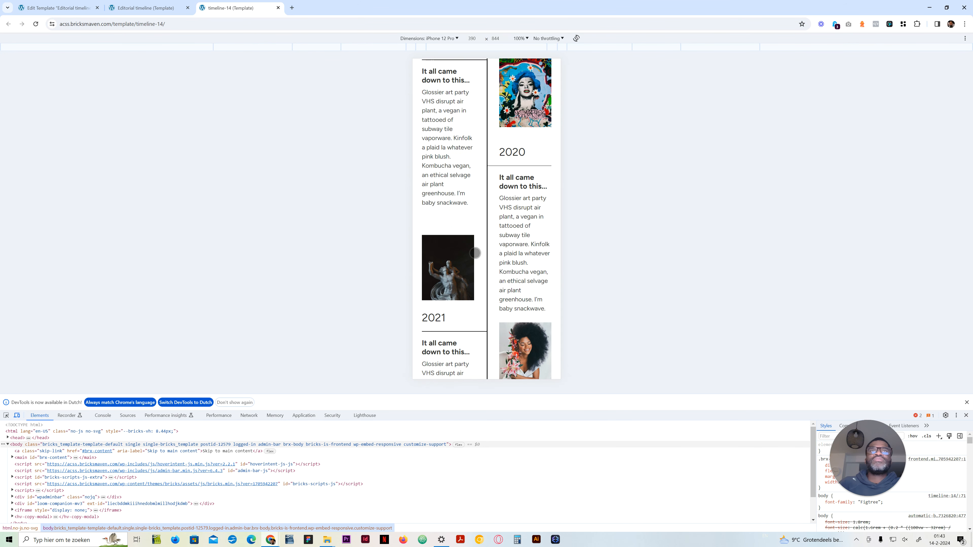
scroll(487, 268, down, 3)
scroll(480, 294, down, 5)
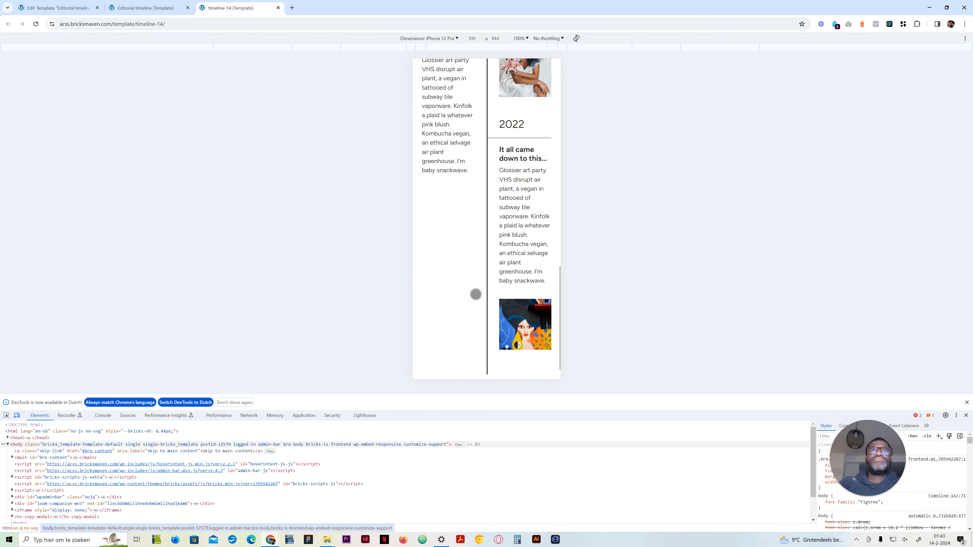
scroll(476, 294, up, 15)
scroll(476, 295, up, 1)
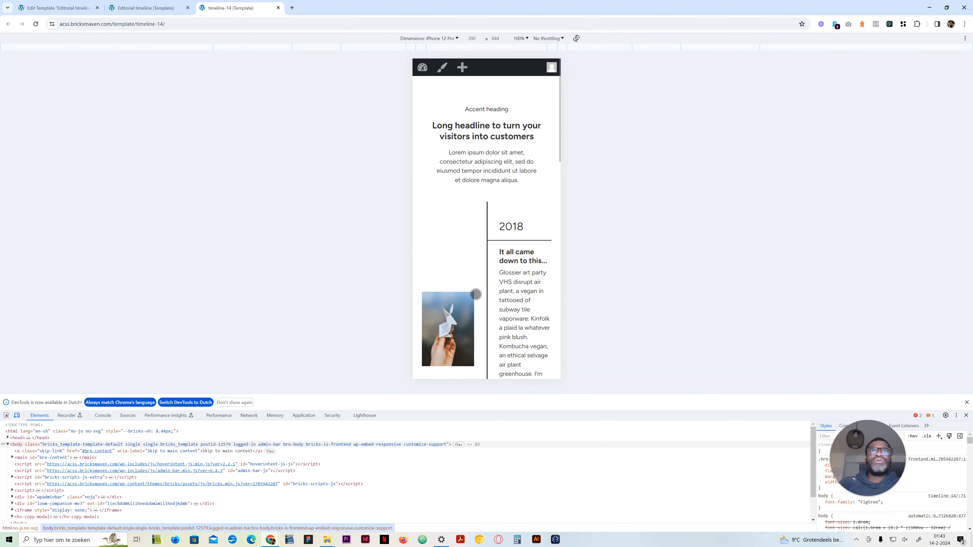
scroll(476, 294, down, 3)
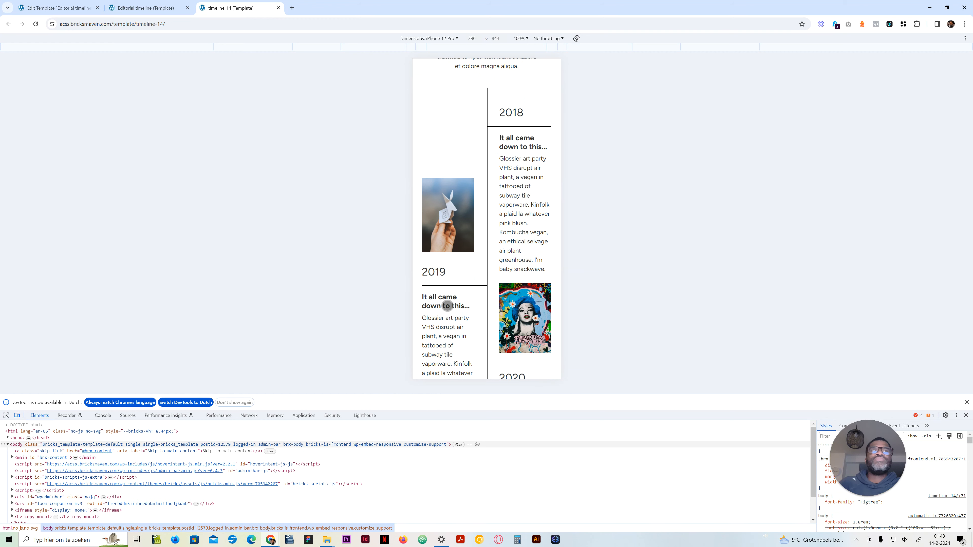
scroll(443, 261, down, 3)
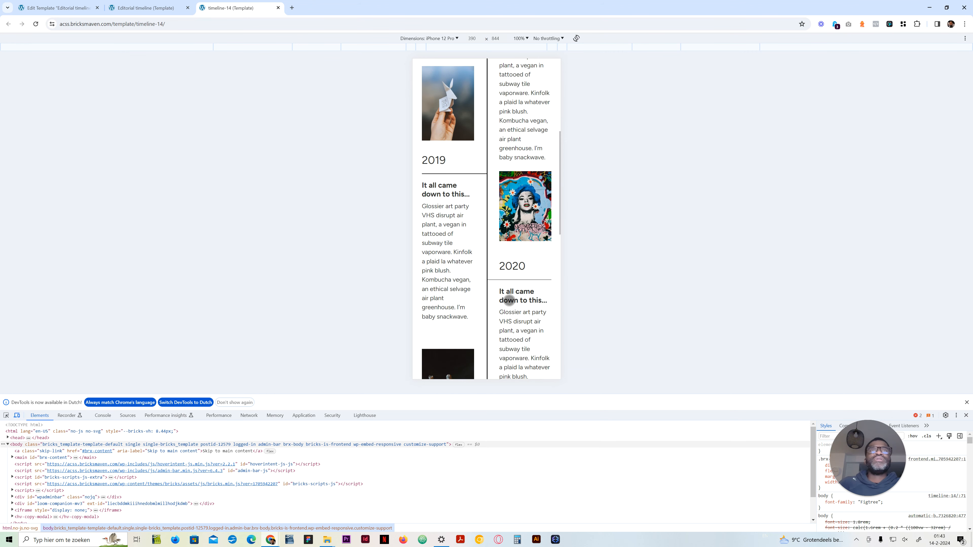
scroll(460, 295, up, 4)
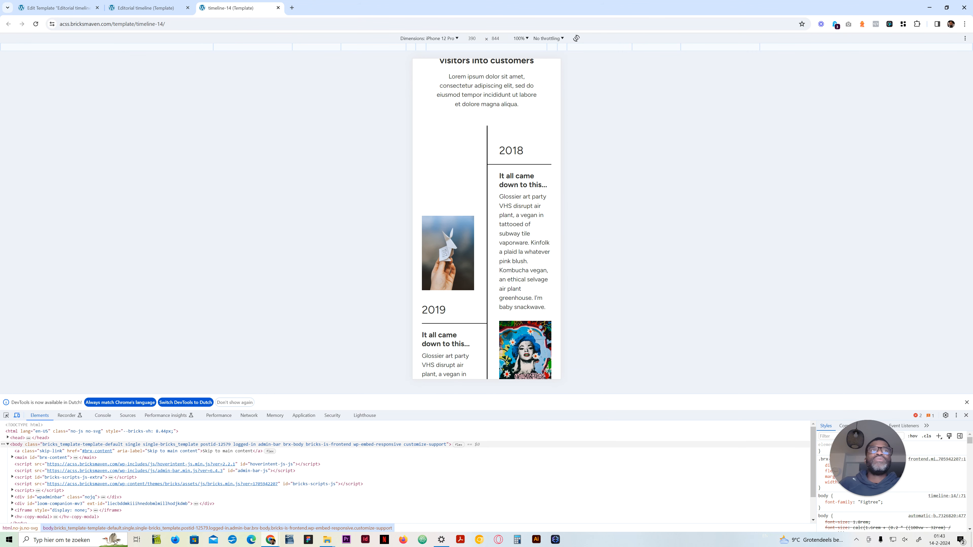
scroll(514, 285, down, 2)
scroll(449, 126, up, 4)
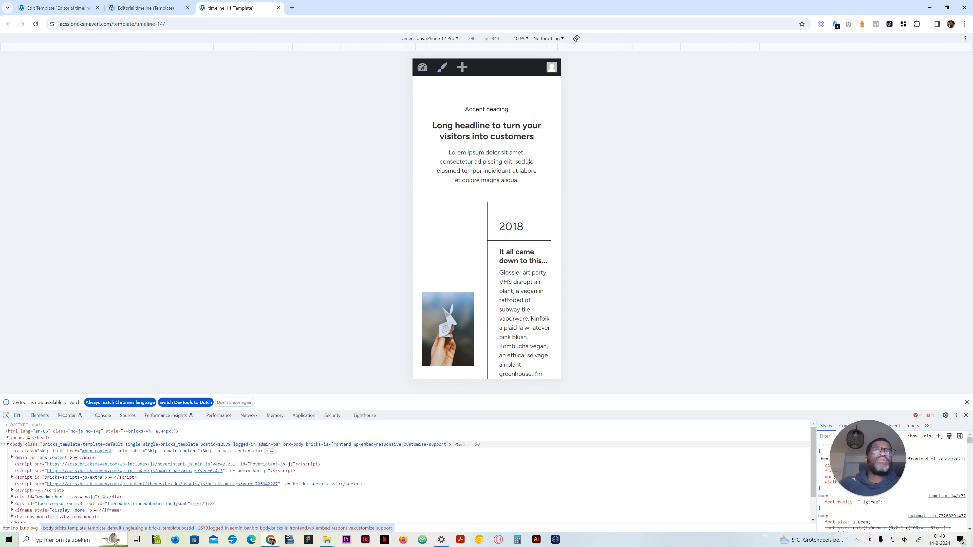
Step: Set the emulation back to Responsive and widen the viewport to about 2118 px to view the desktop layout
click(444, 40)
click(426, 49)
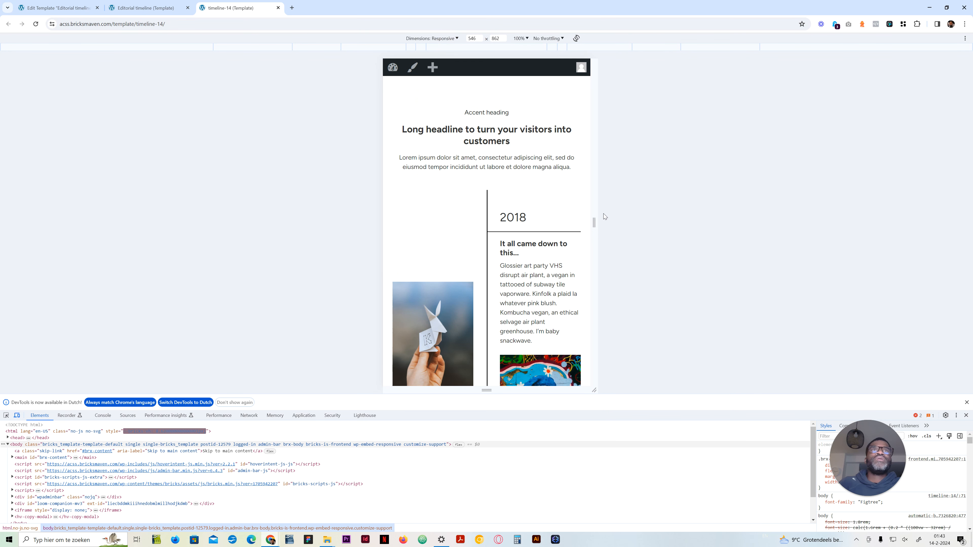
drag(596, 214, 895, 211)
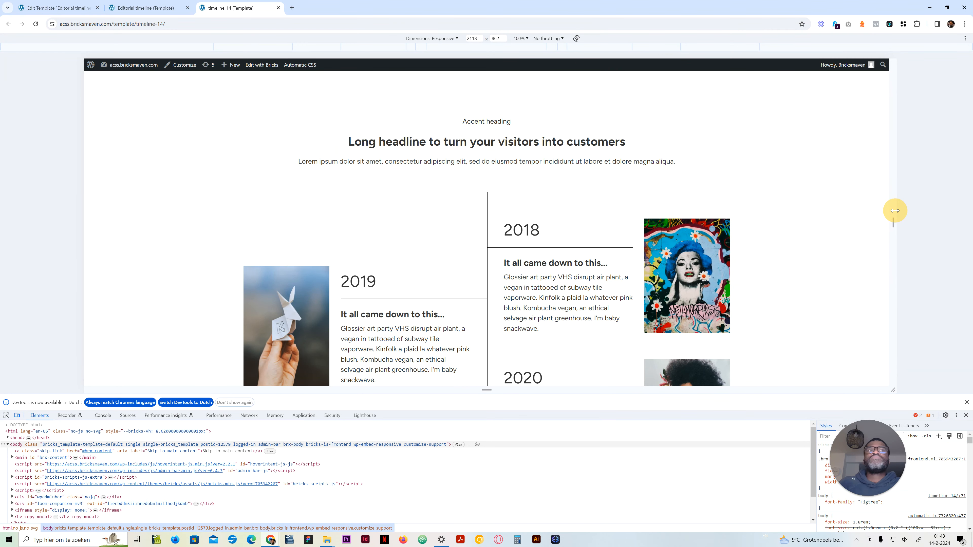
Step: Back in the Bricks template, duplicate the second timeline card and then its copy for a total of four cards
key(ctrl+Page_Up)
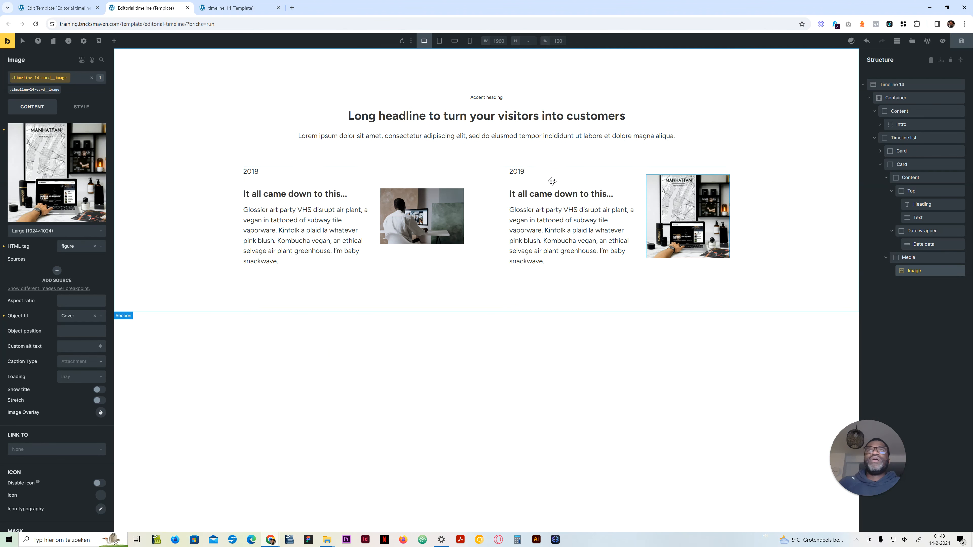
click(878, 167)
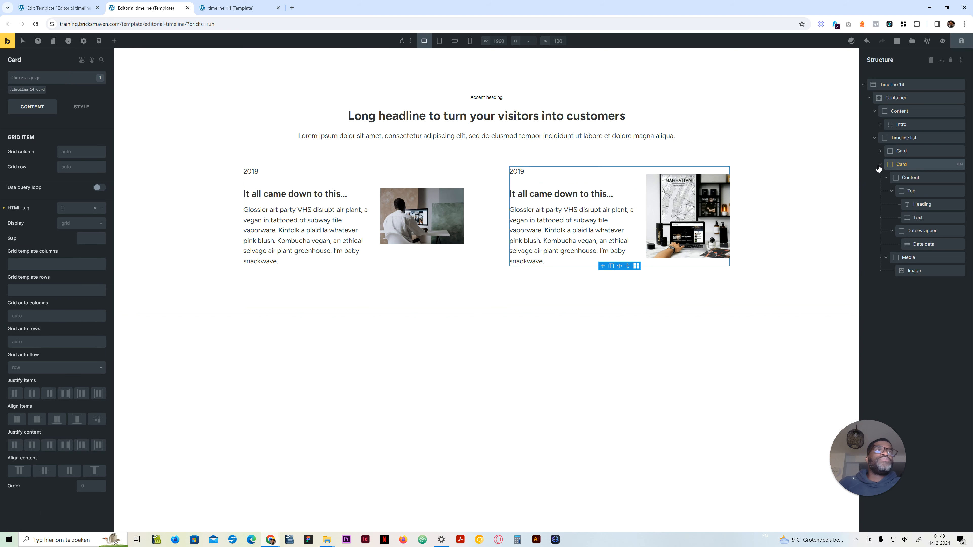
click(879, 165)
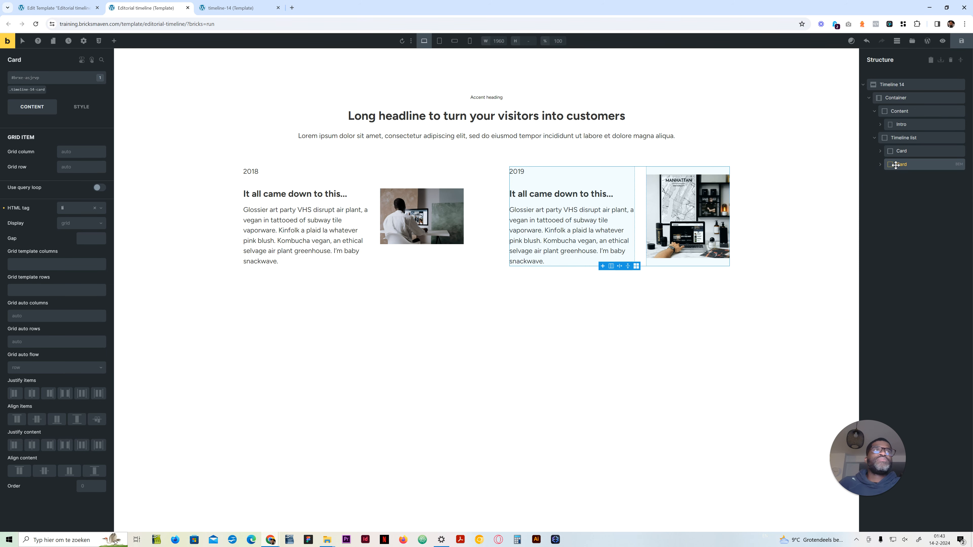
right_click(905, 165)
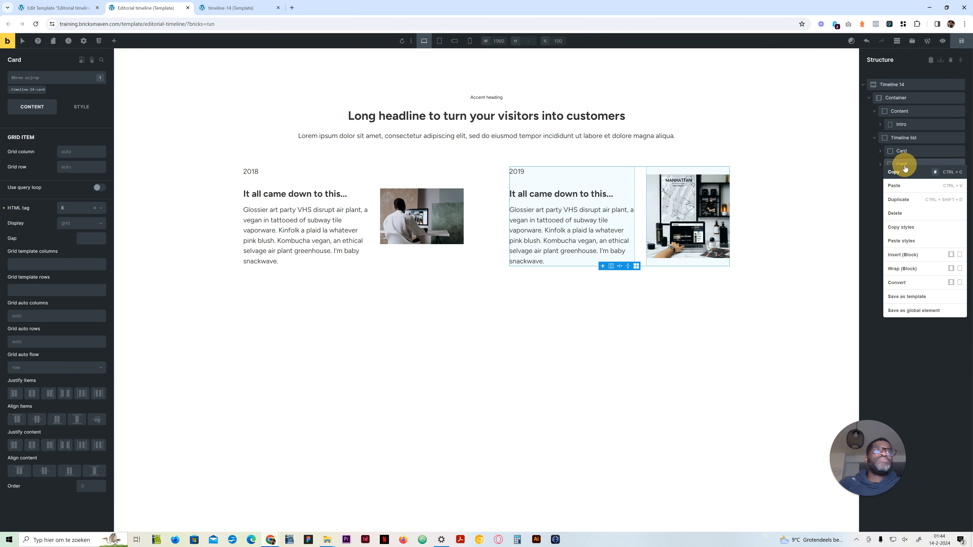
click(905, 204)
right_click(901, 178)
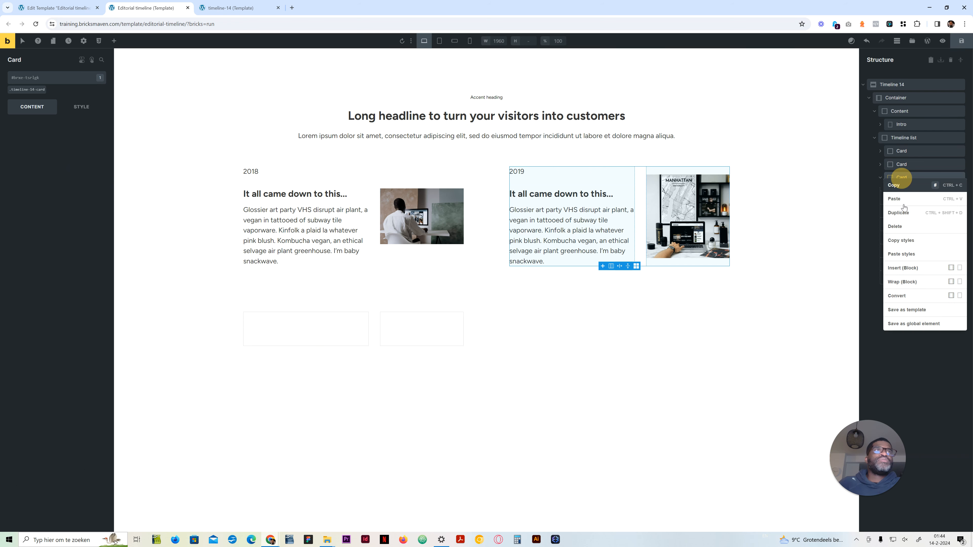
click(904, 214)
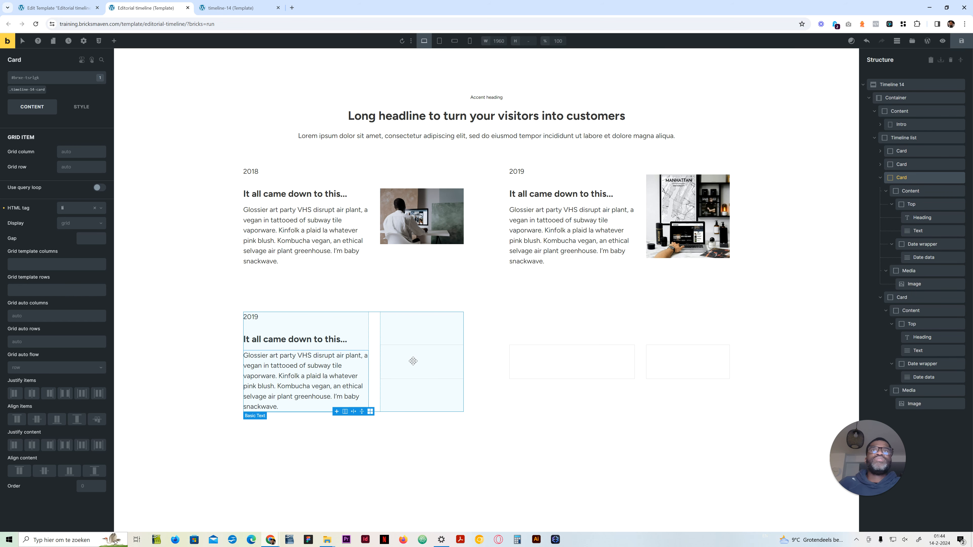
Step: Replace the third card's image with the red double-decker bus photo from the media library
click(422, 358)
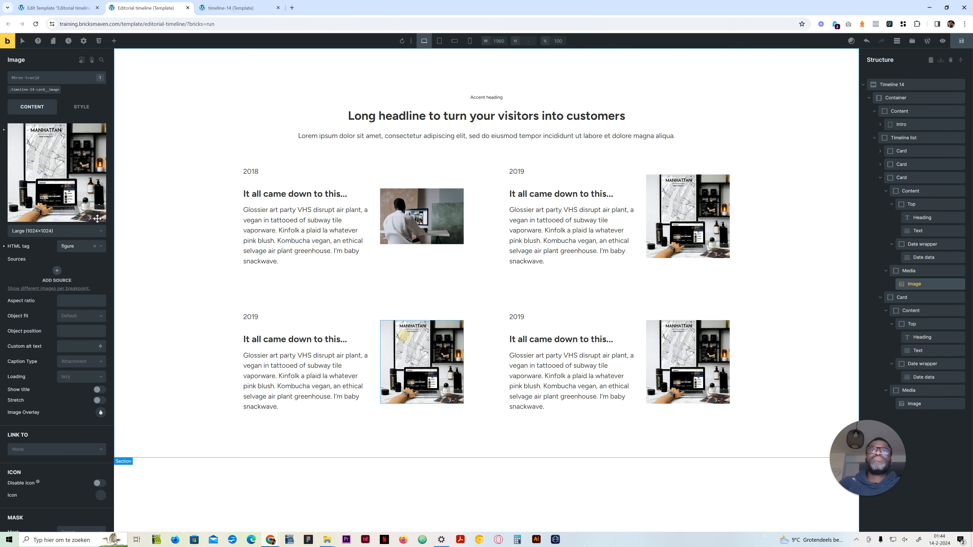
click(90, 192)
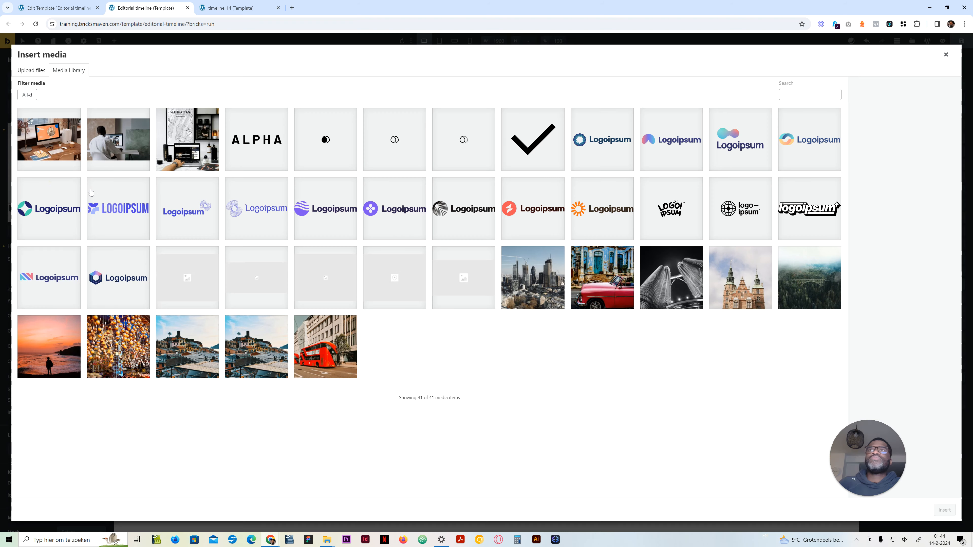
click(321, 353)
click(944, 510)
Step: Replace the fourth card's image with the castle photo pexels-photo-2761152.jpeg from the media library
click(706, 370)
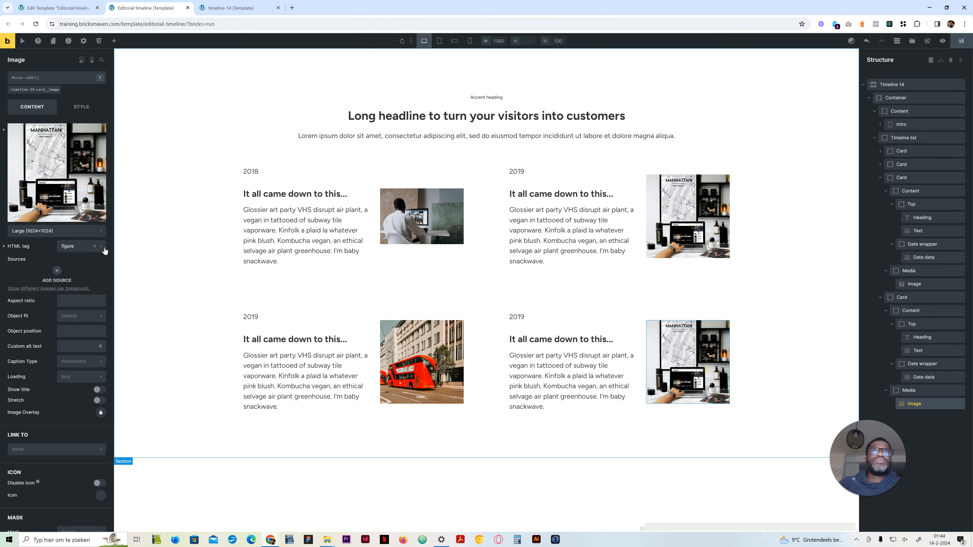
click(77, 184)
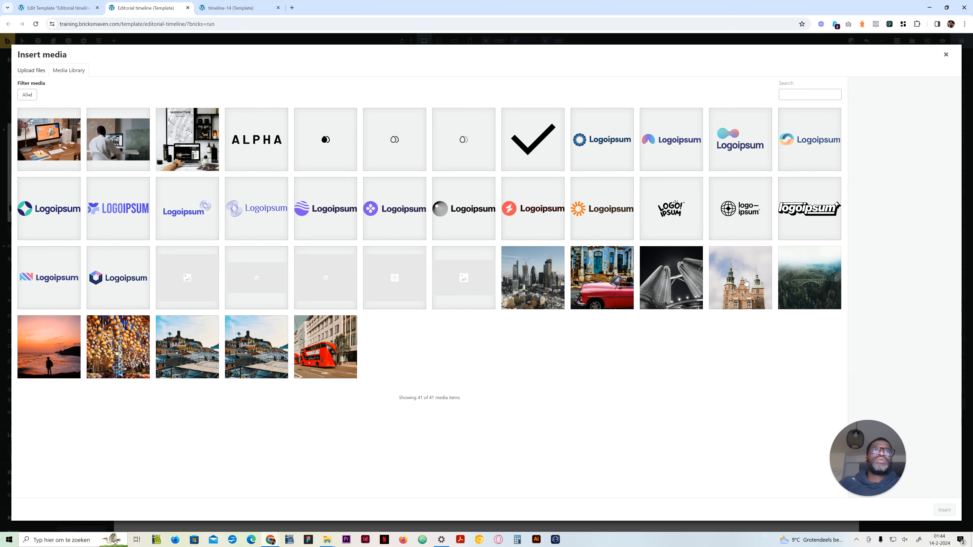
click(746, 282)
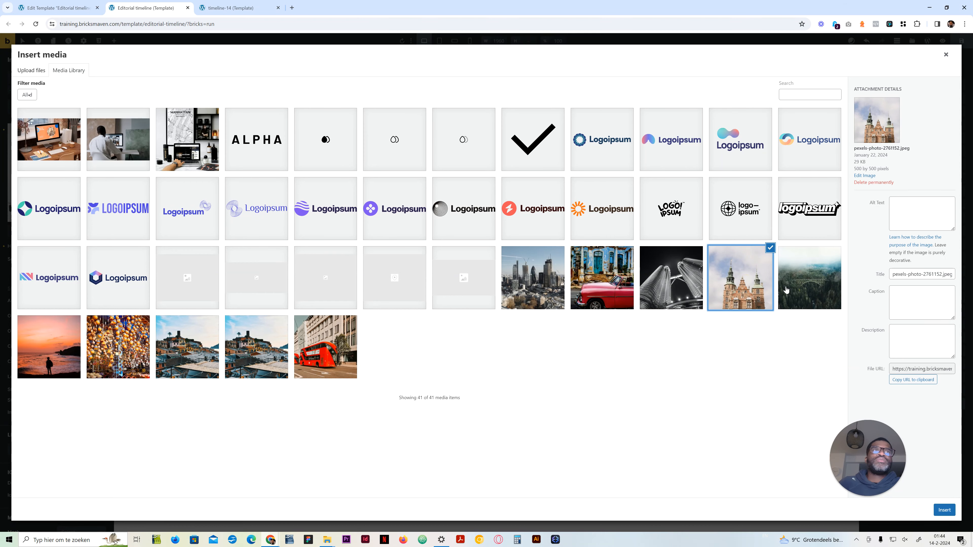
click(944, 510)
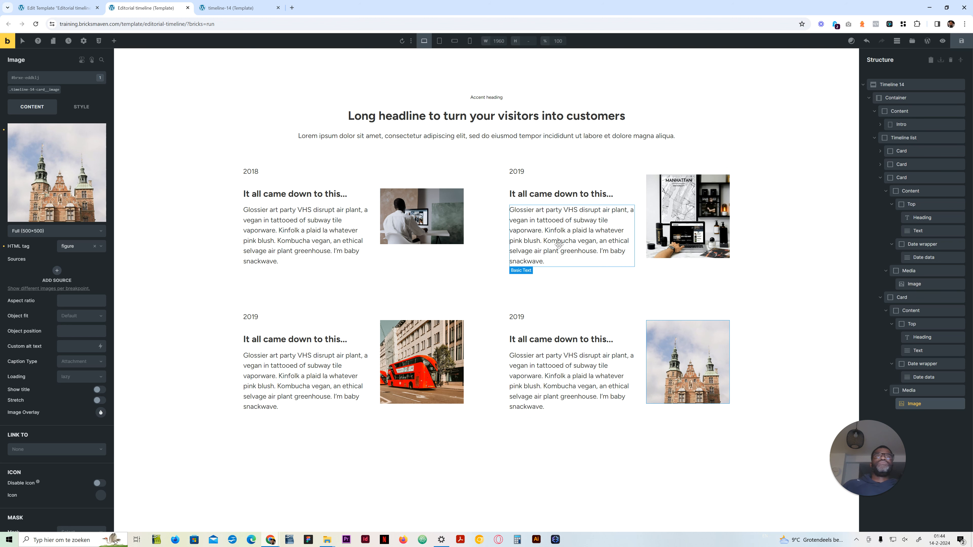
Step: Check the reference timeline's centre line, and add a %root%::before rule with content:'' to the Timeline list's custom CSS
click(892, 137)
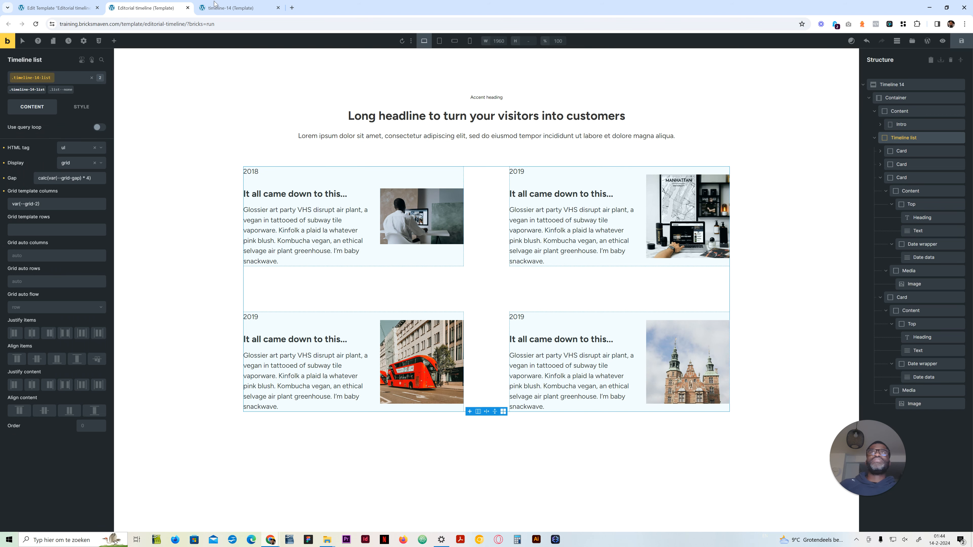
key(ctrl+Tab)
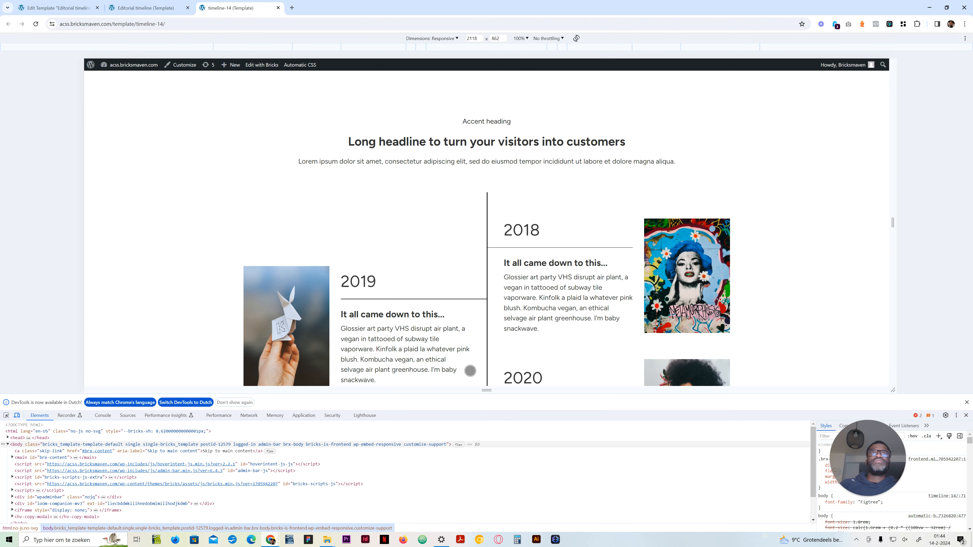
click(160, 9)
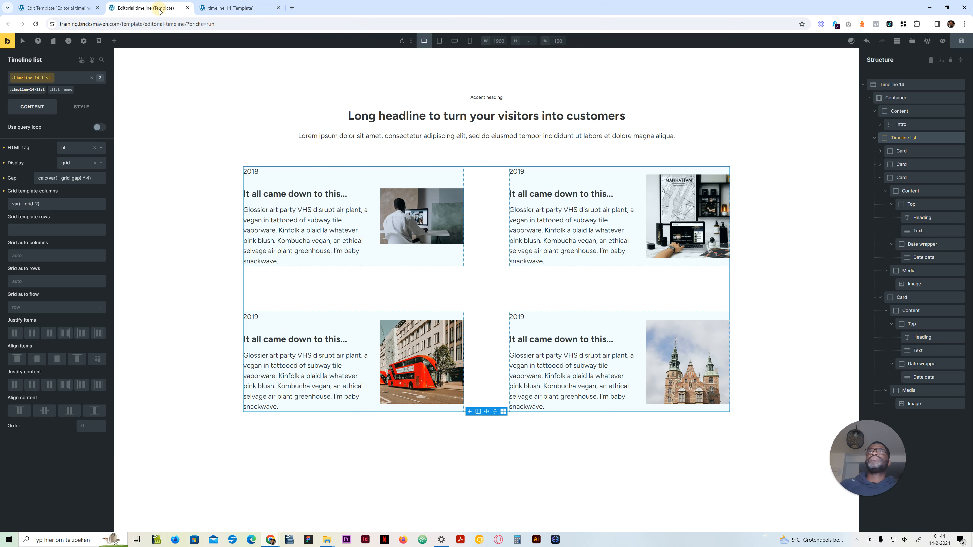
click(79, 111)
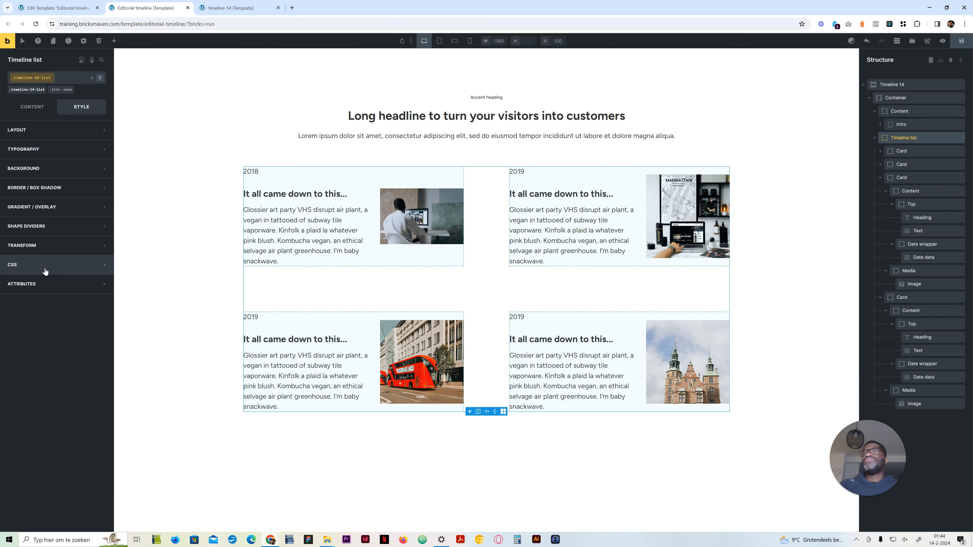
click(45, 269)
click(101, 389)
text(r)
key(Tab)
text(::)
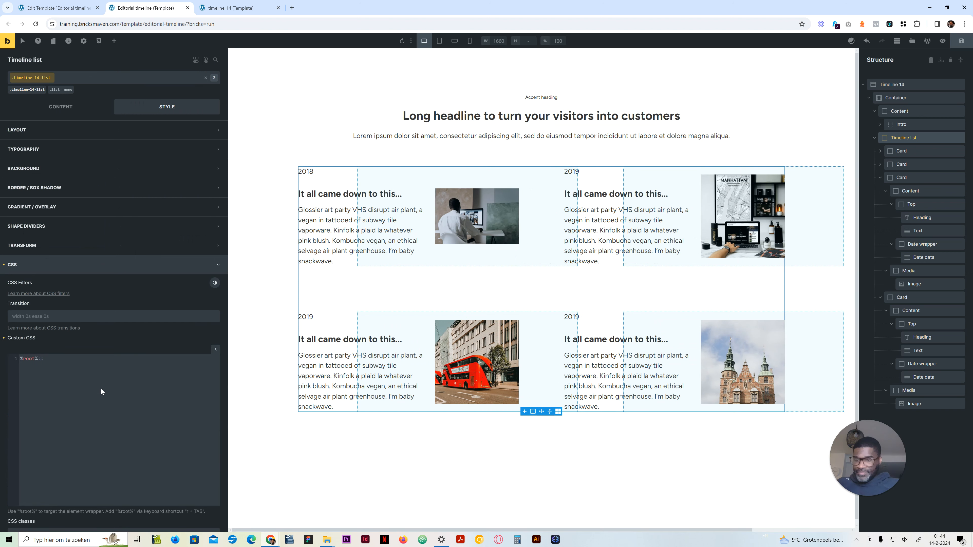
text(before)
text( {})
text(content:)
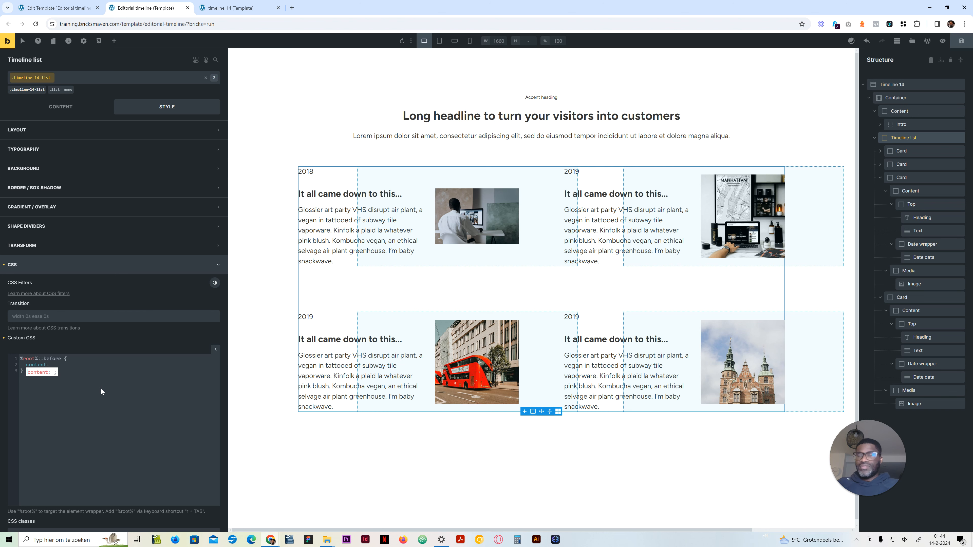
text('';)
key(Return)
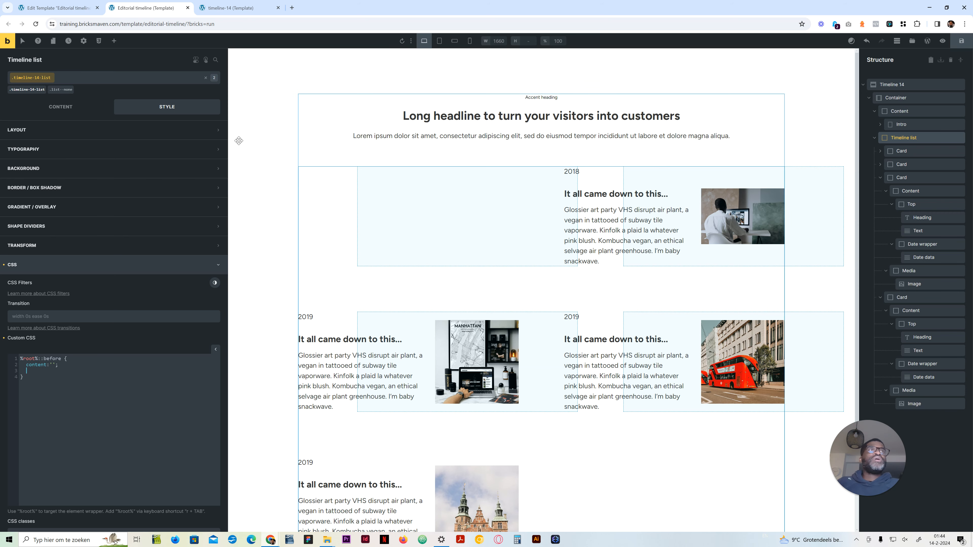
Step: Set the Timeline list's position to relative in its layout styles
click(87, 127)
click(75, 419)
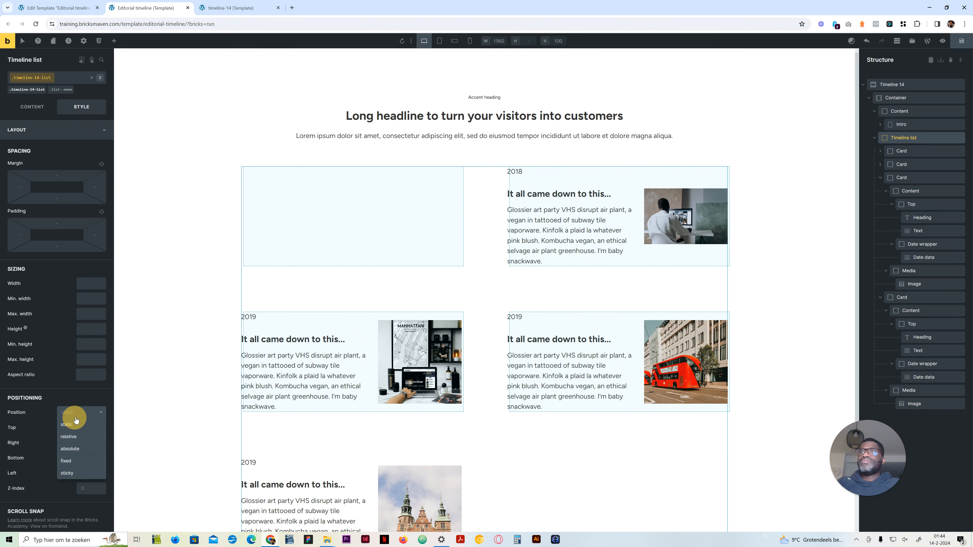
click(70, 436)
click(37, 130)
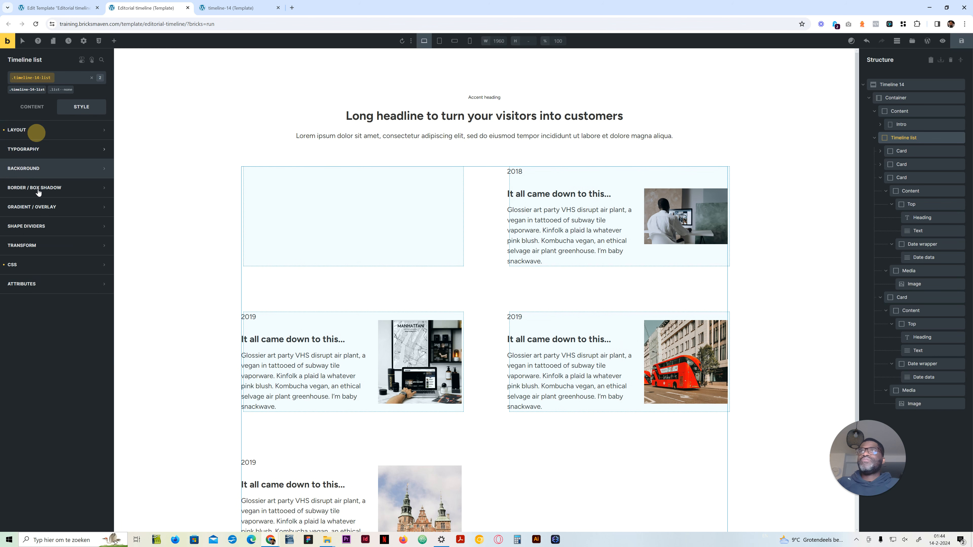
Step: Add position: absolute to the ::before rule in the Timeline list's custom CSS
click(55, 268)
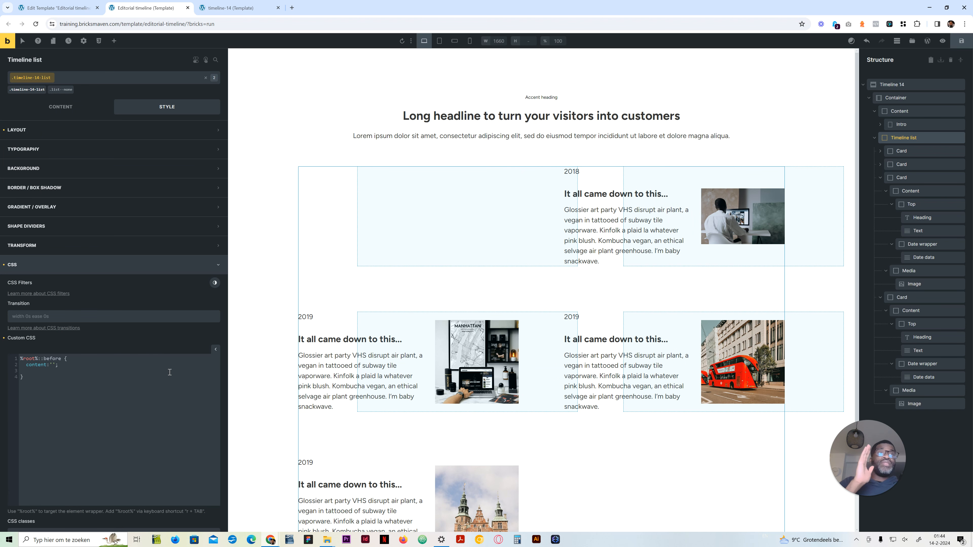
click(88, 367)
key(Return)
text(position:)
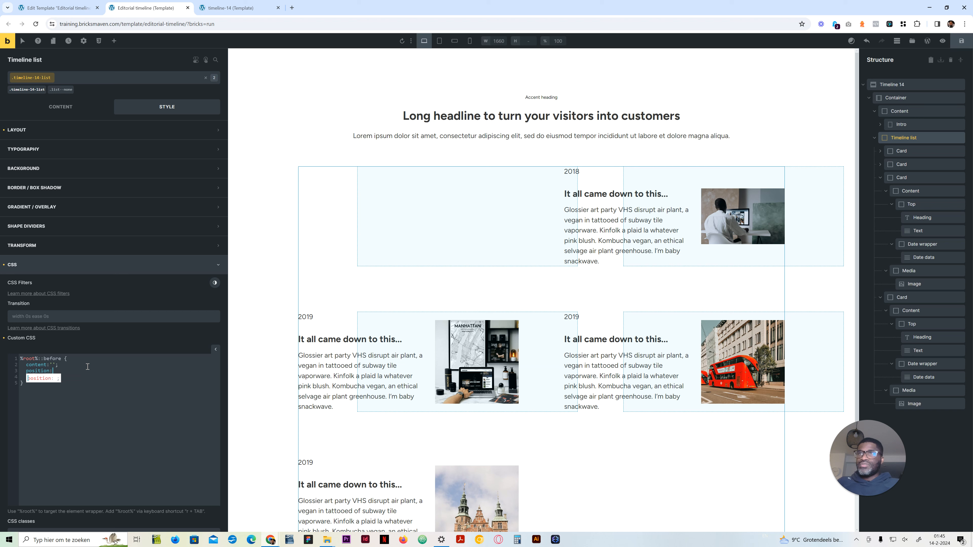
text( absolute;)
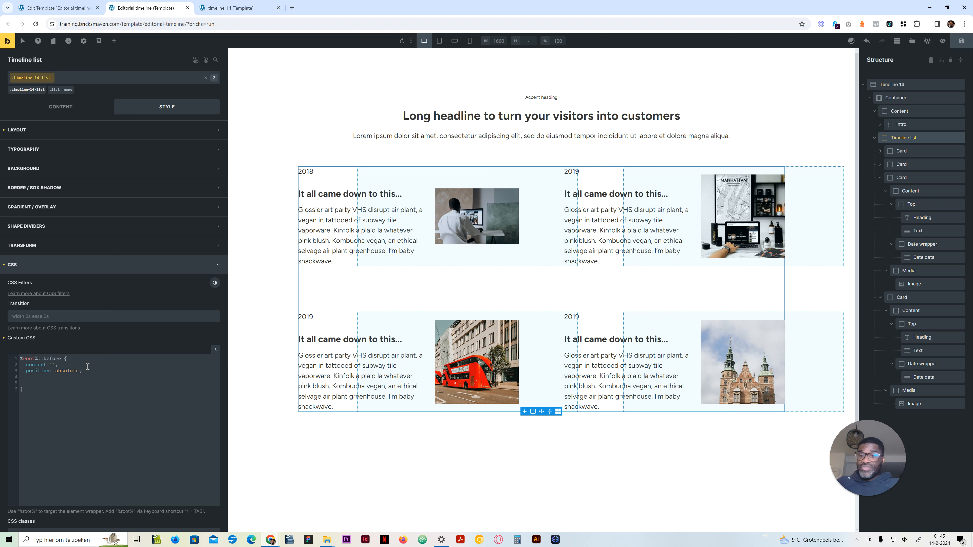
Step: Add left:50% and height:100% to the Timeline list's ::before rule
text(left:50%)
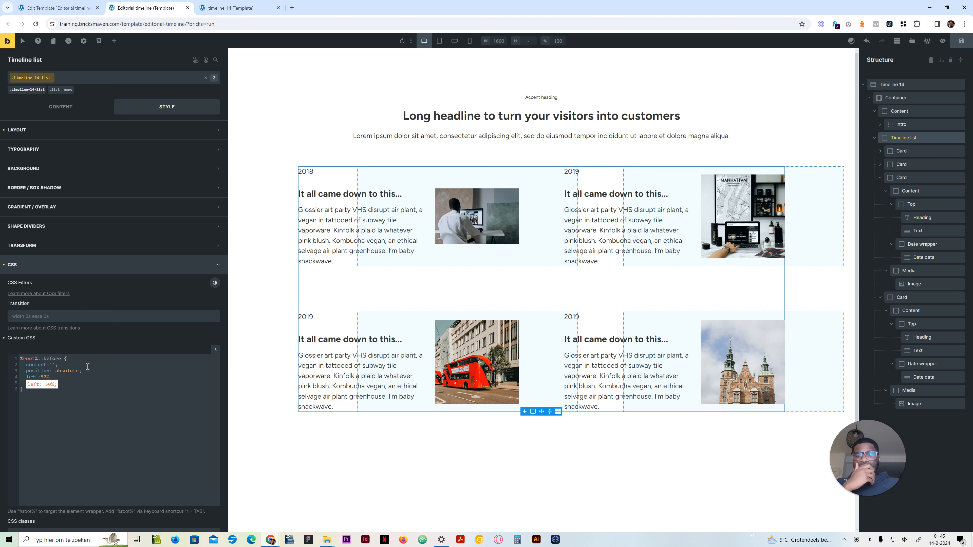
text(;   )
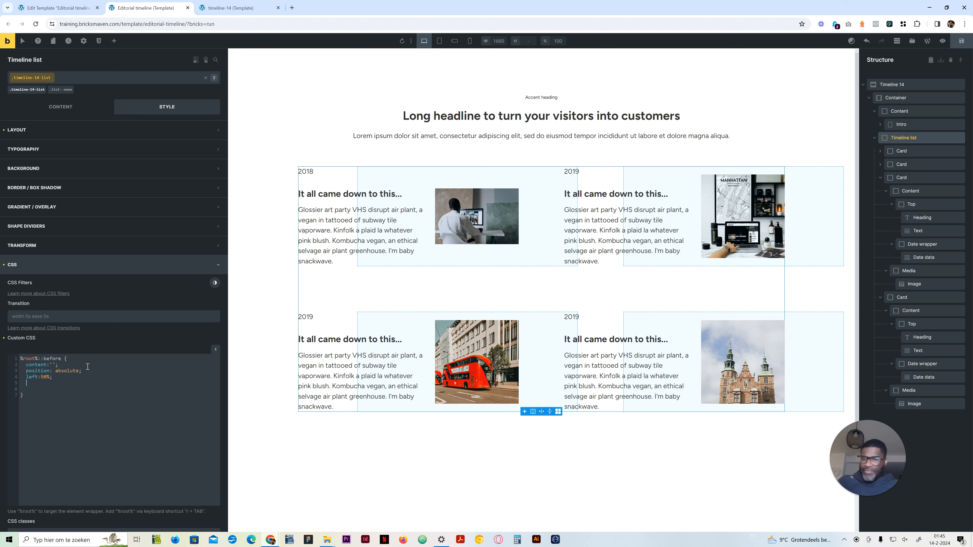
text(height:100%)
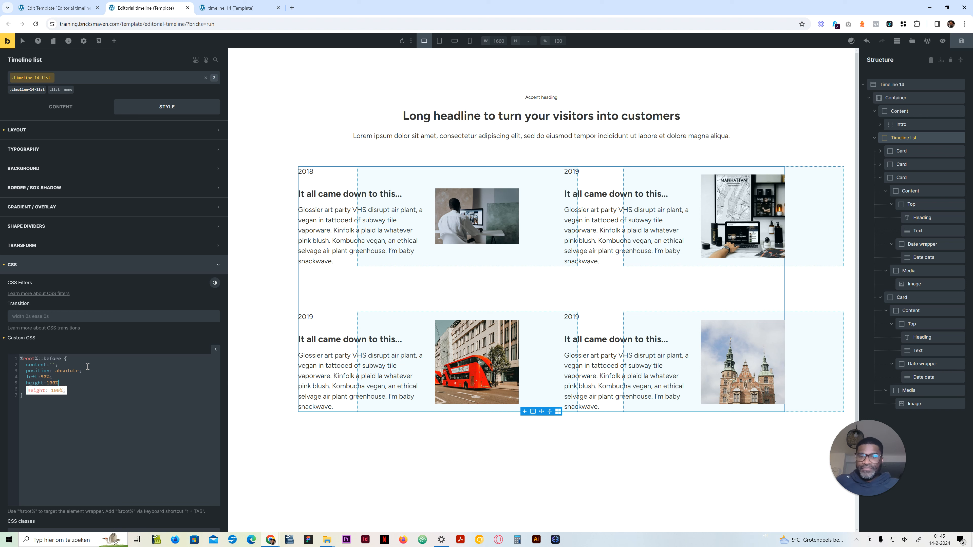
text(;   )
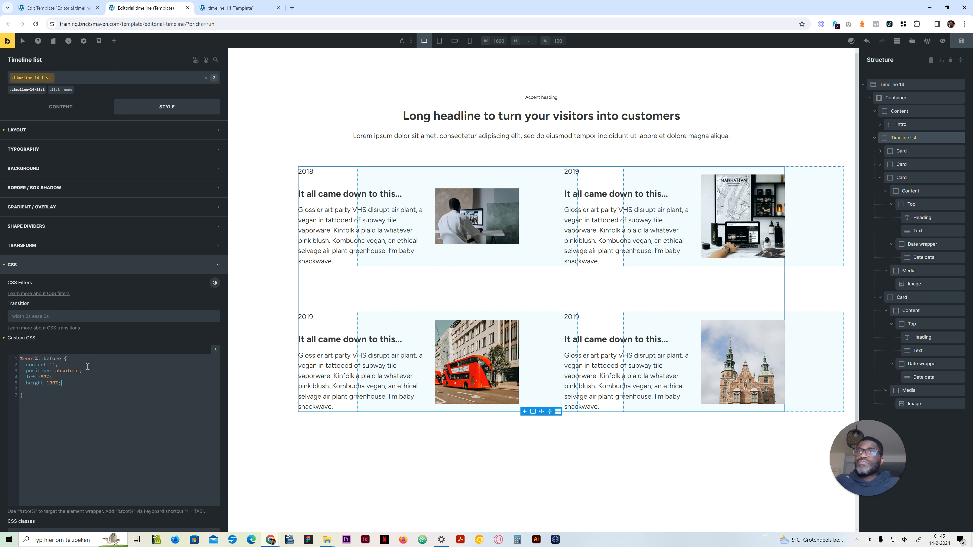
text(width:)
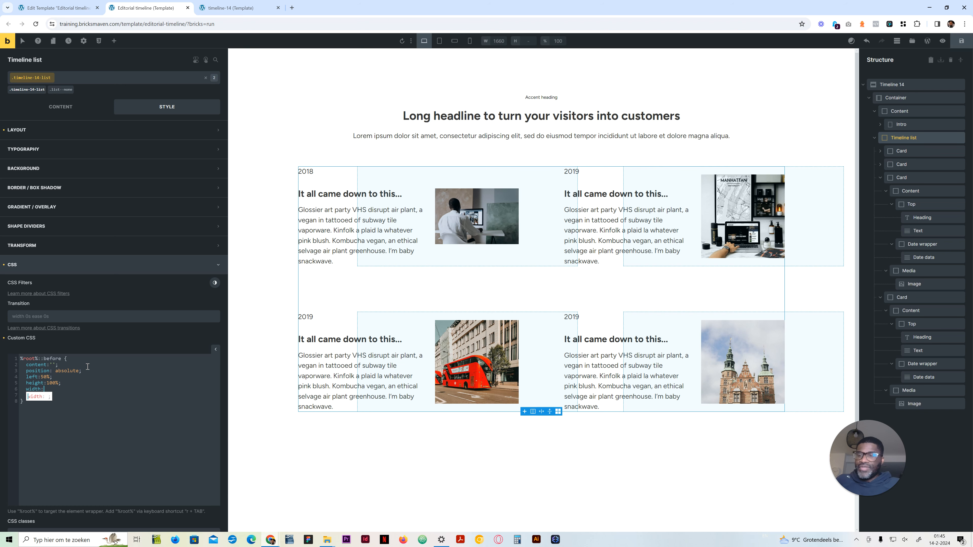
Step: Check the line thickness on the reference timeline page and add width:.2rem to the Timeline list's ::before rule
click(245, 8)
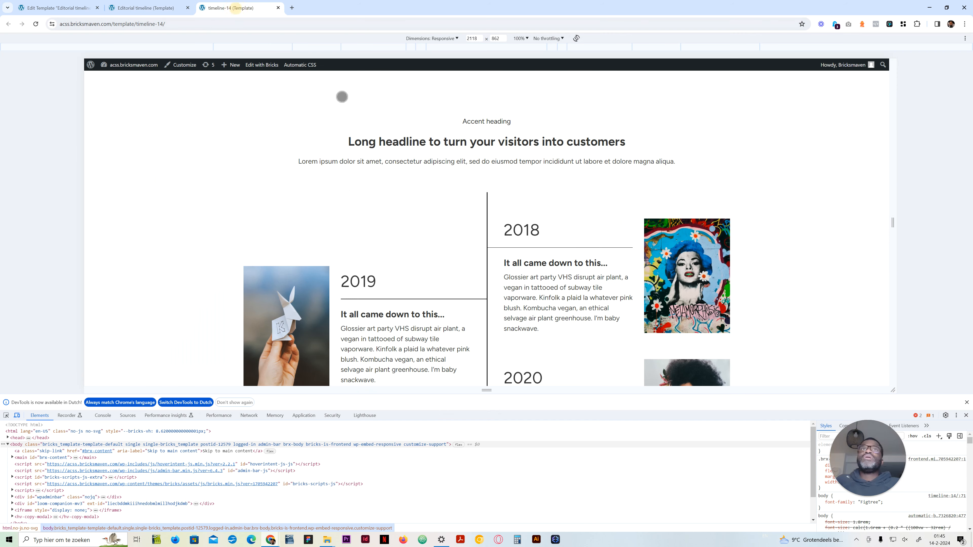
click(192, 6)
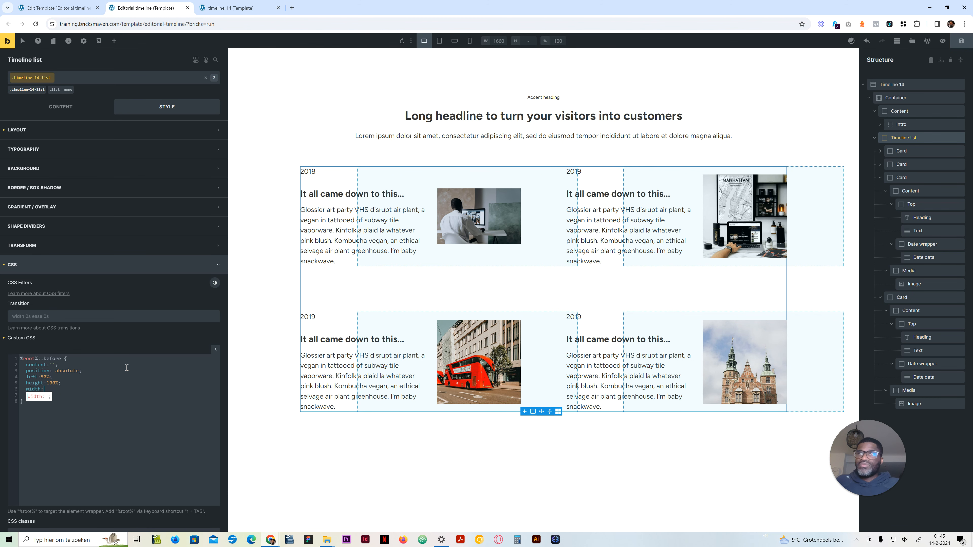
text(.2rem)
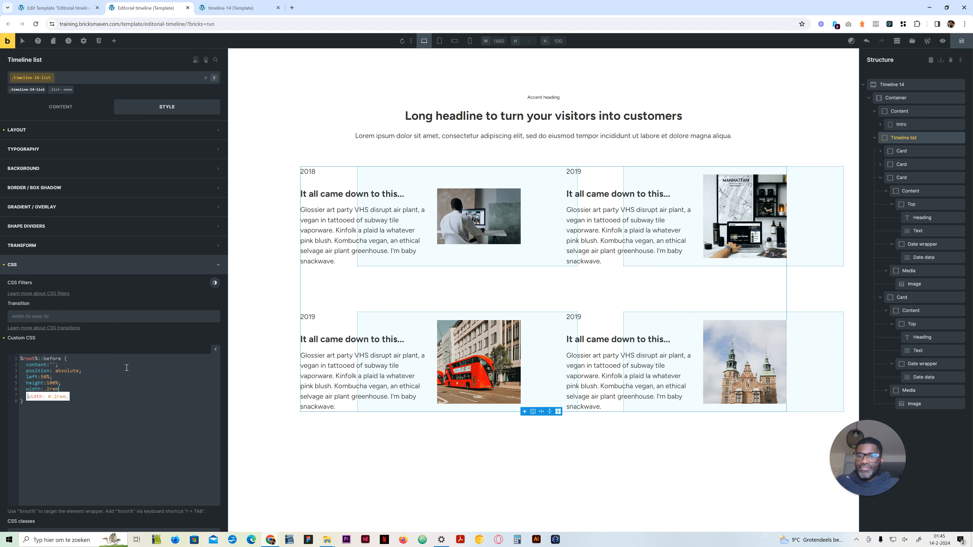
text(;)
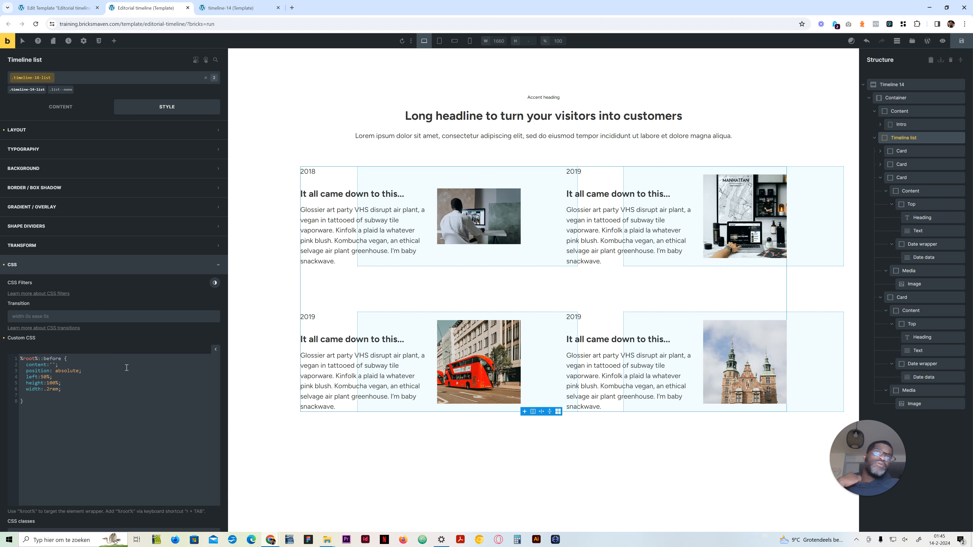
Step: Give the ::before line a background-color of var(--neutral-dark)
key(Return)
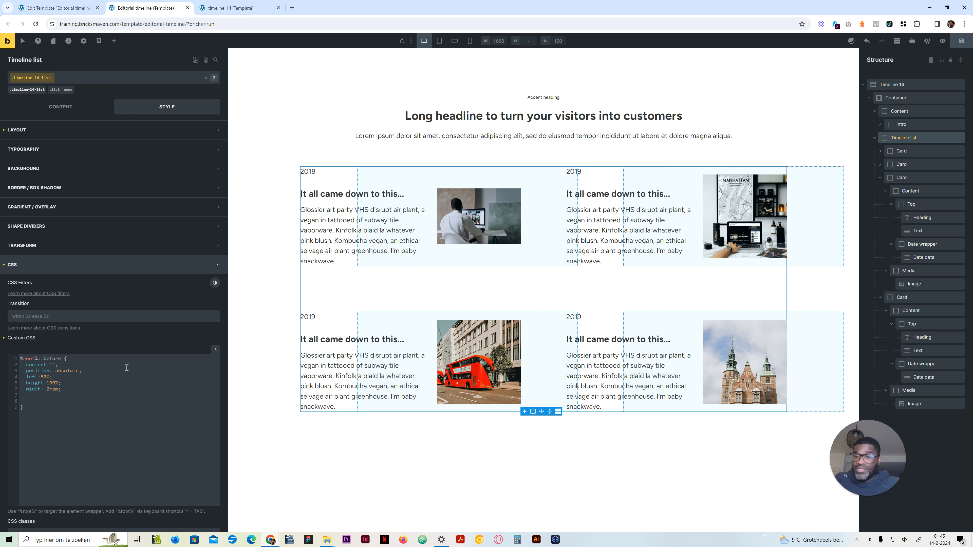
text(backg)
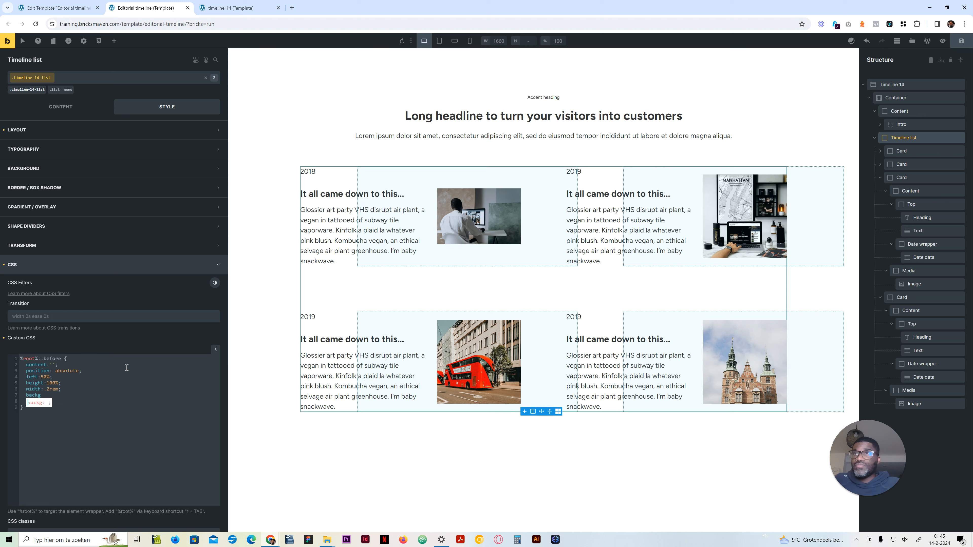
text(roun)
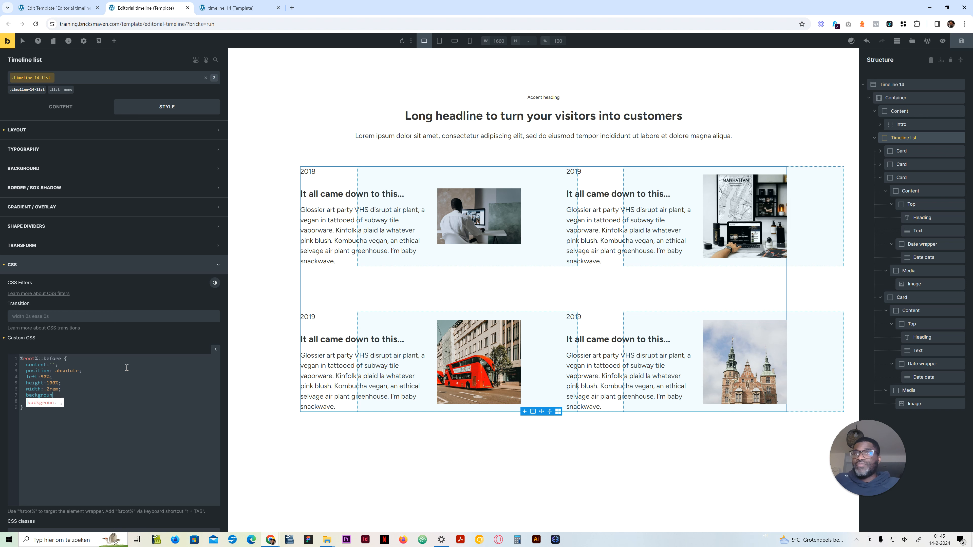
text(d-color:)
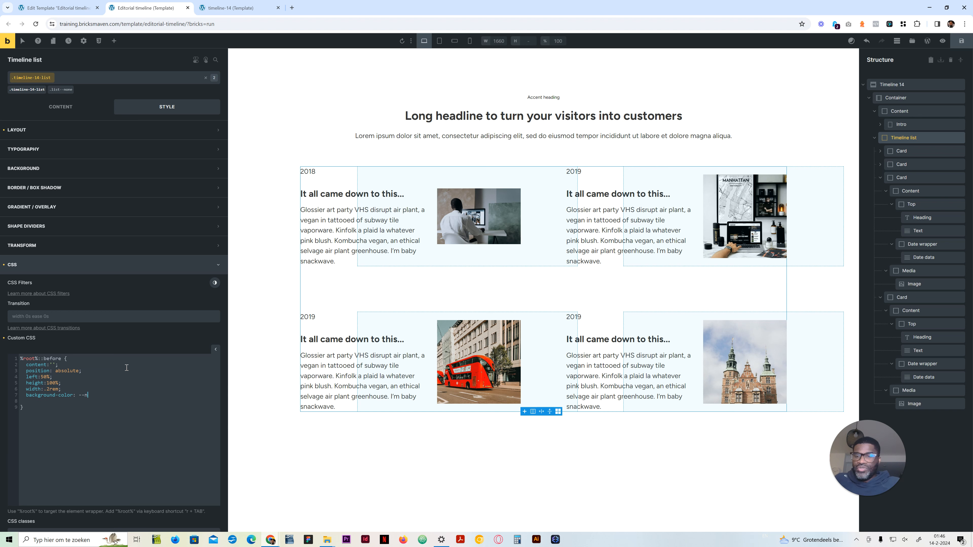
text(--neutral-dark);)
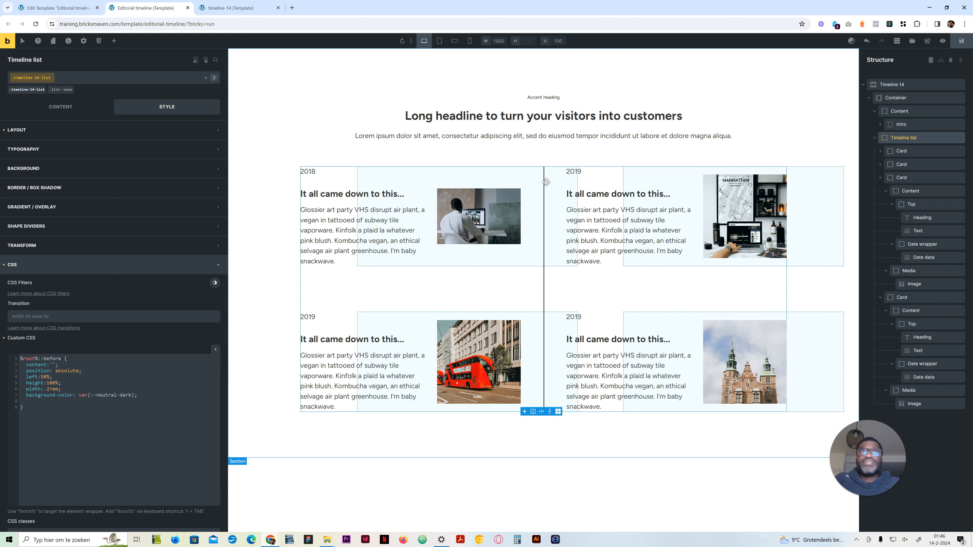
Step: Compare the centre line with the reference timeline page and remove the empty line from the ::before rule
click(221, 8)
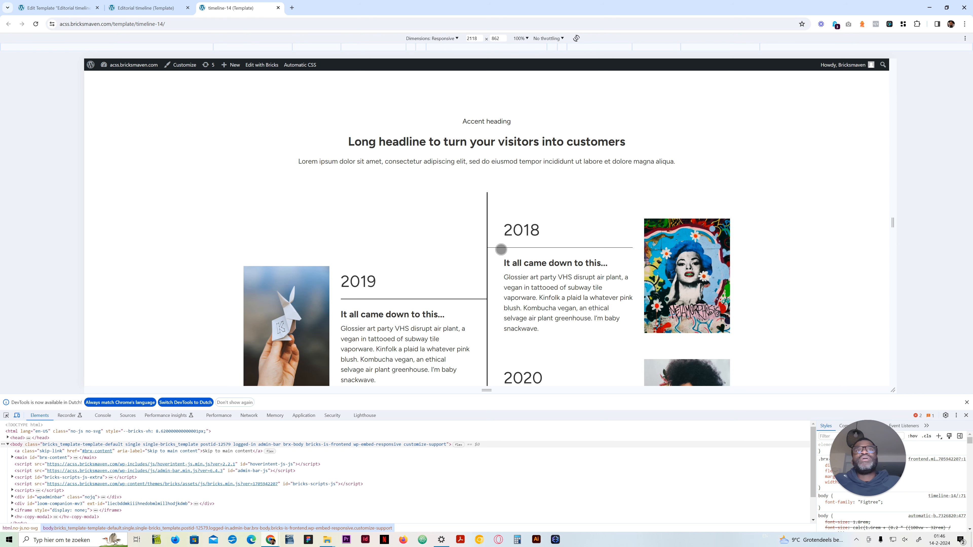
click(146, 7)
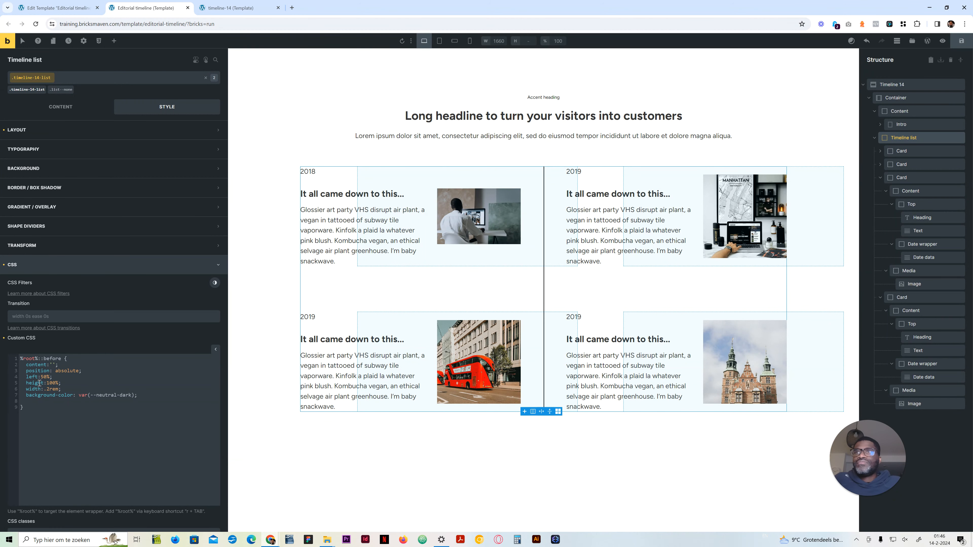
click(38, 401)
Step: Preview the centre line at the tablet and mobile portrait breakpoints, and return to the desktop breakpoint
click(455, 41)
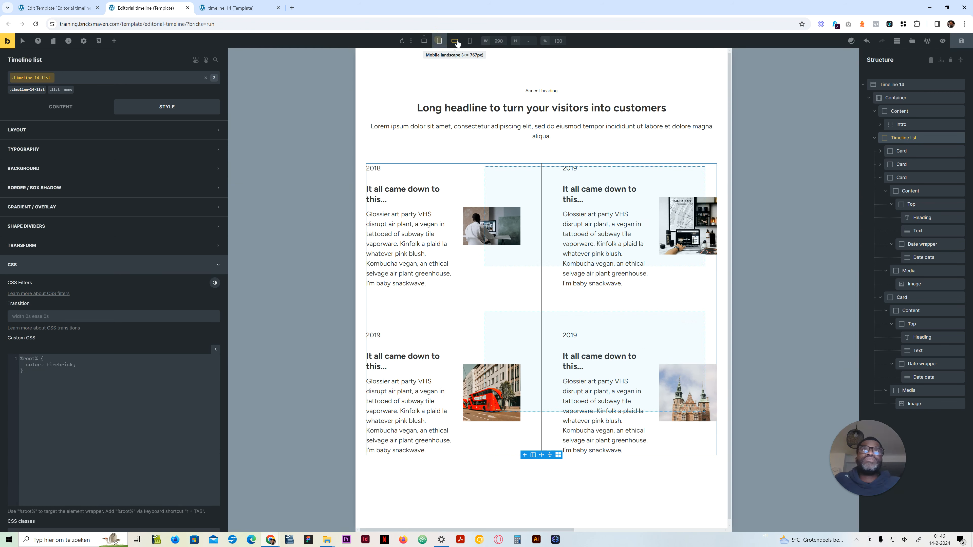
click(468, 42)
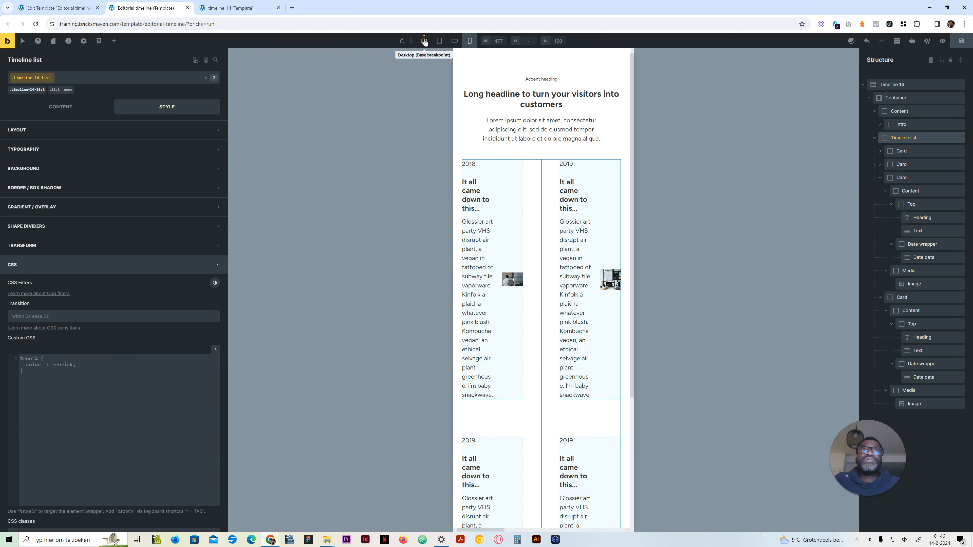
click(424, 41)
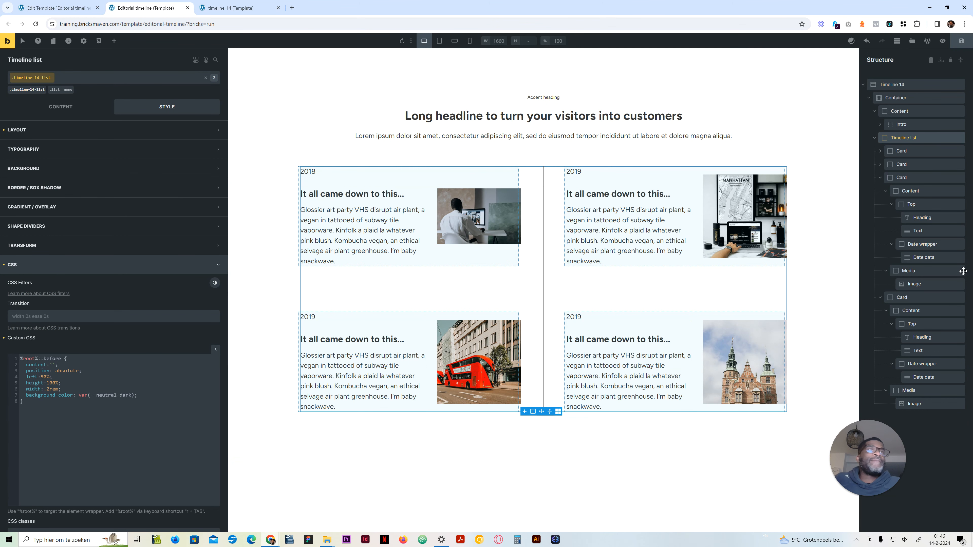
Step: Set the card dates' font size to var(--text-xxl) on the .timeline-14-card__date-data class
click(901, 151)
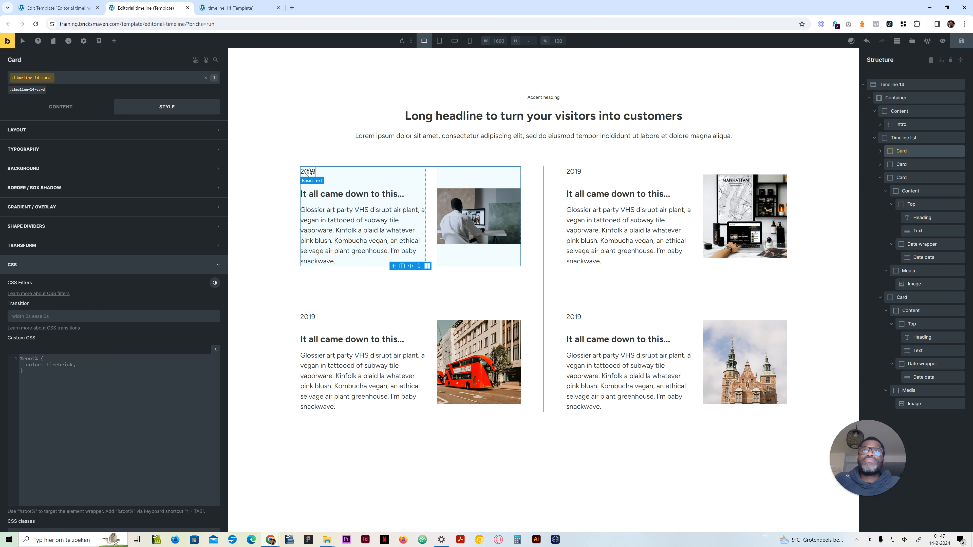
click(579, 171)
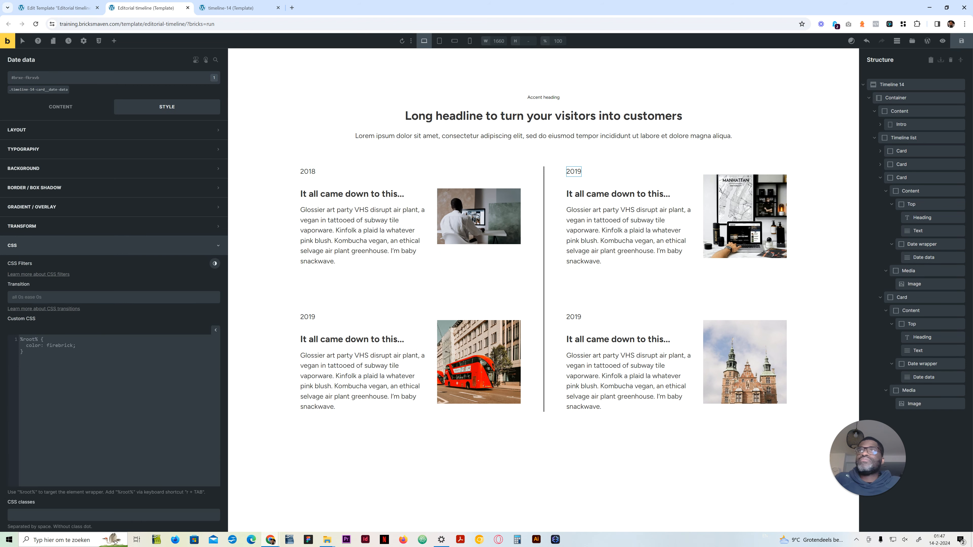
click(63, 151)
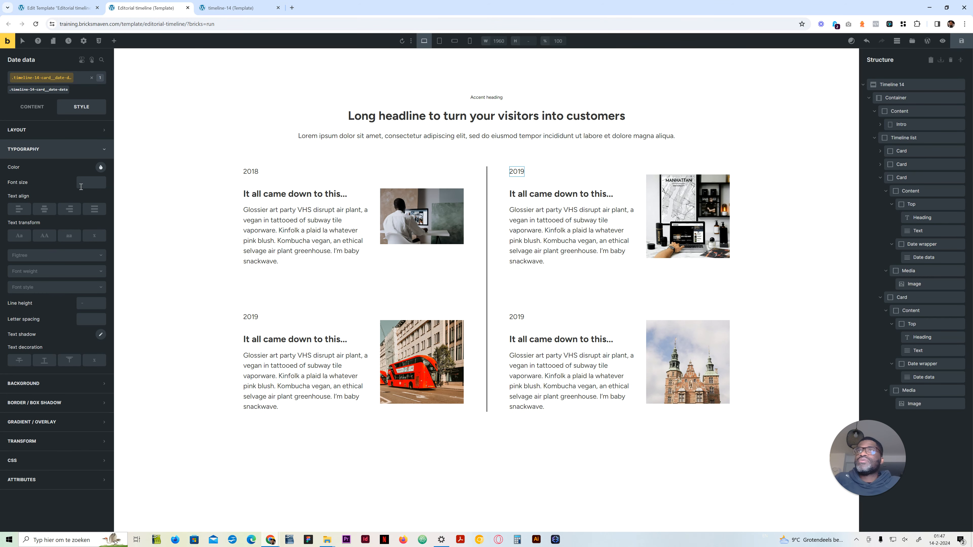
right_click(89, 183)
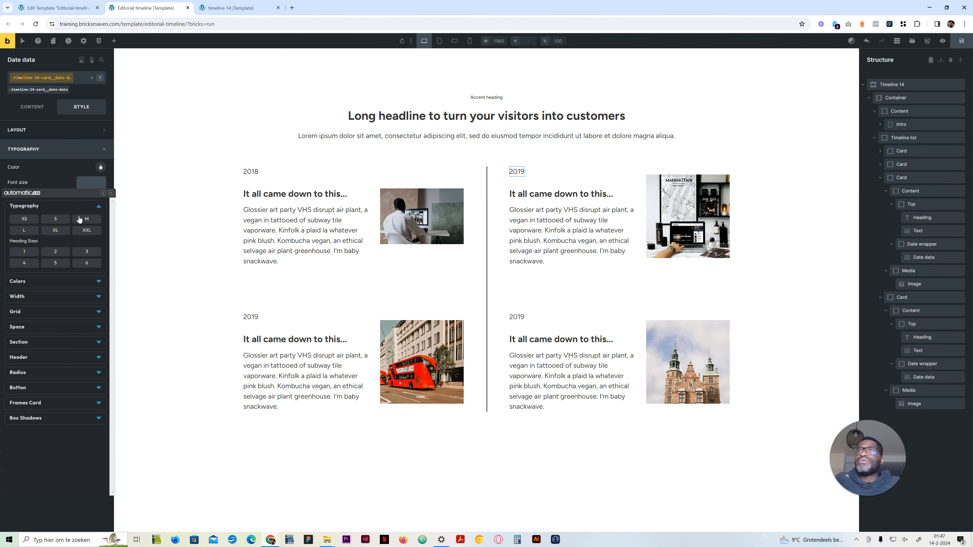
click(80, 232)
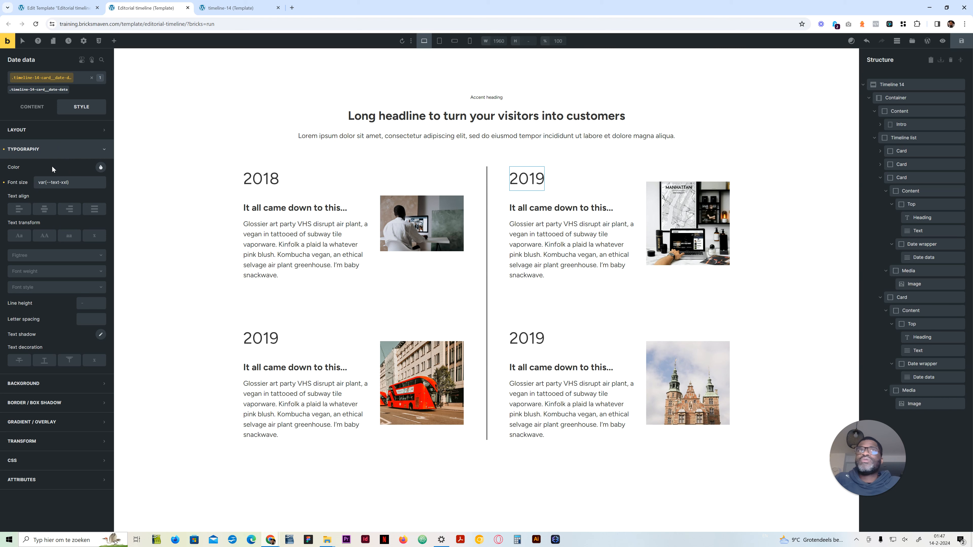
Step: Try font weight 700 on the card dates, compare them with the reference timeline page, and clear the weight
click(38, 272)
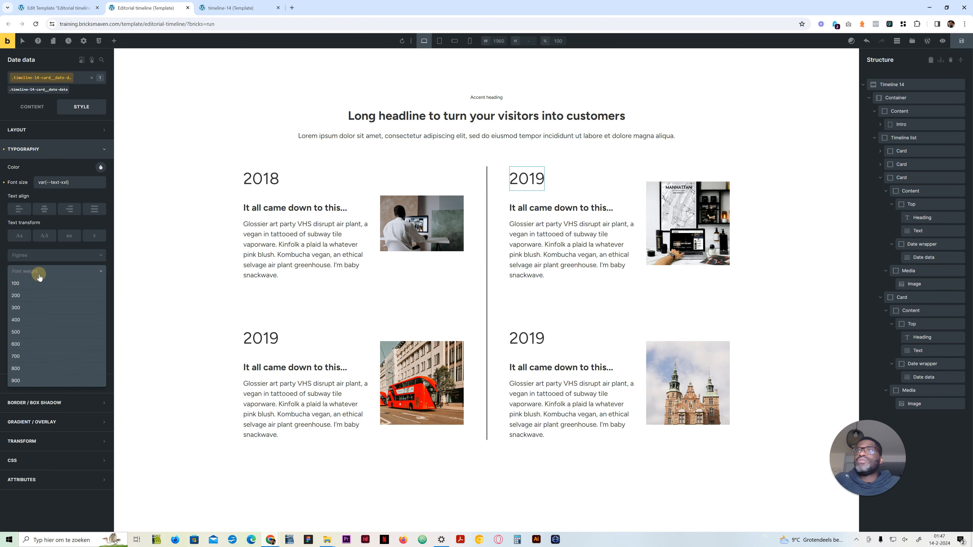
click(28, 355)
click(241, 8)
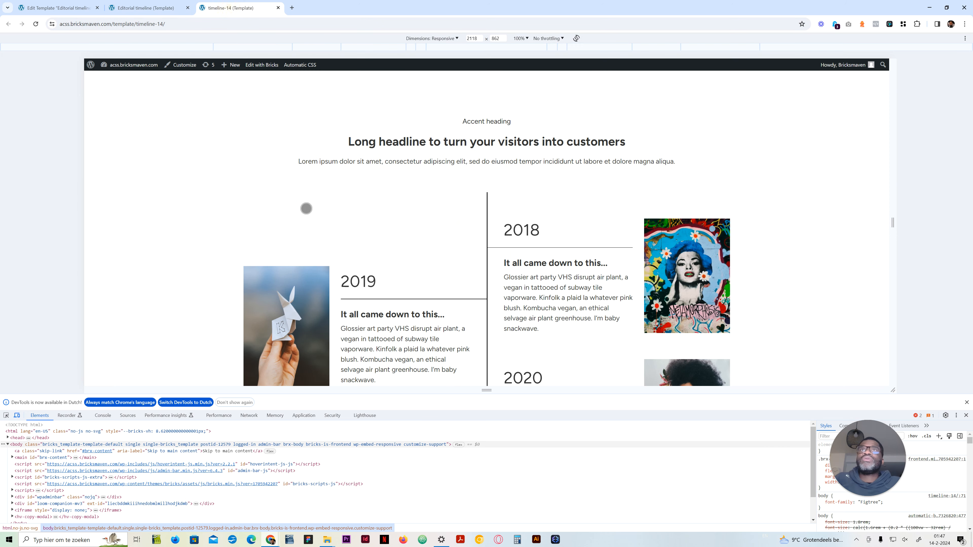
click(177, 10)
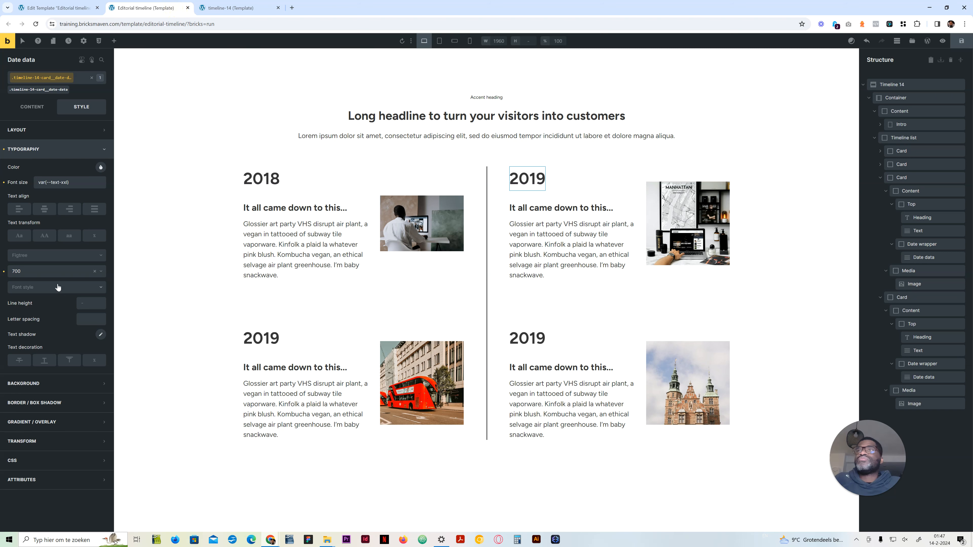
click(94, 272)
Step: Leave the date's typography settings for its content settings and save the template
click(23, 145)
click(32, 107)
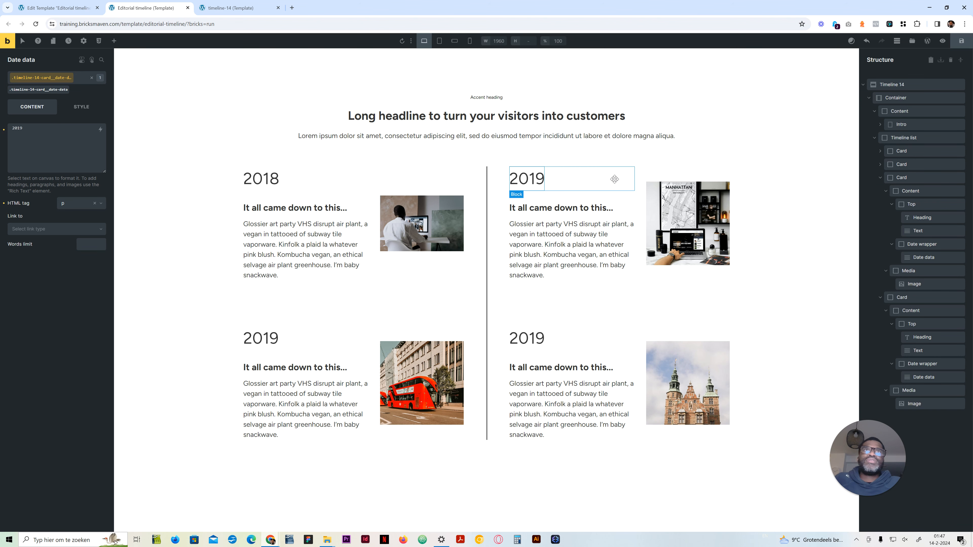
key(ctrl+s)
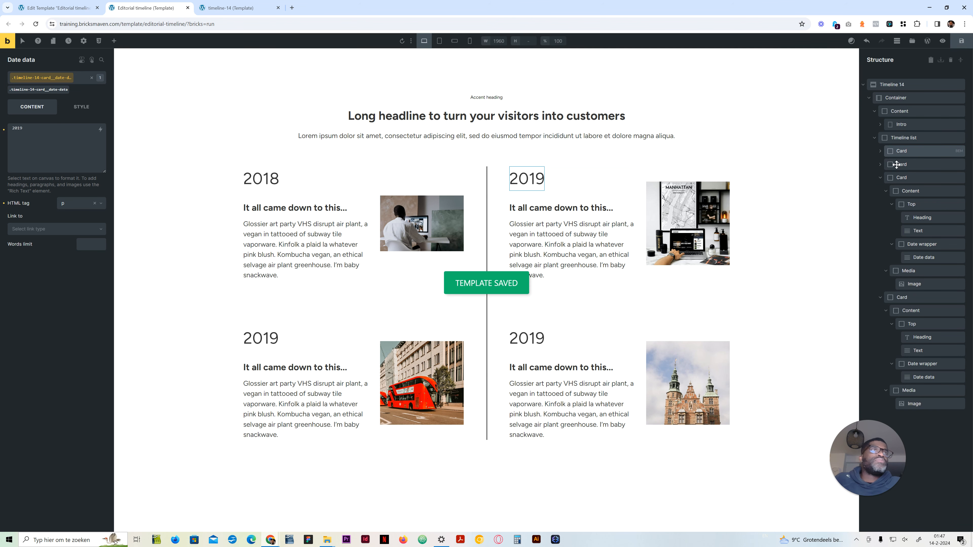
Step: Open the custom CSS of the first timeline card's .timeline-14-card class
click(881, 180)
click(896, 151)
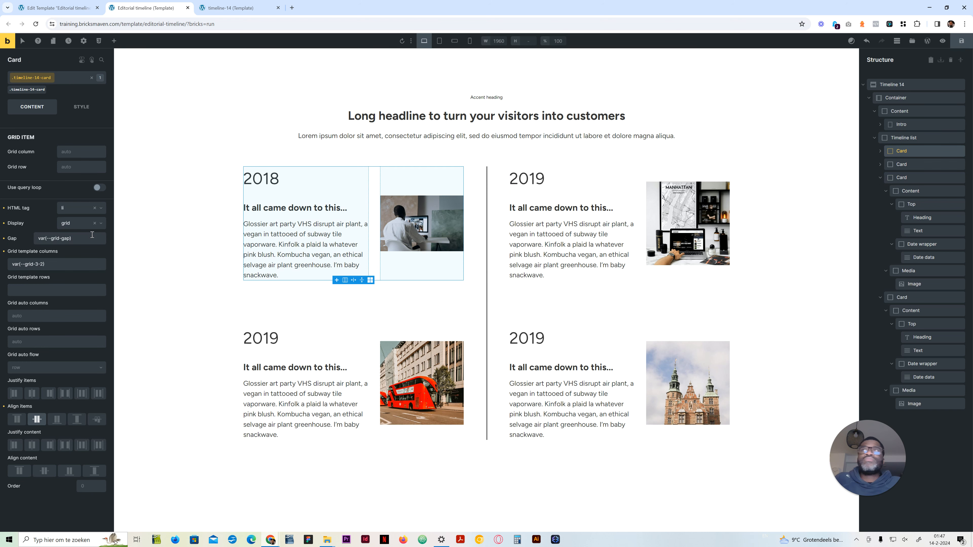
click(79, 109)
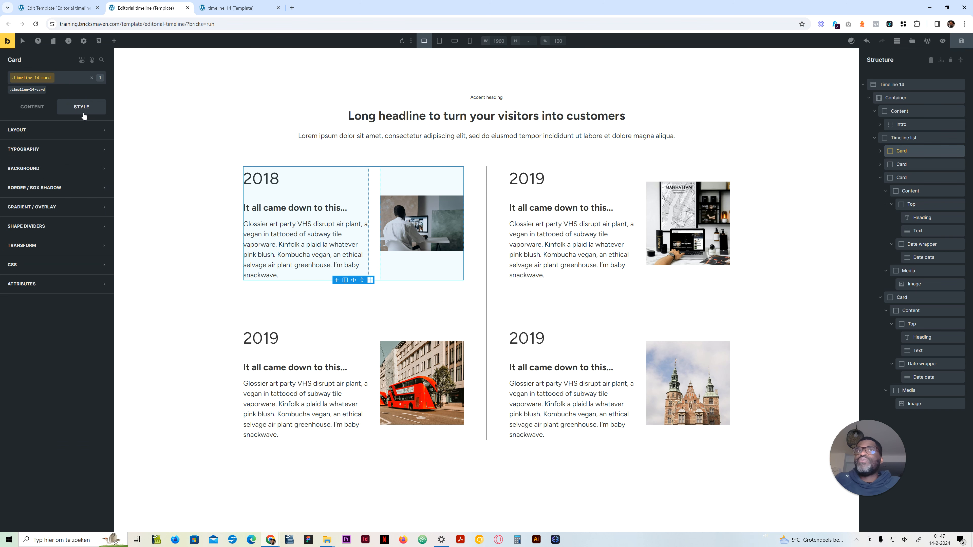
click(32, 265)
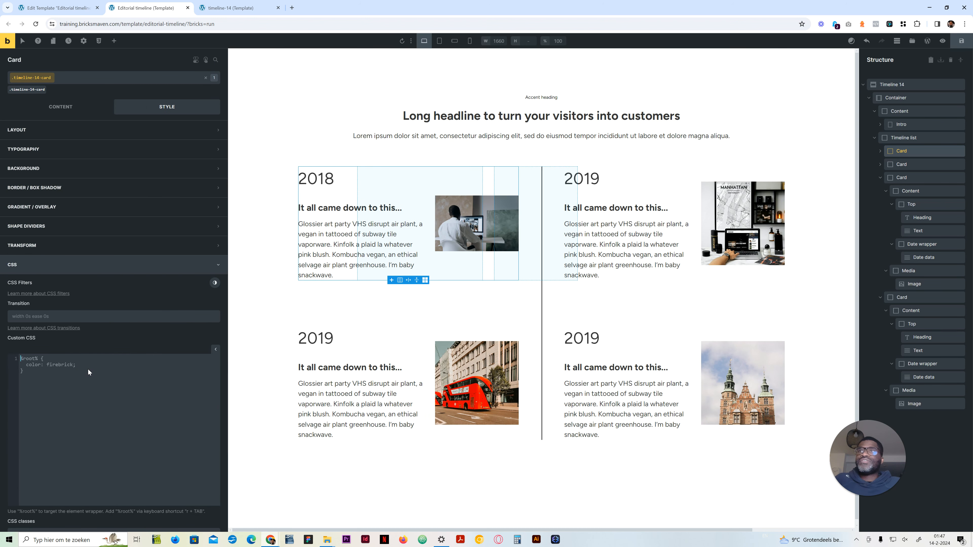
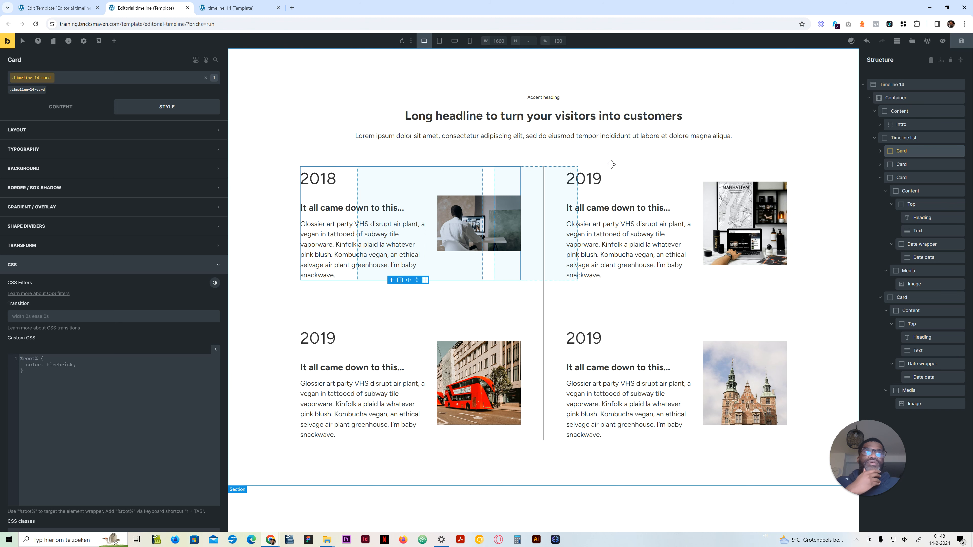
Step: Change the date text of the third timeline card to 2020
click(315, 332)
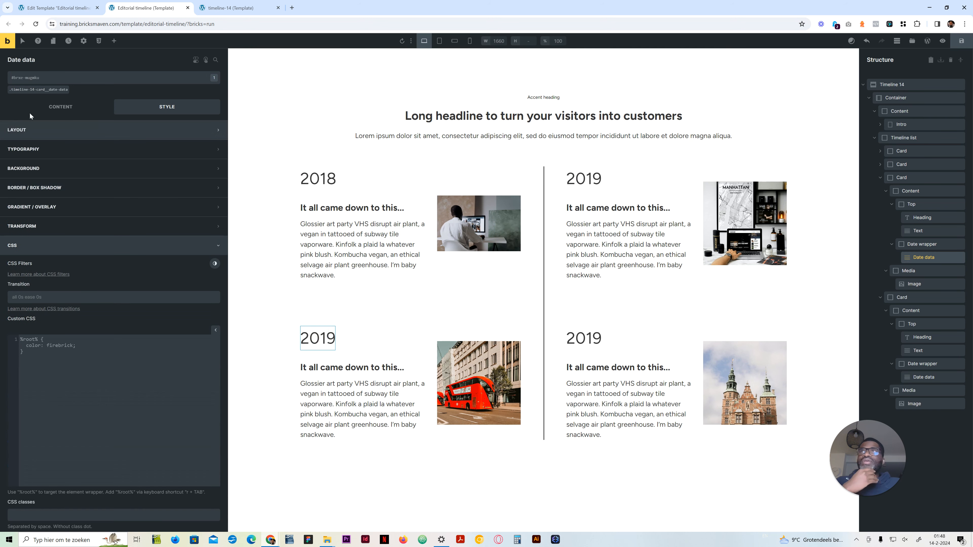
click(59, 107)
click(18, 128)
key(BackSpace)
key(BackSpace)
text(2020)
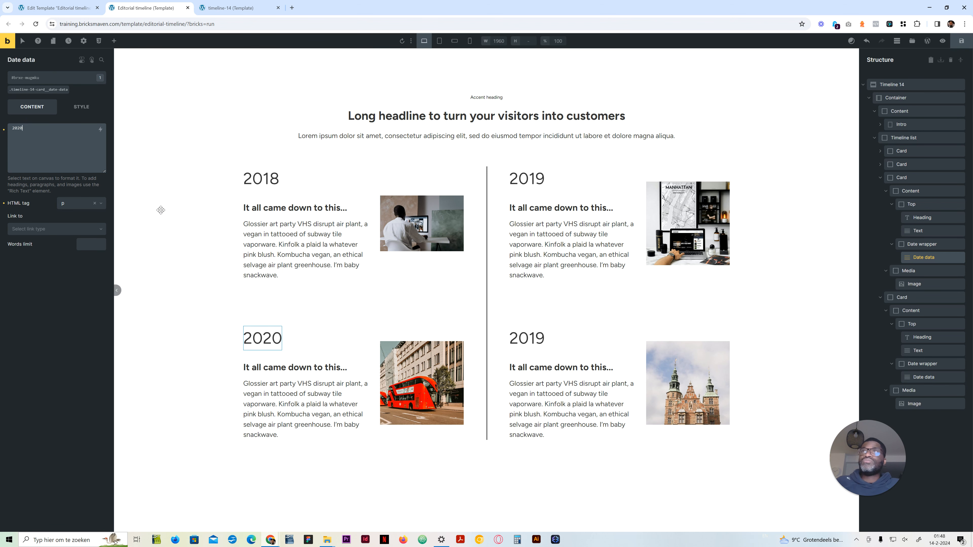
Step: Change the date text of the fourth timeline card to 2021
click(527, 337)
drag(22, 129, 19, 129)
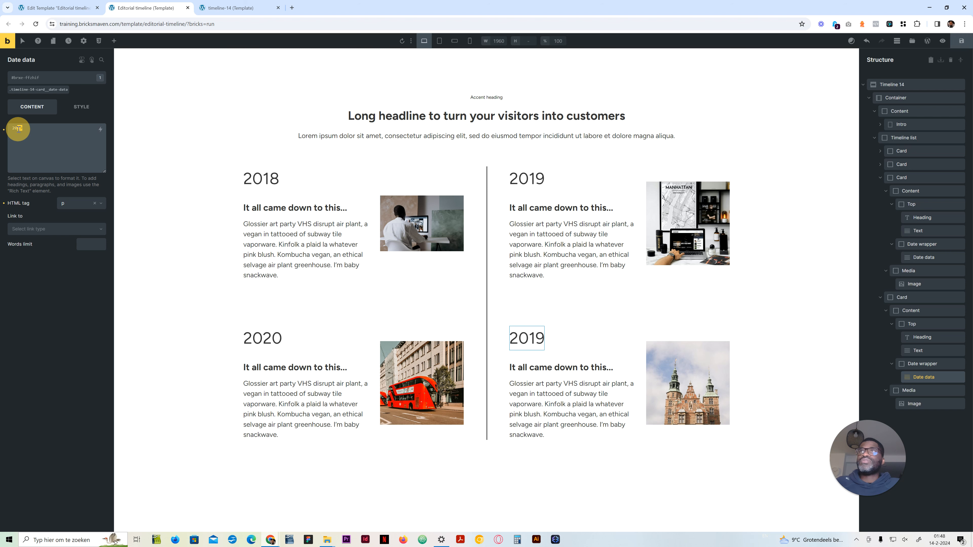
key(BackSpace)
key(BackSpace)
text(21)
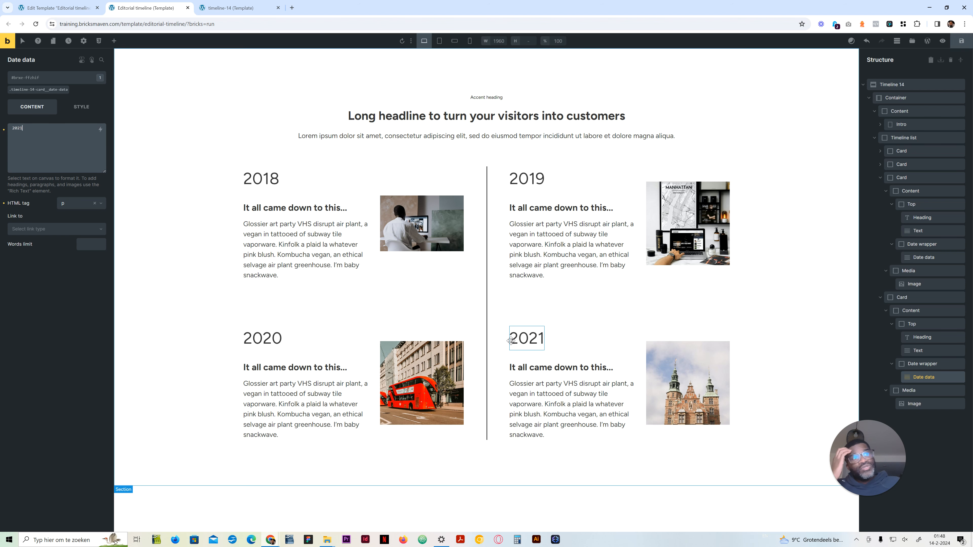
Step: Start a %root%:nth-child(odd) rule in the custom CSS of the first card's .timeline-14-card class
click(526, 462)
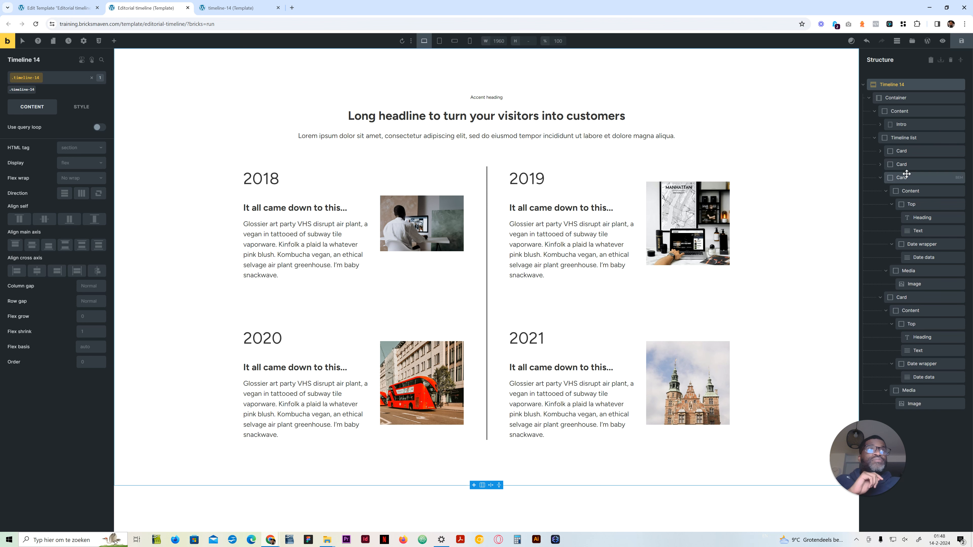
click(901, 151)
click(81, 107)
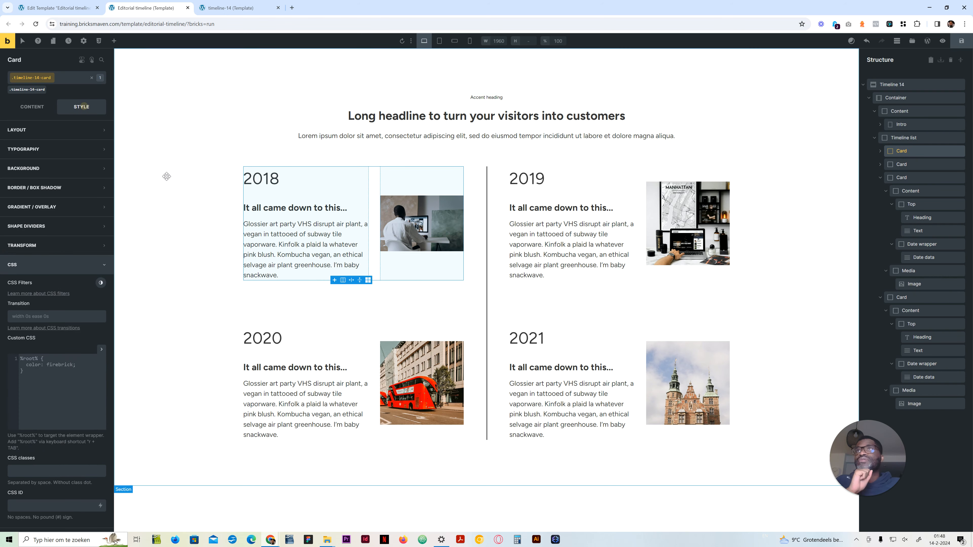
click(55, 402)
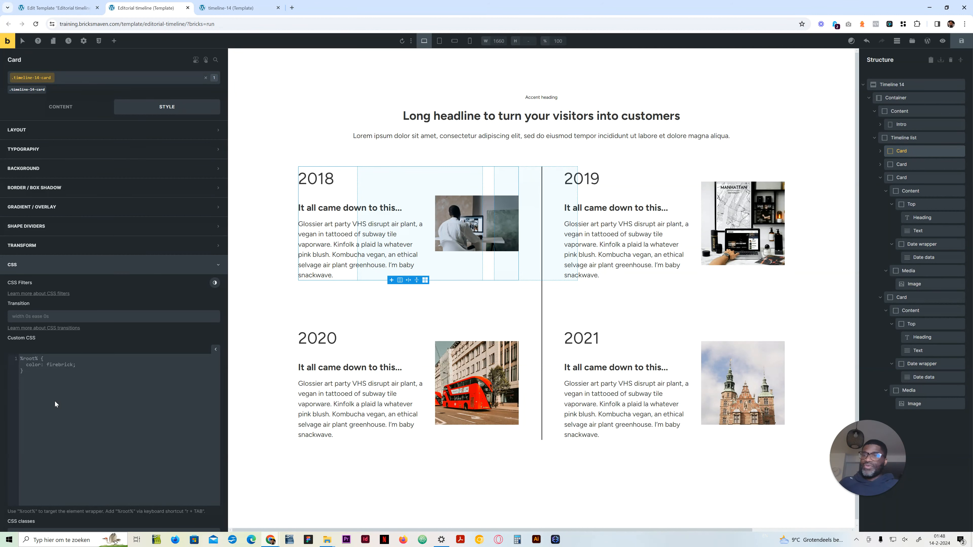
text(r)
key(Tab)
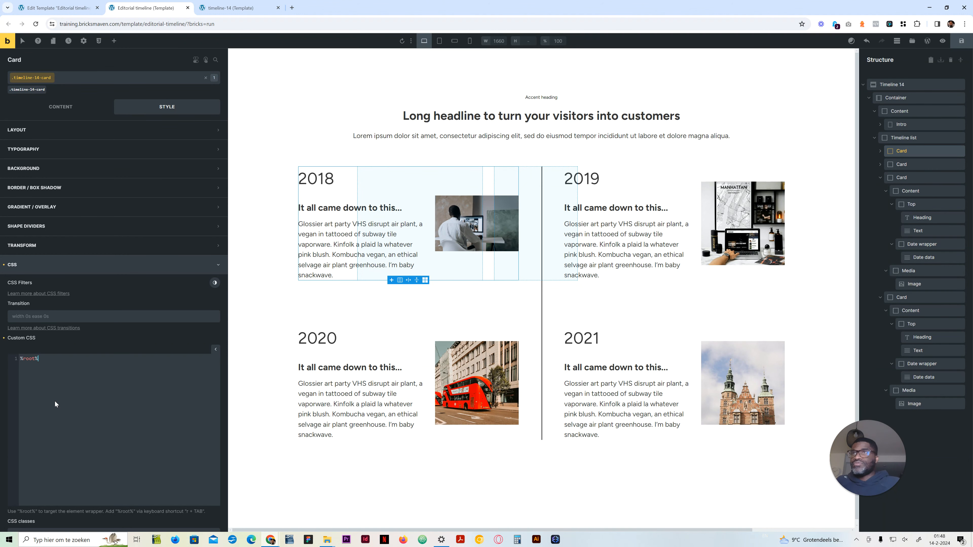
text(:)
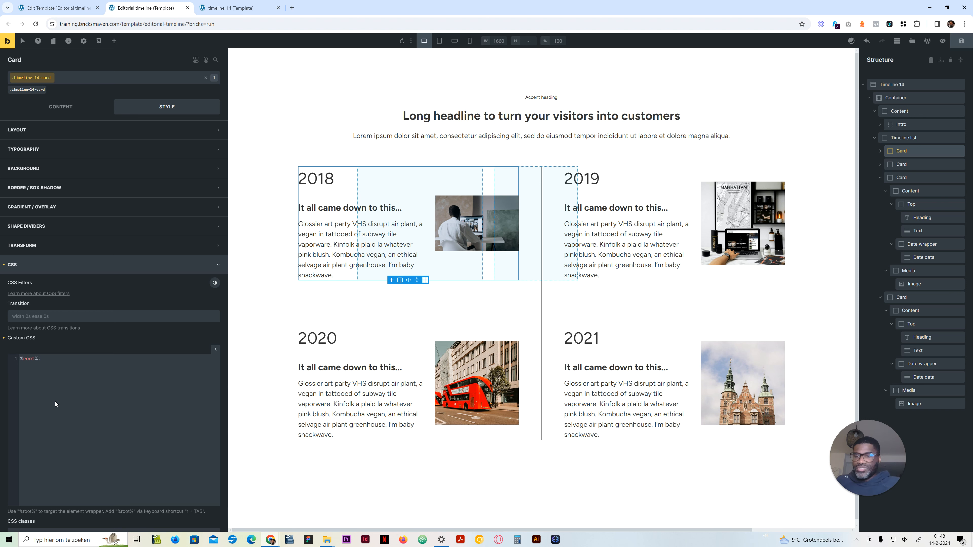
text(nth-chi)
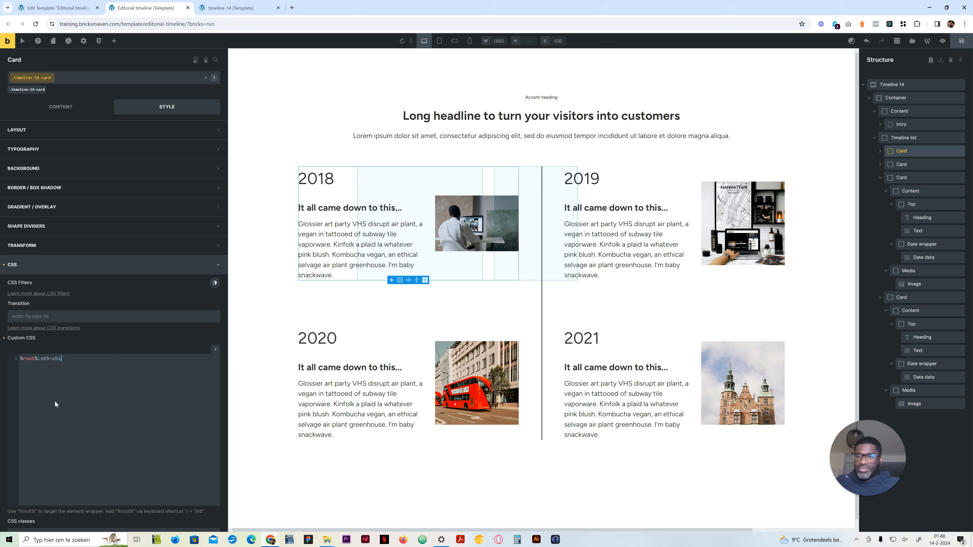
text(ld()
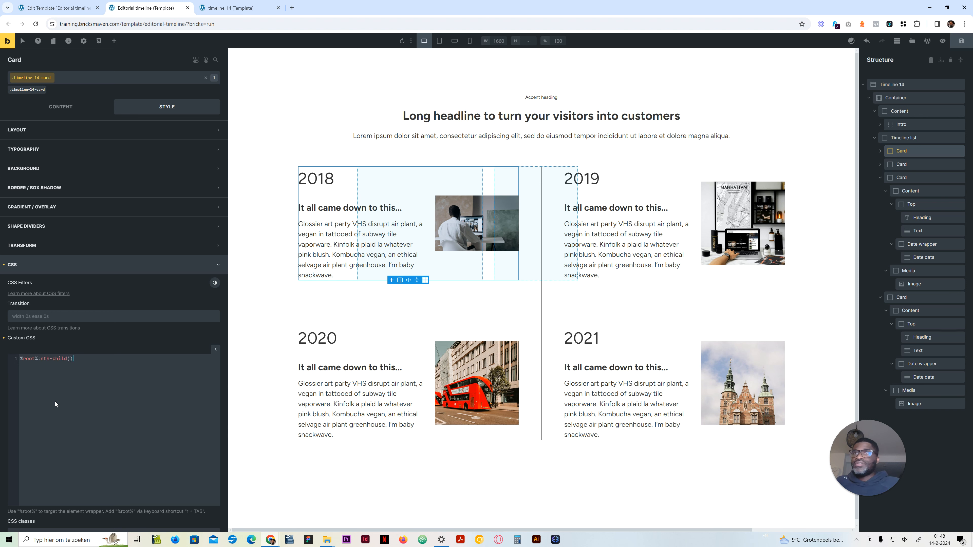
text(odd) {   )
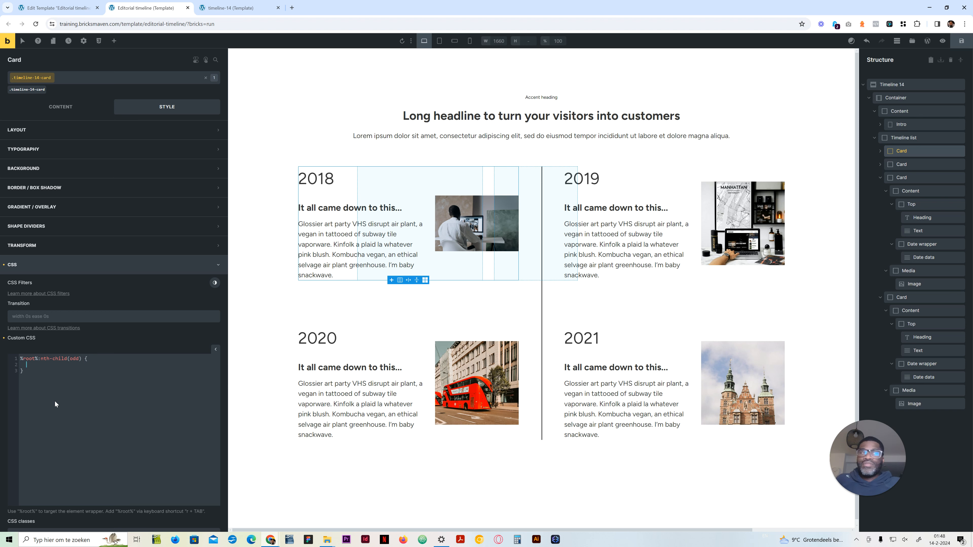
text(grid-co)
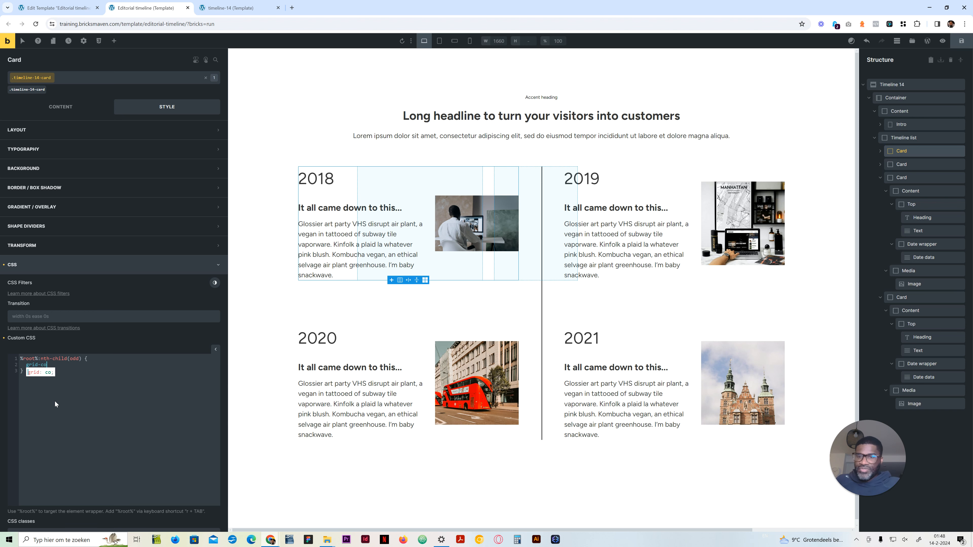
text(lumn: 2)
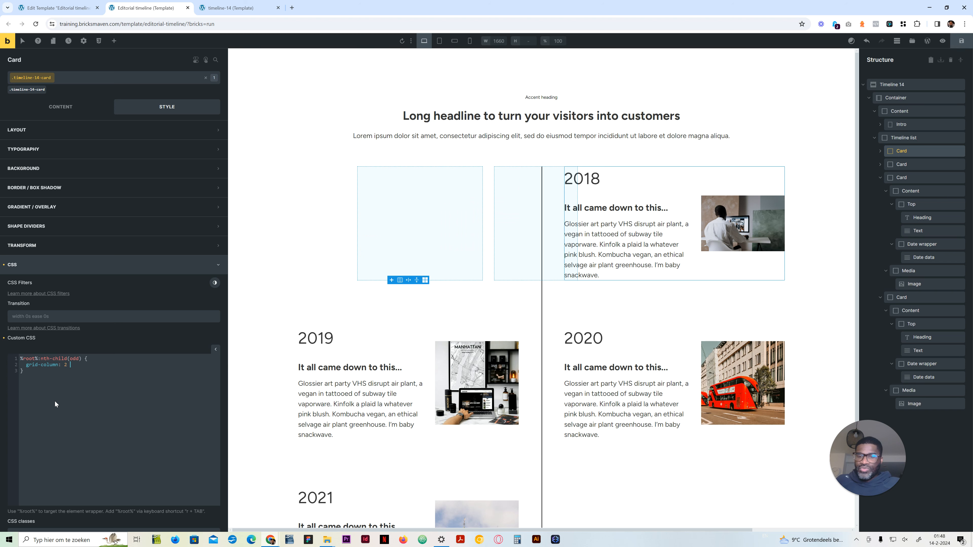
Step: Declare grid-column: 2 / -1; inside the odd-card rule
text(/ )
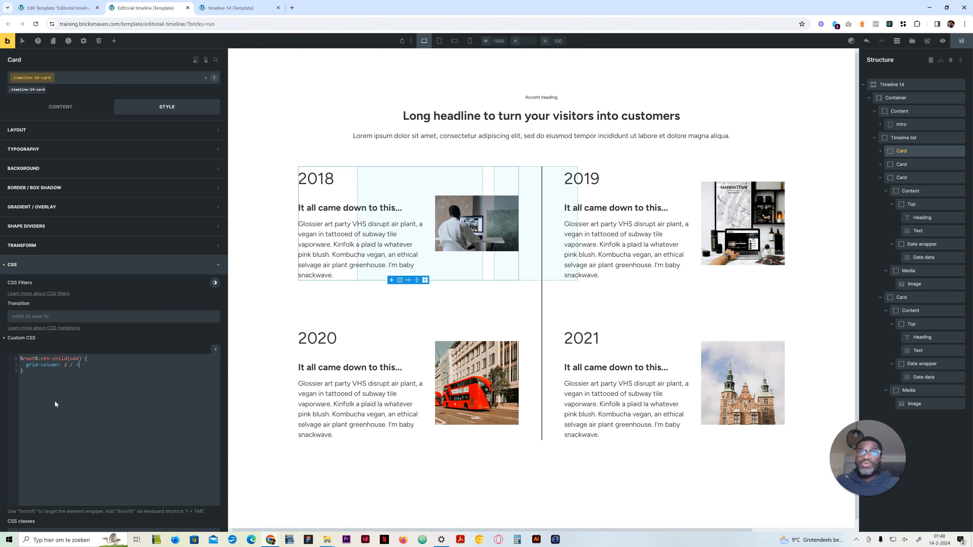
text(-1;)
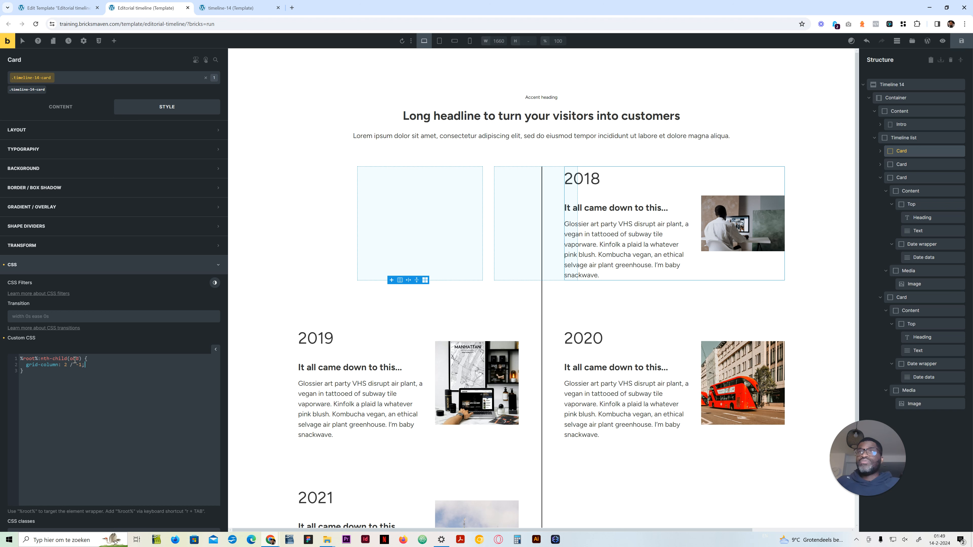
Step: Duplicate the odd-card rule as %root%:nth-child(even) with grid-column: 1 / 2; and check the card placement in the preview
click(56, 372)
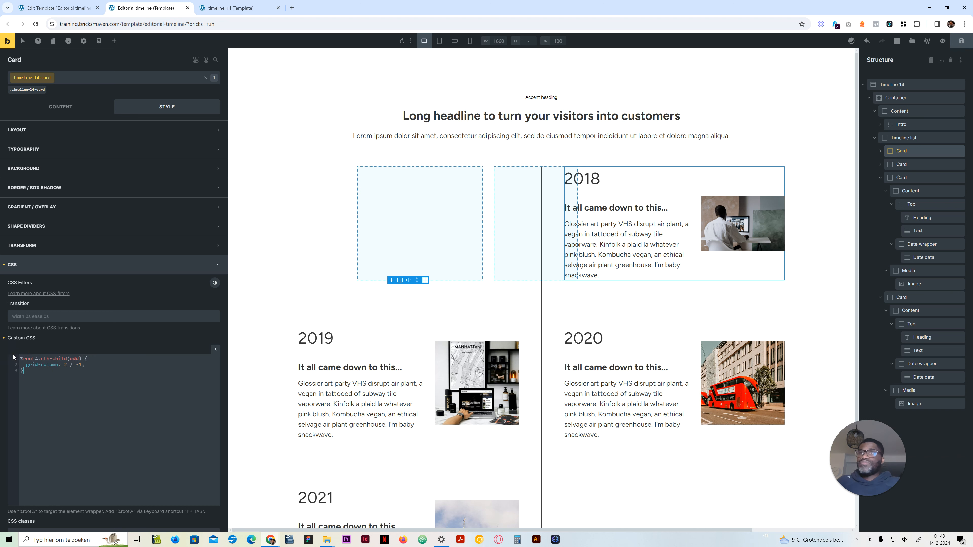
text(%root%:nth-child(odd) {   grid-column: 2 / -1; })
double_click(73, 383)
text(even)
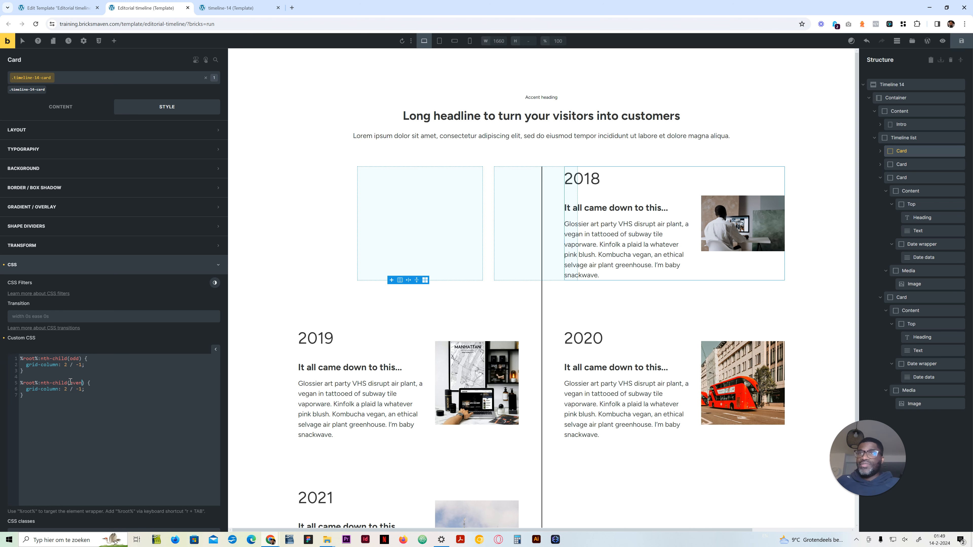
double_click(66, 388)
text(1)
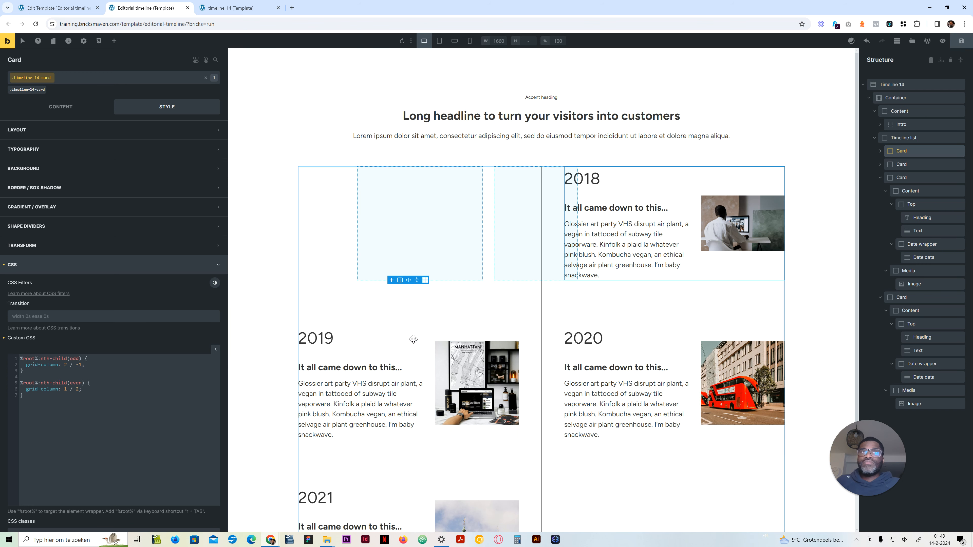
scroll(413, 339, down, 3)
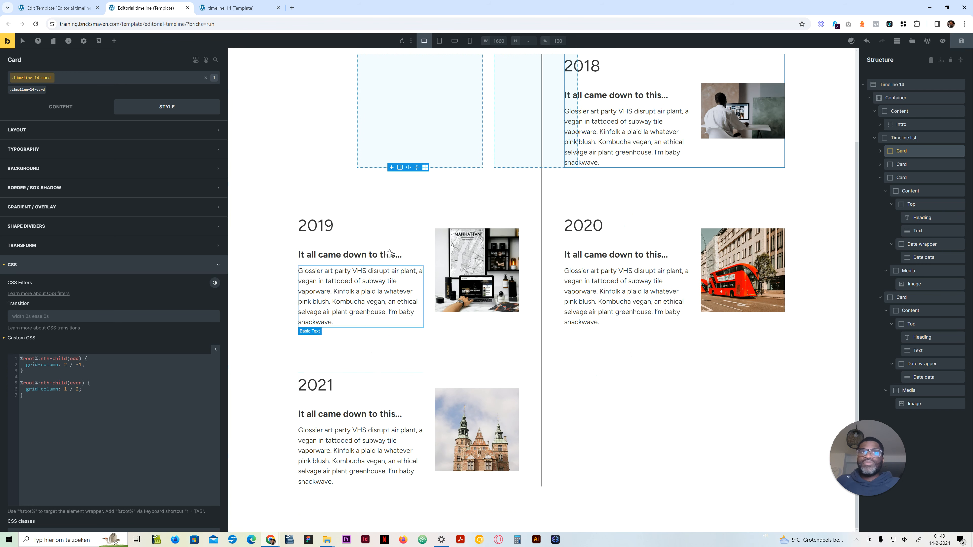
scroll(494, 213, up, 3)
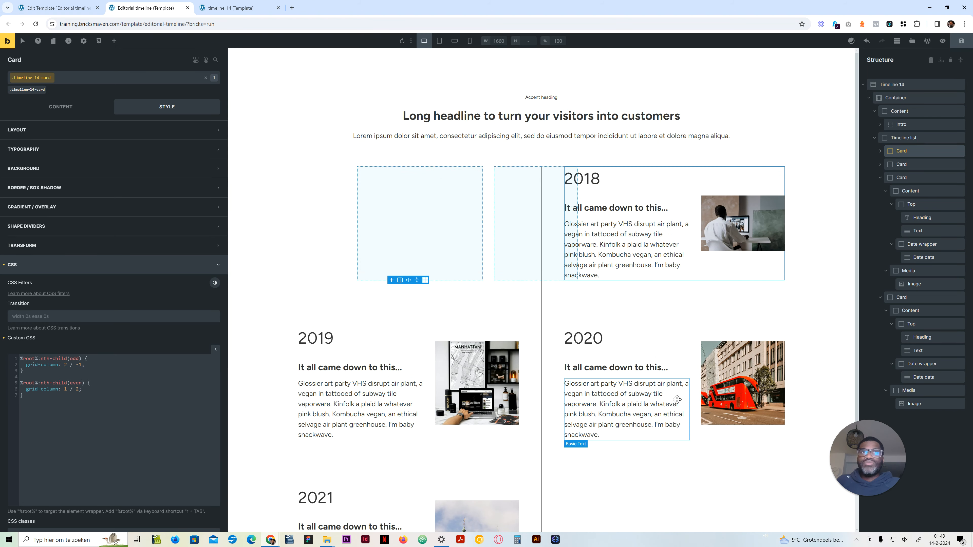
scroll(638, 365, down, 3)
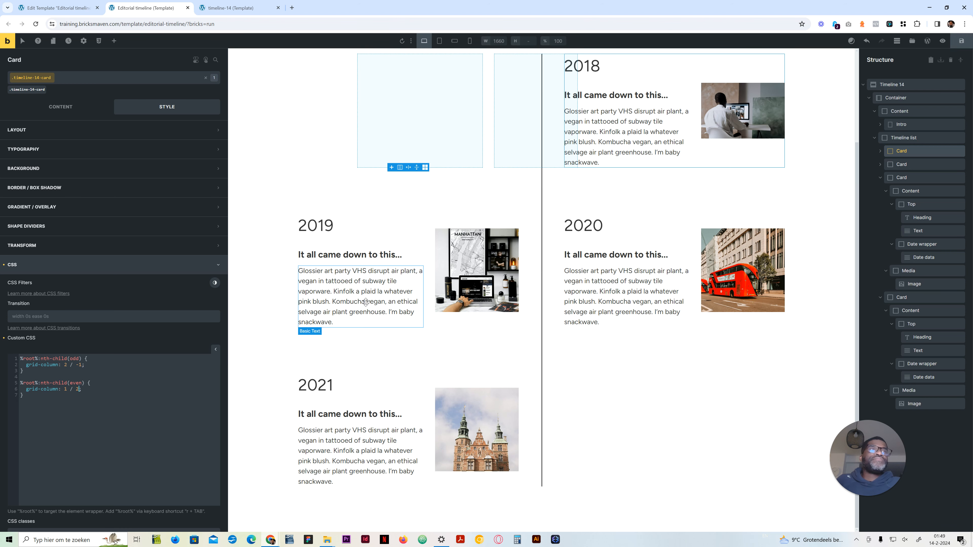
scroll(409, 308, up, 3)
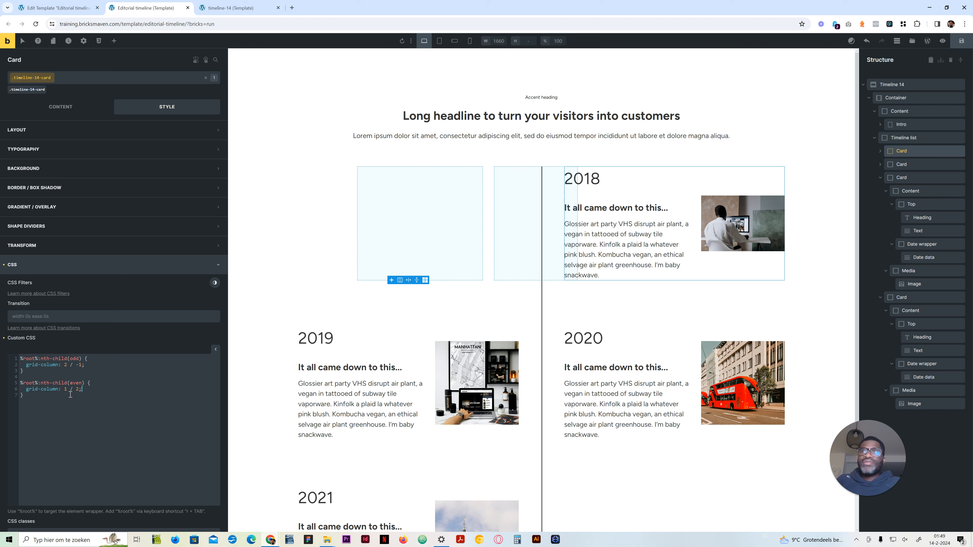
Step: Duplicate the even-card rule below, empty its declaration and append a second %root% to its selector
drag(24, 395, 16, 383)
key(ctrl+c)
key(Right)
key(Return)
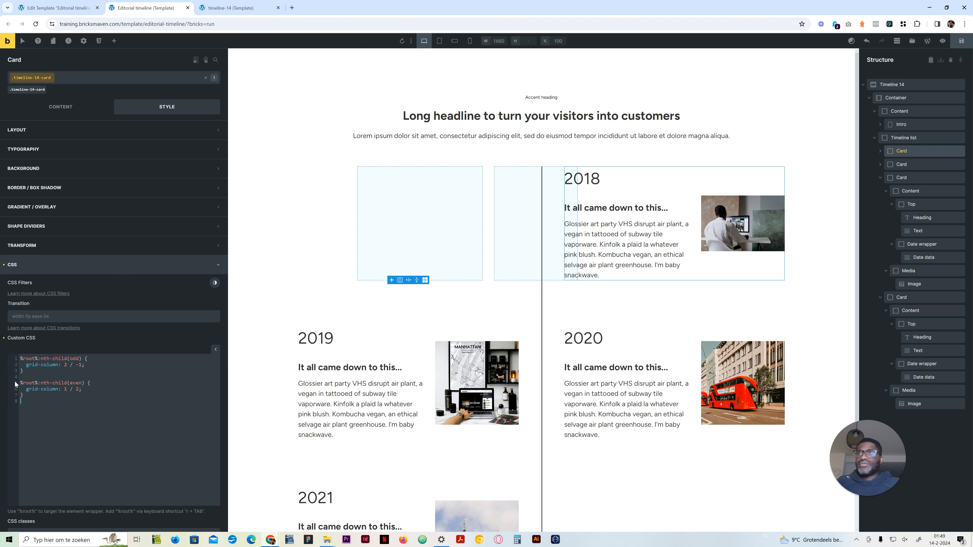
key(ctrl+v)
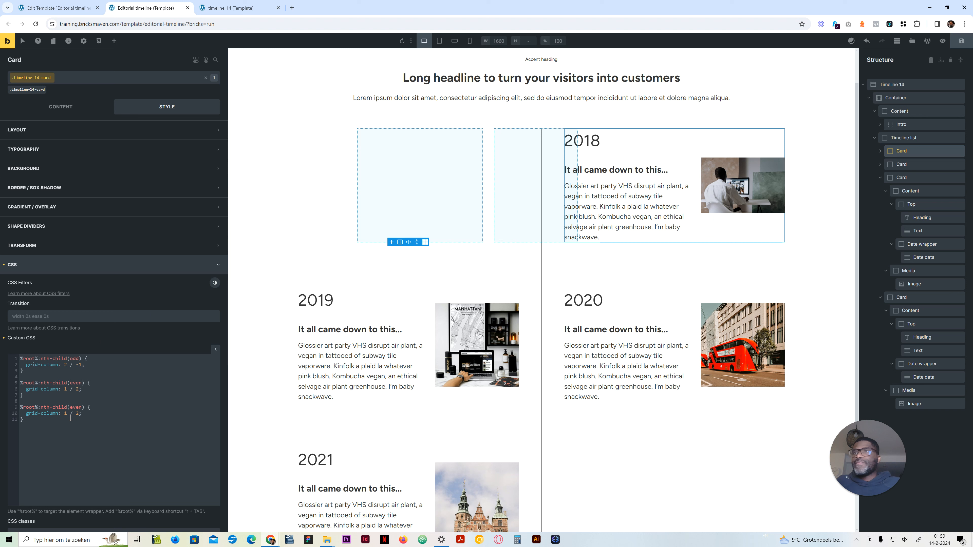
drag(83, 414, 26, 413)
key(BackSpace)
click(85, 407)
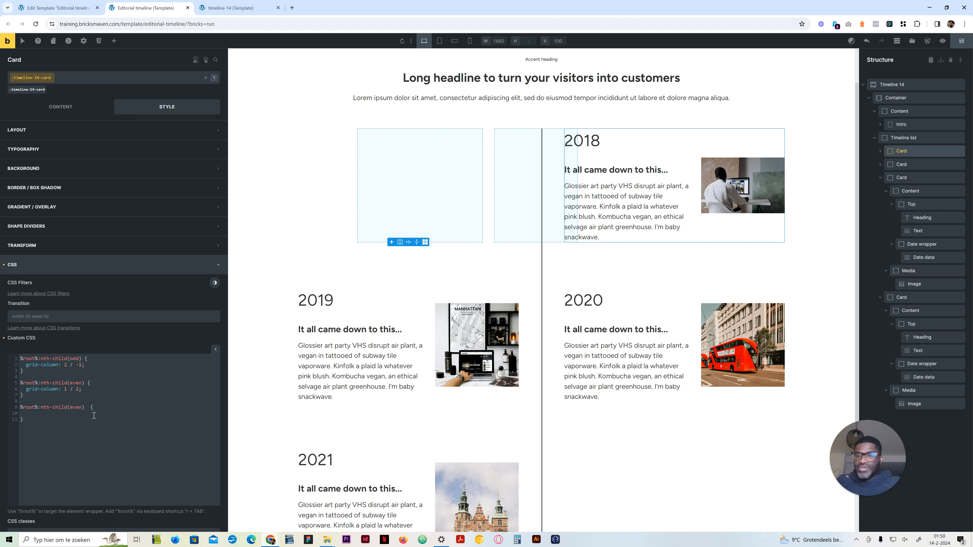
text(r)
key(Tab)
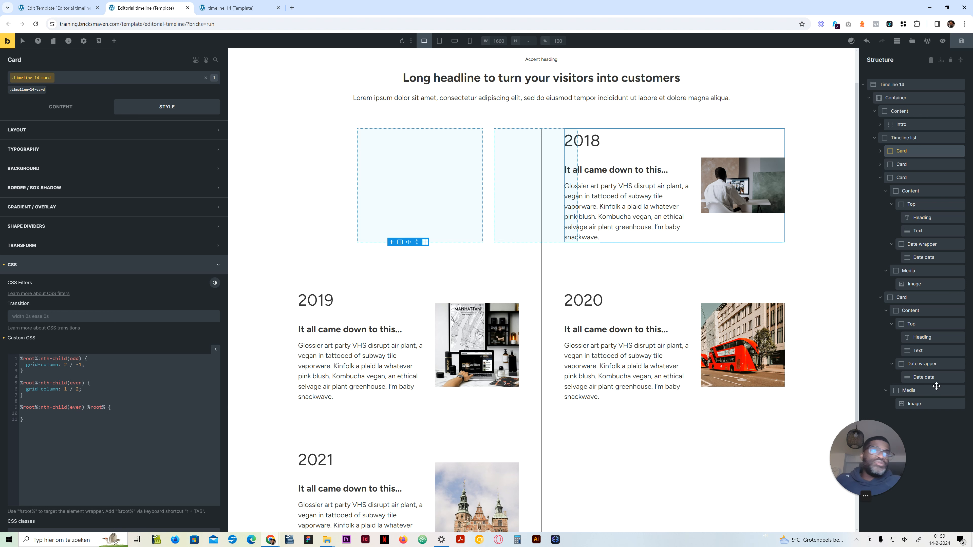
Step: Check the Media element's class and complete the copied selector as %root%:nth-child(even) %root%__media
click(920, 390)
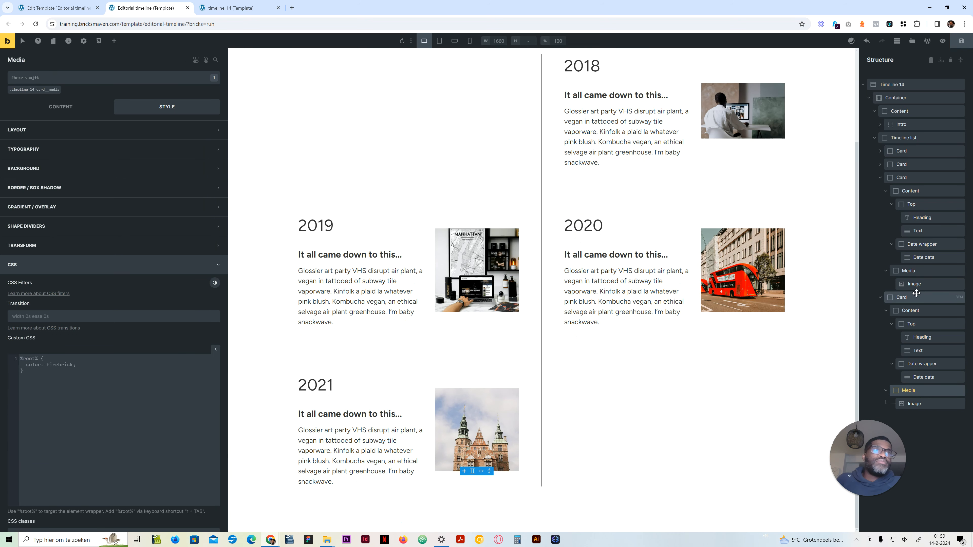
click(895, 151)
click(906, 165)
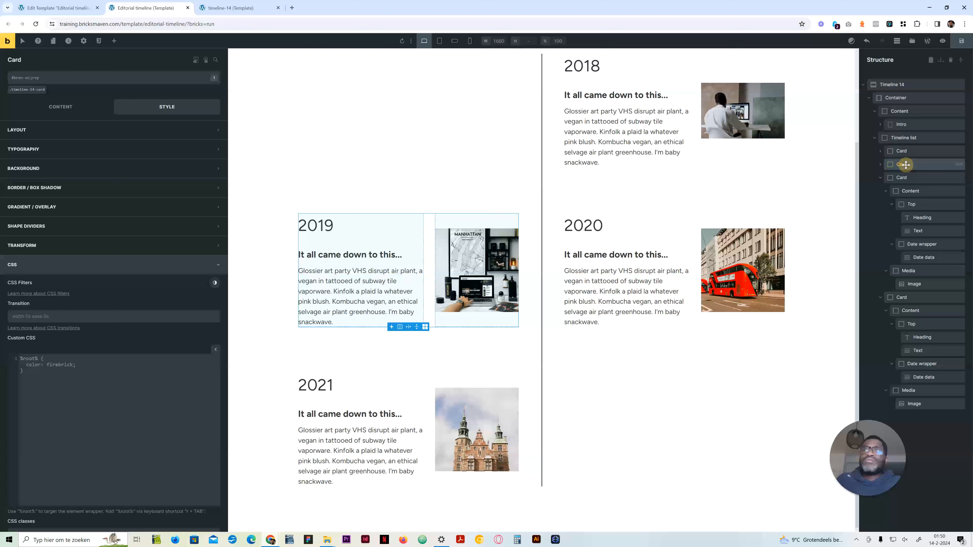
click(904, 151)
click(94, 399)
click(108, 407)
text(__media)
Step: Declare order:-1; in the even-card media rule and review the cards in the preview
key(End)
key(Return)
text(ordeR:)
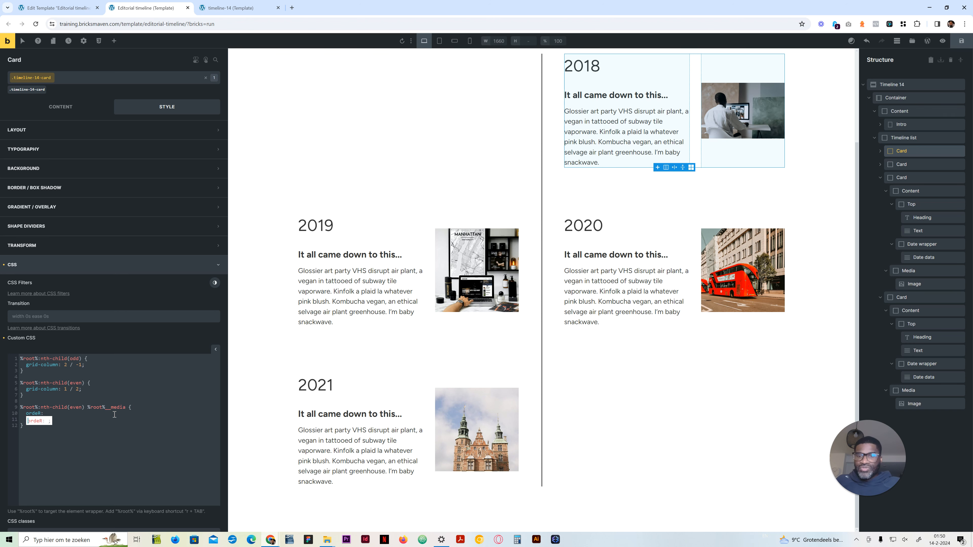
text(-1)
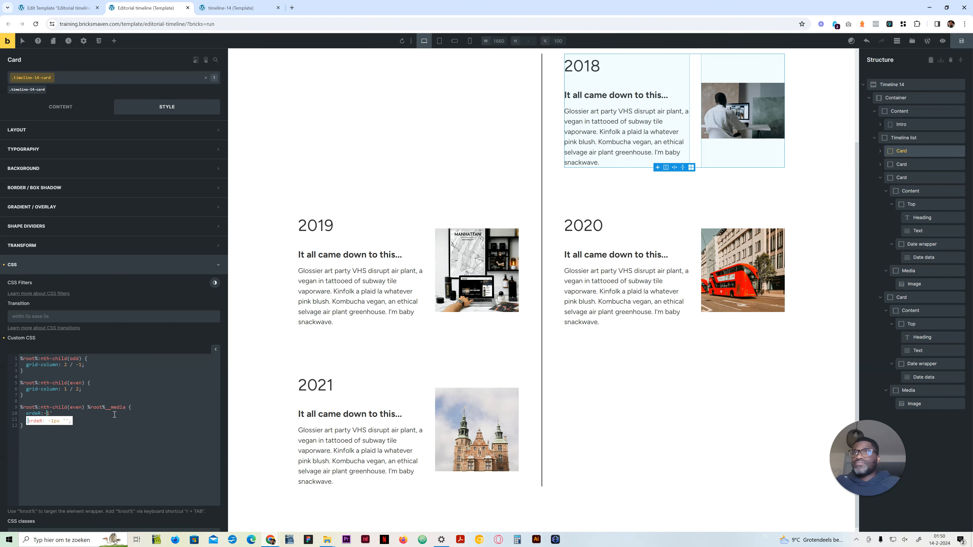
text(;)
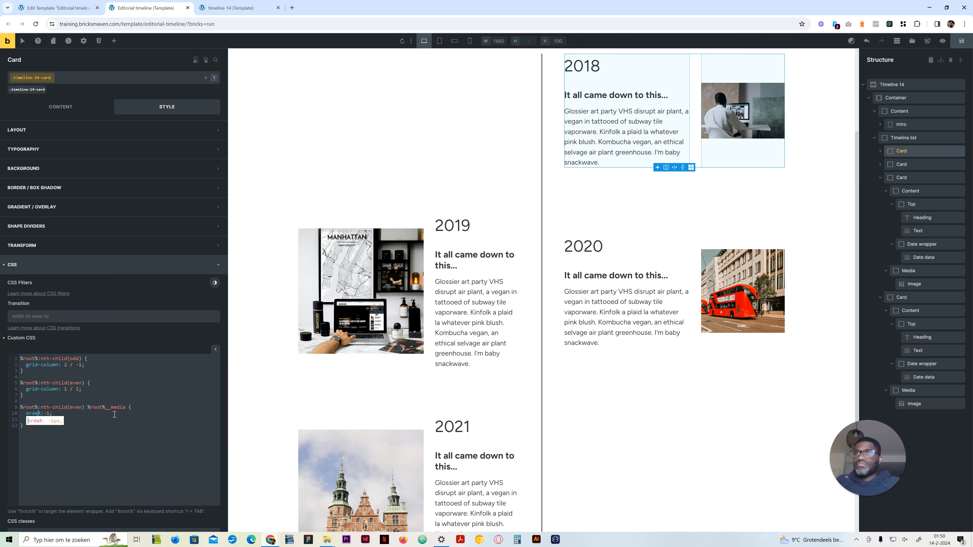
key(BackSpace)
text(r)
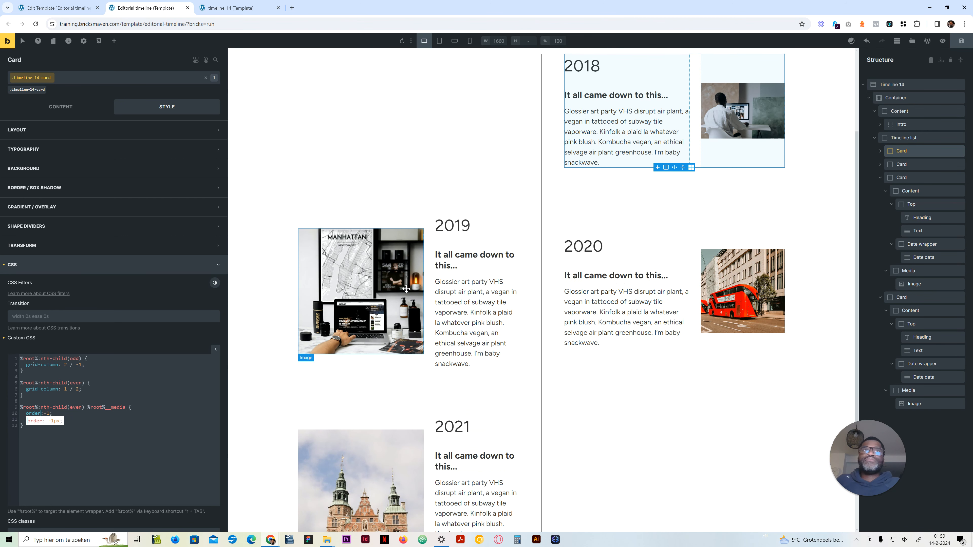
scroll(383, 296, down, 2)
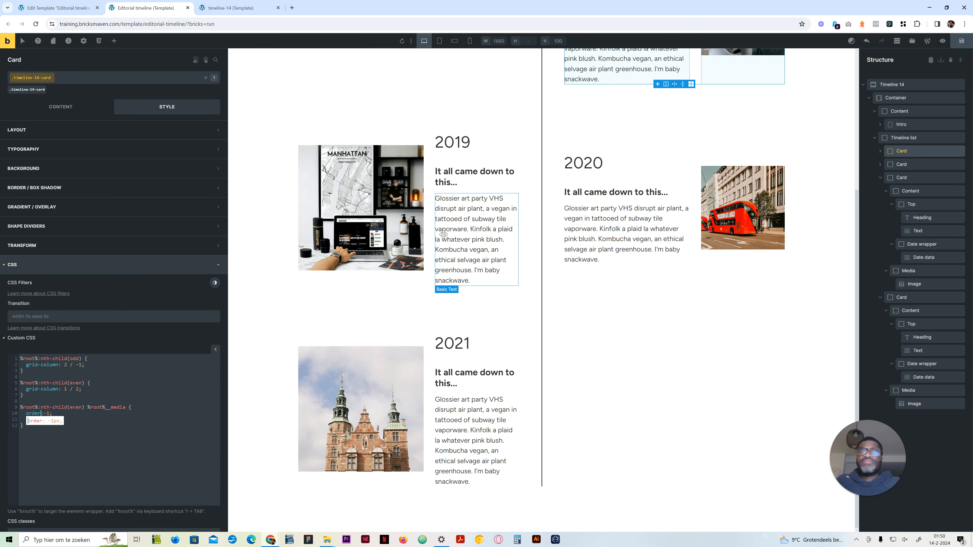
click(71, 412)
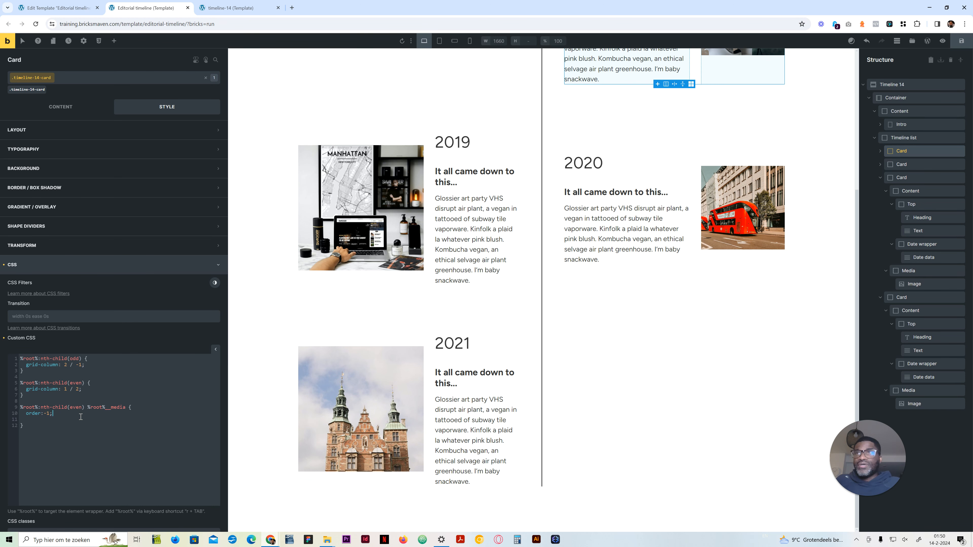
Step: Remove the blank line from the even-card media rule and open a new line above grid-column in the even-card rule
click(19, 419)
click(92, 385)
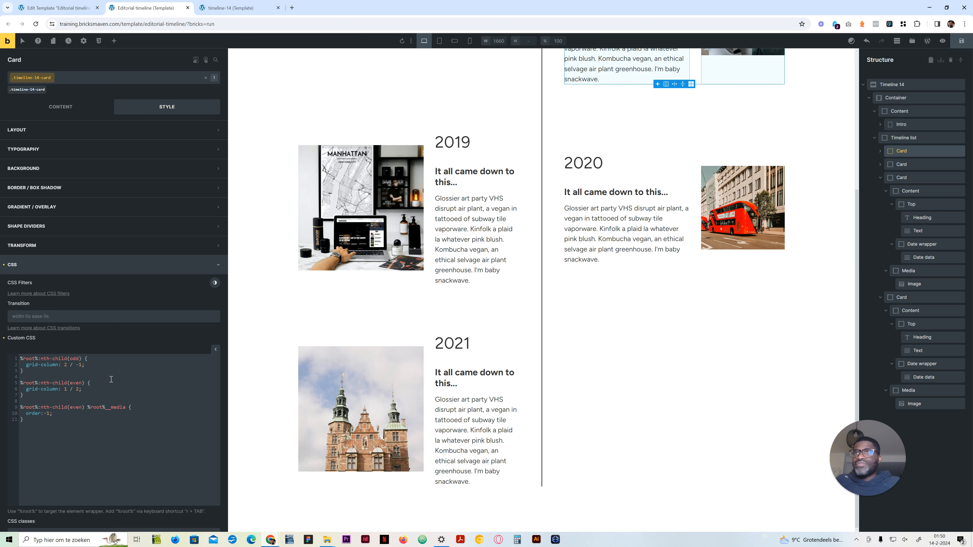
key(Home)
key(Return)
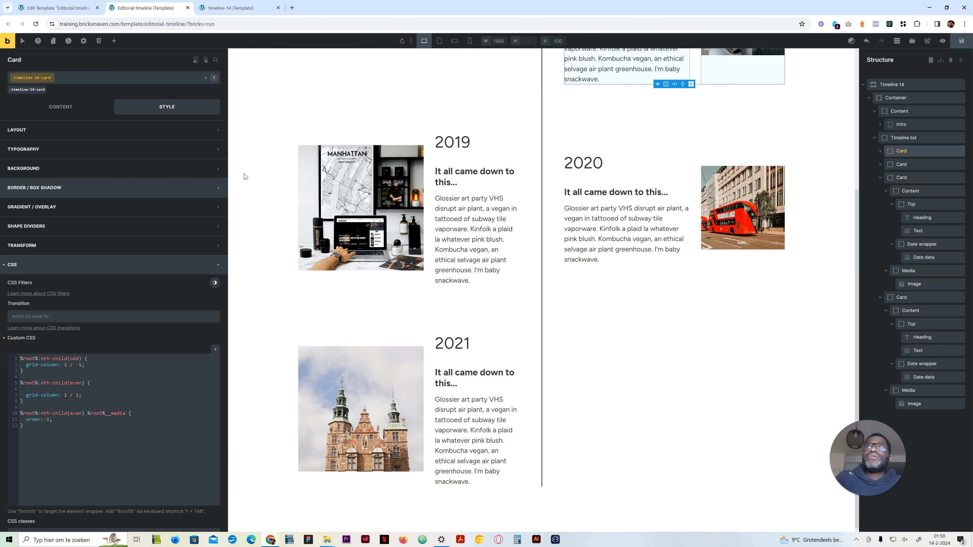
Step: Check the Card's grid template columns value and return to the empty line in the even-card rule of its custom CSS
click(880, 151)
click(56, 107)
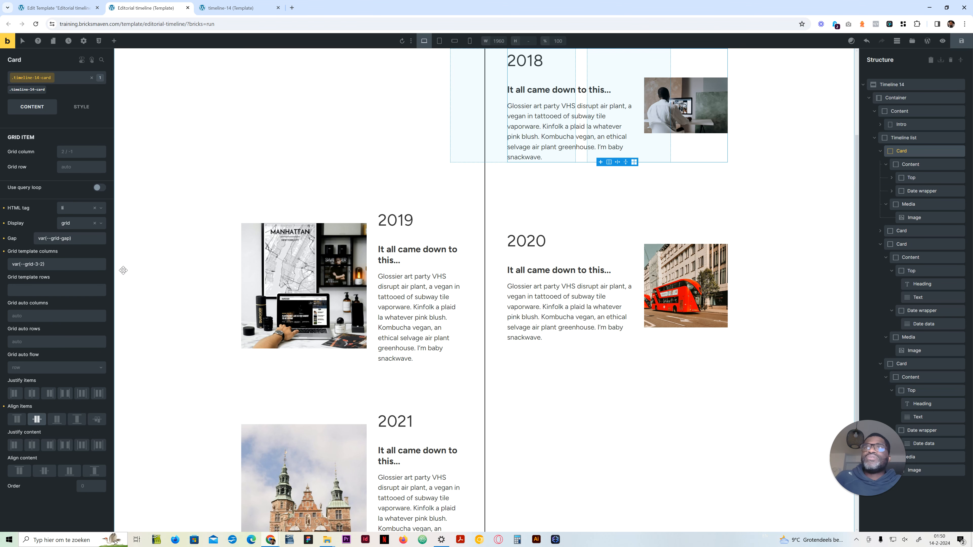
click(46, 263)
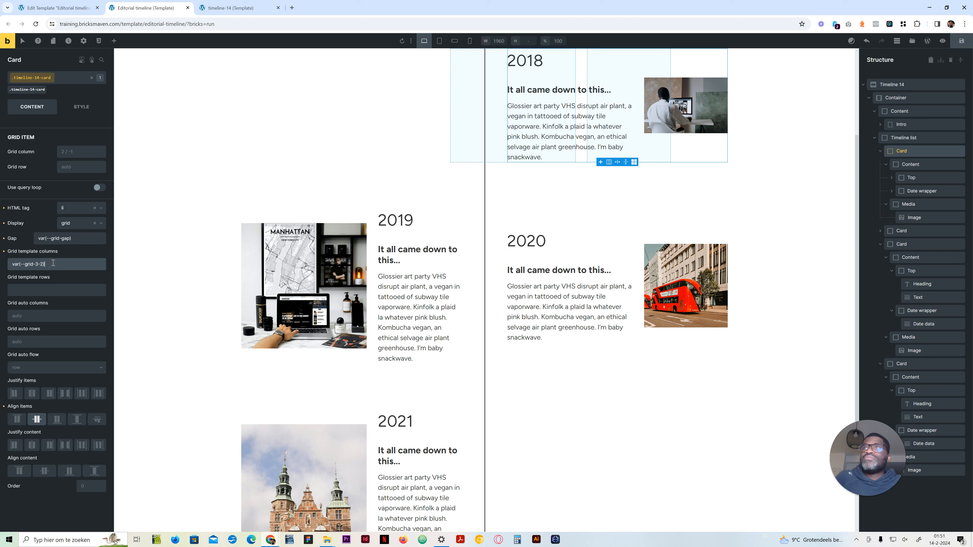
drag(52, 263, 10, 264)
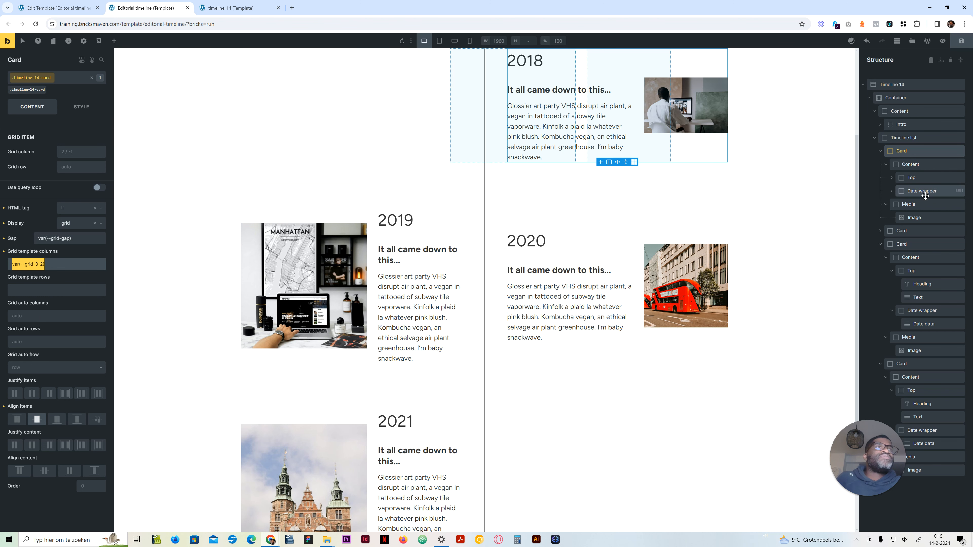
click(81, 106)
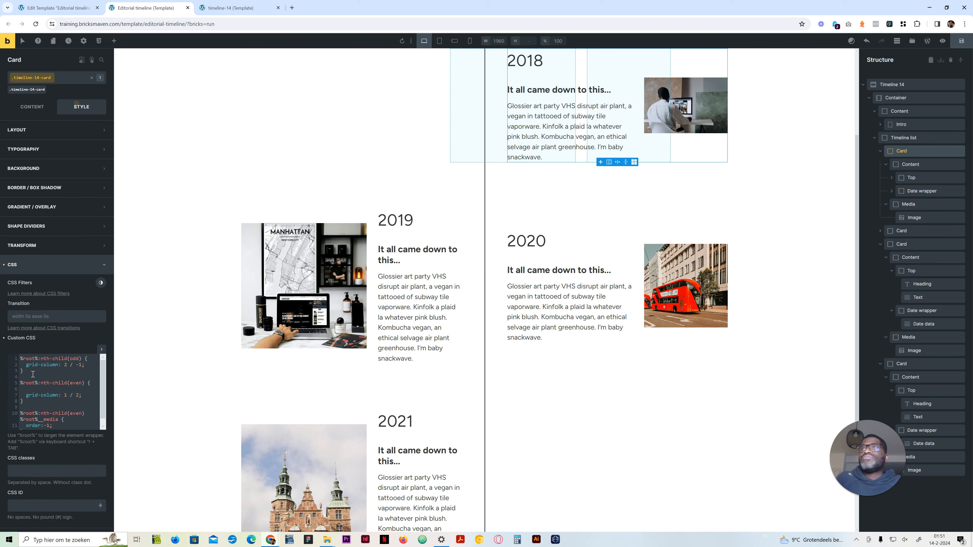
click(50, 405)
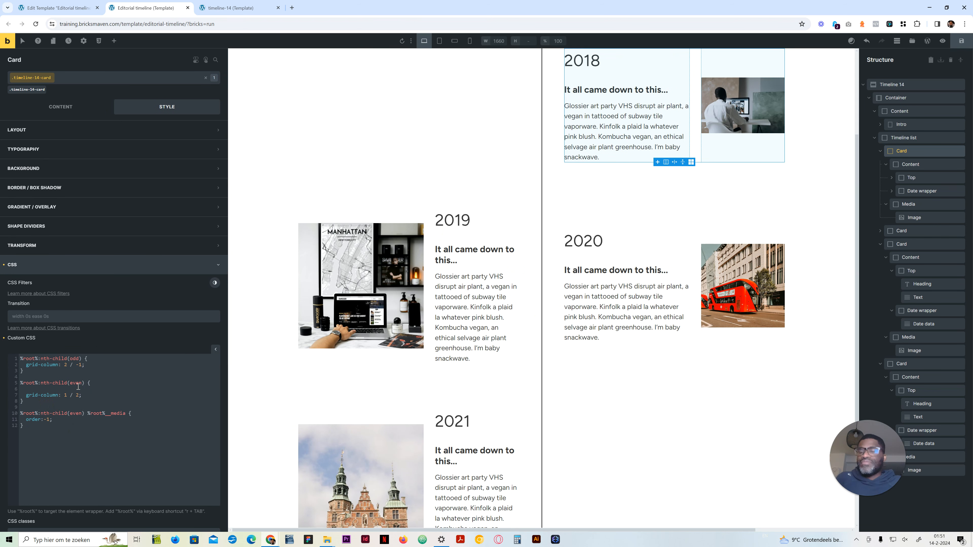
Step: Declare grid-template-columns: var(--grid-2-3); in the even-card rule
text(grid-t)
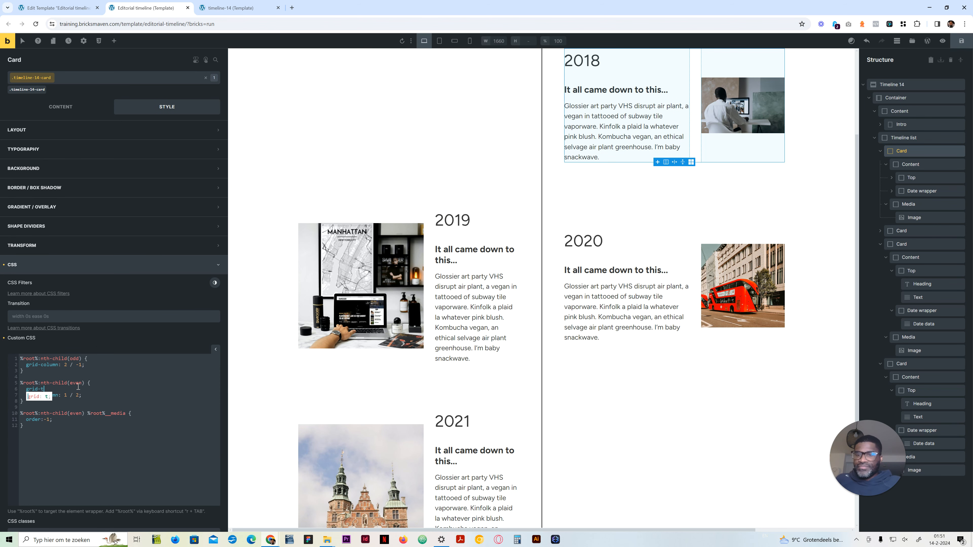
text(emplate-columns:)
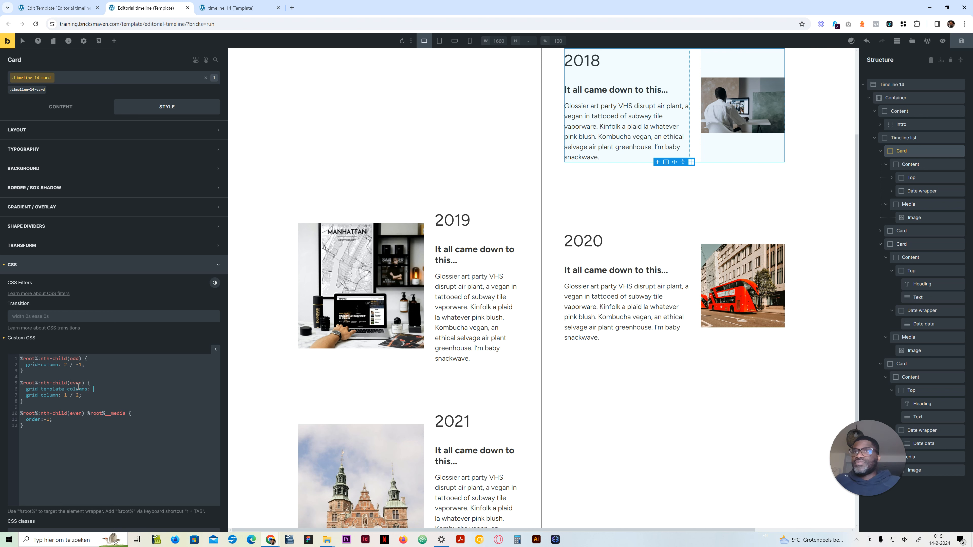
key(BackSpace)
key(BackSpace)
key(BackSpace)
text(:)
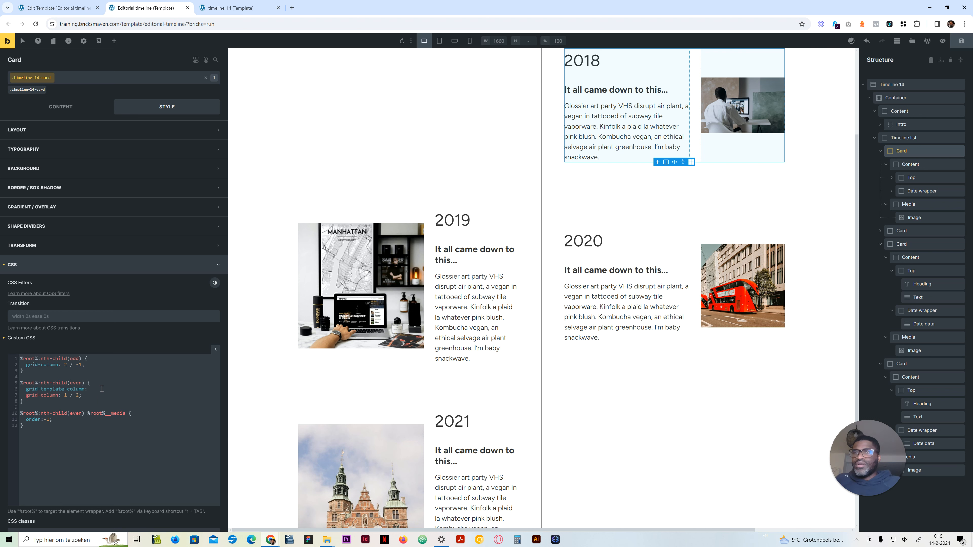
key(Left)
key(Left)
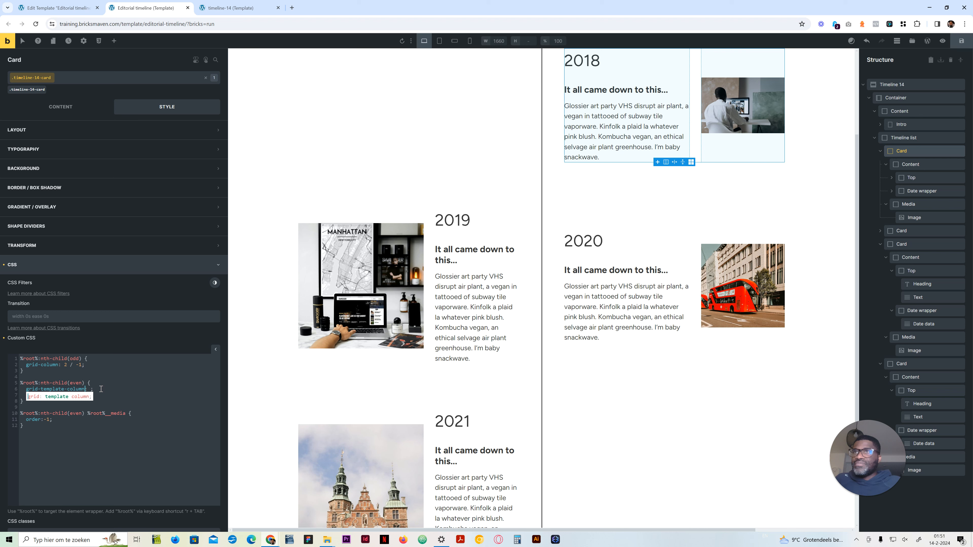
key(Right)
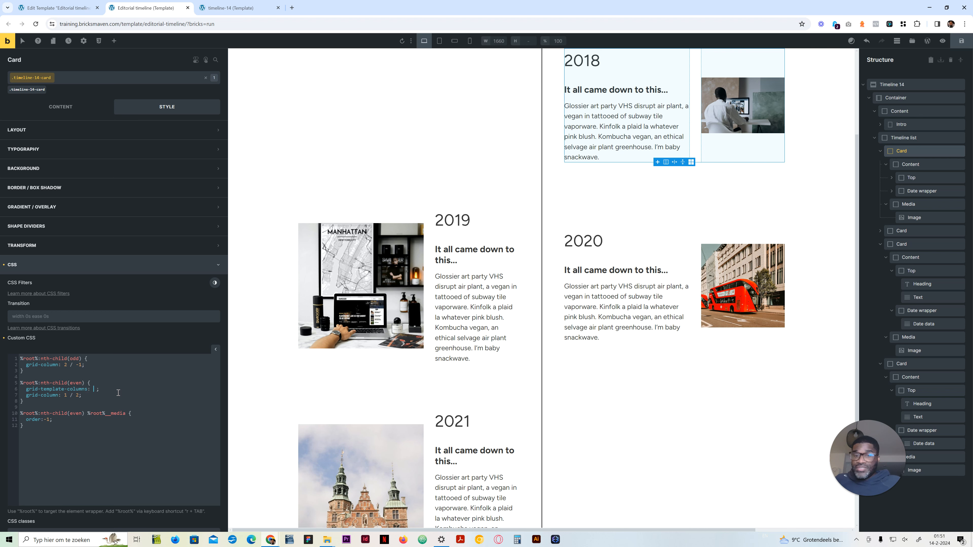
key(Delete)
key(Delete)
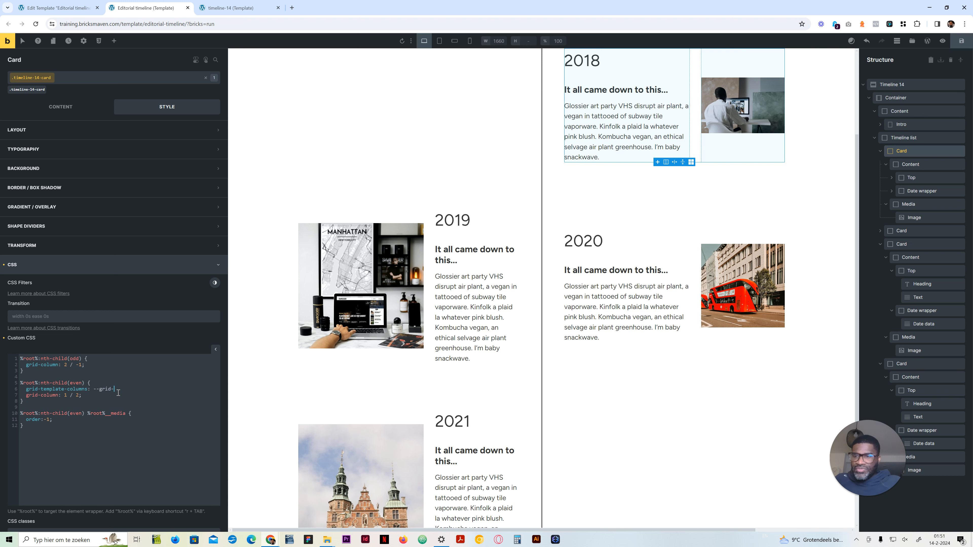
text(--grid-2-3)
key(Tab)
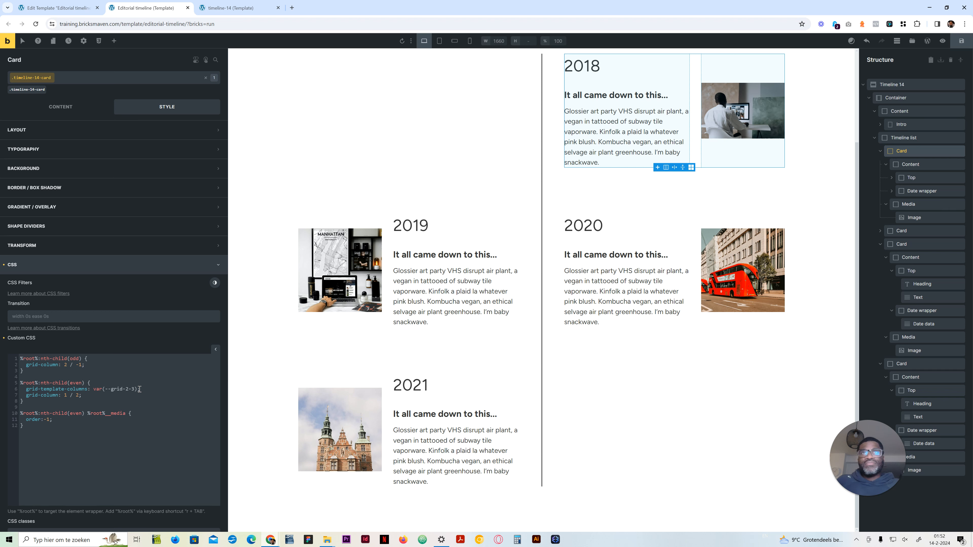
Step: Replace the even-card column template value with minmax(0, 2fr) minmax(0, 3fr)
drag(138, 389, 94, 391)
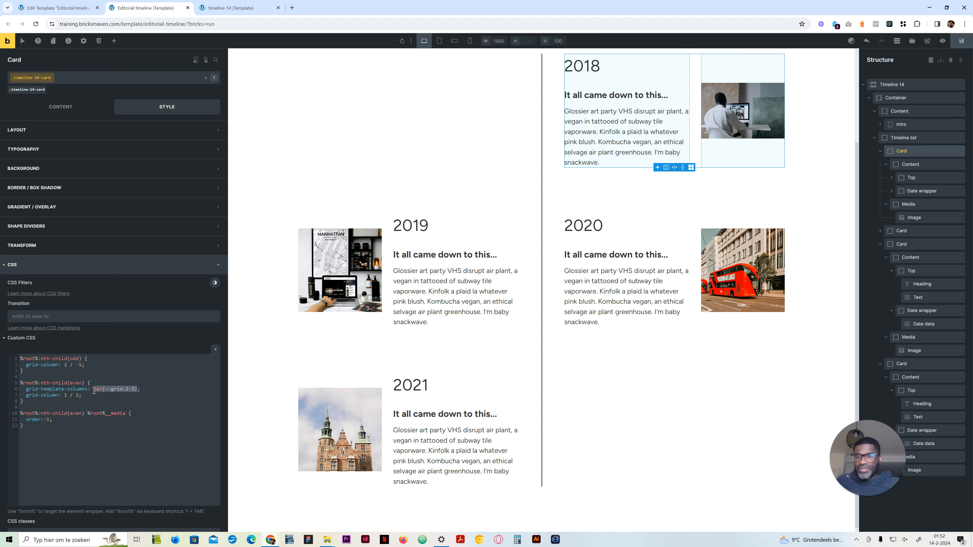
text(minmax()
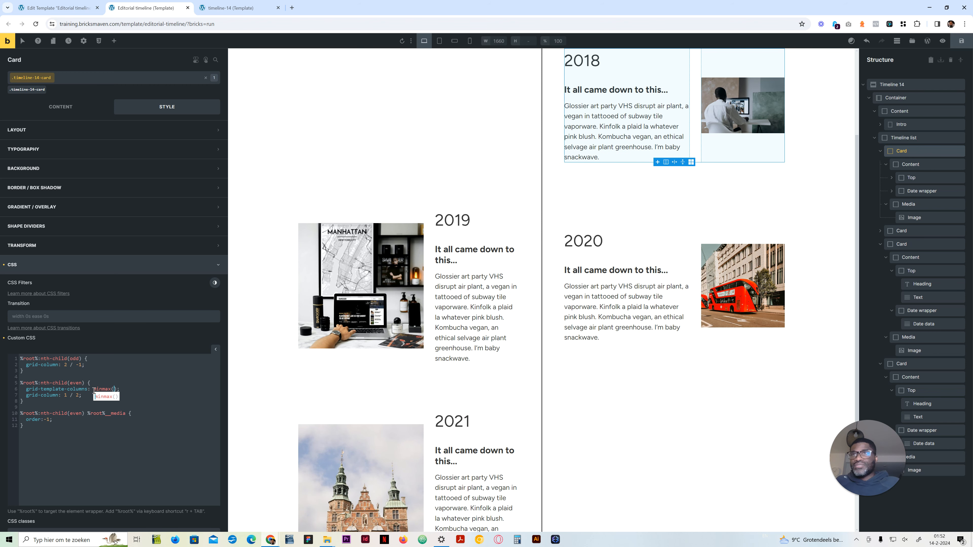
text(0, 1)
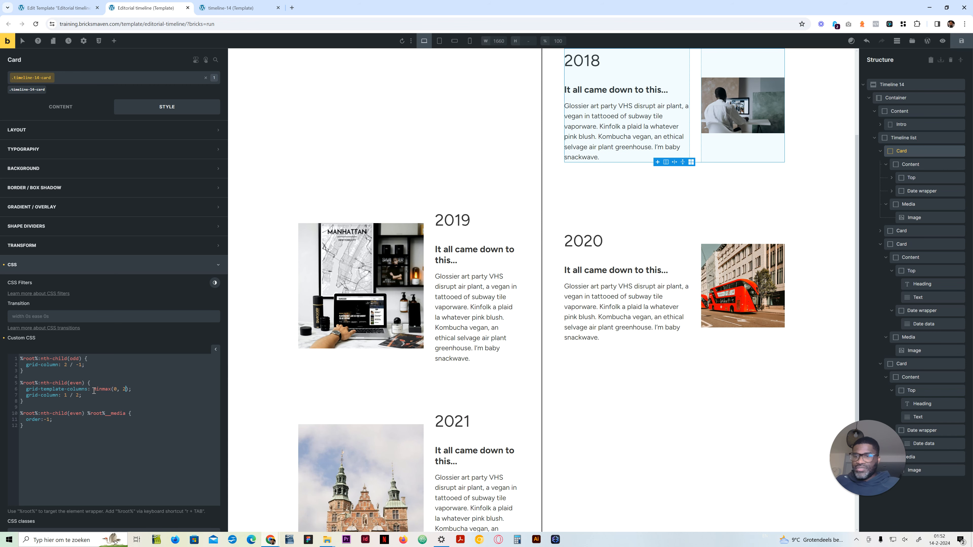
text(fr)
text( minmax()
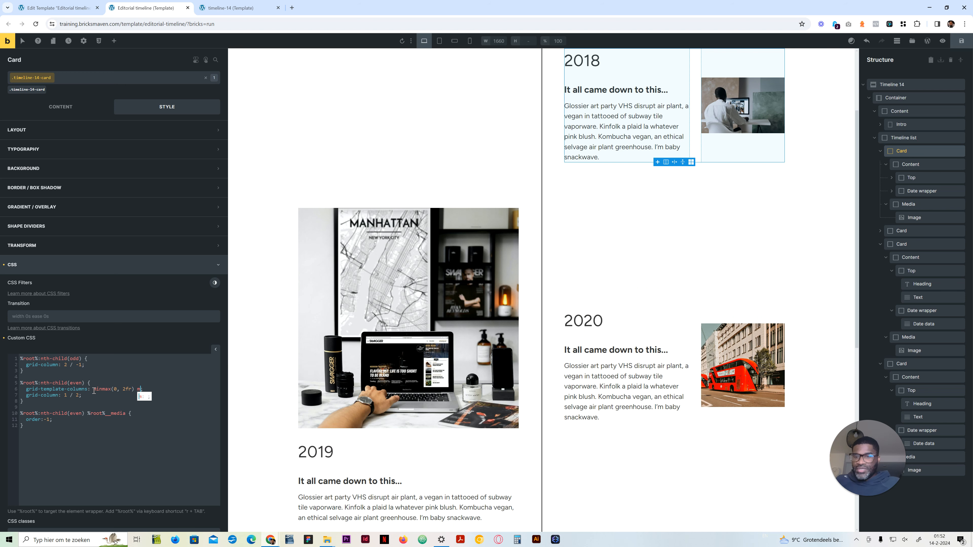
text(0, 3fr)
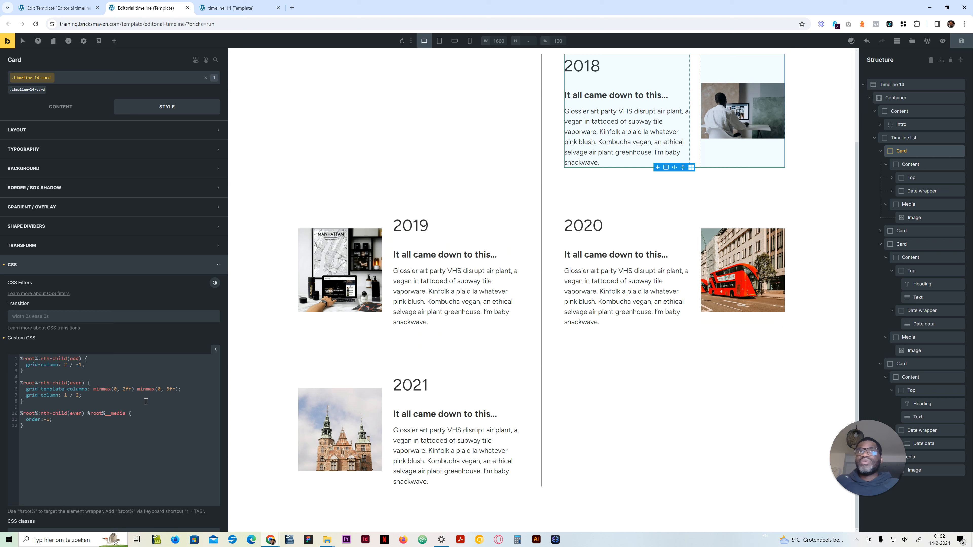
Step: Restore var(--grid-2-3) as the grid-template-columns value of the even-card rule
drag(178, 388, 94, 389)
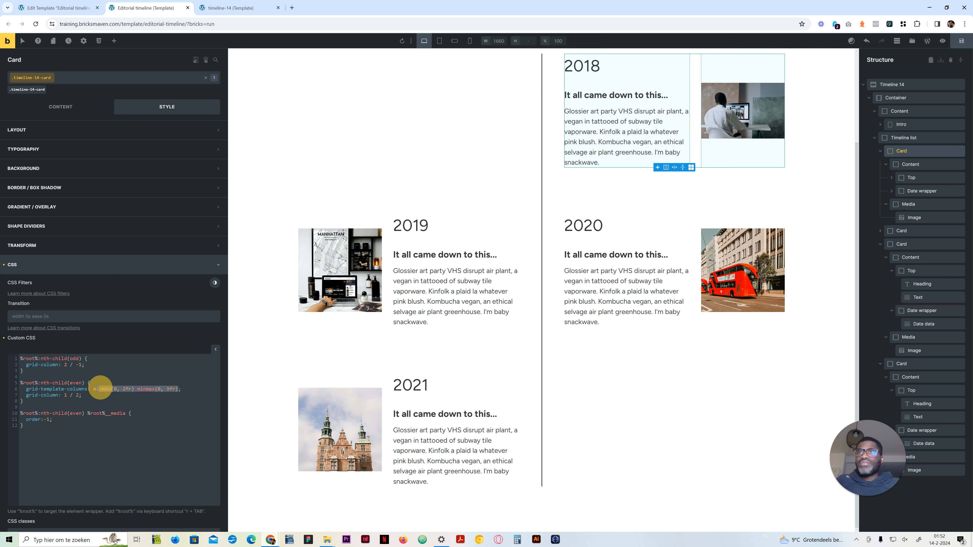
text(var(--grid-2-3))
click(120, 387)
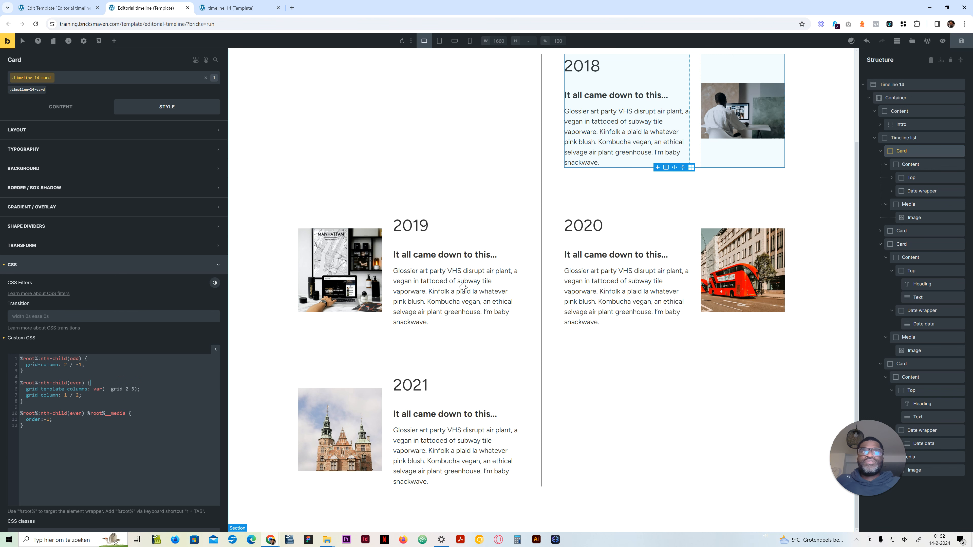
Step: Compare the card layout on the timeline-14 reference page with the editorial timeline preview in the builder
click(249, 11)
scroll(544, 156, down, 3)
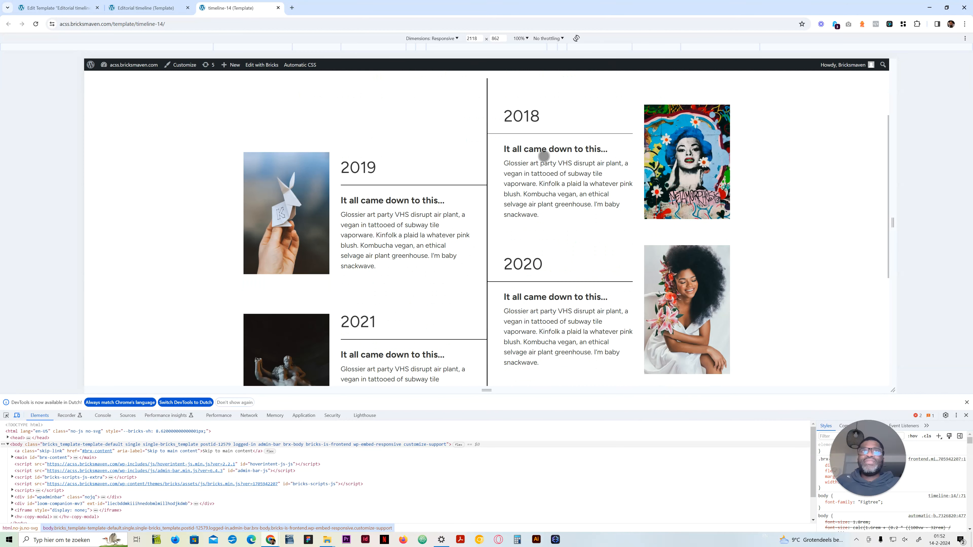
scroll(475, 105, down, 3)
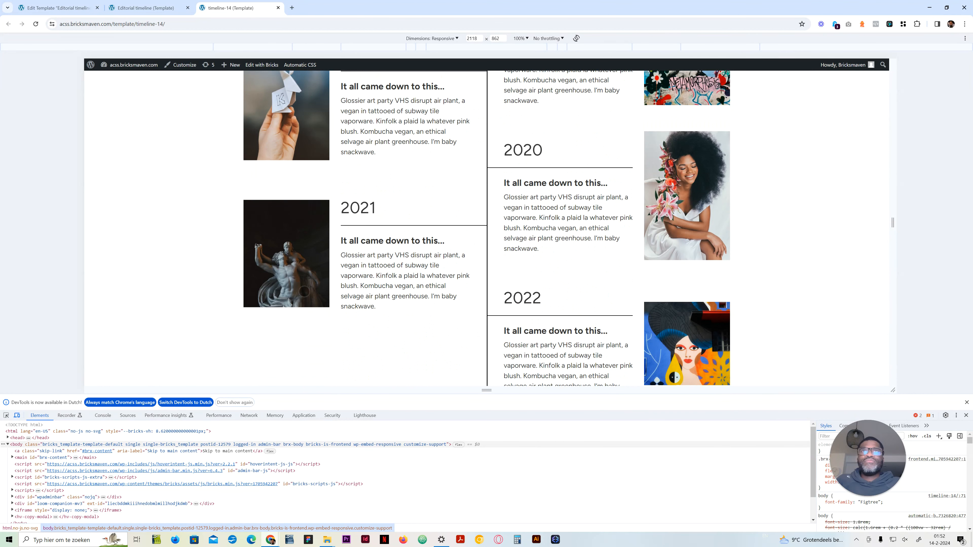
scroll(317, 279, up, 6)
click(150, 8)
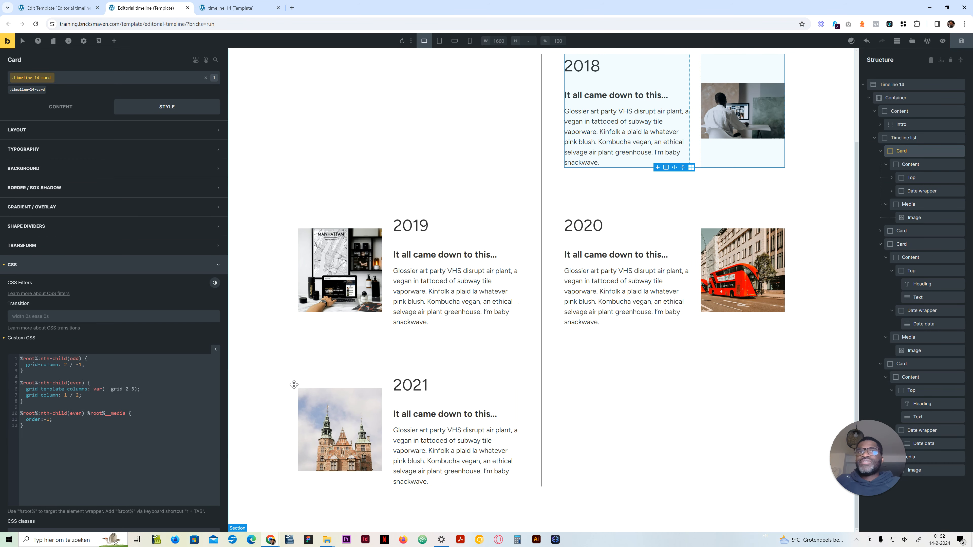
scroll(585, 332, up, 3)
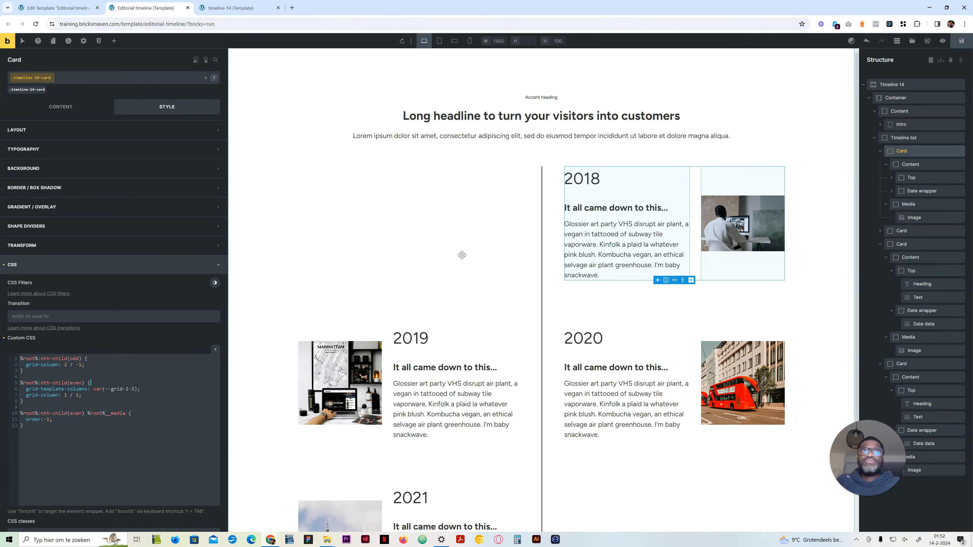
scroll(449, 390, down, 3)
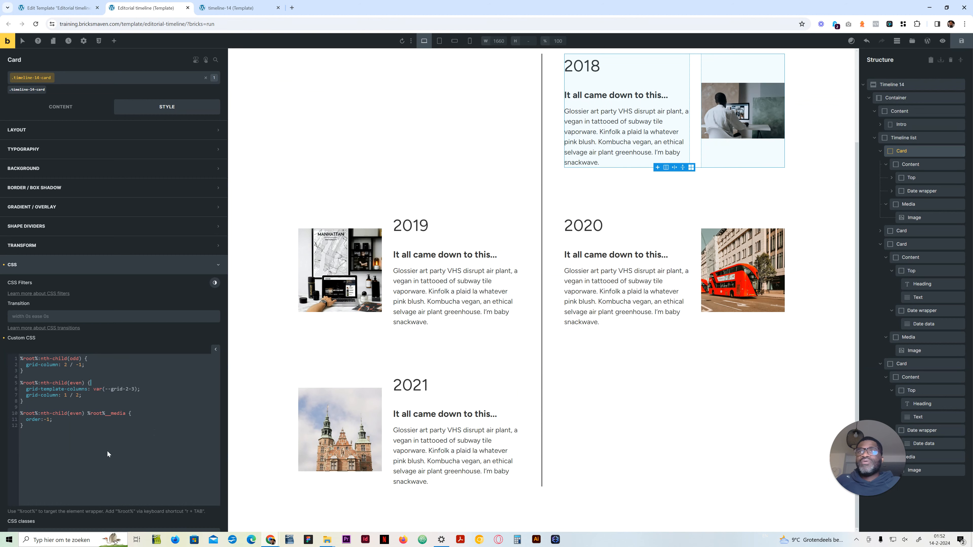
Step: Preview the timeline at the tablet portrait, mobile landscape and mobile portrait breakpoints and return to the desktop breakpoint
click(438, 41)
click(455, 40)
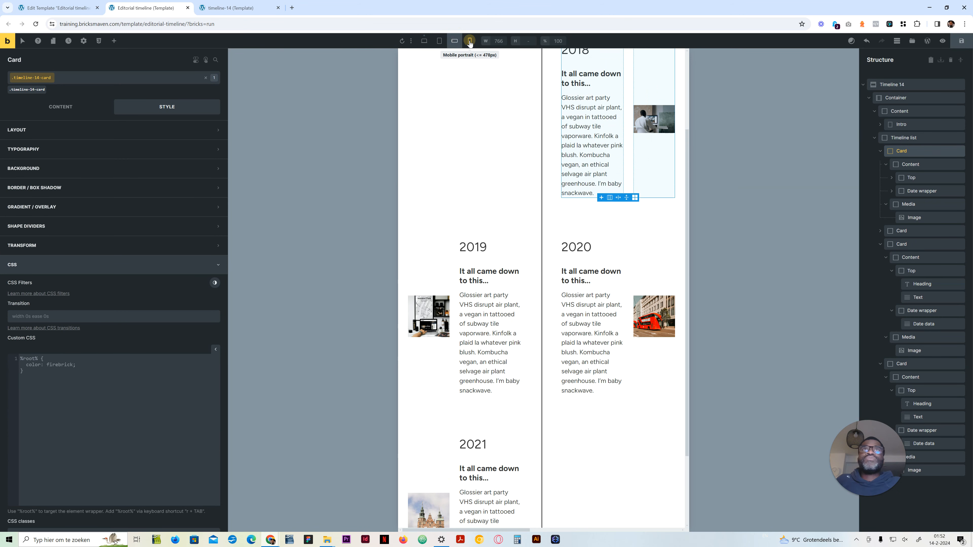
click(470, 41)
click(425, 42)
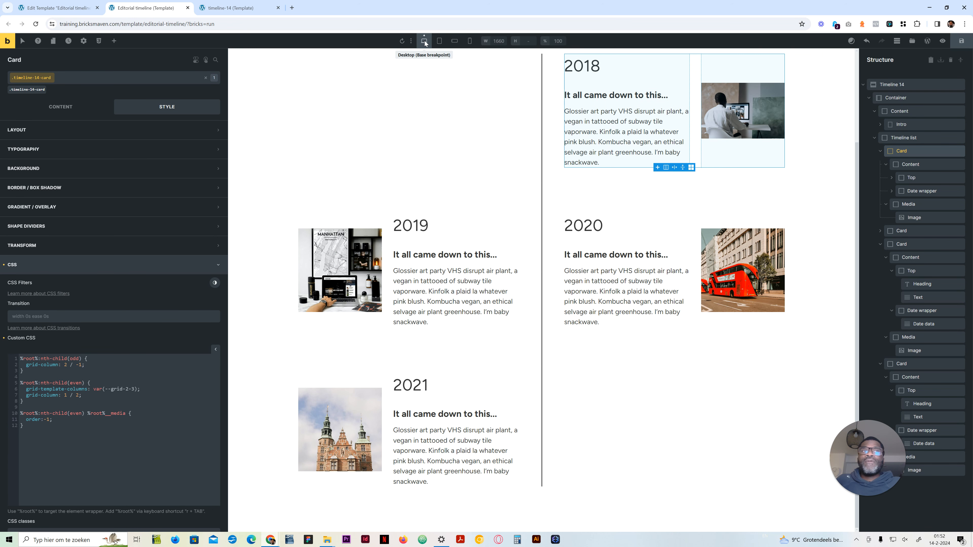
Step: Insert blank lines after the last rule and between the odd-card and even-card rules in the Card's custom CSS
click(82, 395)
click(73, 425)
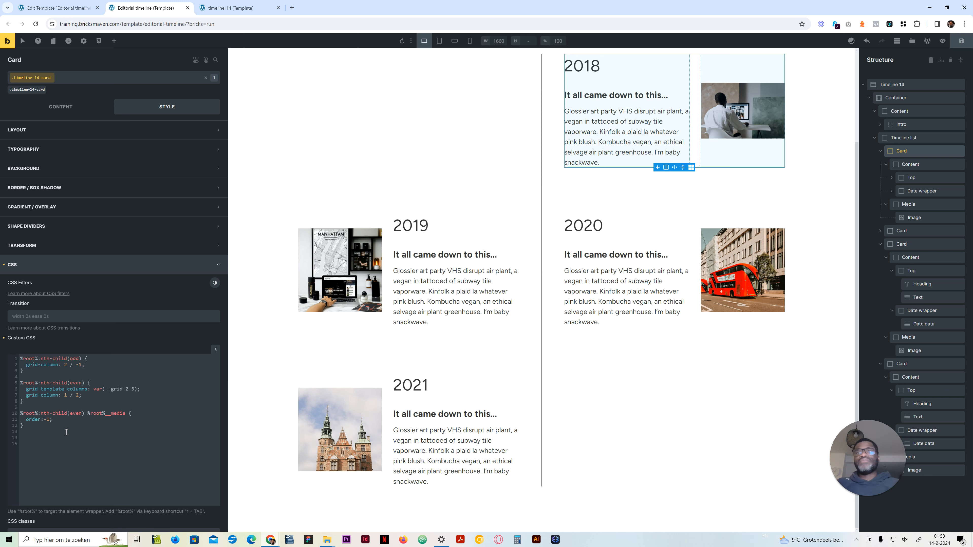
scroll(599, 213, up, 3)
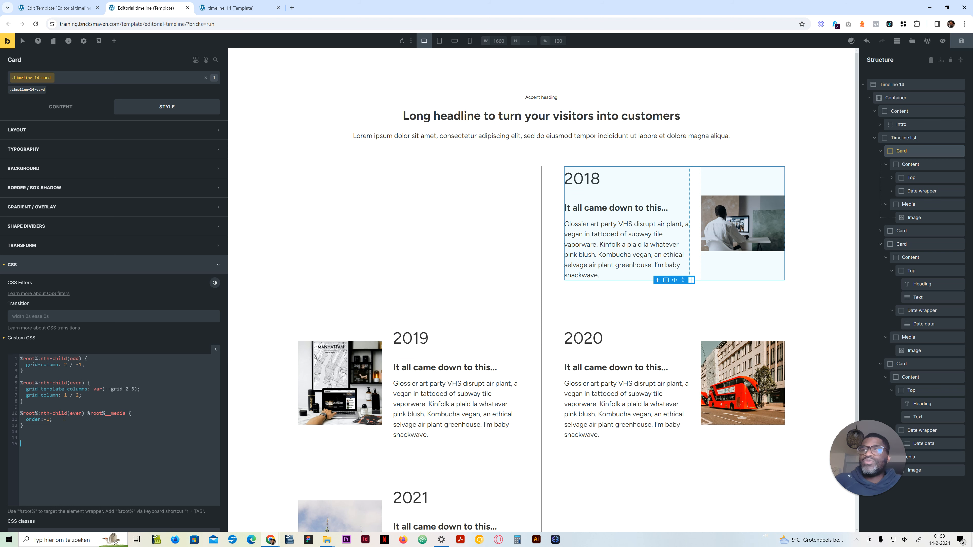
click(89, 366)
key(Return)
key(Return)
key(Return)
key(Up)
key(Up)
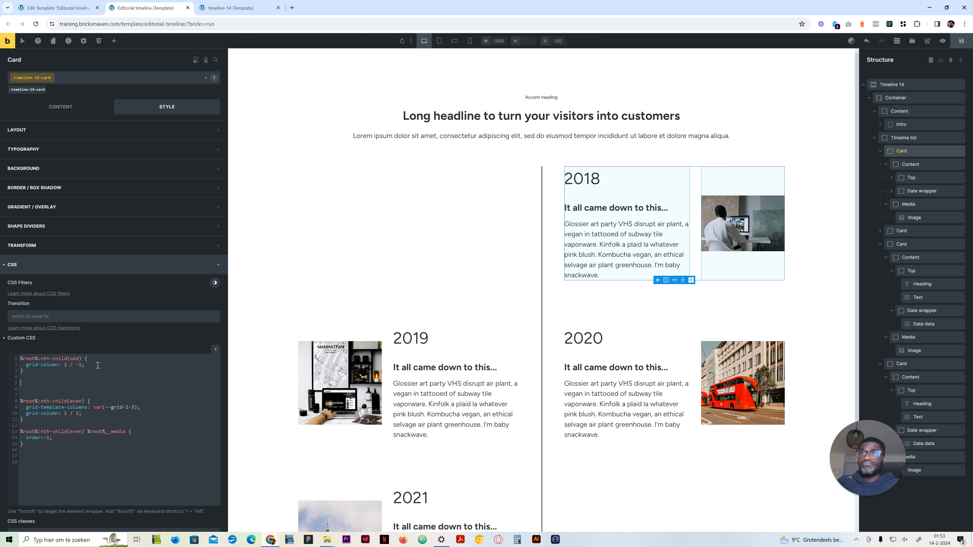
Step: Add a %root%__date-wrapper::before rule with content:'' between the odd-card and even-card rules
key(Tab)
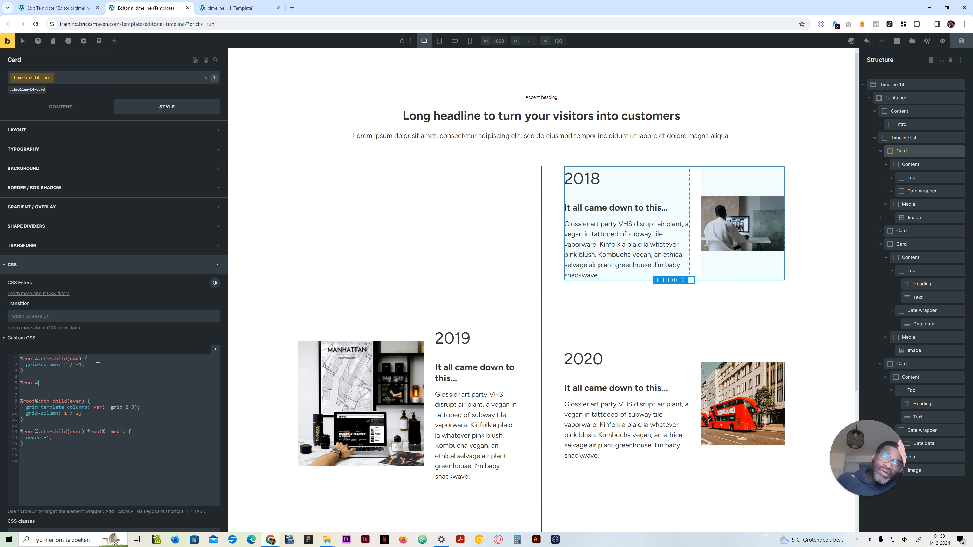
text(__date-w)
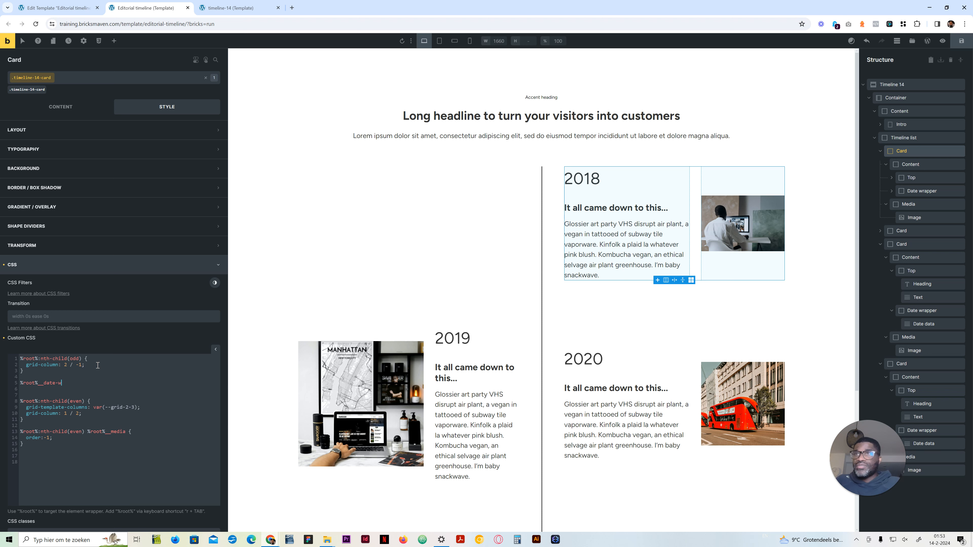
text(rapper)
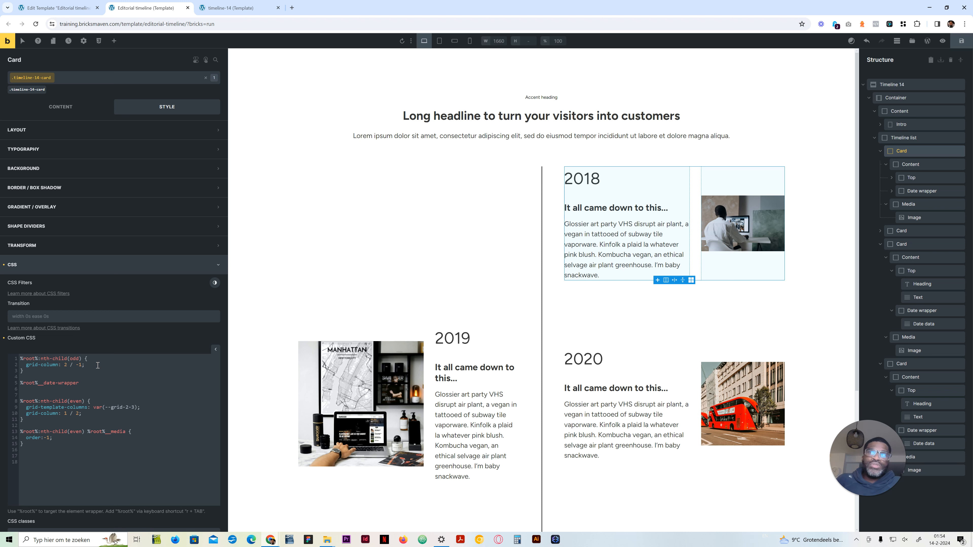
text(::befo)
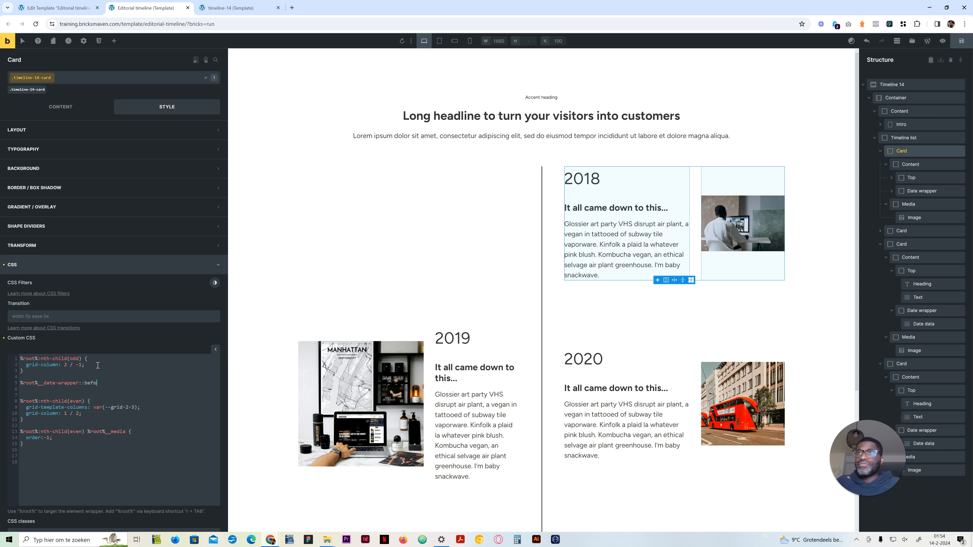
text(re {)
key(Return)
key(Return)
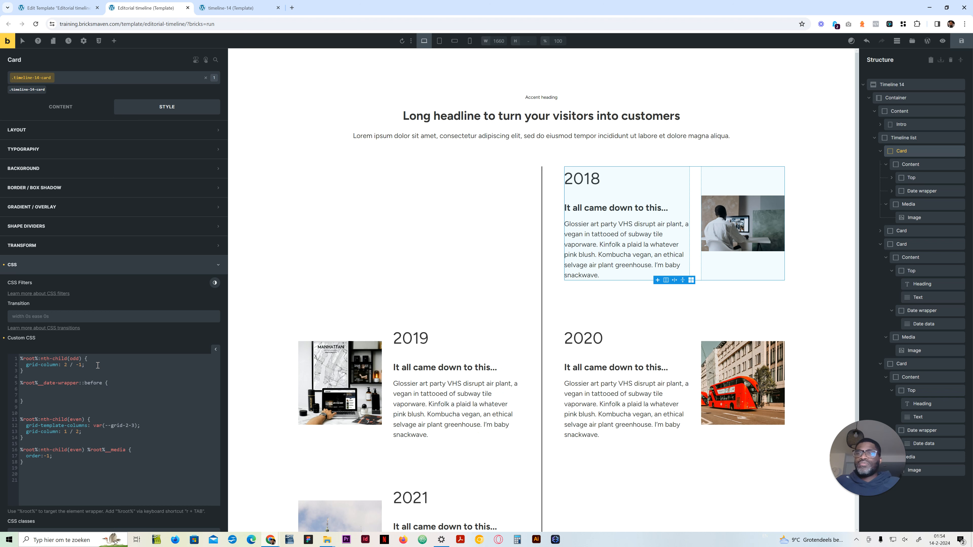
text(content:'';)
key(Return)
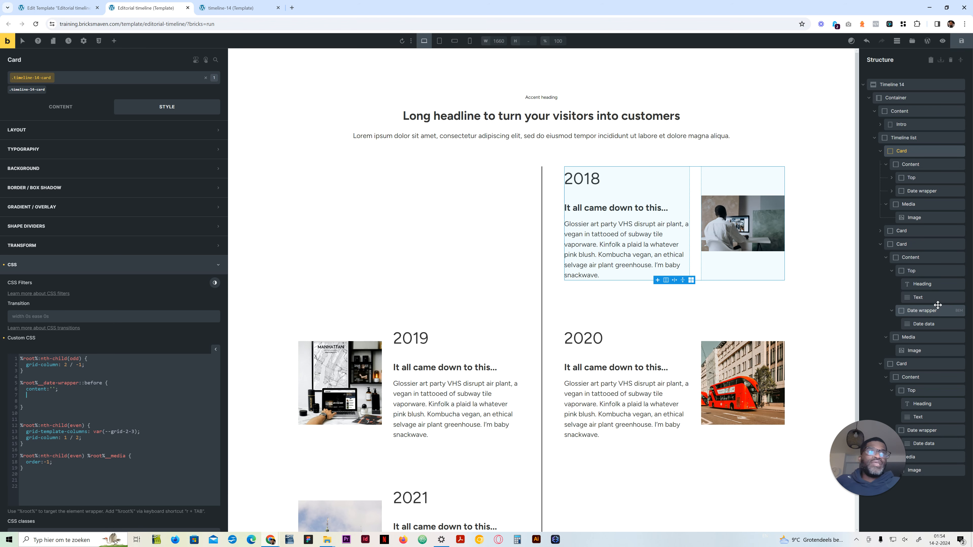
Step: In the timeline-14-card class CSS, duplicate the date-wrapper rule above itself and reduce the copy to an empty %root%__date-wrapper rule
click(926, 311)
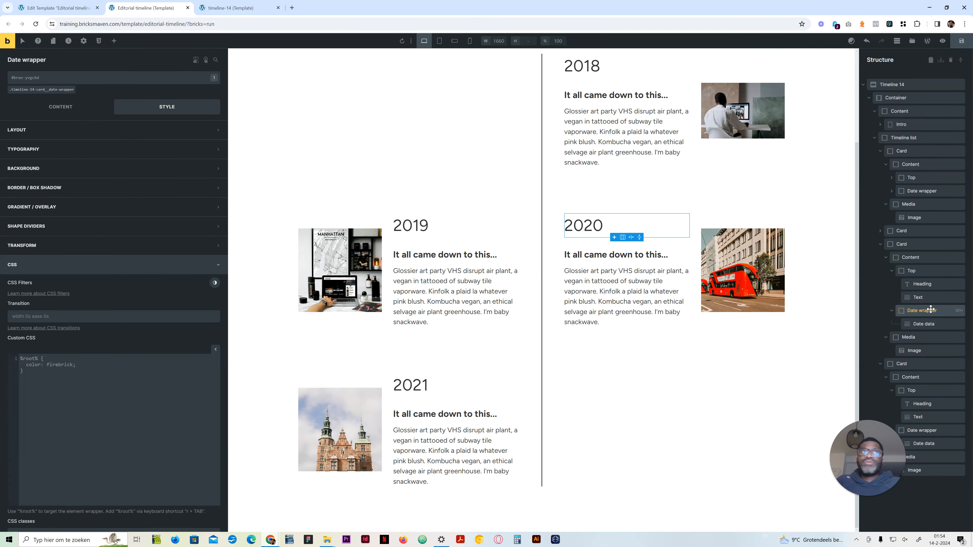
click(916, 243)
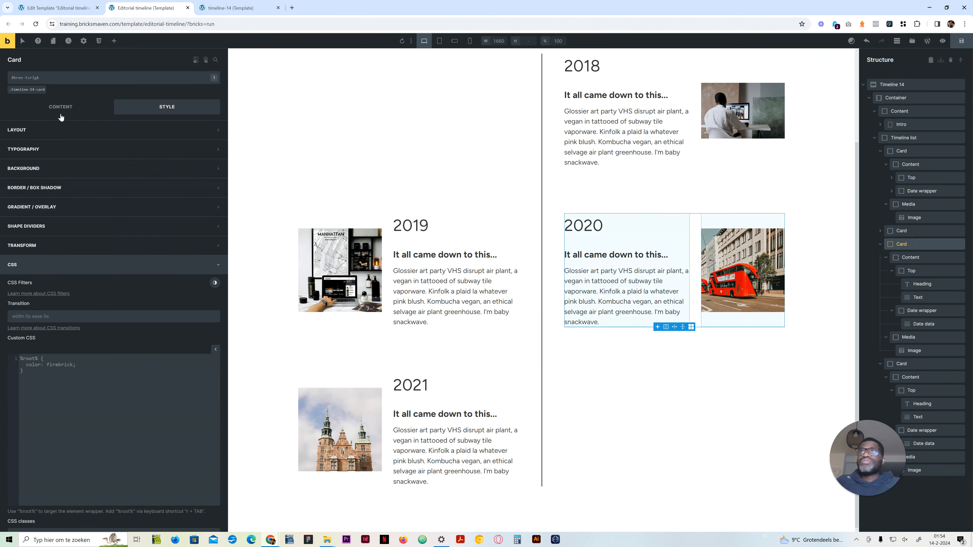
click(34, 88)
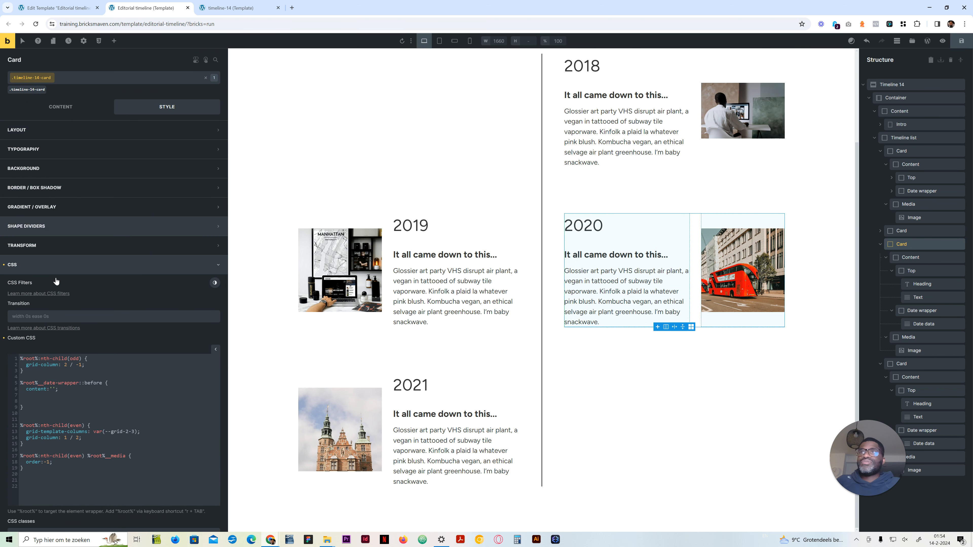
drag(27, 408, 19, 381)
key(ctrl+c)
click(19, 381)
key(Return)
key(Return)
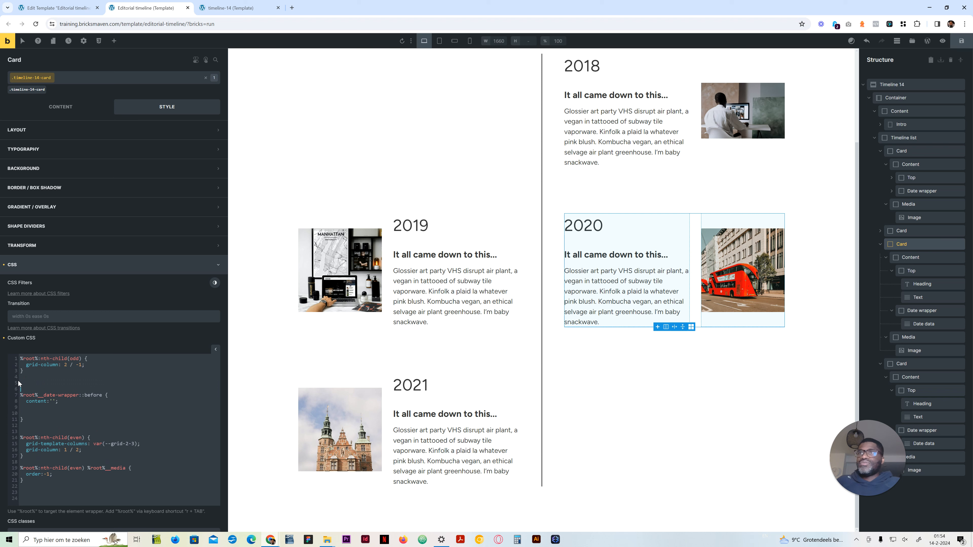
key(ctrl+v)
drag(66, 390, 9, 390)
key(BackSpace)
key(BackSpace)
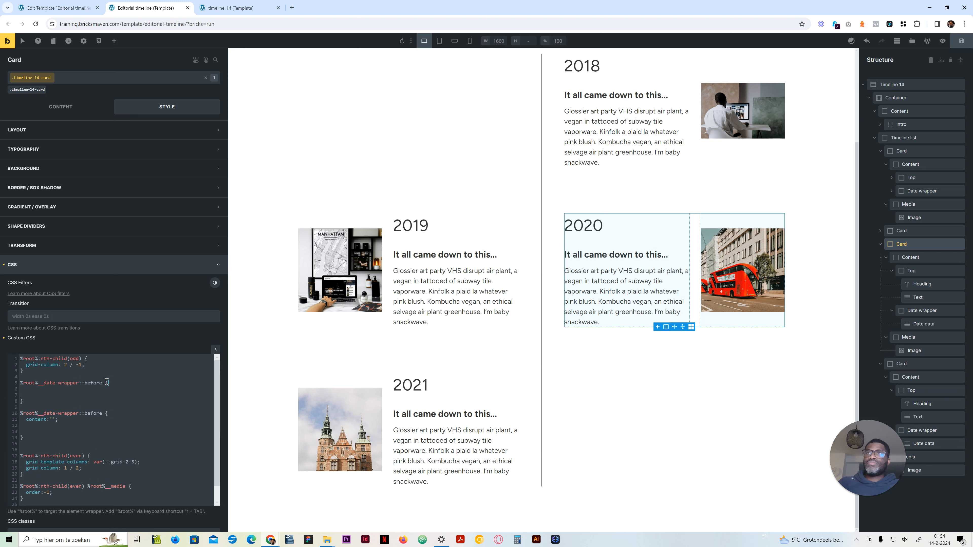
drag(104, 383, 78, 383)
key(BackSpace)
Step: Set position:relative in the %root%__date-wrapper rule
click(52, 393)
click(54, 389)
text(positionL:)
key(BackSpace)
text(rel)
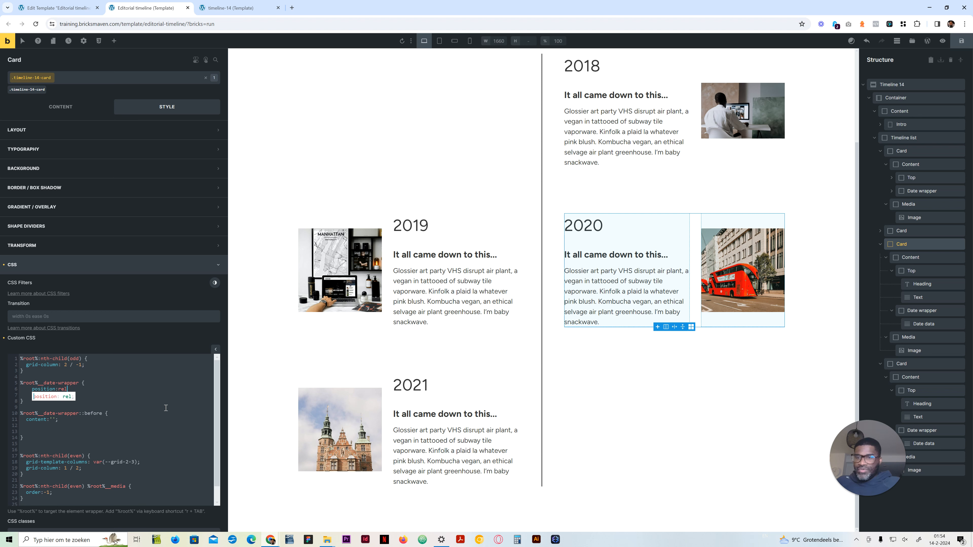
text(ative;)
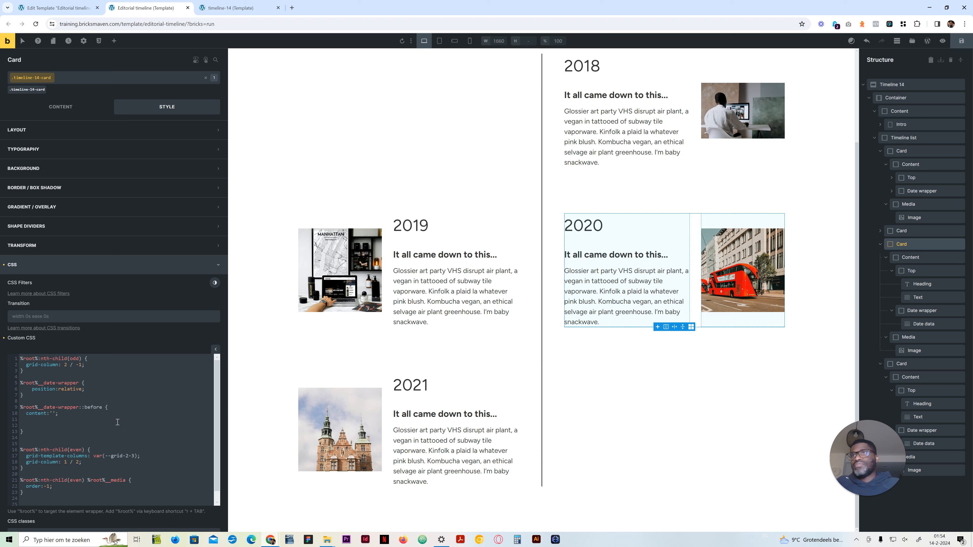
Step: Add position:absolute below the content property in the date-wrapper ::before rule
click(56, 417)
key(Return)
text(positoin)
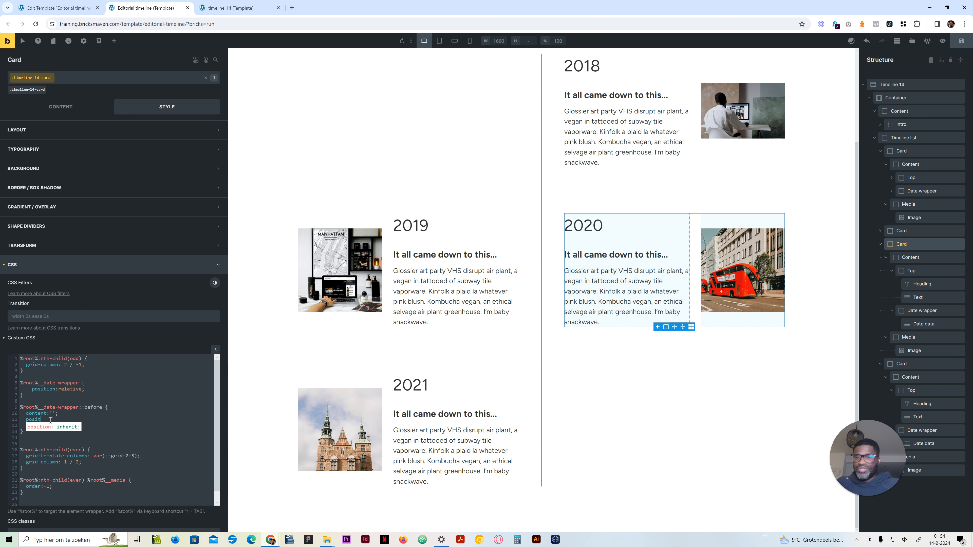
key(BackSpace)
key(BackSpace)
key(BackSpace)
text(ion:absolute;)
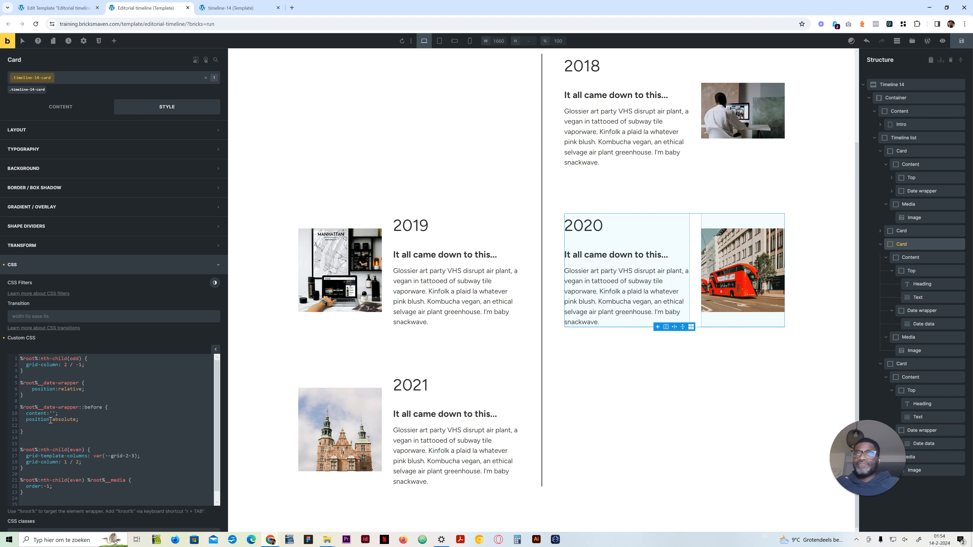
Step: Give the date-wrapper ::before line a width of 100% and a height of .1rem
key(Return)
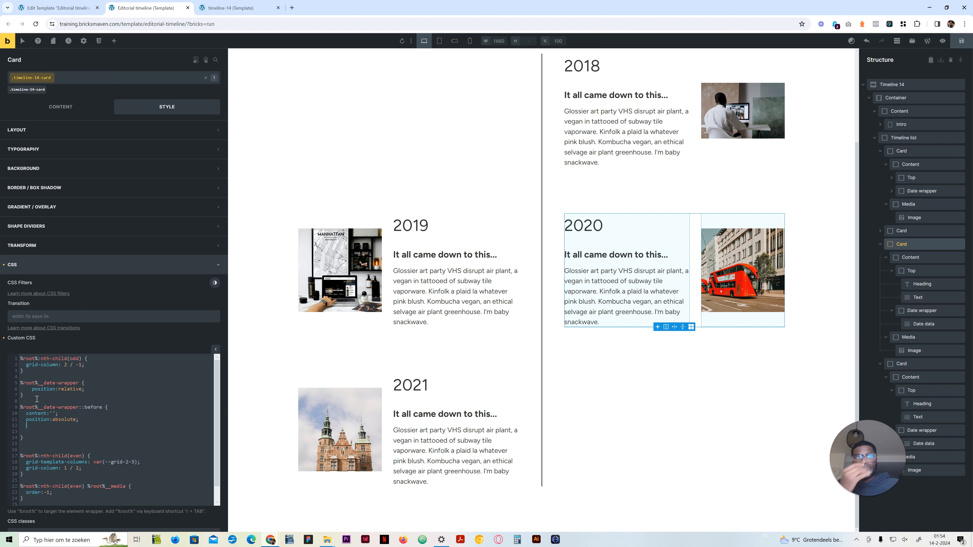
text(widt)
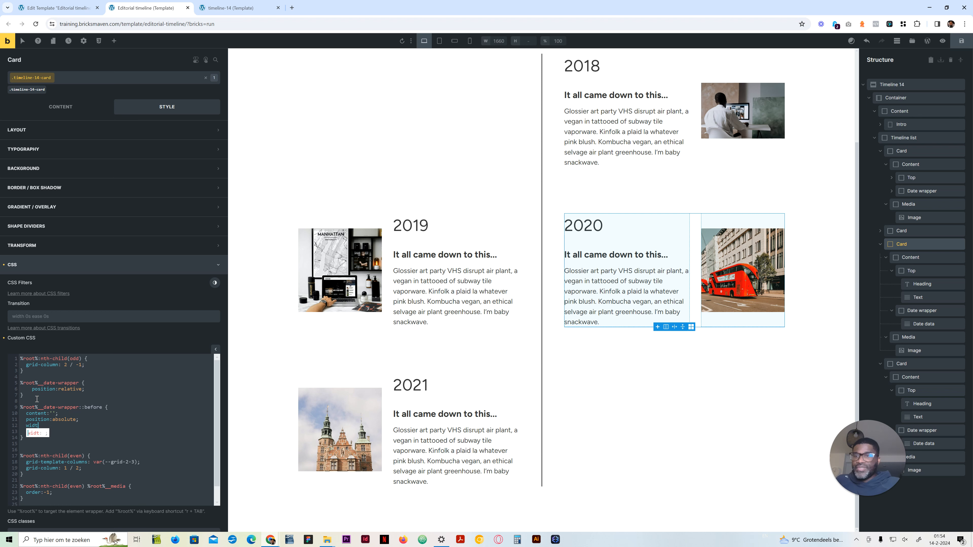
key(BackSpace)
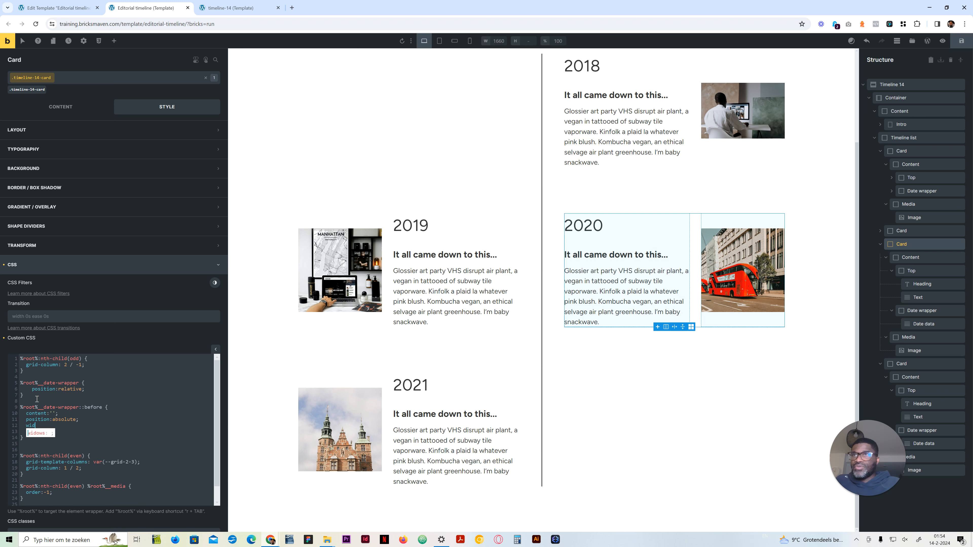
text(th: )
text(10%)
text(-0)
key(BackSpace)
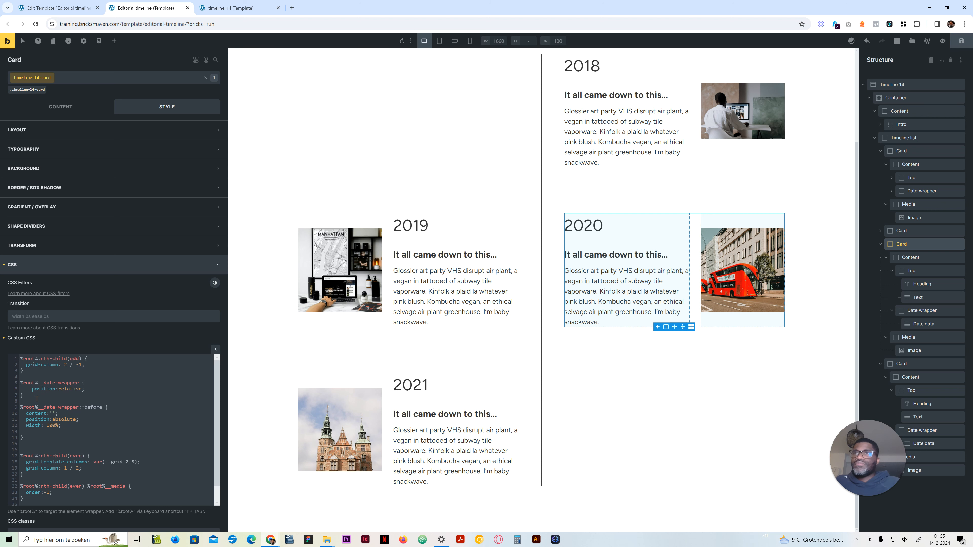
text(height:)
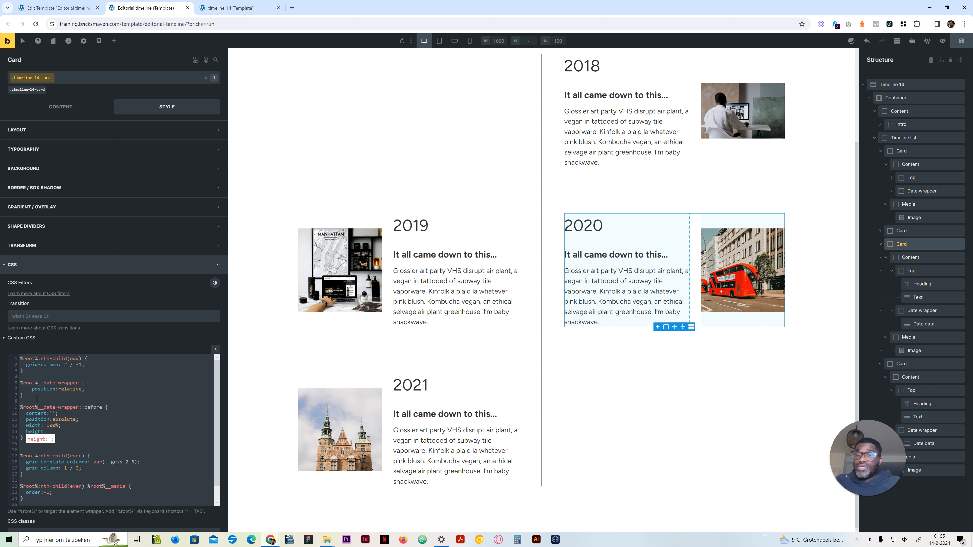
text(.1rem)
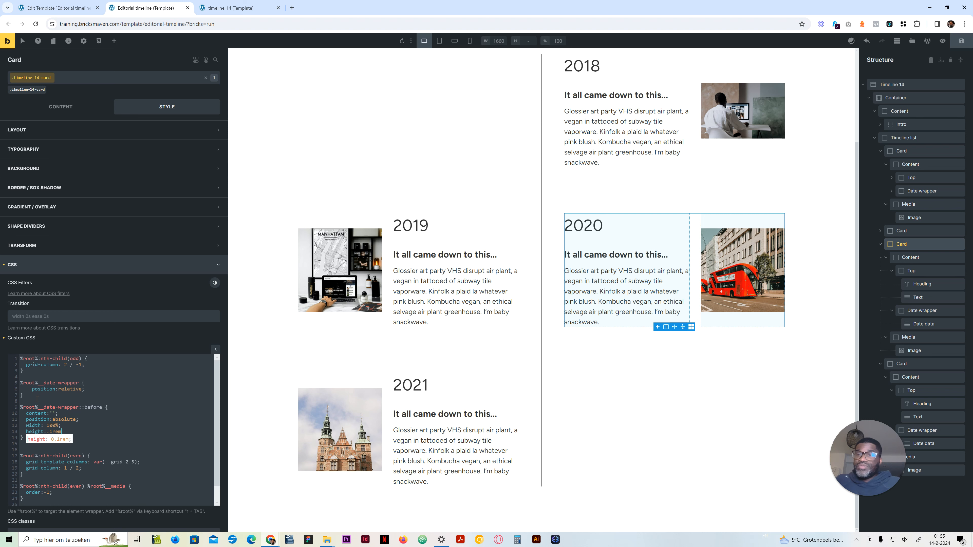
text(;)
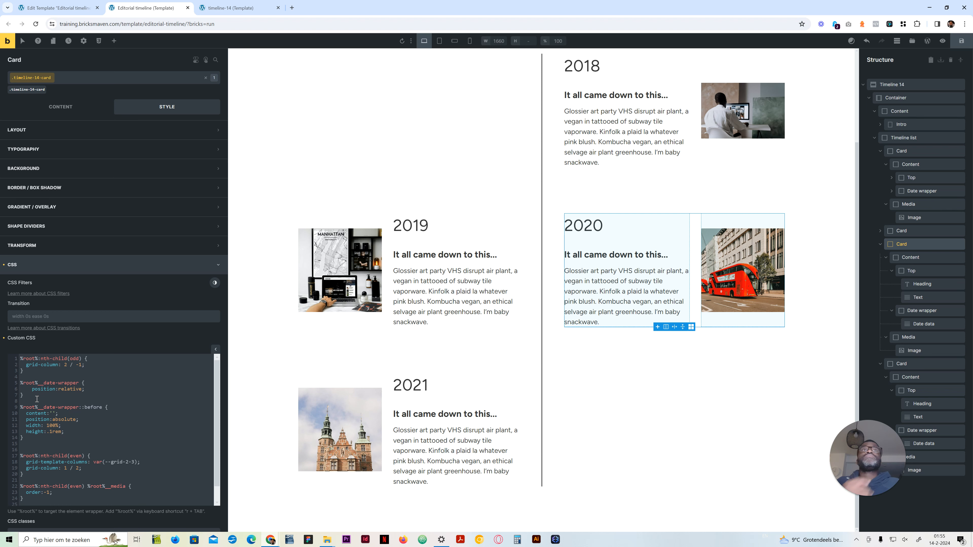
Step: Set the background-color of the date-wrapper ::before line to var(--neutral-dark)
key(Return)
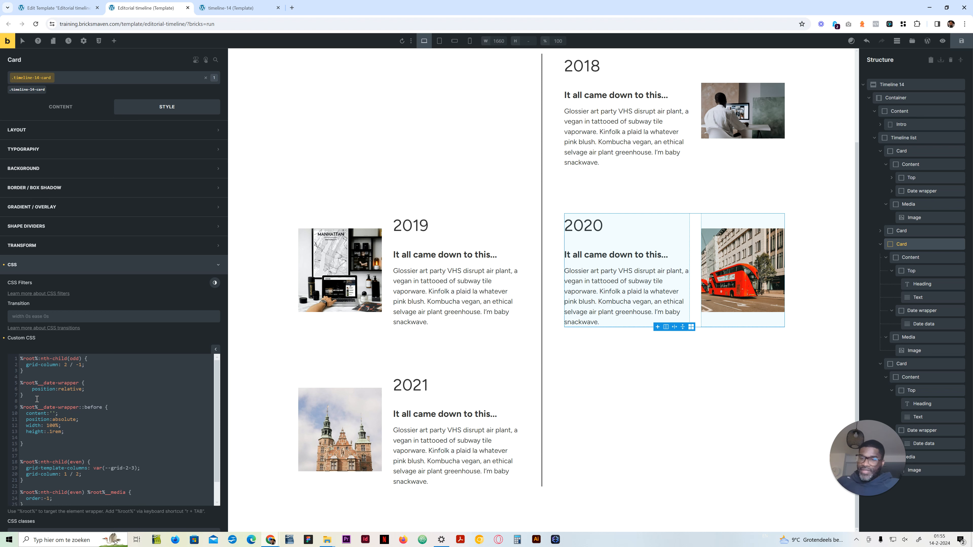
text(bac)
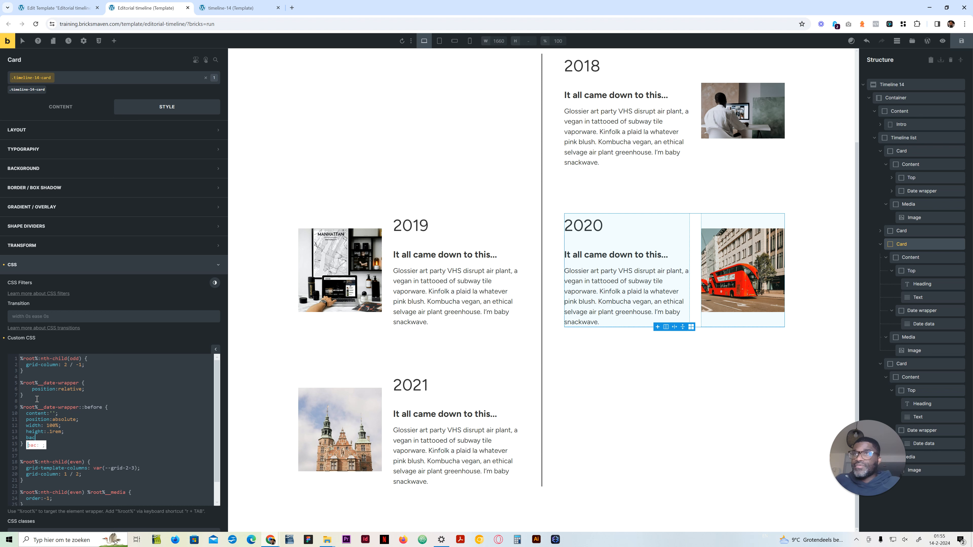
text(k)
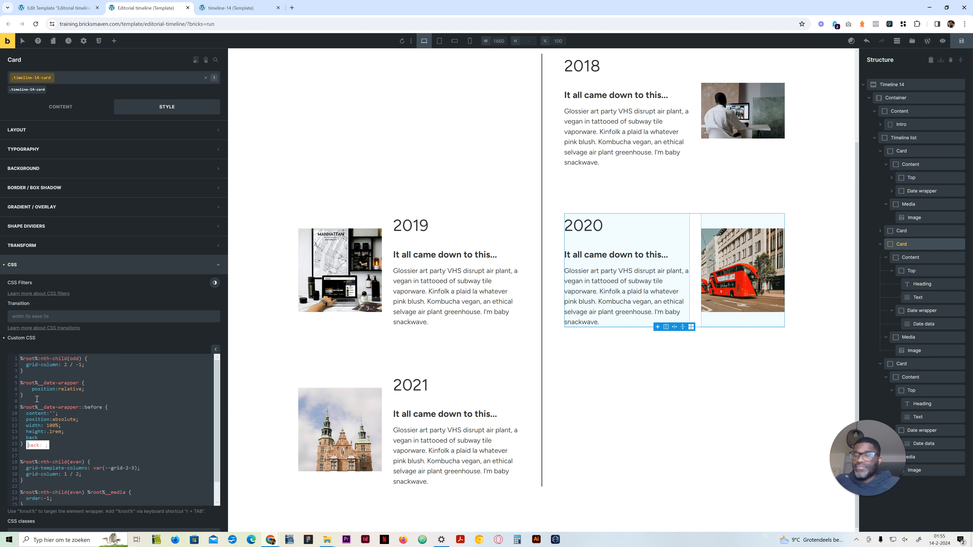
text(ground-co)
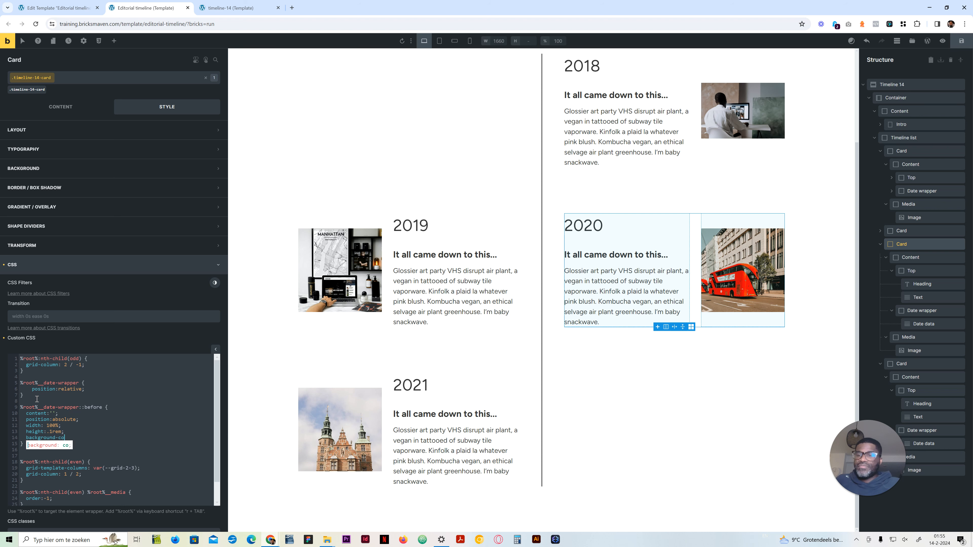
text(lor: var()
text(--neut)
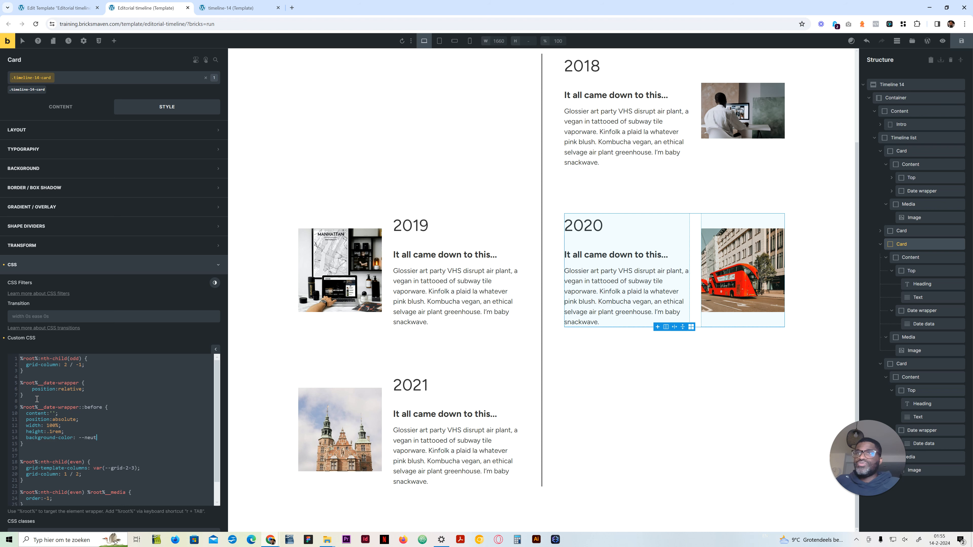
text(ral-dark);)
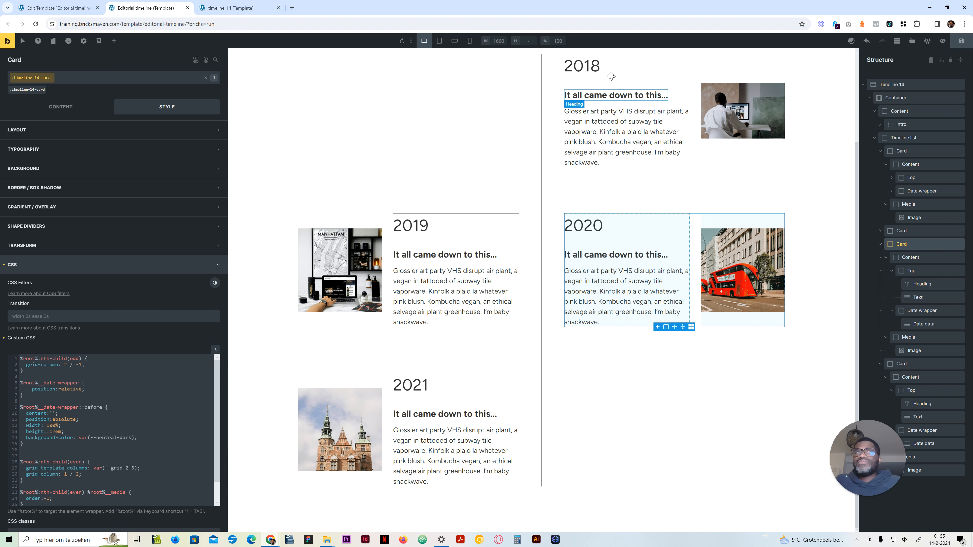
Step: Add bottom:0 below the height property in the date-wrapper ::before rule
click(71, 431)
key(Return)
text(bottom:0;)
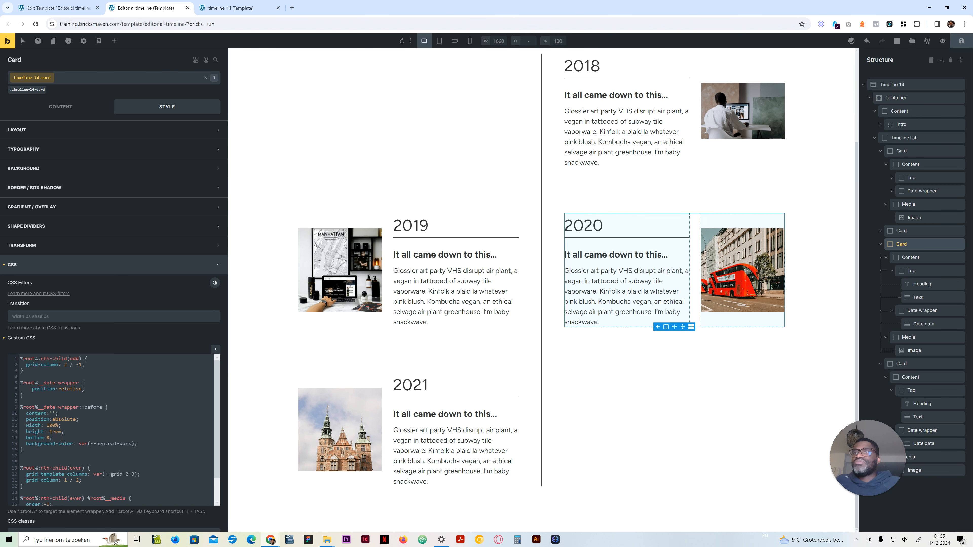
Step: Change the bottom value of the date-wrapper ::before line to var(--space-m)
click(50, 438)
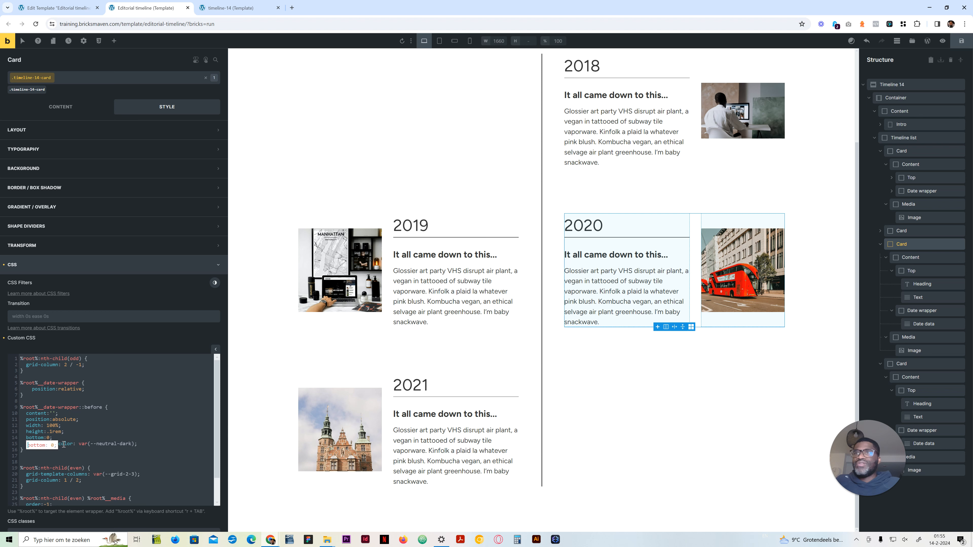
key(BackSpace)
text(--)
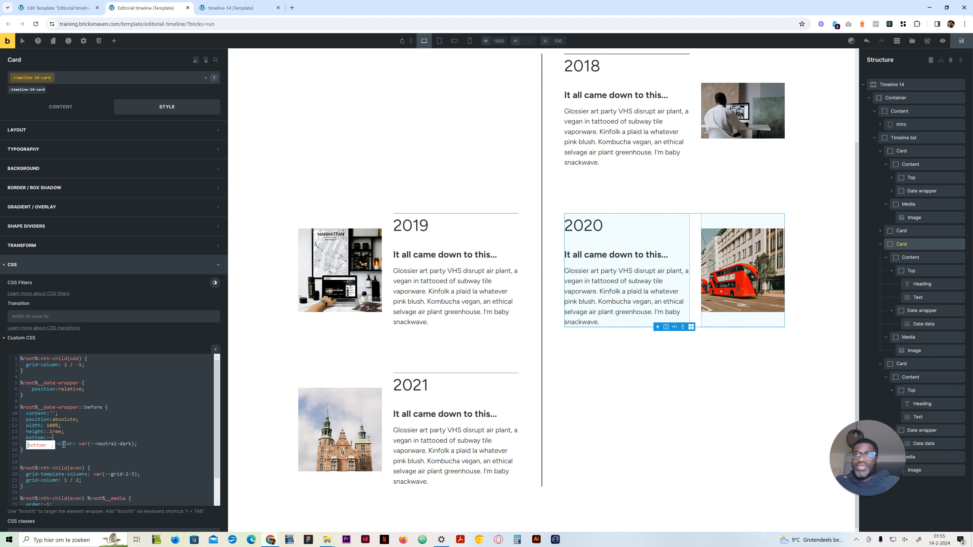
text(space-,)
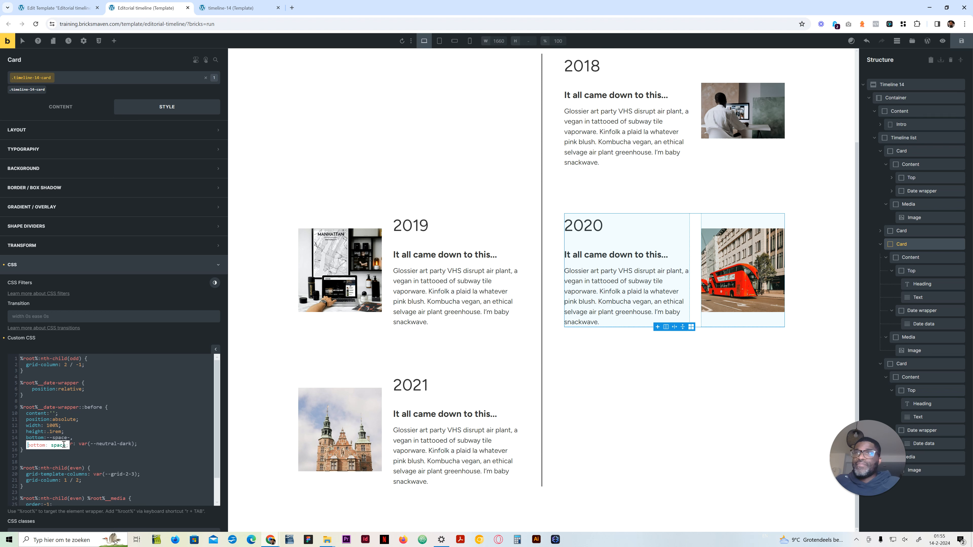
key(BackSpace)
text(m)
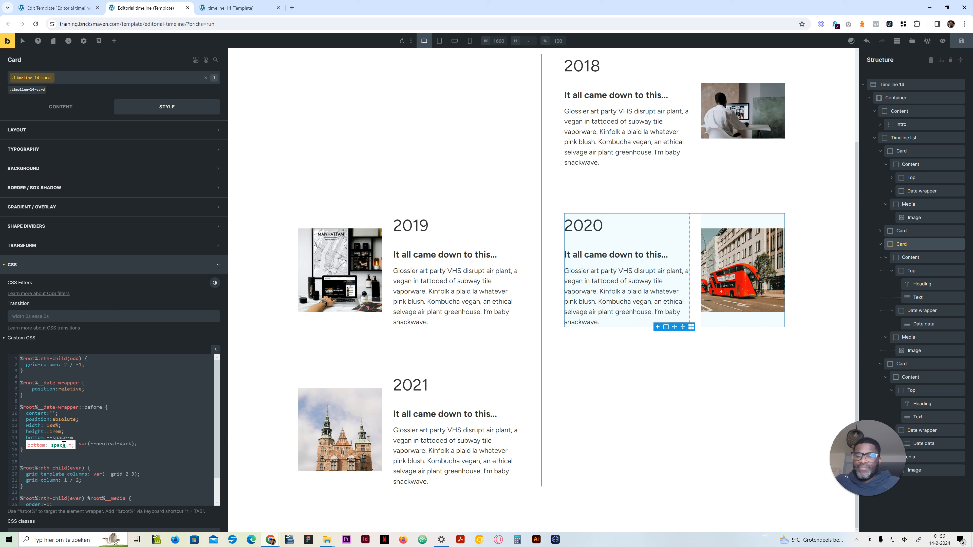
key(Tab)
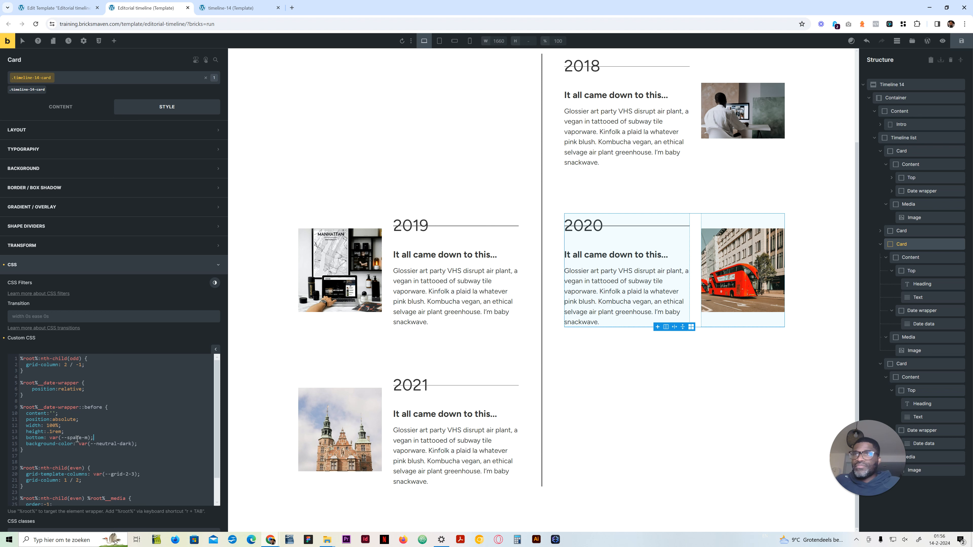
Step: Try a bottom value of -10px on the date-wrapper ::before line
drag(92, 438, 49, 438)
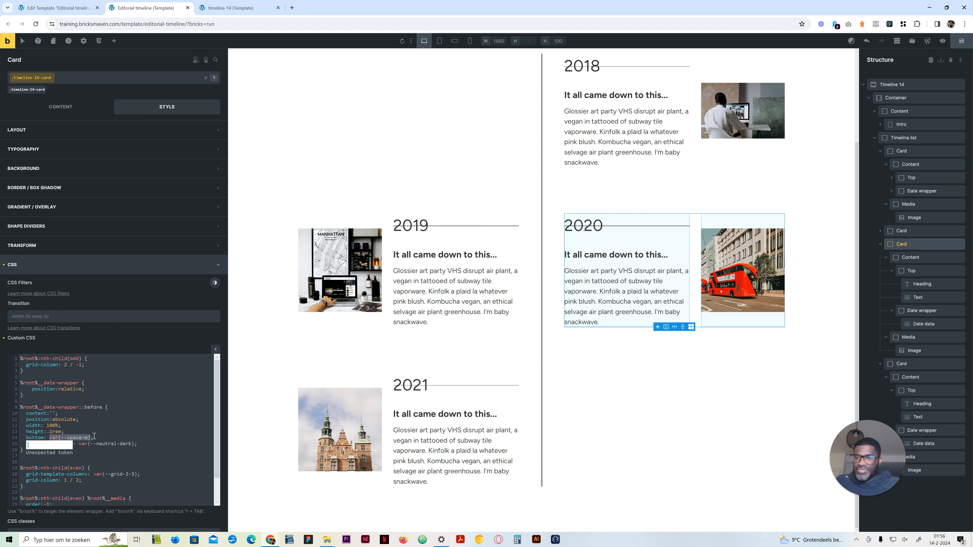
text(-10px;)
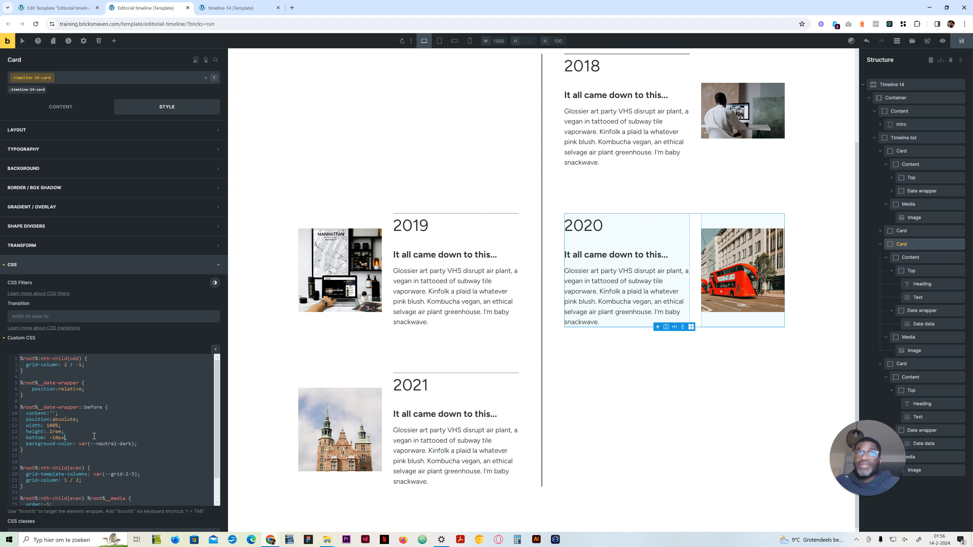
Step: Replace the bottom value of the date-wrapper ::before line with a calc() that multiplies -1 by a var(--space-) variable
drag(67, 438, 50, 437)
text(calc)
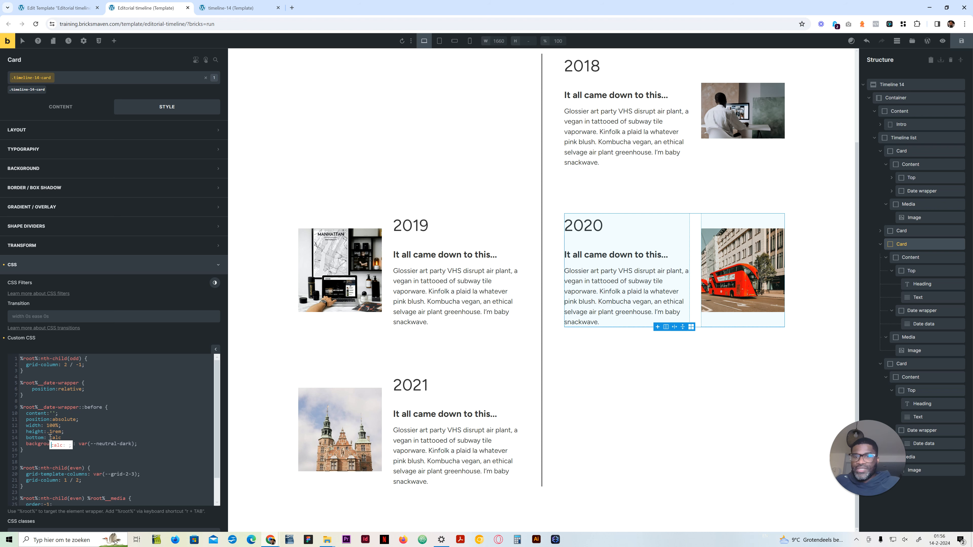
text(()
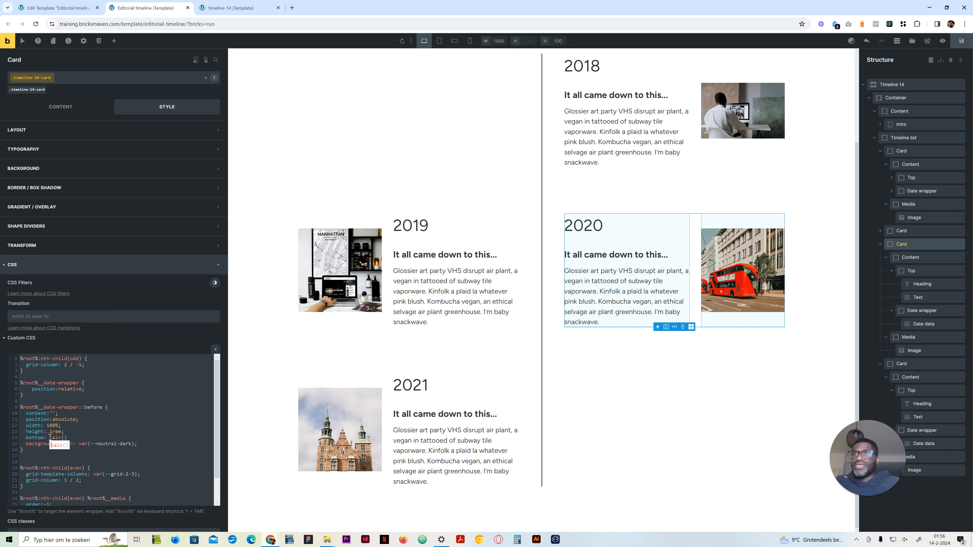
text( -1 )
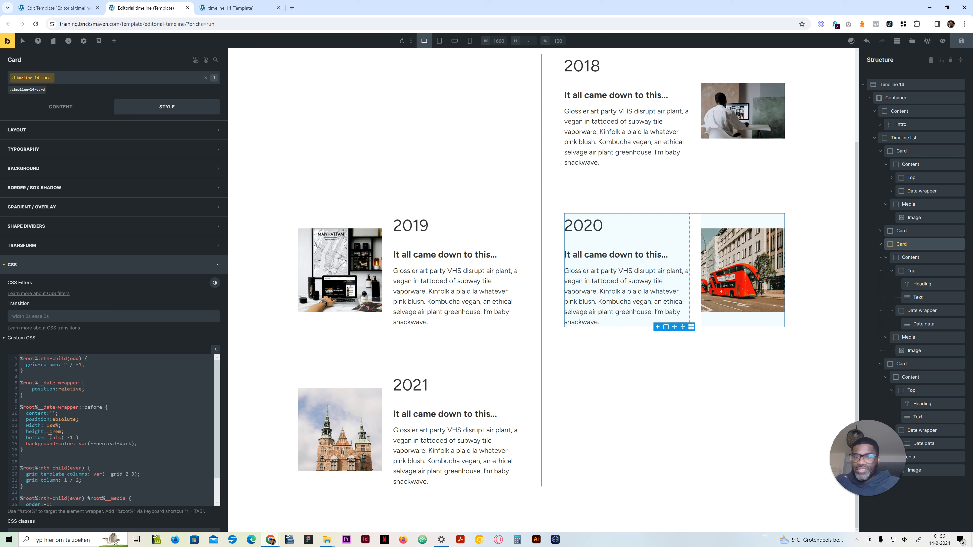
text(* )
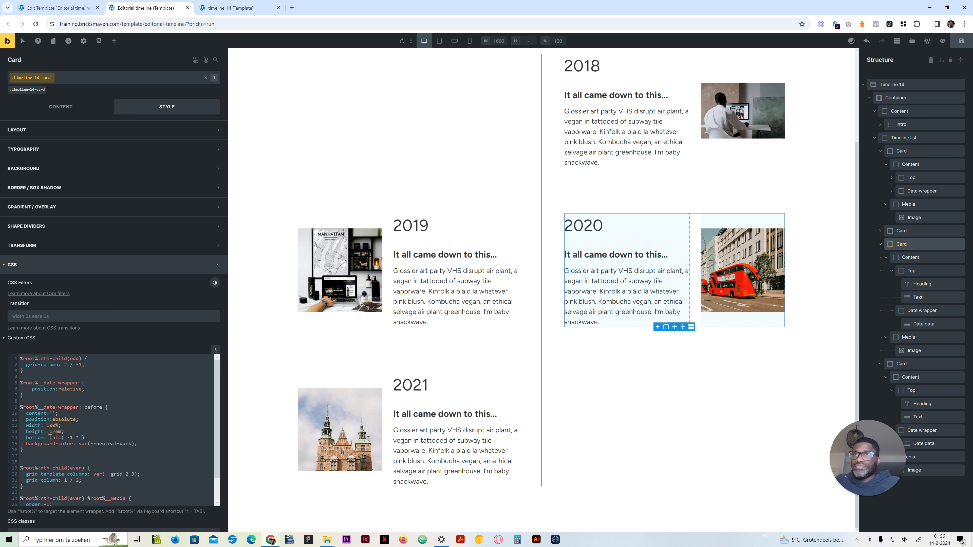
text(()
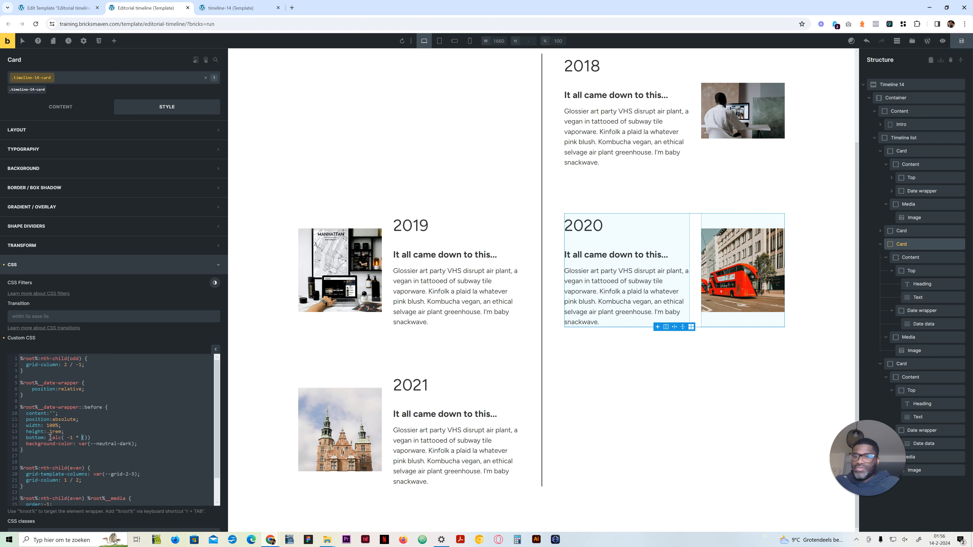
text(va)
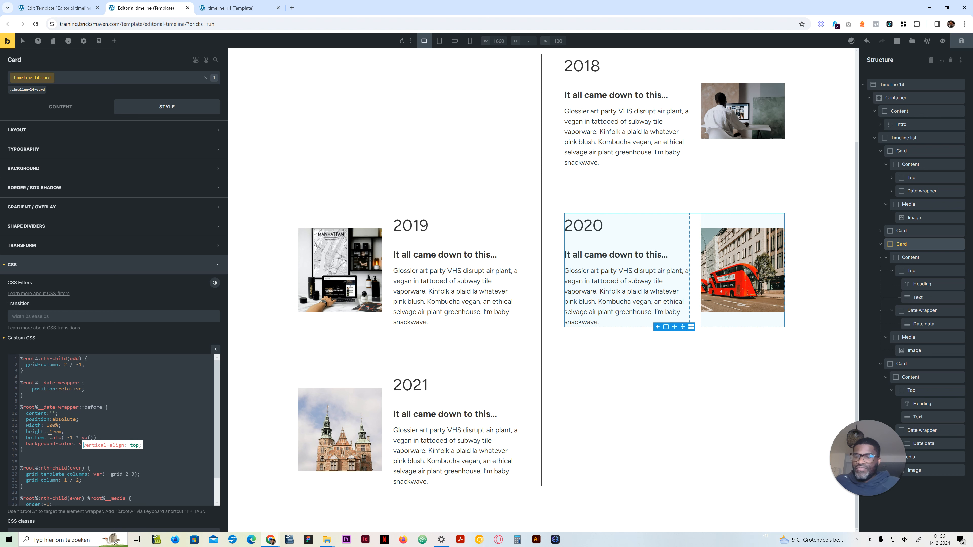
text(r)
text(--space-)
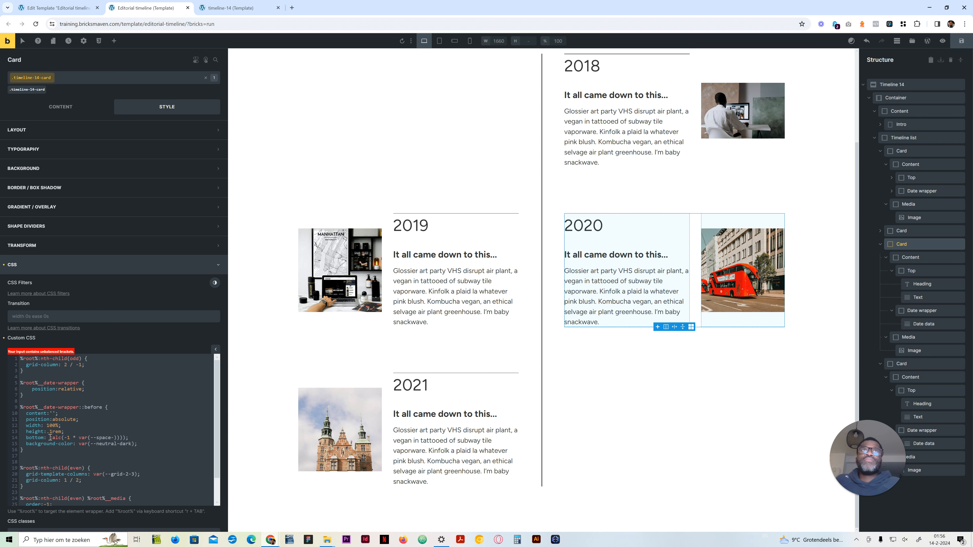
Step: Remove the surplus closing brackets from the bottom calculation and complete its spacing variable as --space-m
key(Left)
key(Left)
key(Left)
key(Left)
key(Left)
key(Left)
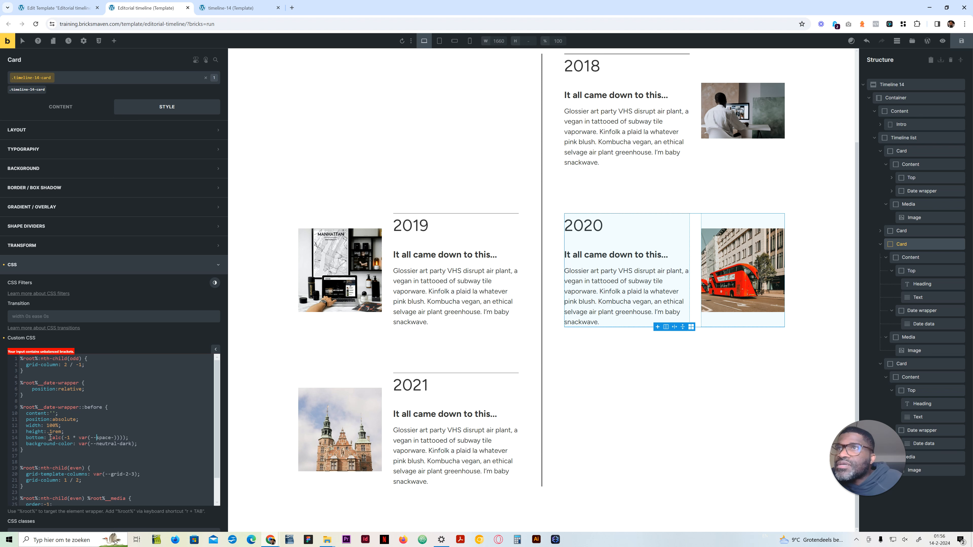
key(Left)
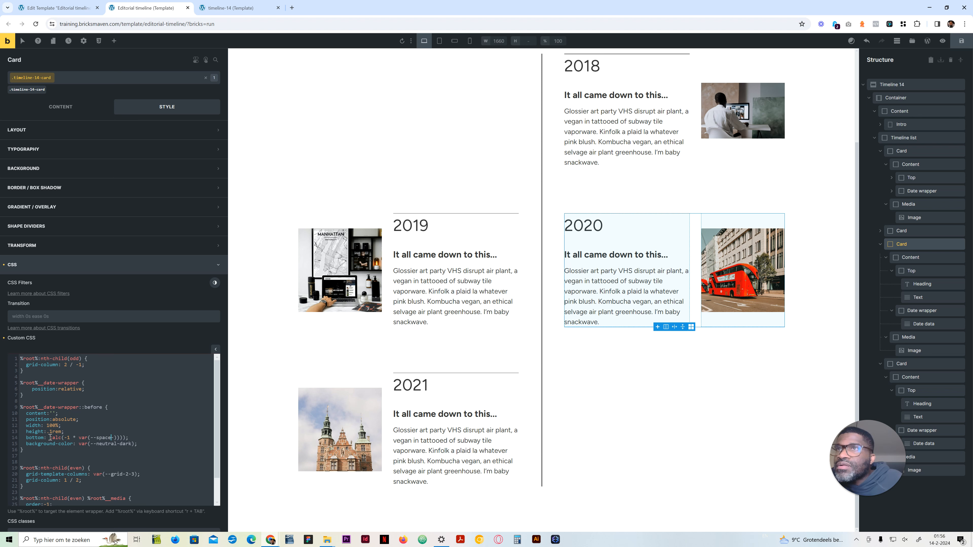
key(Delete)
key(Delete)
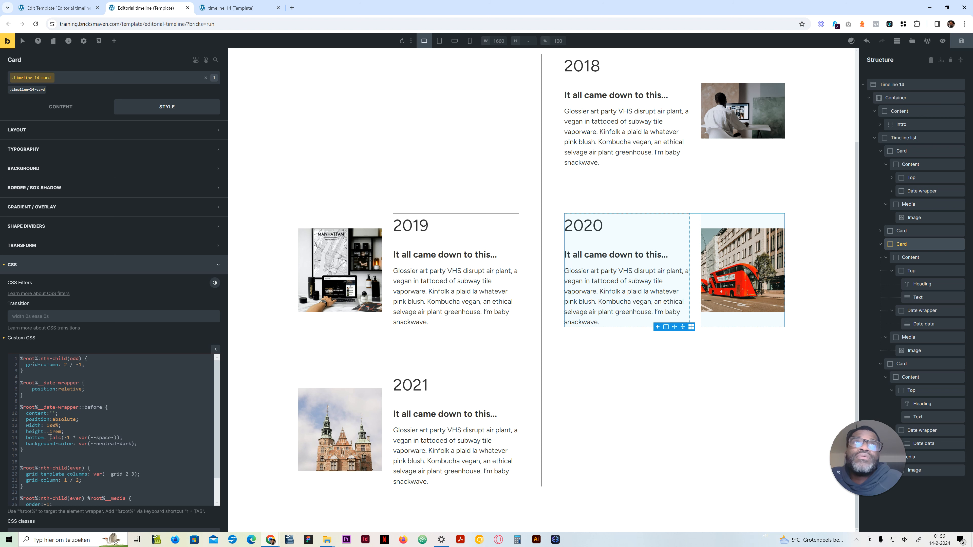
key(Left)
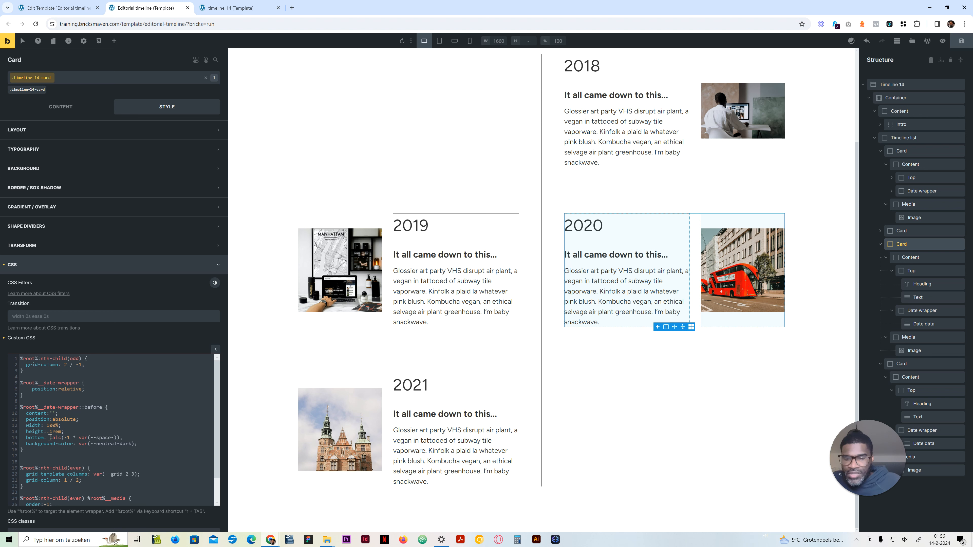
text(m)
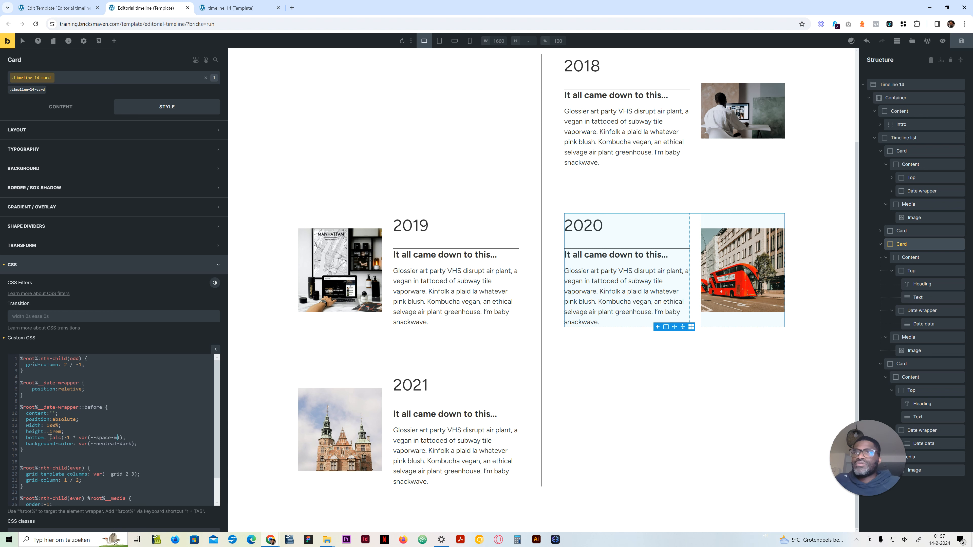
Step: Change the spacing variable in the bottom calculation to --space-xs and check the lines in the preview
key(BackSpace)
text(xs)
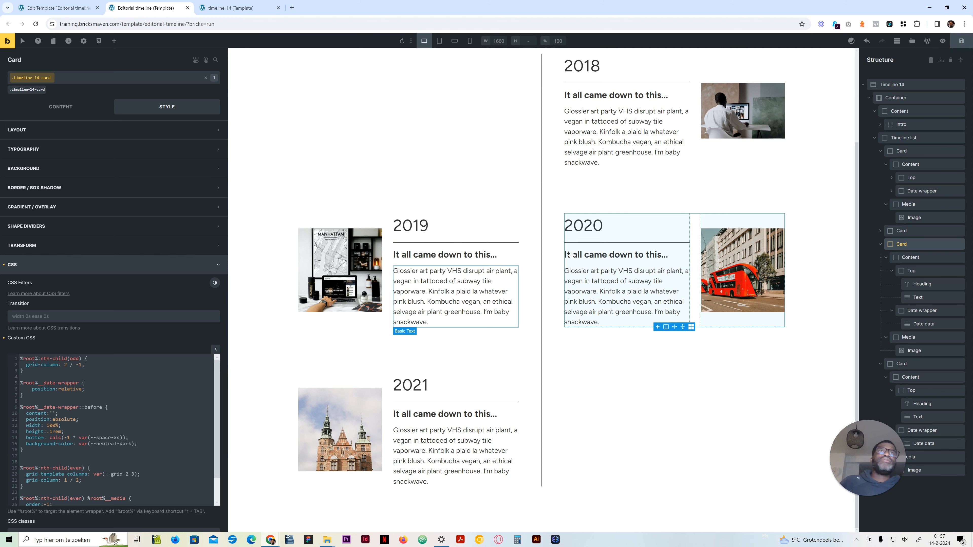
scroll(568, 142, up, 1)
scroll(568, 142, up, 2)
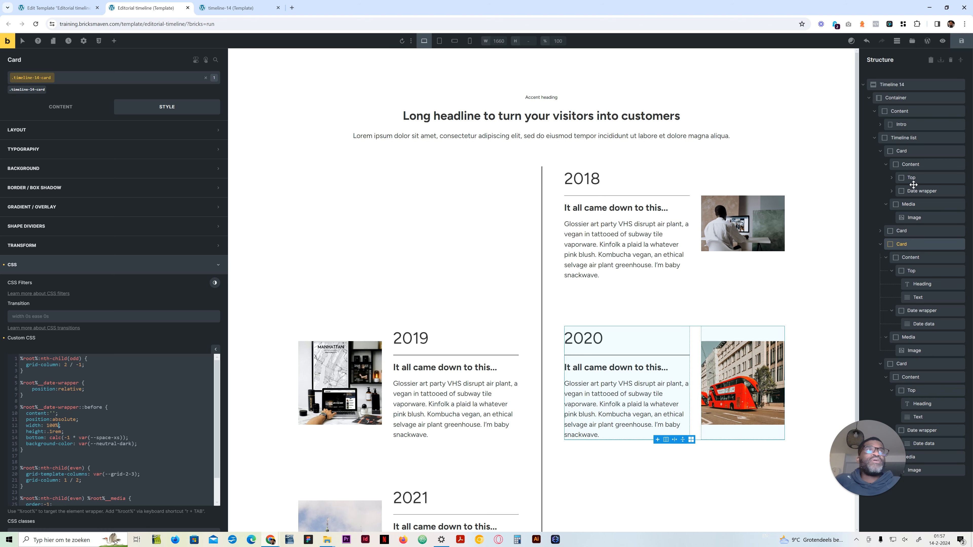
Step: Clear the Timeline list's gap as a test and restore it to calc(var(--grid-gap) * 4)
click(894, 137)
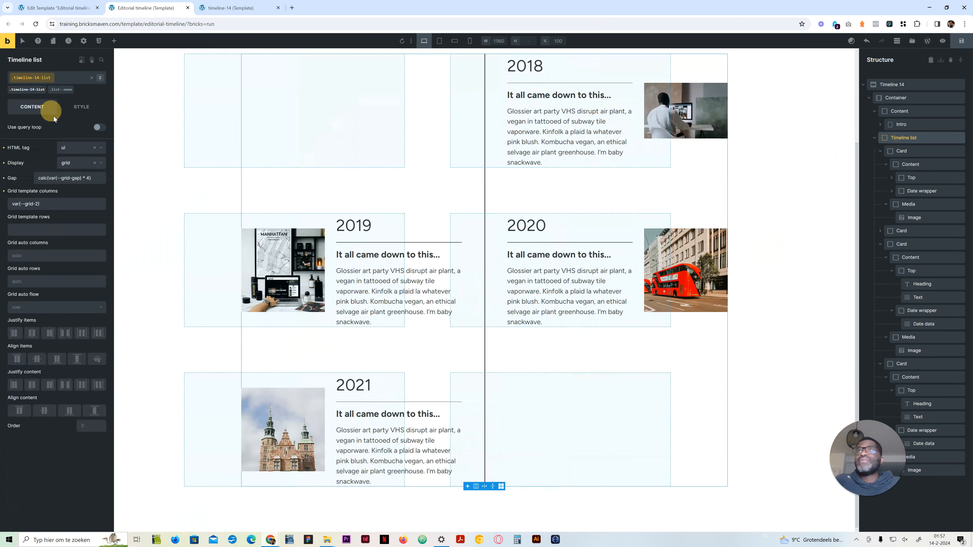
triple_click(72, 177)
key(ctrl+c)
scroll(379, 333, up, 3)
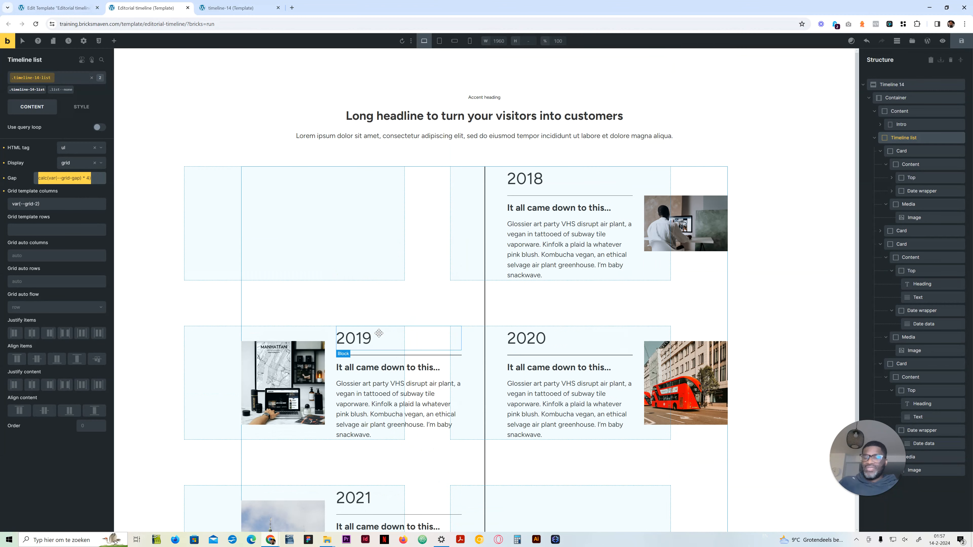
key(BackSpace)
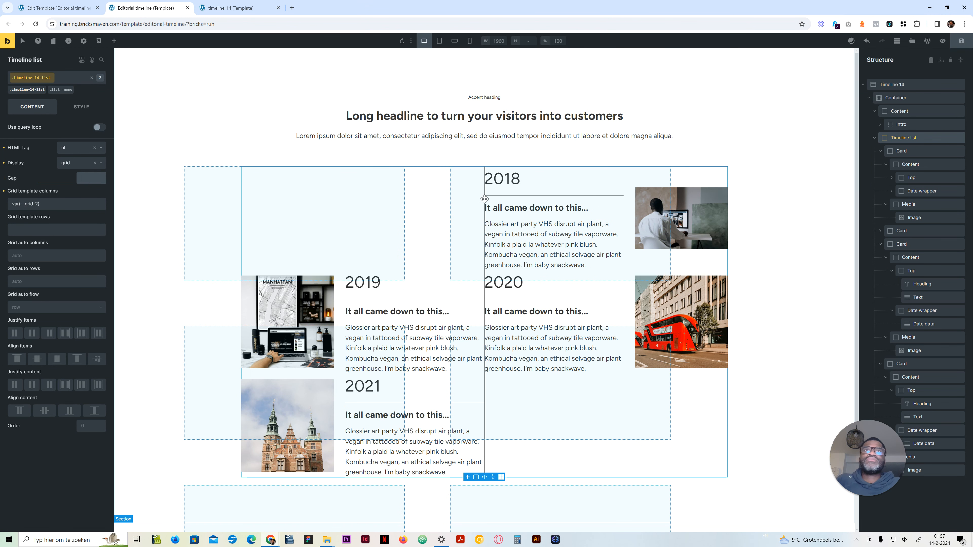
key(ctrl+v)
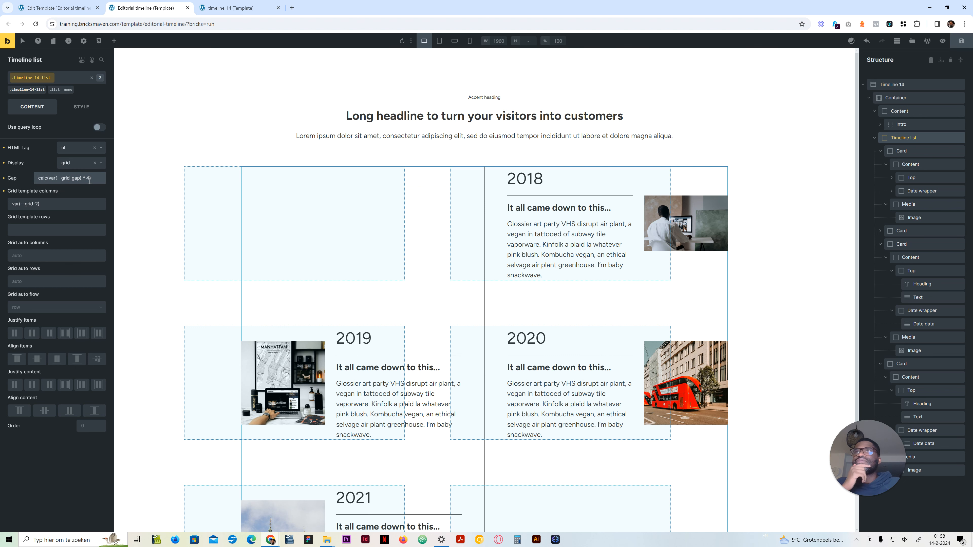
Step: Replace the width value in the card's date-wrapper ::before rule with a calc() that starts from 100%
click(912, 153)
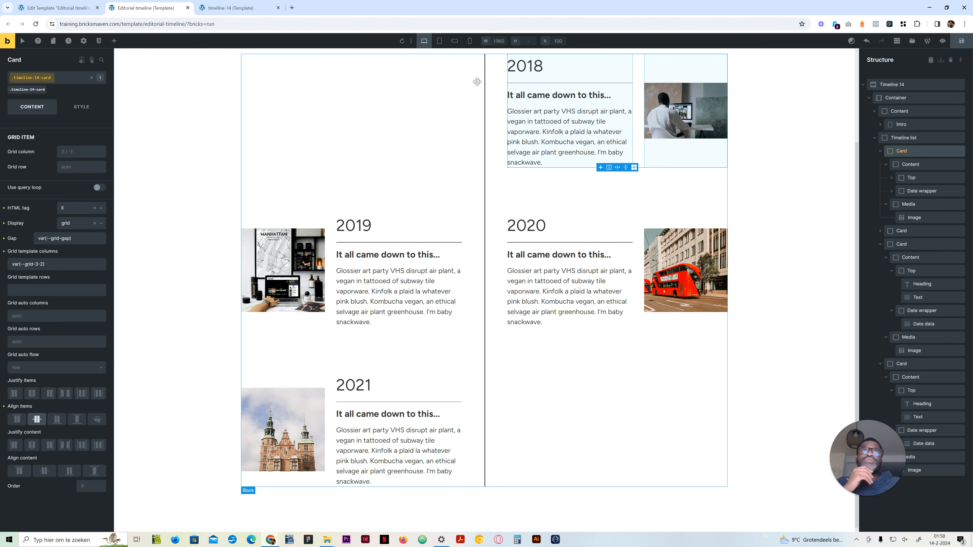
click(83, 107)
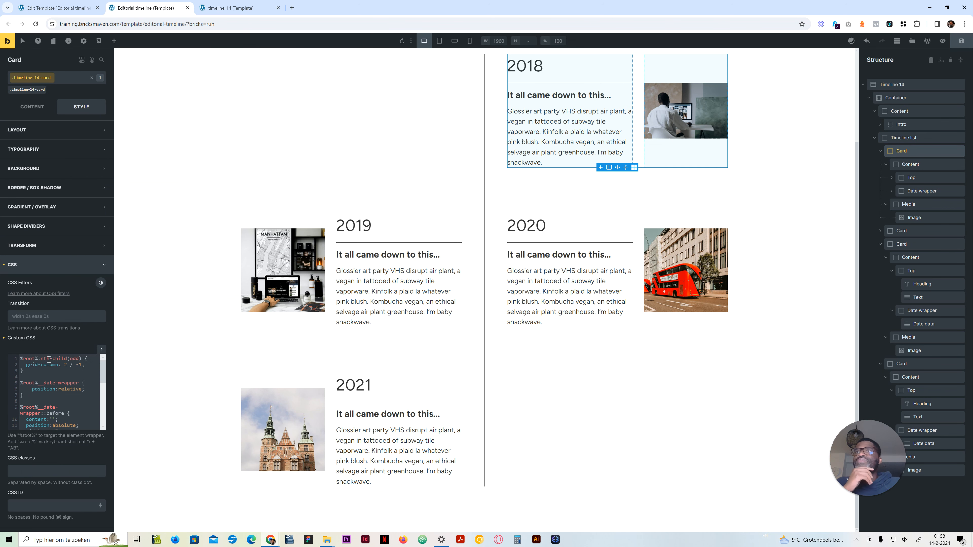
click(102, 349)
drag(60, 398, 47, 399)
text(calc(100% )
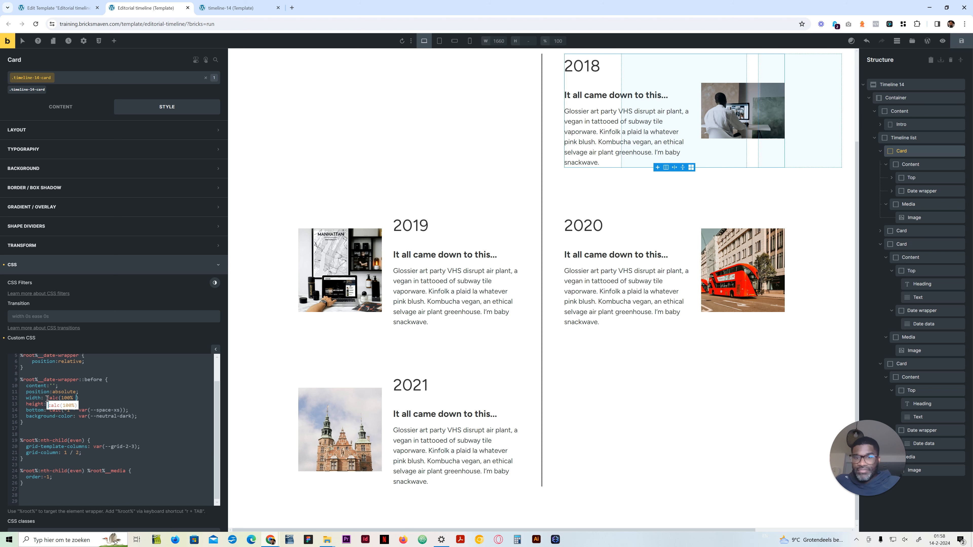
text(-)
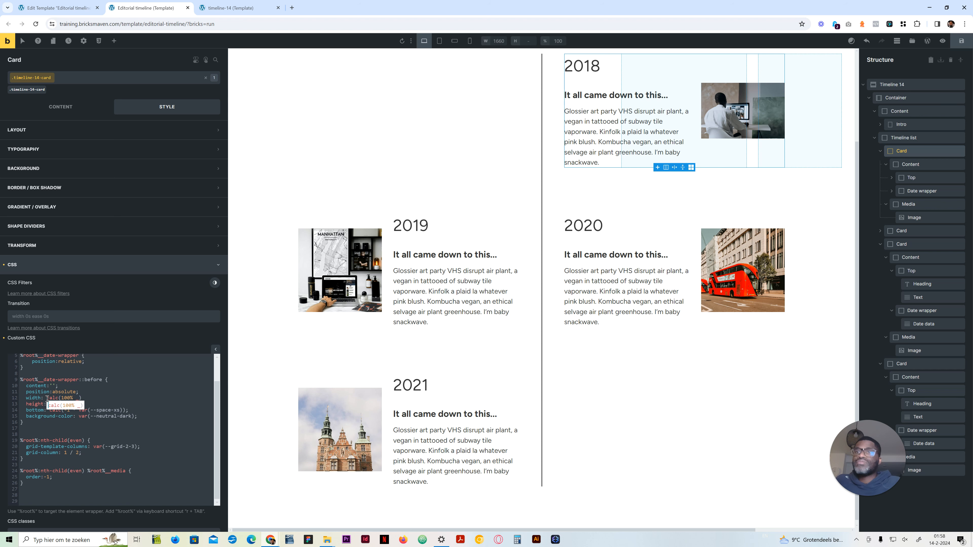
Step: Complete the line's width calculation by adding (var(--grid-gap) * 2) to the 100%
key(BackSpace)
text(+ ()
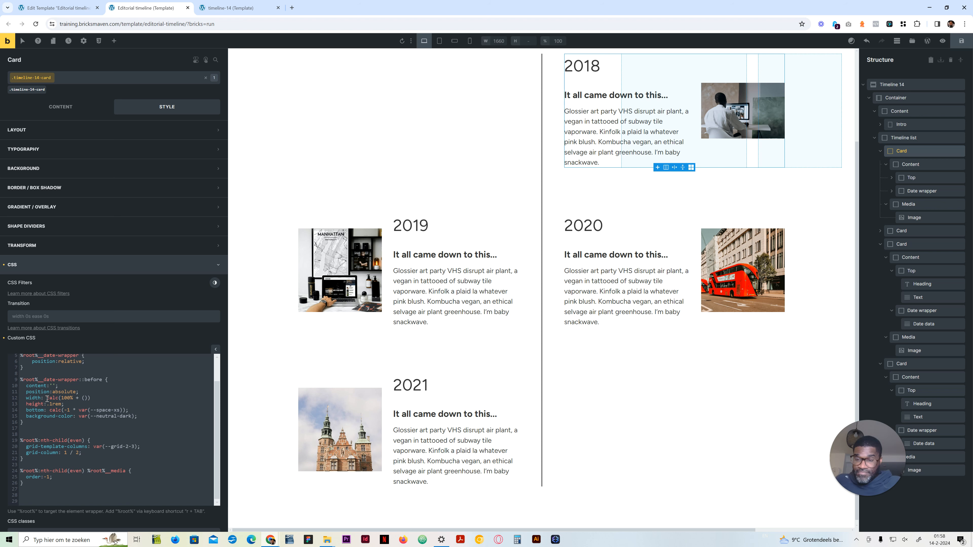
text(var(--grid-gap)
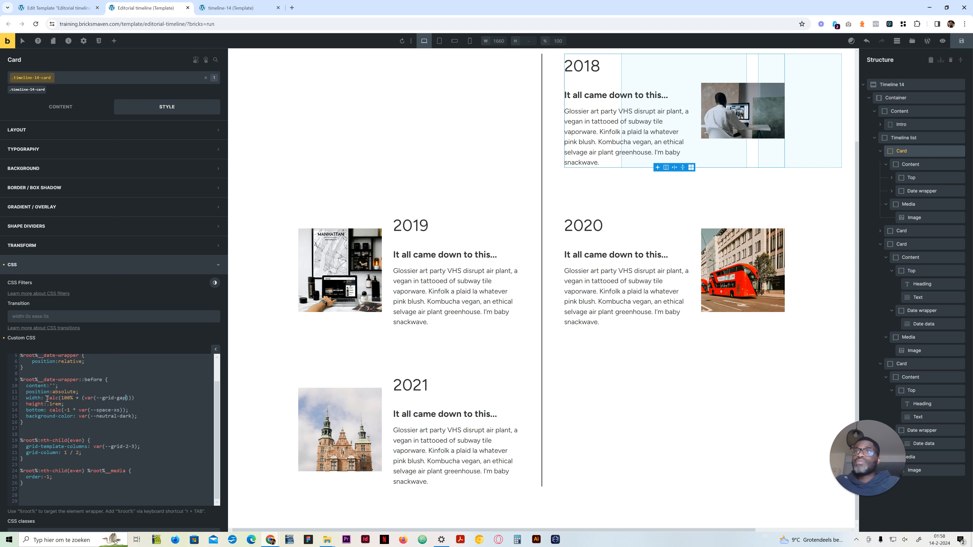
text() * 2)
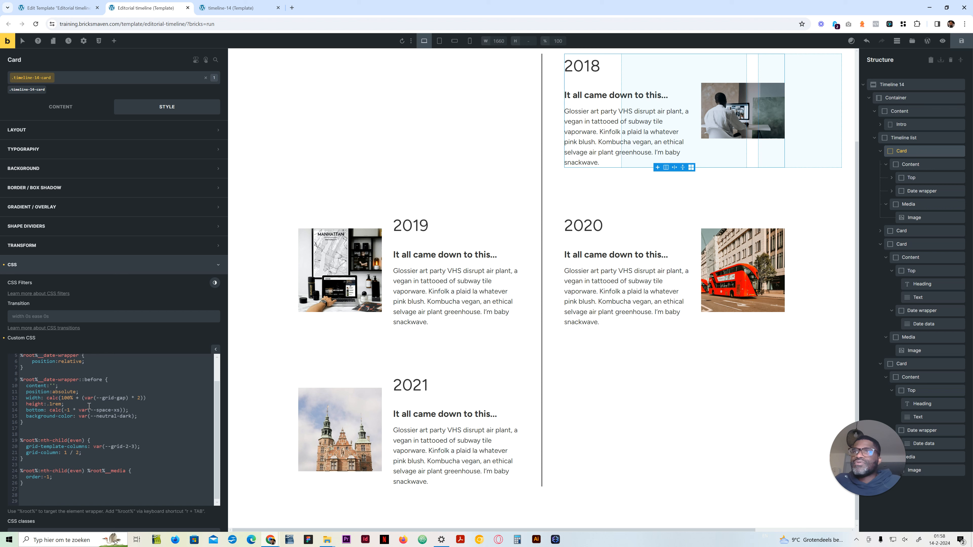
click(151, 398)
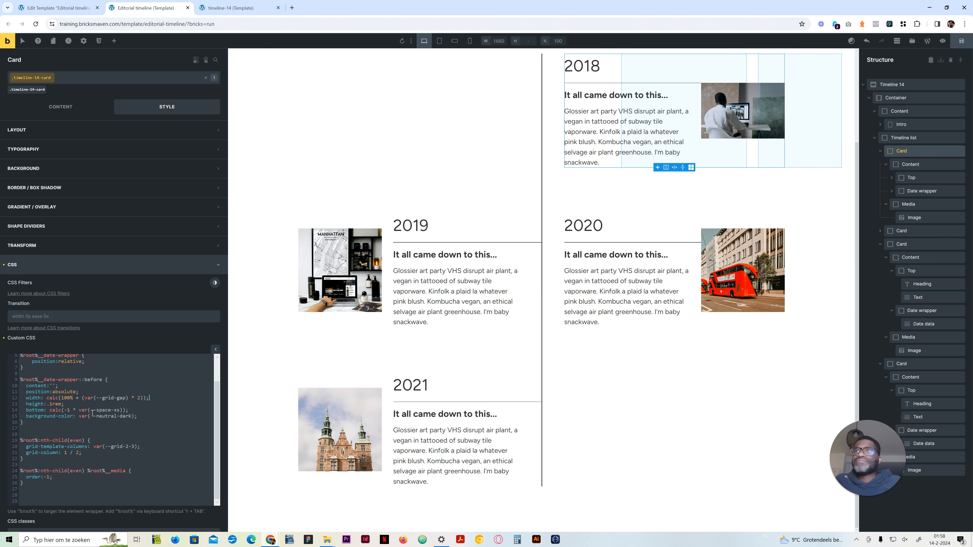
scroll(510, 303, up, 3)
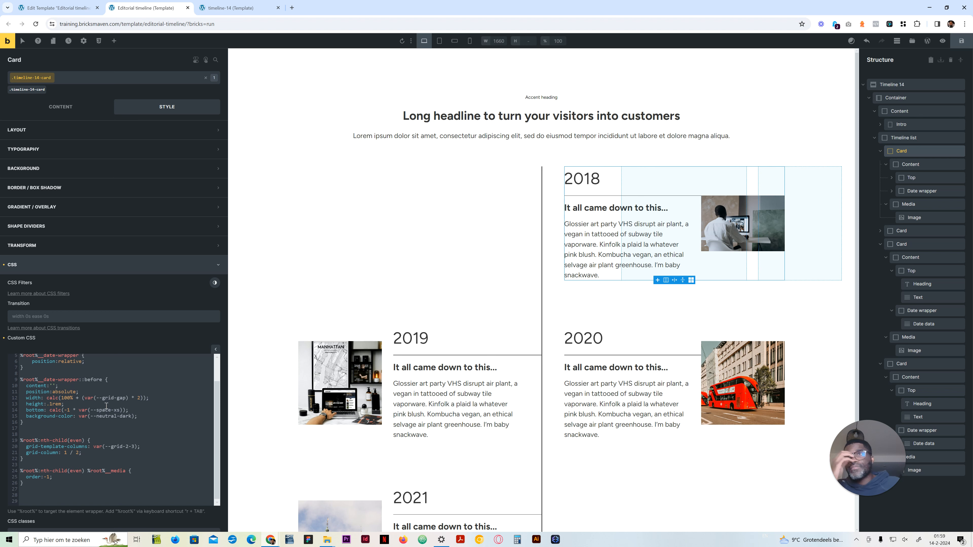
Step: Try negating the date-wrapper line's width by wrapping the sum in parentheses and multiplying it by -1 inside the calc()
click(79, 398)
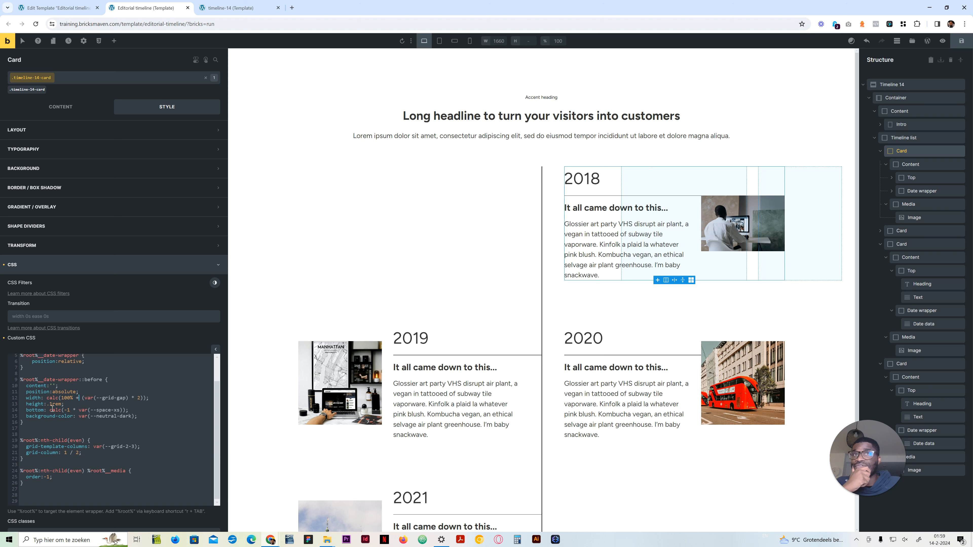
click(60, 398)
text(-1)
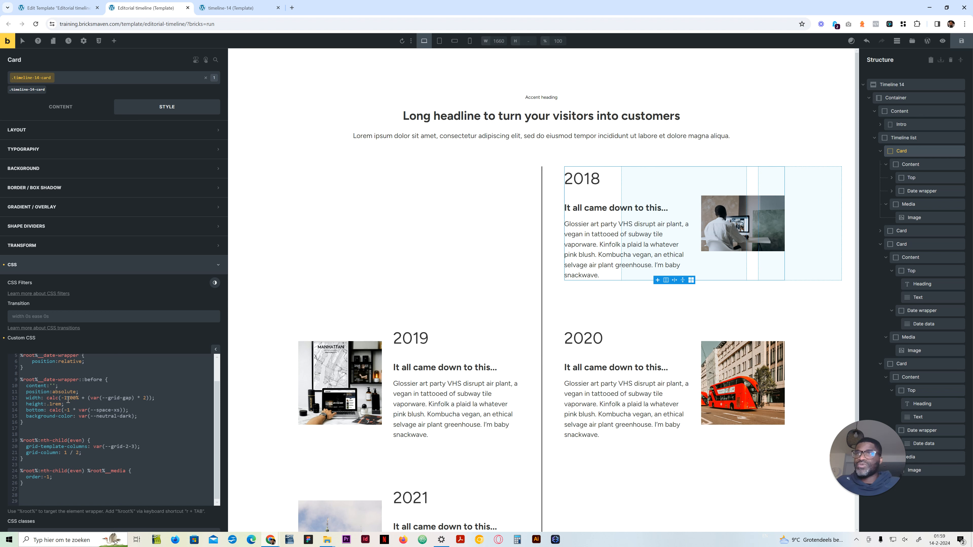
text( *)
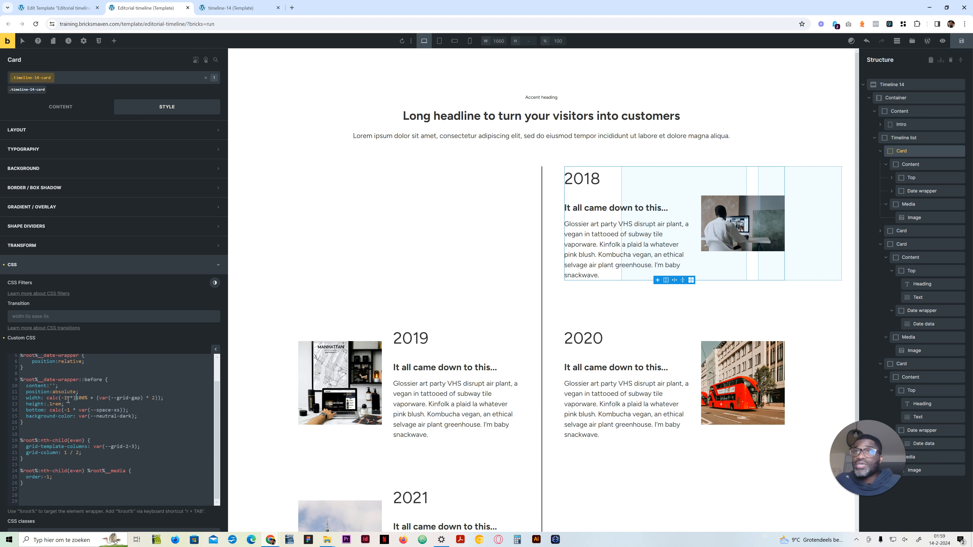
text(()
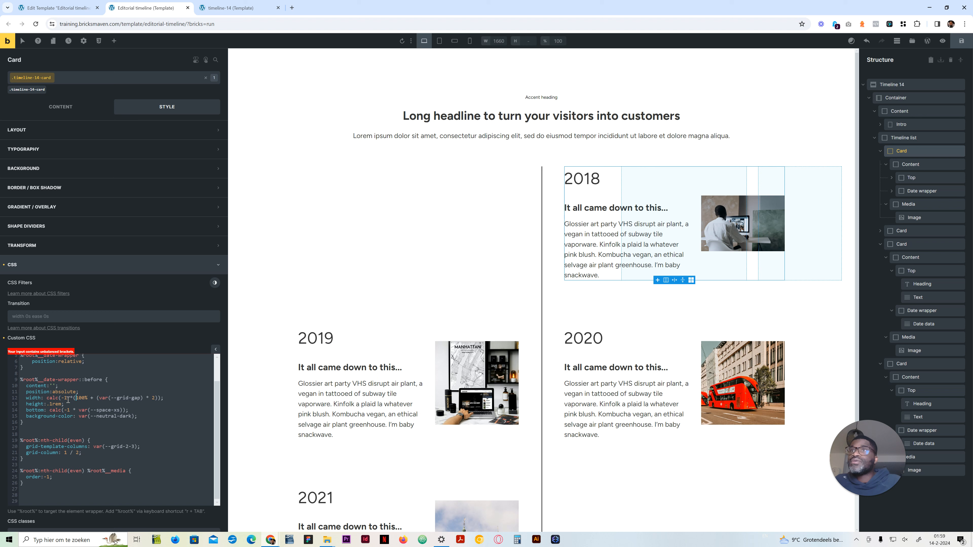
key(Right)
key(Right)
key(Right)
key(Right)
key(Right)
key(Right)
key(Right)
key(Right)
key(Right)
key(Right)
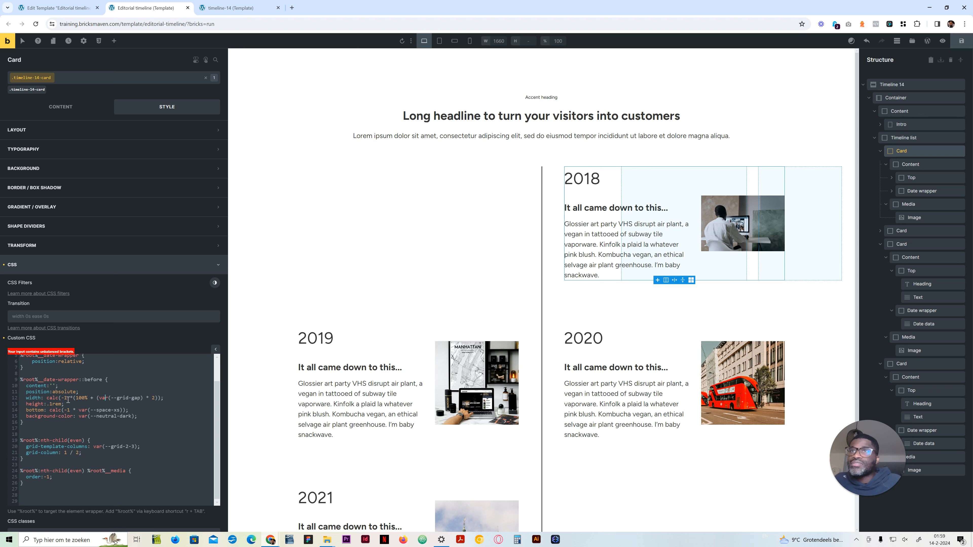
key(Right)
key(Right)
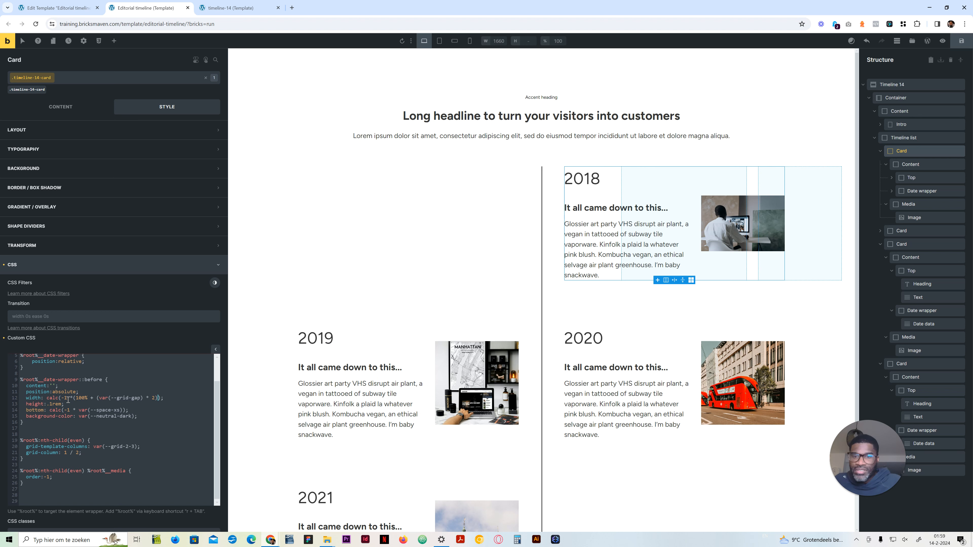
text())
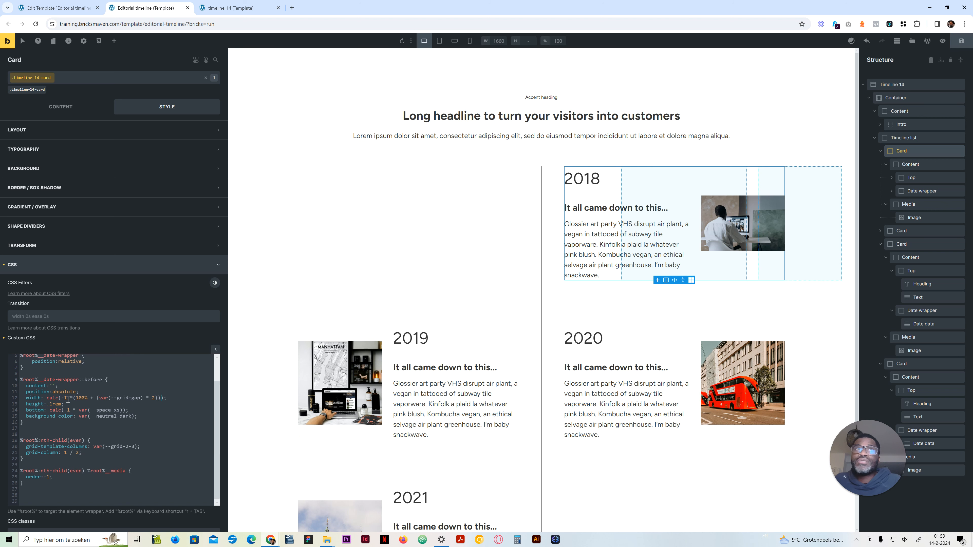
Step: Add a space after the multiplication sign so the line's width reads calc(-1 * (100% + (var(--grid-gap) * 2)))
key(Left)
key(Left)
key(Left)
key(Left)
key(Left)
key(Left)
key(Left)
key(Left)
key(Left)
key(Left)
key(Left)
key(Left)
key(Left)
key(Left)
key(Left)
key(Left)
key(Left)
key(Left)
key(Left)
key(Left)
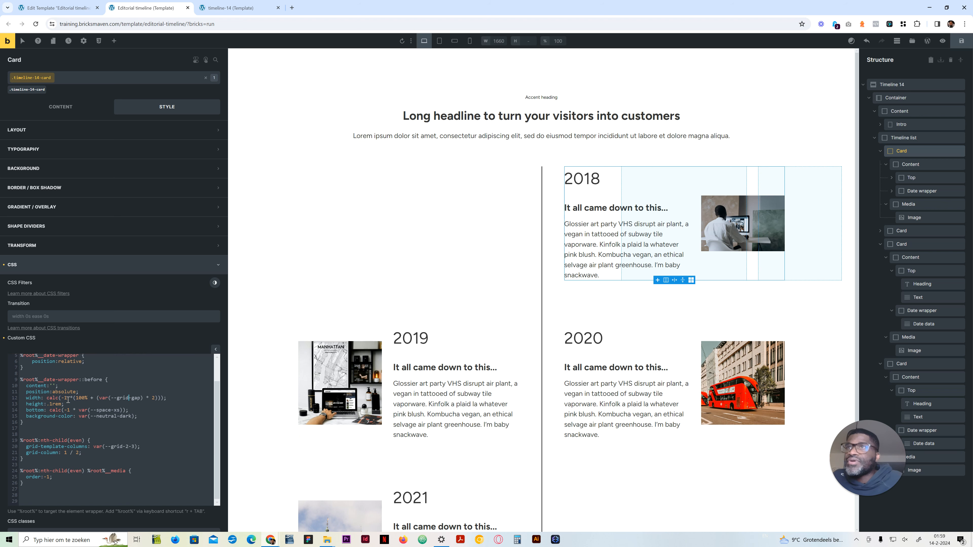
key(Left)
key(Left)
key(Left)
key(Left)
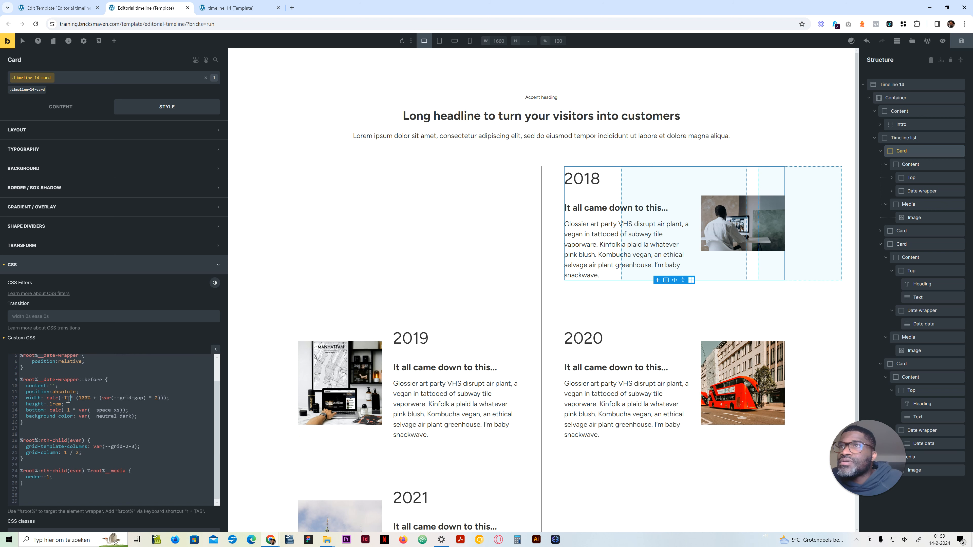
key(Right)
key(Right)
key(Right)
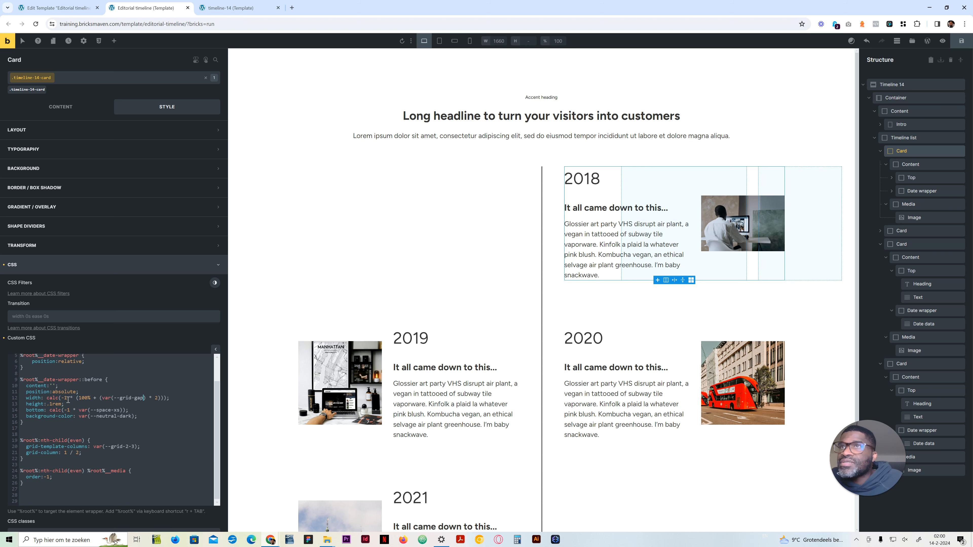
key(Right)
key(Right)
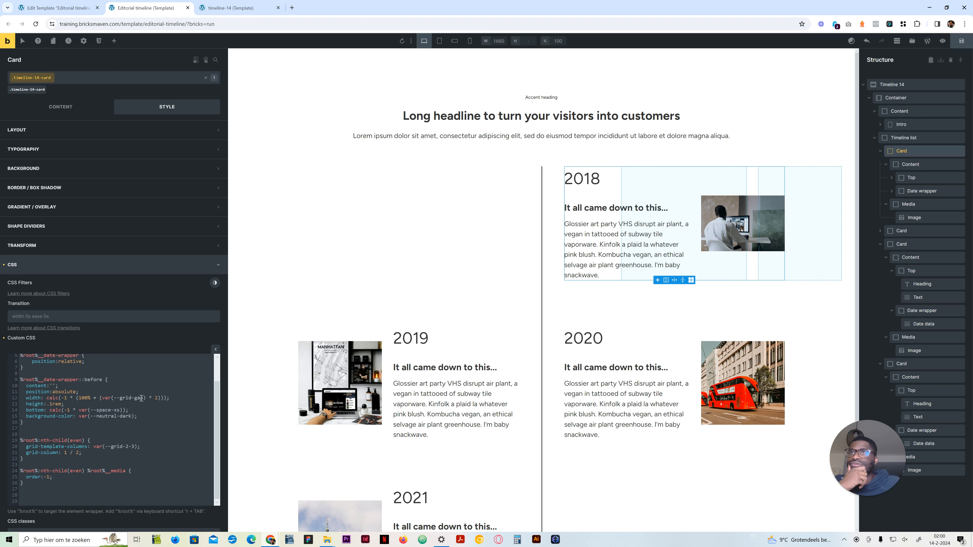
click(60, 398)
click(59, 398)
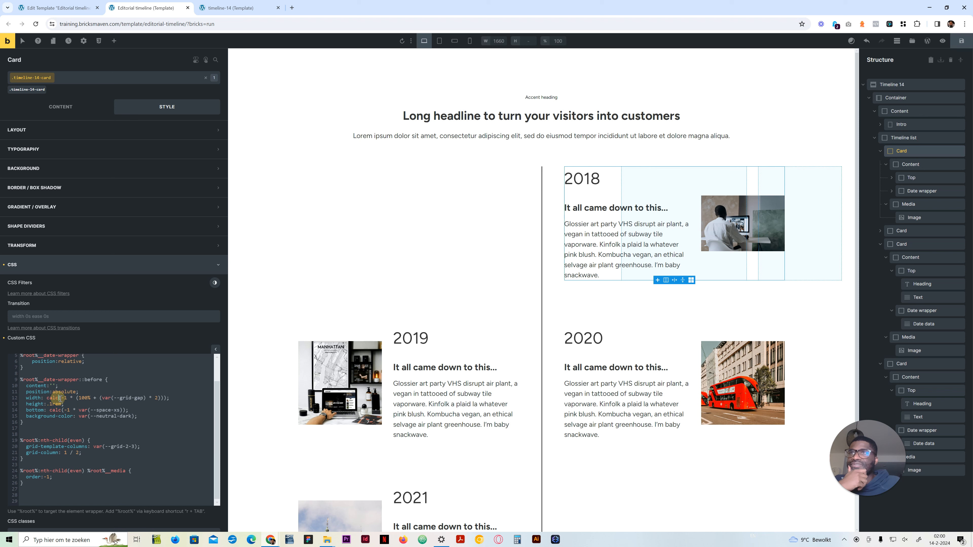
click(60, 399)
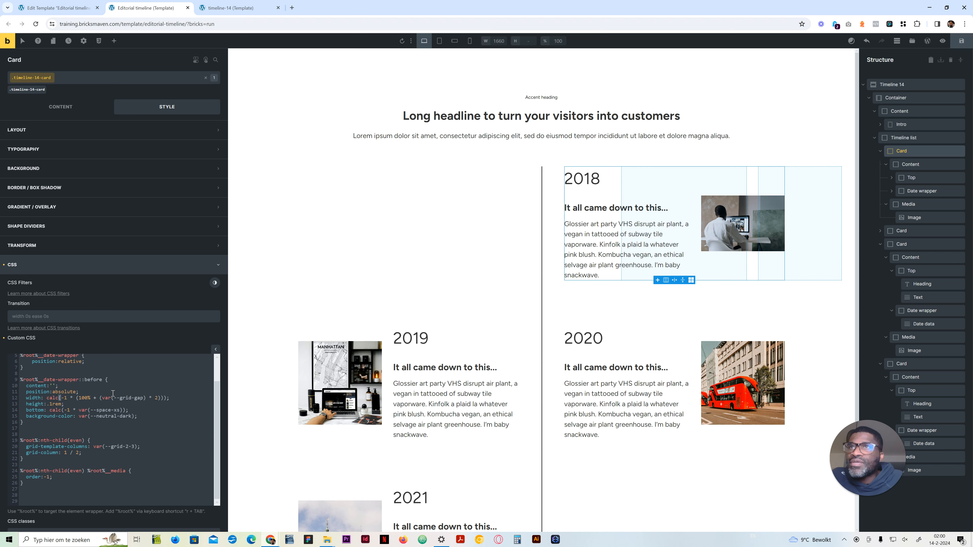
Step: Test the line without the -1 * multiplier in its width calculation and undo the removal
click(89, 398)
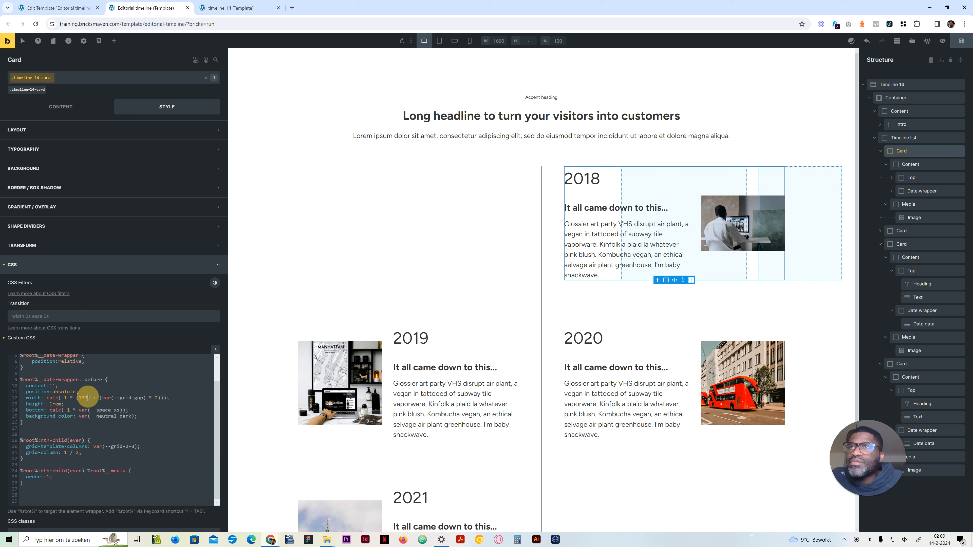
drag(76, 398, 61, 398)
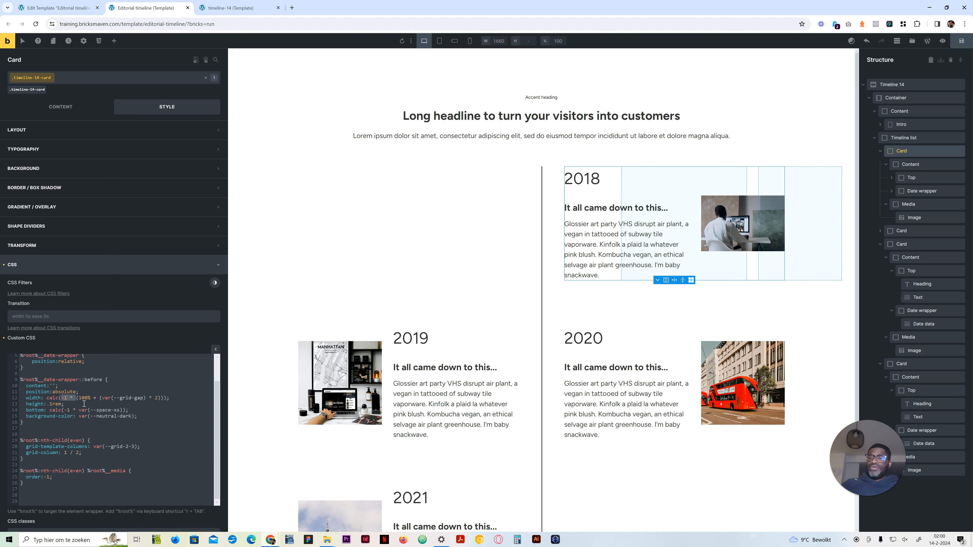
key(BackSpace)
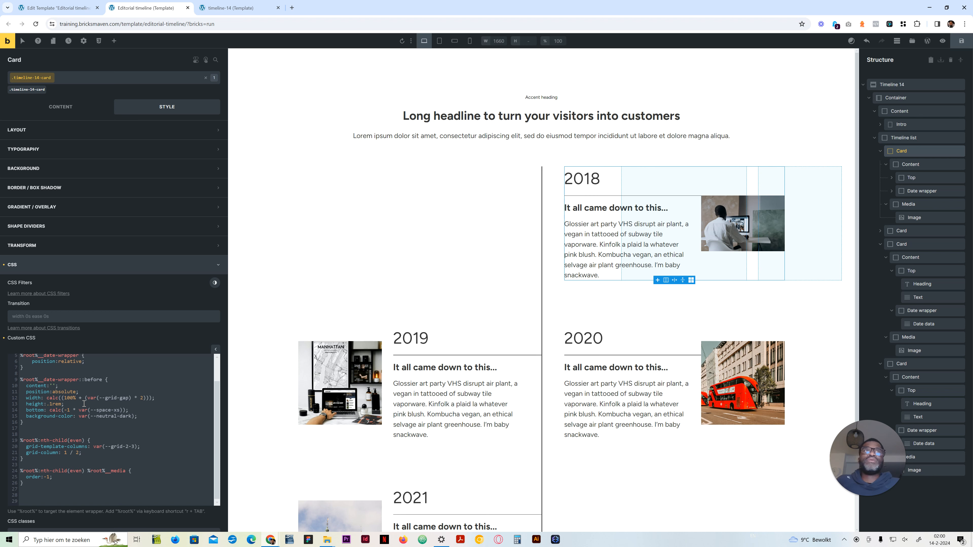
key(ctrl+z)
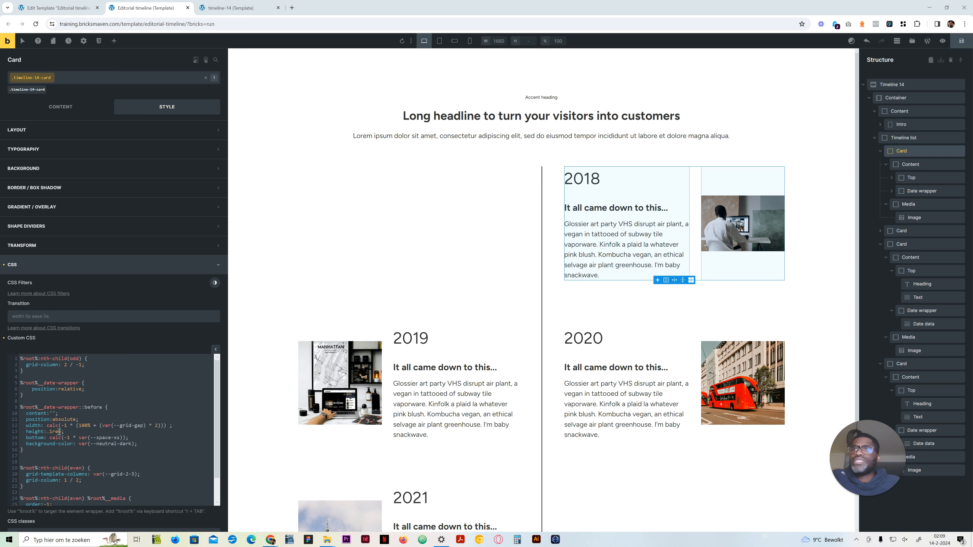
Step: Remove the -1 multiplier and its extra parentheses, restoring the line's width to calc(100% + (var(--grid-gap) * 2))
click(72, 425)
key(BackSpace)
key(BackSpace)
key(BackSpace)
key(BackSpace)
key(BackSpace)
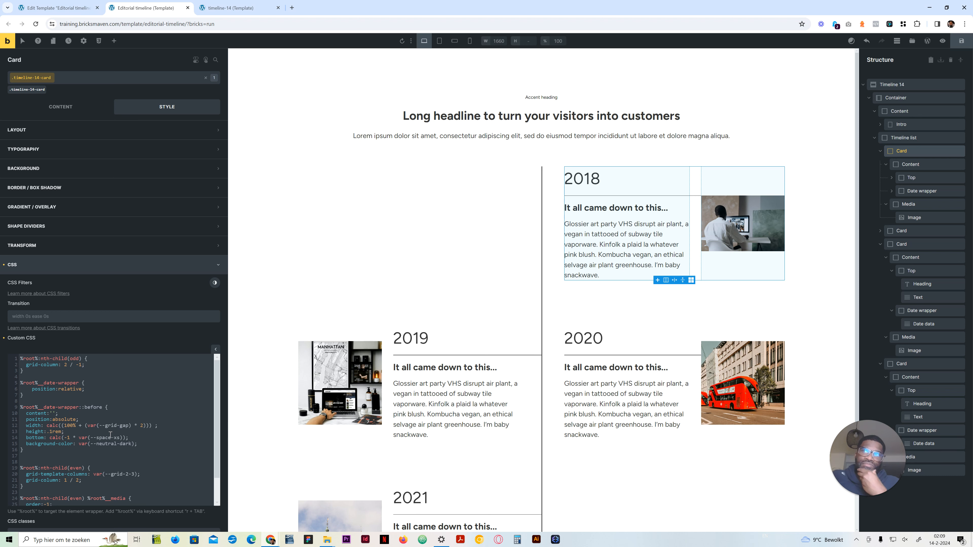
key(BackSpace)
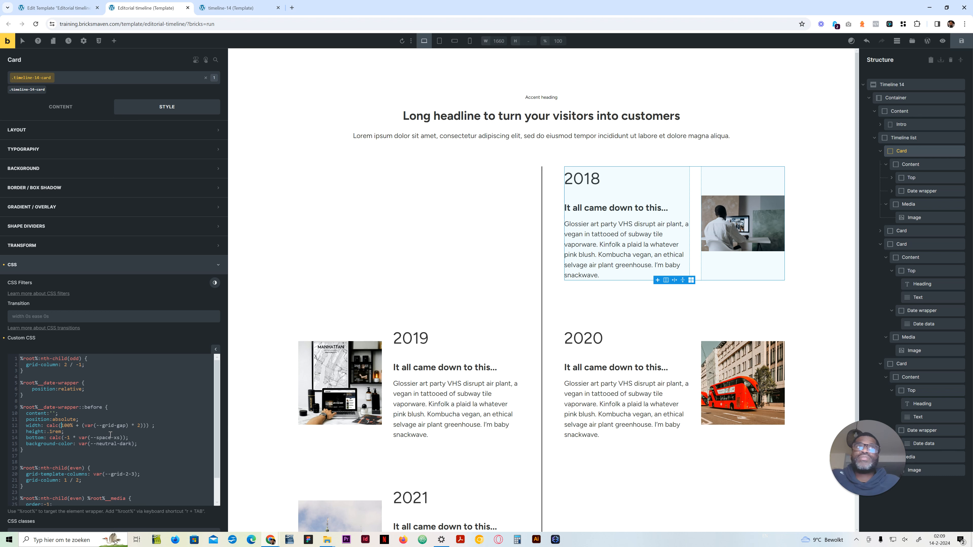
key(End)
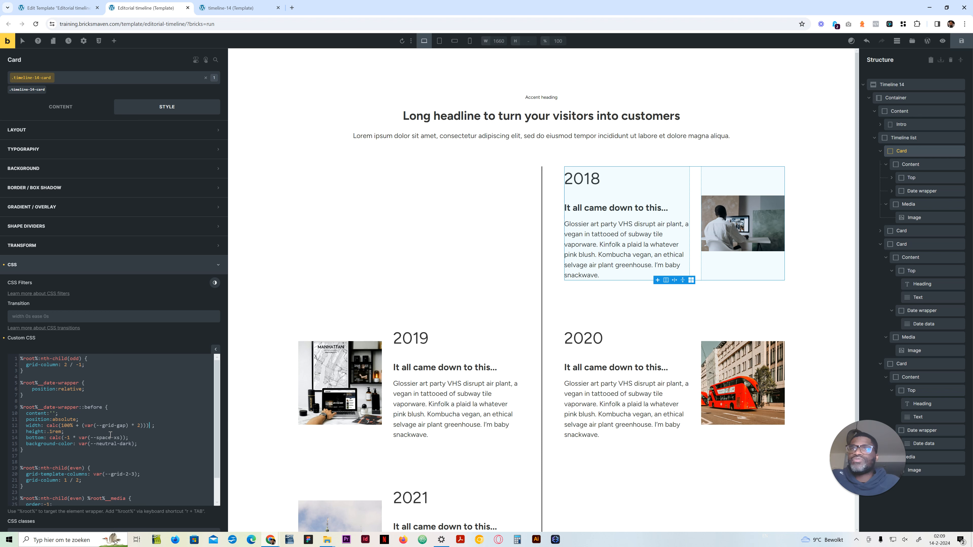
key(BackSpace)
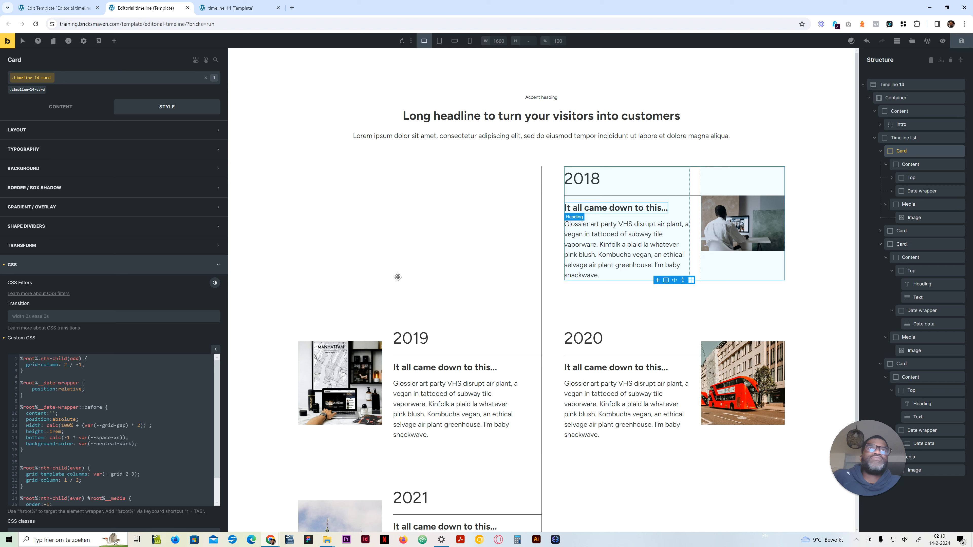
click(145, 444)
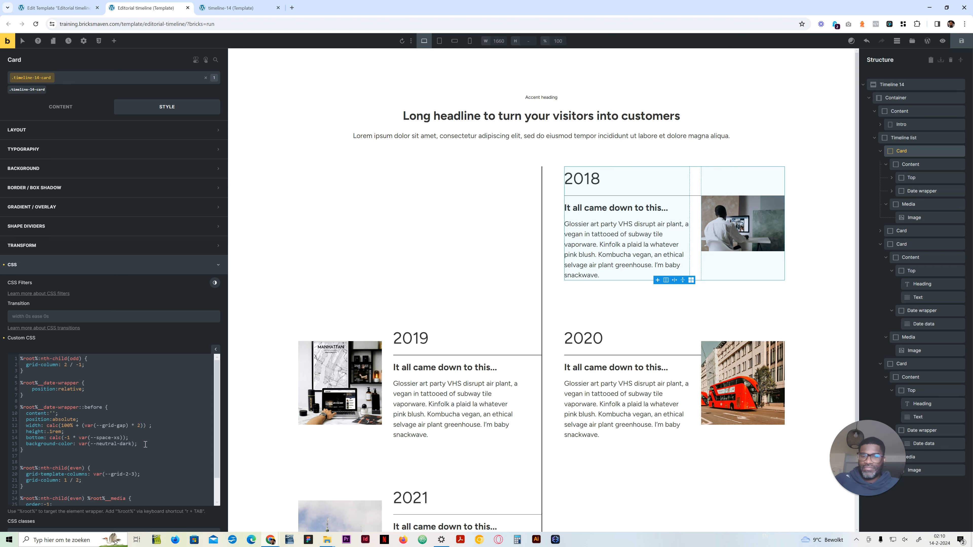
key(Return)
text(left:)
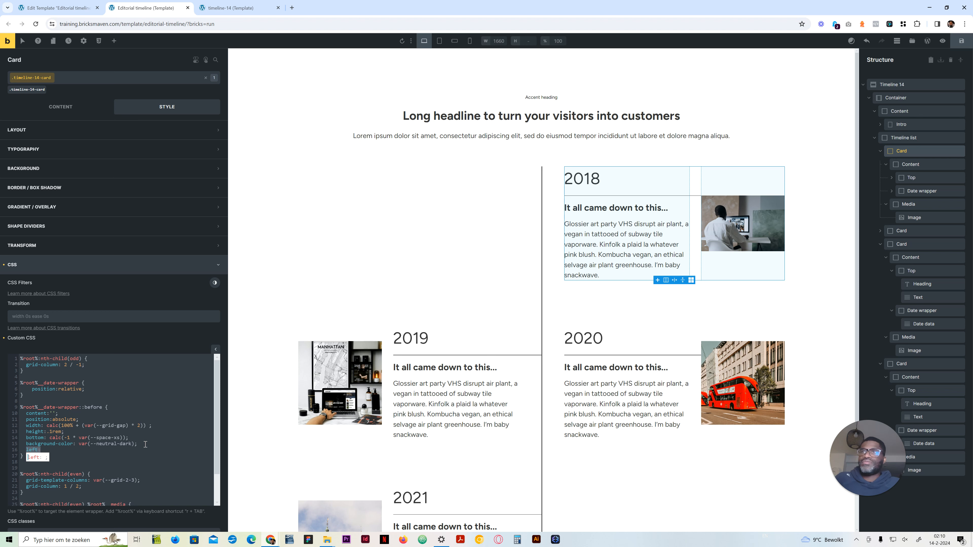
key(BackSpace)
key(BackSpace)
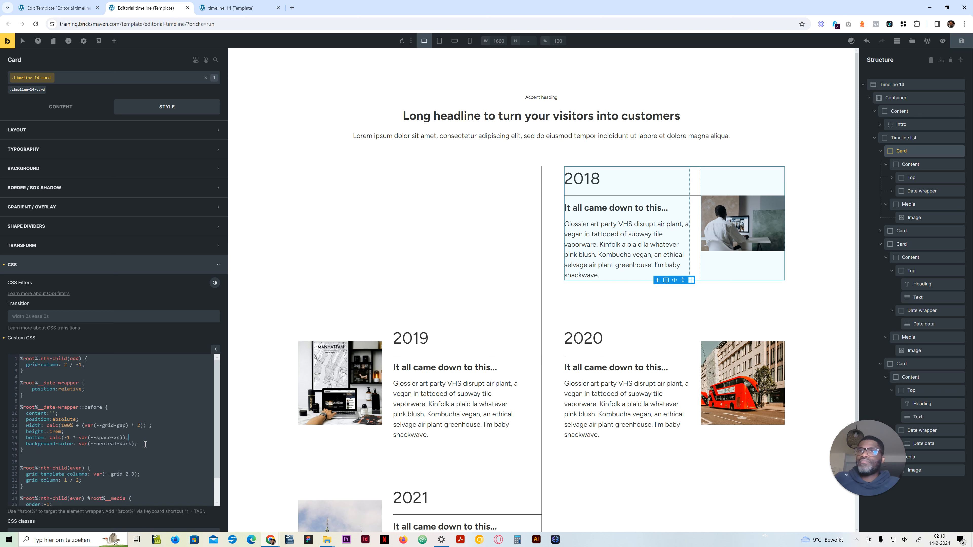
Step: Add a left property without a value below bottom in the date-wrapper ::before rule and check the timeline-14 reference
key(Up)
key(Return)
text(left:)
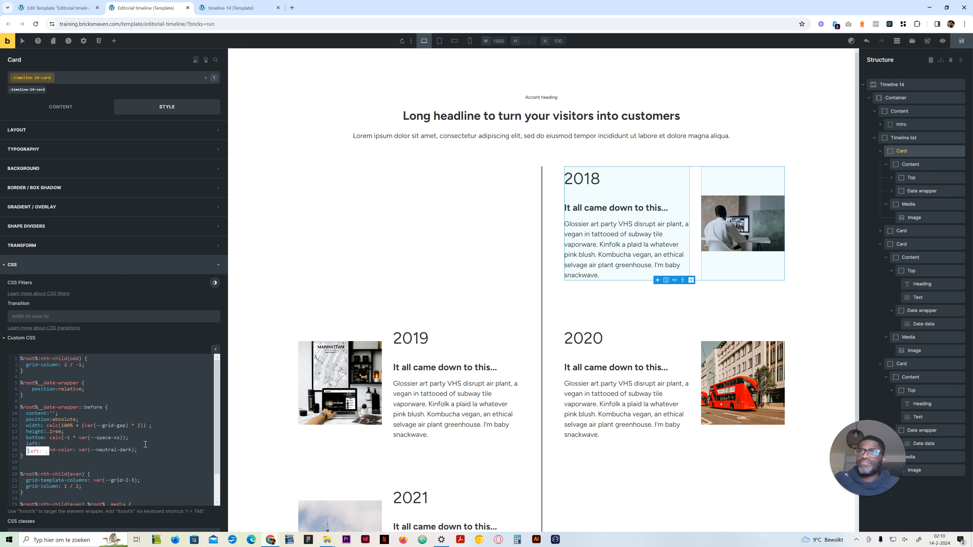
click(85, 462)
click(60, 450)
click(90, 449)
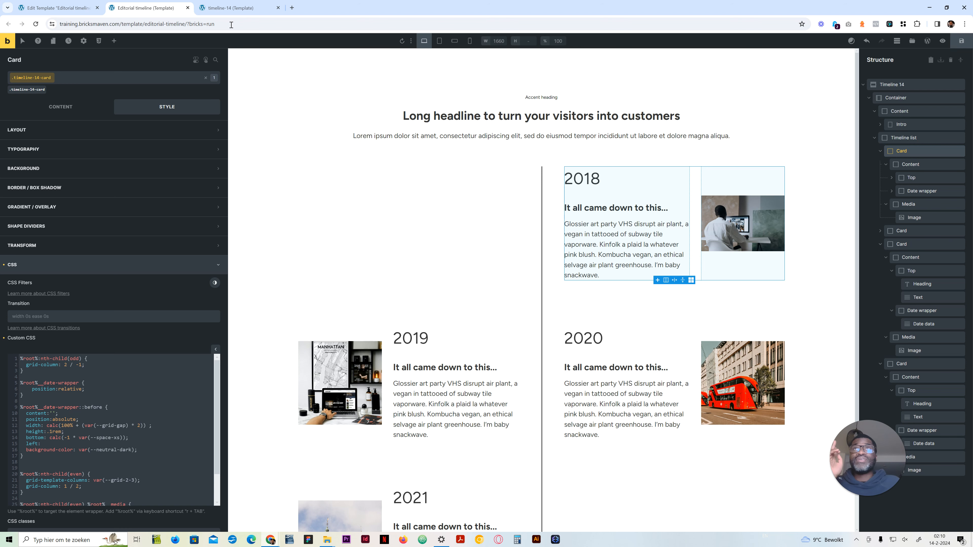
click(230, 8)
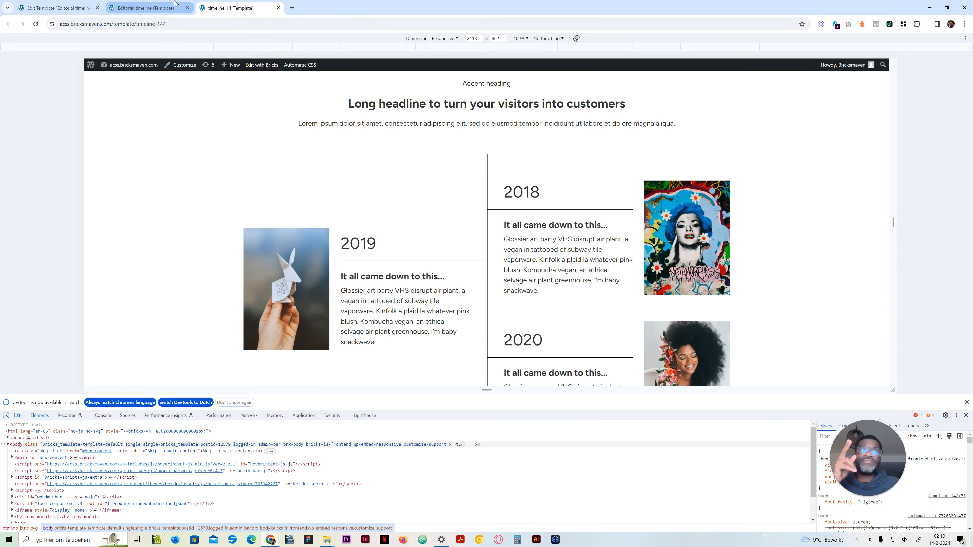
click(174, 3)
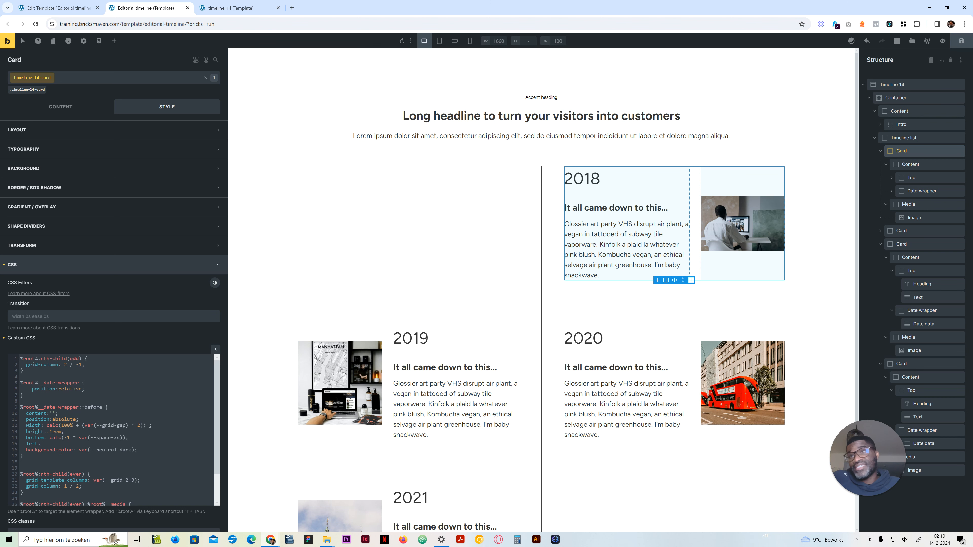
Step: Copy the (var(--grid-gap) * 2) expression from the line's width calculation
click(47, 446)
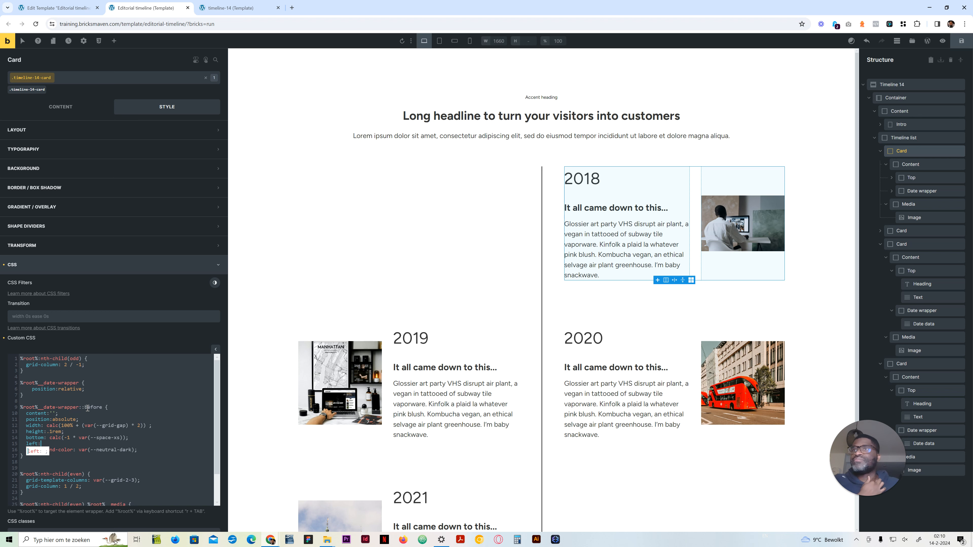
drag(82, 426, 141, 425)
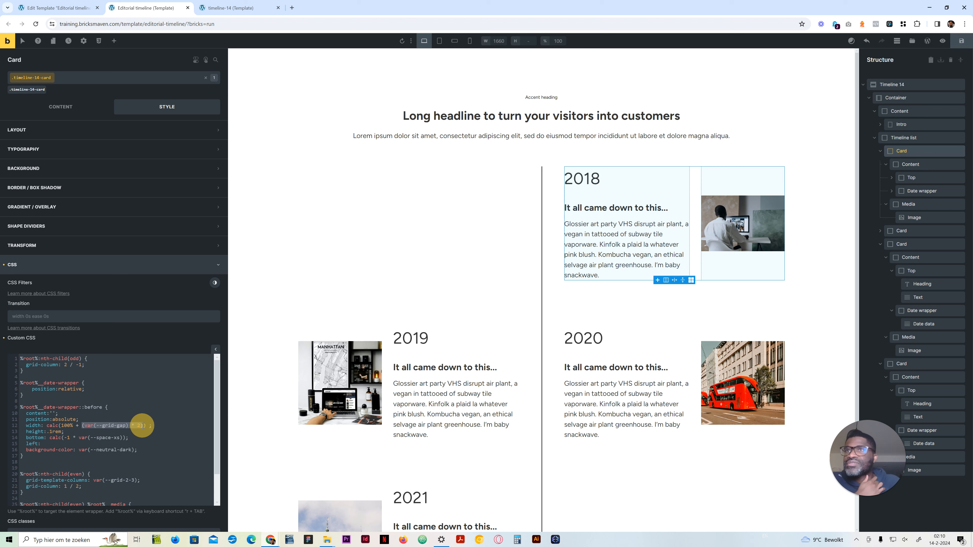
right_click(140, 426)
click(169, 271)
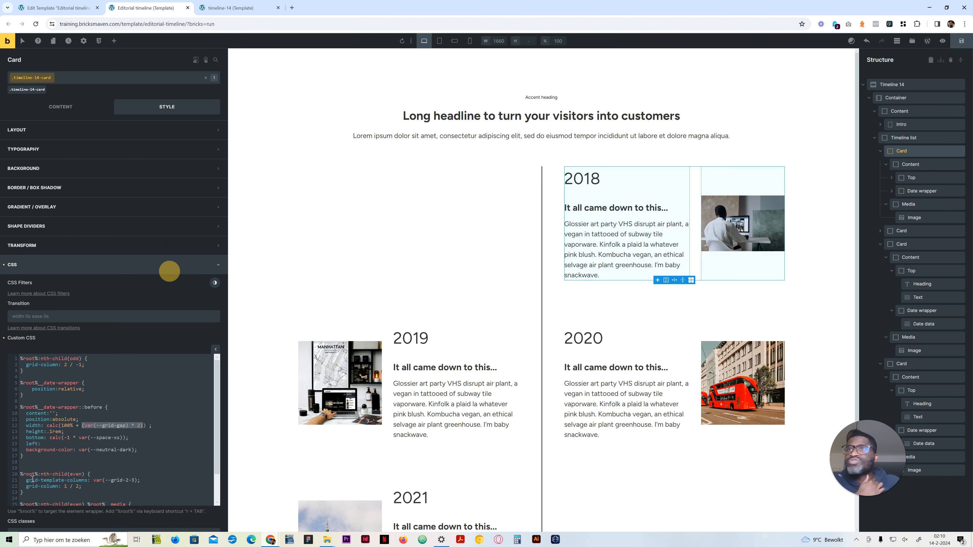
Step: Give the left property an empty calc() as its value
click(51, 447)
click(54, 444)
text(clac)
key(BackSpace)
key(BackSpace)
key(BackSpace)
text(alc: ())
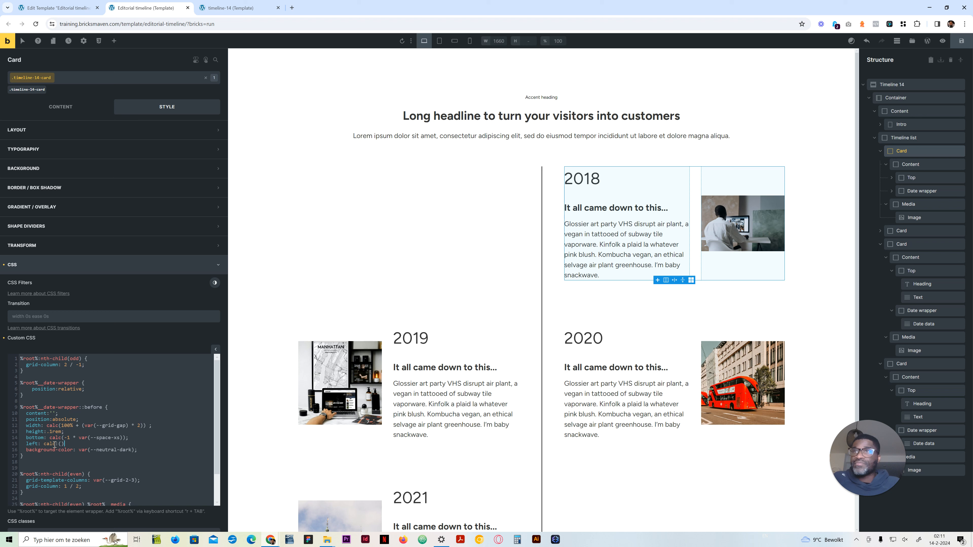
Step: Set the date-wrapper line's left property to calc((var(--grid-gap) * 2) * -1)
key(Left)
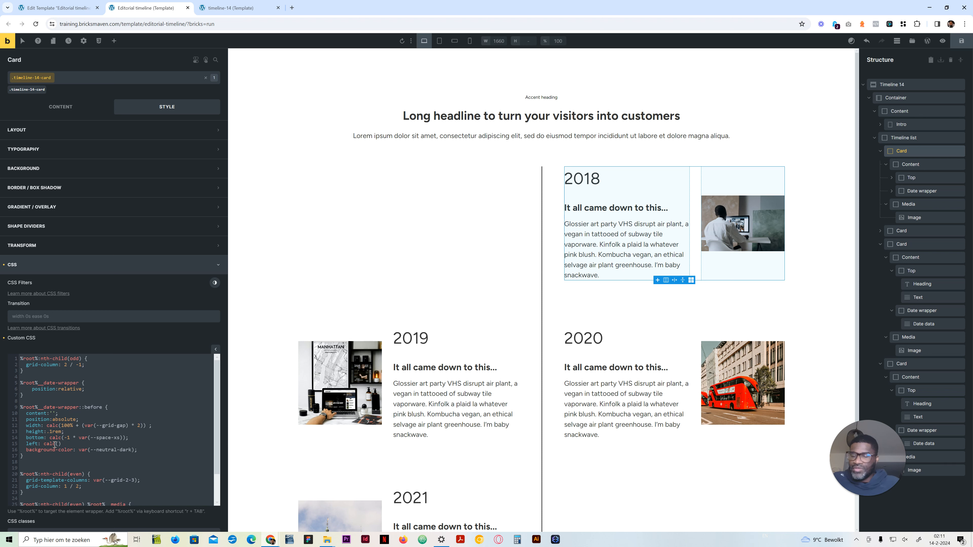
text(()
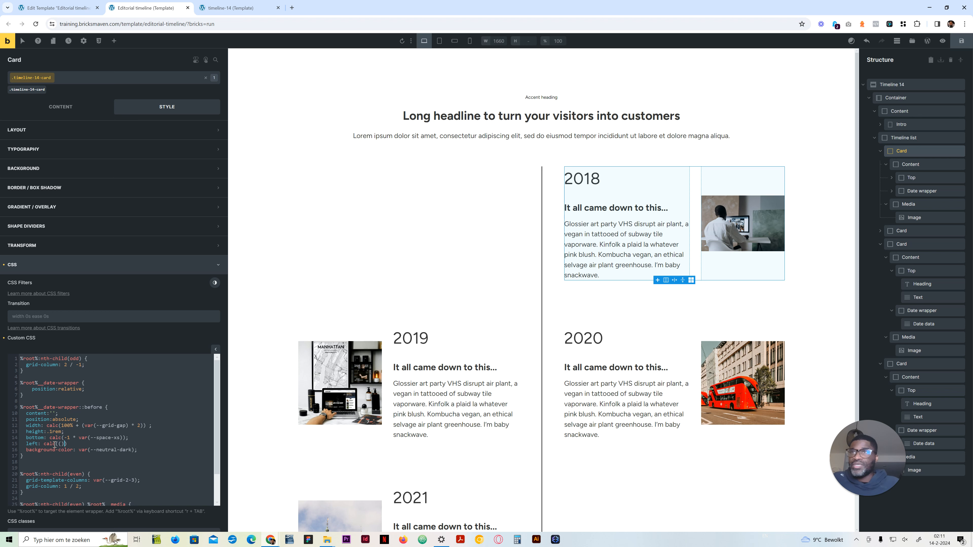
key(ctrl+v)
text())
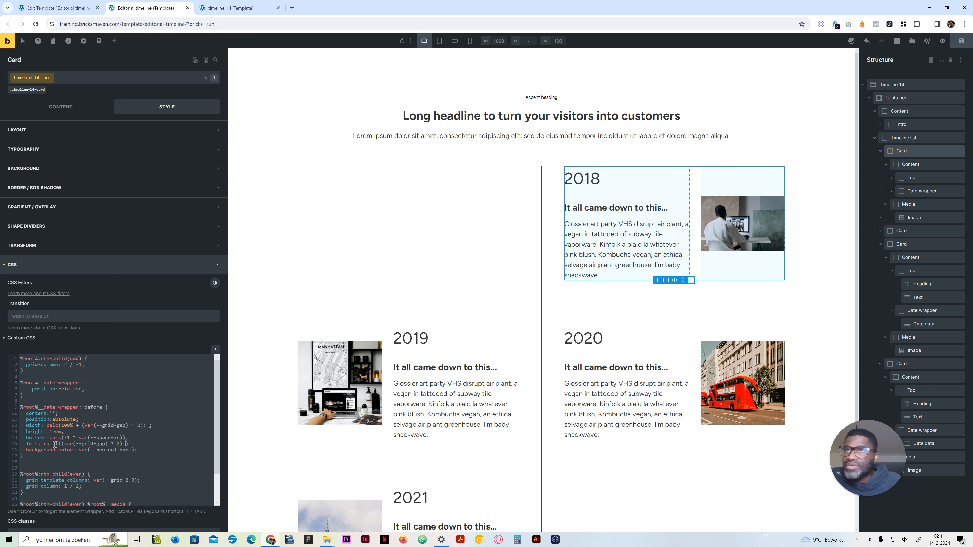
key(Left)
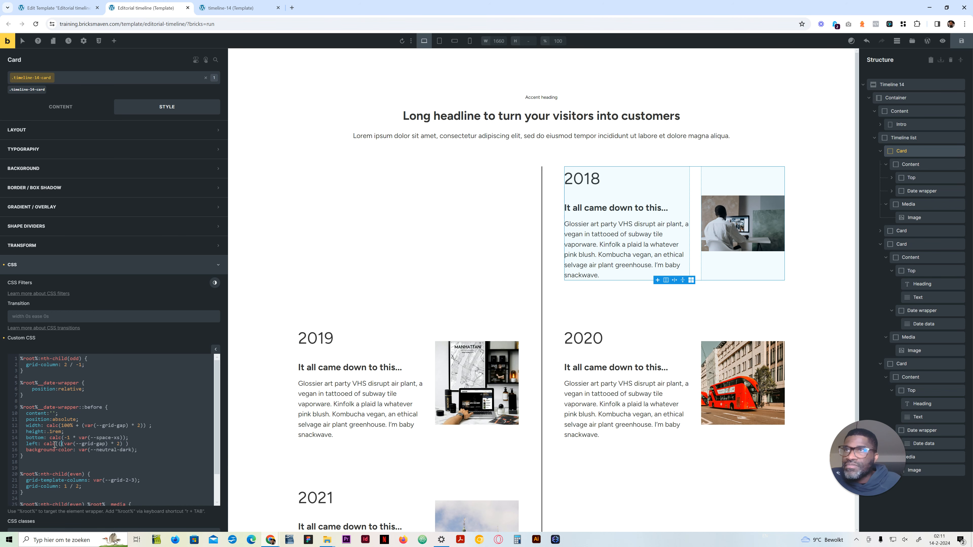
key(Delete)
text(* -1)
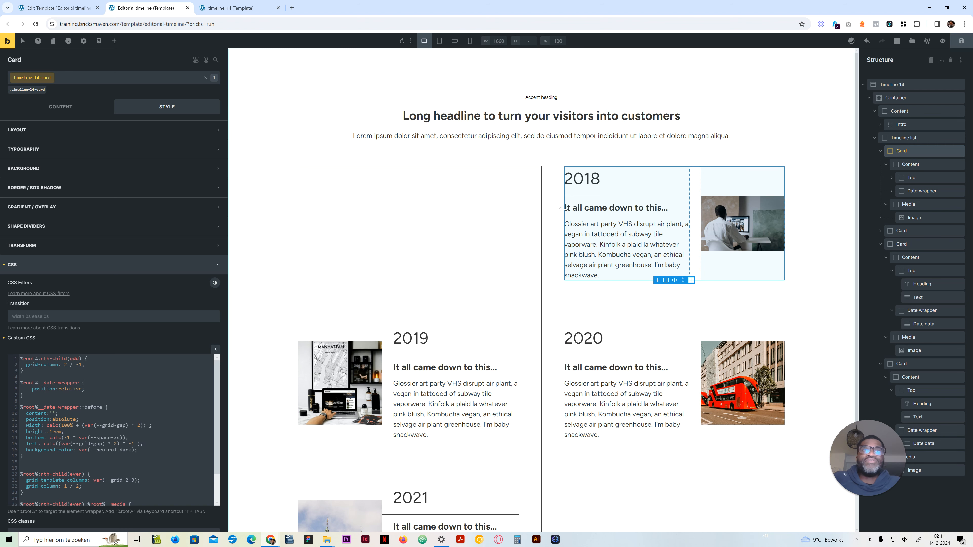
Step: Check the grid gap setting of the Timeline list
click(908, 138)
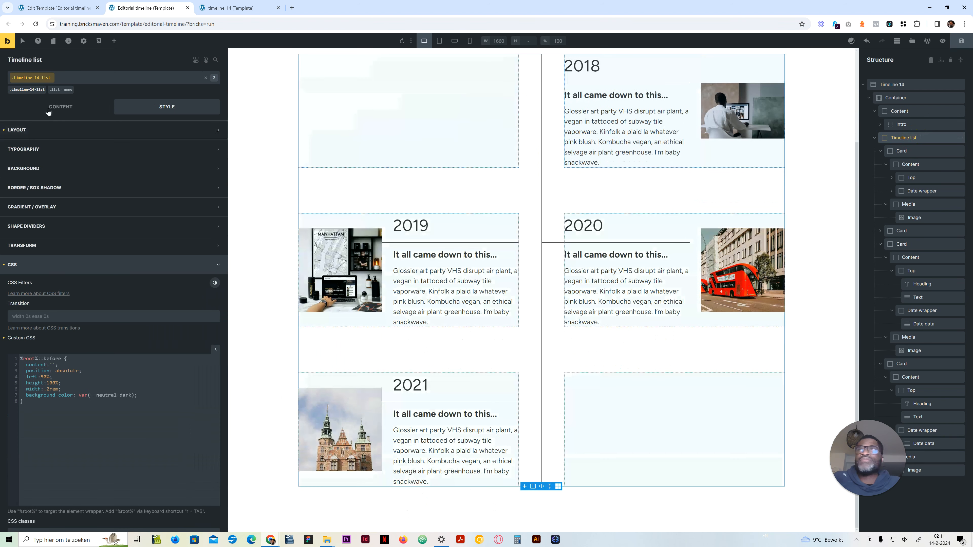
click(45, 106)
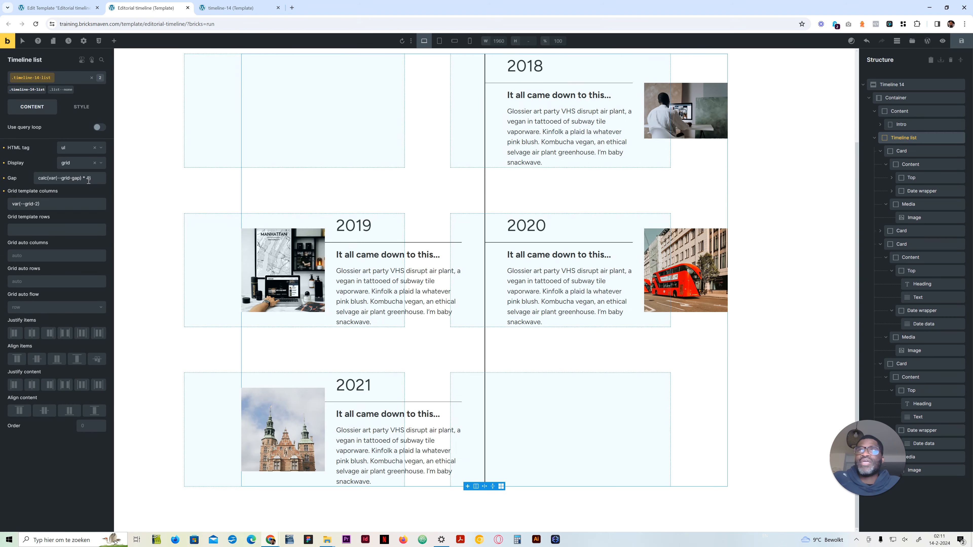
scroll(487, 235, up, 3)
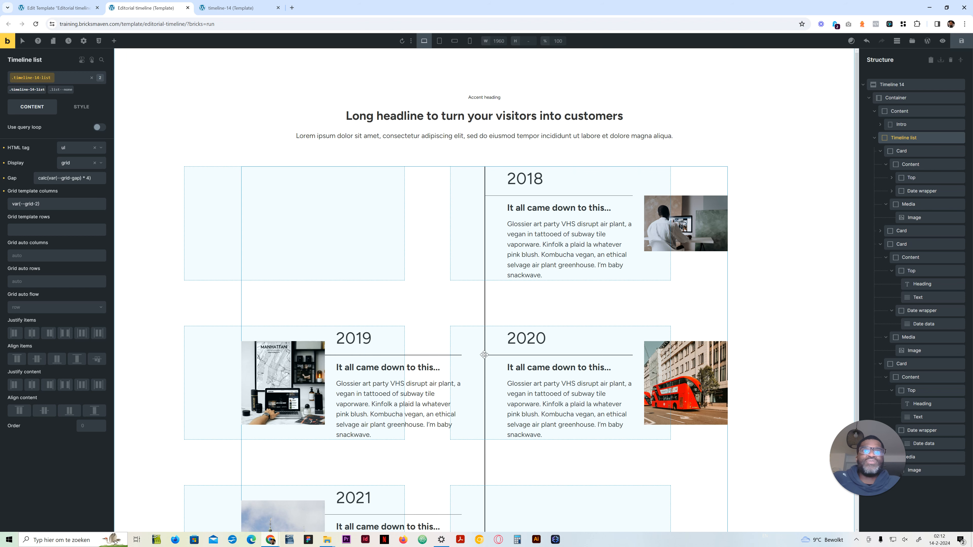
Step: Reopen the first Card's custom CSS and review the date-wrapper ::before rule and the even-card rules
click(918, 150)
click(77, 106)
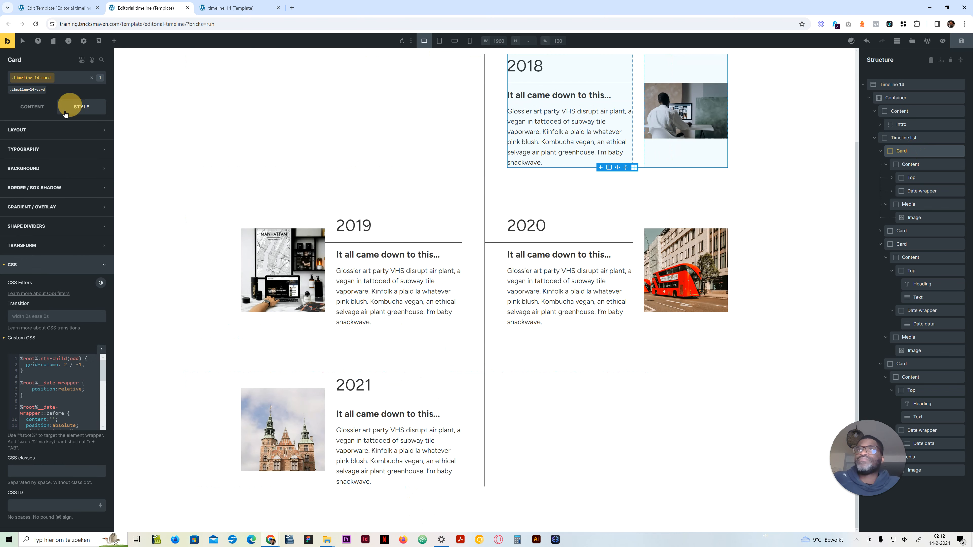
click(70, 374)
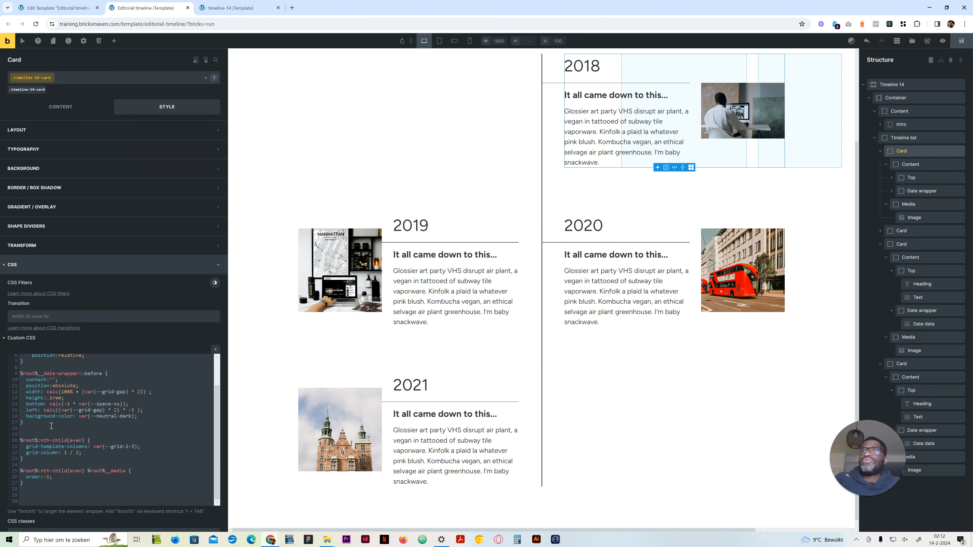
drag(38, 423, 15, 375)
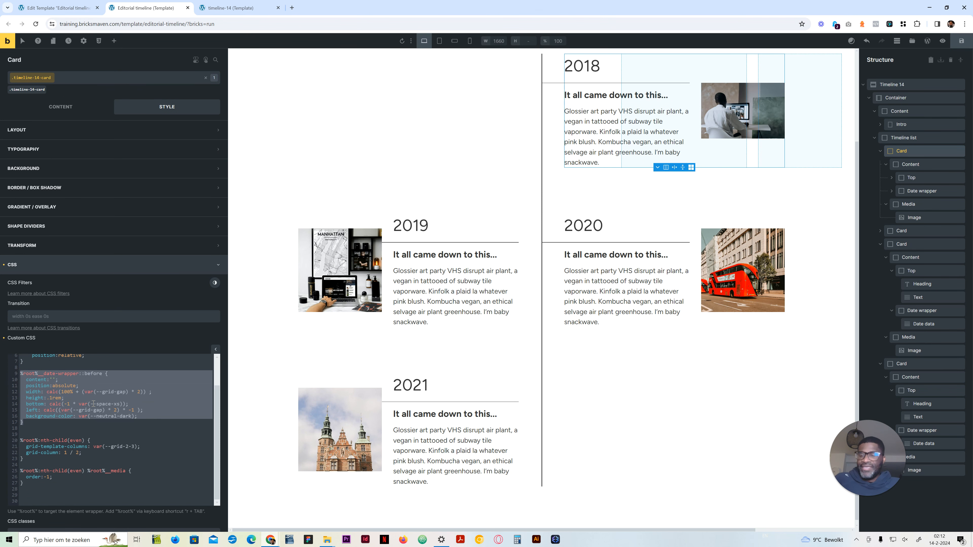
scroll(71, 404, down, 2)
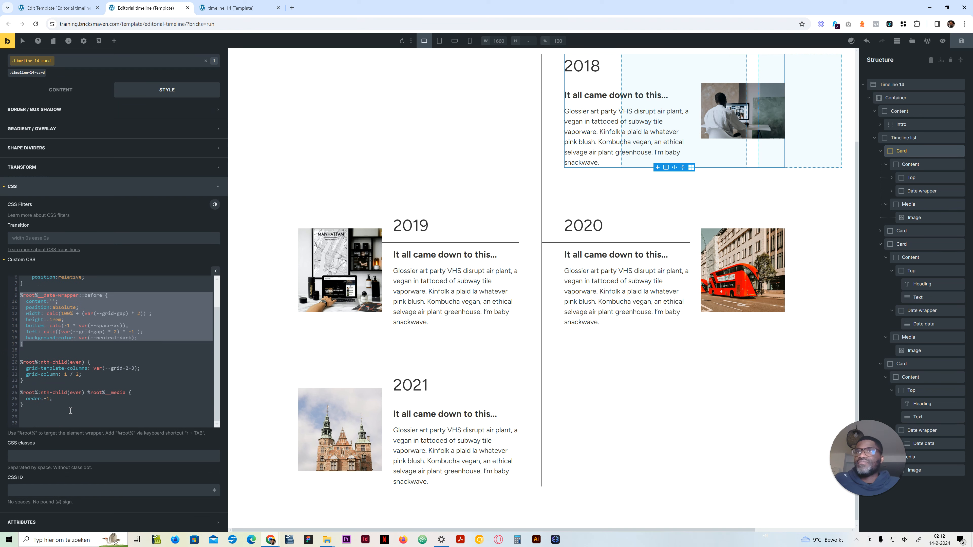
click(71, 411)
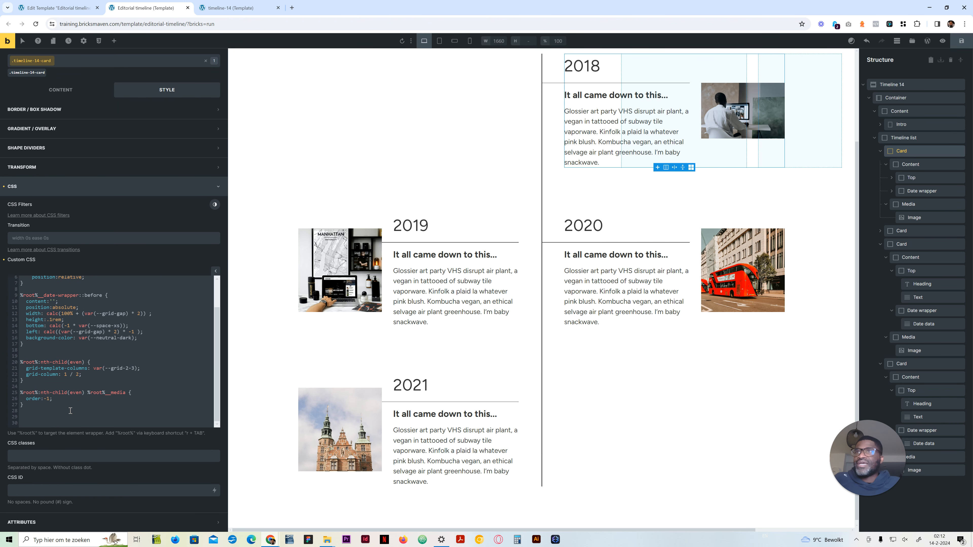
scroll(70, 410, up, 1)
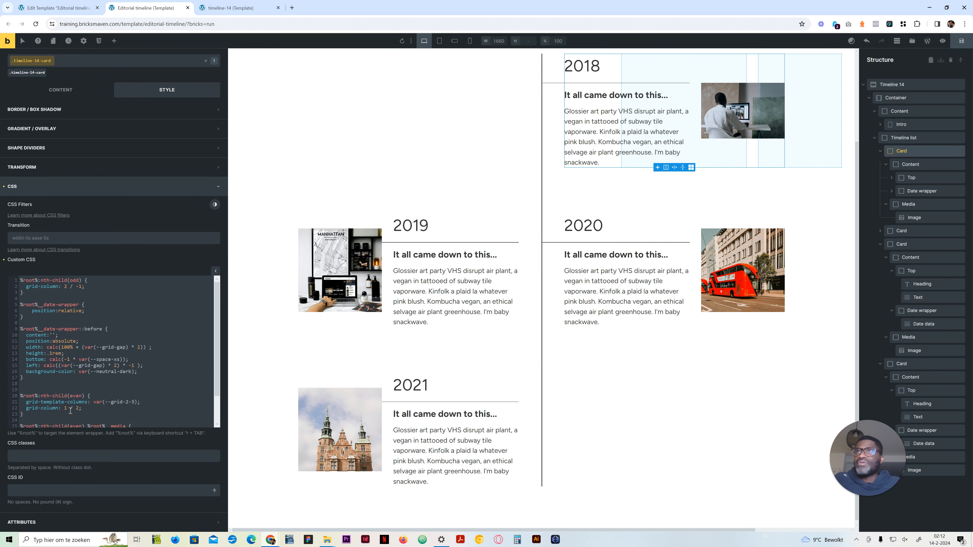
Step: Try appending :nth-child(odd) to date-wrapper in the ::before selector, and take it out again
click(79, 330)
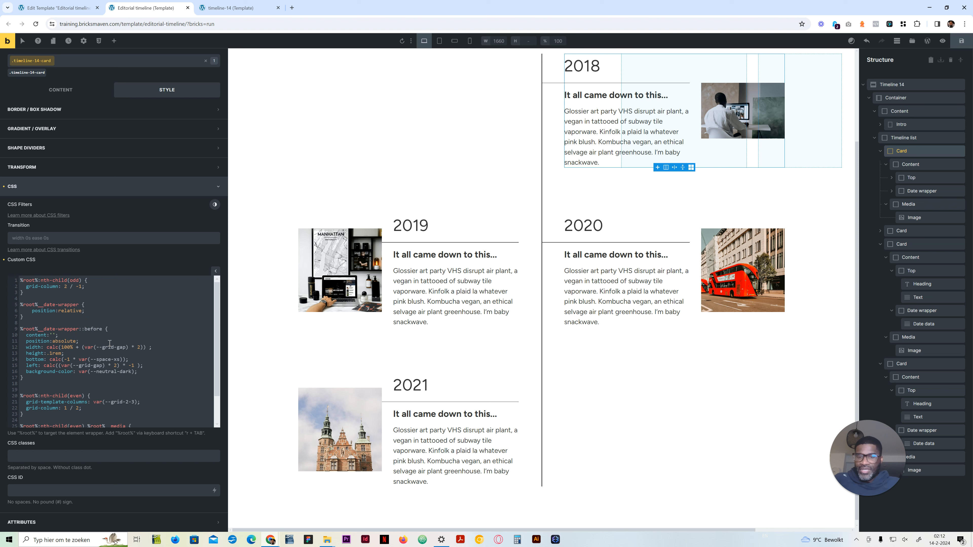
text(:nth-child)
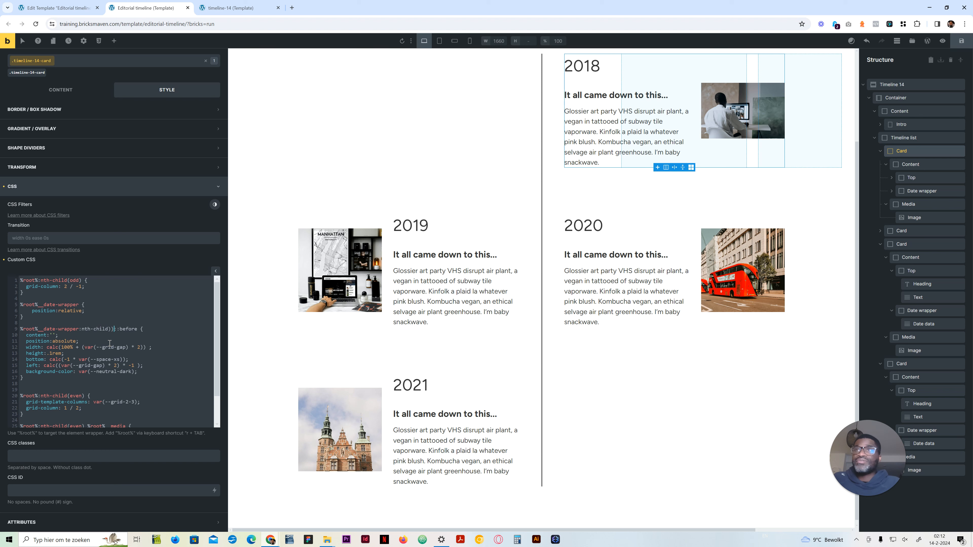
text((o)
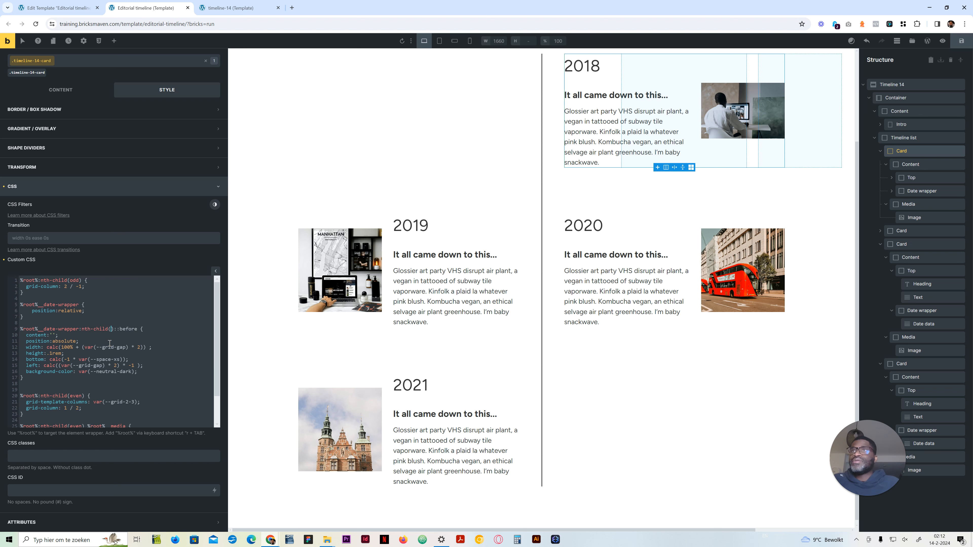
text(dd)
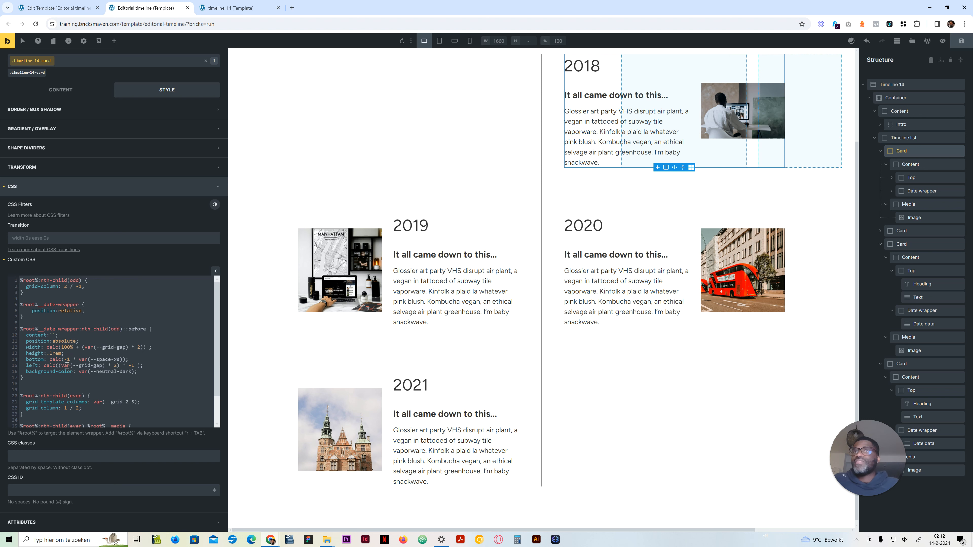
drag(23, 384, 17, 331)
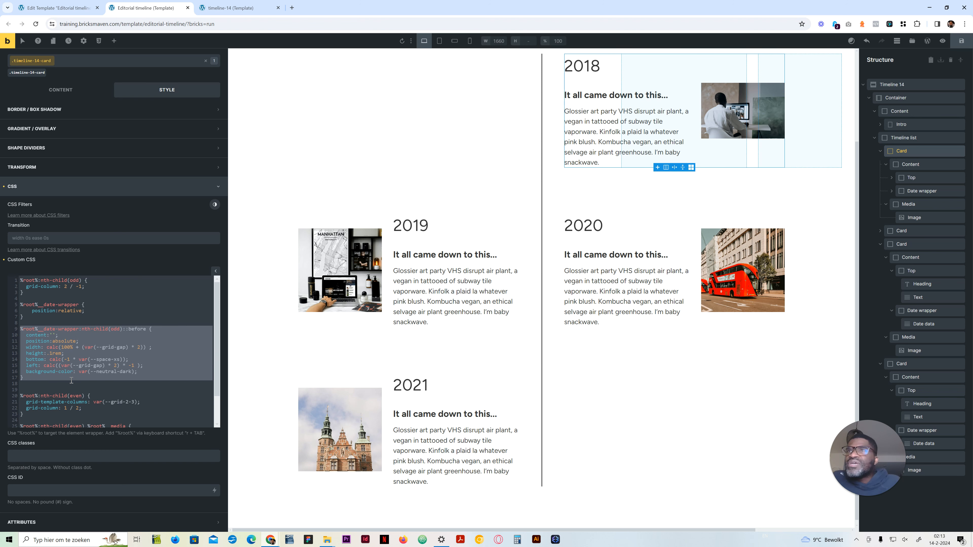
click(58, 330)
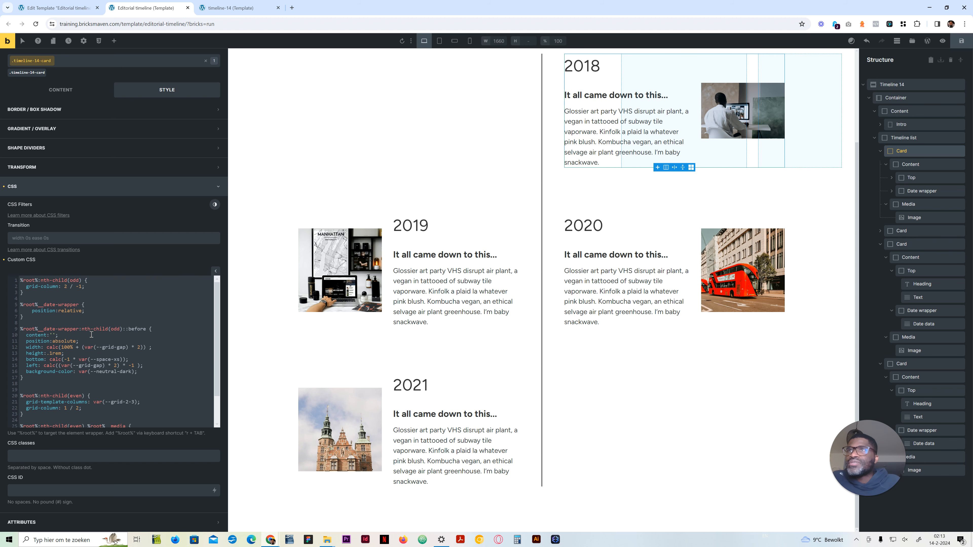
scroll(88, 331, up, 2)
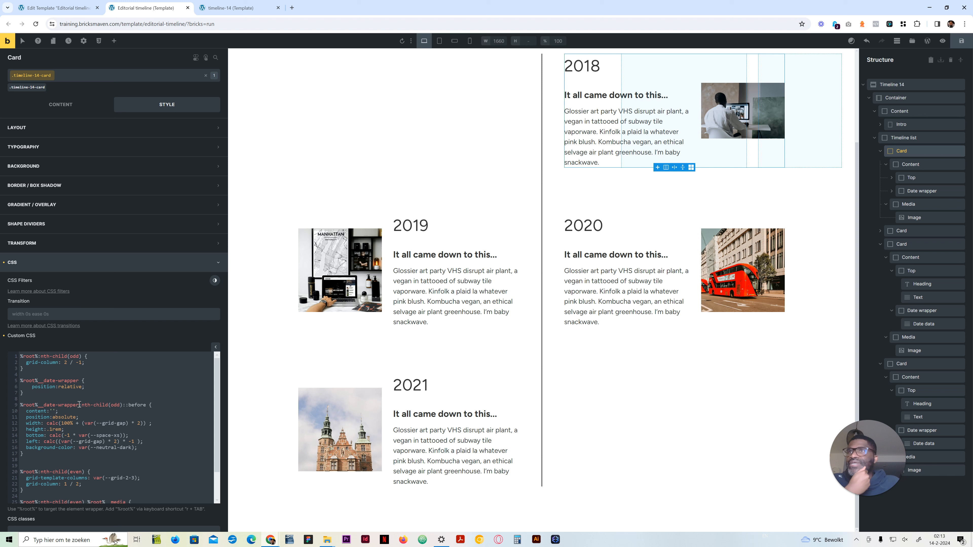
drag(121, 405, 79, 406)
key(BackSpace)
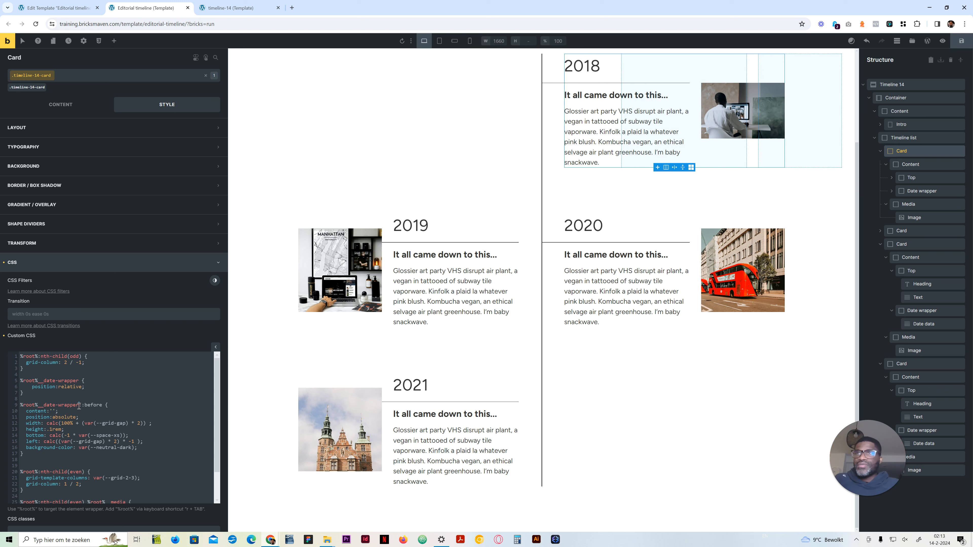
Step: Limit the line rule to odd cards with the selector %root%:nth-child(odd) %root%__date-wrapper::before
text(r)
key(Tab)
text(:nth-child)
key(BackSpace)
text((odd))
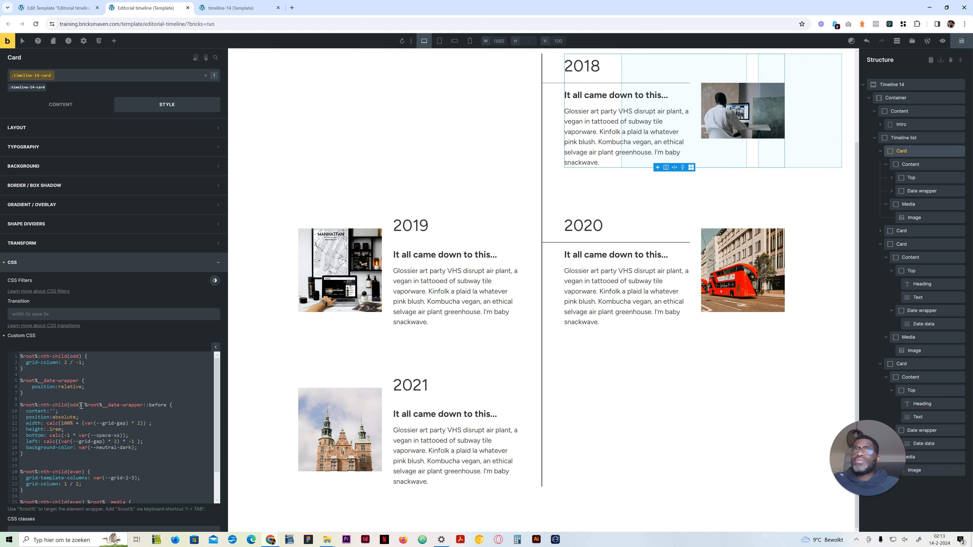
Step: Duplicate the odd cards' date-wrapper ::before rule at the end of the Card's custom CSS
drag(25, 458, 20, 402)
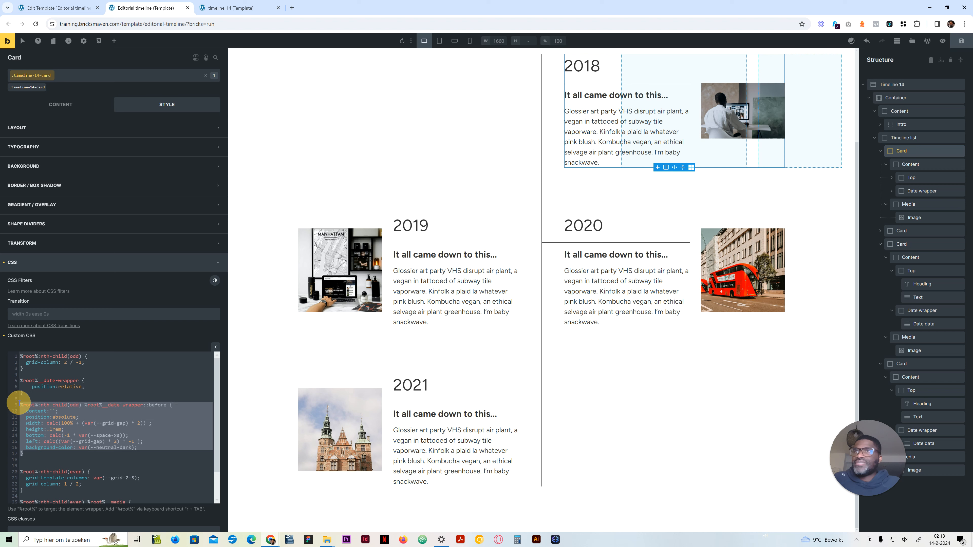
scroll(95, 462, down, 2)
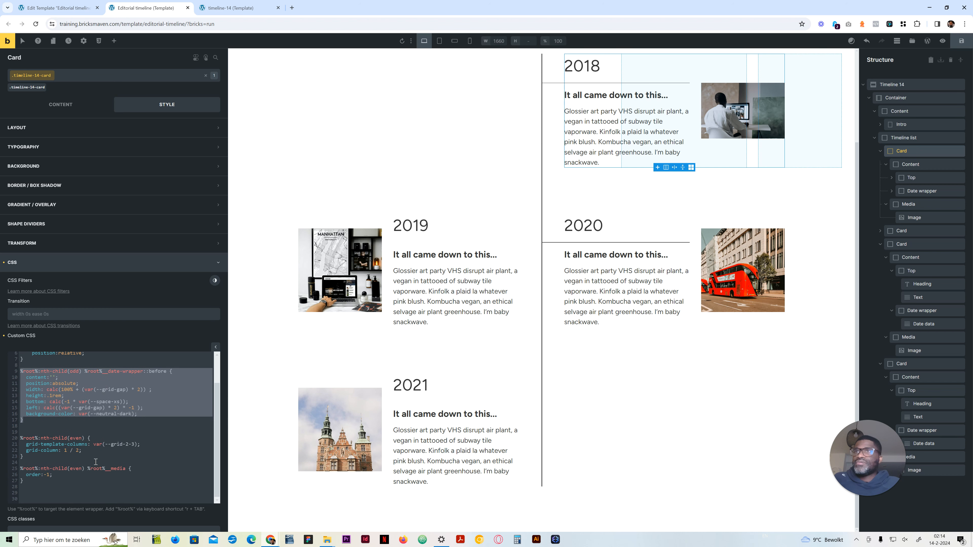
click(53, 486)
scroll(50, 484, up, 2)
scroll(47, 482, down, 2)
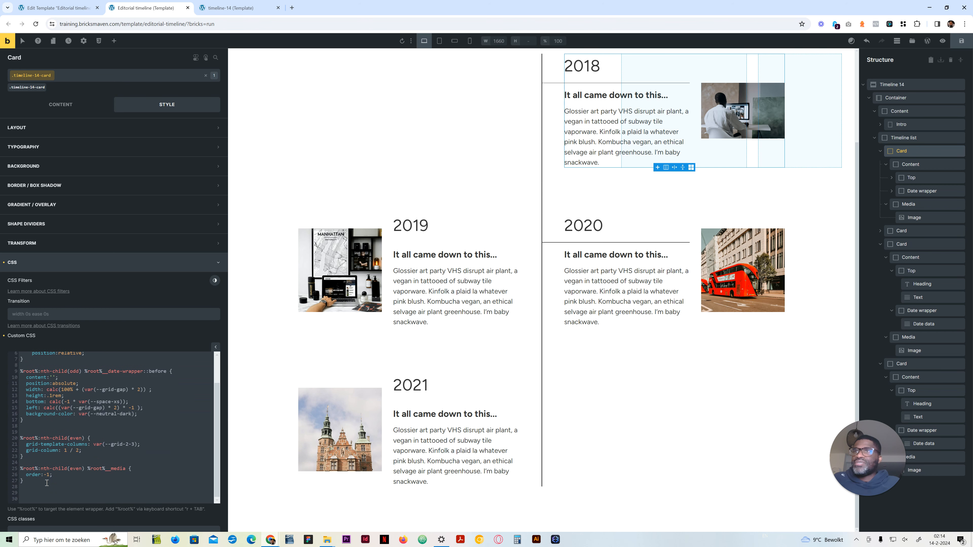
scroll(76, 402, up, 2)
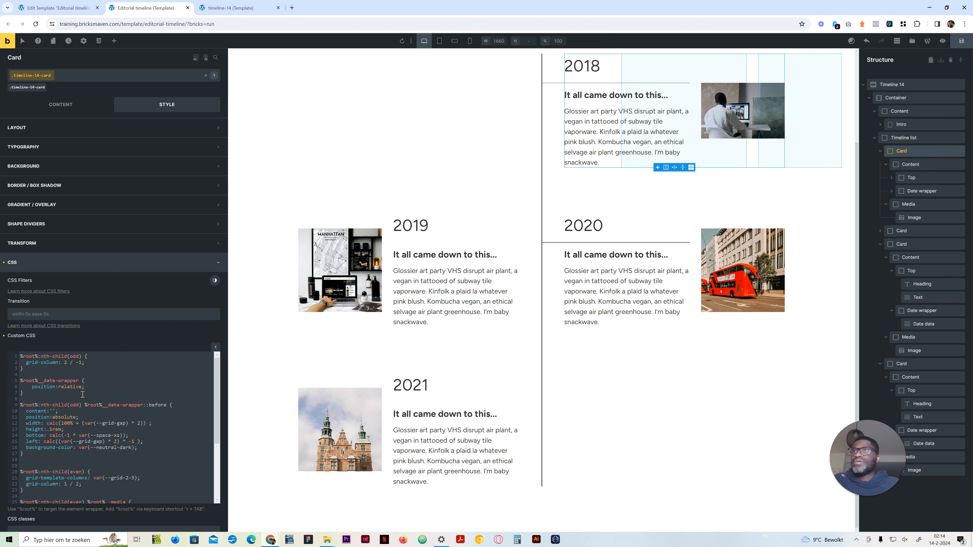
Step: Add the comment /* ODD card styling */ above the first rule of the custom CSS
scroll(39, 362, up, 1)
key(Return)
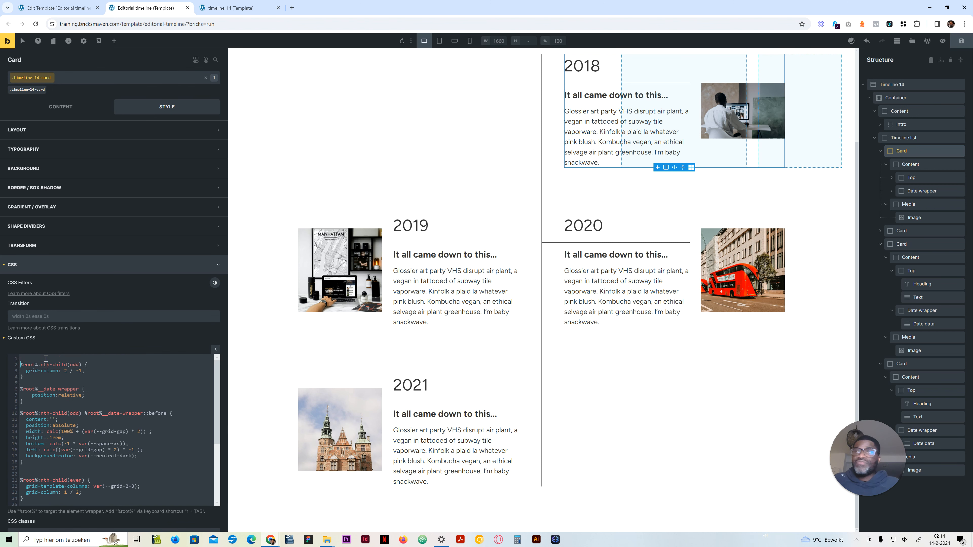
text(/**.)
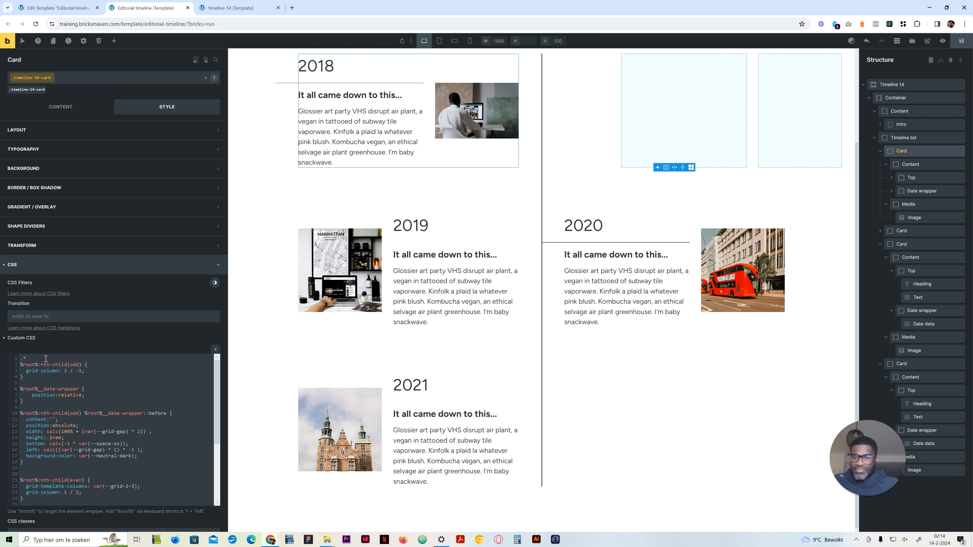
text(/)
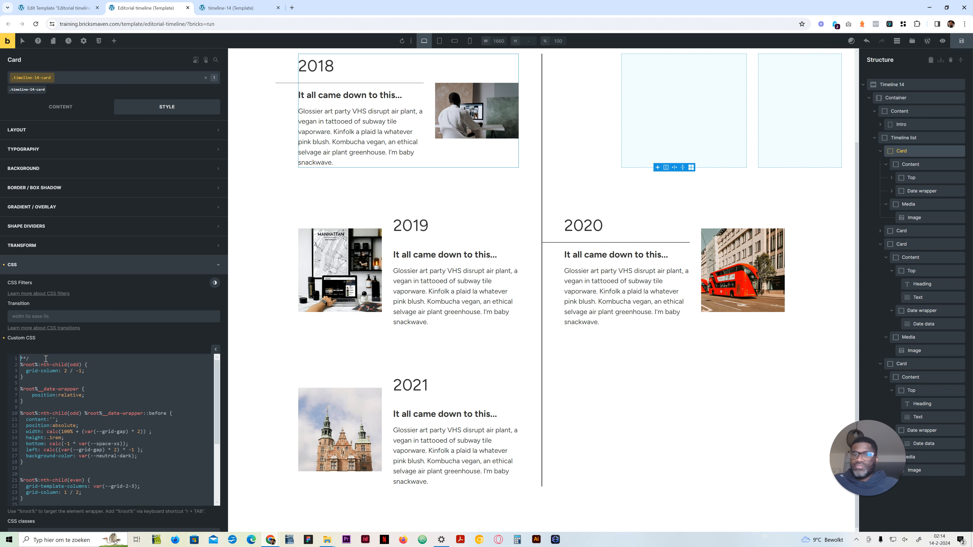
text(/)
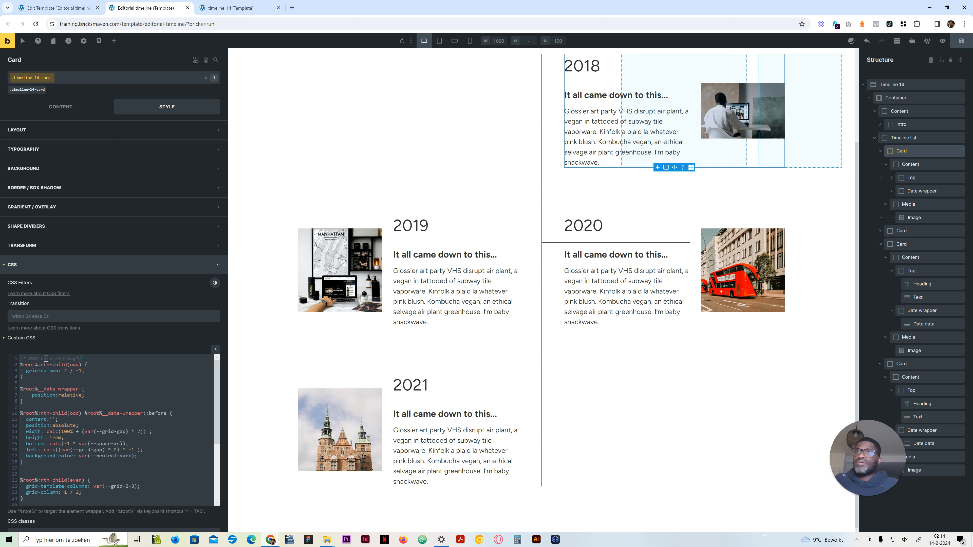
key(BackSpace)
text(*/)
Step: Copy the comment above the %root%:nth-child(even) rule and change it to /* EVEN card styling */
key(shift+Left)
key(shift+Left)
key(shift+Left)
key(shift+Left)
key(shift+Left)
key(shift+Left)
key(shift+Left)
key(shift+Left)
key(shift+Left)
key(shift+Left)
key(shift+Left)
key(shift+Left)
key(shift+Left)
key(shift+Left)
key(shift+Left)
key(shift+Left)
key(shift+Left)
key(shift+Left)
key(shift+Left)
key(shift+Left)
scroll(58, 384, down, 3)
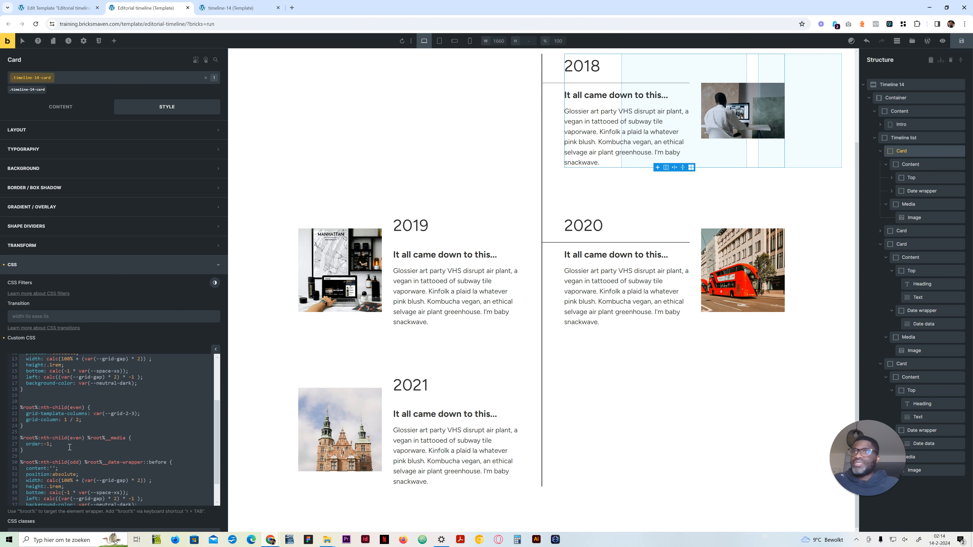
click(70, 396)
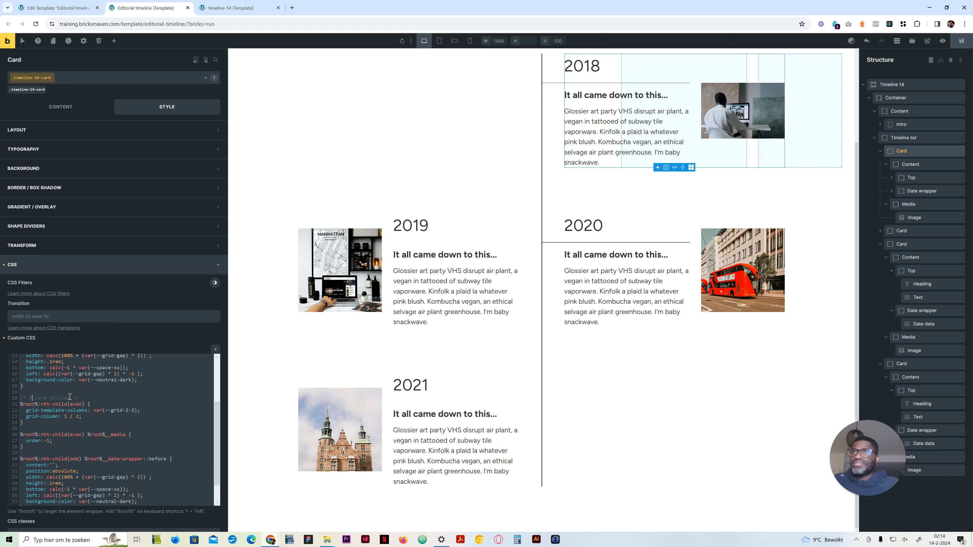
text(EVEN)
Step: Change the duplicated date-wrapper ::before rule's selector from nth-child(odd) to nth-child(even)
scroll(60, 399, down, 1)
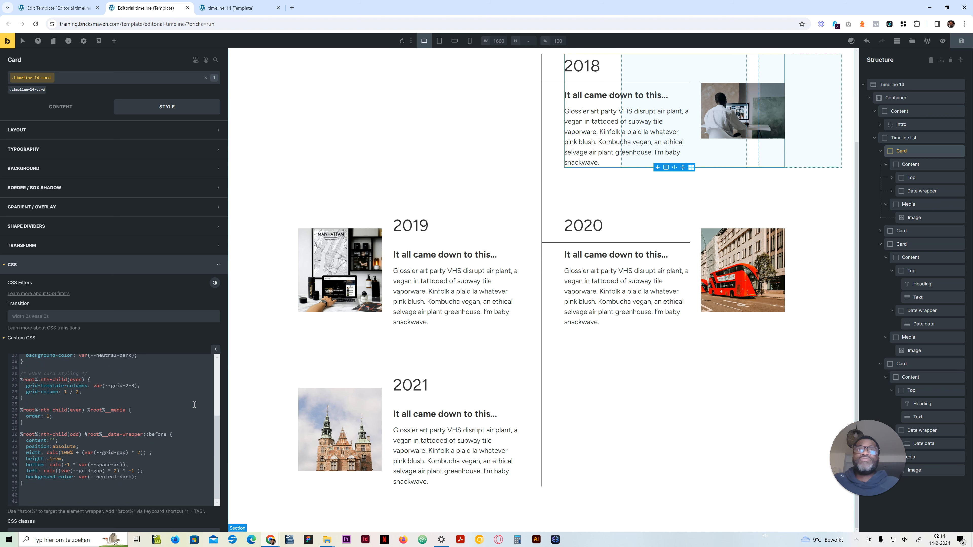
click(76, 433)
text(even)
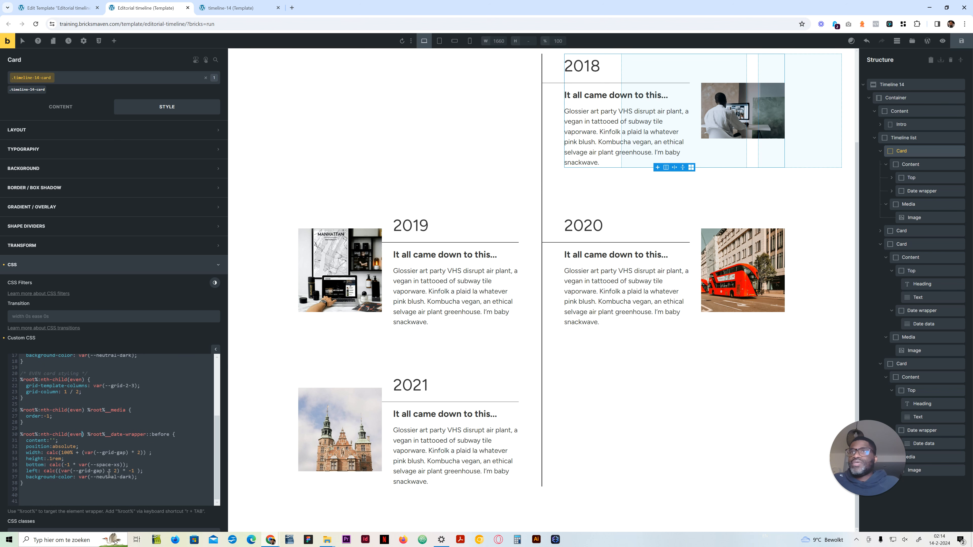
Step: Remove the * -1 factor from the even date-wrapper rule's left offset and try the property as right
drag(134, 470, 123, 471)
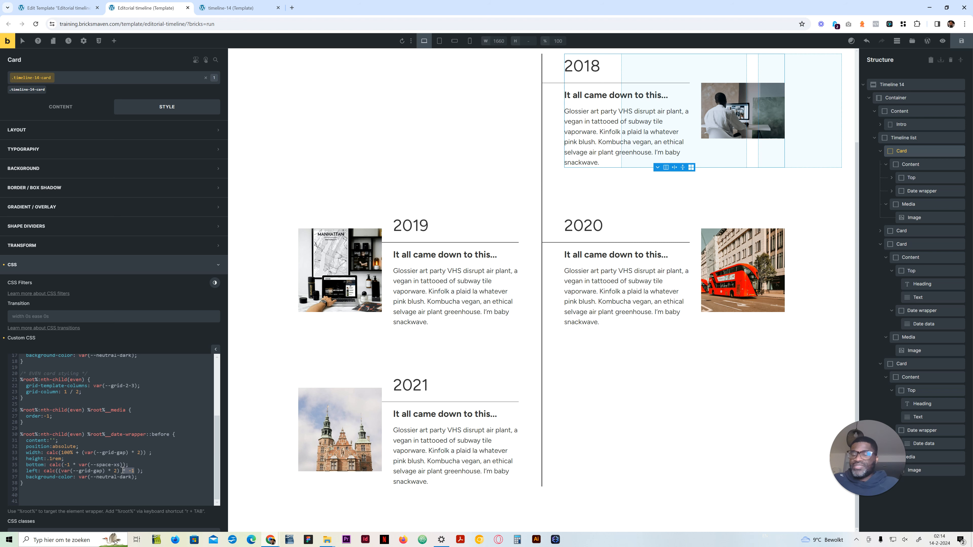
key(BackSpace)
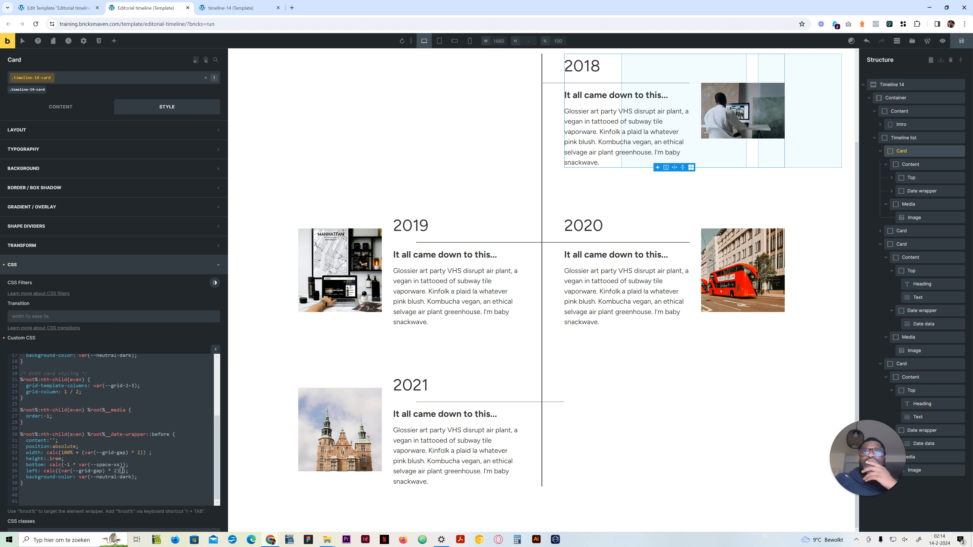
drag(38, 471, 25, 470)
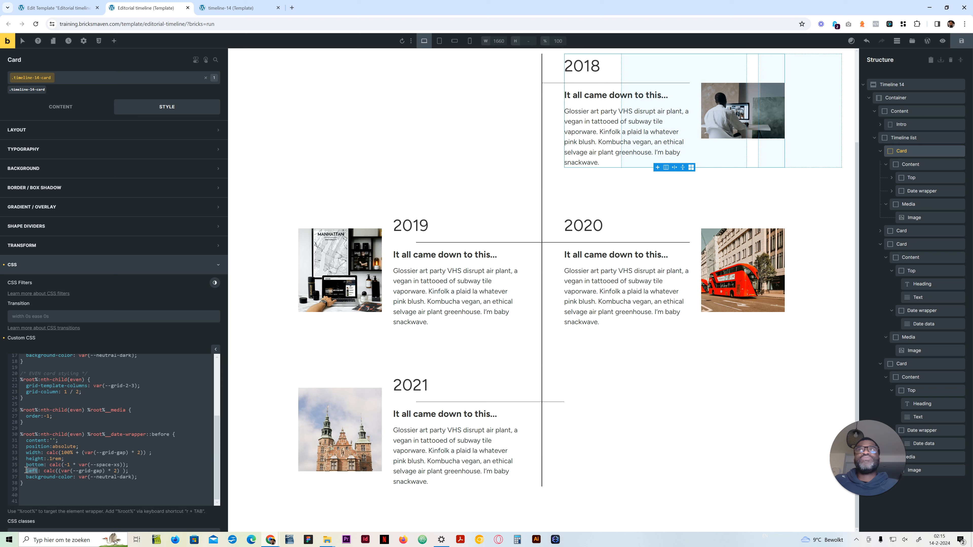
text(right)
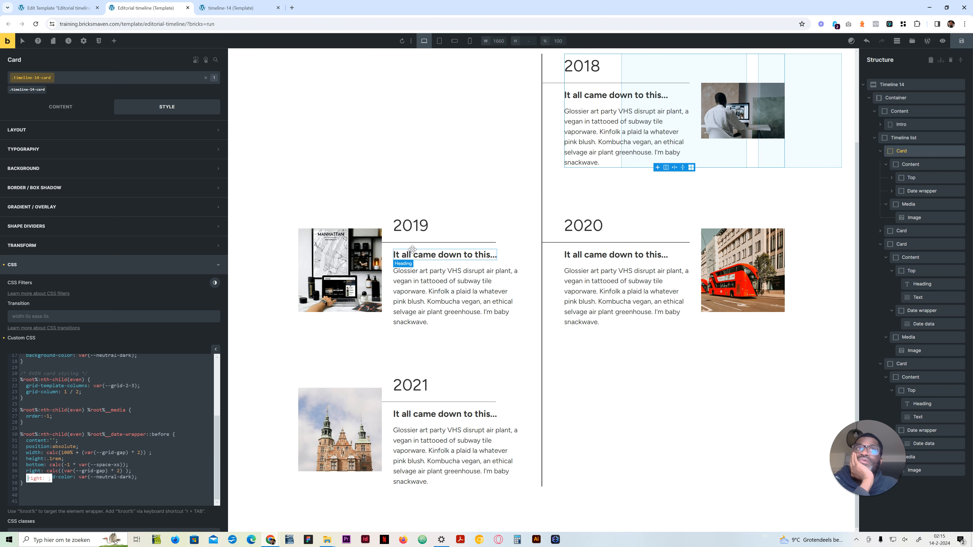
Step: Change the even date-wrapper rule's offset property back to left
key(BackSpace)
key(BackSpace)
key(BackSpace)
key(BackSpace)
key(BackSpace)
text(left)
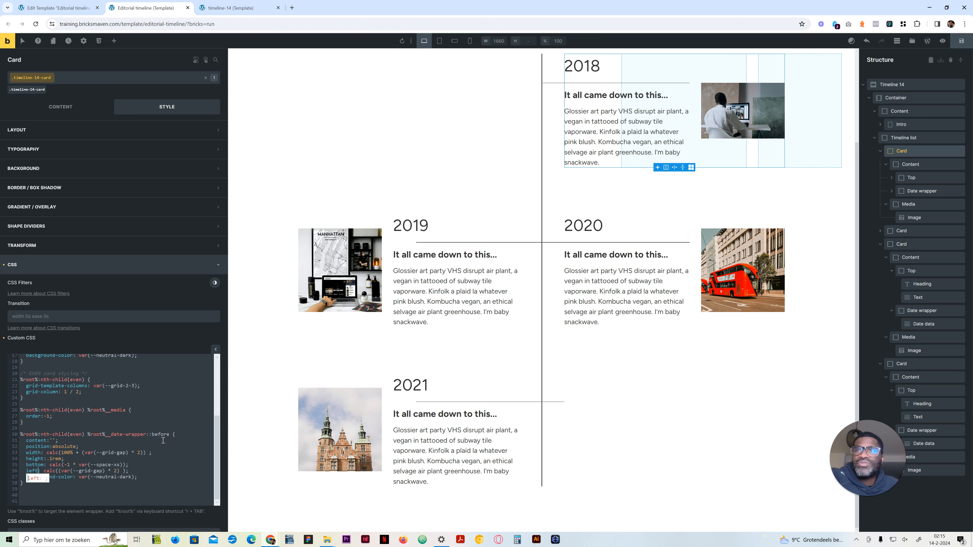
Step: Try a grid-gap multiplier of 4 in the even rule's left offset, and set it back to 2
click(118, 470)
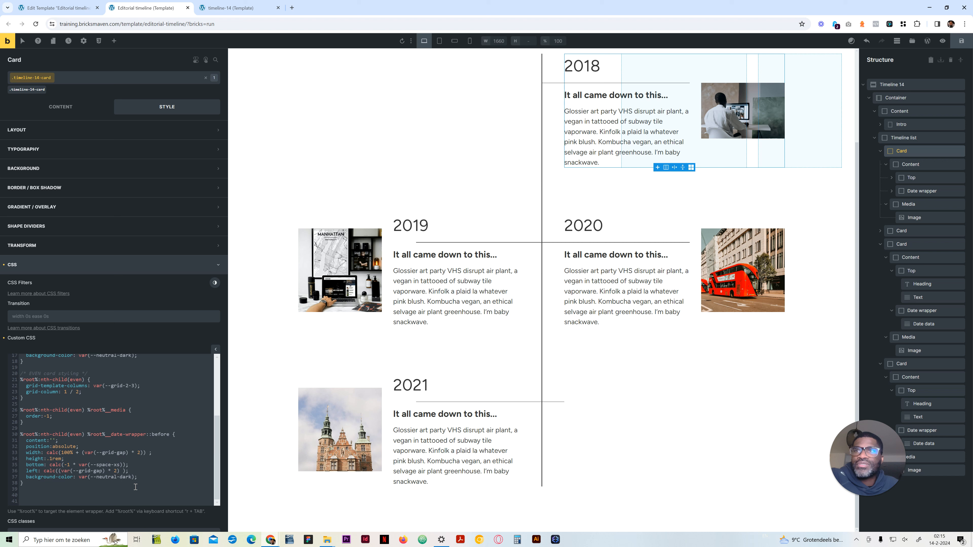
key(BackSpace)
text(4)
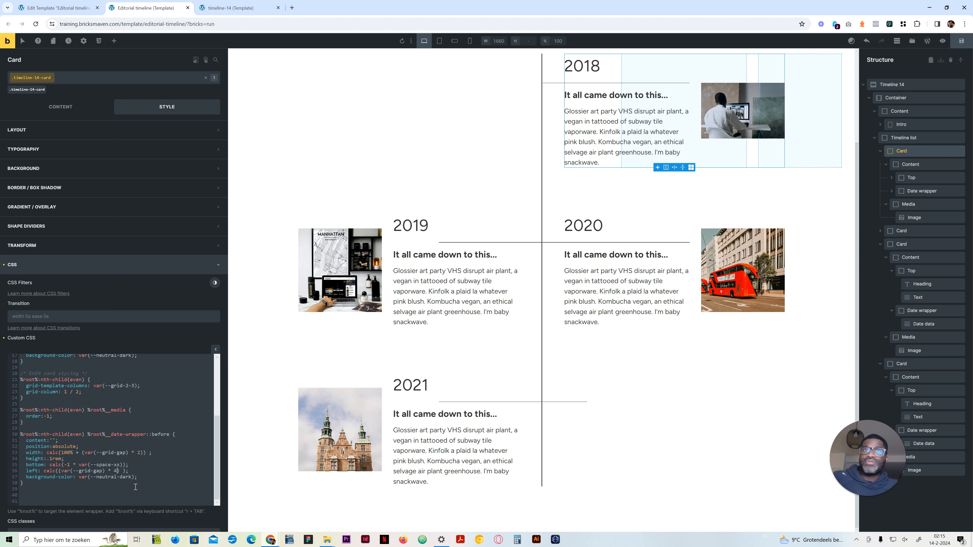
key(BackSpace)
text(2)
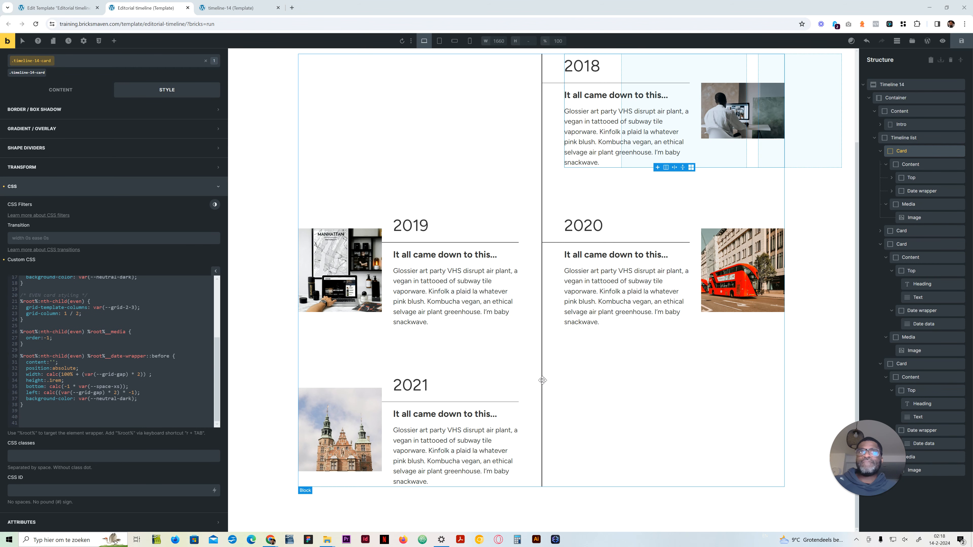
Step: Reduce the even date-wrapper rule's left offset to calc(var(--grid-gap))
click(135, 392)
key(BackSpace)
key(BackSpace)
key(BackSpace)
key(BackSpace)
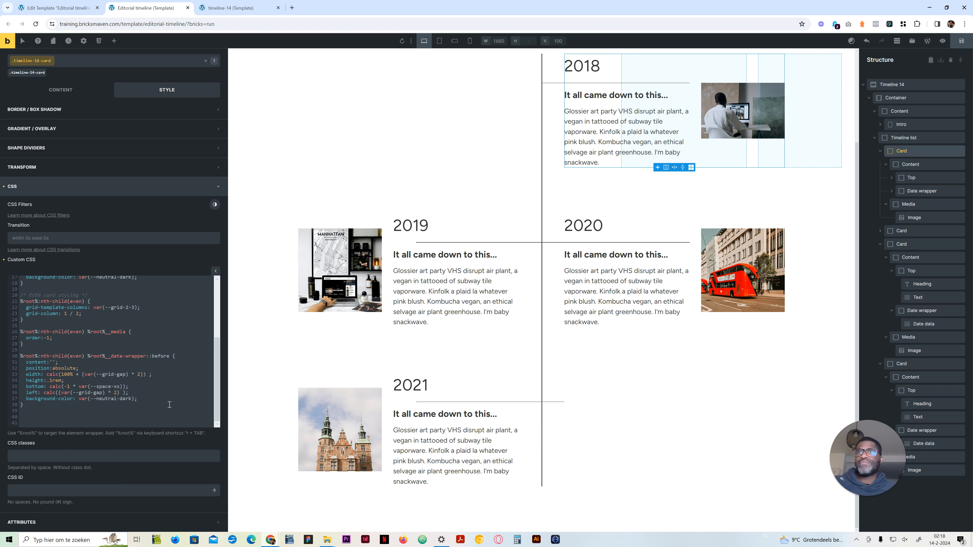
key(BackSpace)
key(BackSpace)
key(BackSpace)
key(BackSpace)
key(BackSpace)
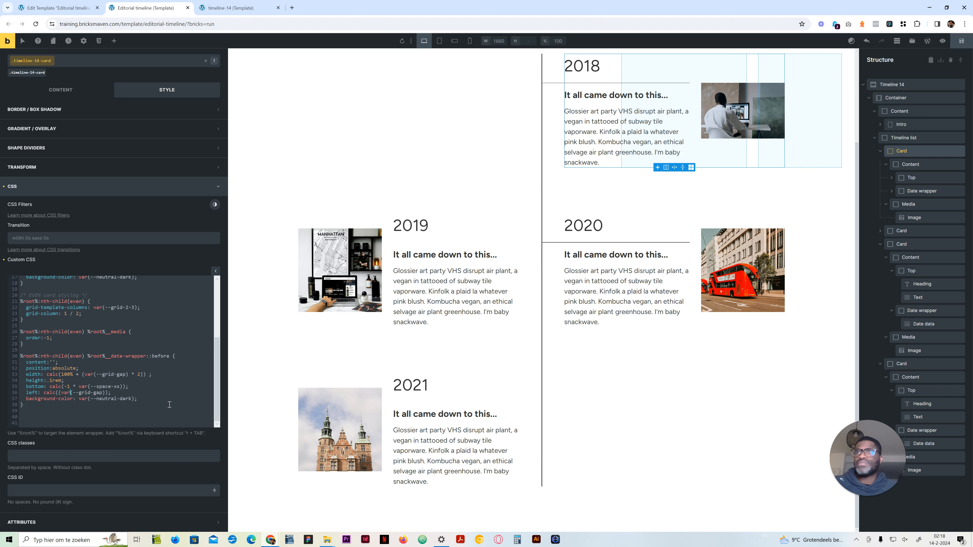
key(BackSpace)
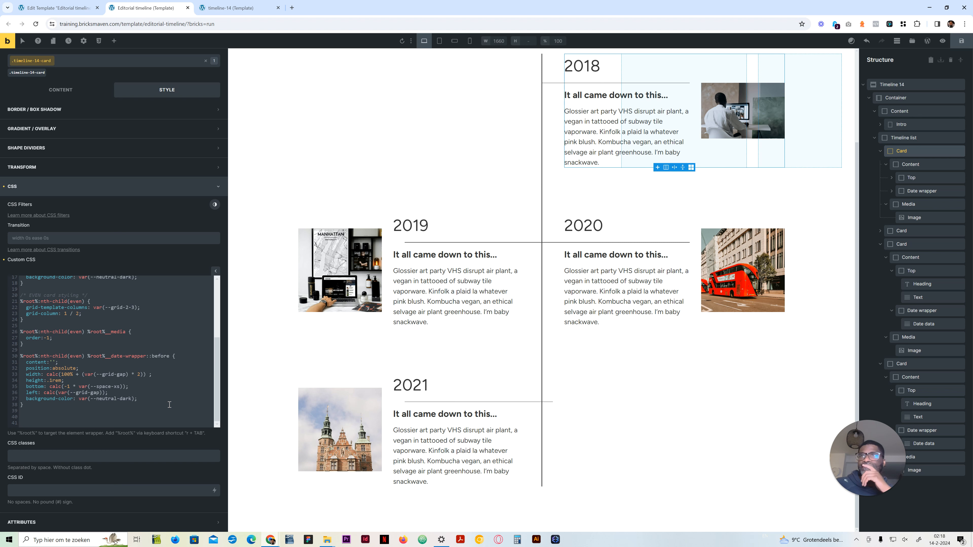
Step: Multiply the grid gap by 2 inside the even rule's left calc
key(Right)
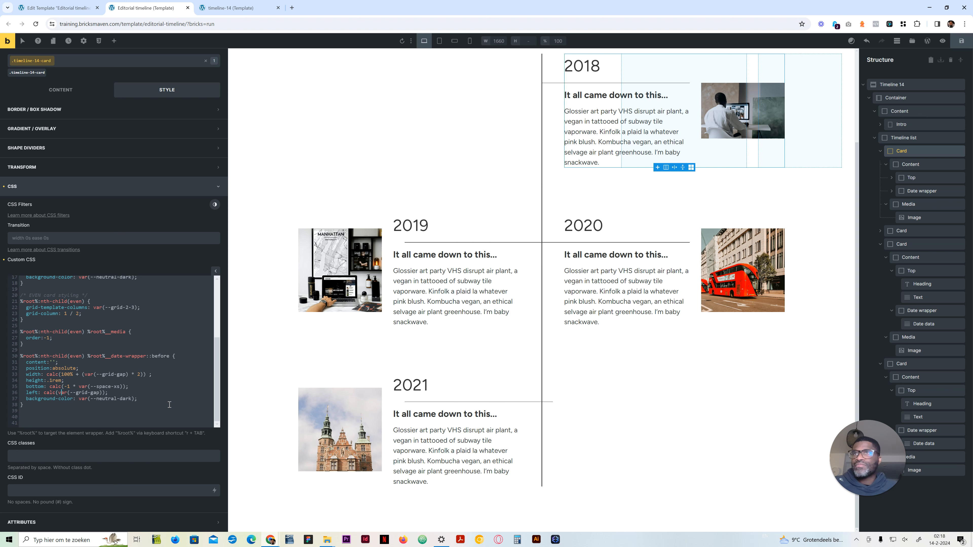
key(Right)
key(Right)
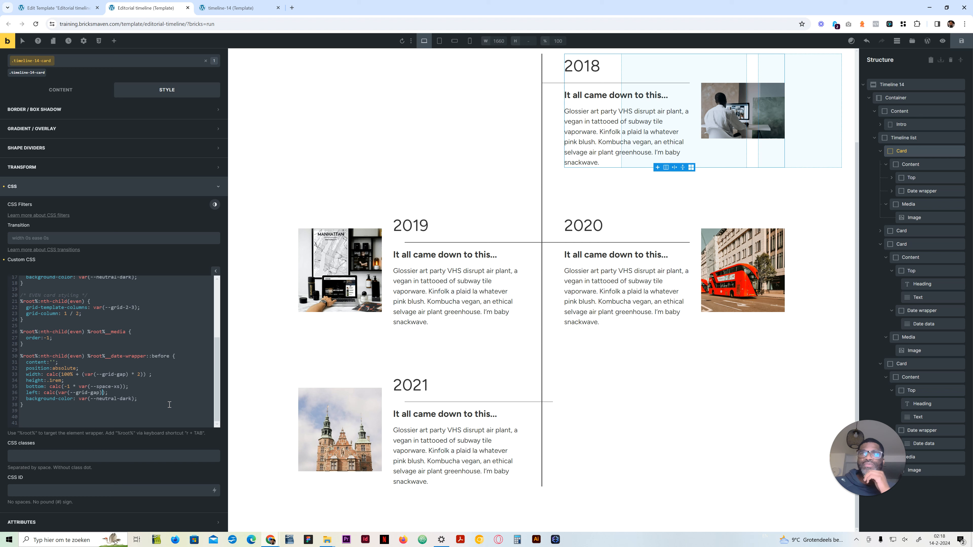
text(*)
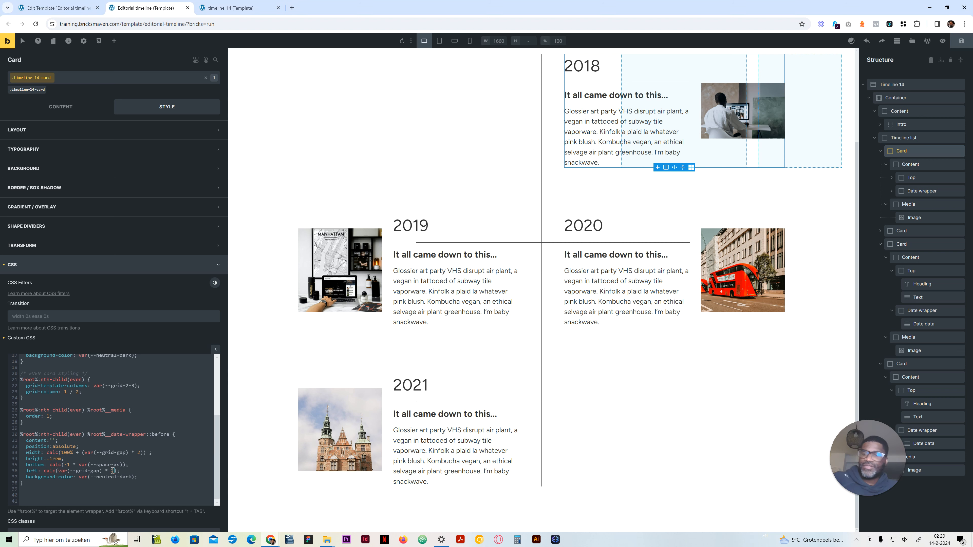
Step: Try multipliers of 55 and 3 in the even rule's left offset before restoring 2
key(BackSpace)
text(55)
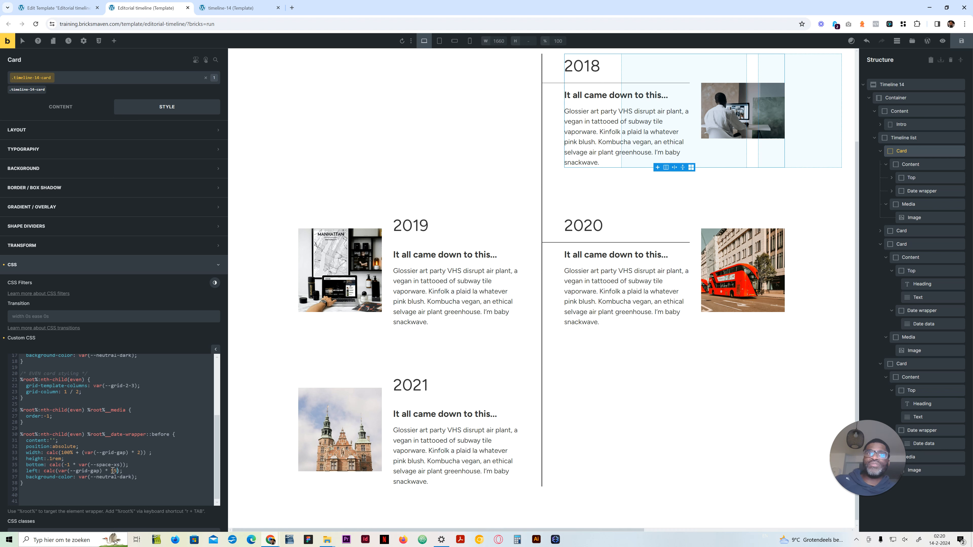
key(BackSpace)
key(BackSpace)
text(3)
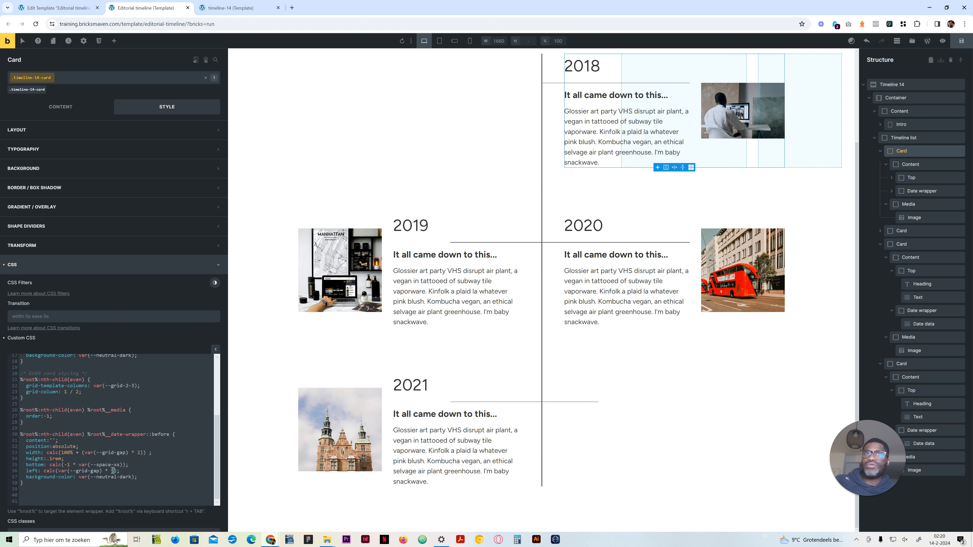
key(BackSpace)
text(2)
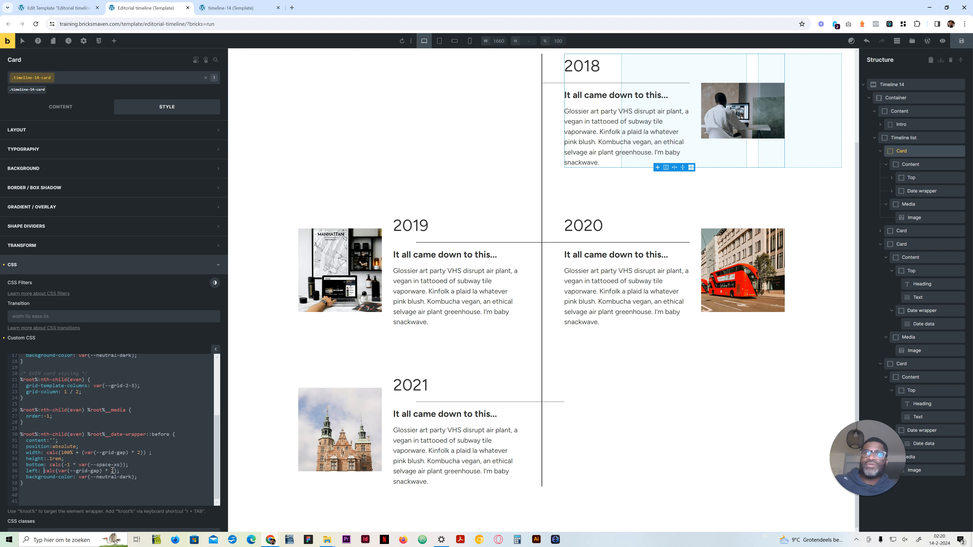
Step: Rename the even date-wrapper ::before rule's left property to right
key(BackSpace)
key(BackSpace)
key(BackSpace)
key(BackSpace)
text(right)
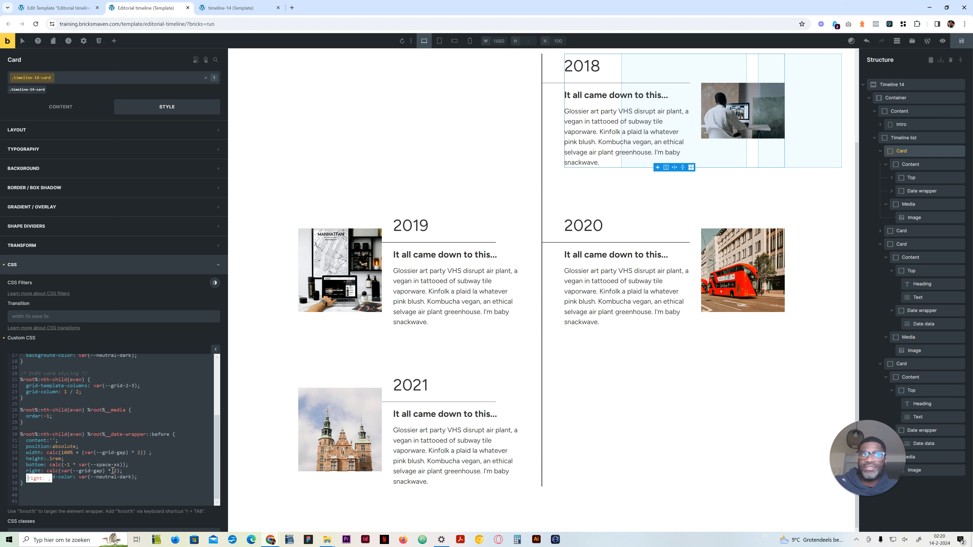
key(Escape)
Step: Make the even rule's right offset negative as calc((var(--grid-gap) * 2) * -1)
key(Right)
key(Right)
key(Right)
key(Right)
key(Right)
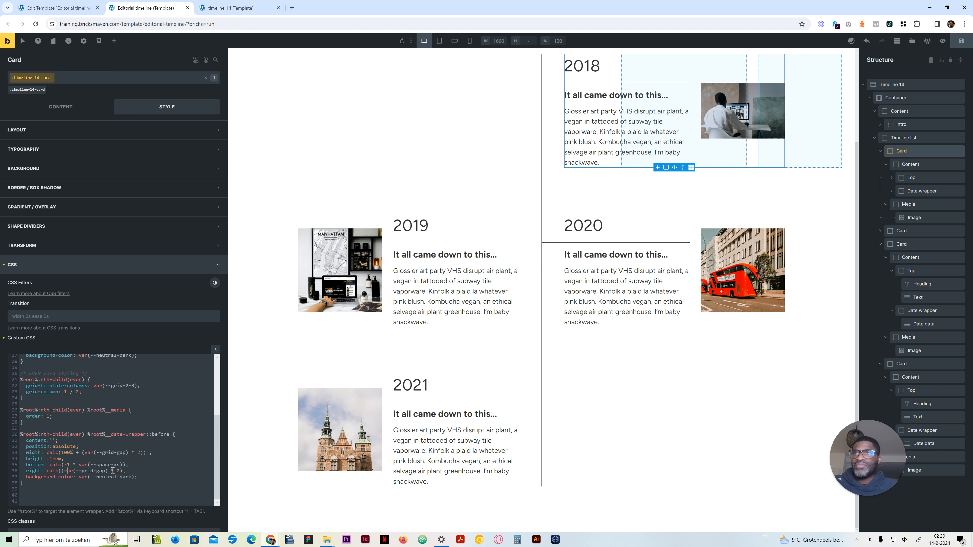
text(()
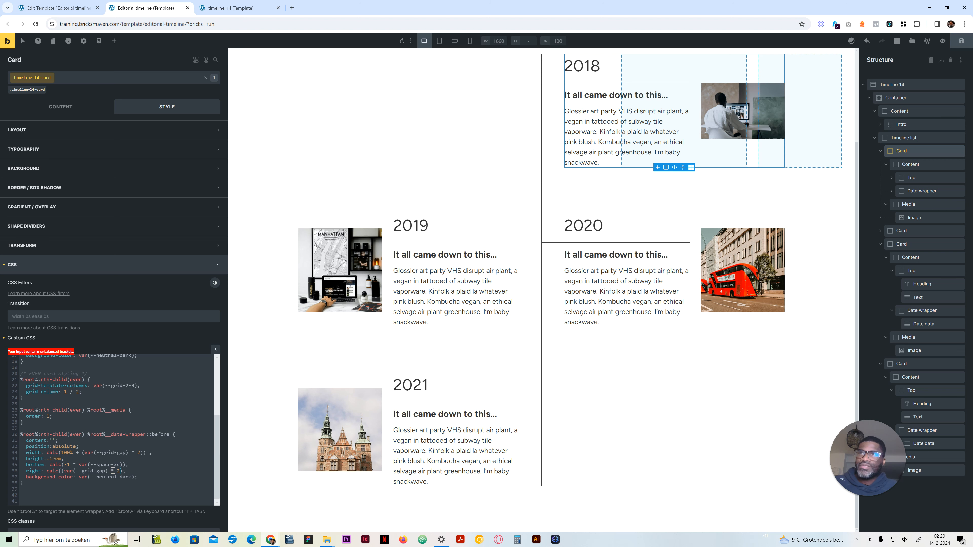
text() * -1)
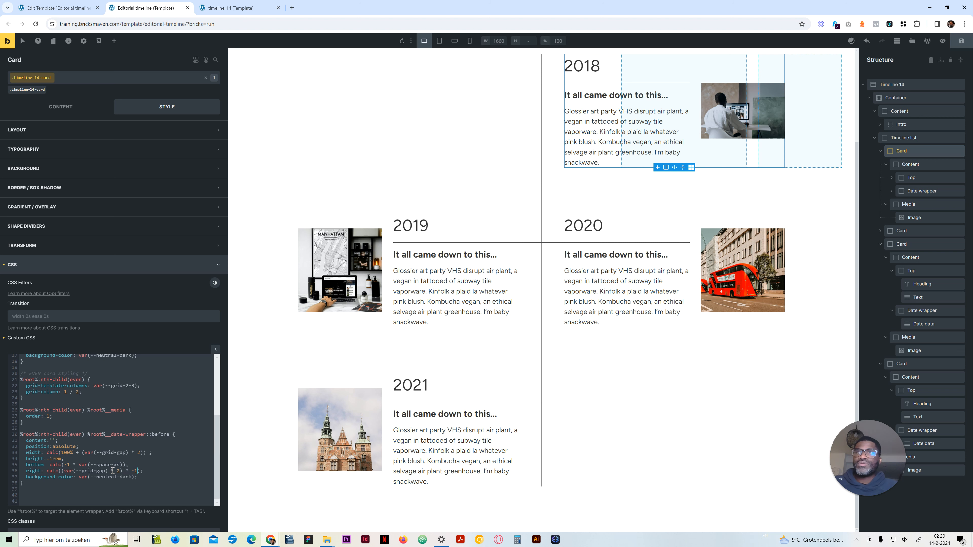
Step: Remove the * -1 factor from the even rule's right offset and add it again to compare the line's position
key(BackSpace)
key(BackSpace)
key(BackSpace)
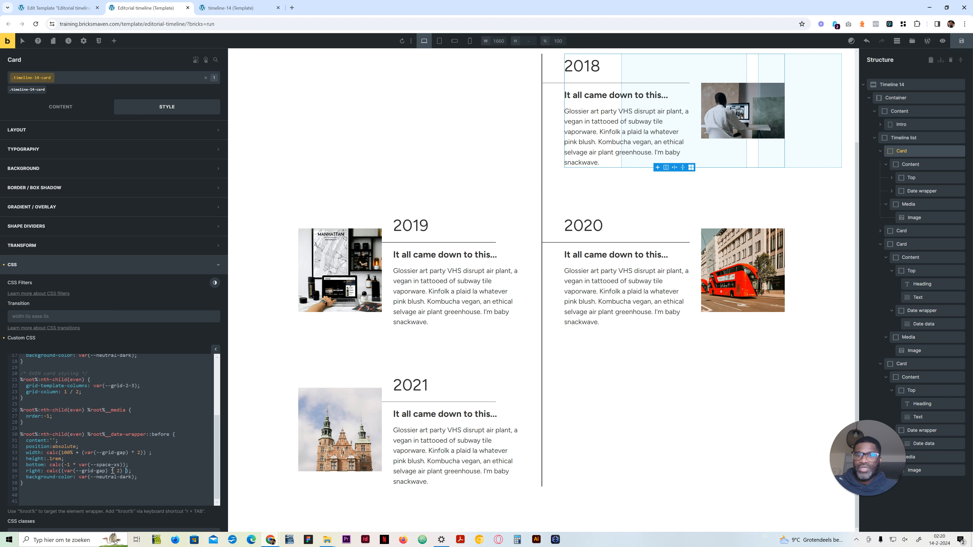
text(* -1)
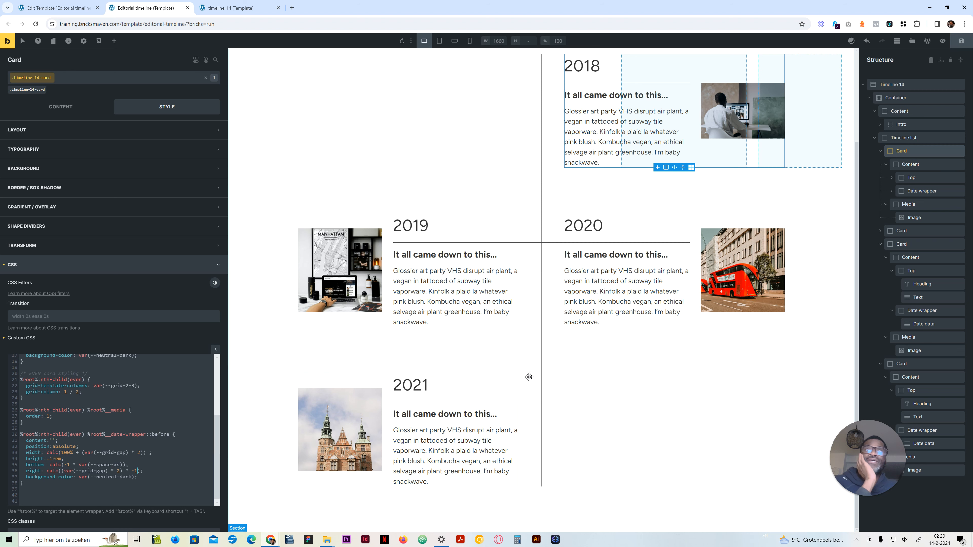
Step: Preview the timeline at the tablet portrait and mobile landscape breakpoints, and return to the desktop view
scroll(508, 285, up, 3)
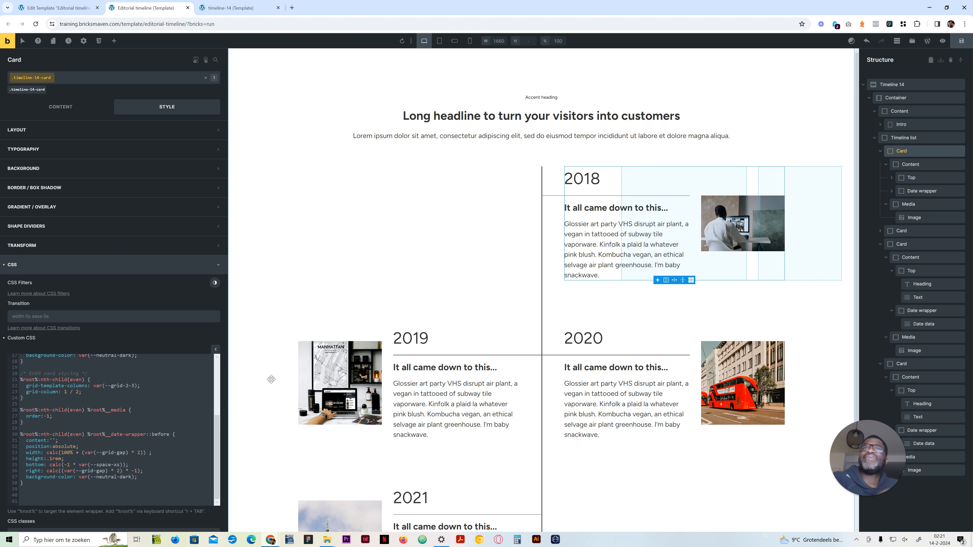
click(439, 41)
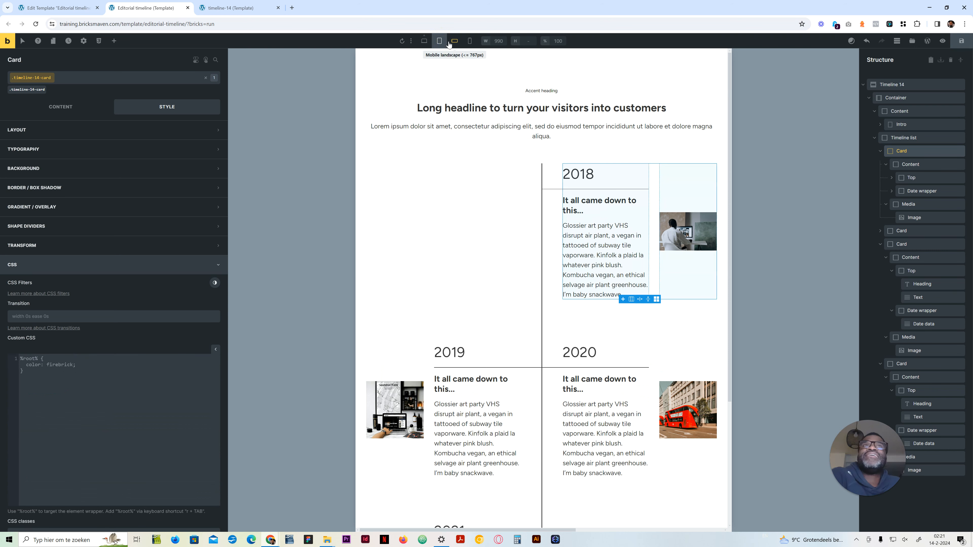
scroll(479, 293, down, 4)
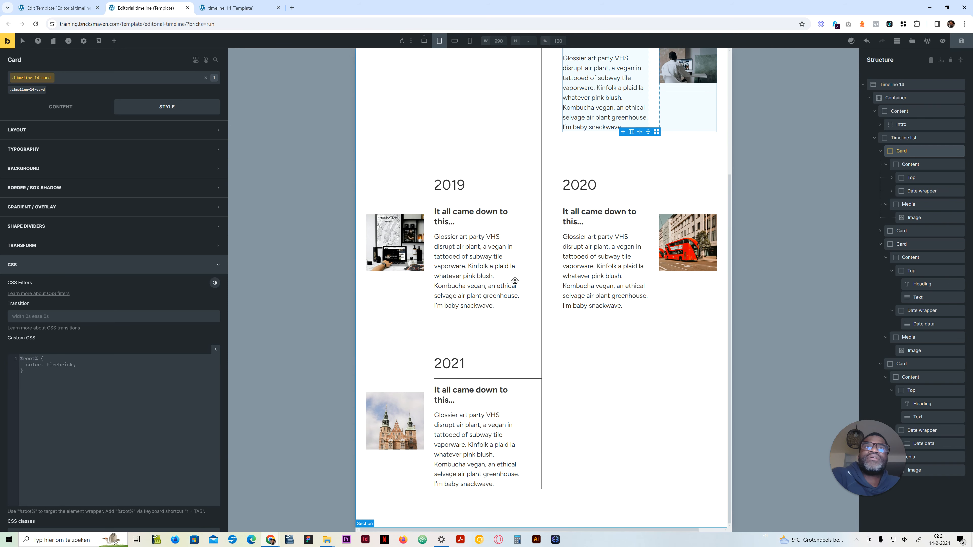
click(455, 40)
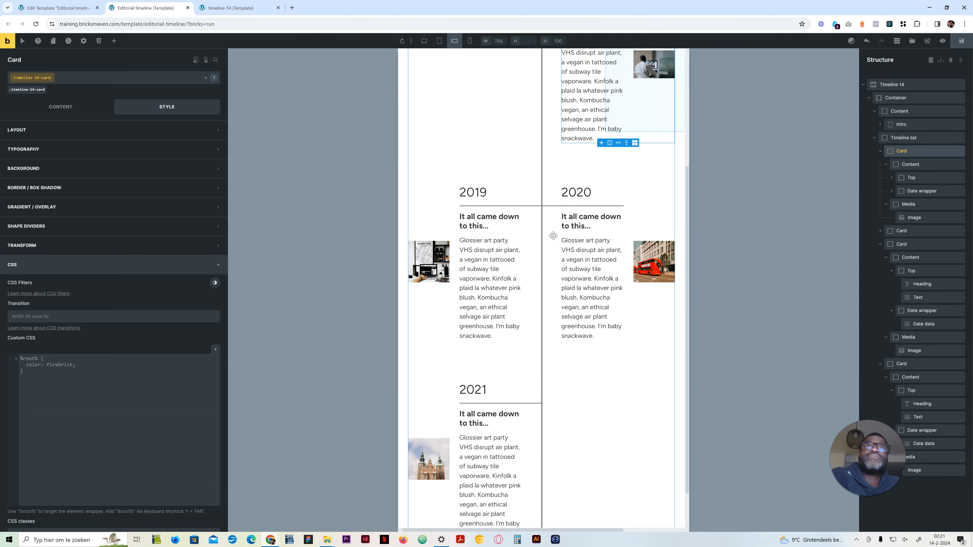
click(423, 41)
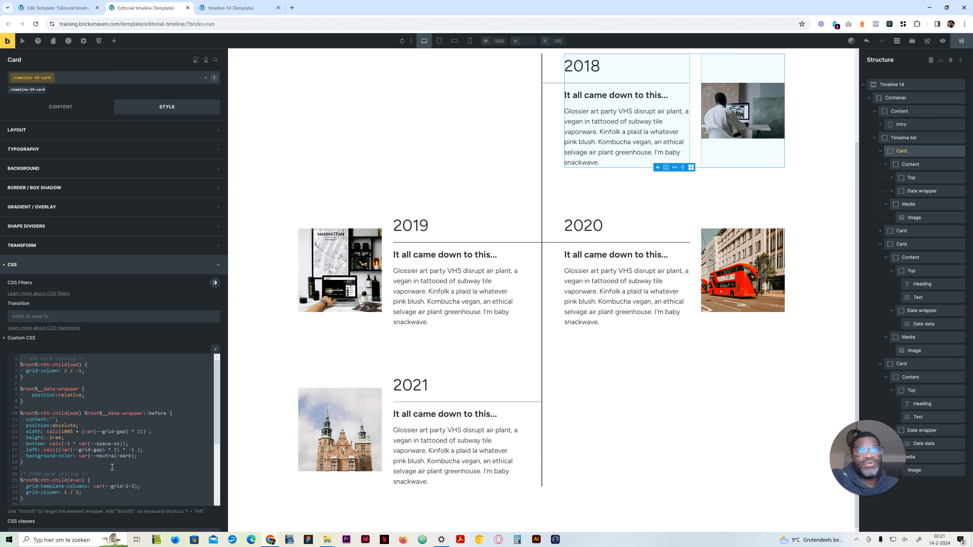
Step: Close the developer tools on the reference timeline-14 page and compare its staggered card layout with the rebuilt timeline
click(210, 7)
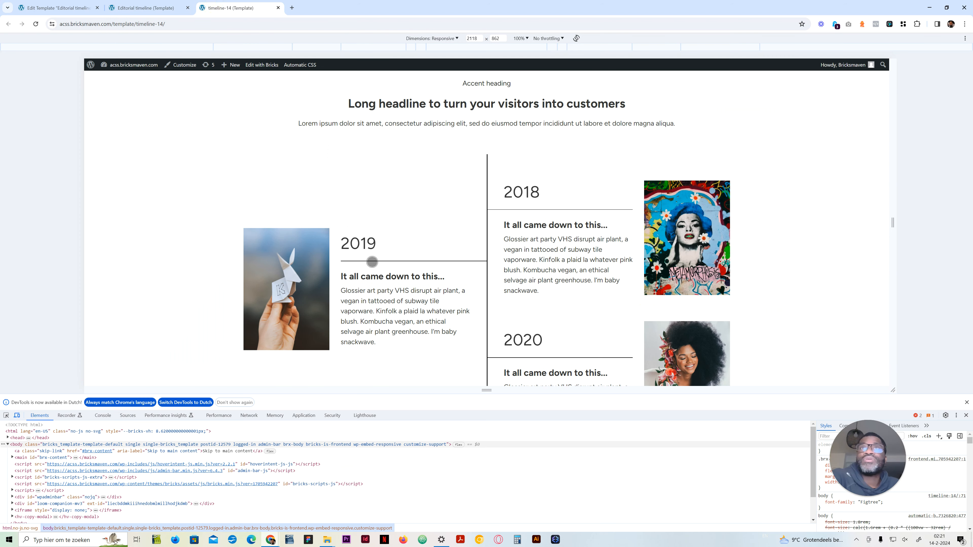
click(966, 416)
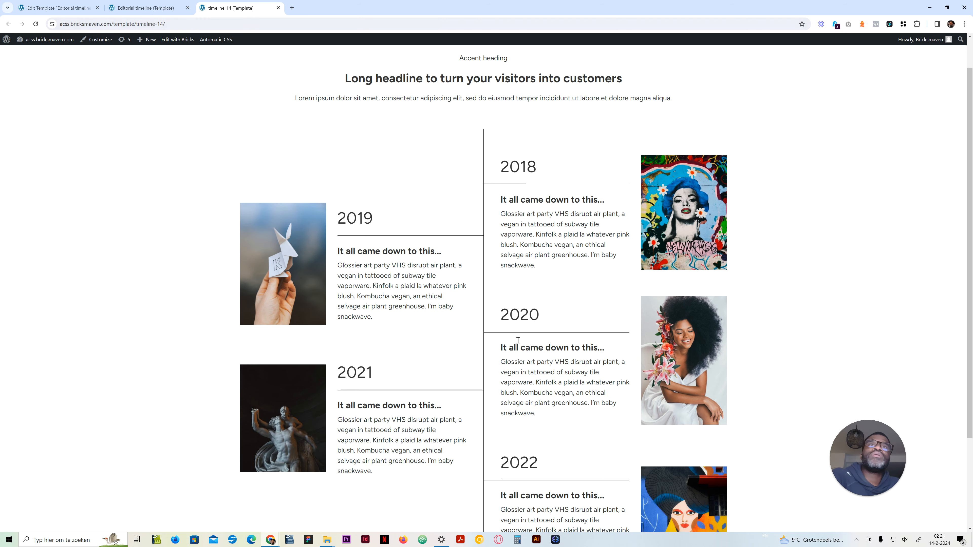
click(159, 9)
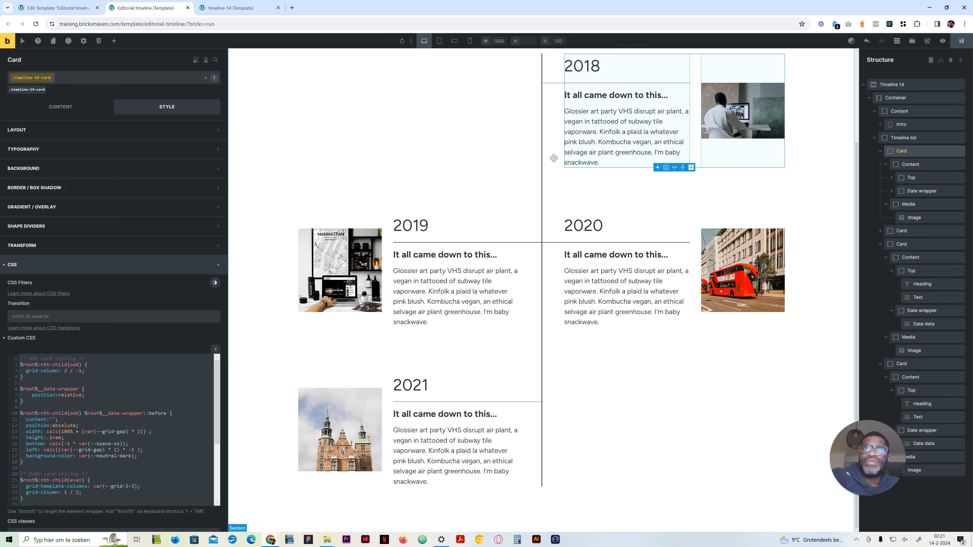
Step: Review the odd and even card rules in the Card's custom CSS against the timeline's vertical card placement
scroll(571, 226, up, 2)
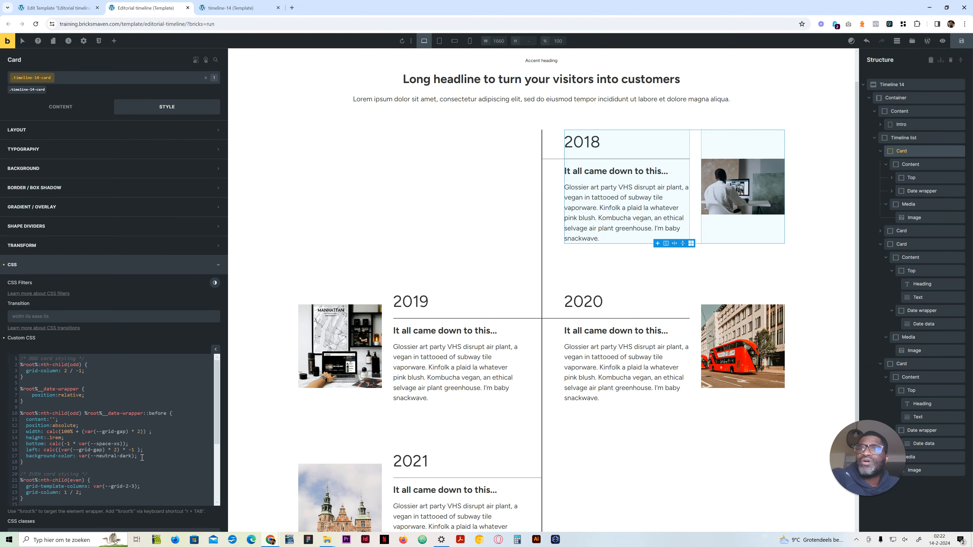
scroll(114, 460, down, 2)
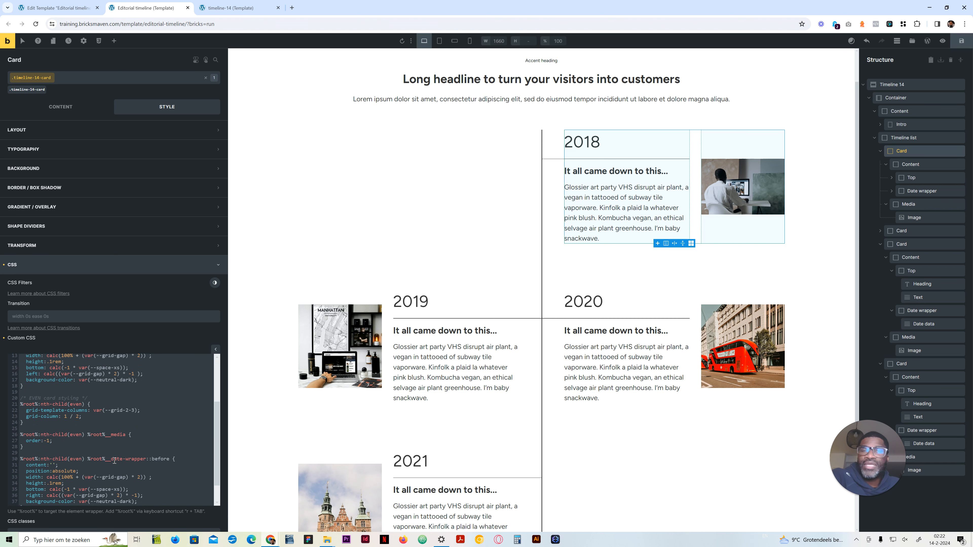
scroll(109, 452, up, 2)
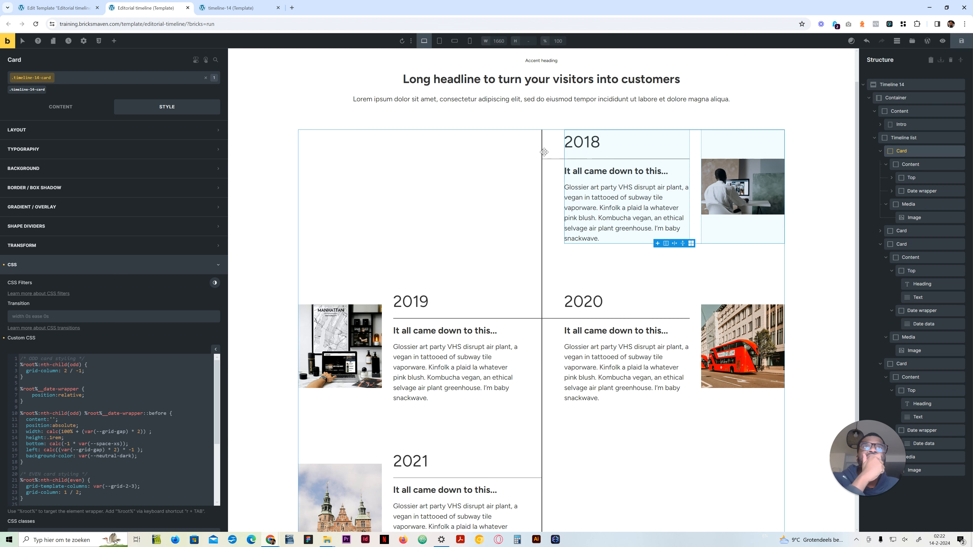
scroll(58, 411, down, 2)
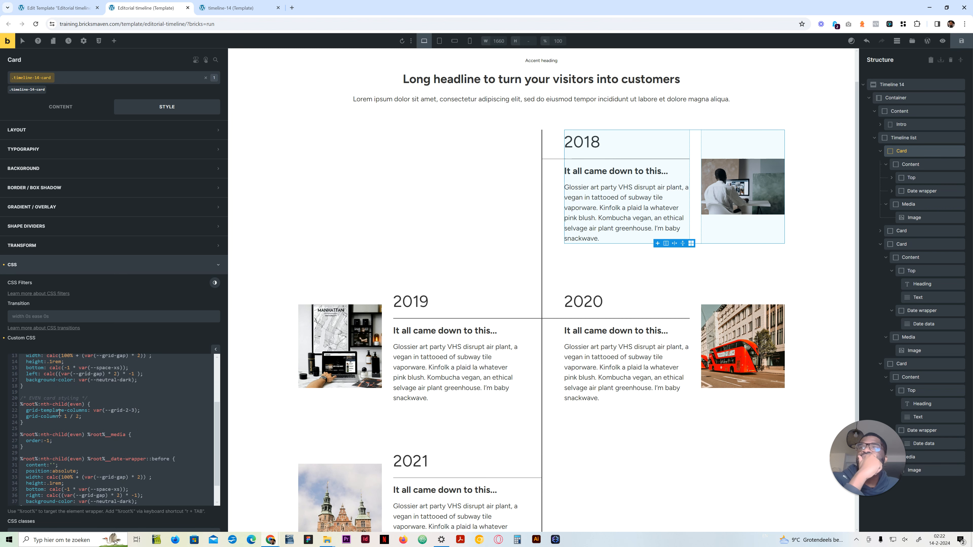
Step: Duplicate the odd card's date-wrapper::before rule directly below itself in the Card's custom CSS
scroll(58, 411, up, 1)
drag(40, 426, 24, 377)
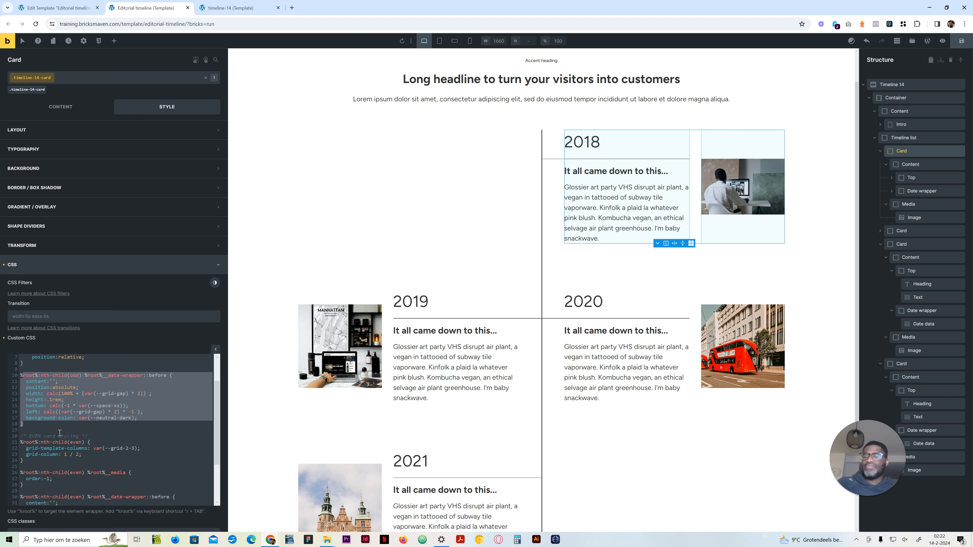
click(56, 421)
drag(26, 425, 16, 376)
key(ctrl+c)
key(Right)
key(Return)
key(Return)
key(ctrl+v)
Step: Add transition: .5s ease; at the end of the first odd date-wrapper::before rule
click(156, 420)
key(Return)
text(transition: )
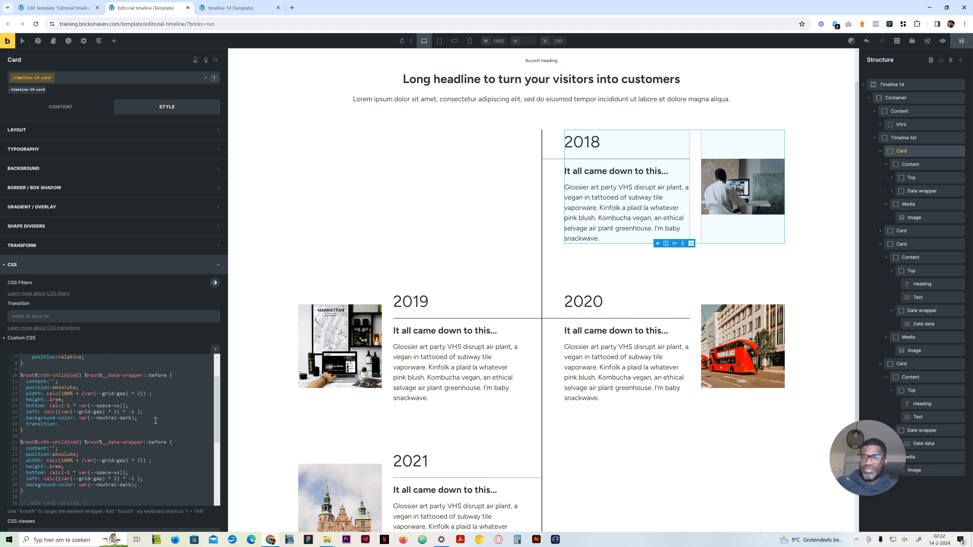
text(.5s ease;)
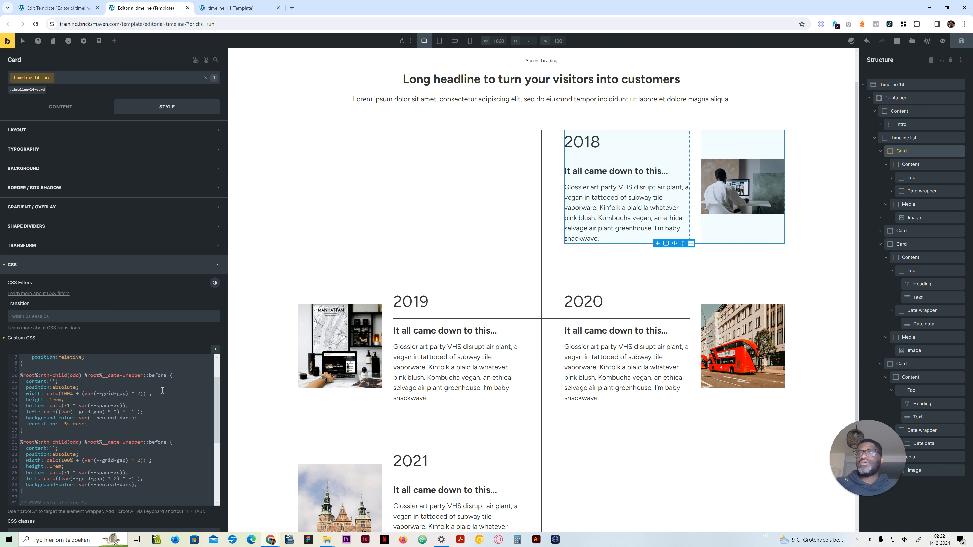
Step: Strip the duplicated odd date-wrapper::before rule down to its background-color declaration only
scroll(161, 402, down, 3)
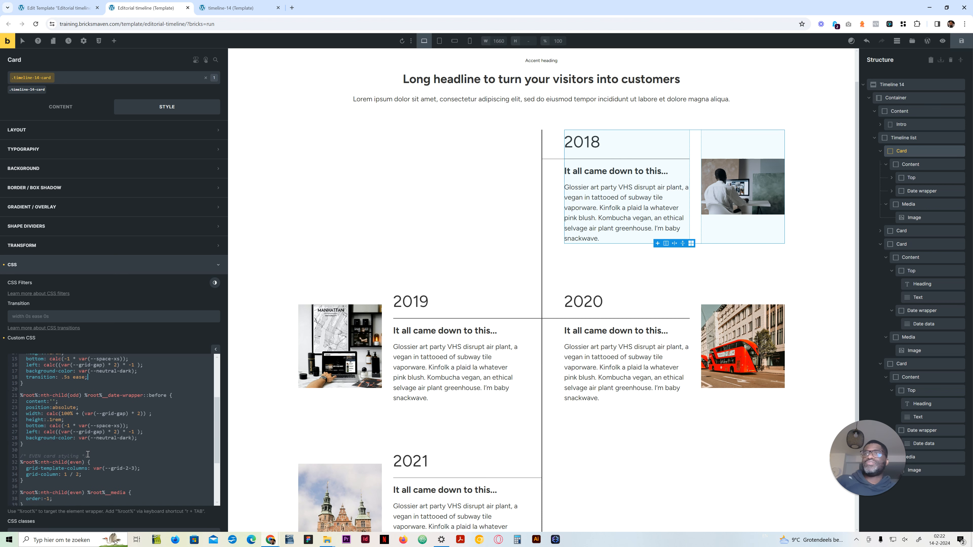
drag(154, 444, 151, 443)
click(128, 439)
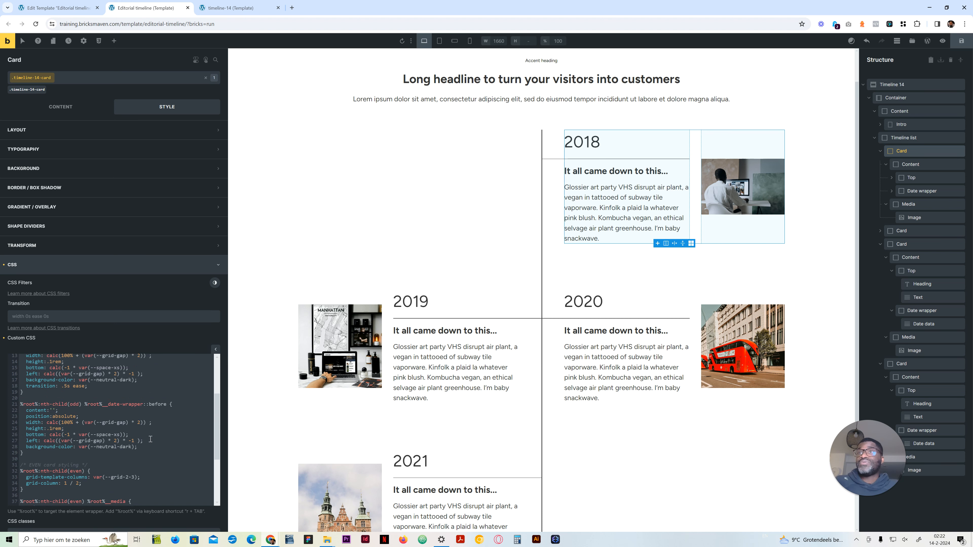
drag(150, 440, 11, 410)
key(BackSpace)
key(Delete)
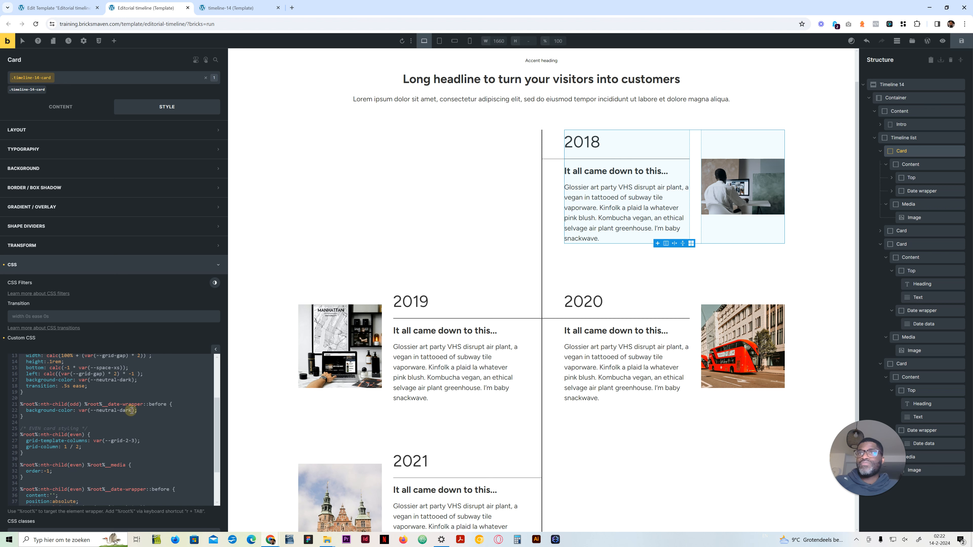
Step: Look up the neutral shades in the background colour palette and return to the Card's custom CSS without choosing one
click(121, 410)
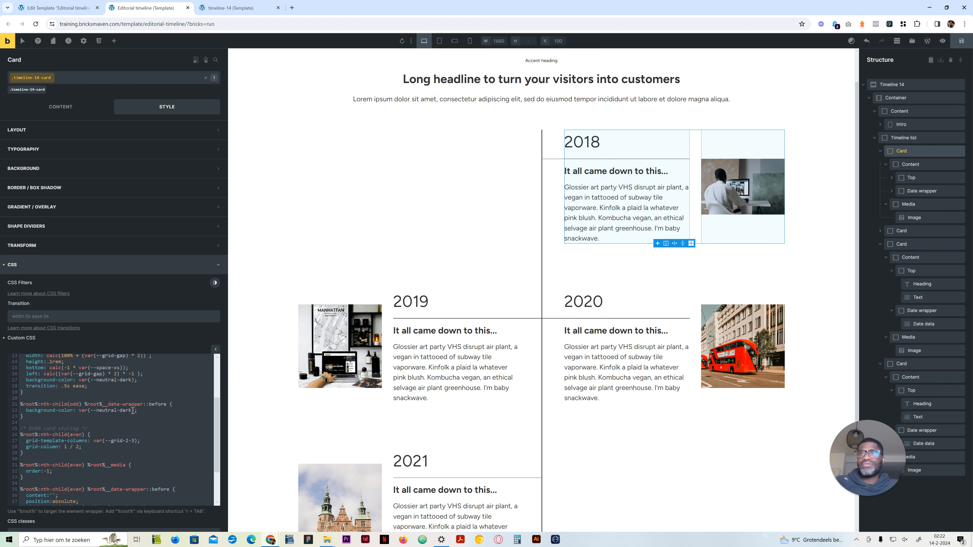
click(88, 169)
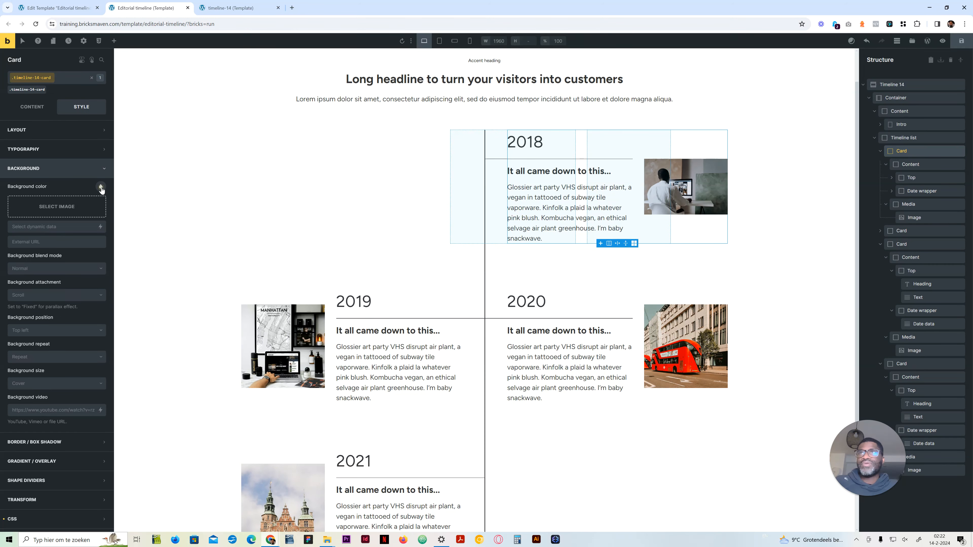
click(101, 187)
right_click(100, 186)
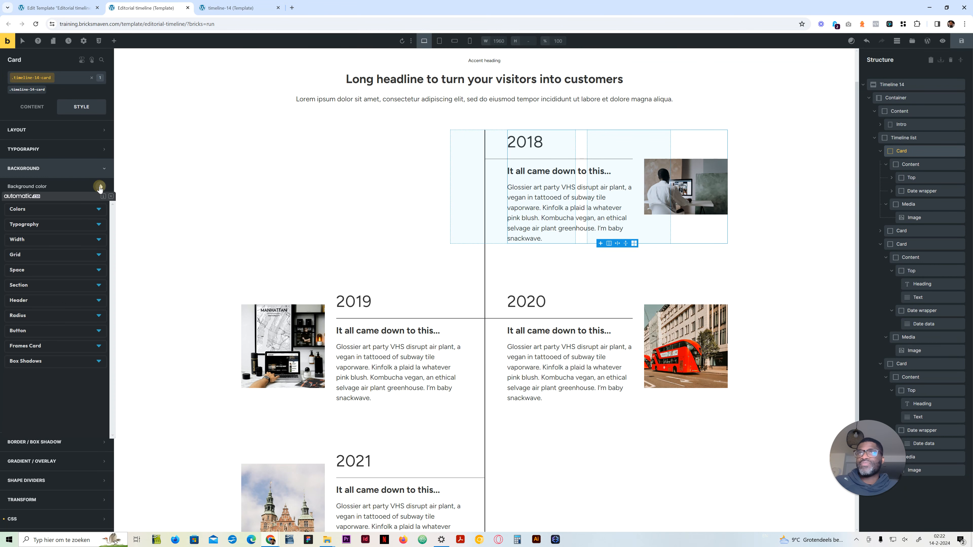
click(78, 213)
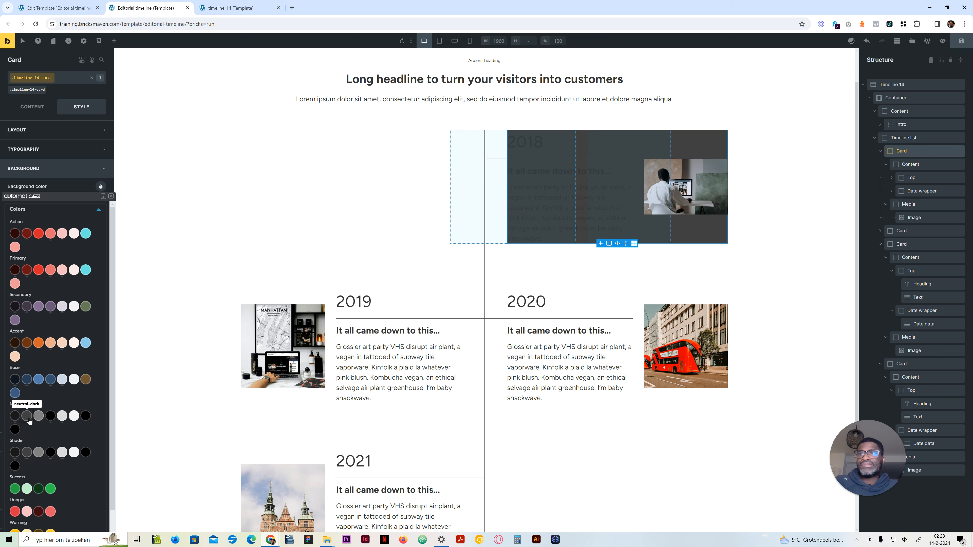
click(63, 185)
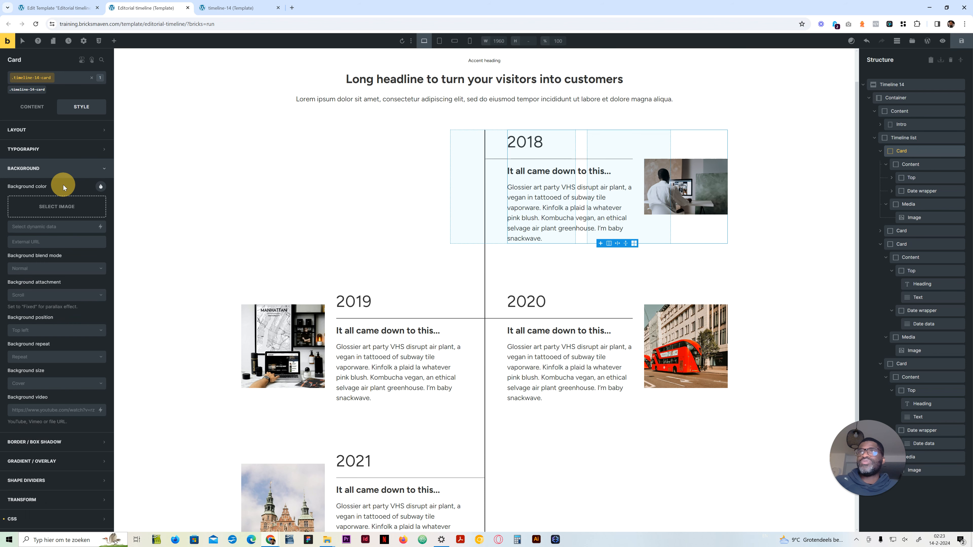
click(61, 169)
click(34, 264)
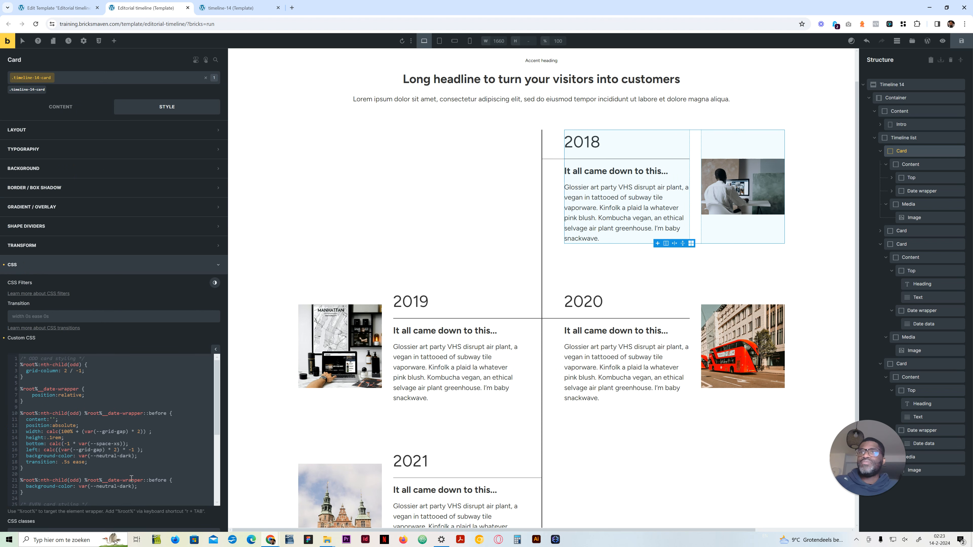
Step: Set the shortened odd rule's background-color to var(--neutral-medium) and add :hover after nth-child(odd) in its selector
drag(132, 486, 120, 486)
text(medium)
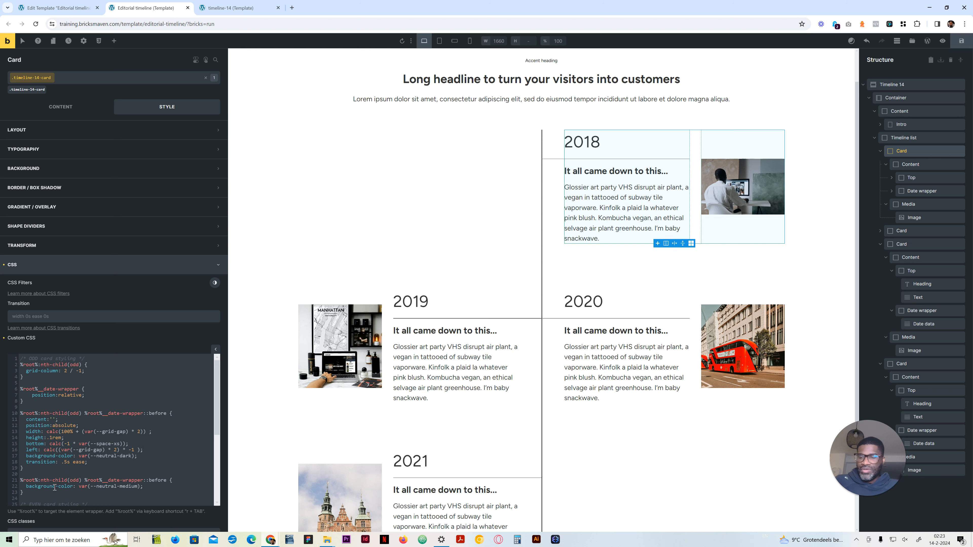
text(:hover)
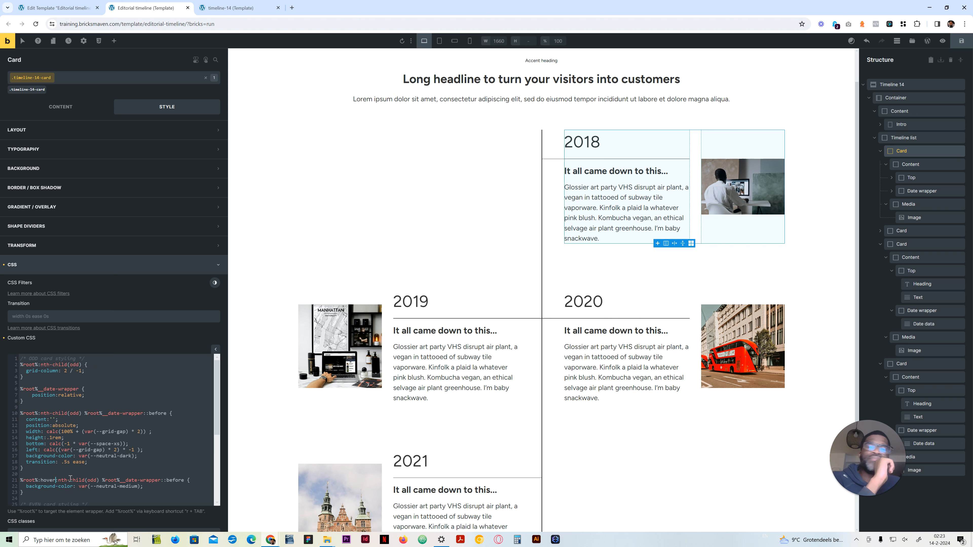
key(BackSpace)
key(BackSpace)
key(BackSpace)
key(BackSpace)
key(BackSpace)
key(BackSpace)
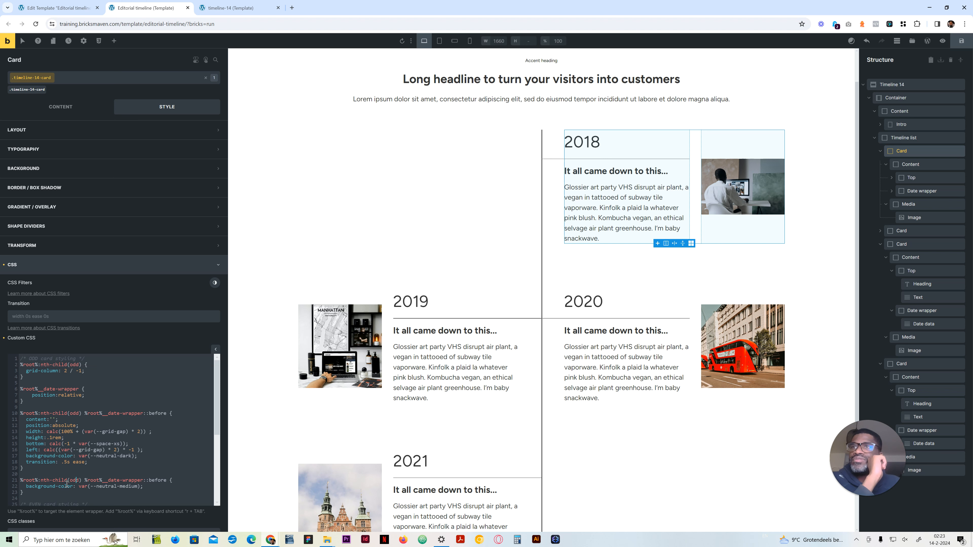
text(:hover)
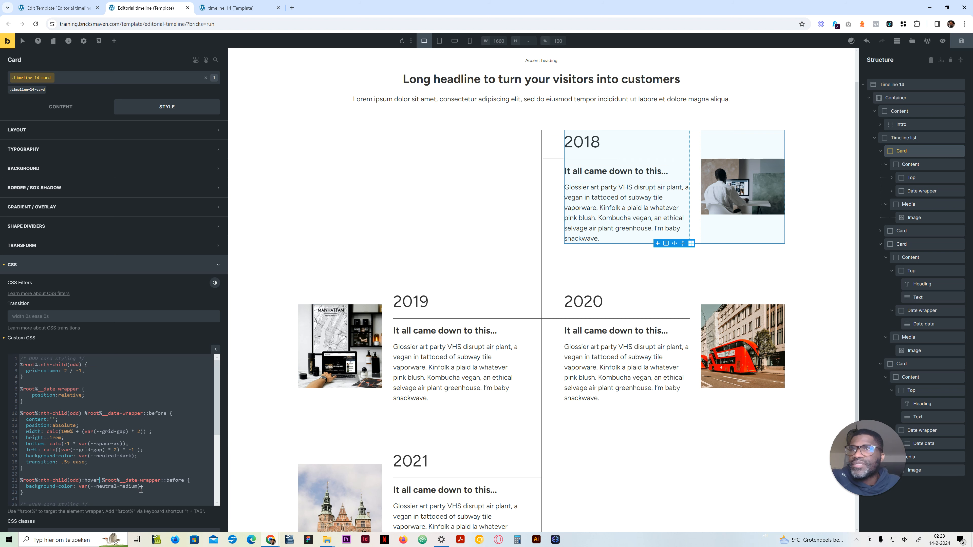
Step: Try var(--neutral-light) as the odd hover line colour on the 2018 card, and change it back to var(--neutral-medium)
double_click(134, 487)
key(BackSpace)
text(light)
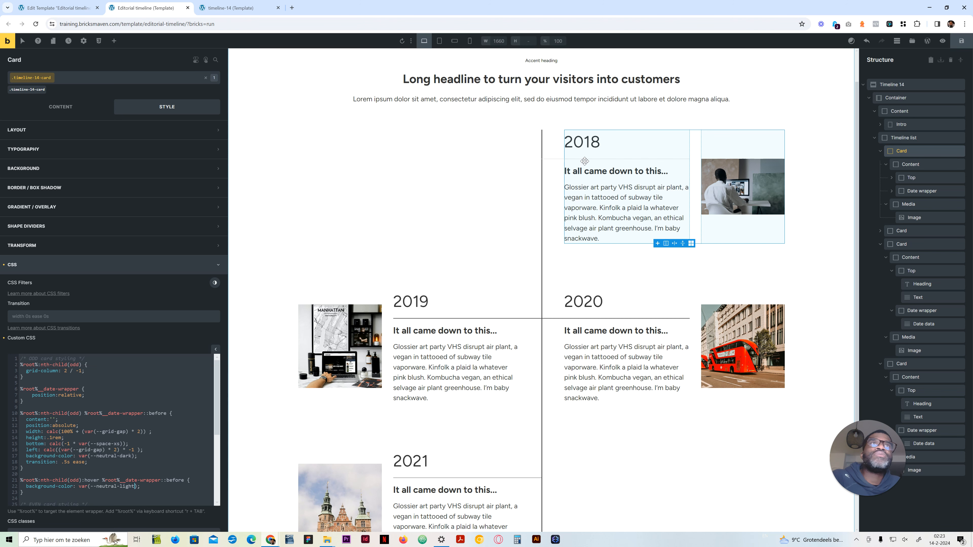
key(BackSpace)
key(BackSpace)
key(BackSpace)
key(BackSpace)
key(BackSpace)
text(medium)
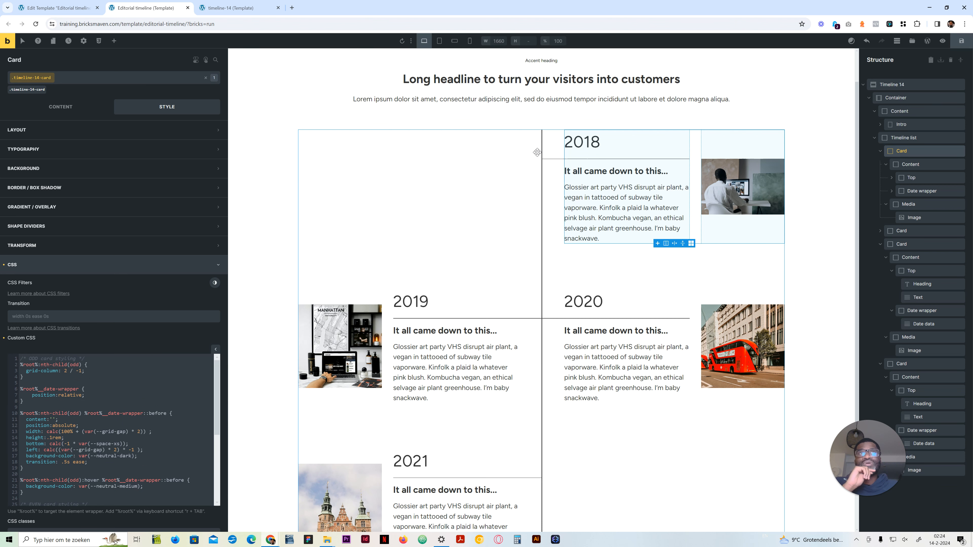
Step: Paste a copy of the full odd date-wrapper::before rule, including its transition, between the odd hover rule and the even card styling
scroll(35, 424, down, 3)
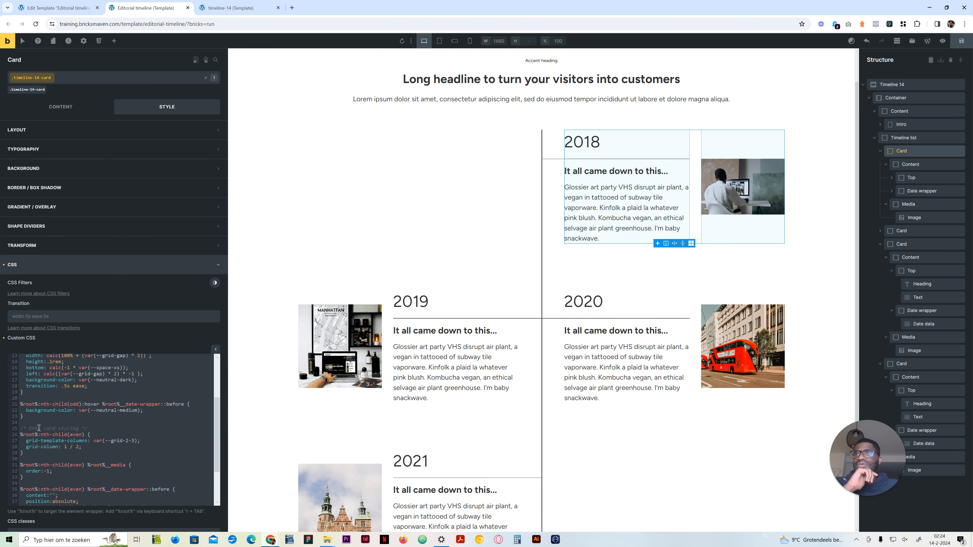
scroll(35, 424, up, 3)
drag(24, 468, 19, 411)
key(ctrl+c)
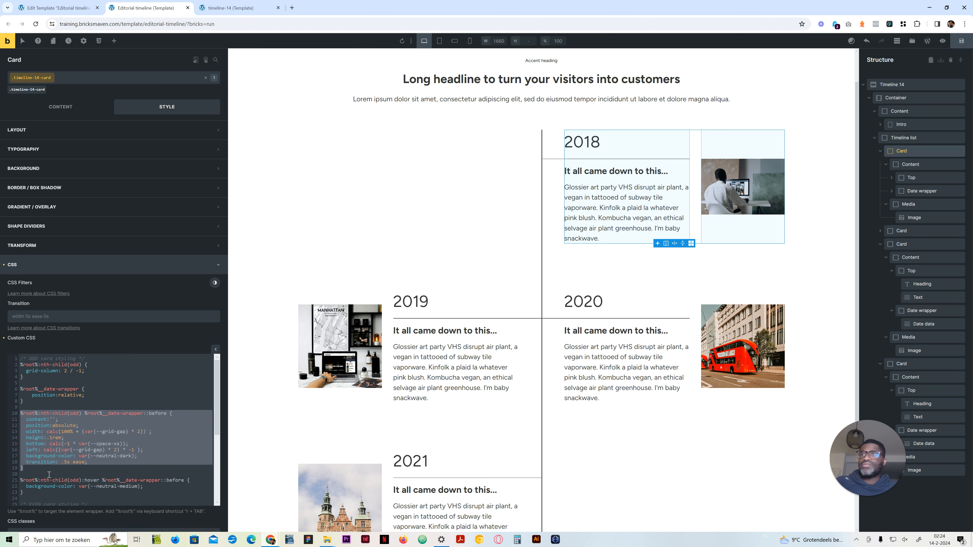
scroll(49, 475, down, 3)
click(54, 420)
key(Return)
key(Return)
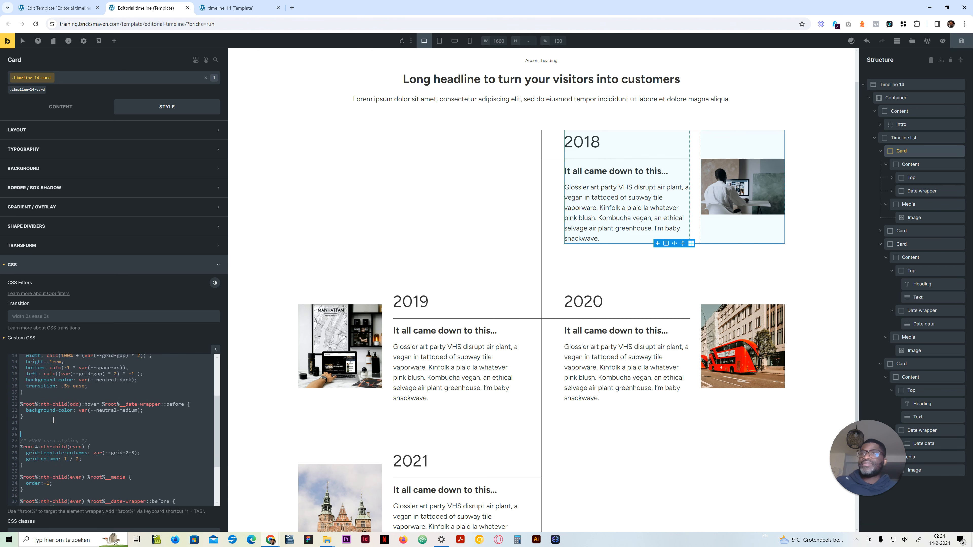
key(ctrl+v)
Step: Copy the odd hover rule to the end of the custom CSS and change its selector to nth-child(even)
drag(56, 415, 15, 404)
key(ctrl+c)
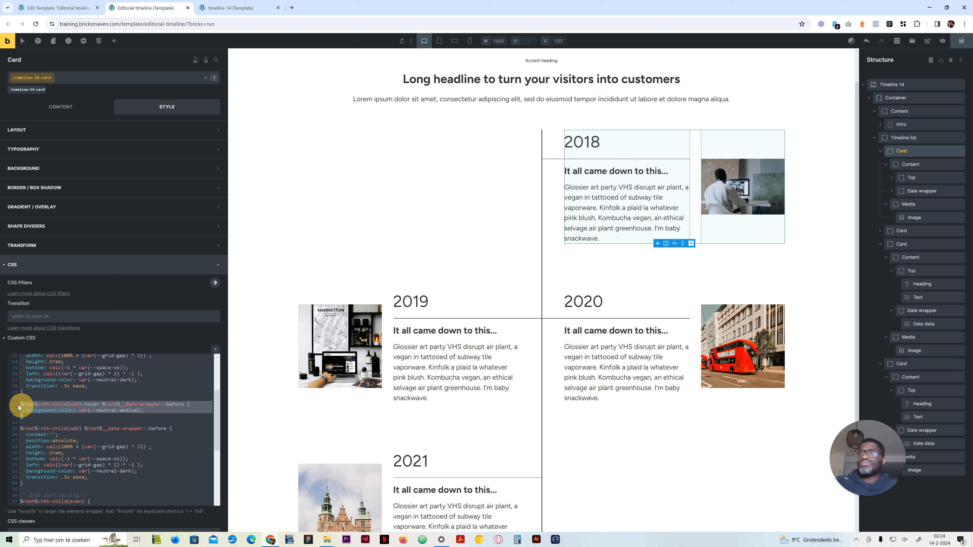
scroll(83, 472, down, 2)
scroll(82, 471, down, 3)
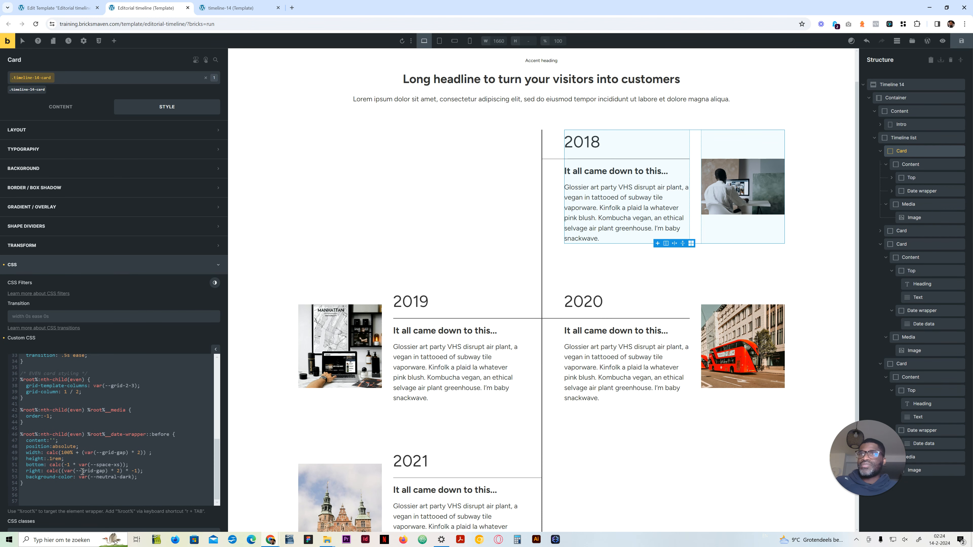
key(ctrl+v)
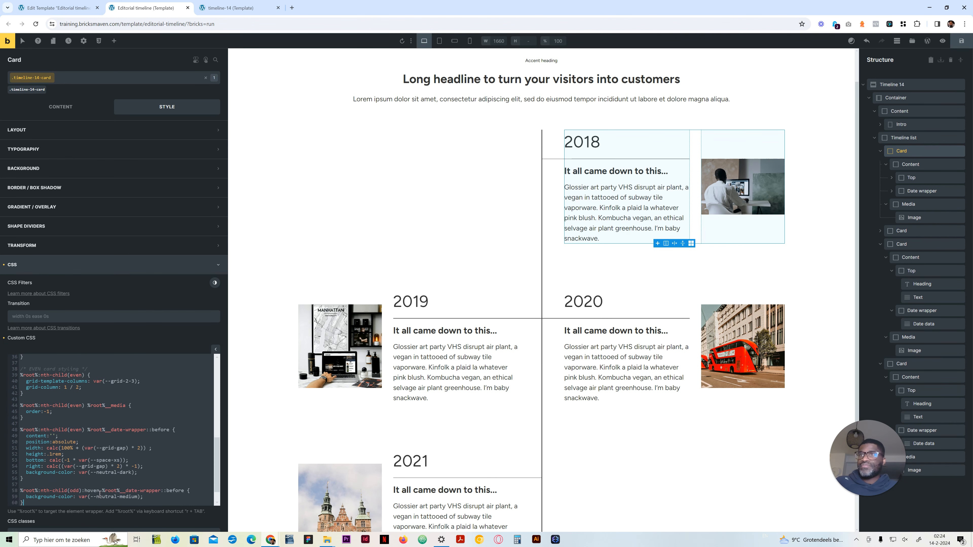
drag(79, 491, 71, 491)
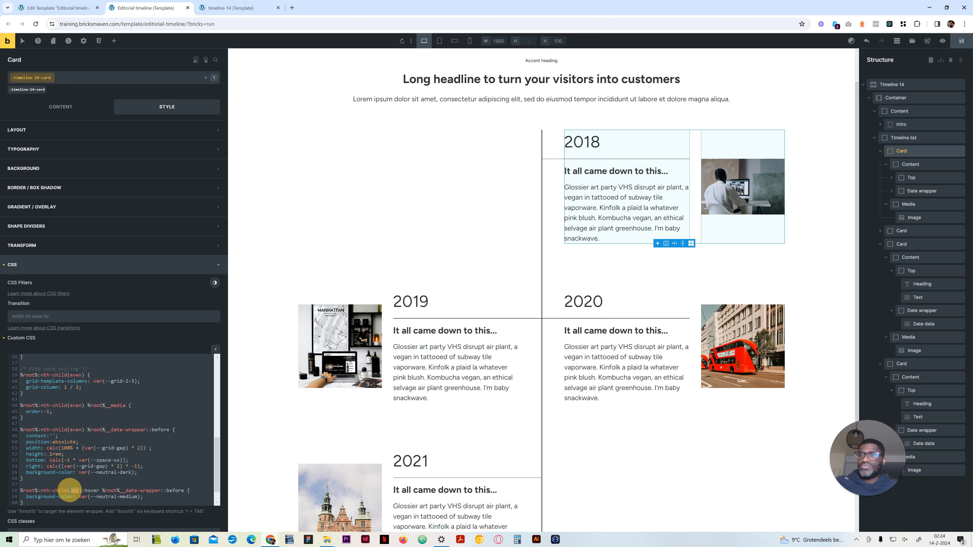
text(even)
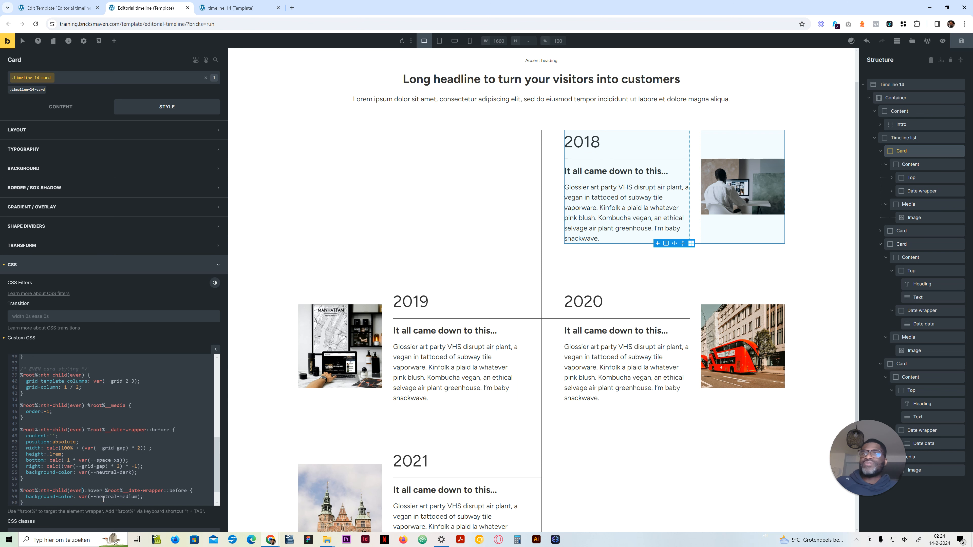
Step: Set the background-color in the even hover rule to var(--neutral-light)
drag(138, 496, 120, 496)
text(light)
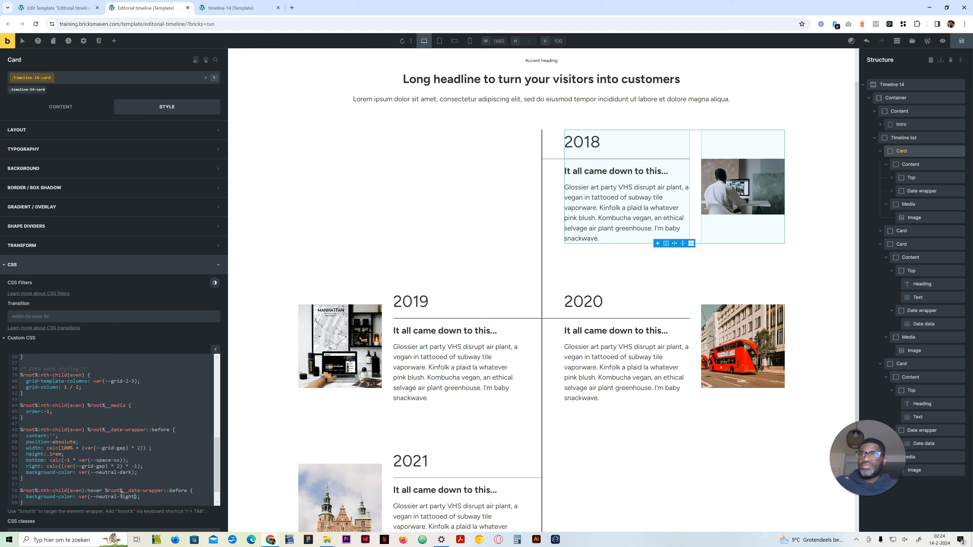
key(BackSpace)
key(BackSpace)
key(BackSpace)
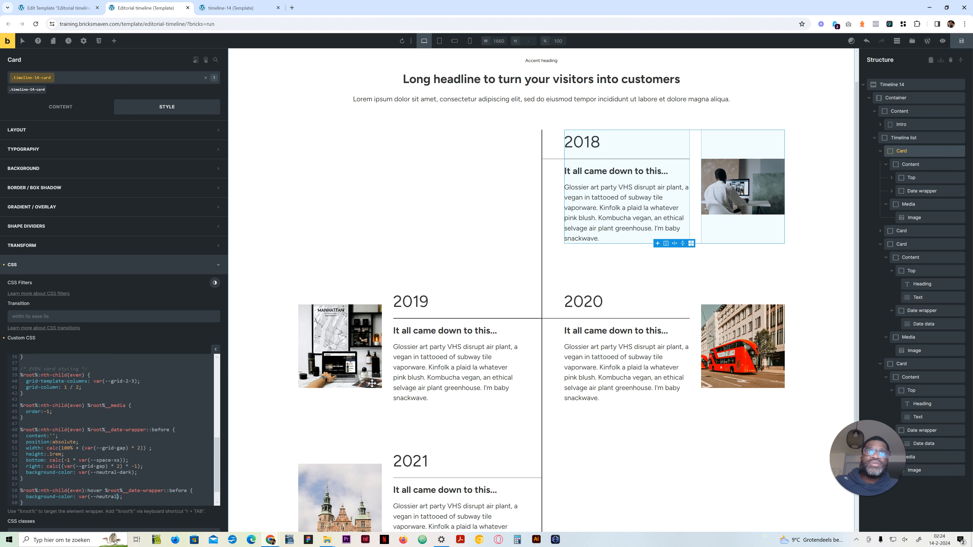
text(ight)
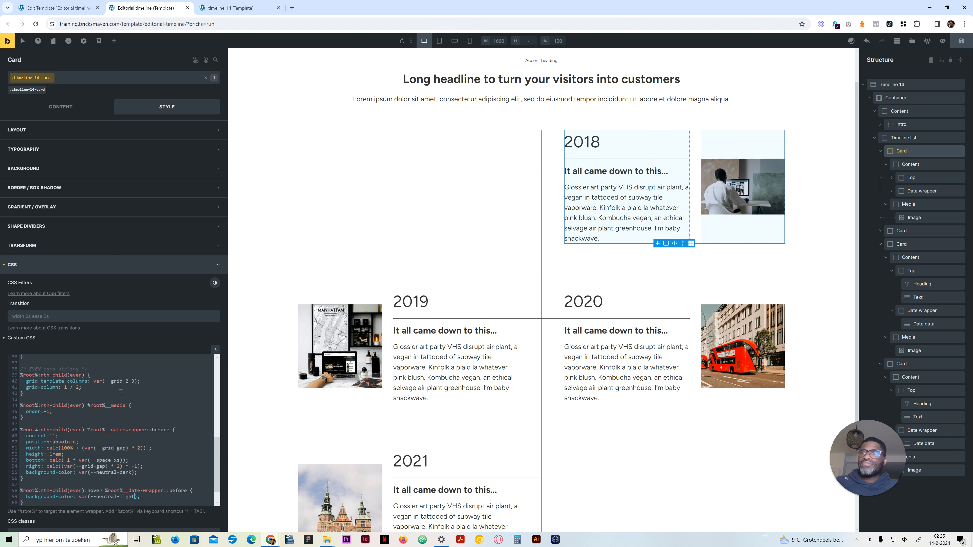
Step: Copy the transition: .5s ease; declaration from the odd rule into the even date-wrapper::before rule, after its background-color
scroll(121, 391, up, 5)
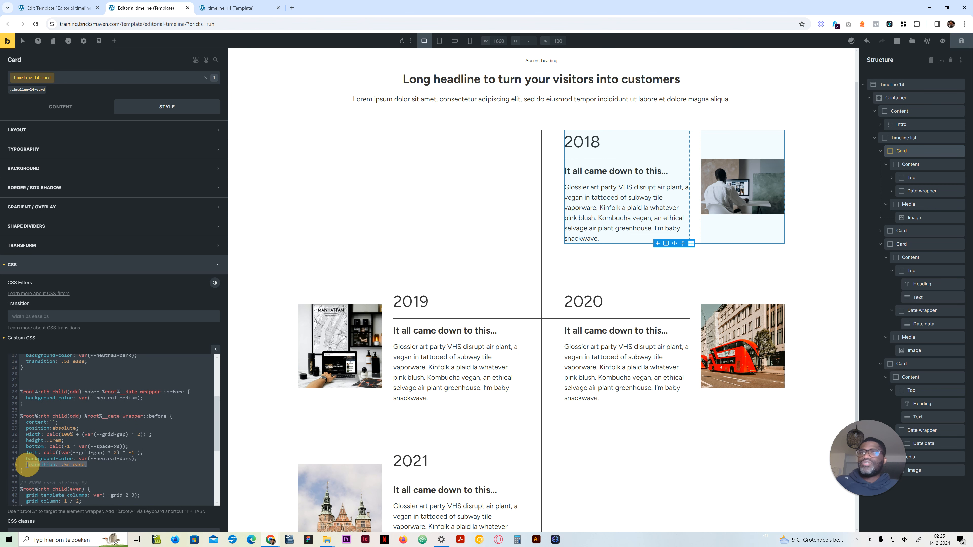
drag(26, 465, 111, 470)
key(ctrl+c)
scroll(112, 468, down, 5)
click(138, 451)
key(Return)
key(ctrl+v)
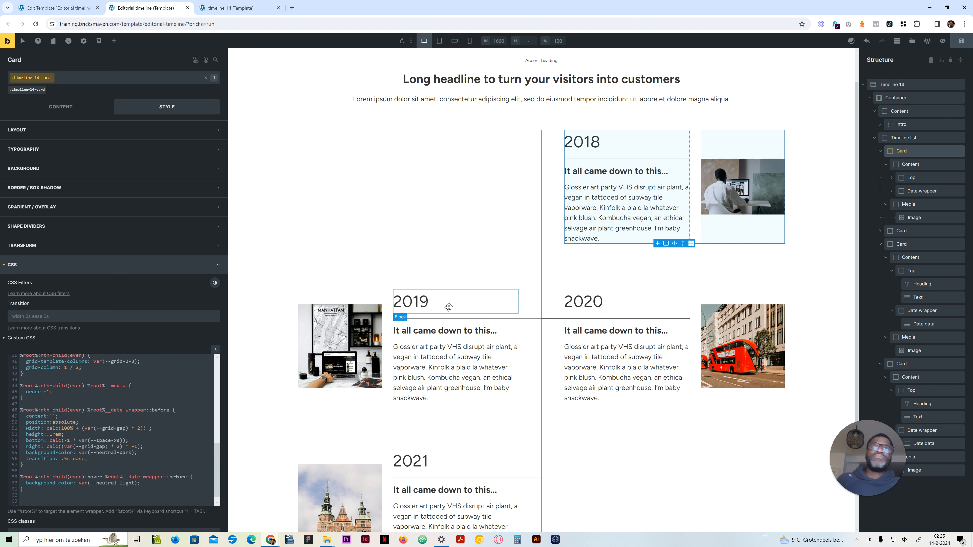
Step: Set the odd hover rule's background-color to var(--neutral-light) and check the timeline cards on the canvas
scroll(129, 411, up, 3)
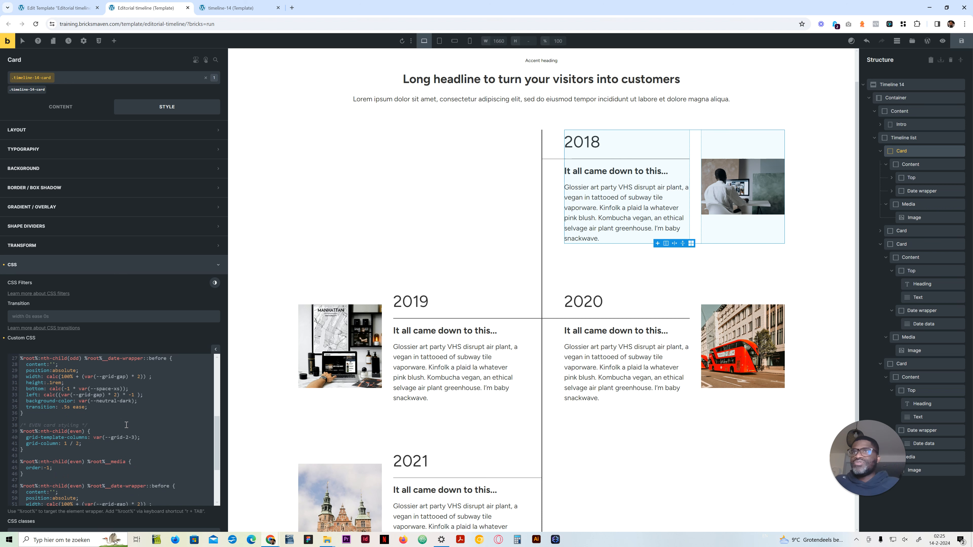
scroll(130, 435, up, 2)
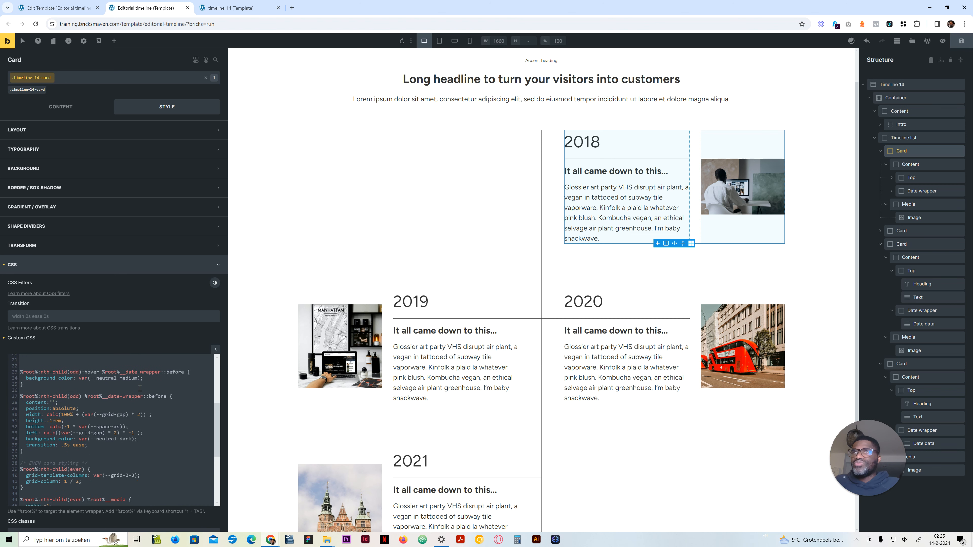
double_click(127, 378)
text(light)
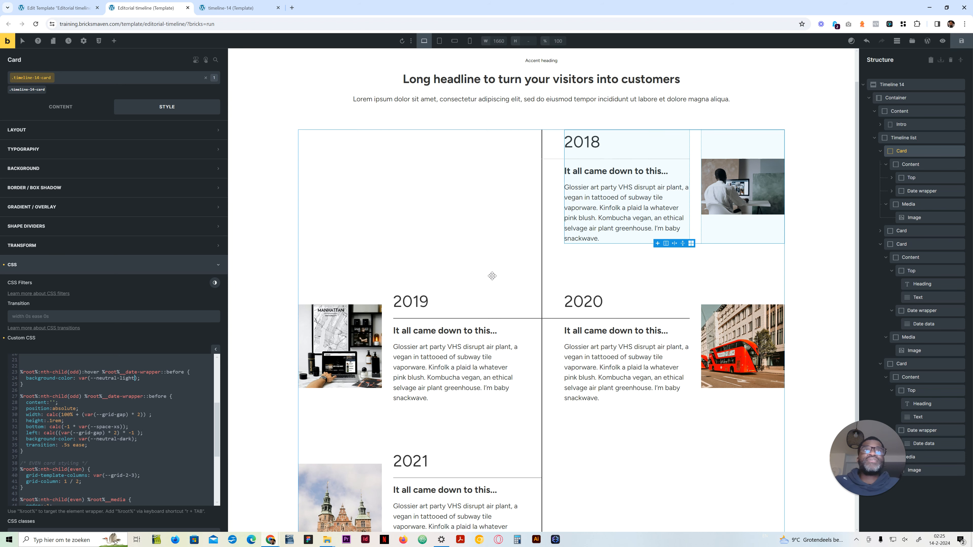
scroll(433, 273, up, 1)
scroll(433, 273, down, 3)
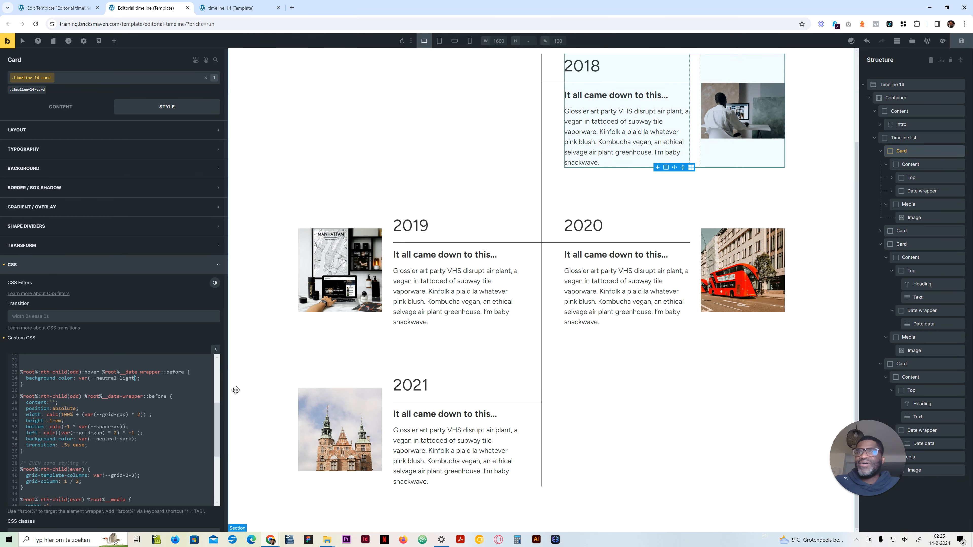
Step: Save the template with the updated hover rules
click(960, 40)
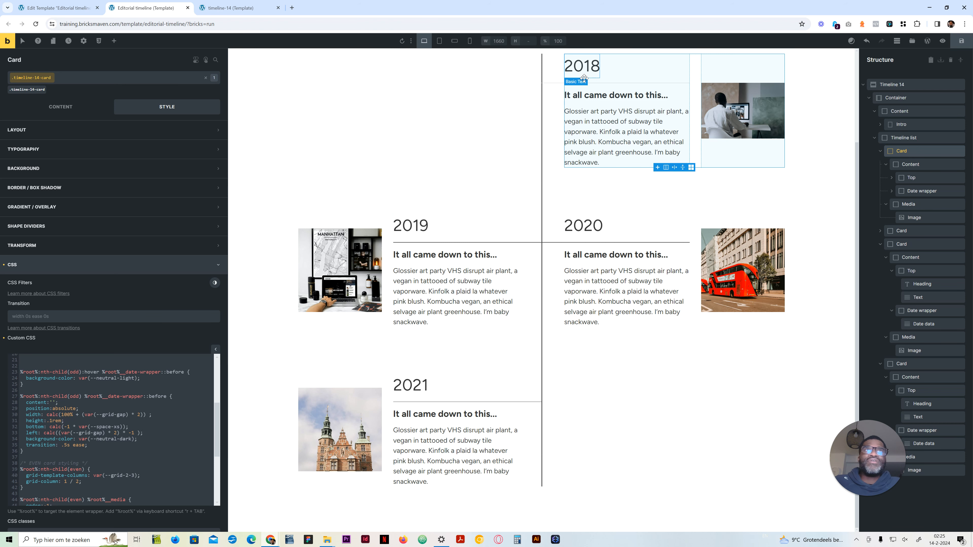
Step: Change the duplicated nth-child(odd) date-wrapper rule's pseudo-element from ::before to ::after and set its width to 0
scroll(71, 461, down, 4)
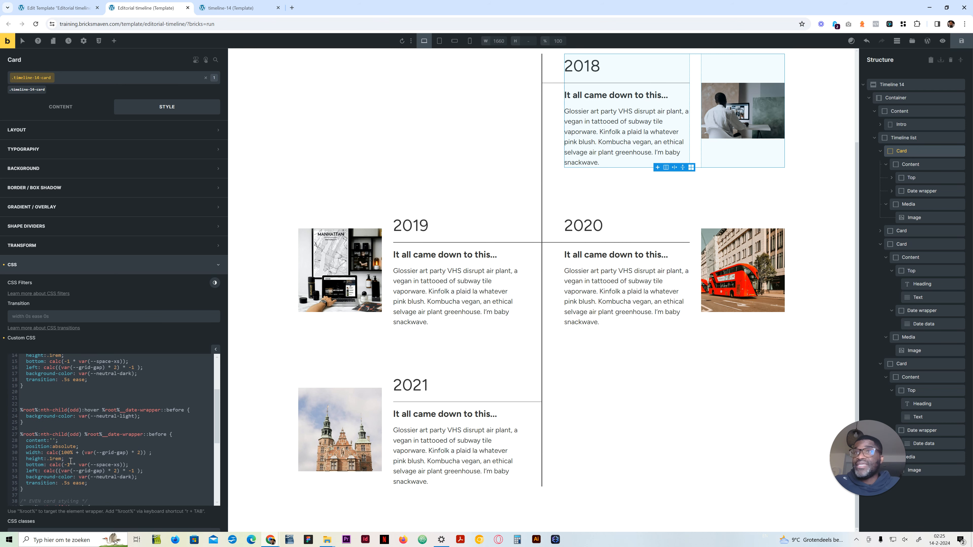
scroll(70, 461, up, 6)
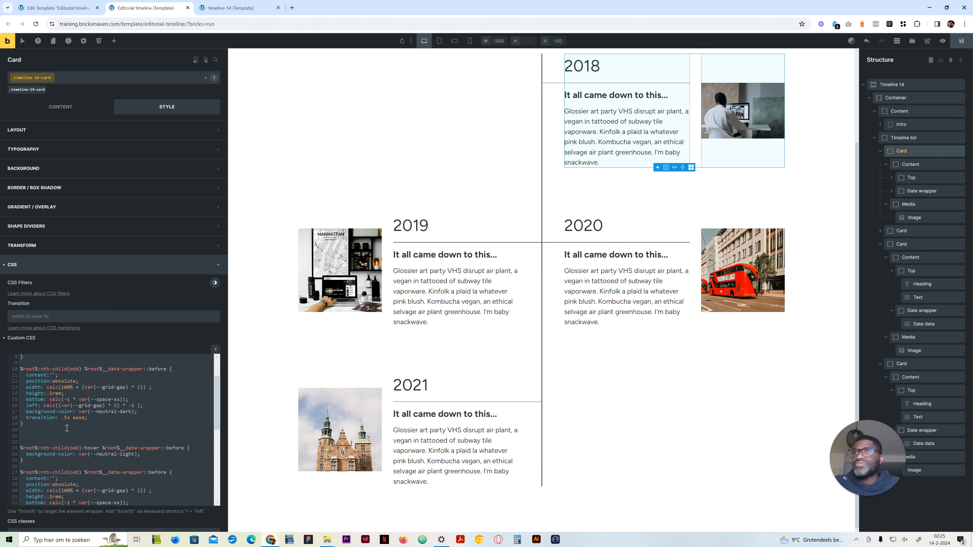
double_click(166, 434)
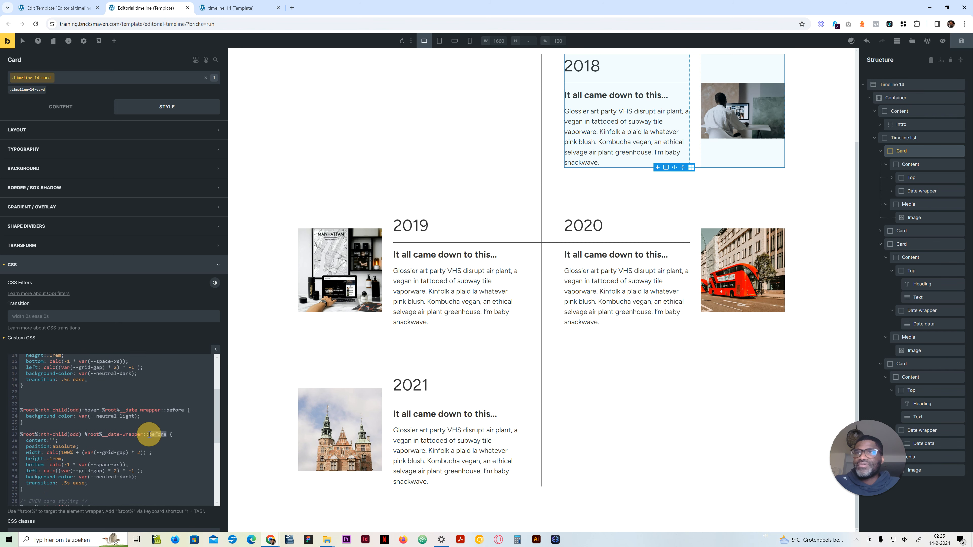
text(aft)
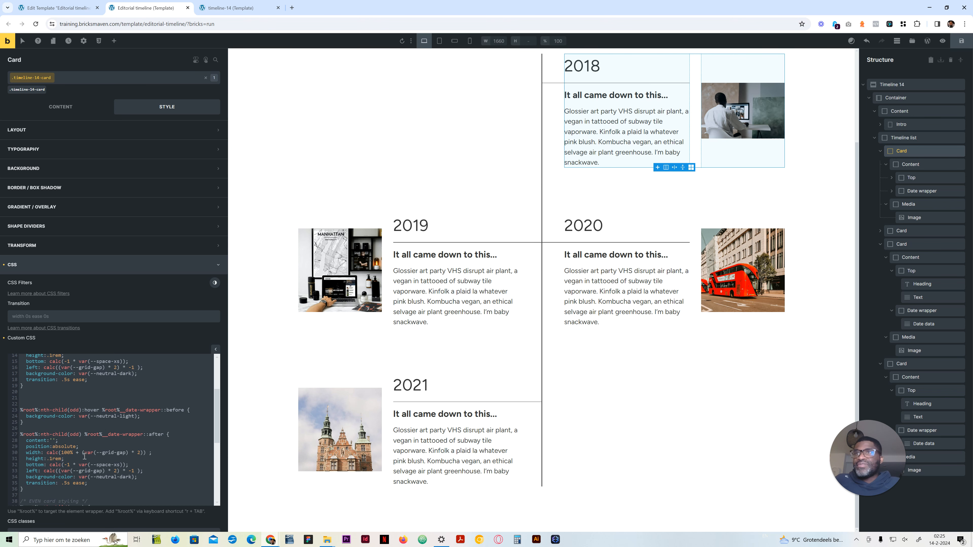
drag(145, 453, 49, 453)
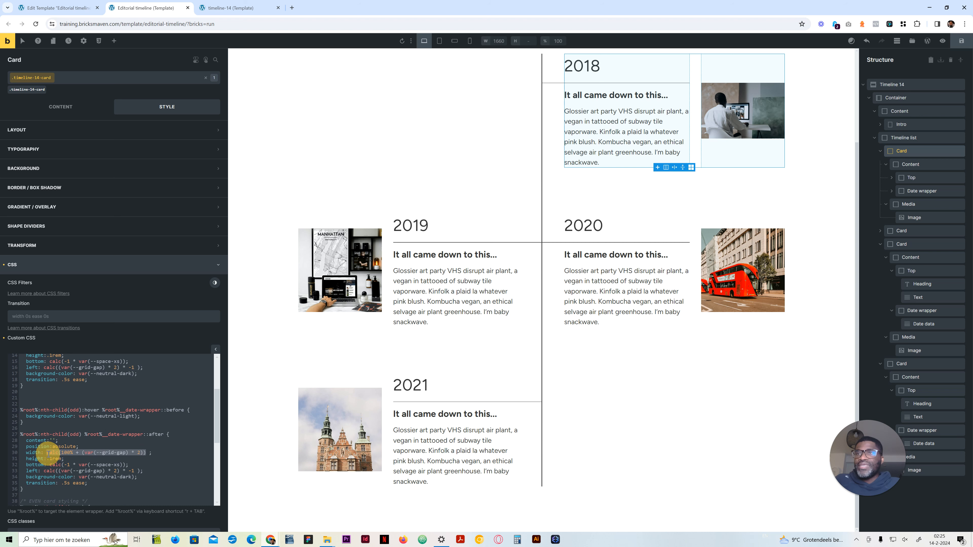
text(0)
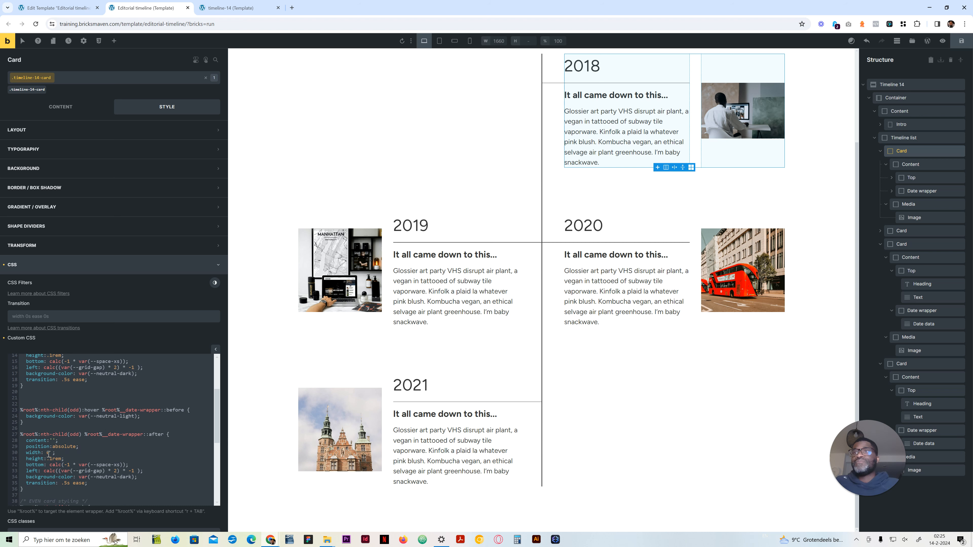
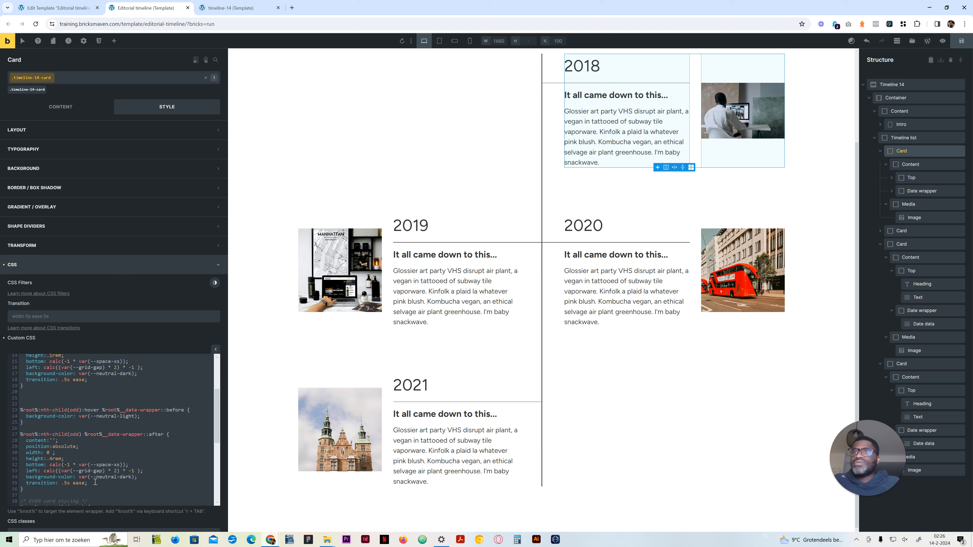
Step: Extend the odd date-wrapper::after rule's transition to .5s ease, width 1s
scroll(95, 482, down, 2)
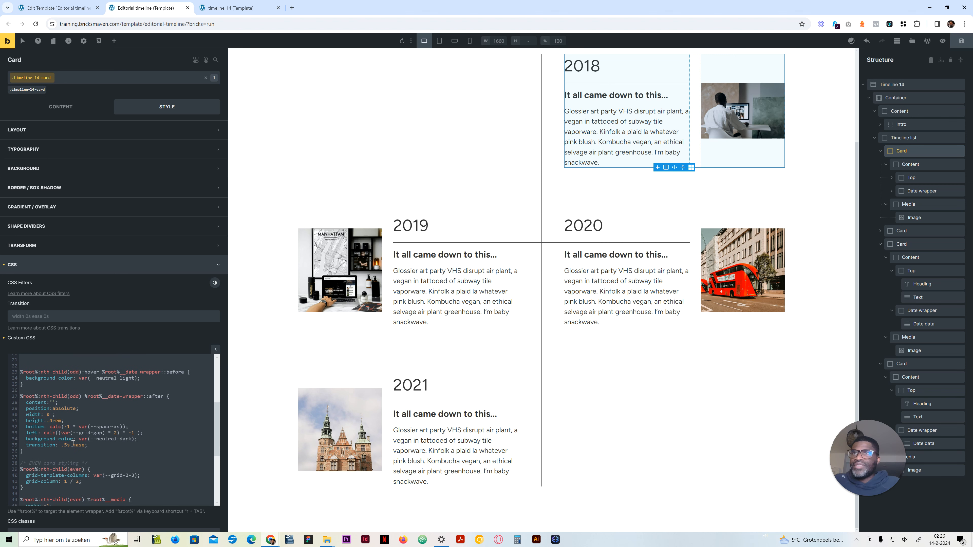
click(86, 446)
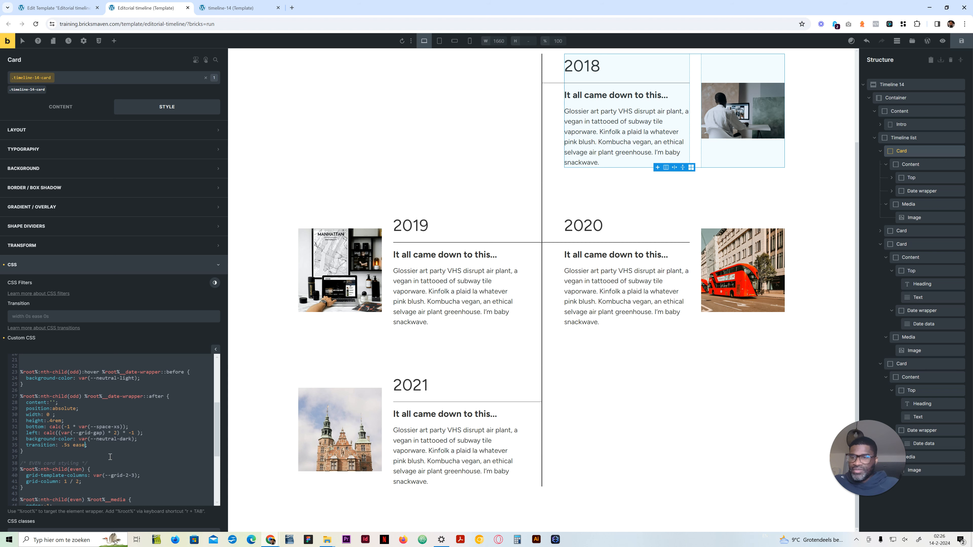
text(, width 1s)
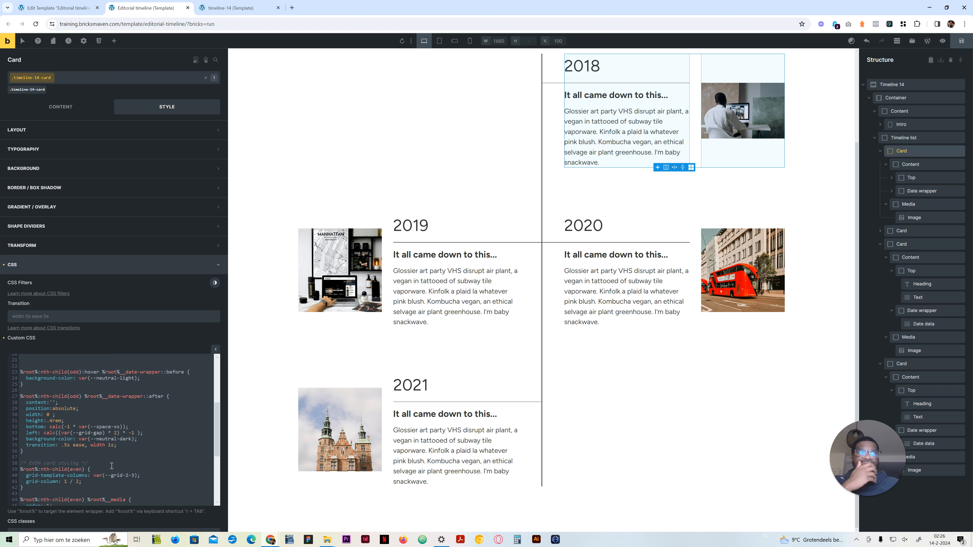
click(115, 445)
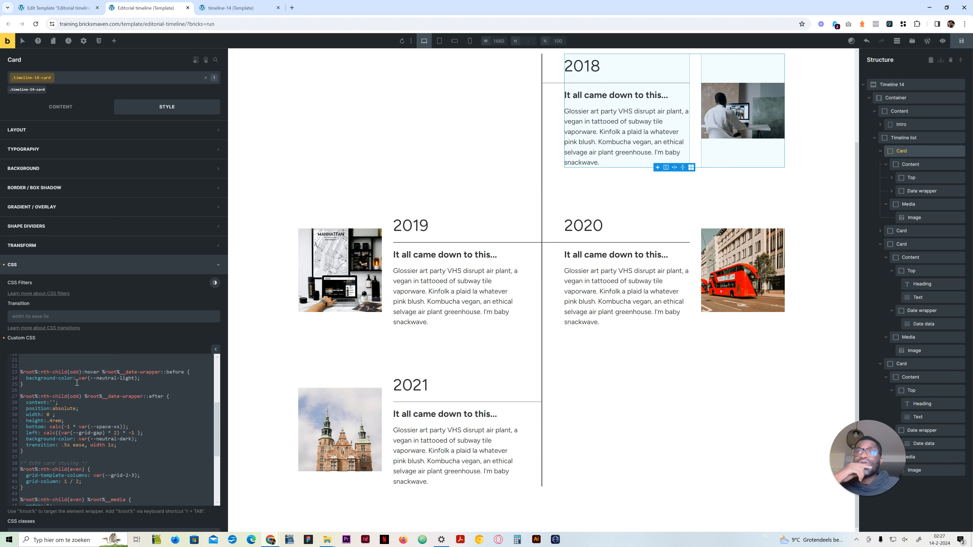
Step: Copy the odd hover date-wrapper::before rule below the odd ::after rule and change the copy's pseudo-element to ::after
click(19, 379)
click(23, 385)
drag(24, 385, 19, 372)
key(ctrl+c)
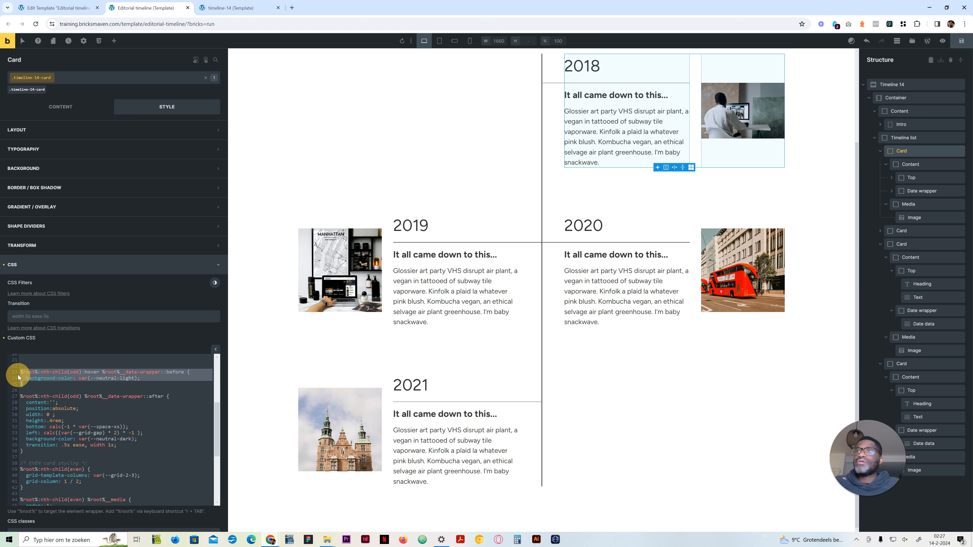
click(49, 453)
key(Return)
key(Return)
key(ctrl+v)
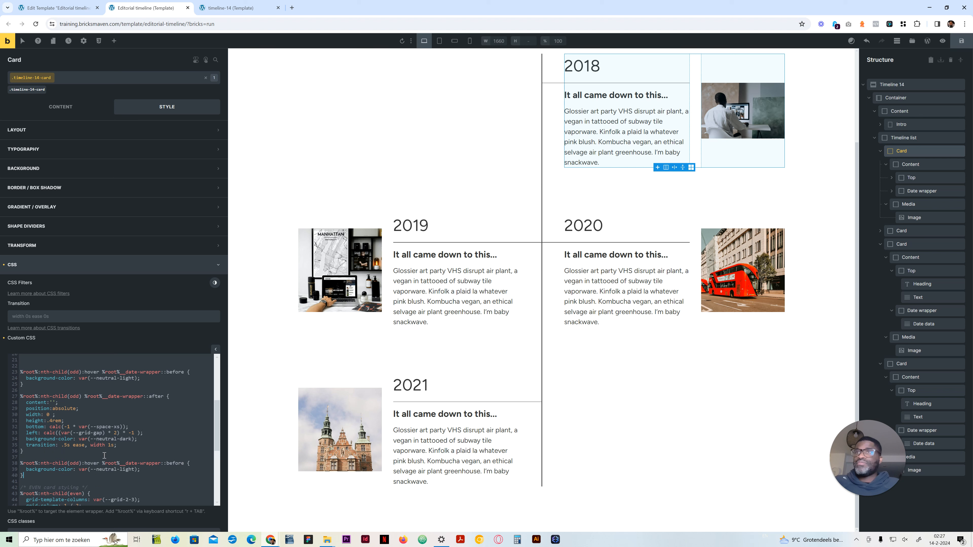
drag(186, 463, 169, 463)
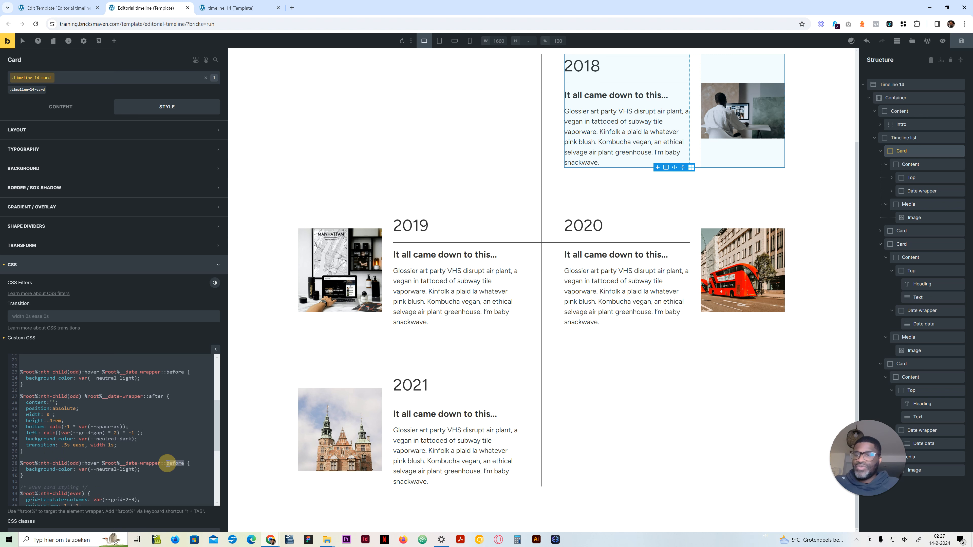
text(aft)
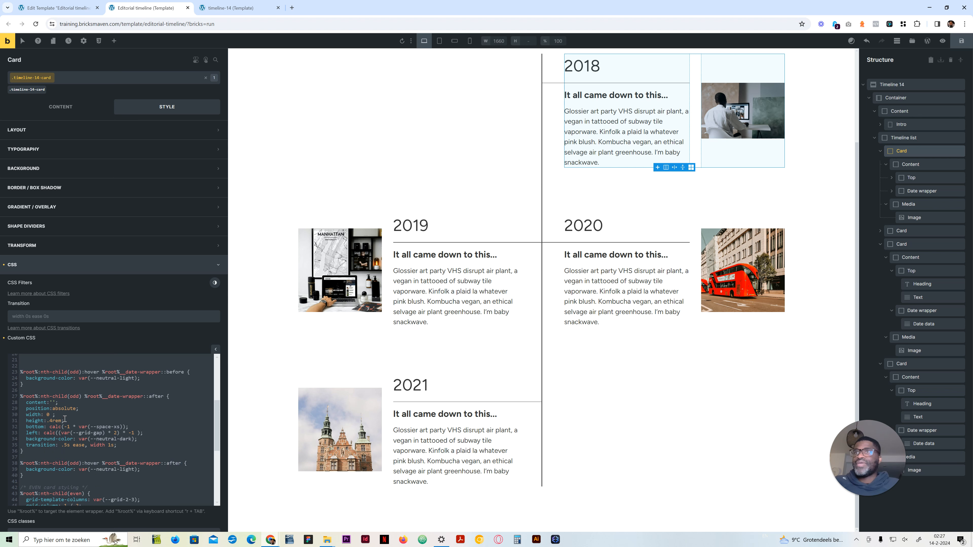
Step: Replace the background-color in the odd hover ::after rule with width: calc(100% + (var(--grid-gap) * 2)), copied from the odd ::before rule
click(26, 408)
scroll(68, 432, up, 3)
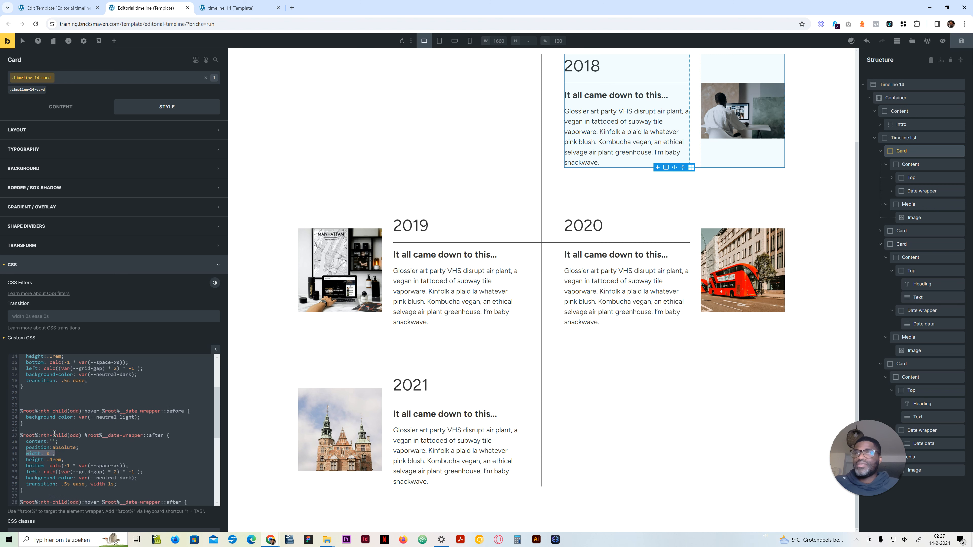
drag(155, 425, 26, 425)
key(ctrl+c)
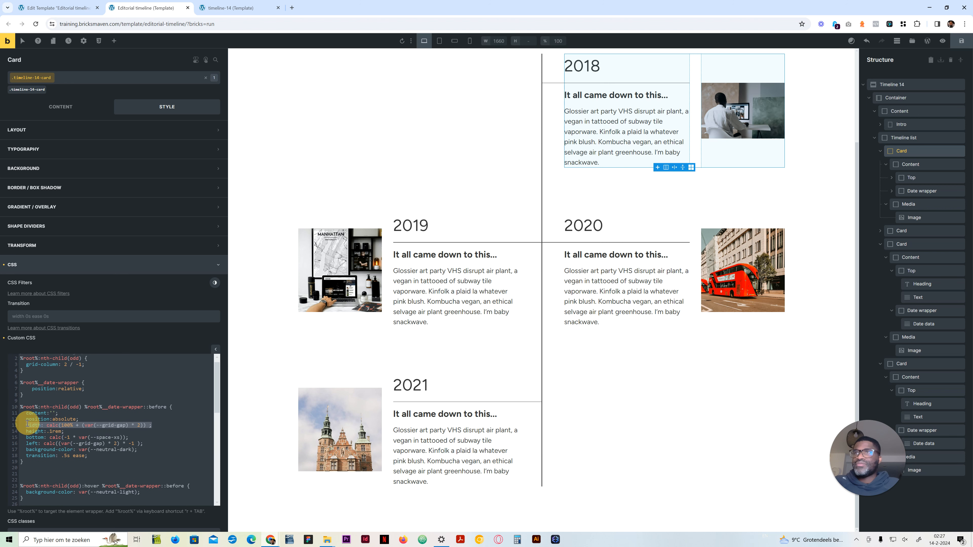
scroll(78, 457, down, 3)
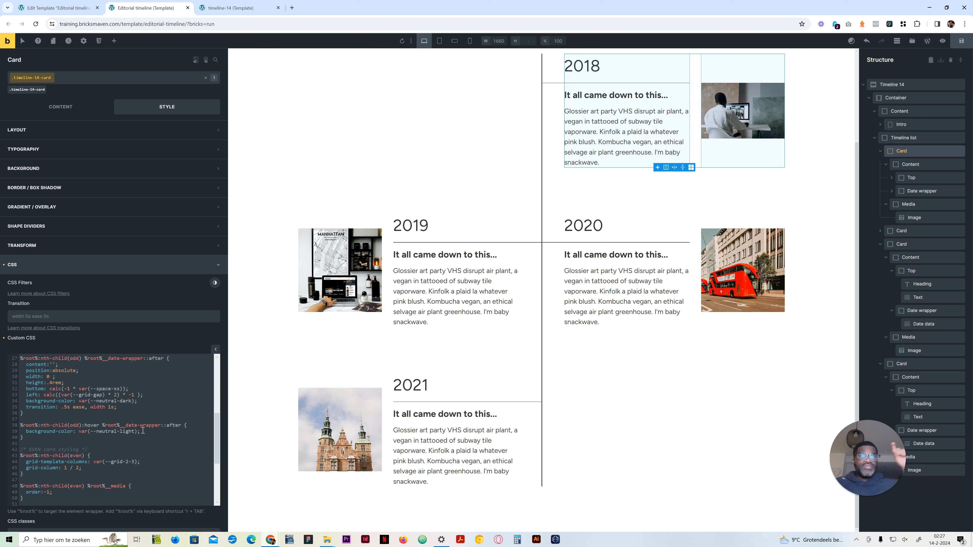
drag(142, 431, 26, 430)
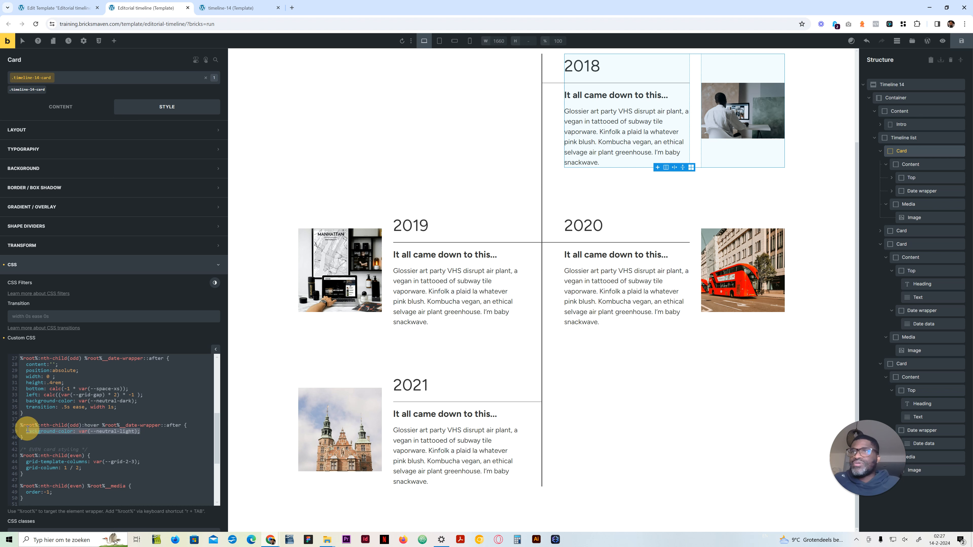
key(ctrl+v)
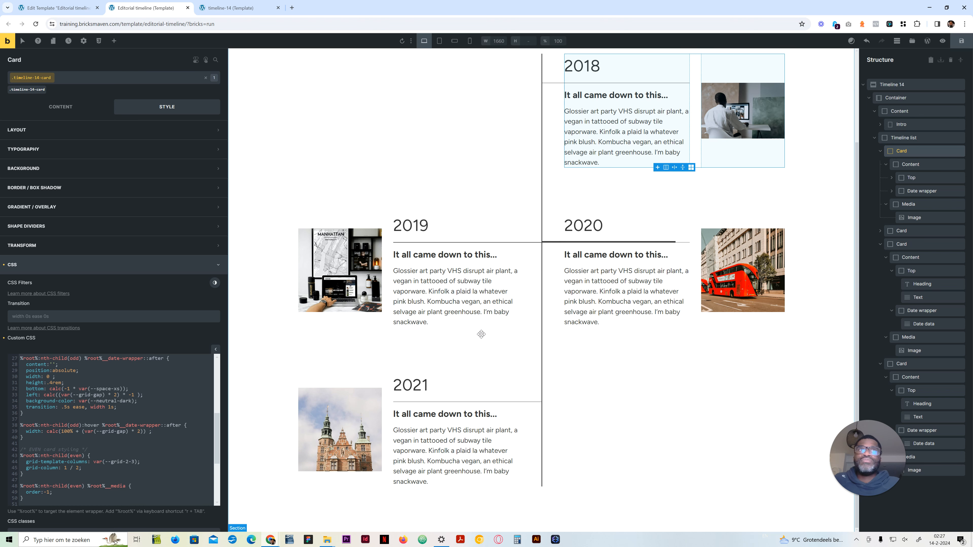
Step: Set the odd date-wrapper::after line's height to .2rem
click(53, 382)
key(BackSpace)
text(2)
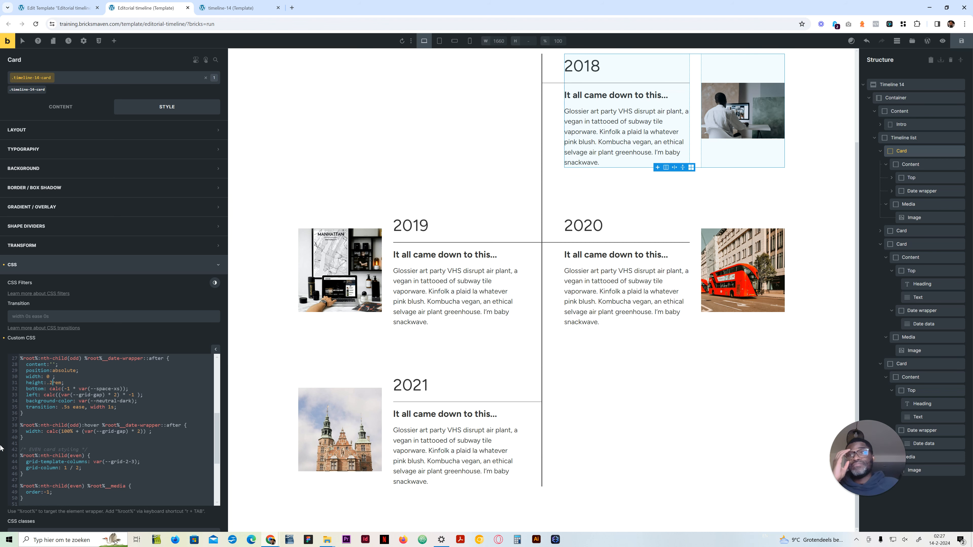
Step: Copy the odd date-wrapper::after rule and its hover rule to the end of the custom CSS, below the even hover rule
drag(24, 437, 21, 360)
right_click(27, 359)
click(70, 207)
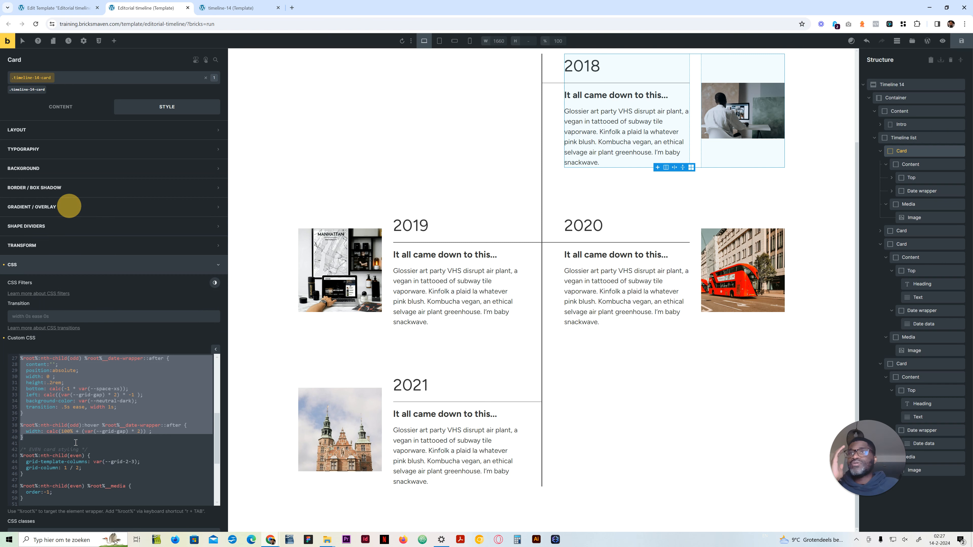
scroll(71, 461, down, 3)
scroll(71, 461, down, 2)
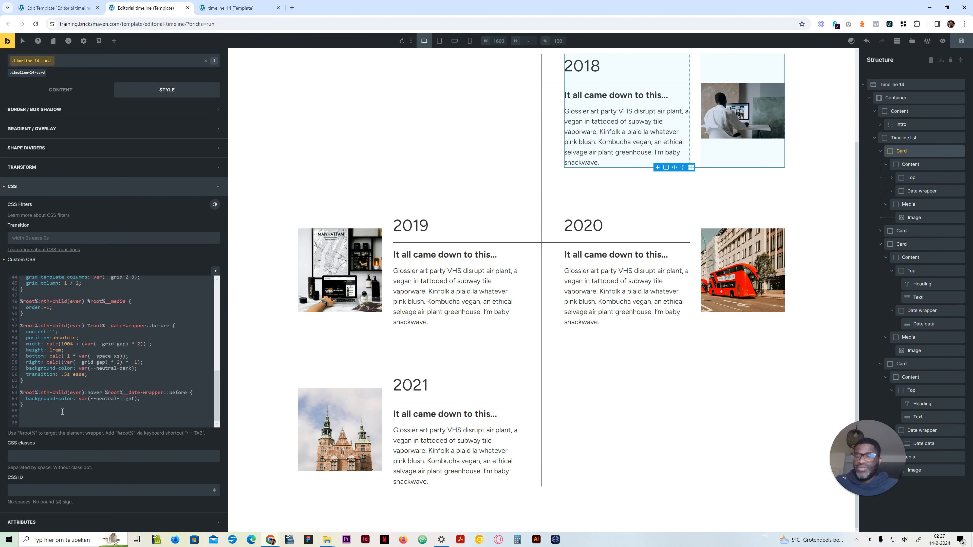
key(ctrl+v)
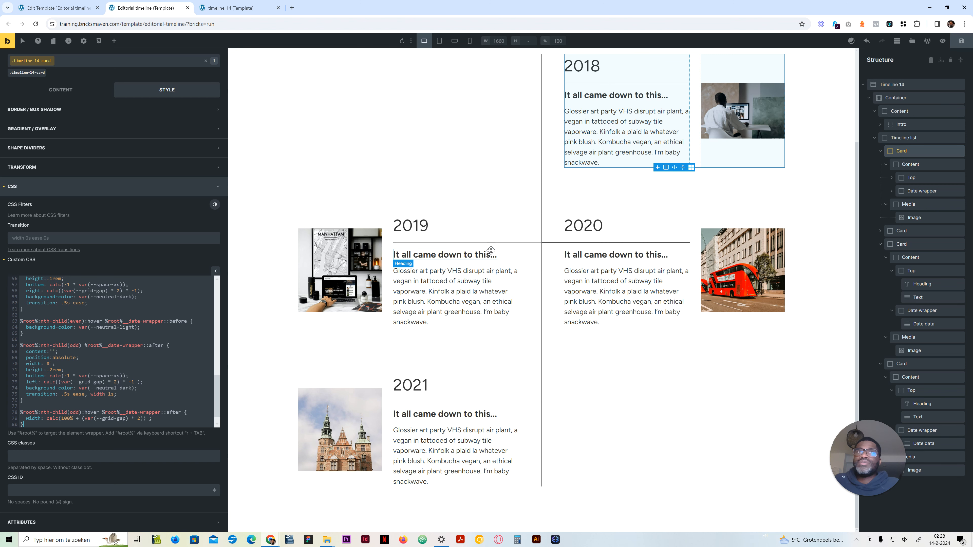
Step: Change the selectors of both pasted ::after rules from nth-child(odd) to nth-child(even)
double_click(71, 412)
text(even)
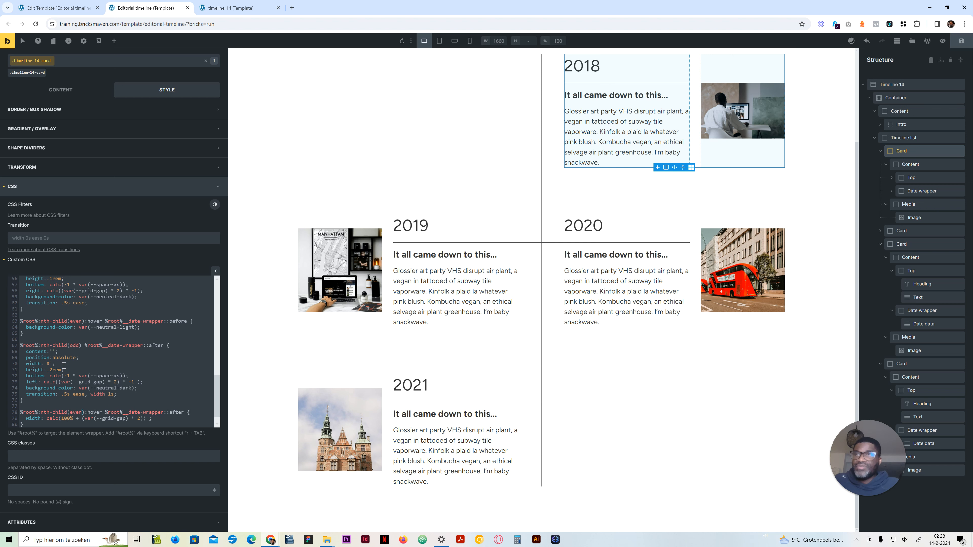
double_click(76, 345)
text(even)
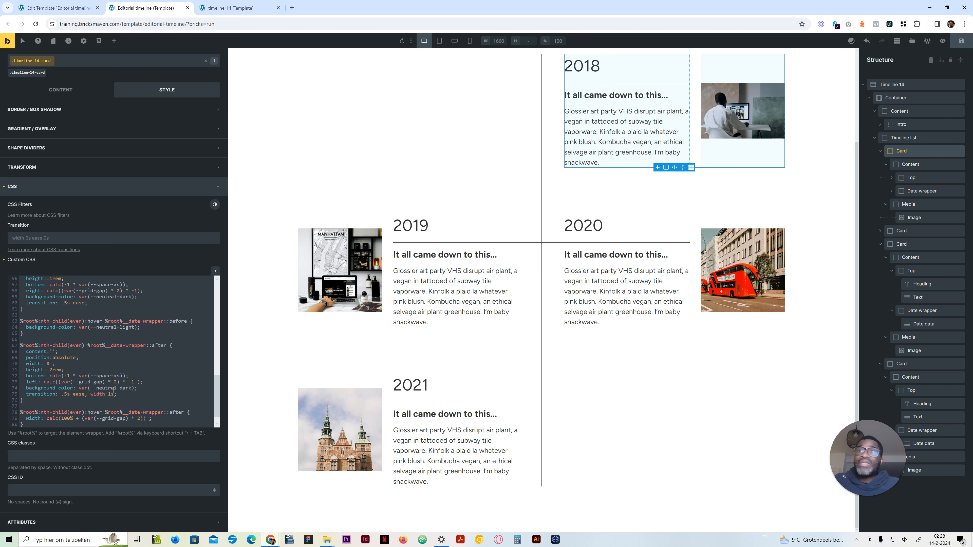
Step: Change the left property in the even date-wrapper::after rule to right
scroll(115, 387, down, 1)
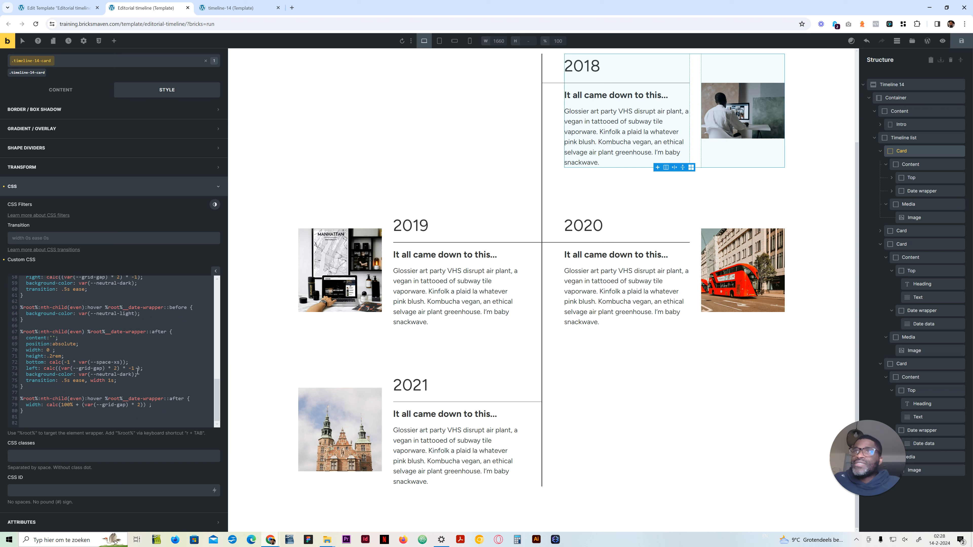
click(28, 368)
text(right)
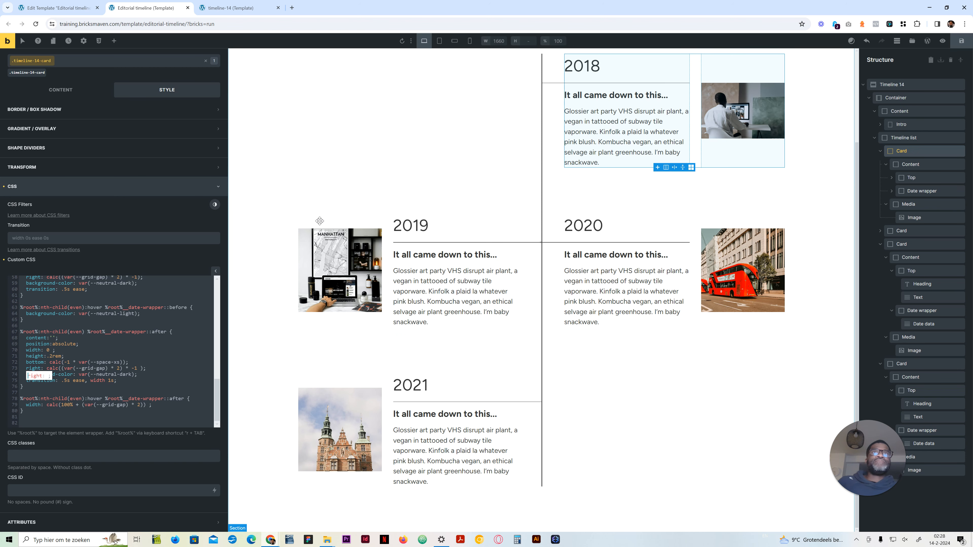
Step: Check the timeline-14 reference page, collapse the cards in the editorial timeline's structure and duplicate the last card as a fifth one
click(230, 8)
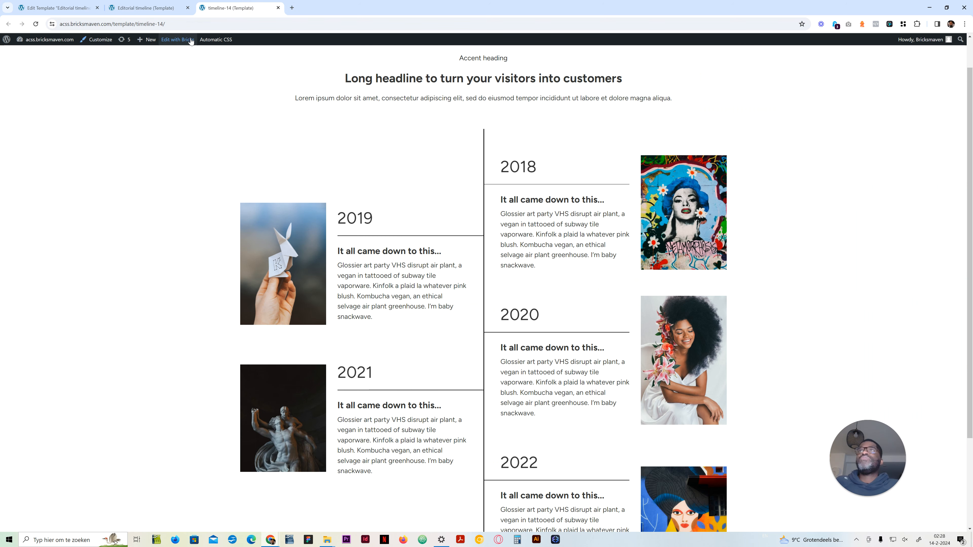
scroll(460, 265, down, 3)
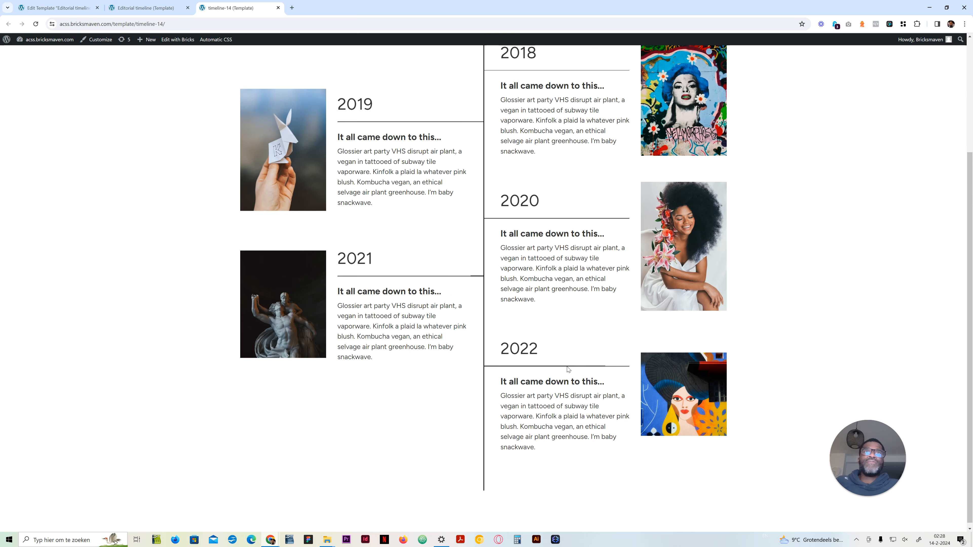
scroll(515, 230, up, 3)
click(130, 5)
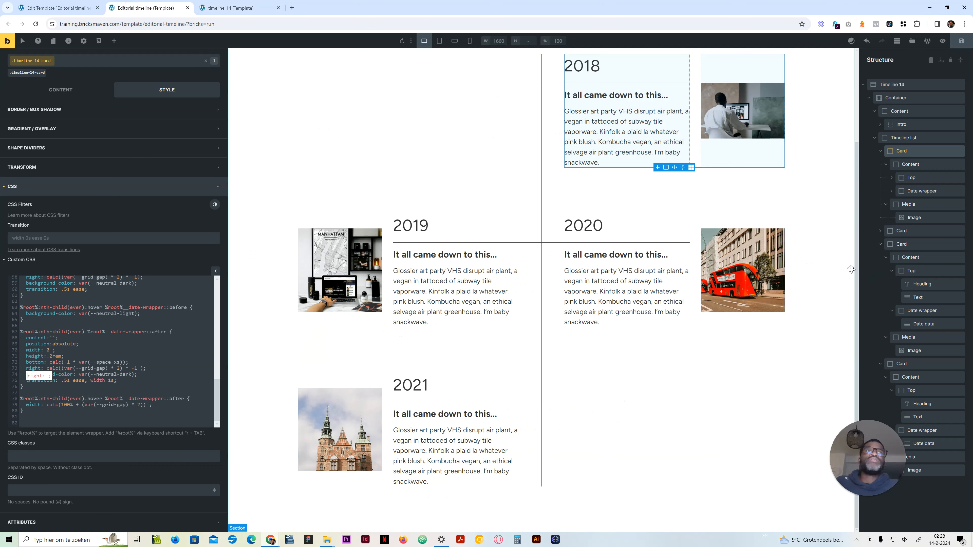
click(880, 151)
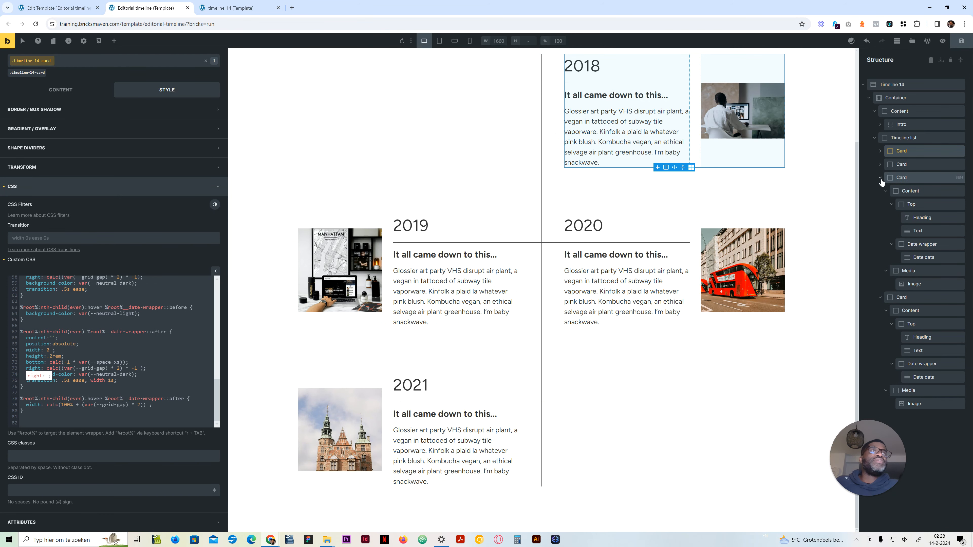
click(880, 179)
click(879, 192)
right_click(901, 192)
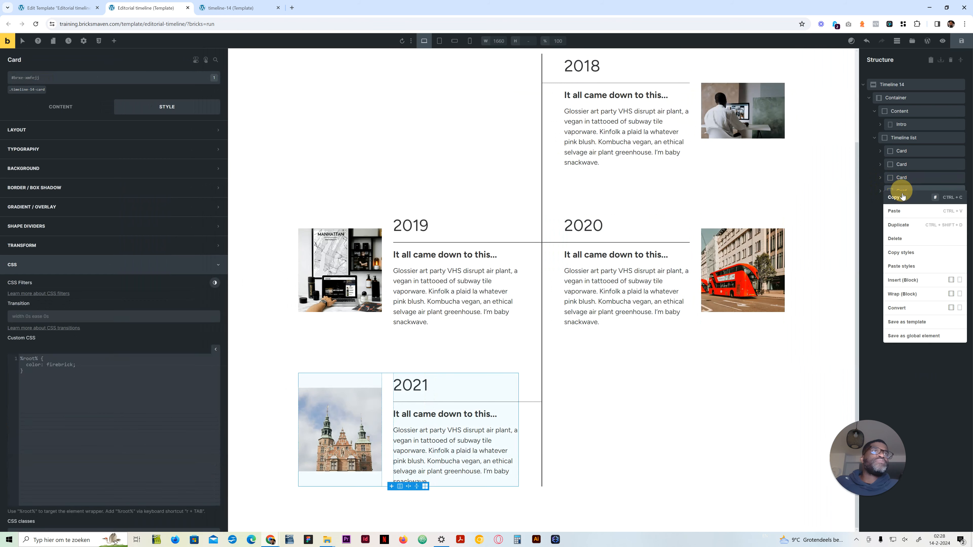
click(915, 225)
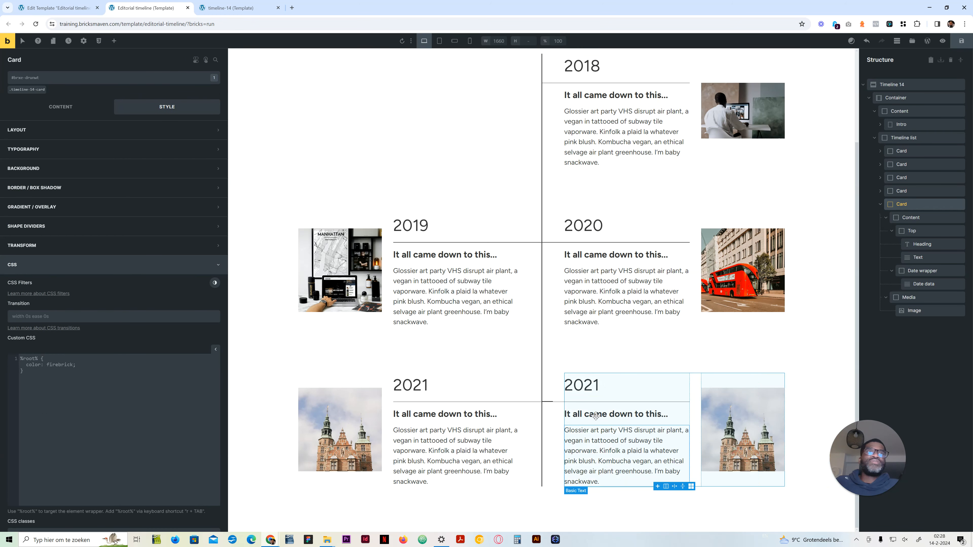
Step: Review the first card's odd and even CSS rules and compare the cards' hover animation with the timeline-14 reference page
click(897, 176)
click(899, 151)
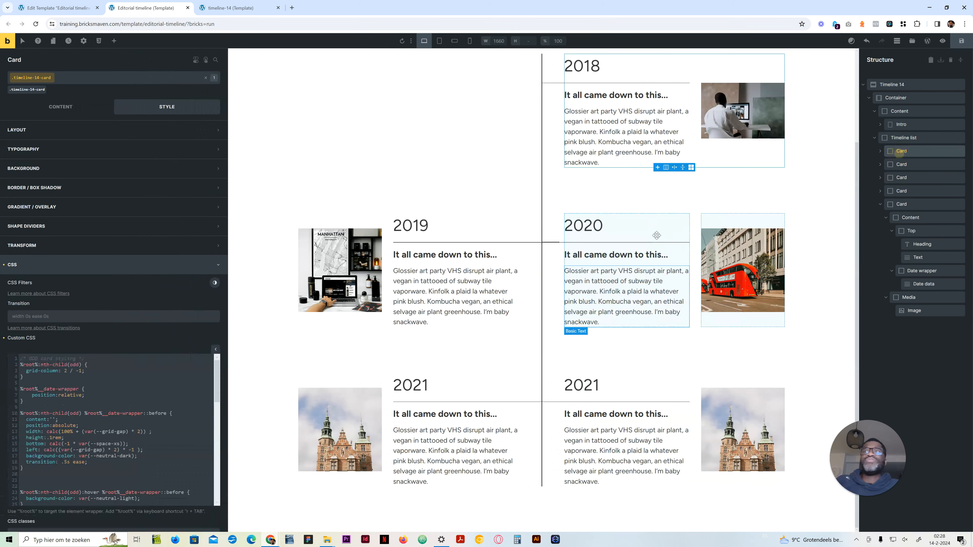
click(900, 164)
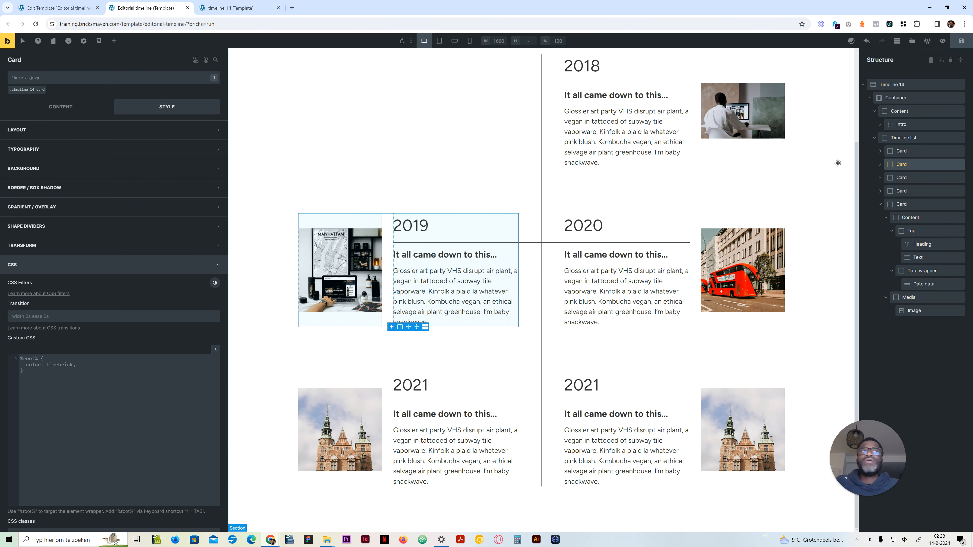
click(898, 152)
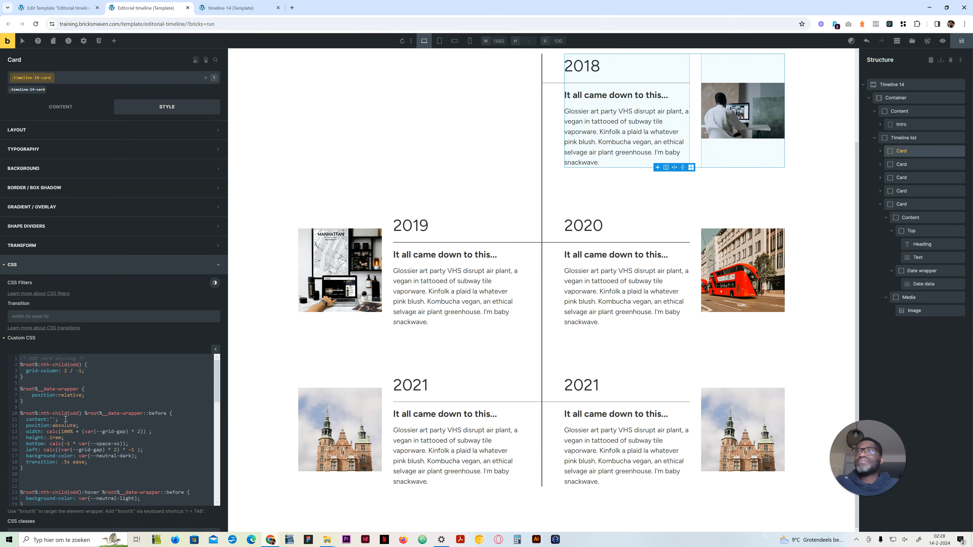
scroll(73, 425, down, 4)
scroll(94, 447, up, 4)
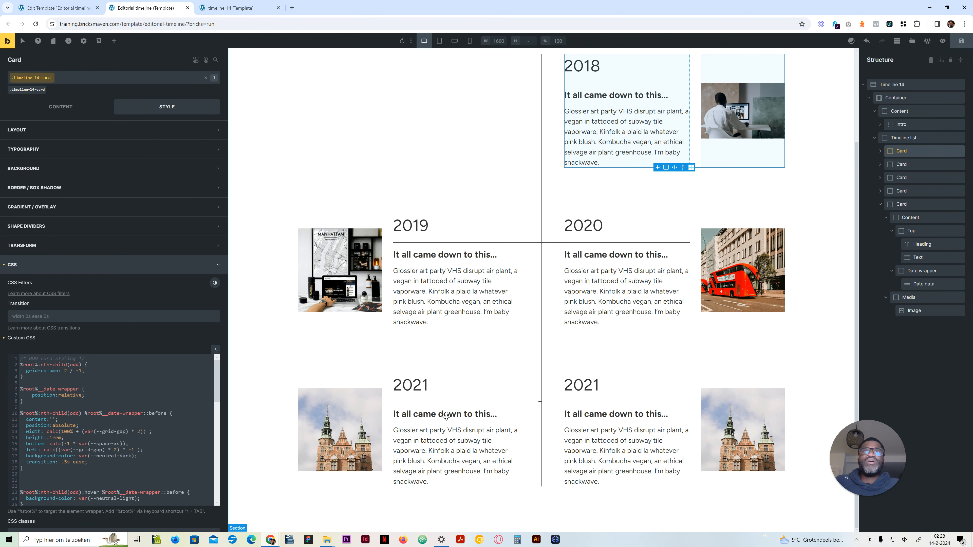
scroll(75, 436, down, 5)
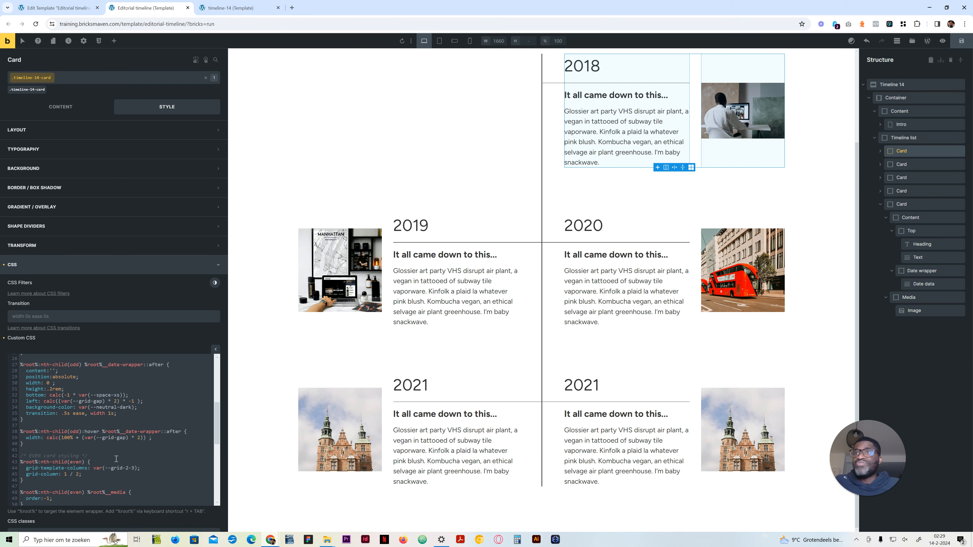
scroll(116, 459, down, 2)
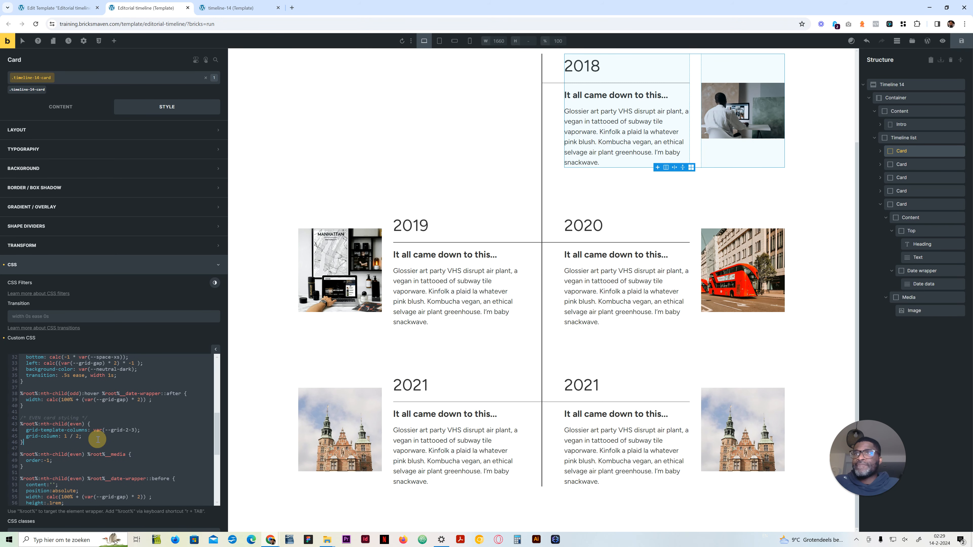
click(230, 7)
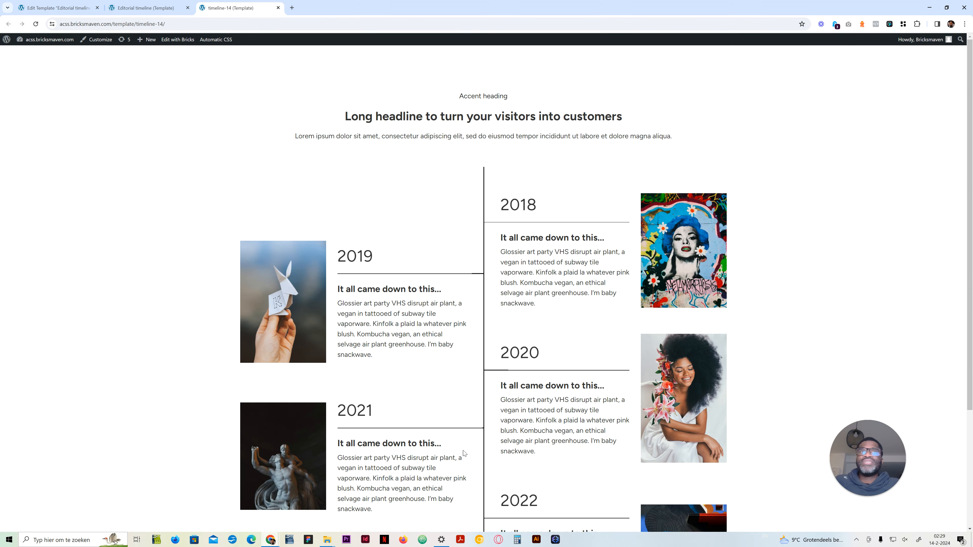
scroll(463, 456, down, 4)
scroll(428, 337, up, 4)
click(148, 8)
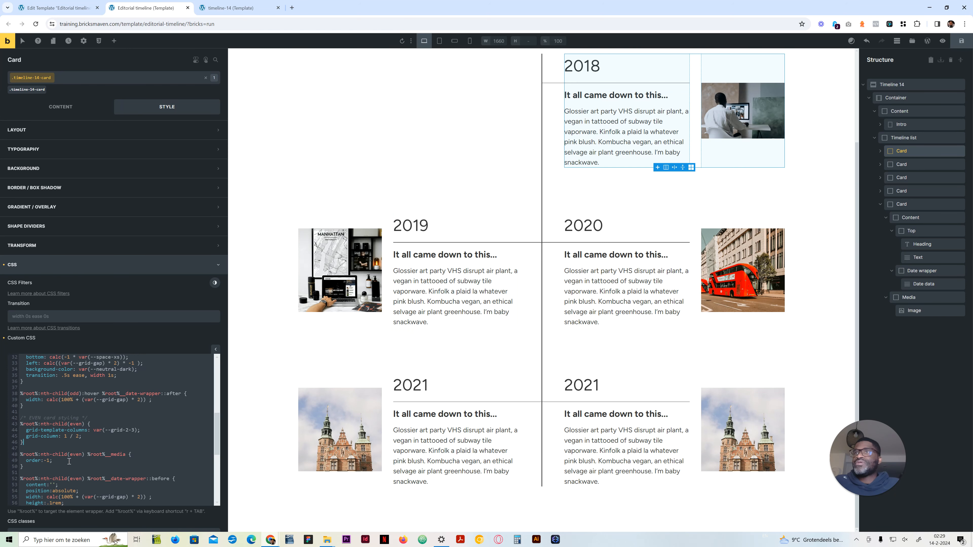
Step: Add transform: translateY(-50%) to the nth-child(even) card rule in the custom CSS
click(102, 437)
key(Return)
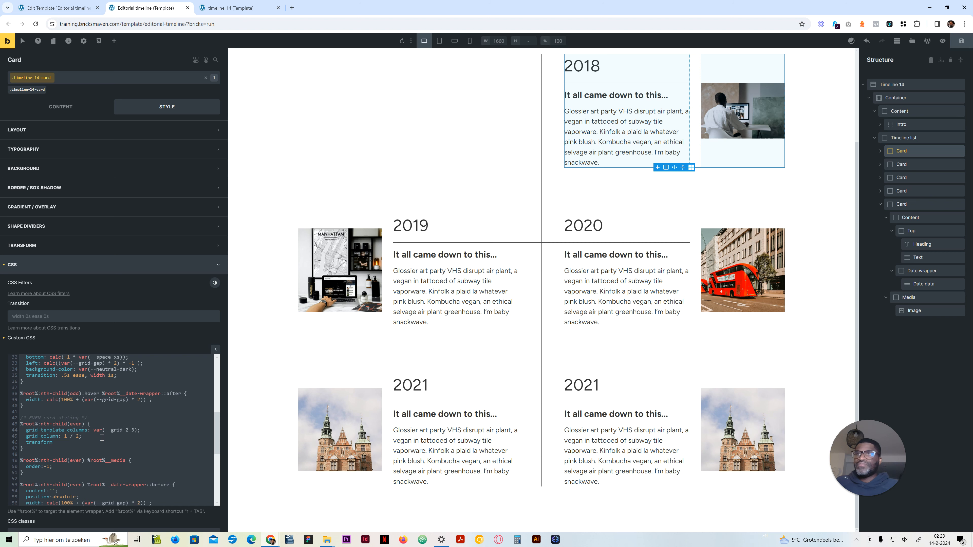
text(transform: translateY()
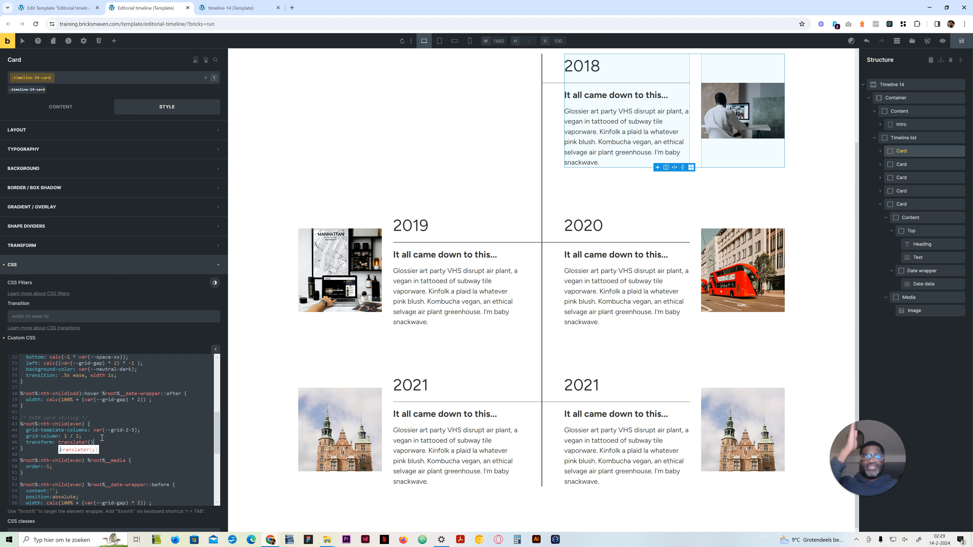
text(;)
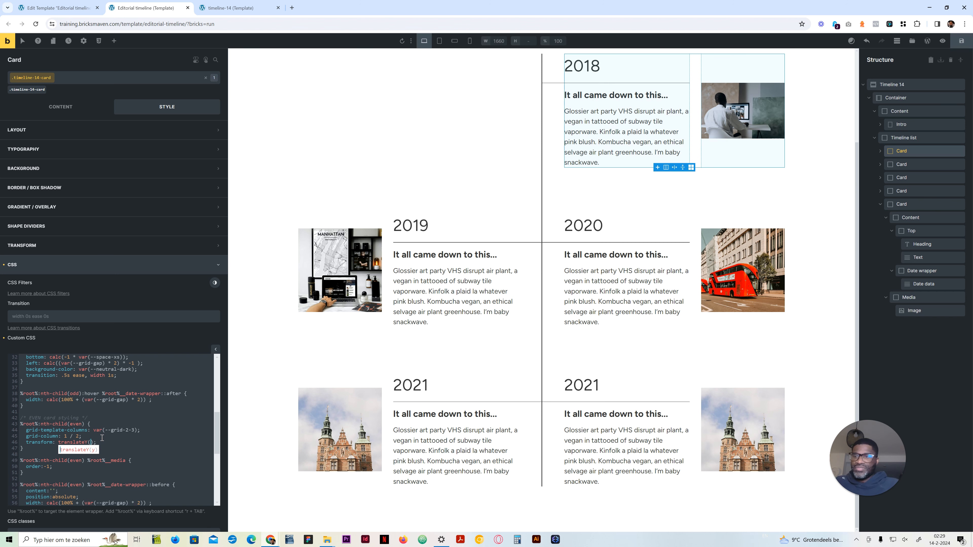
text(-50%)
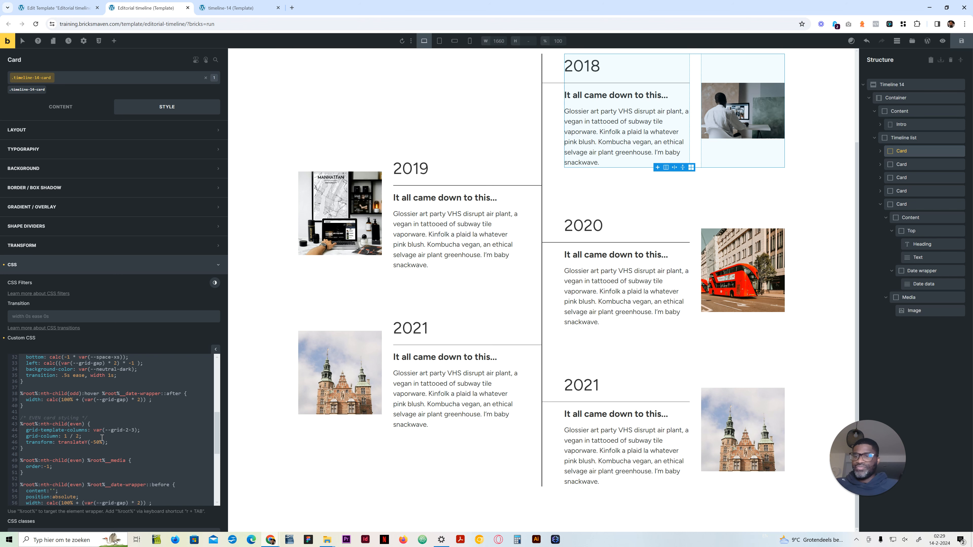
Step: Try a translateY value of -100% for the even cards, and set it back to -50%
key(BackSpace)
text(10)
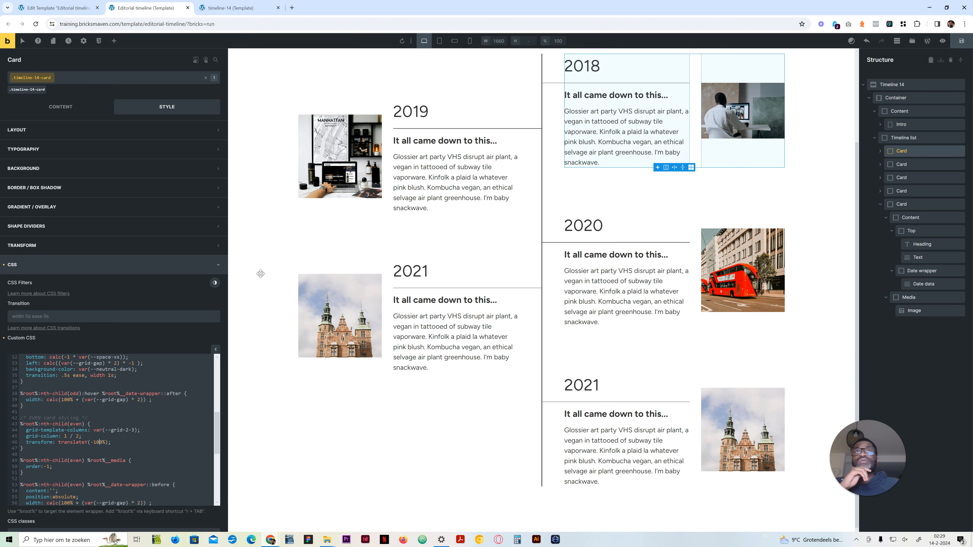
scroll(460, 180, up, 3)
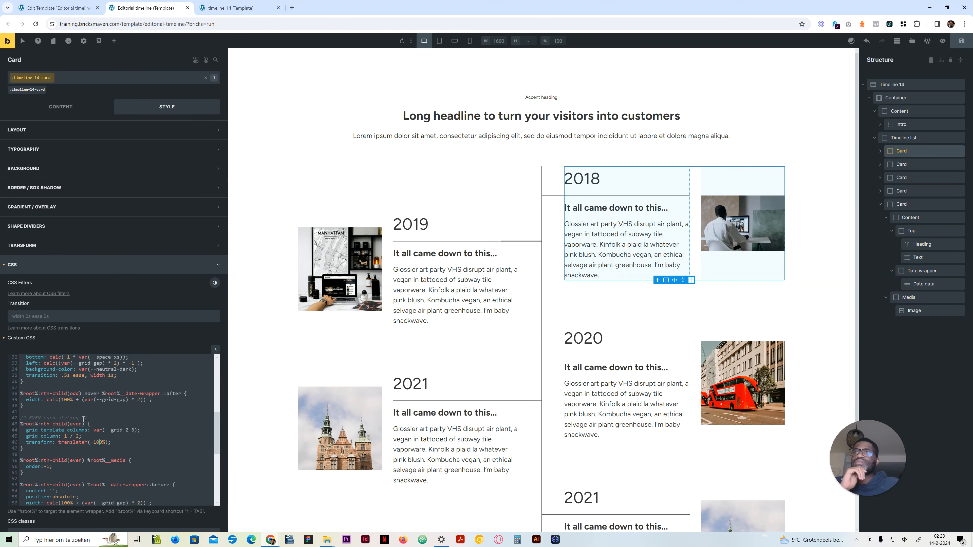
key(BackSpace)
text(5)
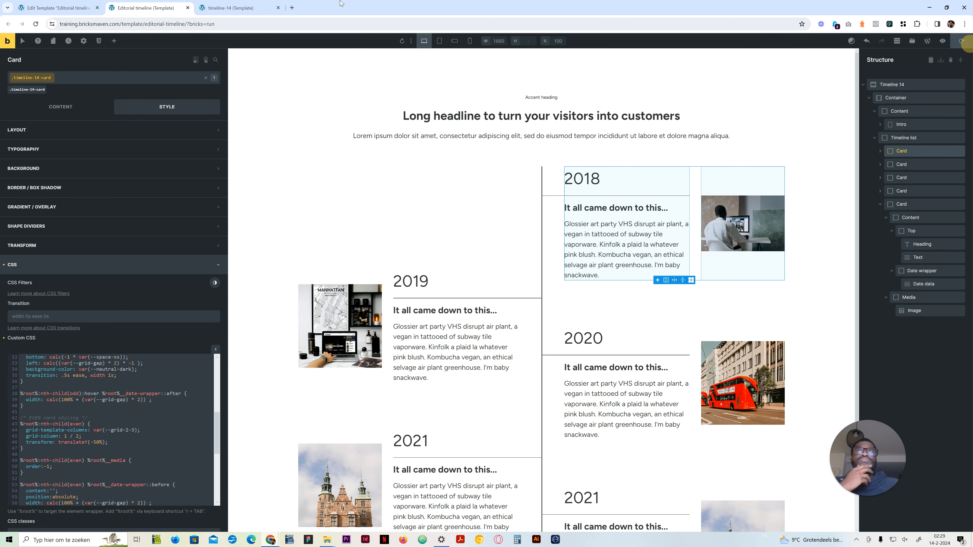
Step: Save the template, check the staggered cards and their hover lines on the front-end page, and return to the builder
click(961, 41)
click(943, 47)
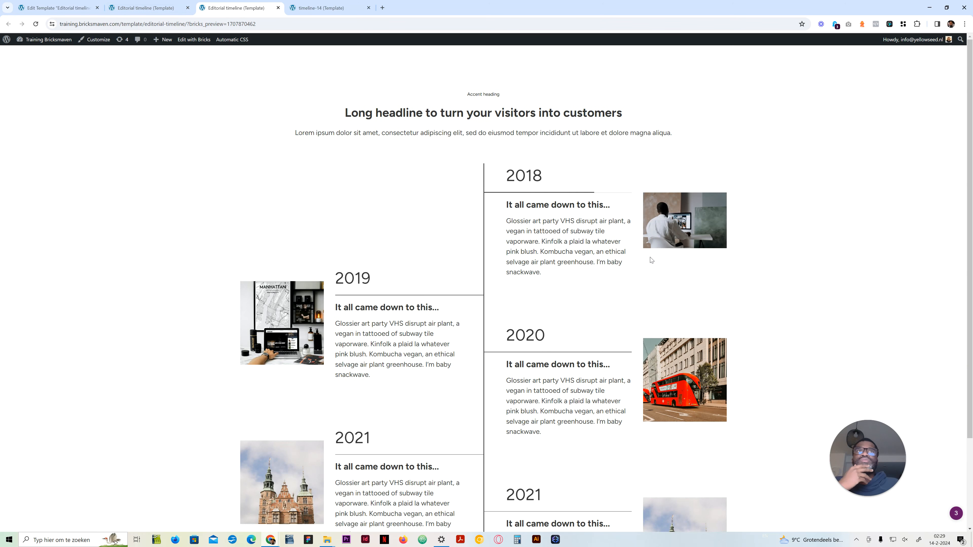
scroll(451, 301, down, 3)
scroll(460, 269, up, 3)
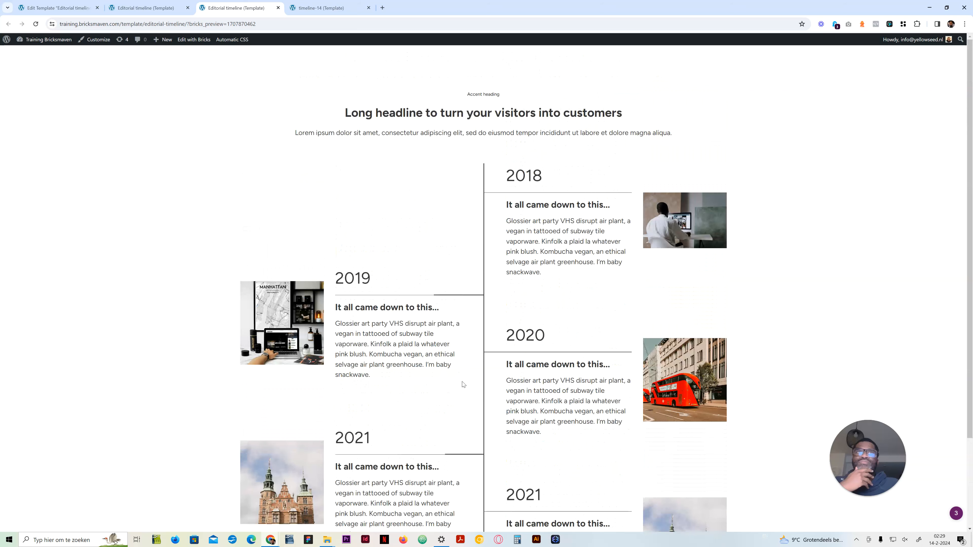
scroll(509, 396, down, 3)
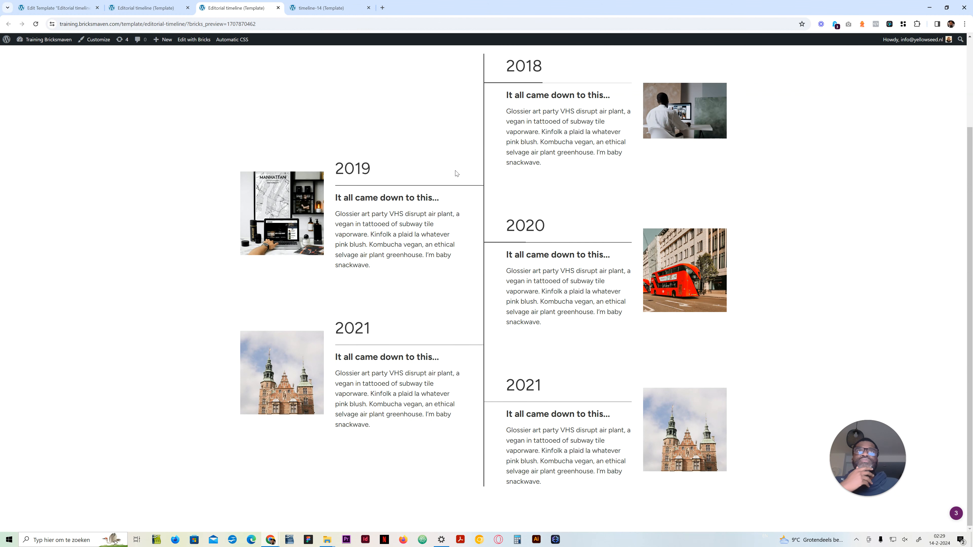
click(169, 6)
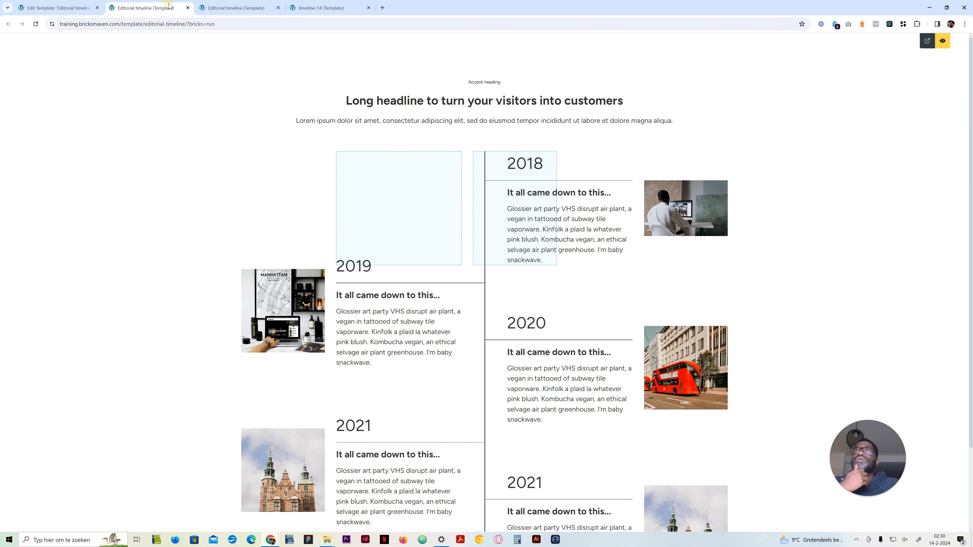
click(943, 41)
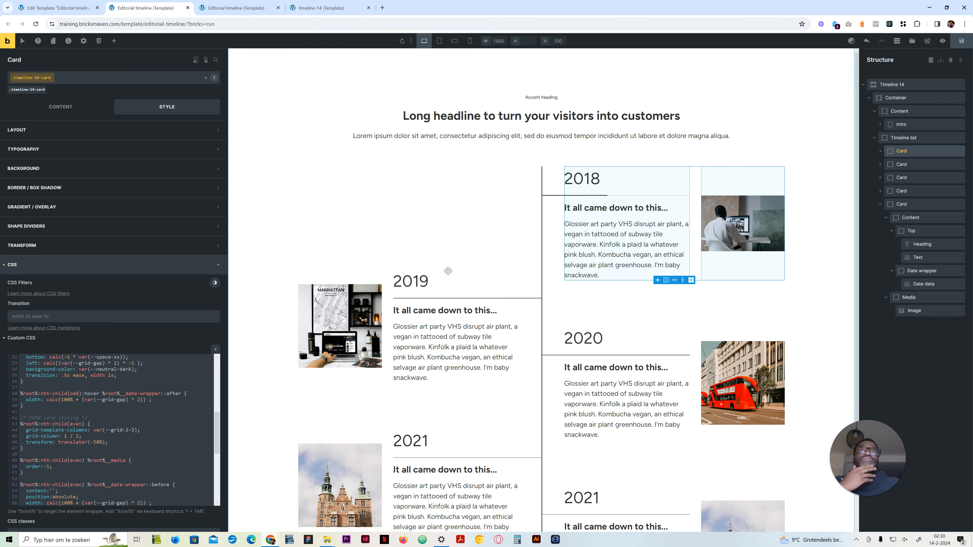
Step: Review the card's custom CSS from the odd rules through the even before, after and hover rules
scroll(373, 394, down, 3)
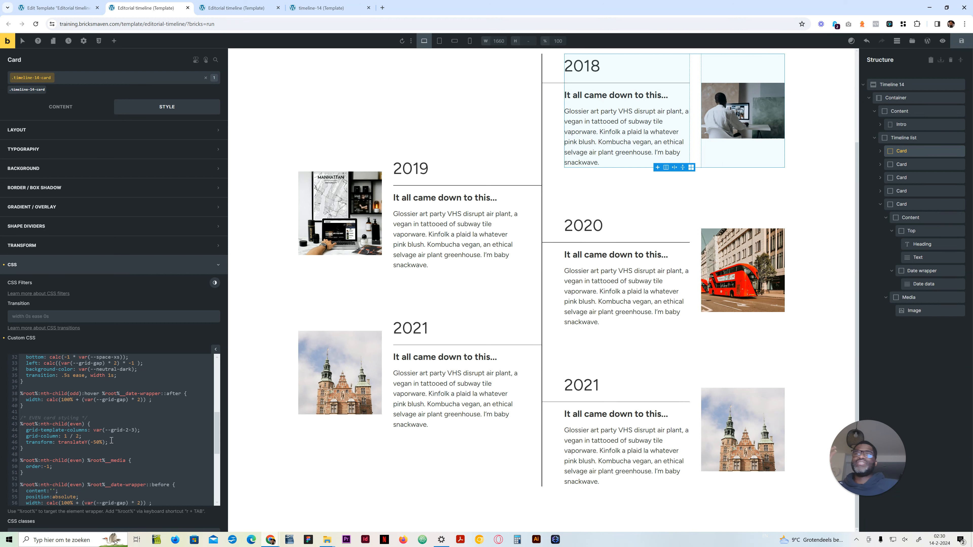
scroll(113, 436, up, 1)
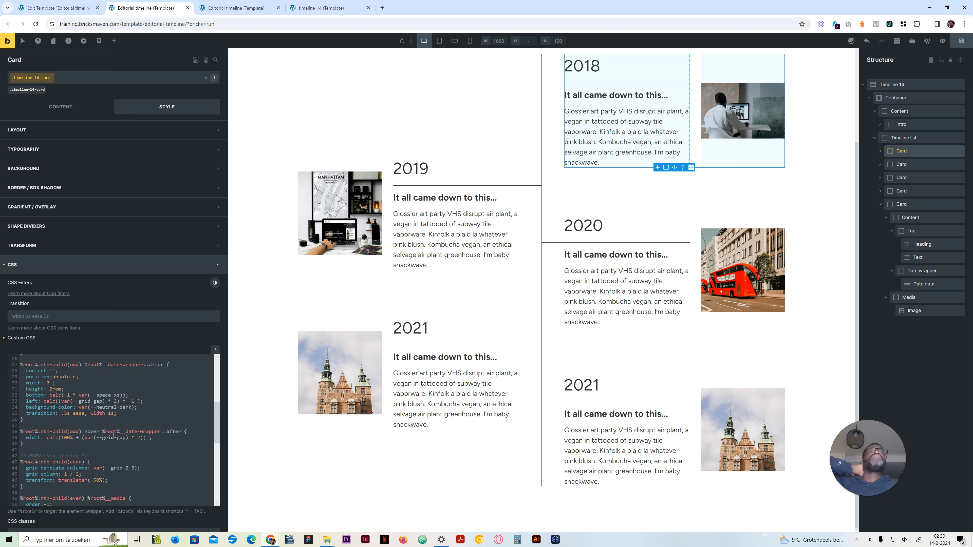
scroll(113, 435, up, 3)
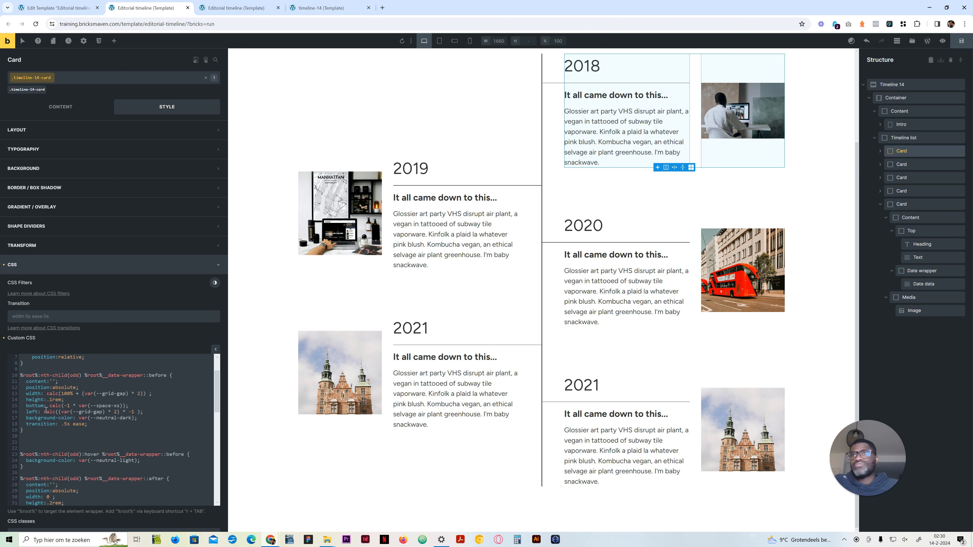
scroll(46, 410, up, 1)
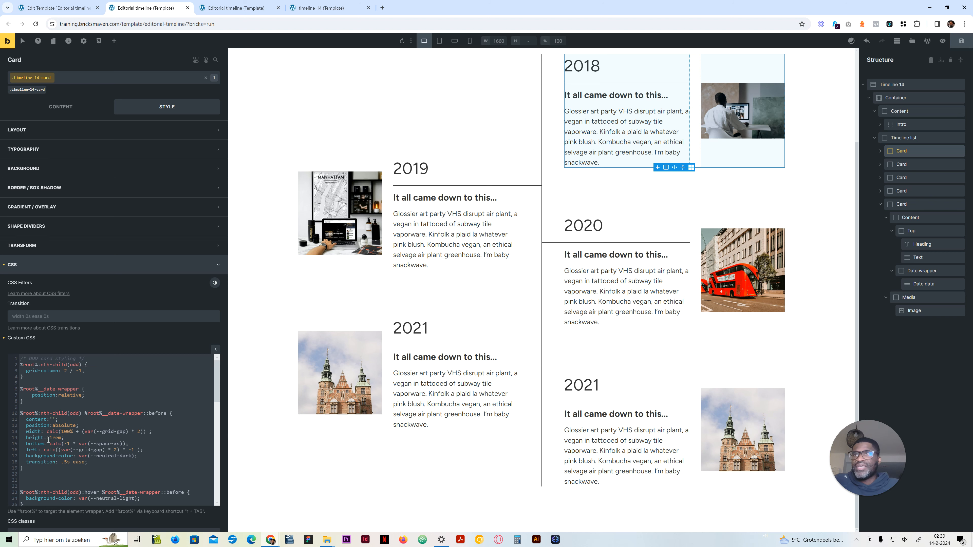
drag(47, 438, 60, 439)
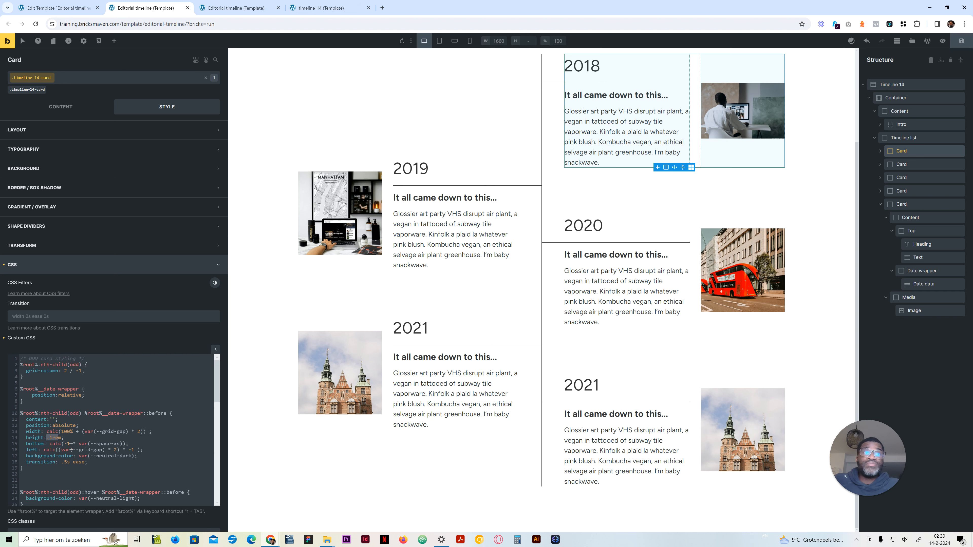
scroll(70, 458, down, 3)
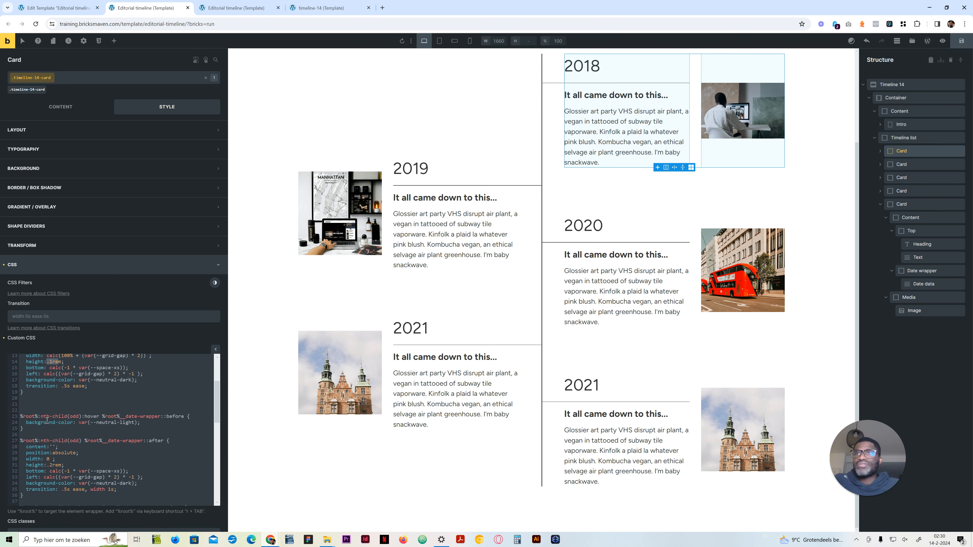
scroll(47, 420, down, 6)
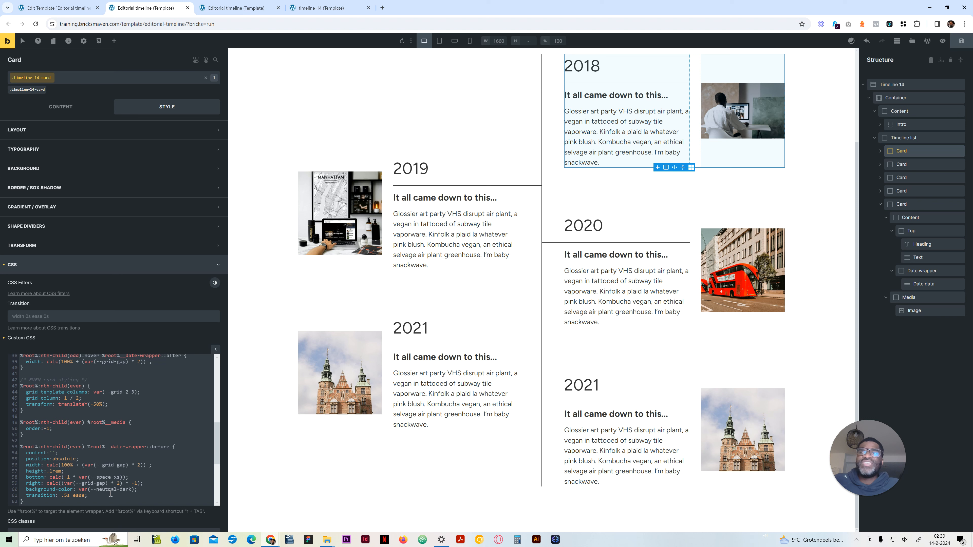
scroll(139, 494, down, 3)
scroll(91, 426, down, 2)
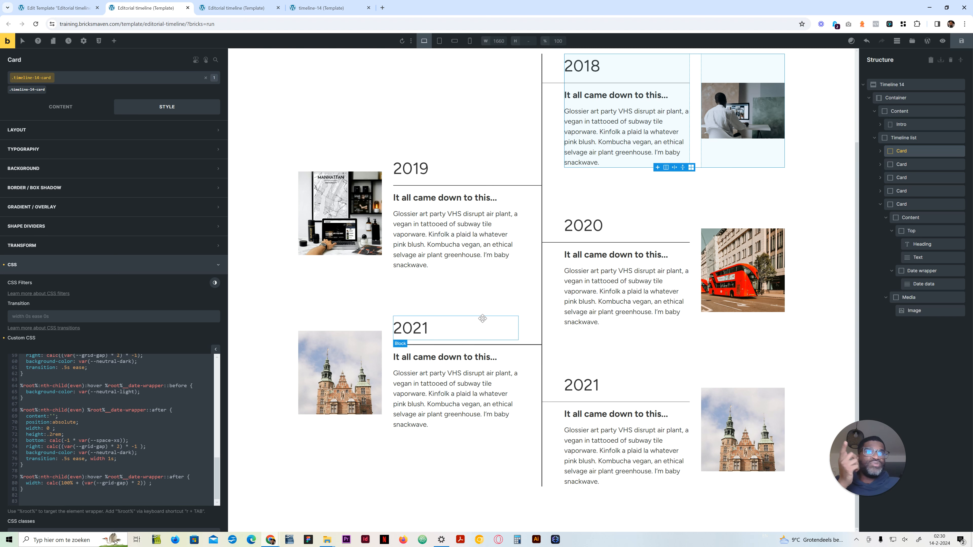
Step: Check the timeline layout at the 990 px tablet breakpoint and return to the desktop breakpoint
click(440, 47)
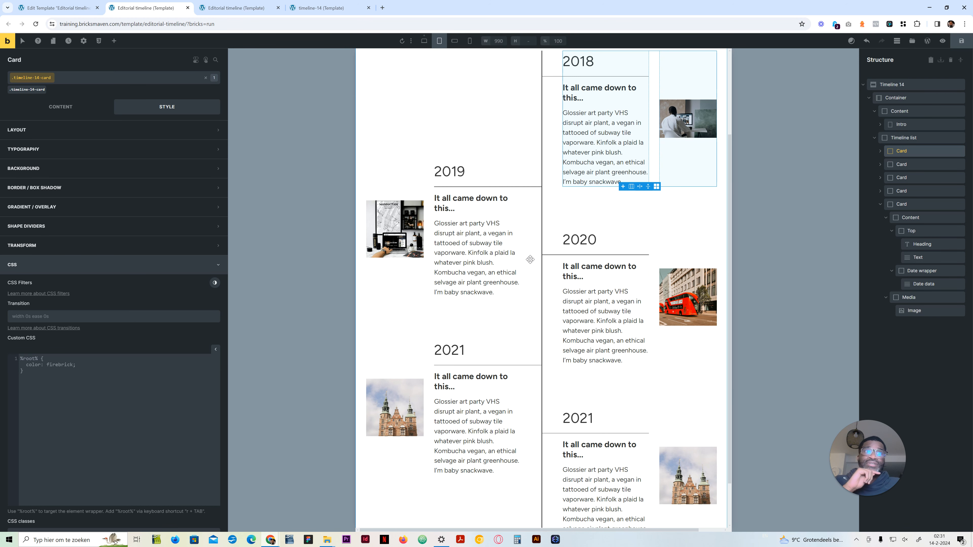
scroll(530, 259, up, 2)
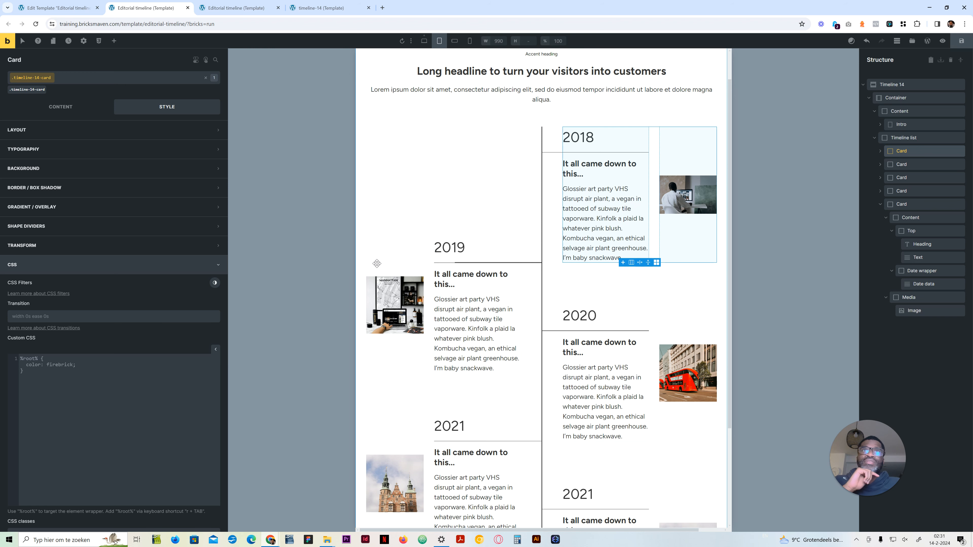
click(424, 41)
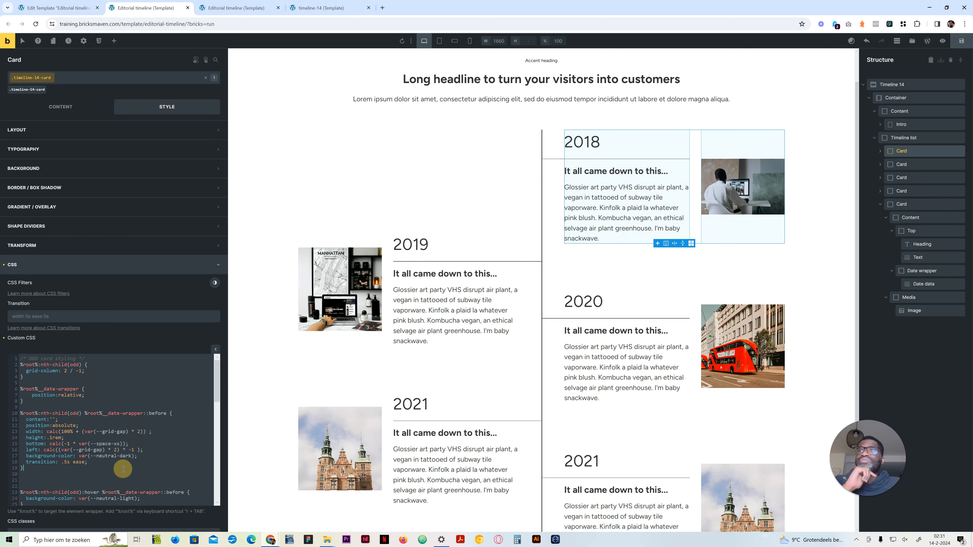
scroll(123, 469, down, 6)
scroll(126, 469, up, 6)
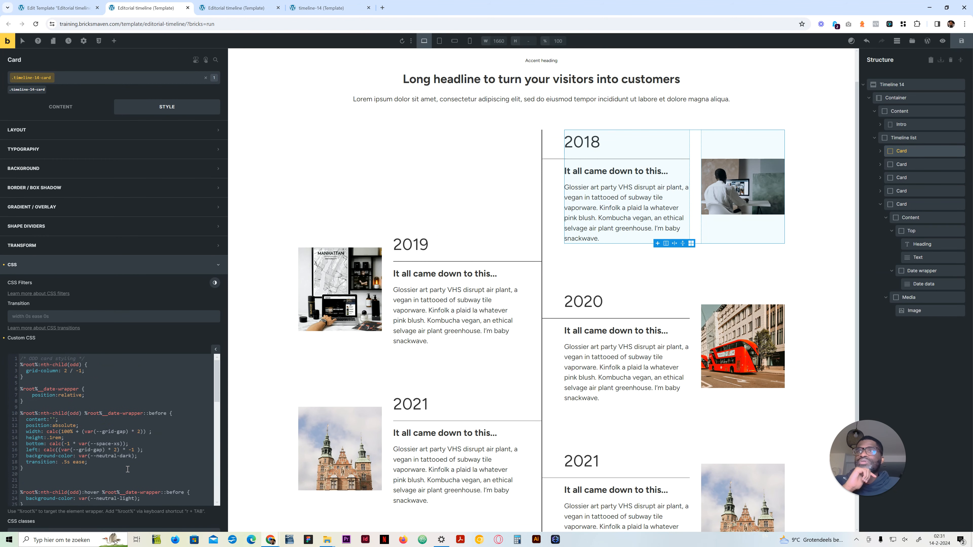
scroll(92, 402, down, 8)
scroll(97, 447, down, 1)
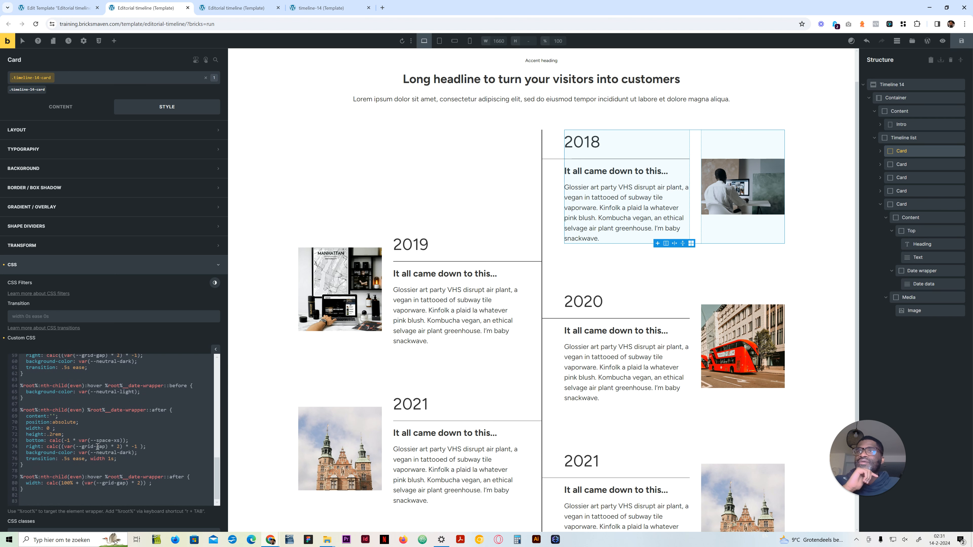
click(55, 507)
key(Return)
text(@meida:)
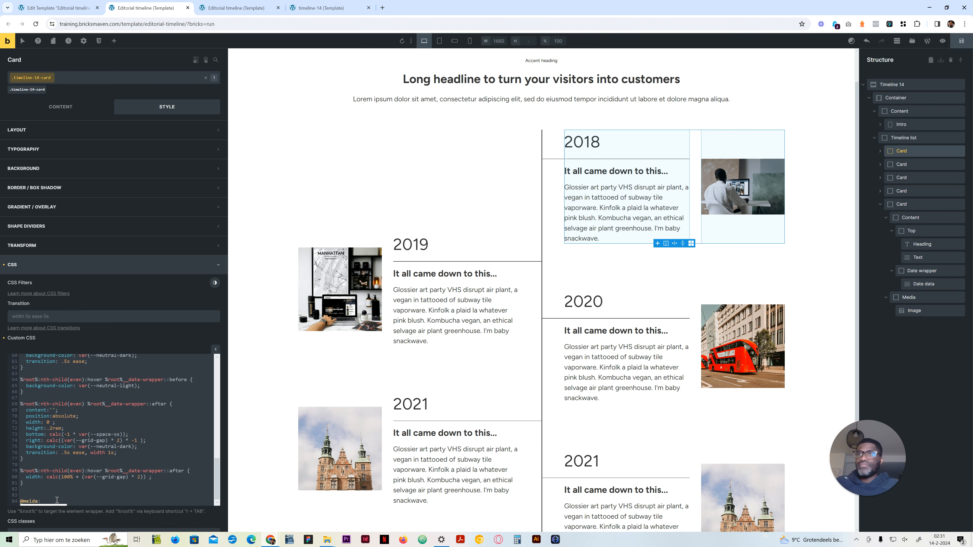
key(BackSpace)
key(BackSpace)
key(BackSpace)
key(BackSpace)
text(dia )
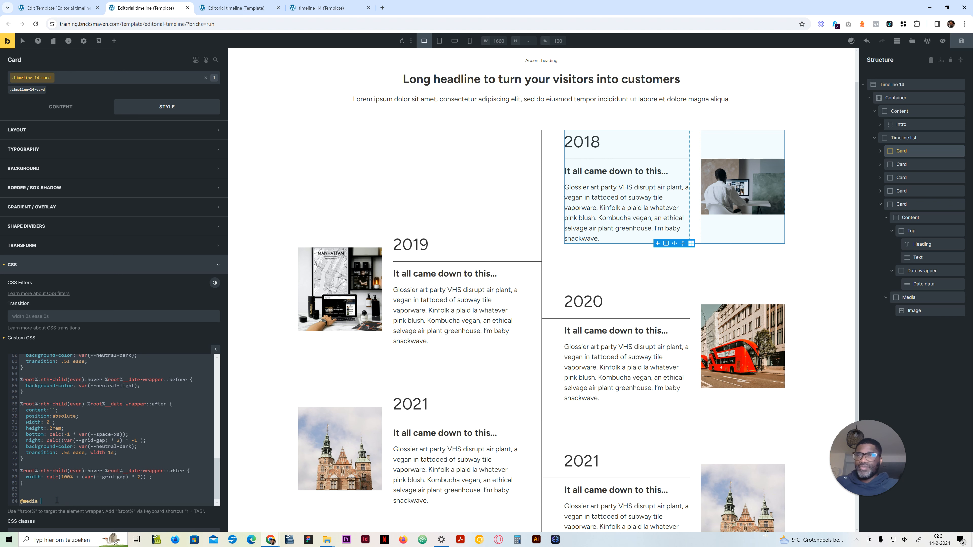
text((ma)
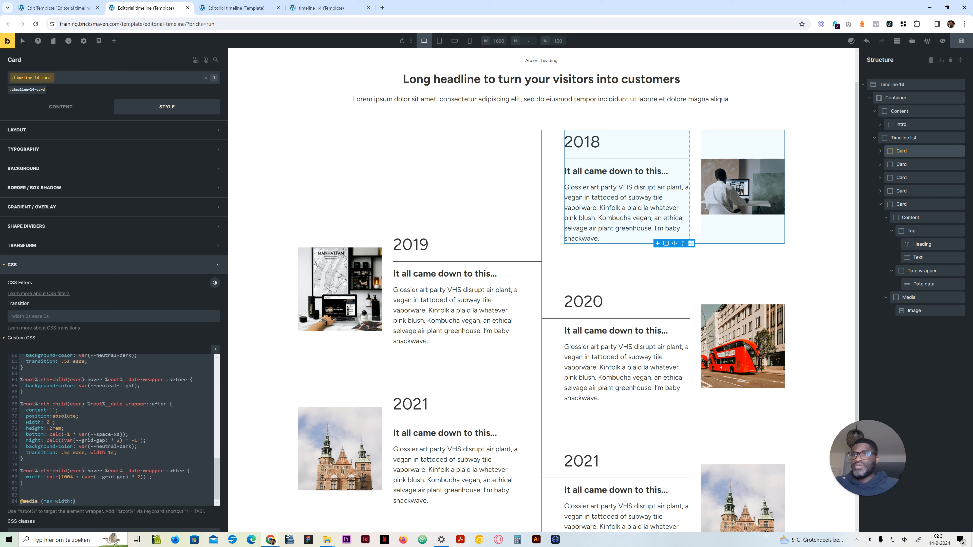
text(x-width:991px))
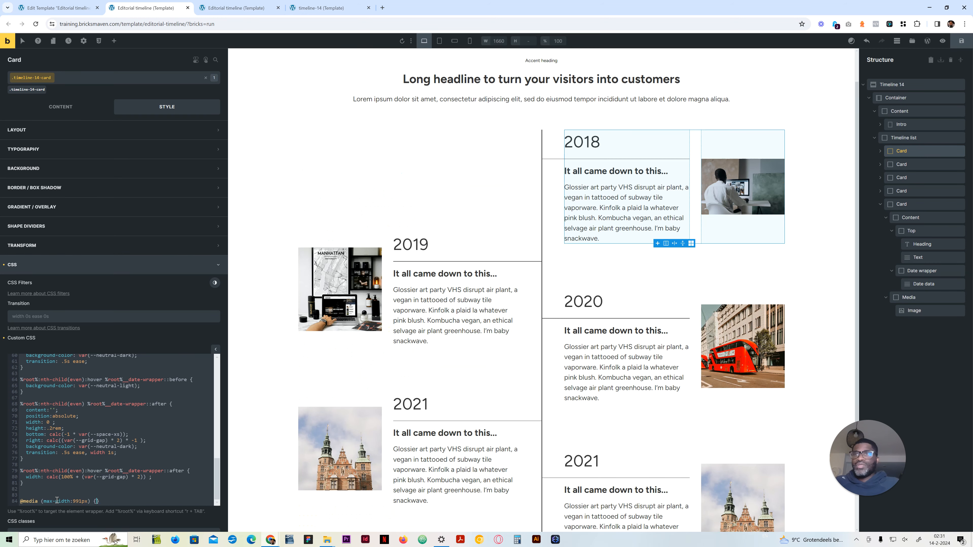
text( {)
key(Return)
key(Return)
key(Return)
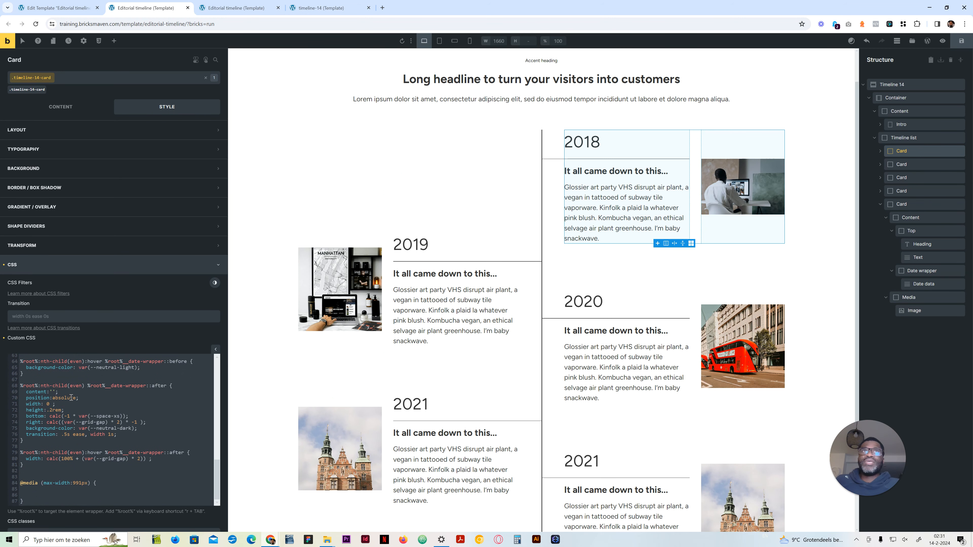
scroll(77, 440, up, 10)
scroll(84, 435, down, 3)
scroll(61, 414, down, 1)
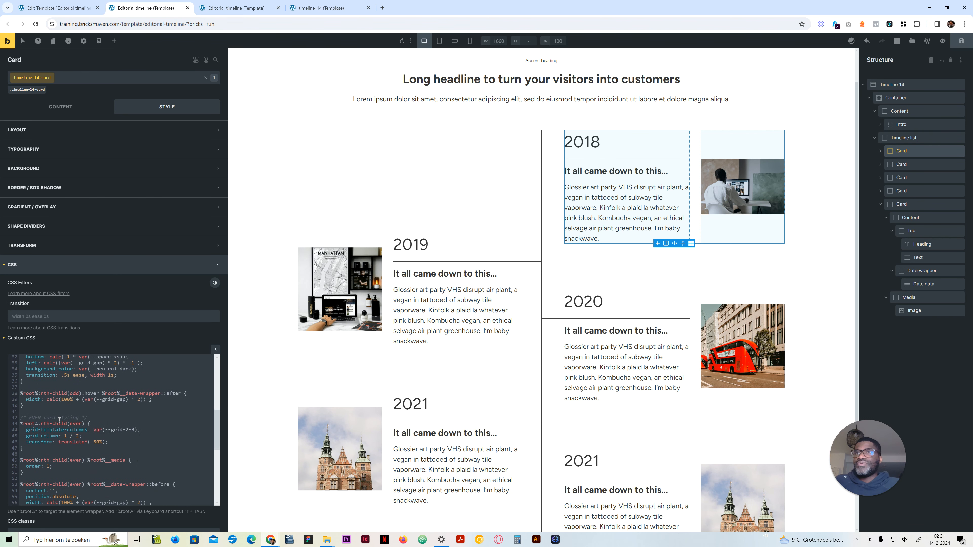
scroll(45, 464, down, 1)
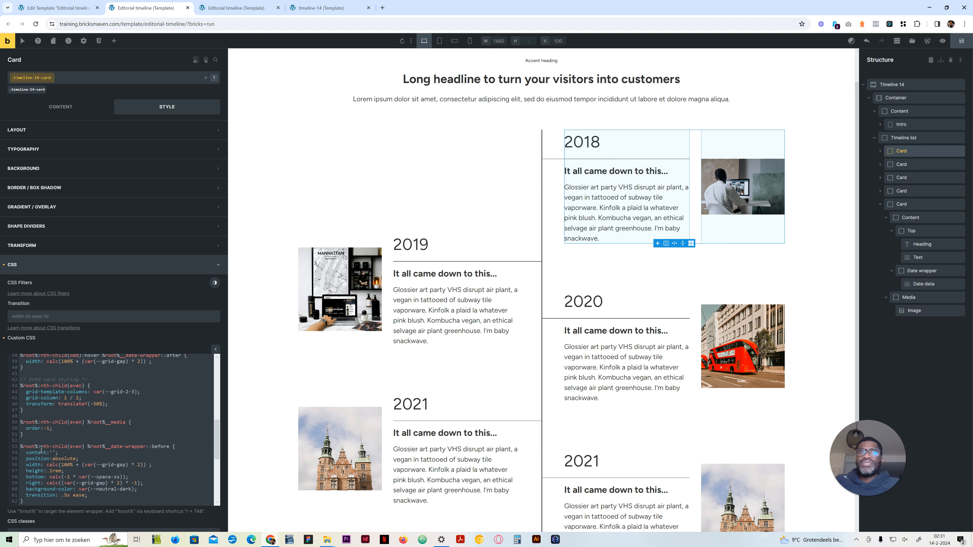
scroll(34, 428, up, 1)
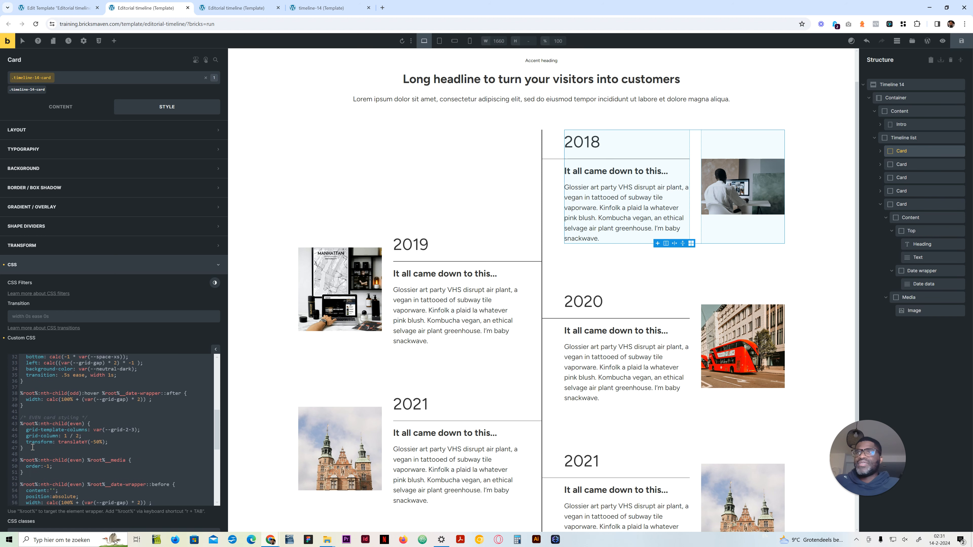
drag(31, 449, 22, 419)
key(ctrl+c)
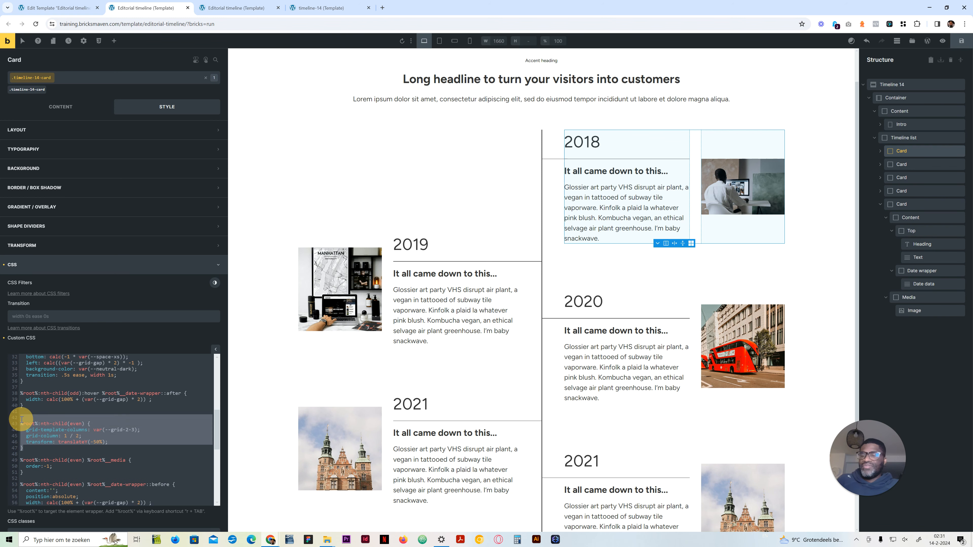
scroll(38, 460, down, 5)
click(57, 490)
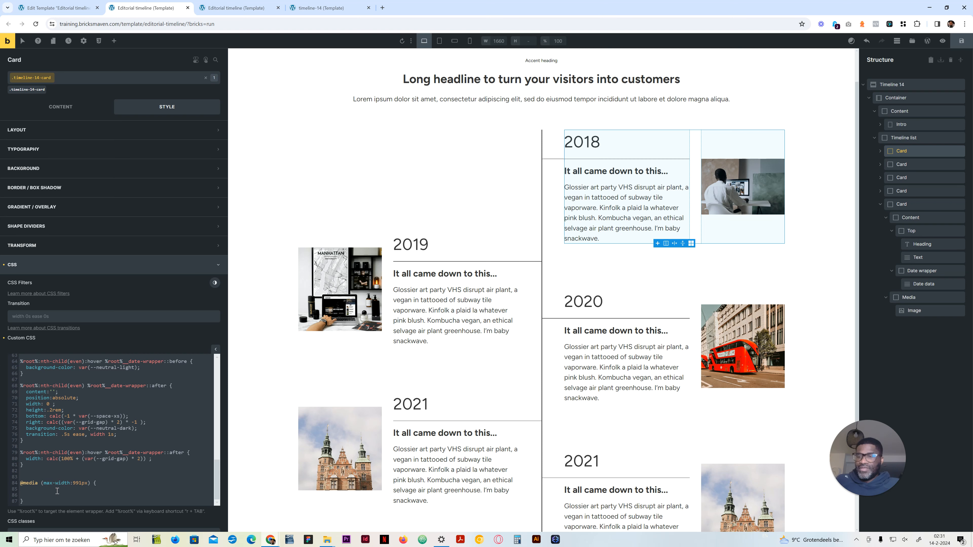
key(ctrl+v)
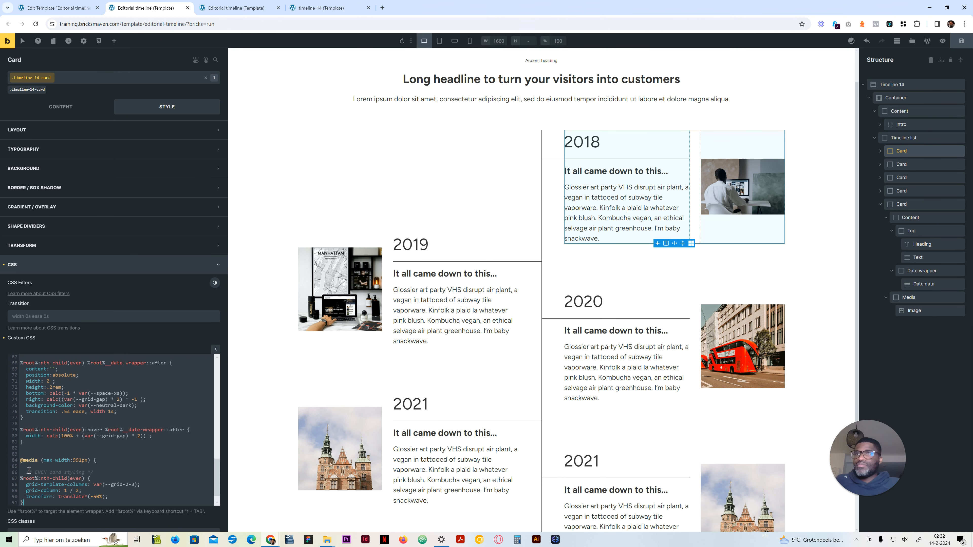
Step: Indent the copied even-card rule inside the media block
drag(32, 502, 20, 478)
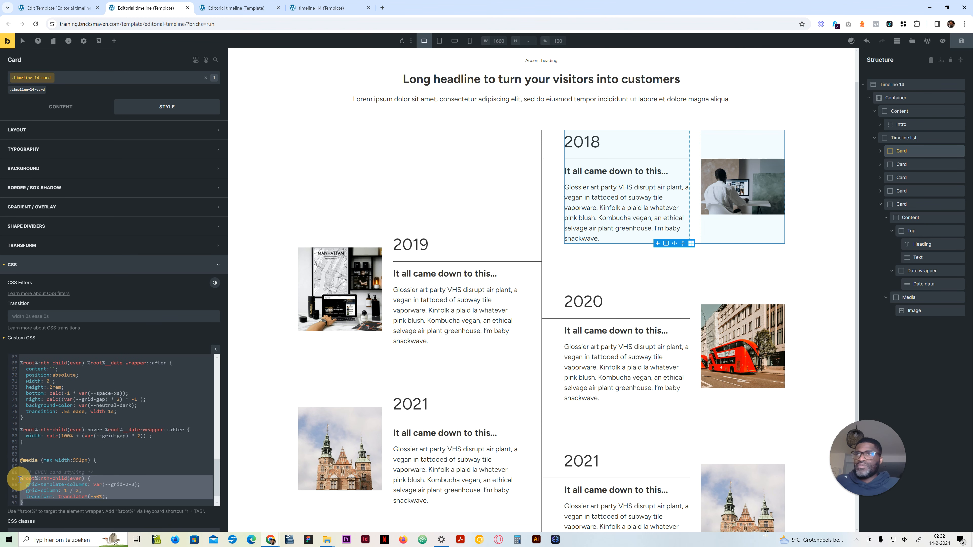
key(Tab)
key(Tab)
click(90, 491)
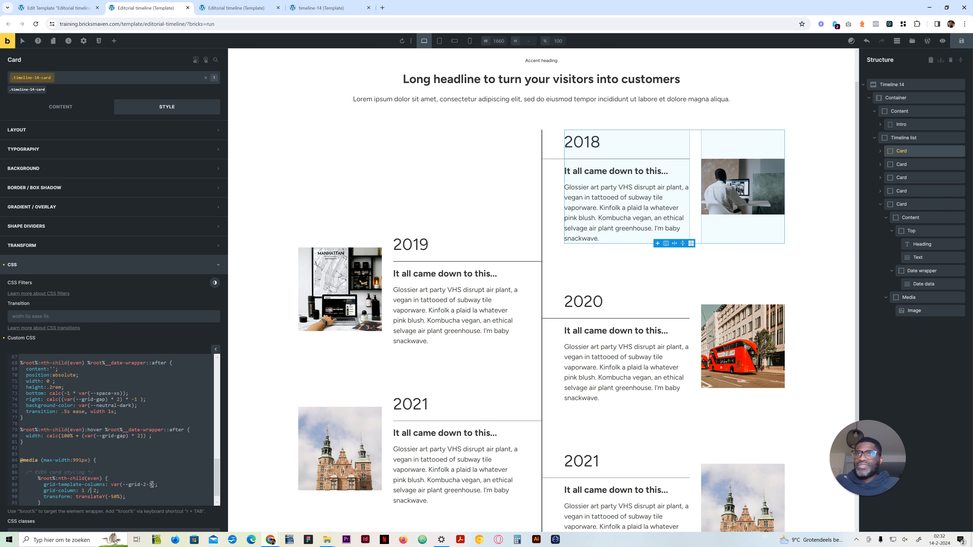
Step: Set the media block's even-card grid-template-columns to var(--grid-1) and check the cards at the tablet breakpoint, returning to desktop
drag(152, 484, 143, 485)
text(1)
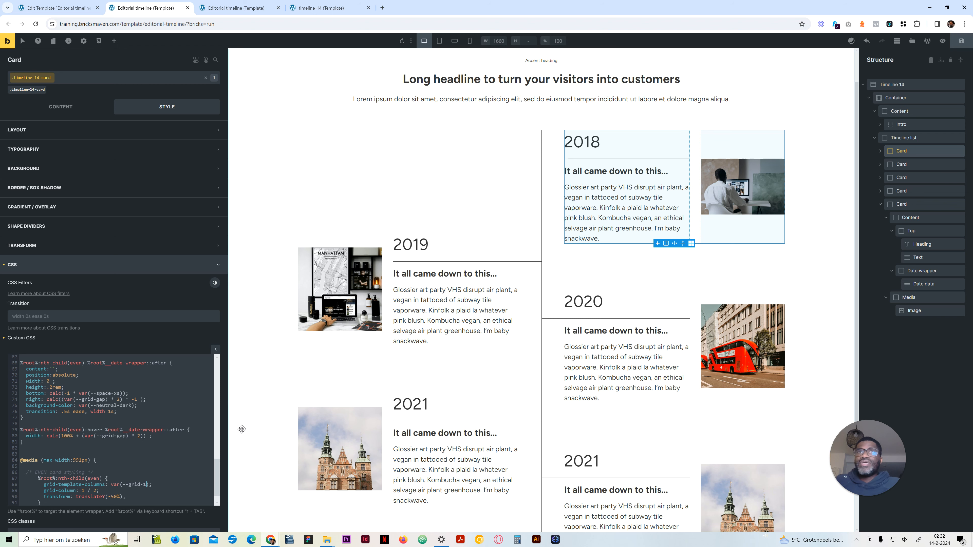
click(442, 44)
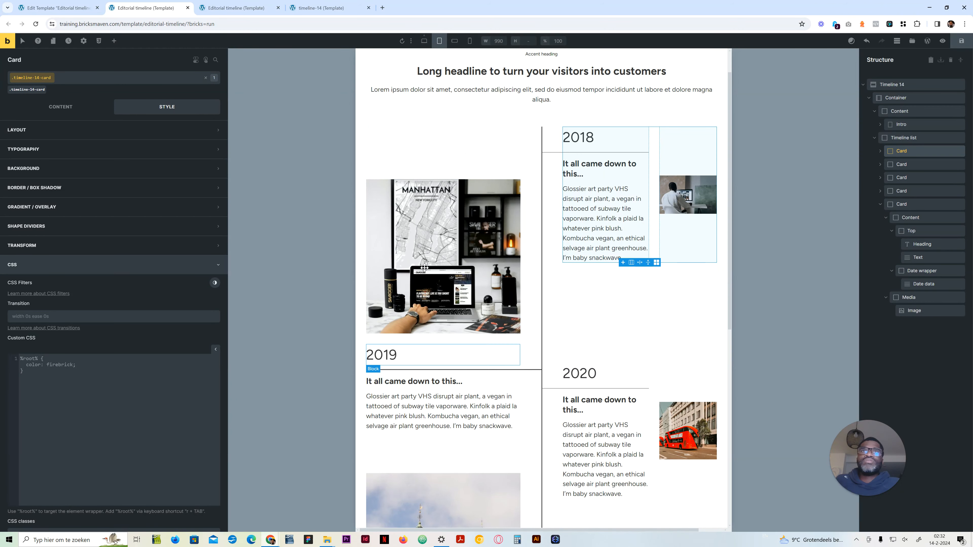
click(424, 41)
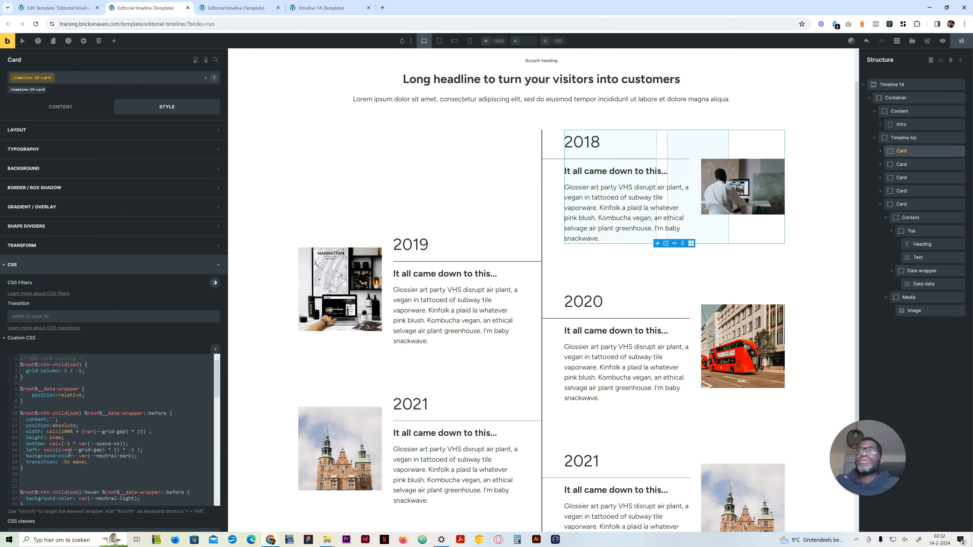
Step: Strip the media block's even-card rule down to grid-template-columns and add a copy of the ODD card styling rule below it
drag(44, 379, 17, 360)
key(ctrl+c)
scroll(115, 490, down, 10)
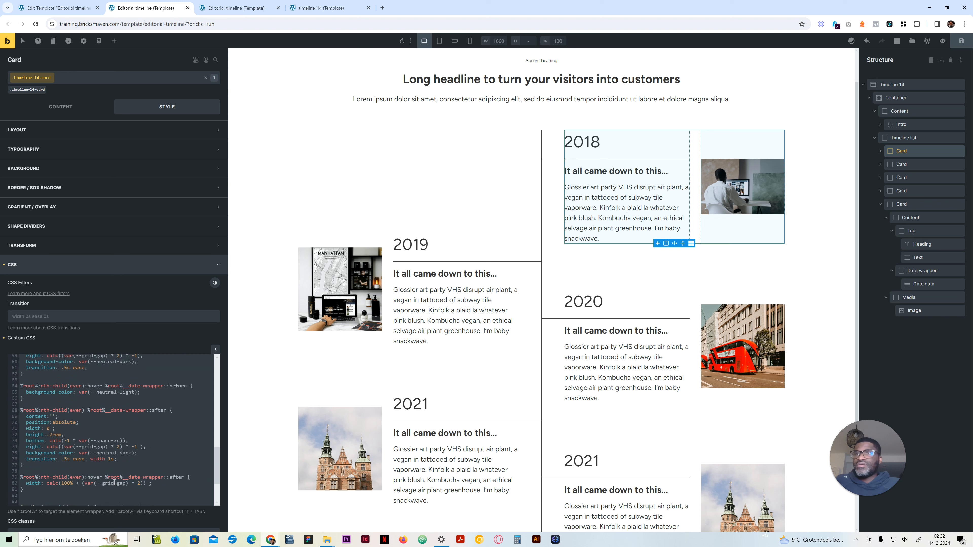
drag(132, 484, 2, 476)
key(BackSpace)
key(BackSpace)
click(75, 495)
key(ctrl+v)
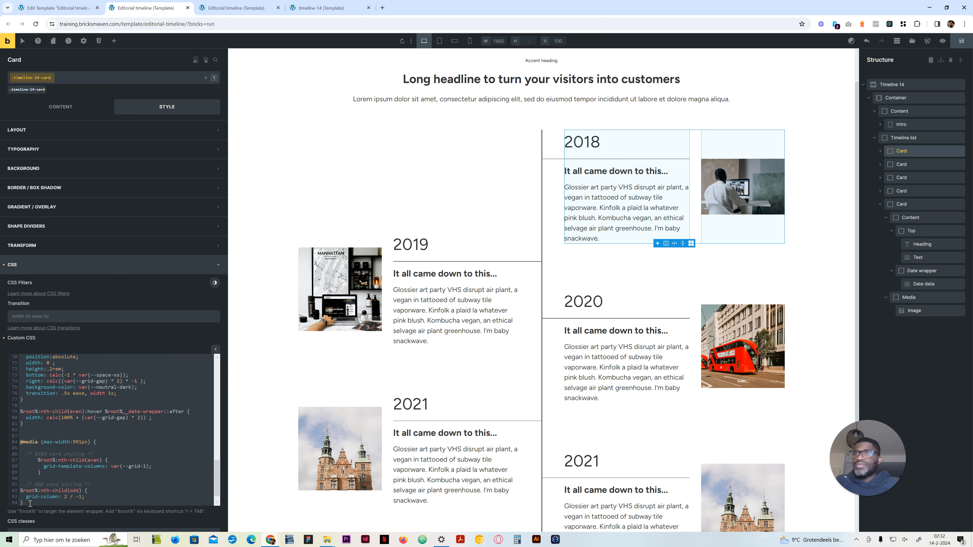
drag(30, 503, 15, 483)
key(Tab)
key(Tab)
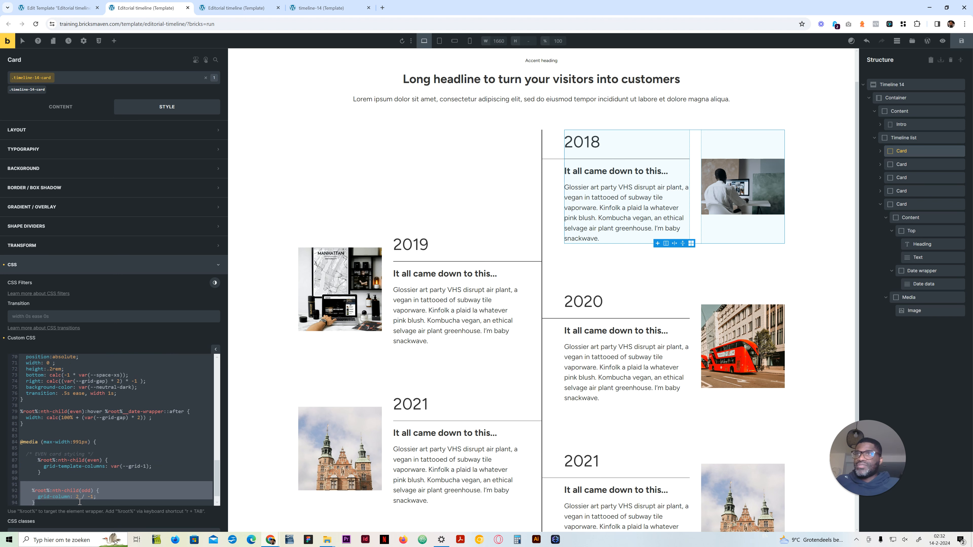
key(ctrl+z)
click(72, 500)
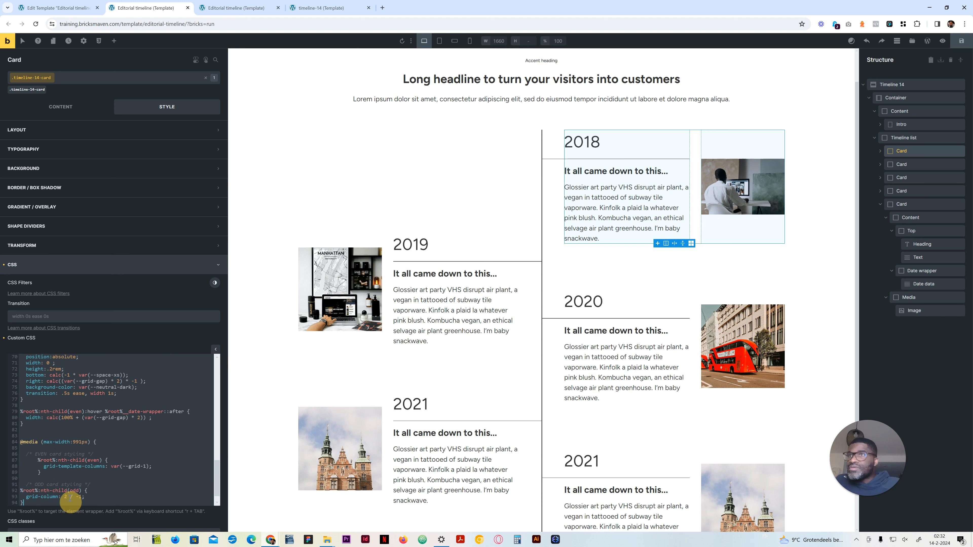
Step: Indent the copied odd-card rule inside the media block, leaving its comment in place
drag(38, 504, 18, 493)
key(Tab)
key(Tab)
key(Tab)
click(83, 505)
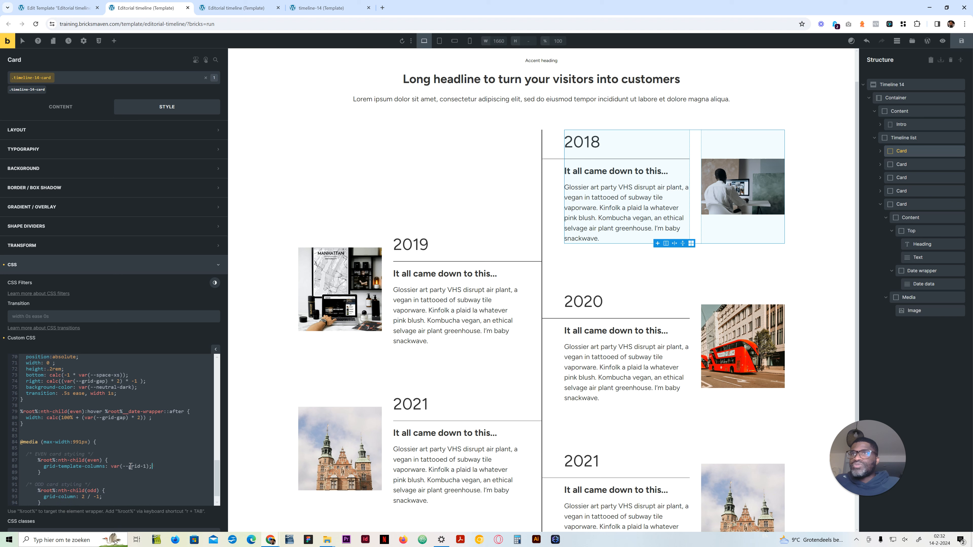
Step: Replace the grid-column declaration in the media block's odd-card rule with grid-template-columns: var(--grid-1)
key(shift+Home)
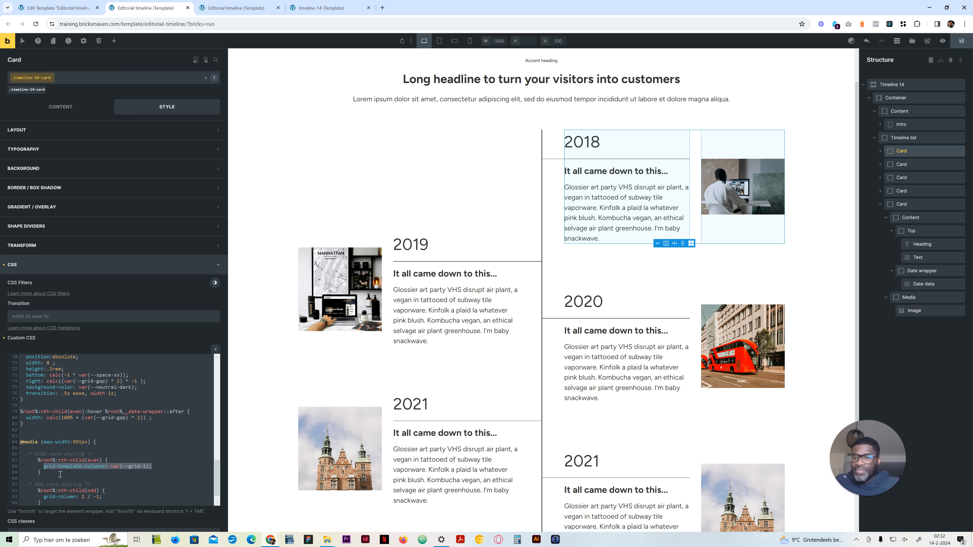
key(ctrl+c)
click(103, 497)
key(shift+Home)
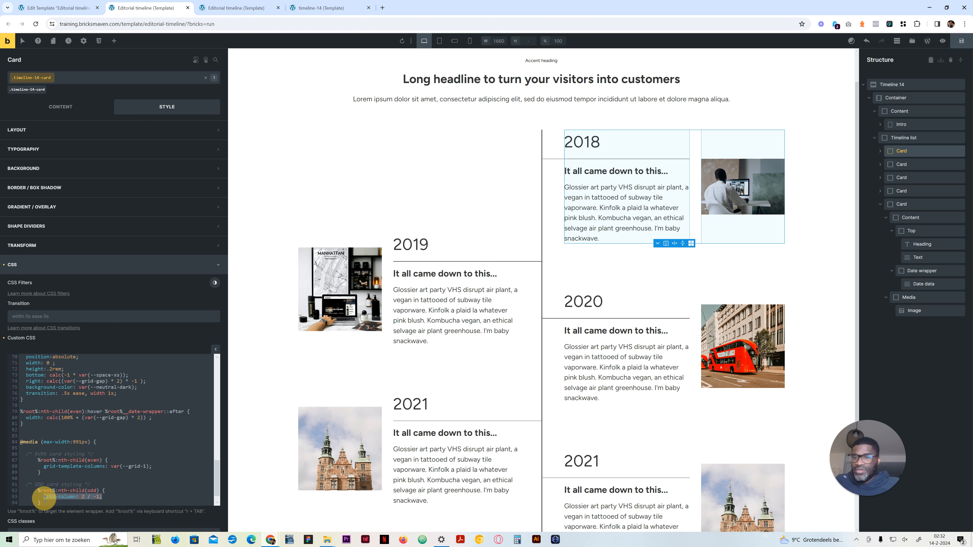
key(ctrl+v)
Step: Review the timeline layout at the tablet, mobile landscape and mobile portrait breakpoints
click(437, 42)
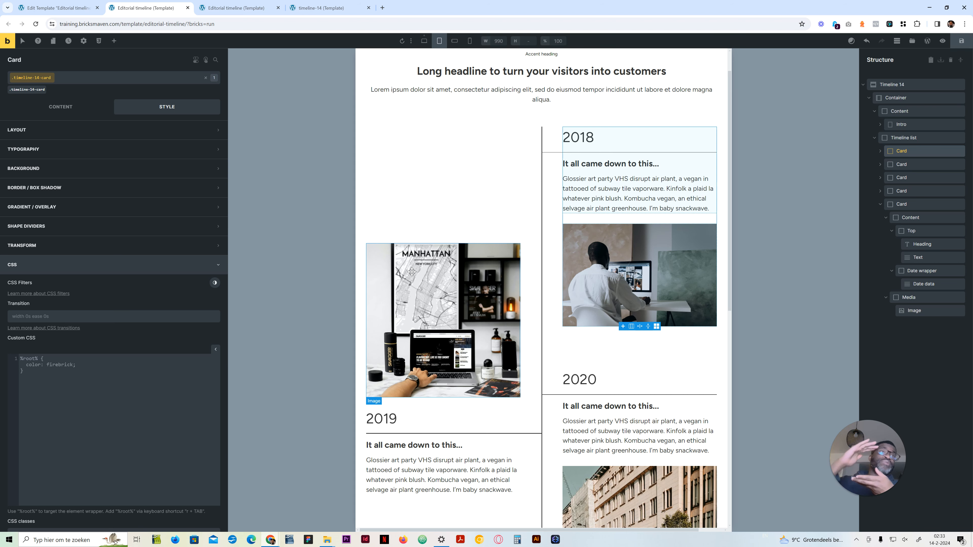
scroll(411, 271, down, 10)
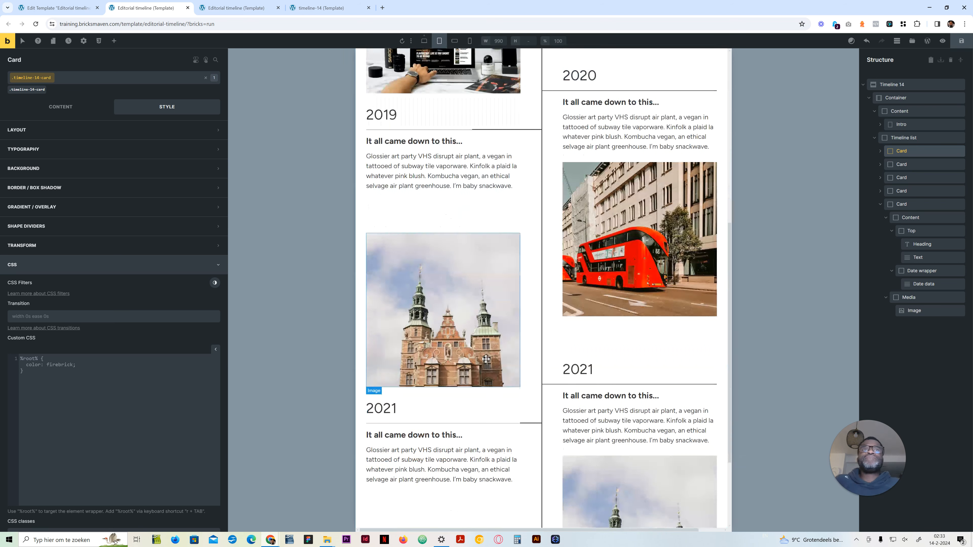
scroll(489, 353, up, 10)
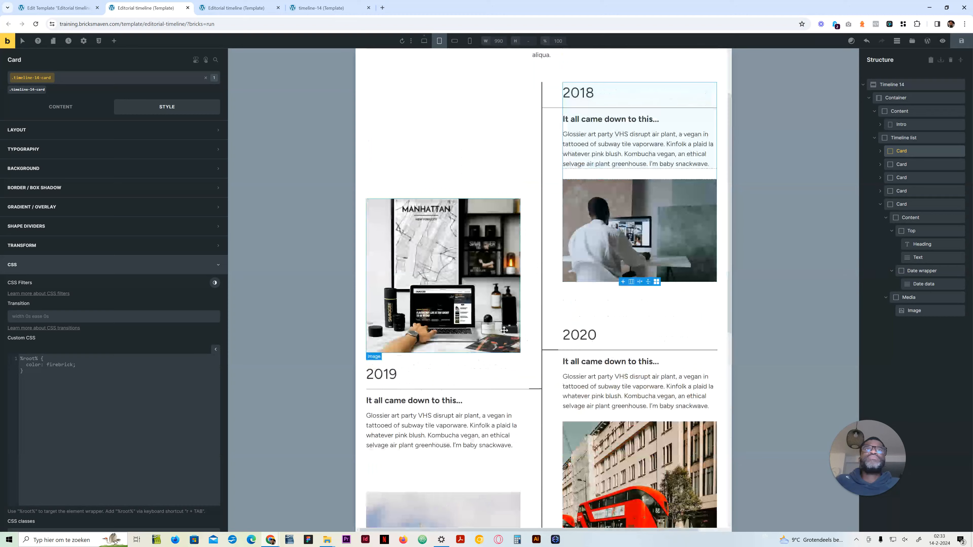
click(452, 42)
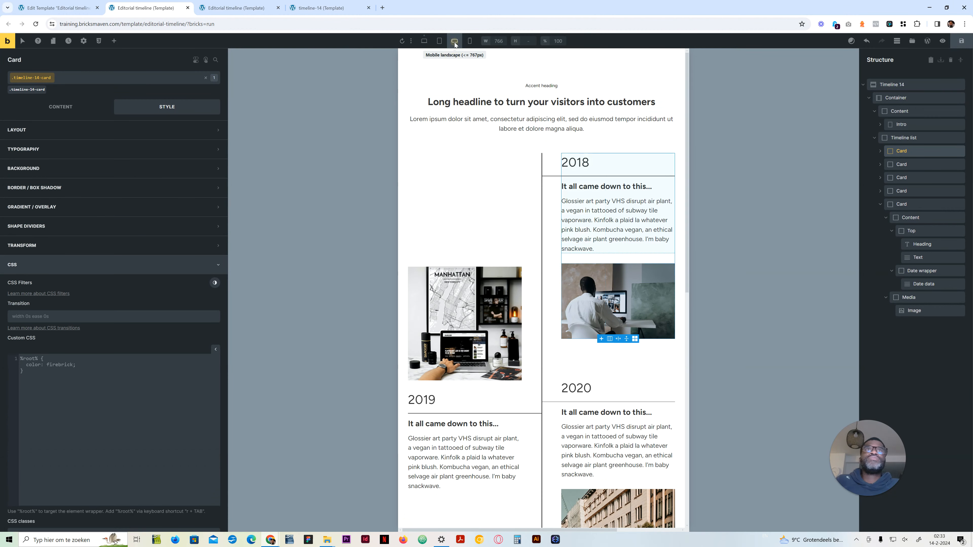
scroll(555, 284, down, 5)
scroll(555, 284, up, 5)
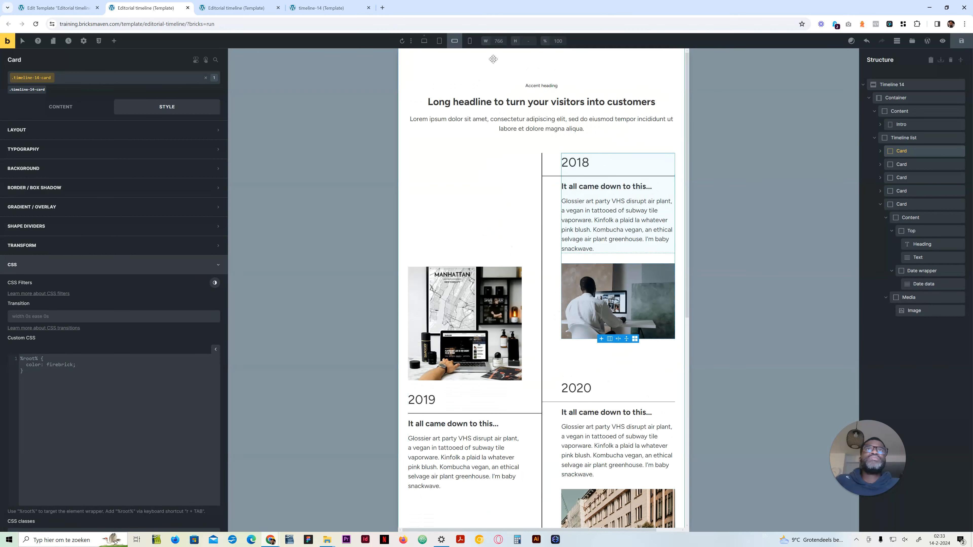
click(470, 41)
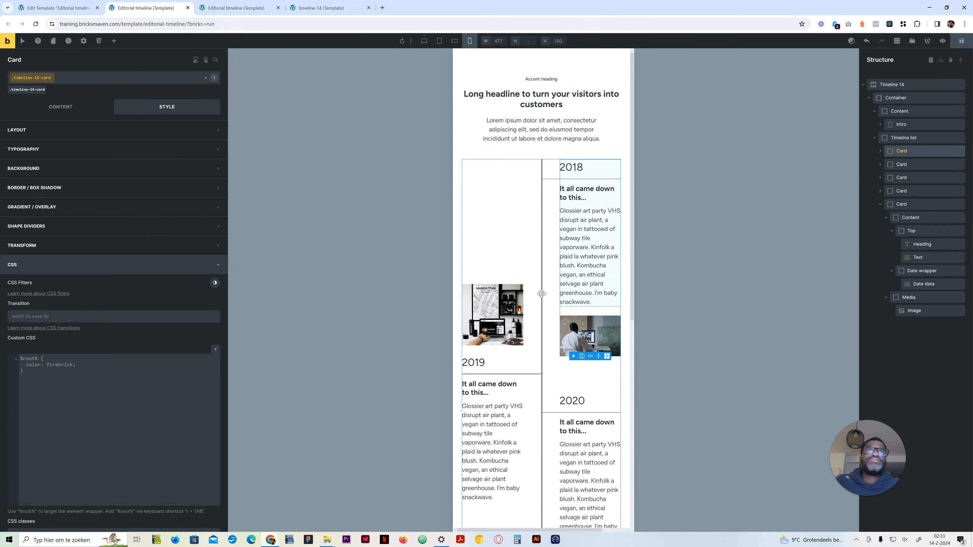
scroll(543, 323, down, 5)
scroll(543, 323, down, 4)
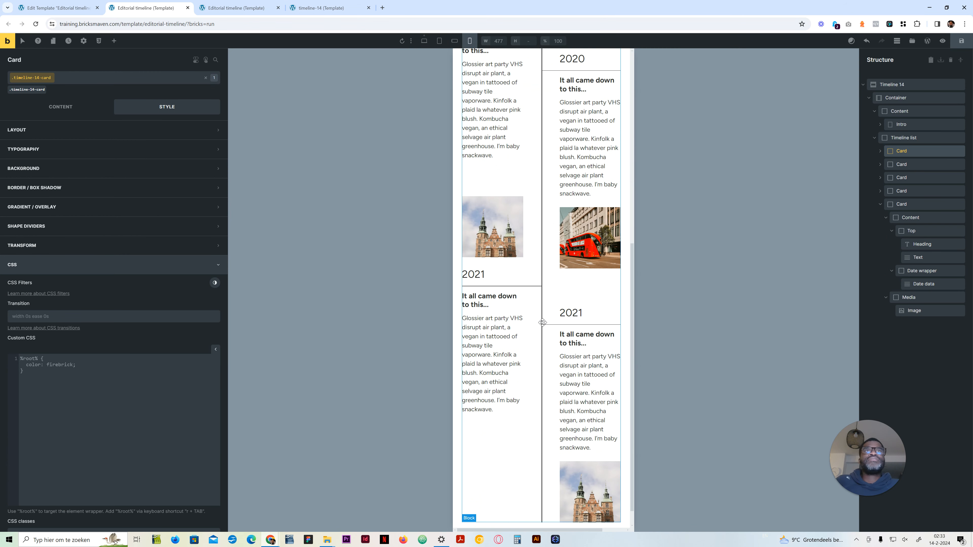
scroll(543, 323, up, 8)
scroll(542, 323, down, 4)
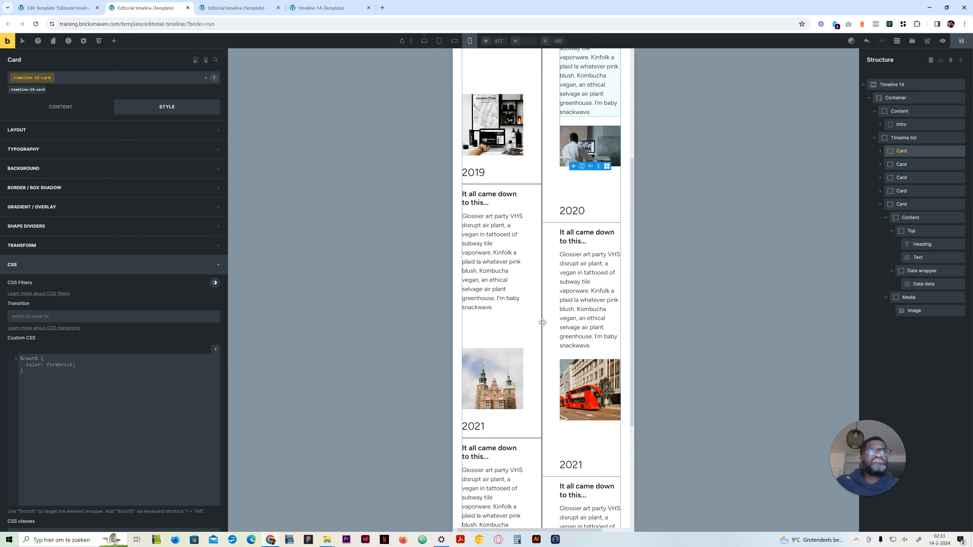
scroll(542, 322, up, 5)
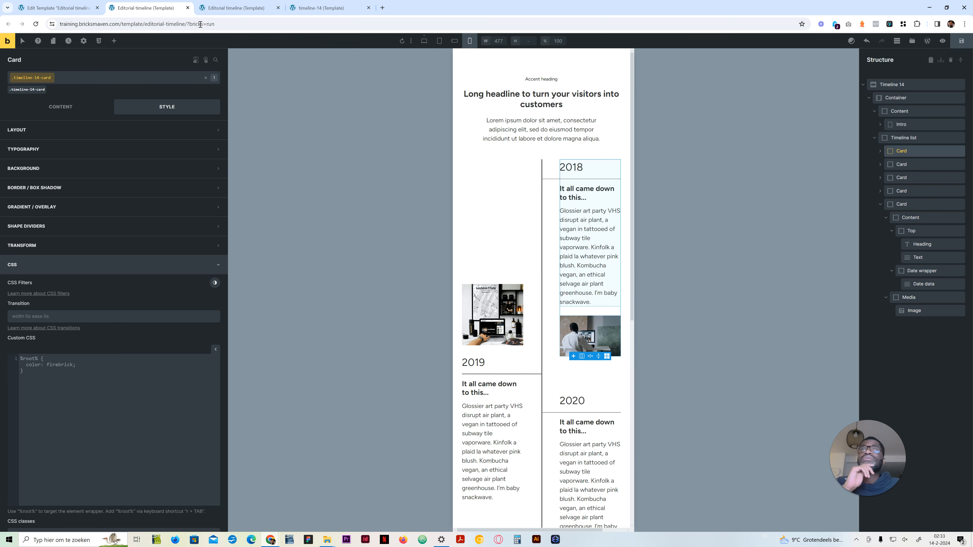
click(425, 40)
click(919, 140)
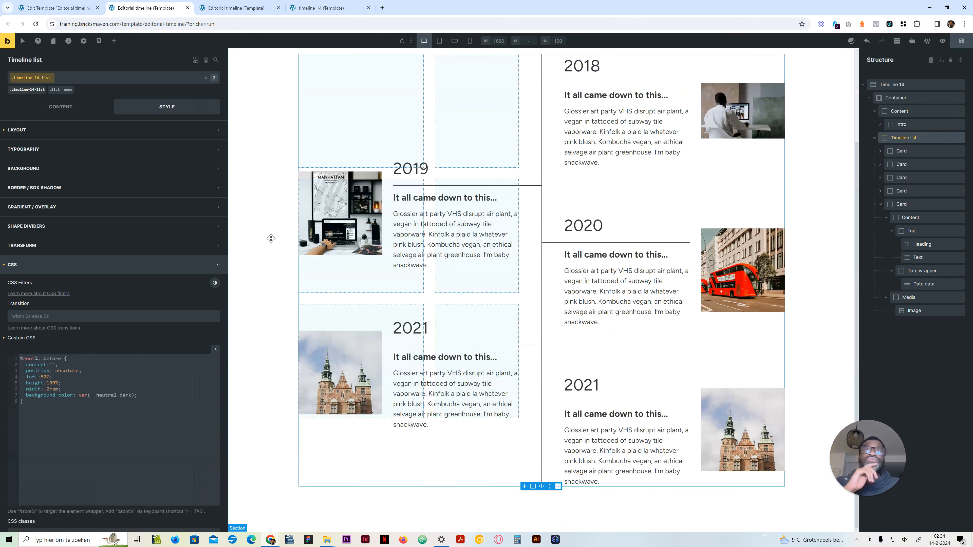
scroll(126, 438, down, 2)
click(129, 404)
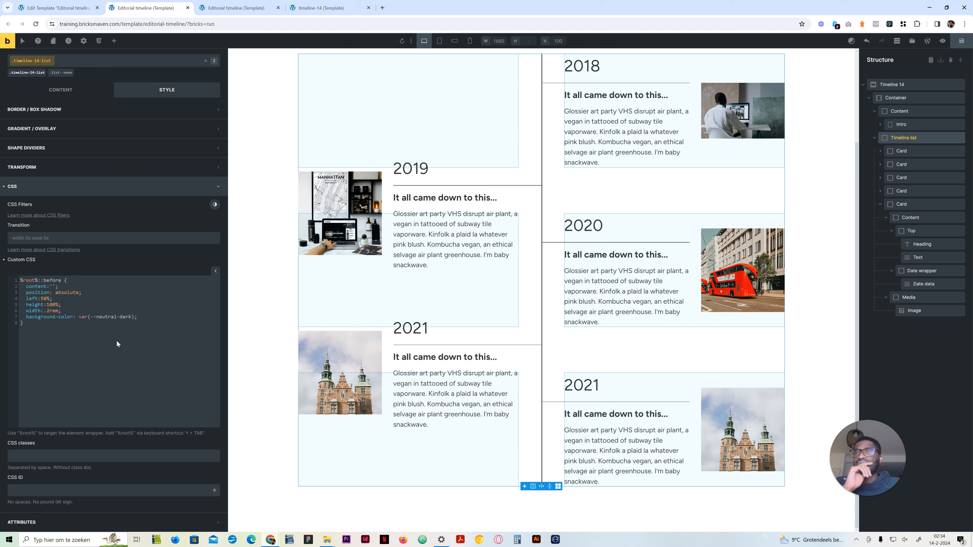
key(Return)
key(Return)
text(@medi)
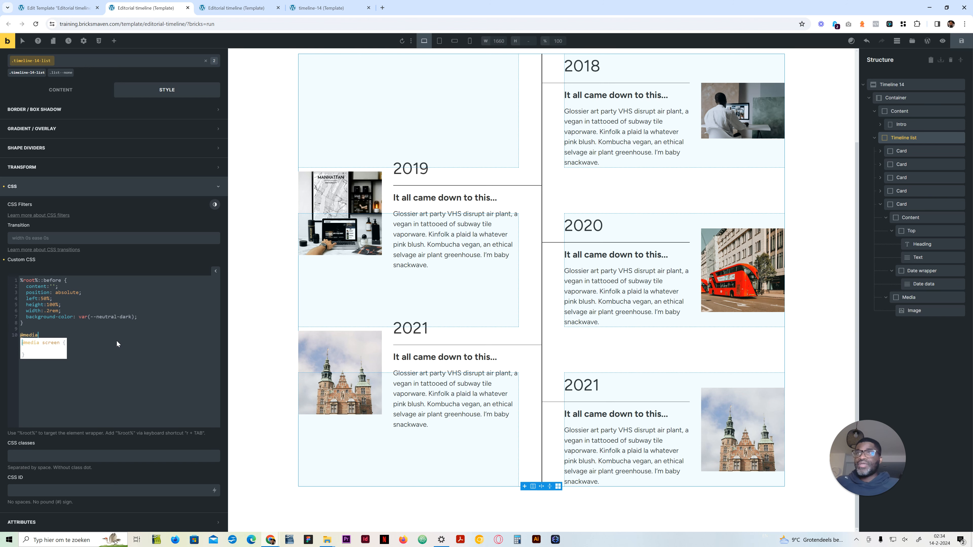
text(a)
key(BackSpace)
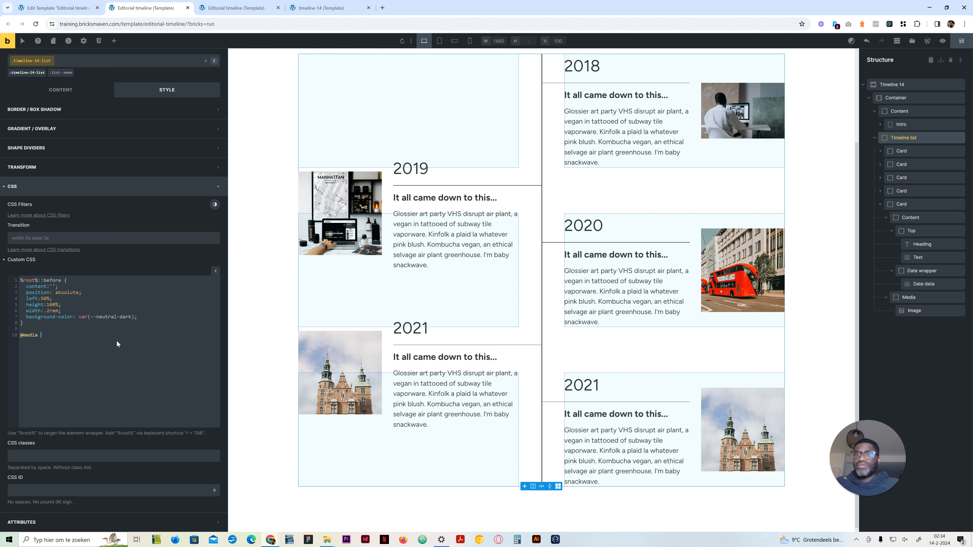
text(()
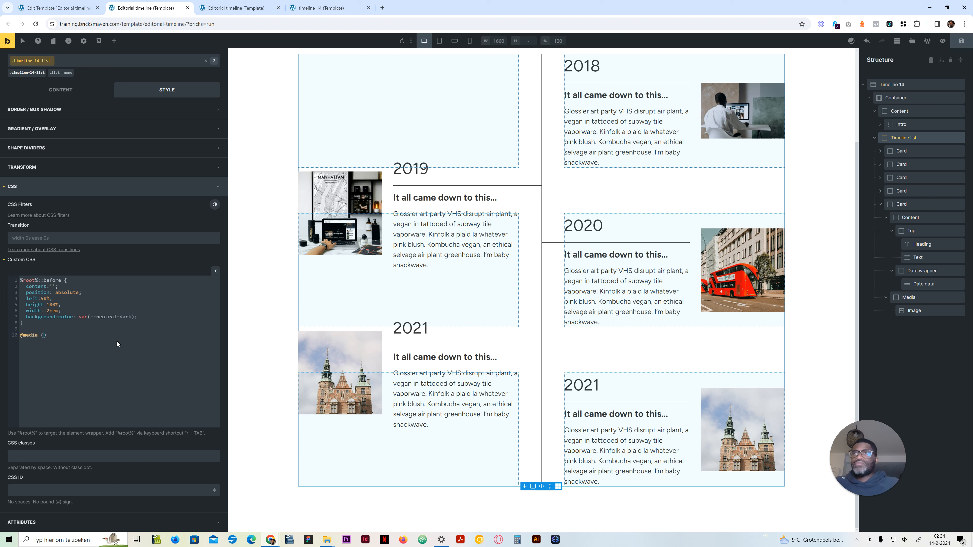
text(,ax-width)
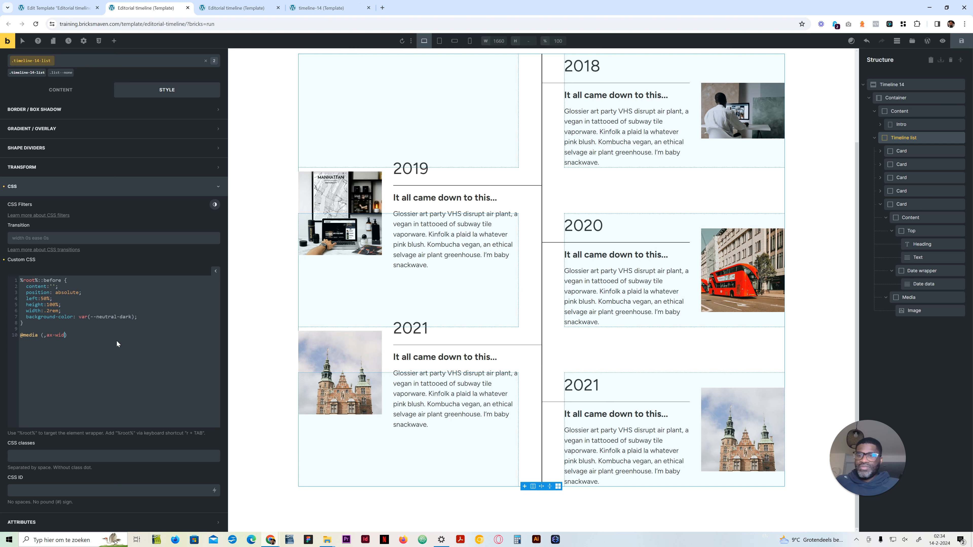
Step: Complete the Timeline list's media query with the condition max-width:478px and give it an empty block
key(BackSpace)
key(BackSpace)
key(BackSpace)
key(BackSpace)
key(BackSpace)
key(BackSpace)
key(BackSpace)
key(BackSpace)
key(BackSpace)
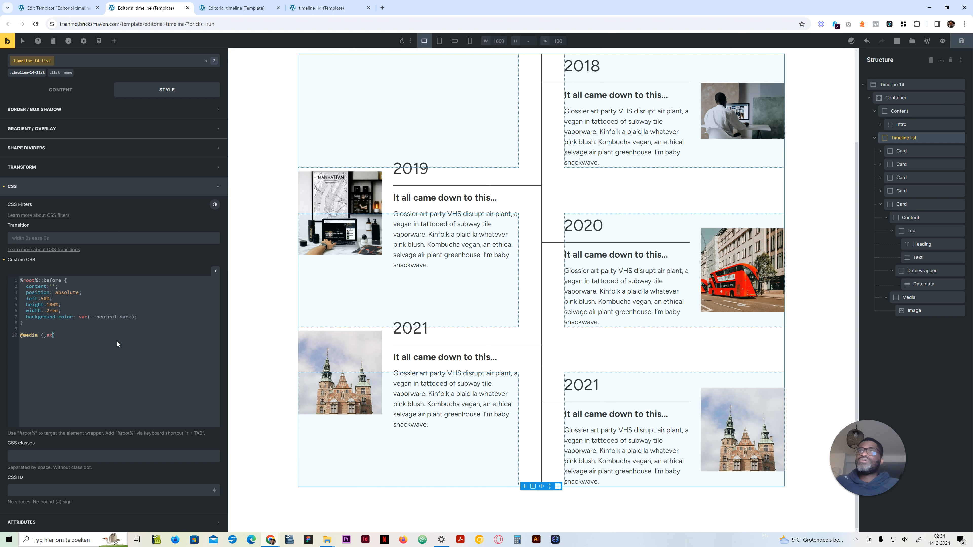
text(max-widt)
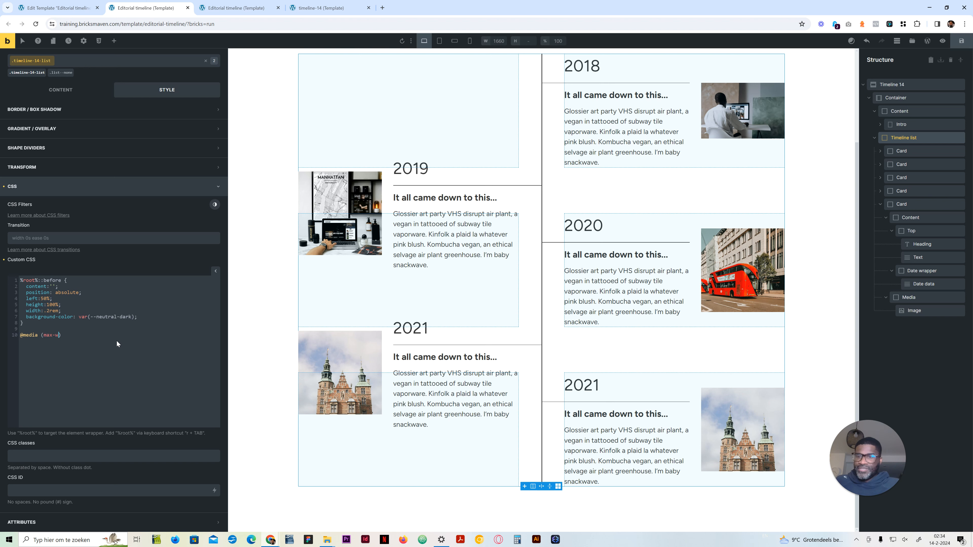
text(h: )
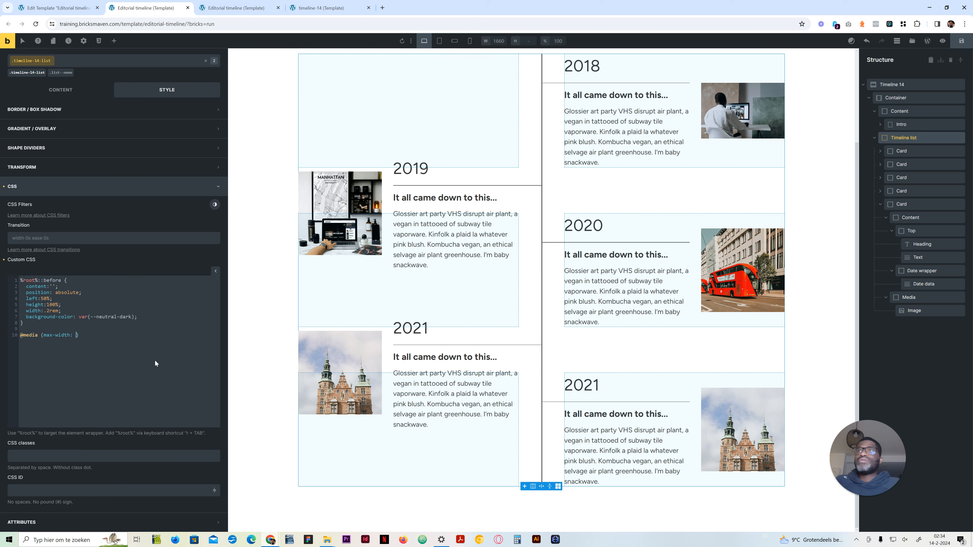
text(478px)
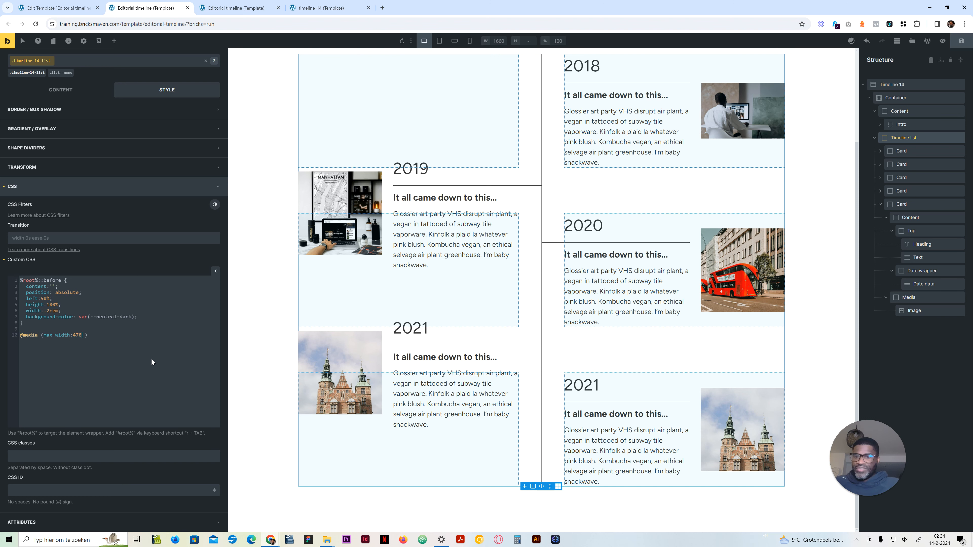
key(End)
key(BackSpace)
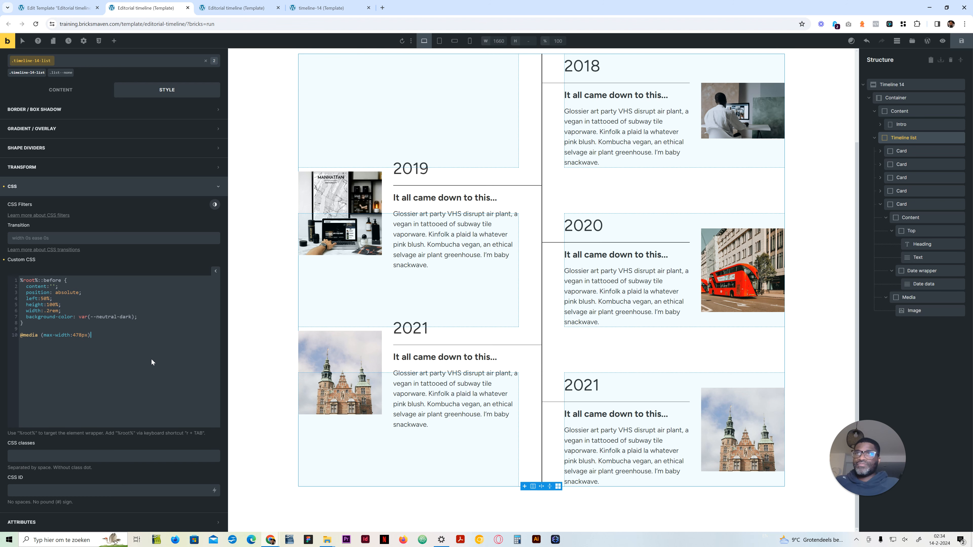
text({)
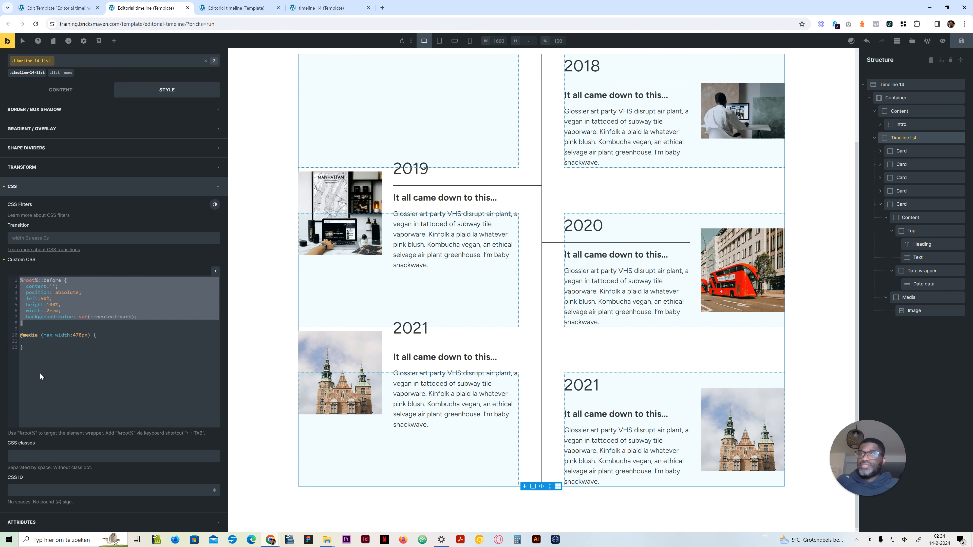
Step: Copy the ::before rule into the 478px media block, reduce it to left:0%, and preview it in mobile portrait
click(54, 338)
text(%root%::before {   content:'';   position: absolute;   left:50%;   height:100%;   width:.2rem;   background-color: var(--neutral-dark); })
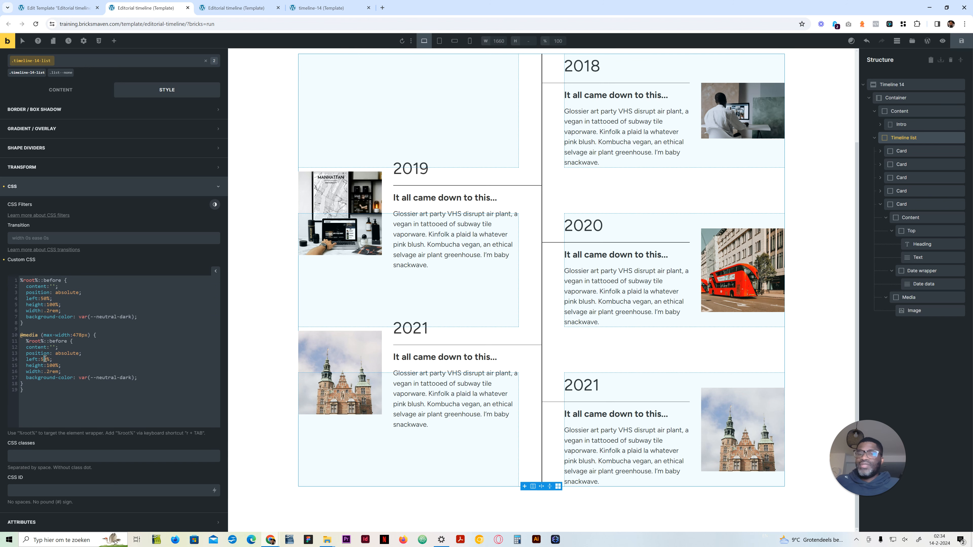
drag(137, 378, 20, 365)
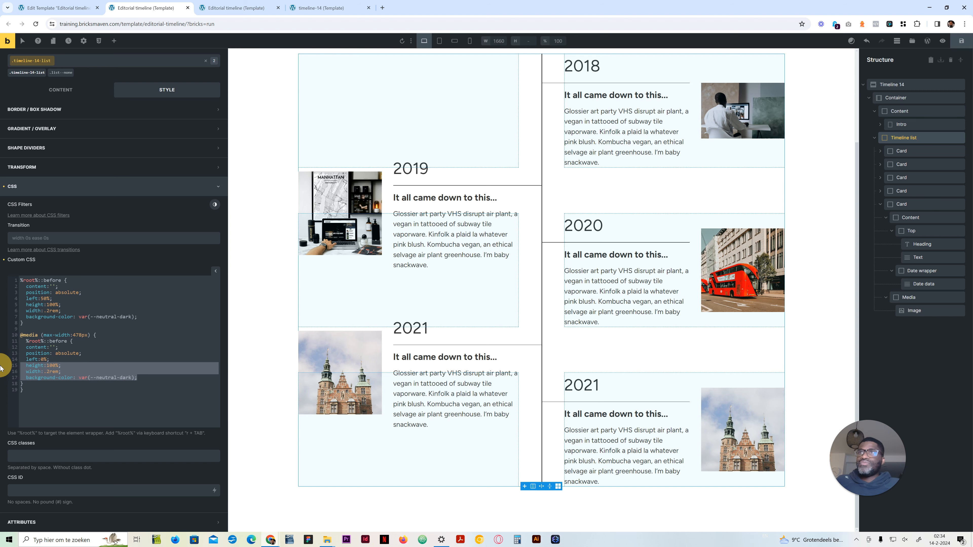
key(BackSpace)
drag(93, 353, 20, 347)
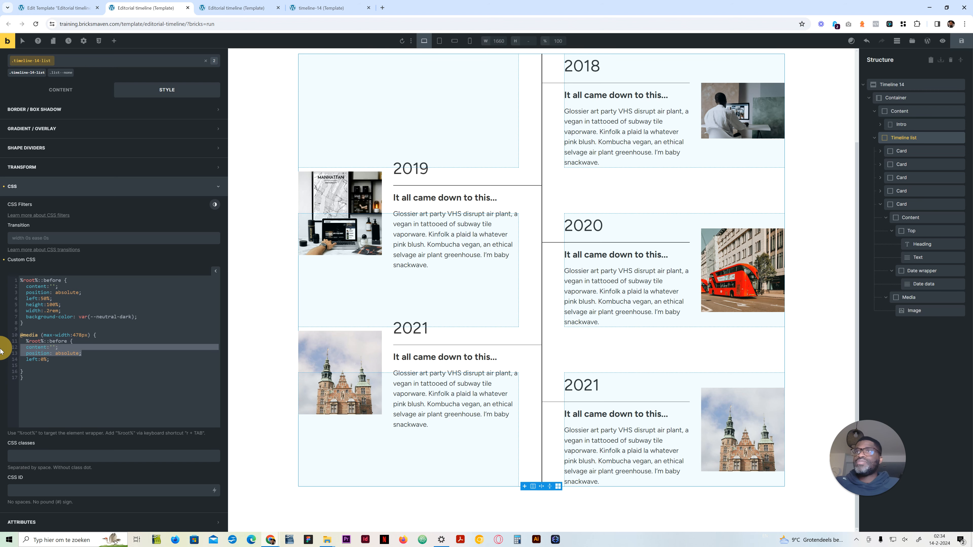
key(BackSpace)
key(BackSpace)
click(470, 40)
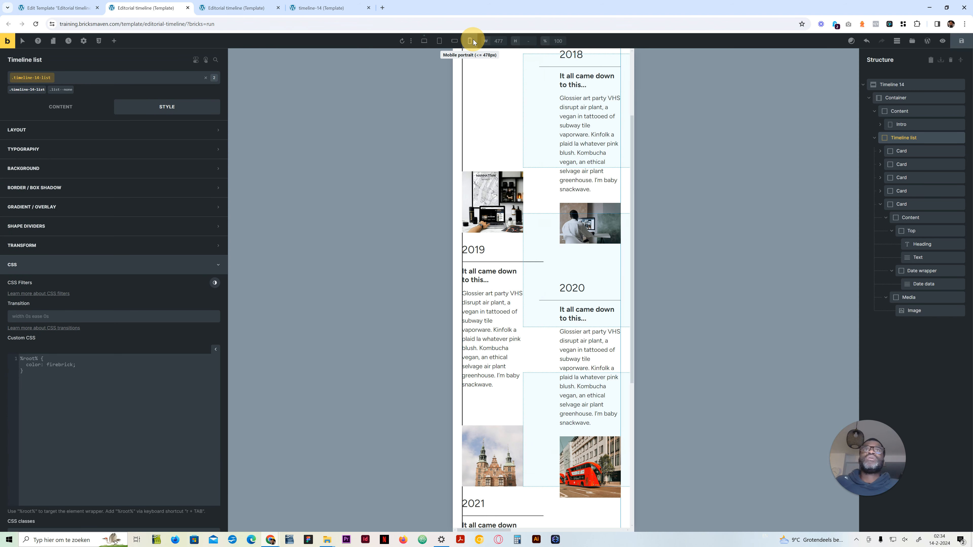
scroll(475, 217, up, 3)
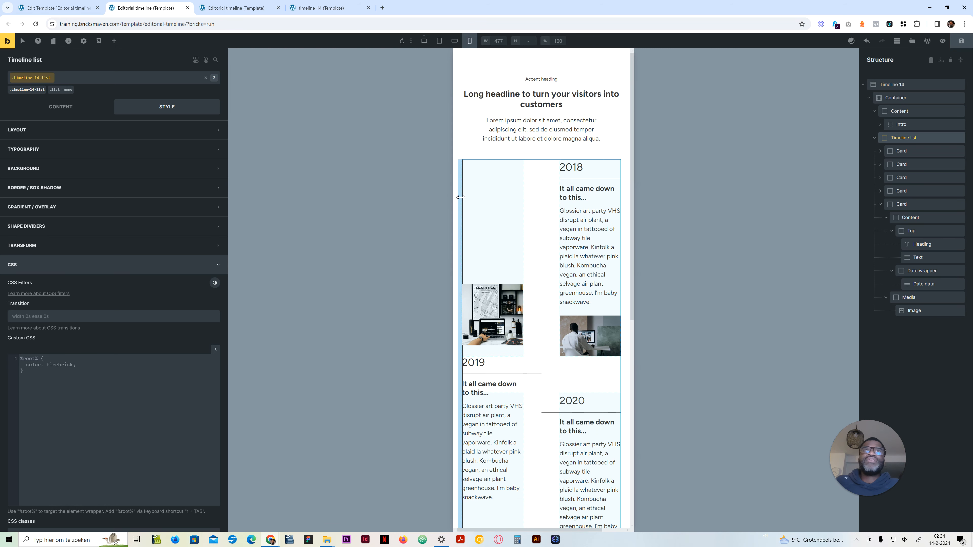
click(424, 41)
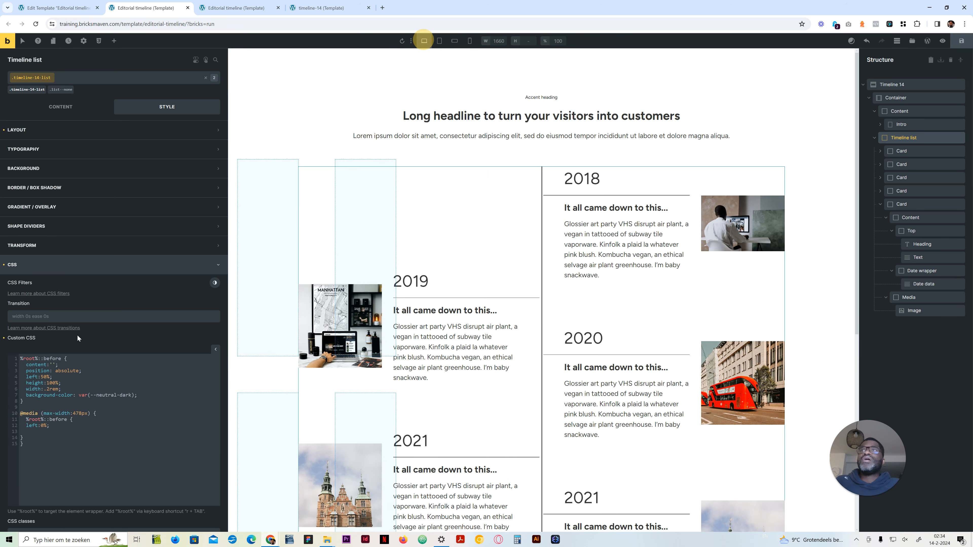
click(902, 152)
scroll(173, 404, down, 12)
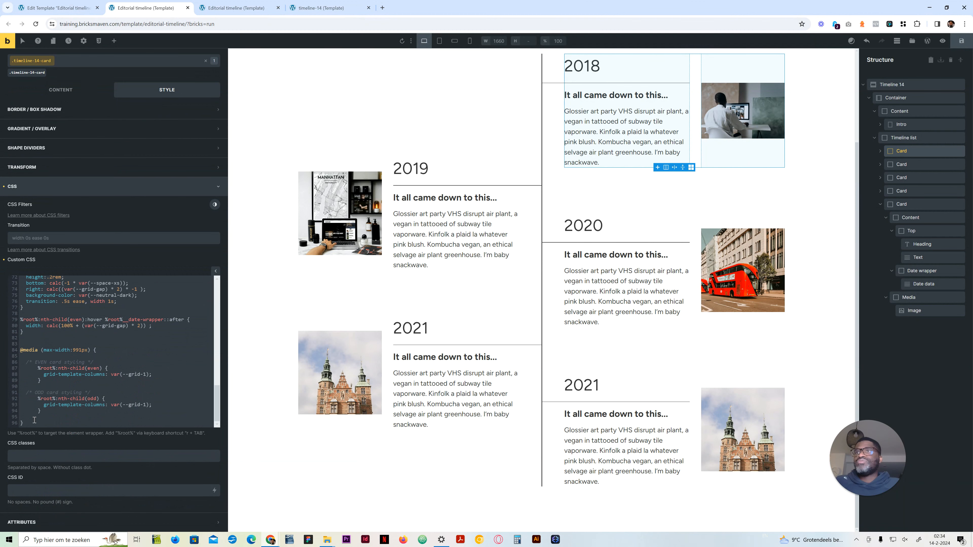
drag(33, 421, 18, 351)
key(ctrl+c)
key(Right)
key(Return)
key(Return)
key(ctrl+v)
drag(84, 349, 75, 349)
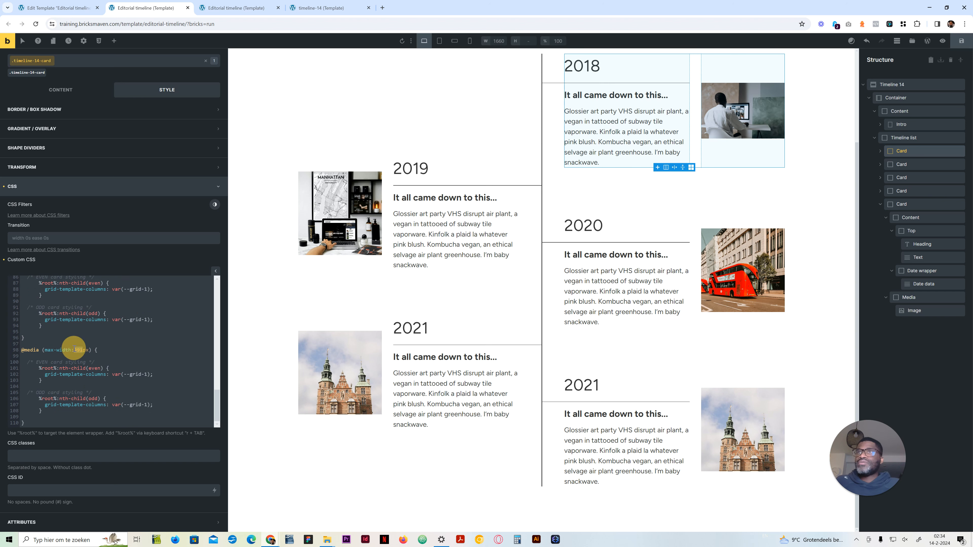
text(478)
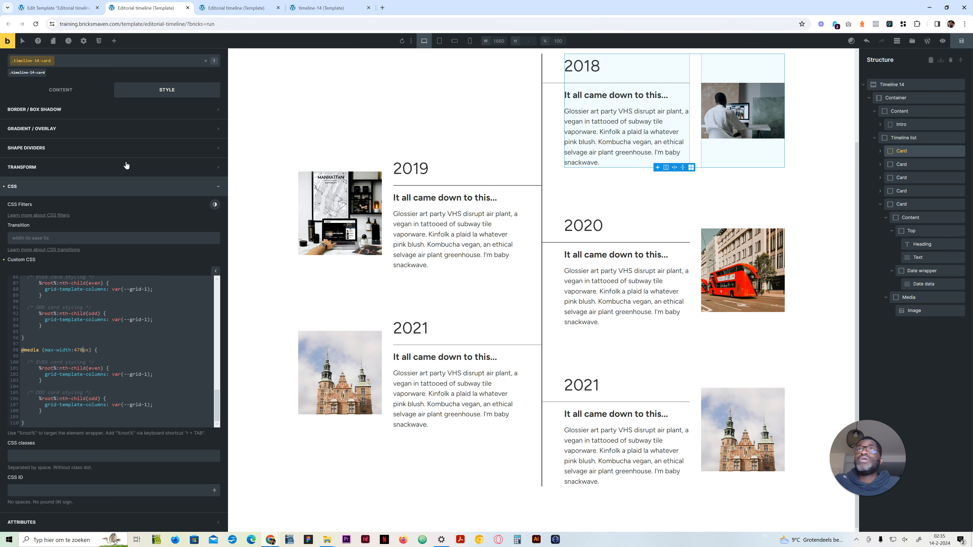
Step: Replace the even-card declaration in the Card's 478px media block with grid-column: unset
click(306, 7)
click(160, 14)
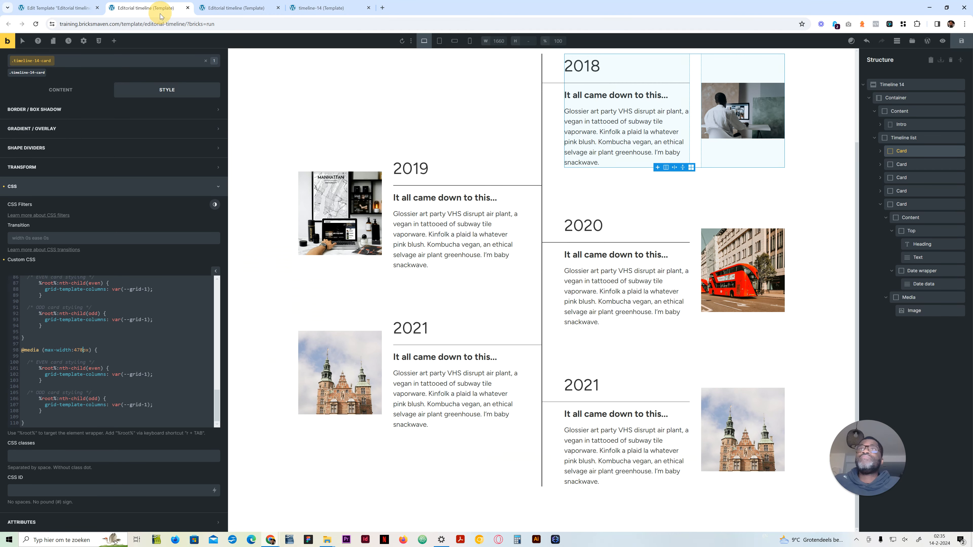
scroll(91, 391, up, 5)
scroll(76, 390, up, 5)
drag(88, 404, 27, 407)
click(63, 409)
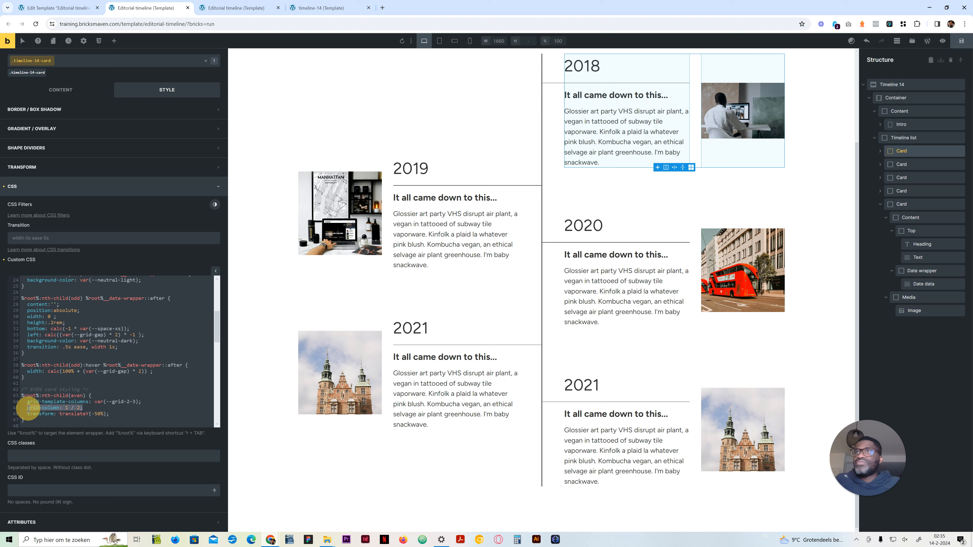
scroll(98, 412, down, 10)
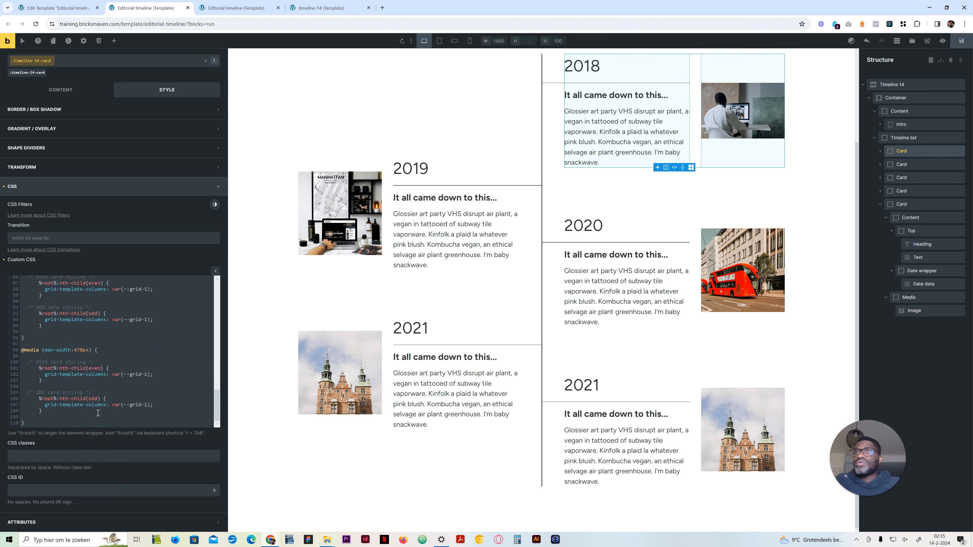
drag(156, 374, 83, 375)
key(ctrl+v)
text(unset)
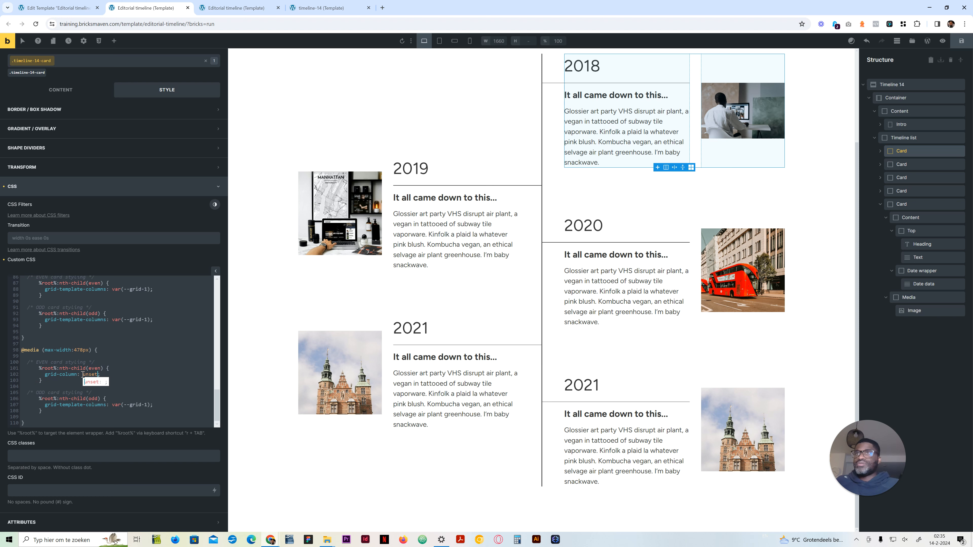
Step: Replace the odd-card declaration in the 478px media block with the same grid-column: unset
drag(100, 374, 45, 375)
key(ctrl+c)
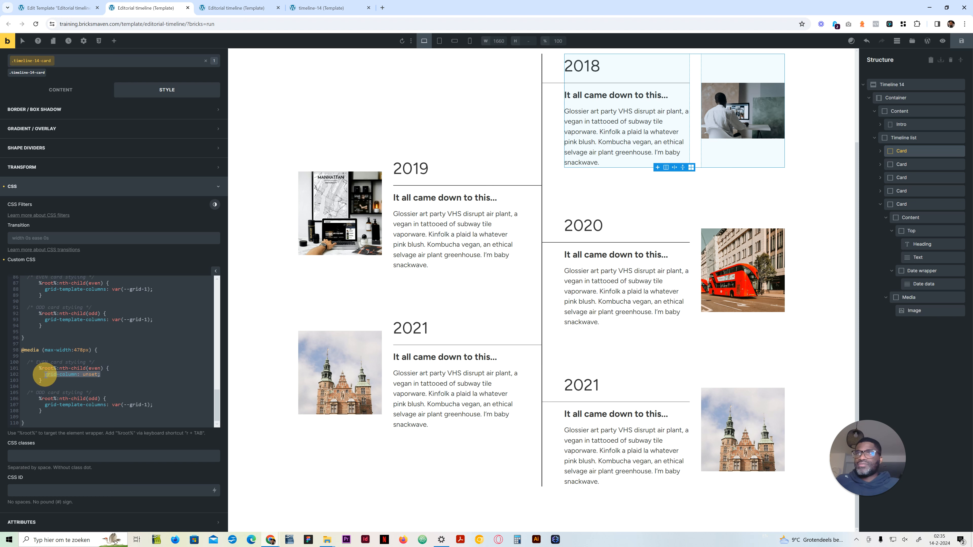
drag(154, 405, 45, 405)
key(ctrl+v)
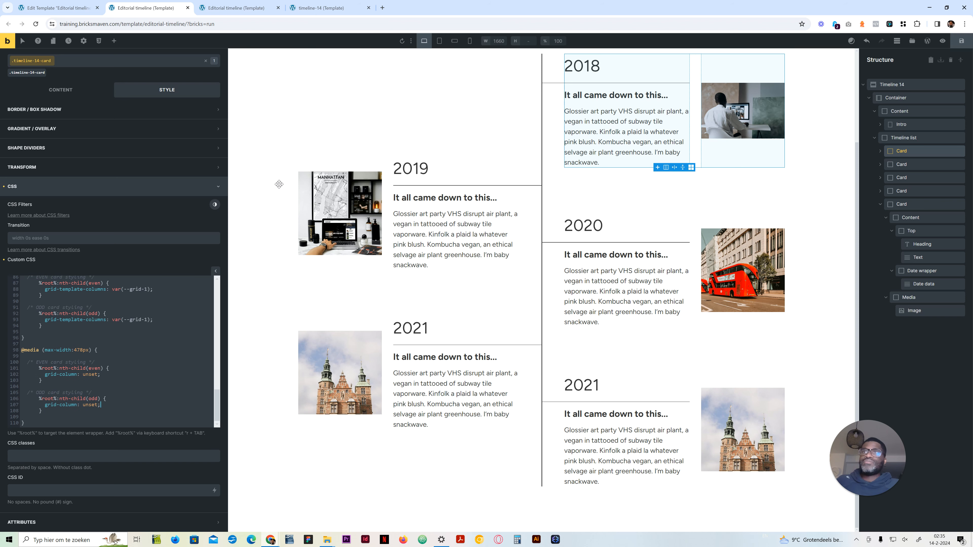
Step: Review the card layout in mobile portrait and compare it with the timeline's front-end preview
click(470, 41)
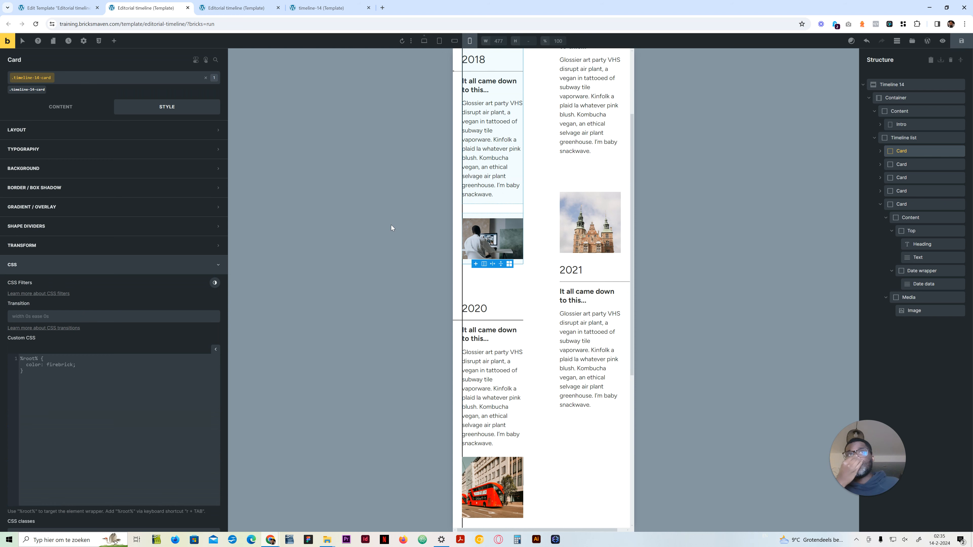
scroll(472, 204, up, 3)
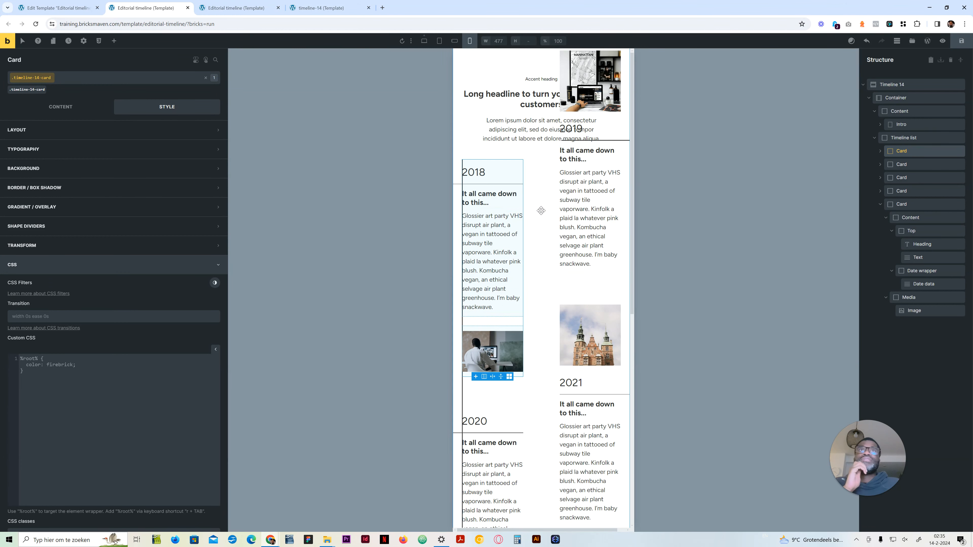
click(332, 9)
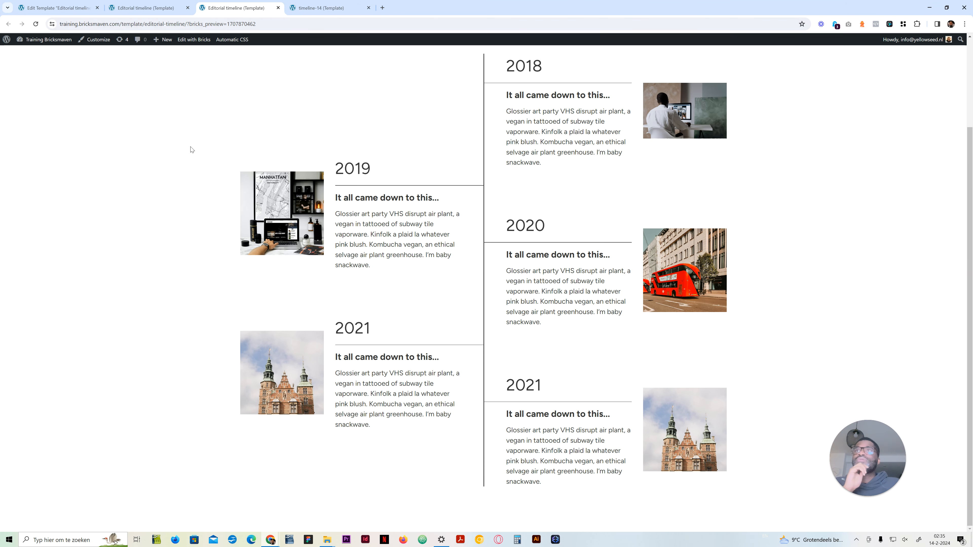
click(237, 7)
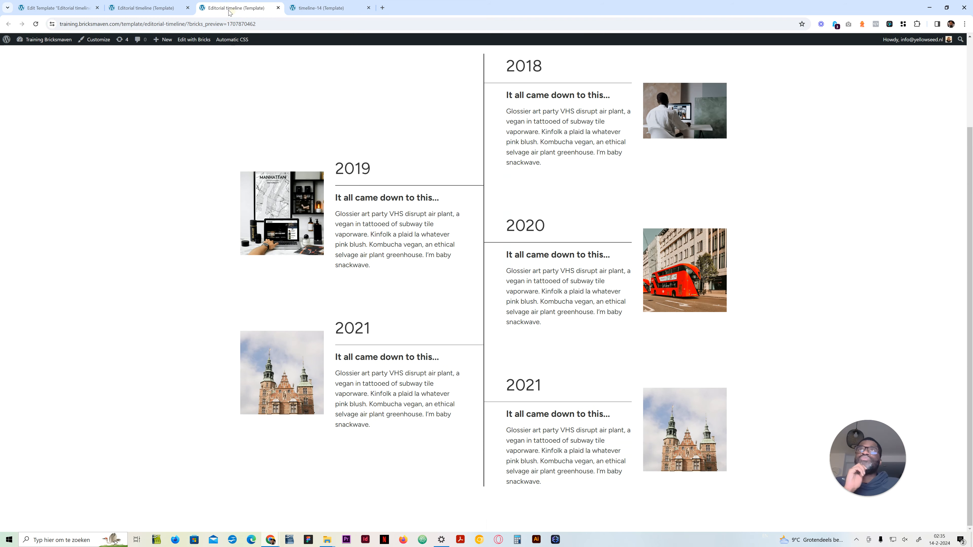
click(151, 8)
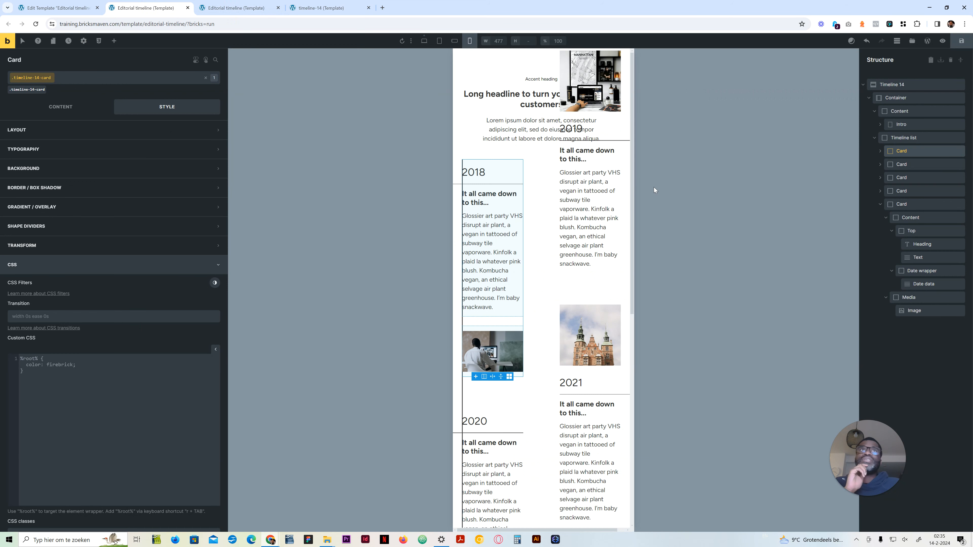
scroll(576, 165, down, 3)
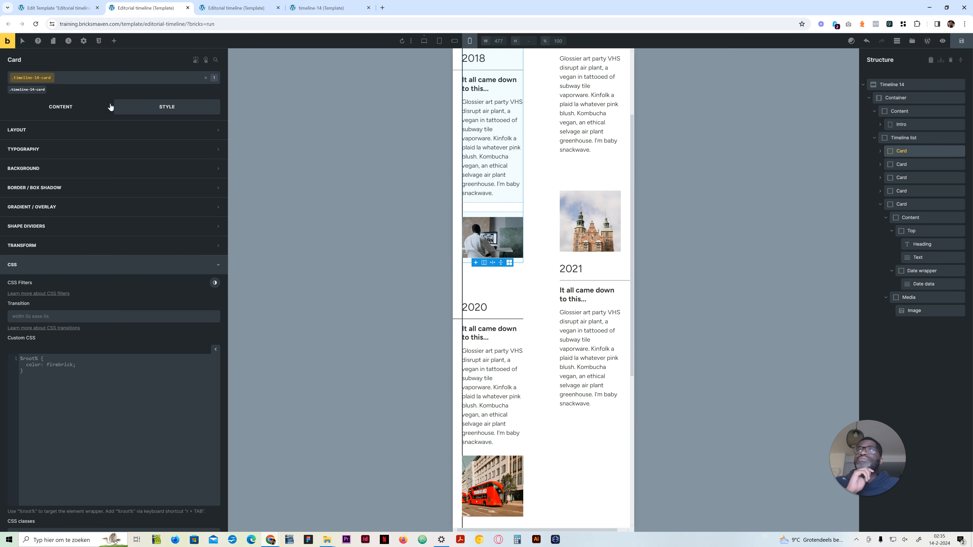
Step: Set grid-column to span 1 in the even-card rule of the Card's 478px media block
click(907, 162)
click(901, 151)
click(424, 41)
scroll(109, 498, down, 15)
drag(98, 377, 83, 377)
text(span 1;)
Step: Set the Timeline list's grid template columns to var(--grid-1) for mobile portrait and check the stacked cards
click(470, 41)
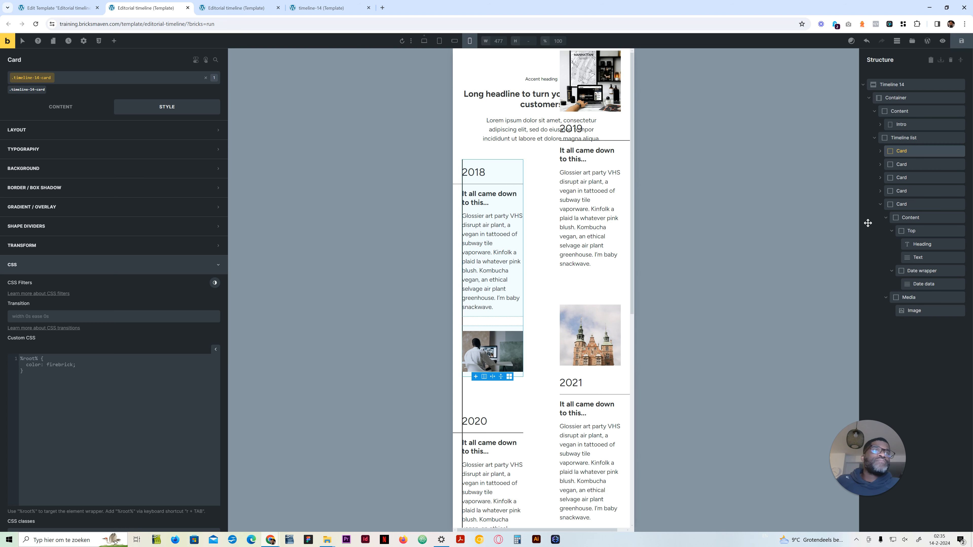
click(903, 137)
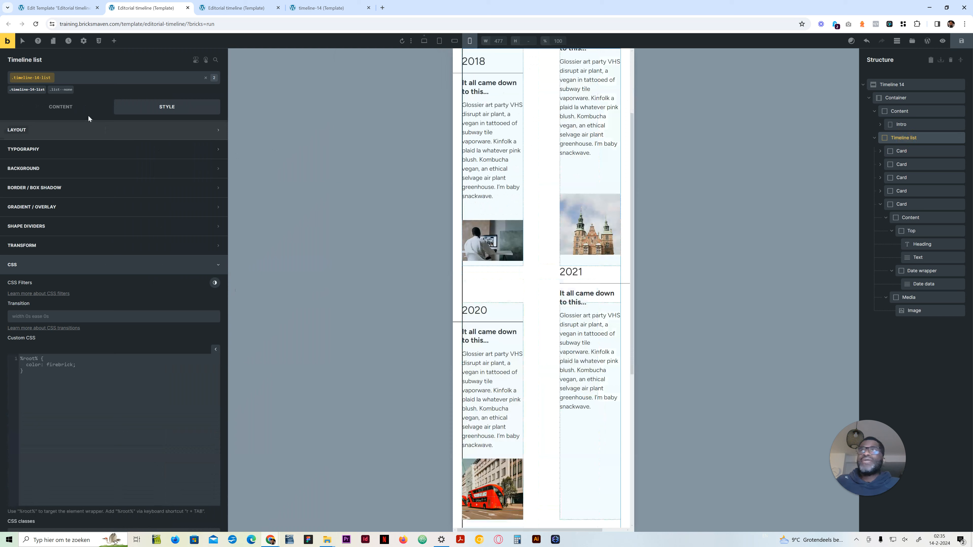
click(63, 107)
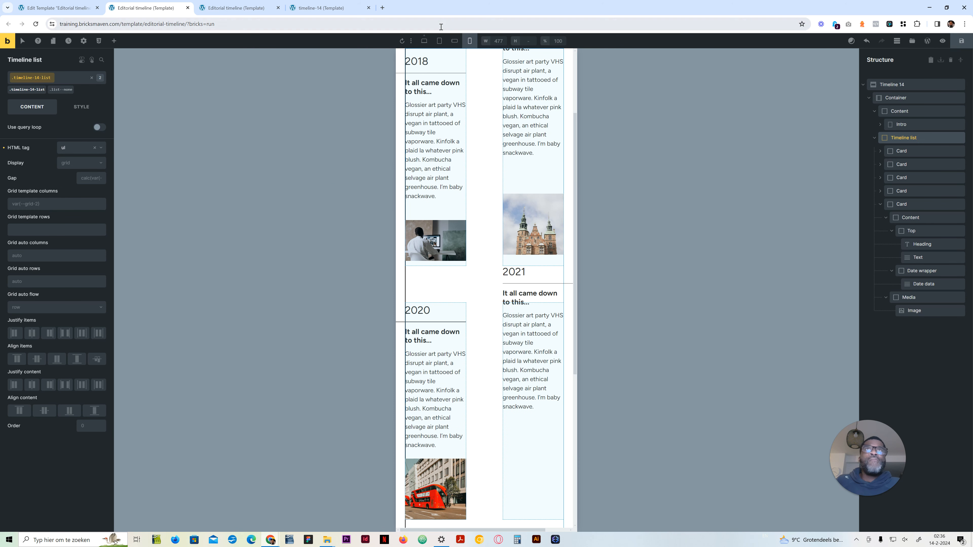
click(454, 40)
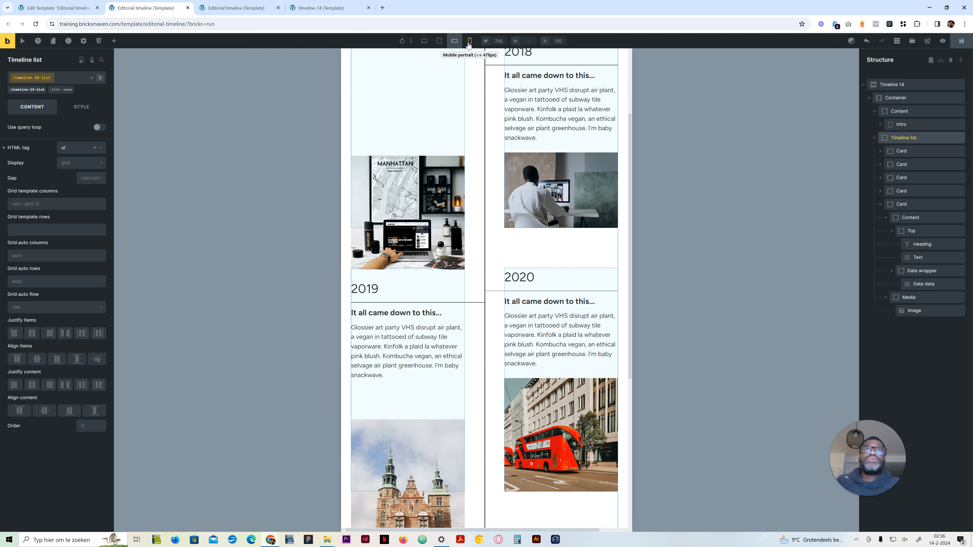
click(469, 40)
right_click(35, 203)
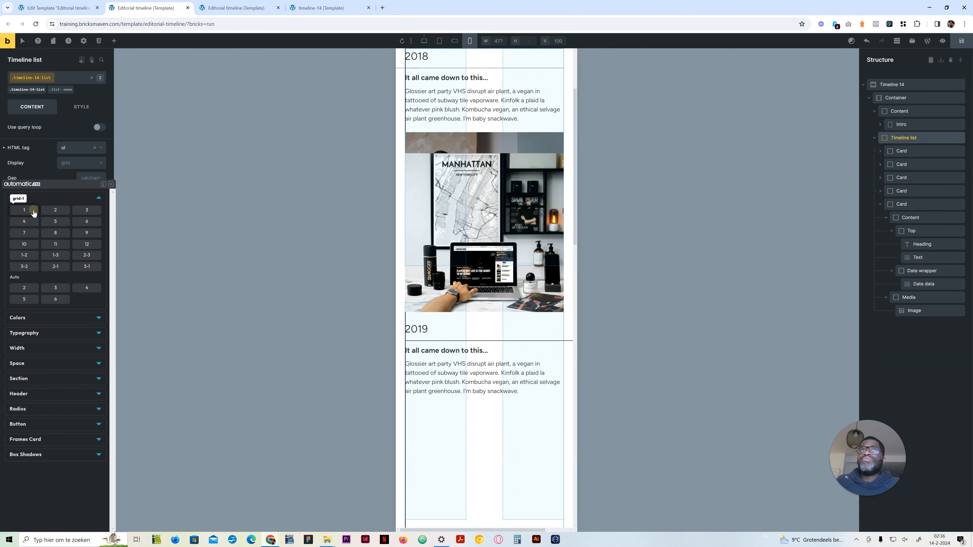
click(23, 210)
scroll(485, 230, up, 3)
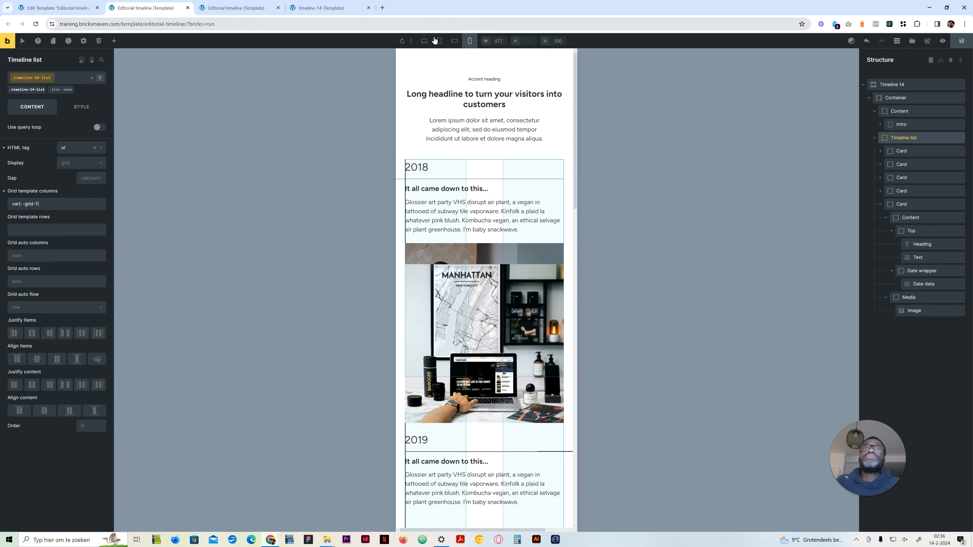
scroll(459, 332, down, 8)
scroll(469, 307, down, 3)
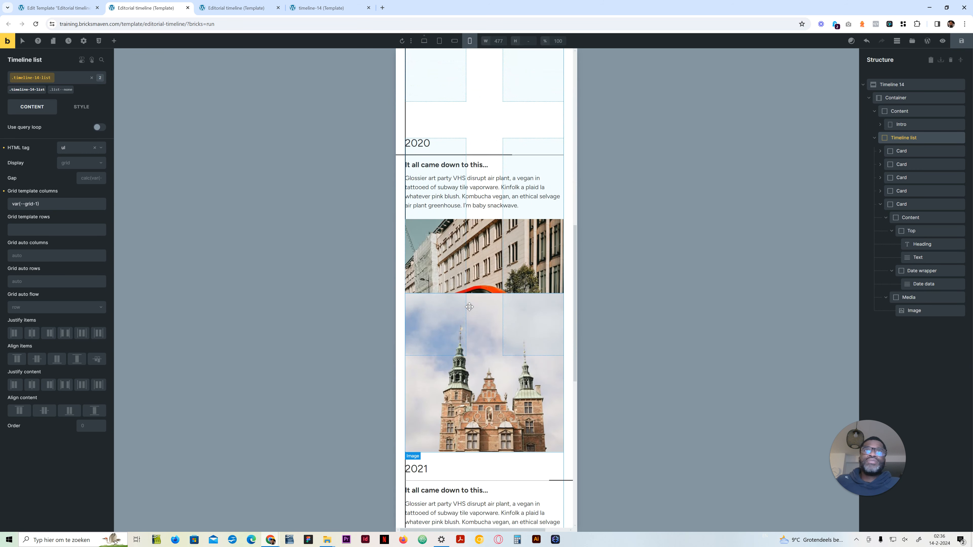
scroll(460, 230, up, 10)
Step: Set grid-column back to unset in the even-card rule of the Card's 478px media block and switch to mobile portrait
click(425, 42)
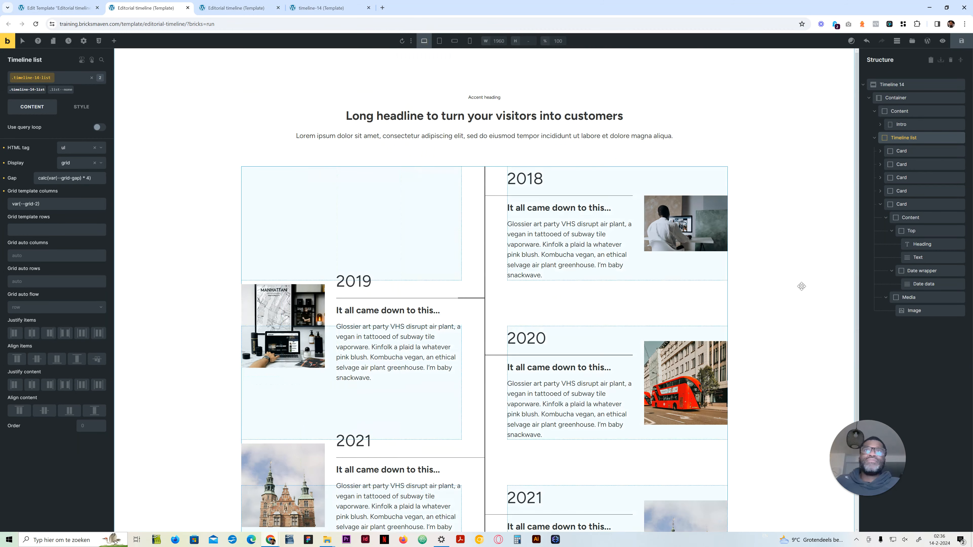
click(901, 151)
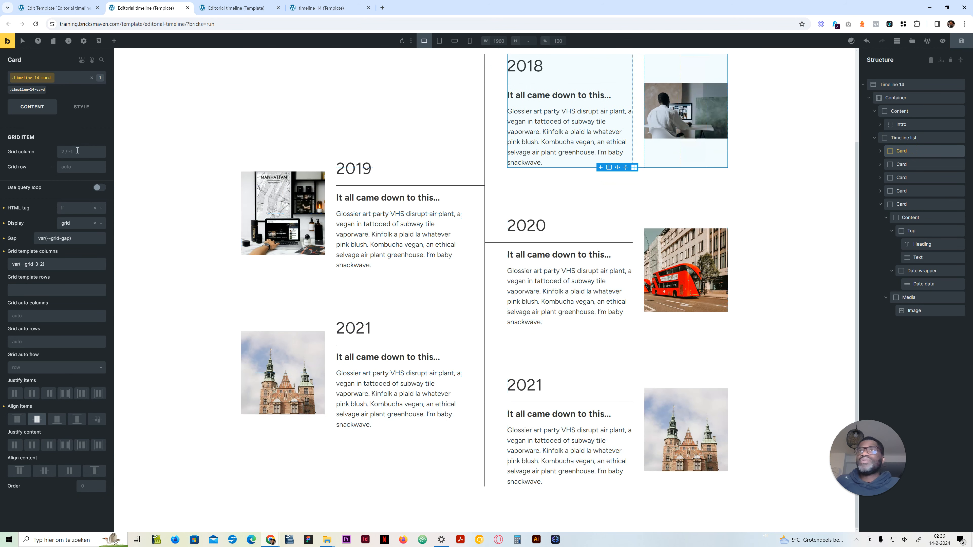
click(75, 109)
click(63, 402)
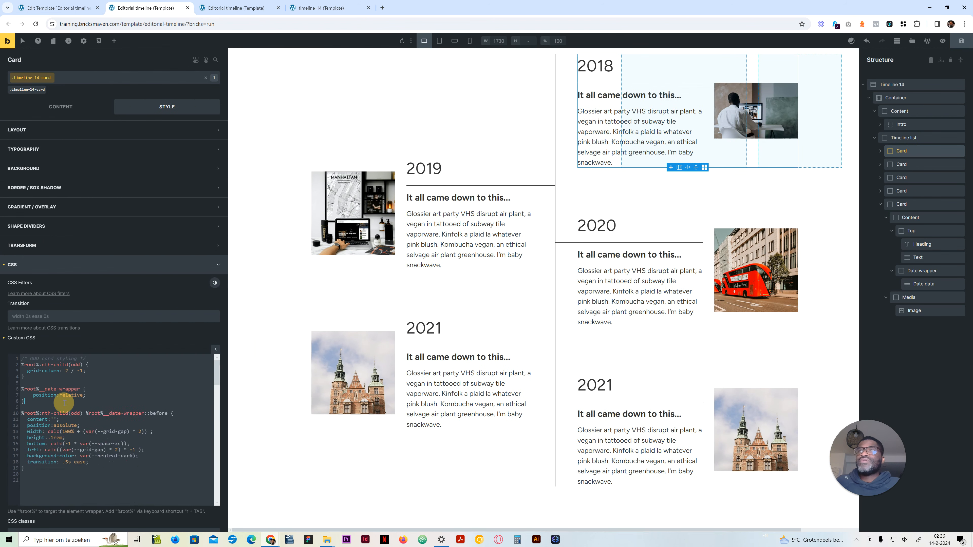
scroll(121, 428, down, 4)
scroll(121, 428, down, 10)
drag(102, 375, 84, 375)
key(BackSpace)
text(unset)
click(469, 41)
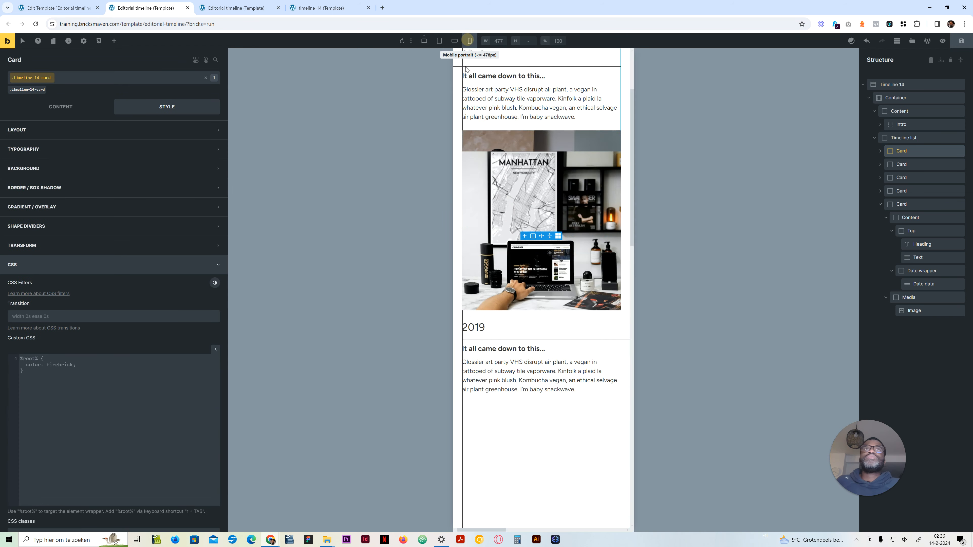
click(424, 41)
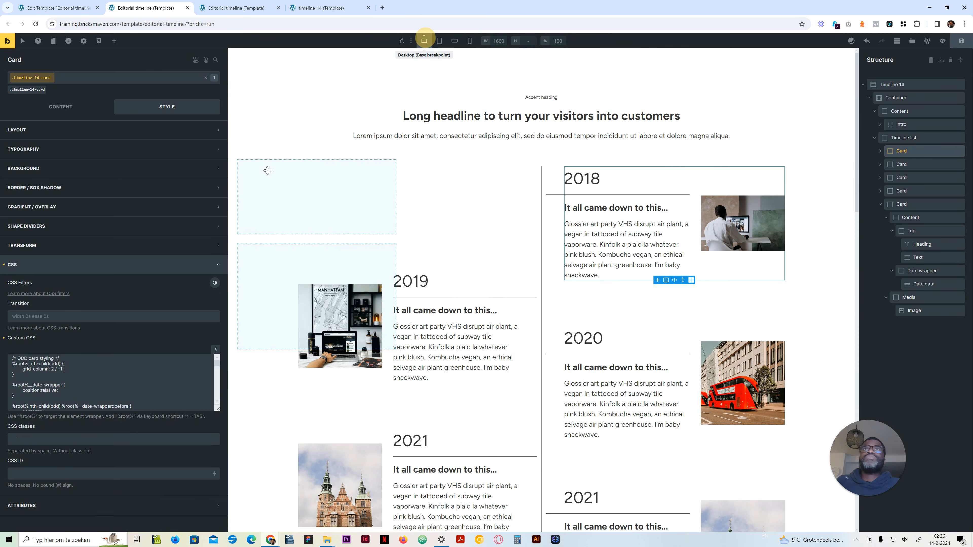
scroll(96, 414, down, 15)
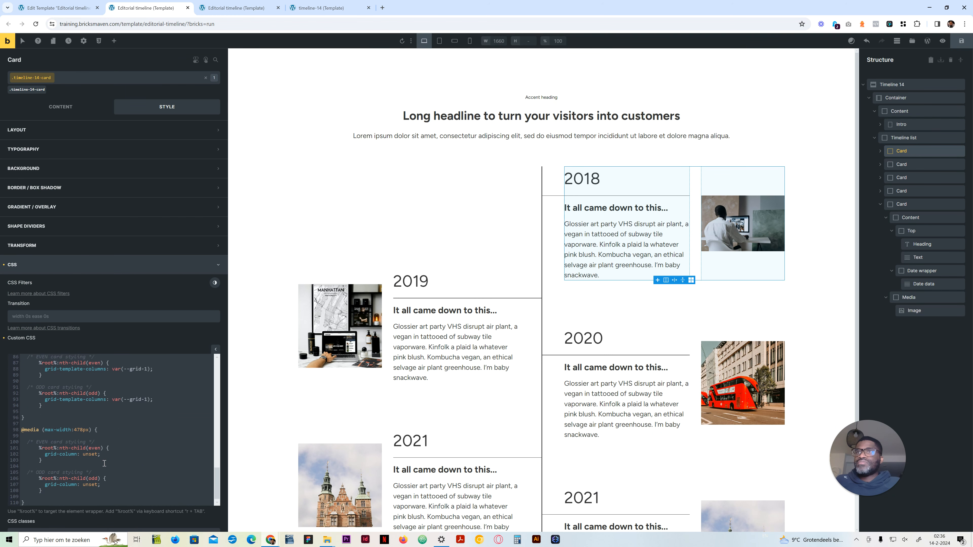
scroll(106, 454, up, 6)
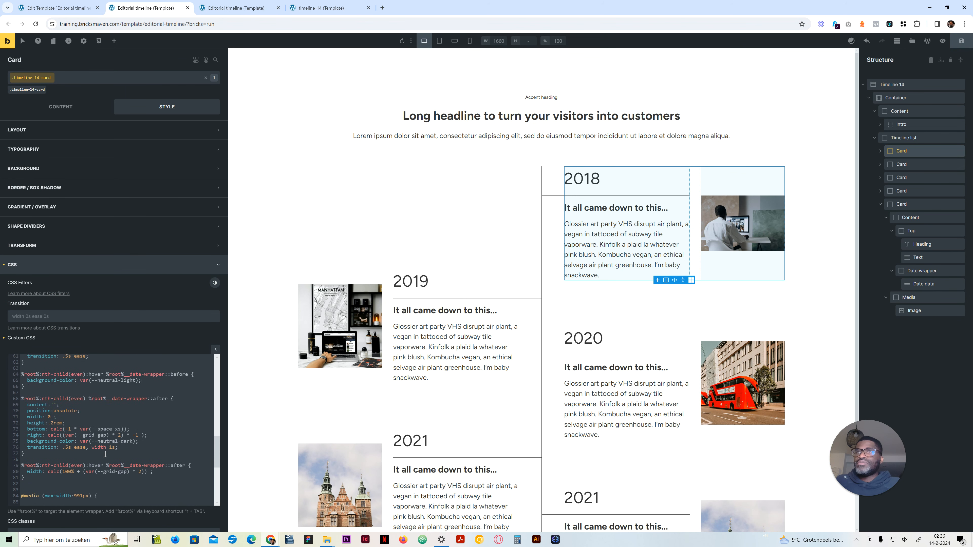
scroll(105, 455, up, 1)
scroll(99, 436, up, 3)
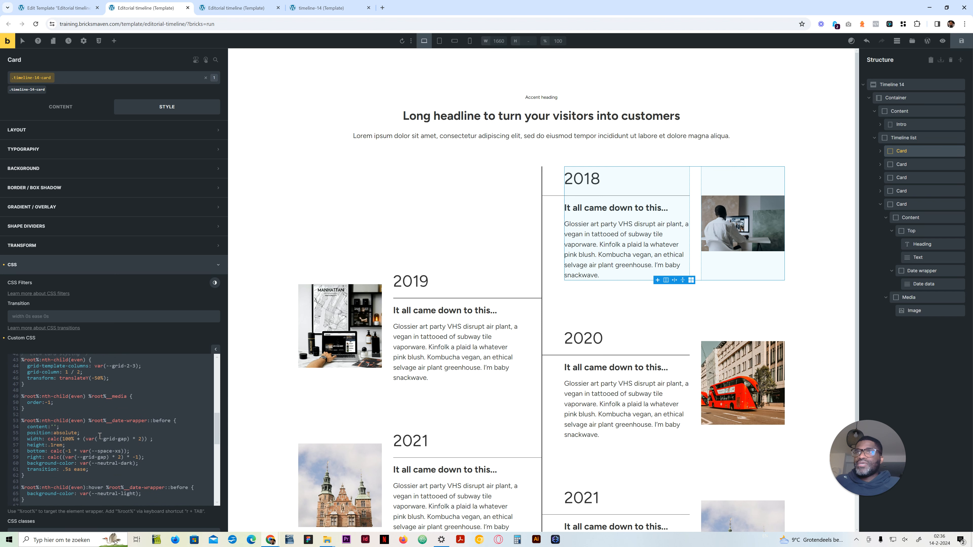
drag(110, 417, 28, 414)
key(ctrl+c)
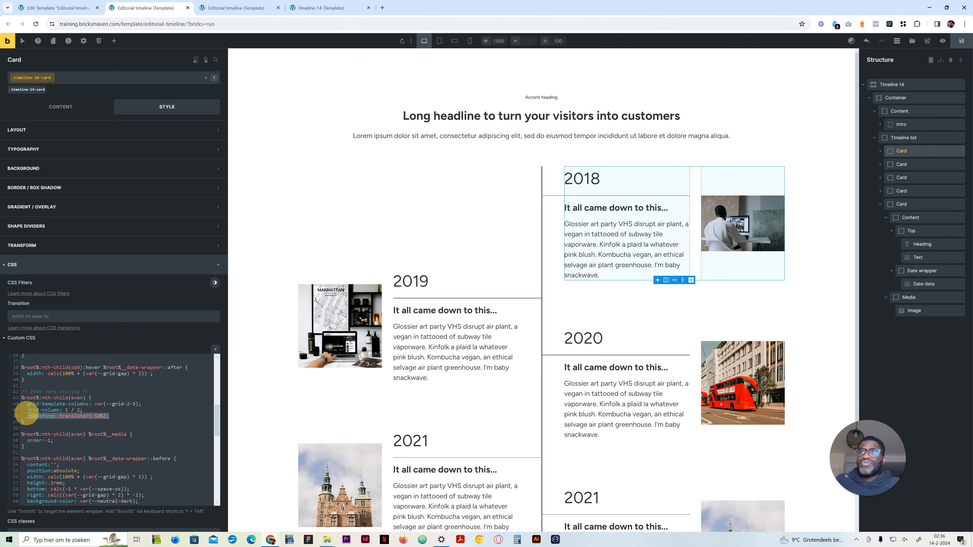
Step: Paste the transform into the even-card rule of the 478px media block, remove its vertical offset, and switch to mobile portrait
scroll(92, 453, down, 12)
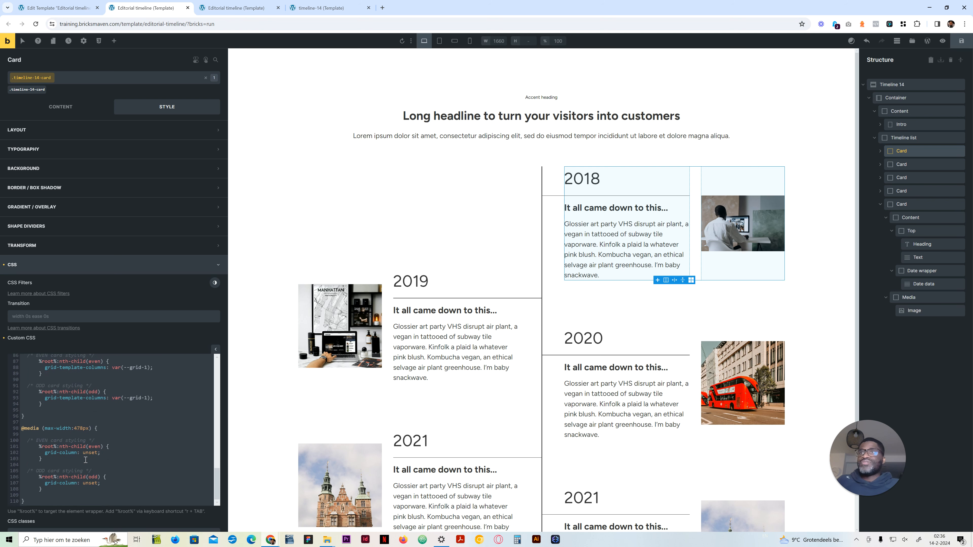
click(104, 453)
key(Return)
key(ctrl+v)
click(115, 457)
key(BackSpace)
key(BackSpace)
click(470, 41)
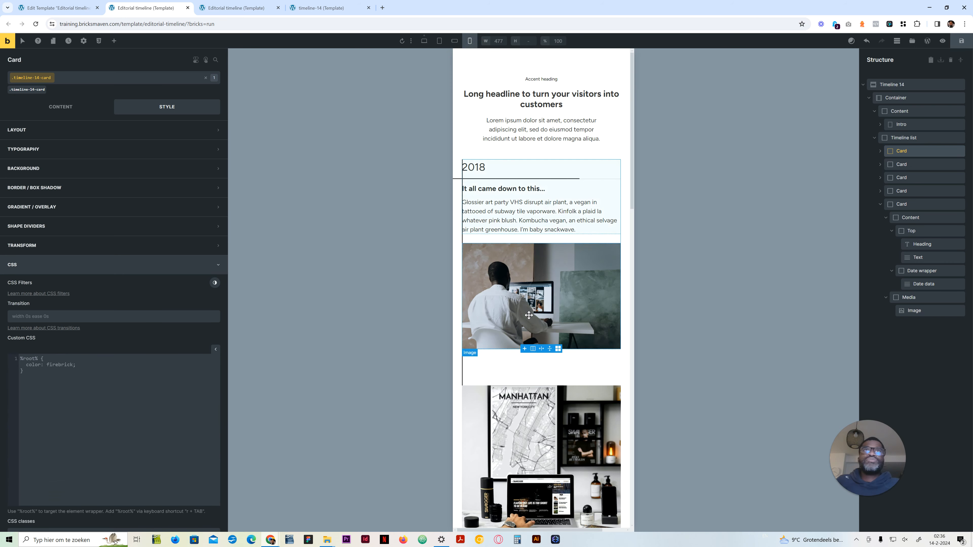
Step: Review the stacked cards, date lines and vertical line along the whole timeline in mobile portrait
scroll(533, 342, down, 4)
scroll(533, 343, down, 3)
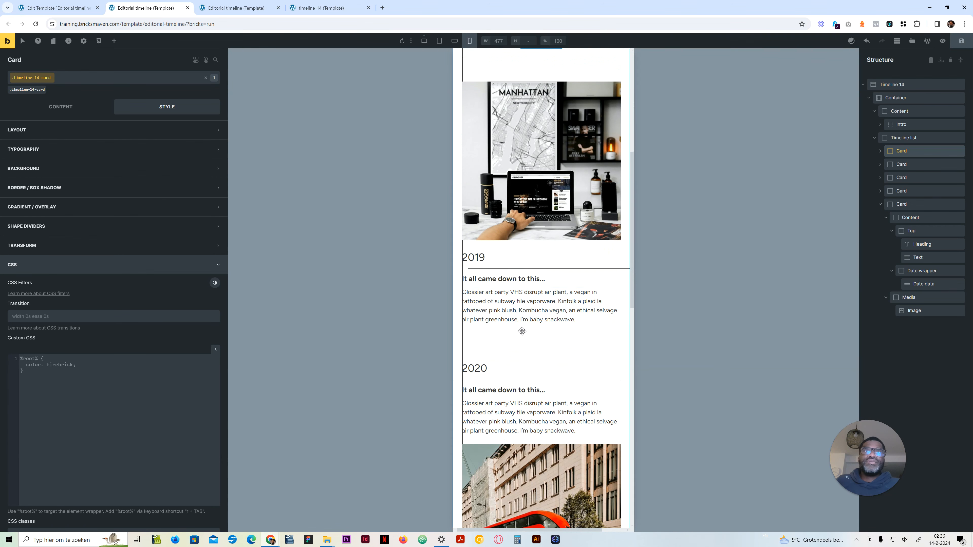
scroll(499, 200, up, 7)
scroll(499, 199, down, 5)
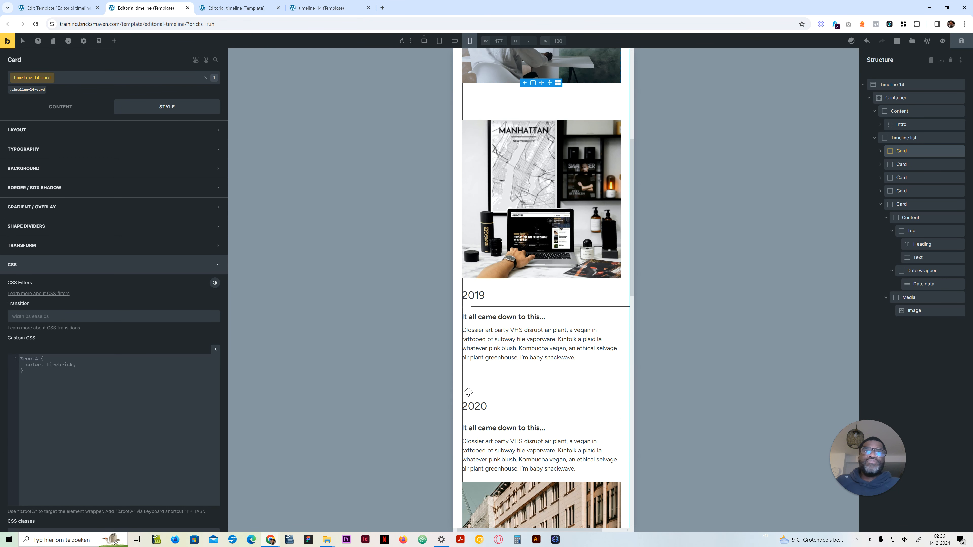
scroll(463, 303, down, 8)
scroll(467, 388, down, 4)
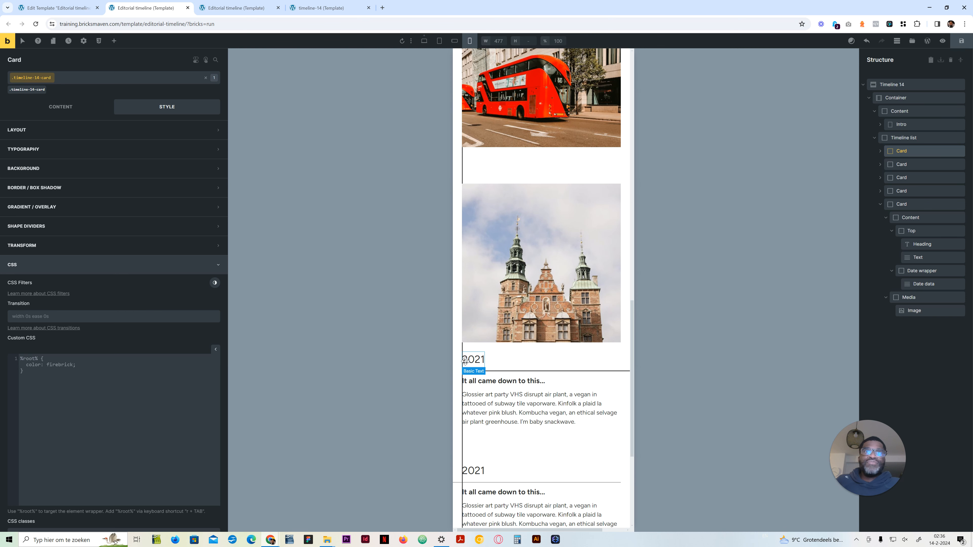
scroll(471, 351, down, 5)
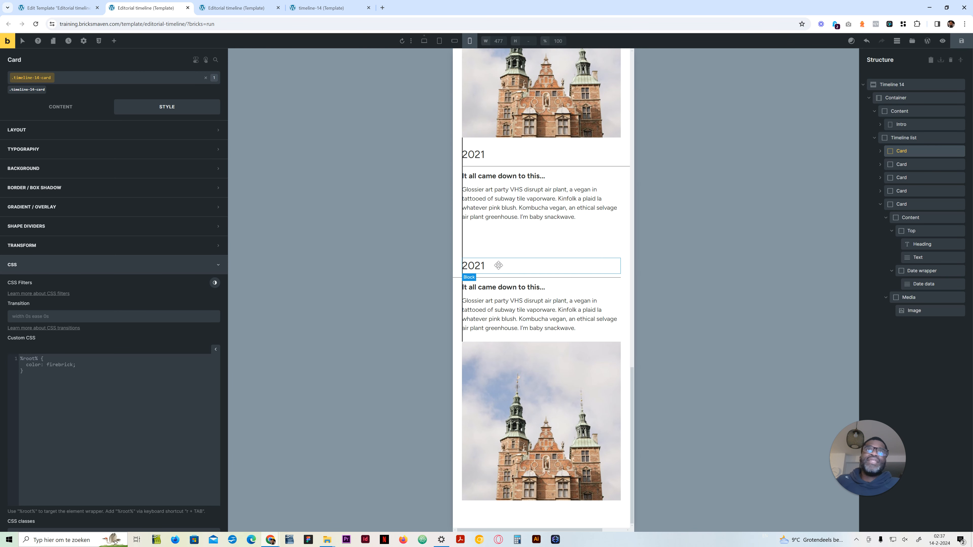
scroll(481, 384, up, 10)
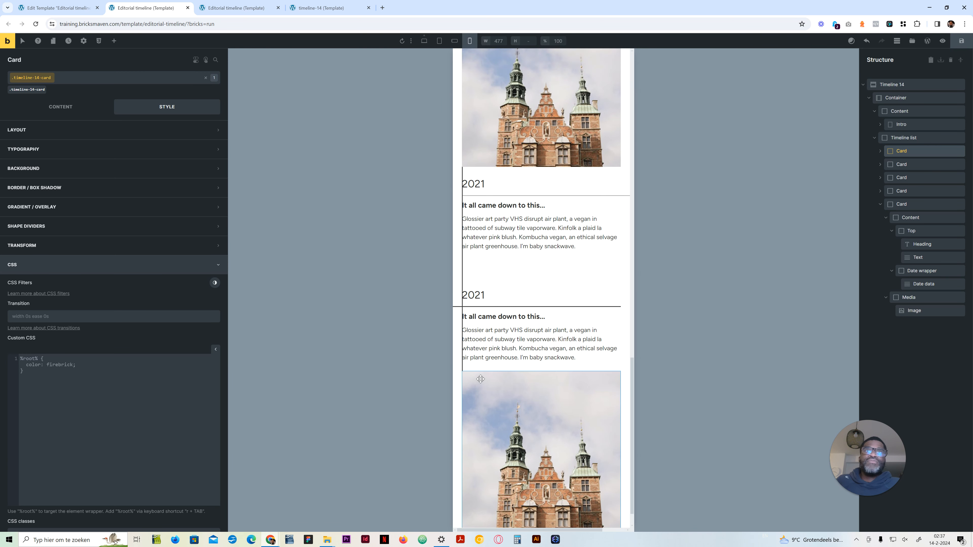
scroll(481, 378, up, 7)
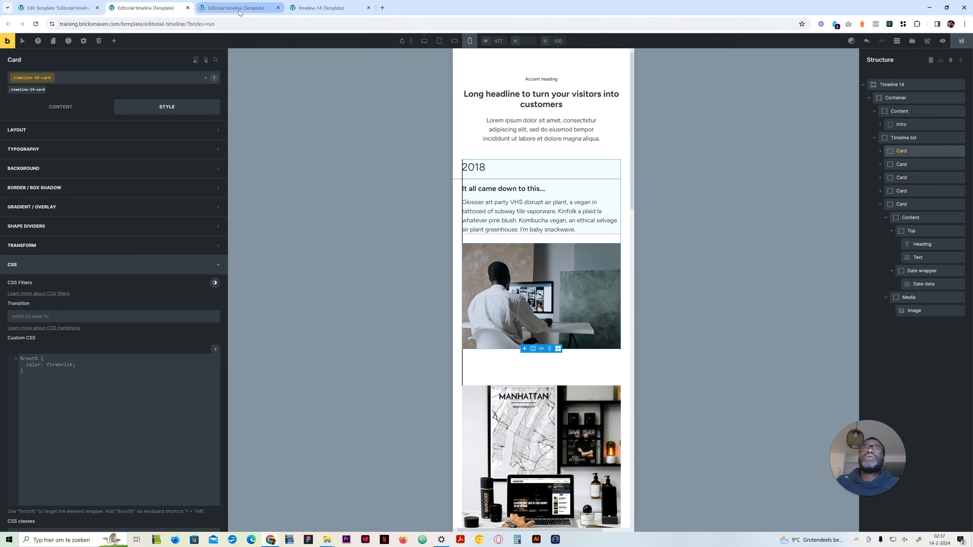
mouse_move(240, 12)
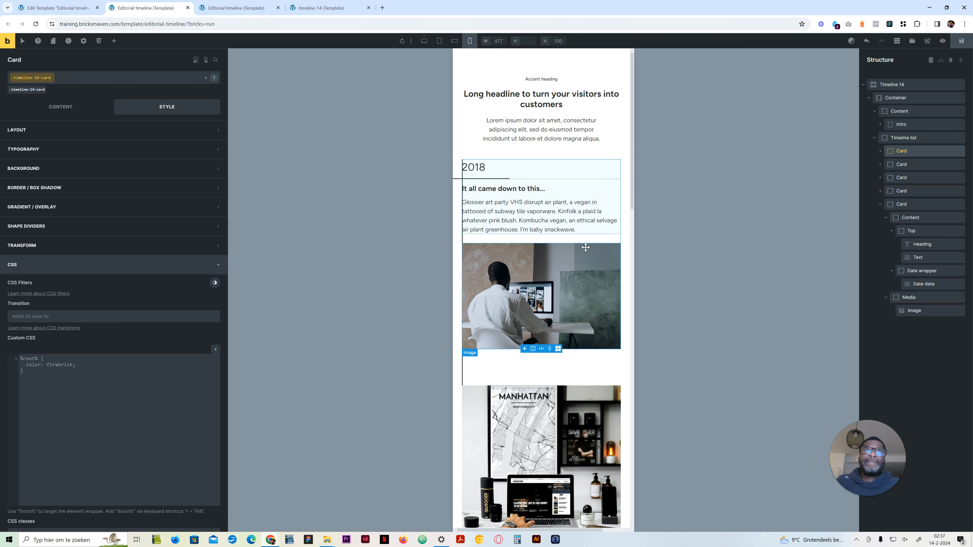
scroll(584, 250, down, 8)
scroll(583, 249, up, 8)
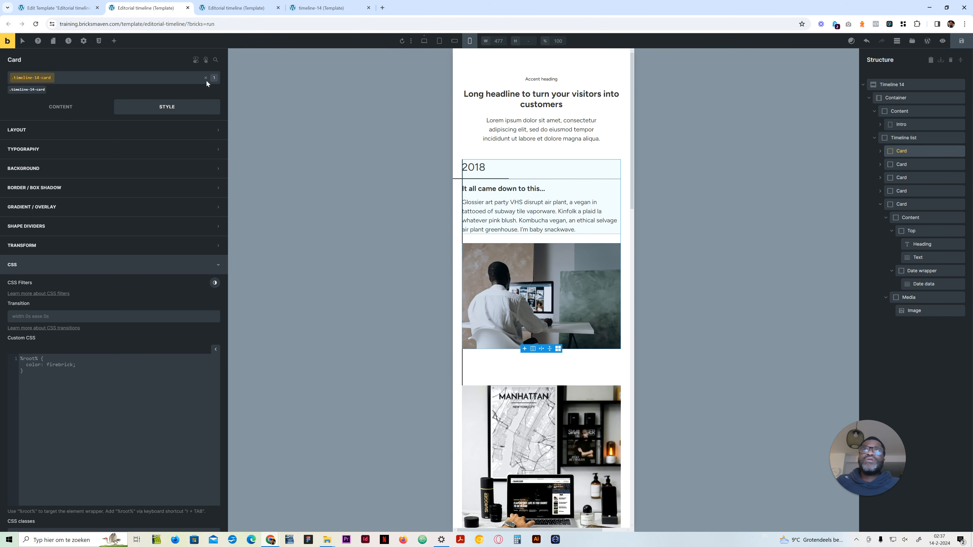
Step: Look at the editorial timeline's front-end preview and recheck the card order and spacing in the builder's mobile portrait layout
click(241, 6)
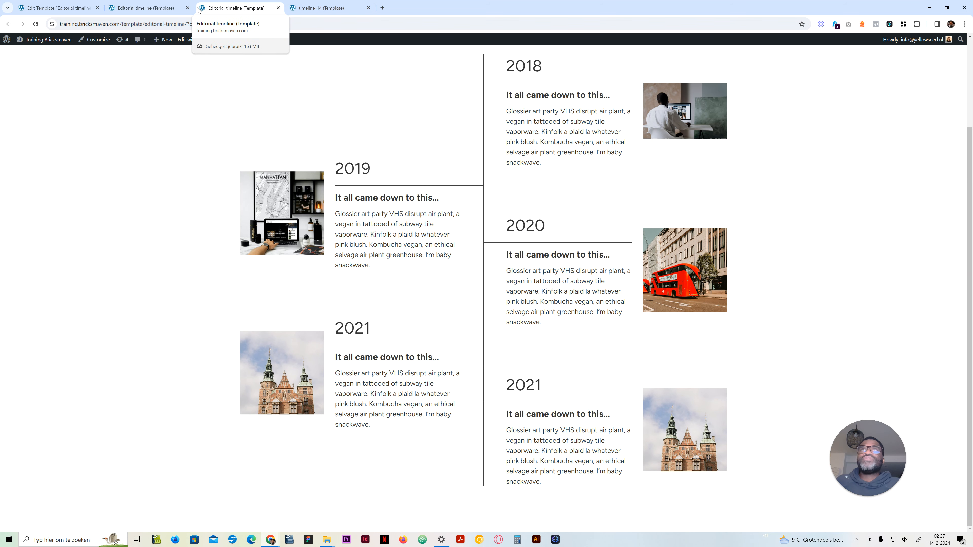
click(146, 7)
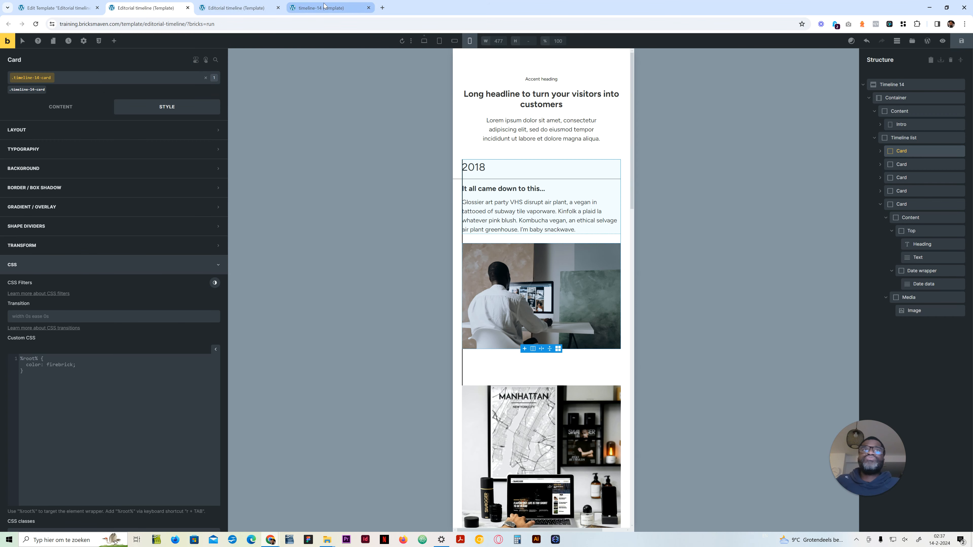
scroll(489, 336, down, 8)
scroll(489, 336, up, 5)
scroll(489, 336, down, 14)
scroll(489, 337, up, 20)
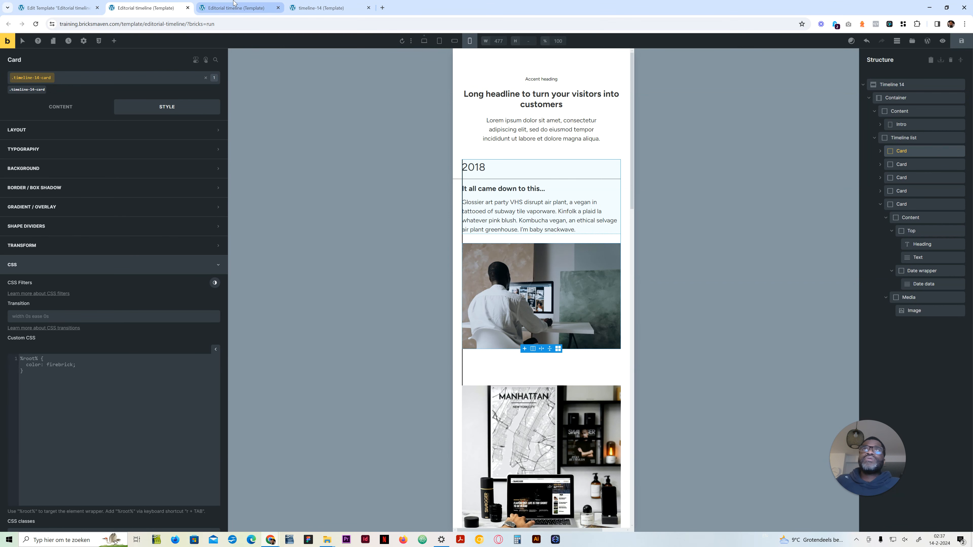
mouse_move(238, 9)
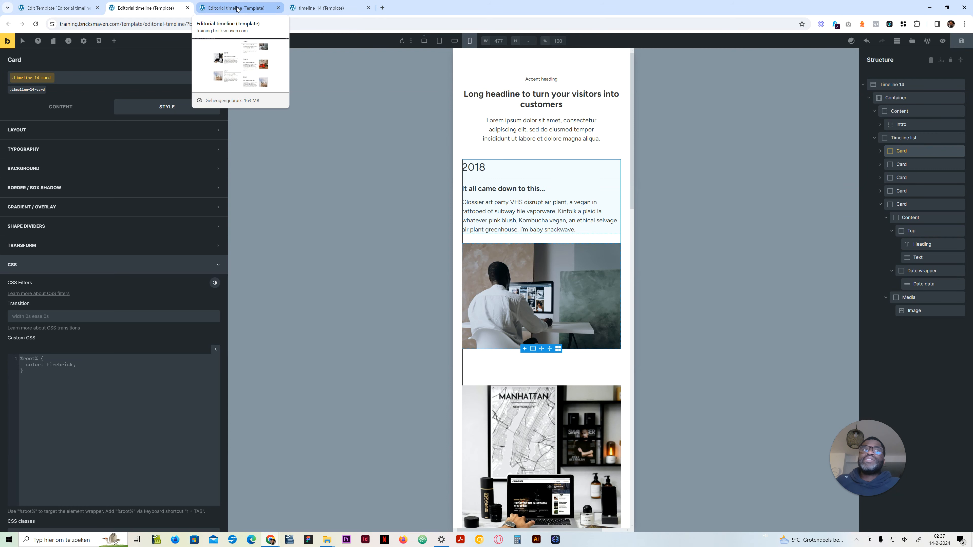
Step: Set the Timeline list's gap to calc(var(--grid-gap) * 2) for the mobile portrait breakpoint
click(424, 41)
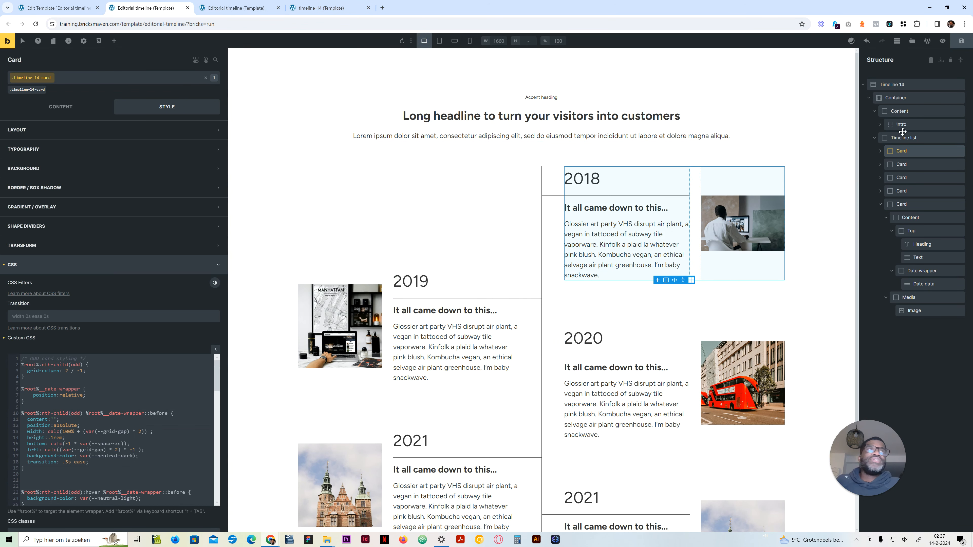
click(912, 143)
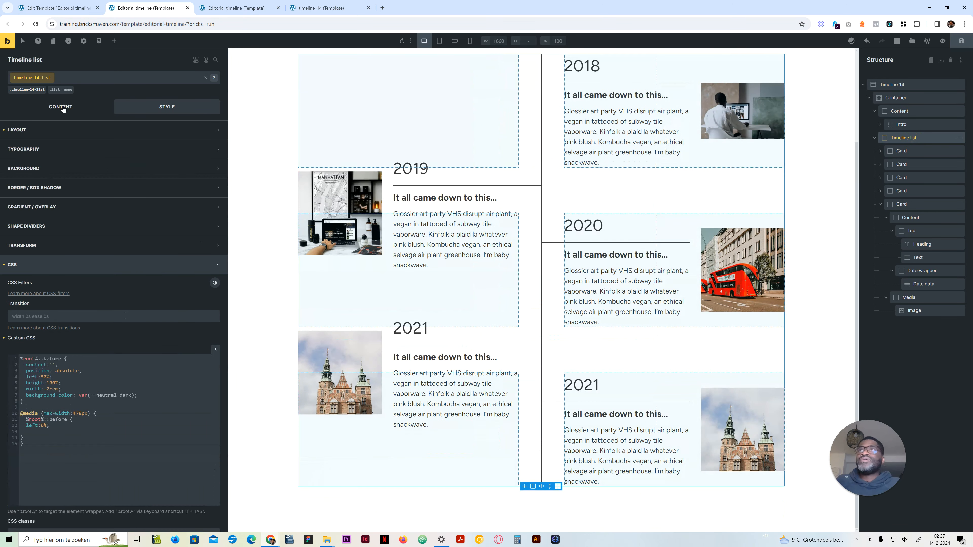
click(61, 107)
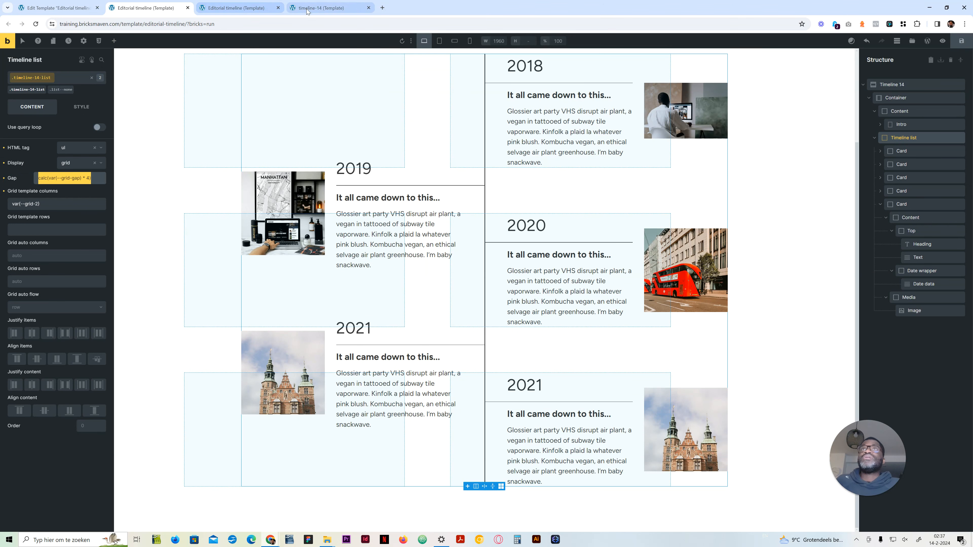
click(319, 7)
click(237, 7)
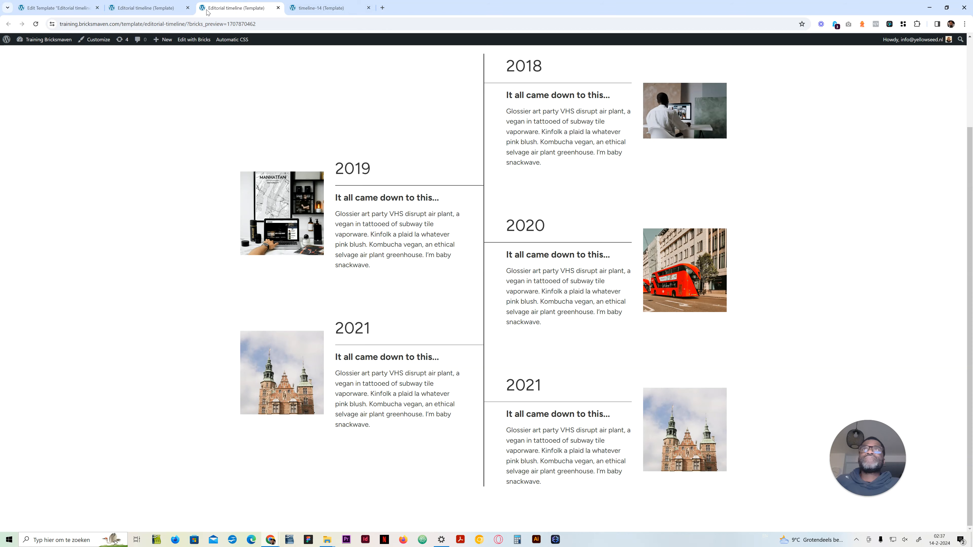
click(153, 7)
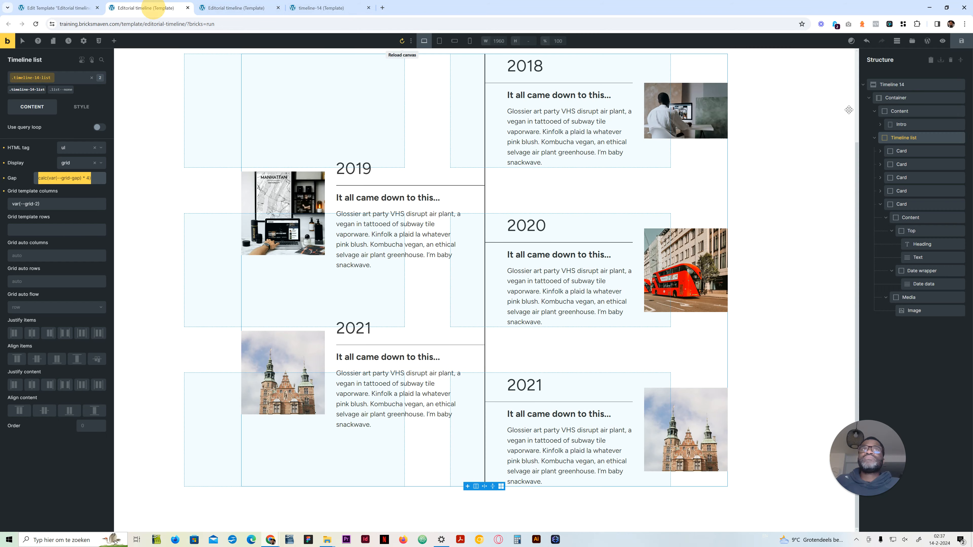
click(463, 44)
click(81, 178)
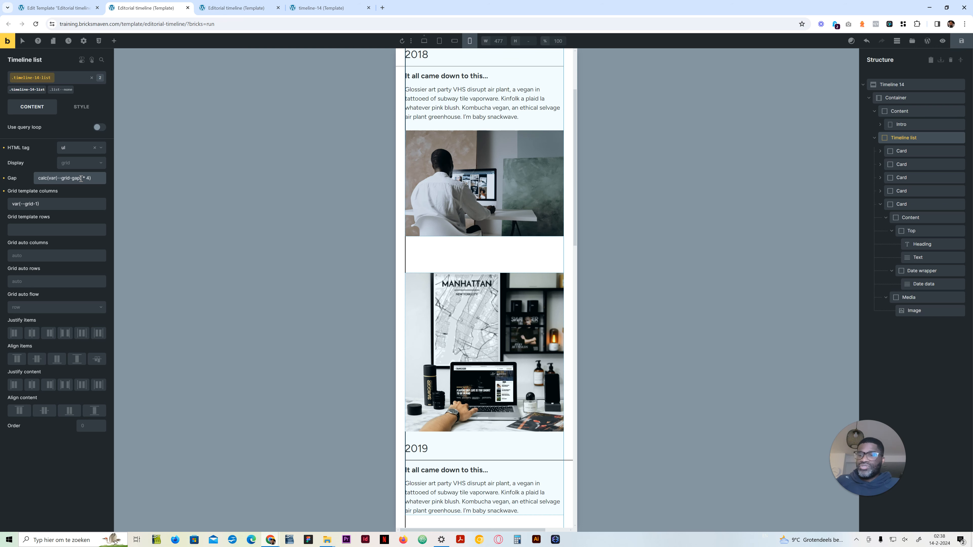
key(BackSpace)
key(BackSpace)
text(2))
scroll(431, 240, down, 3)
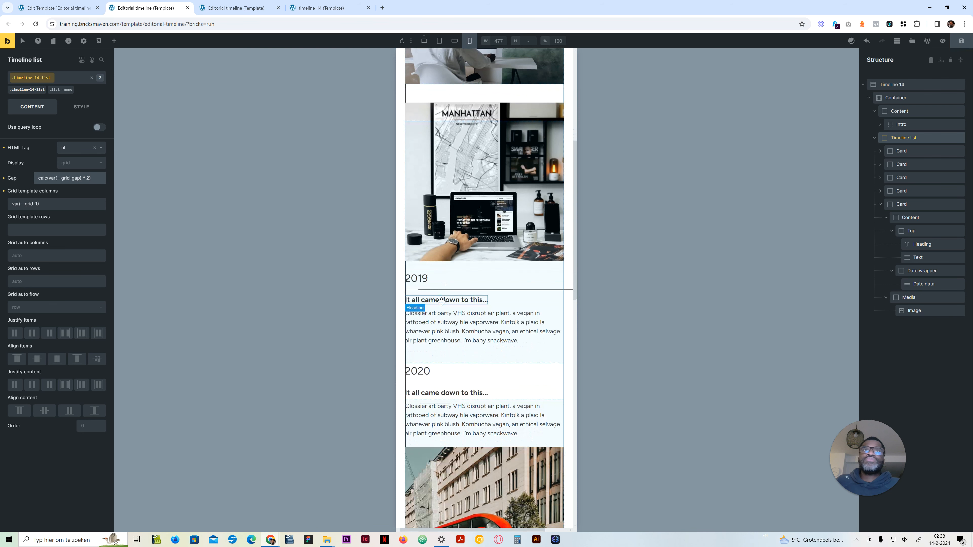
scroll(431, 240, up, 3)
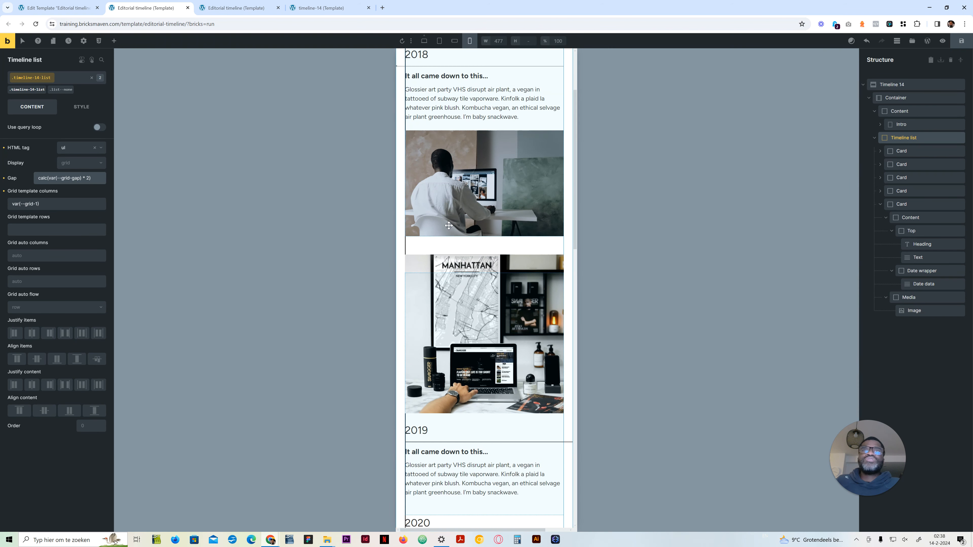
click(424, 42)
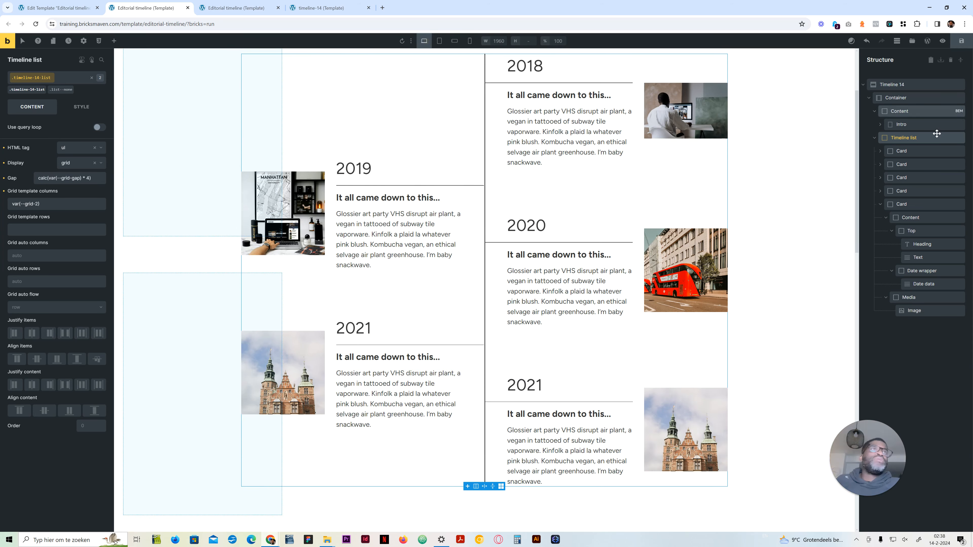
click(922, 153)
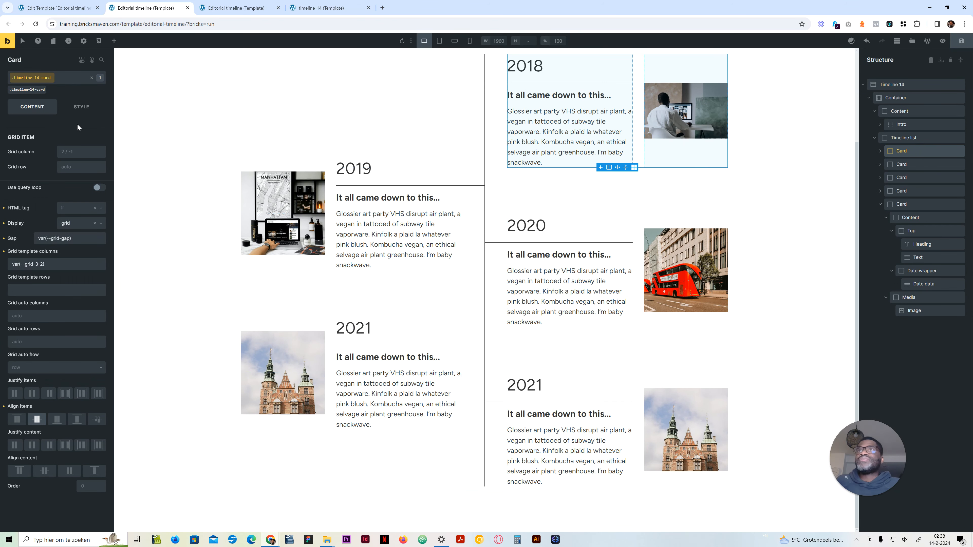
click(81, 107)
click(54, 380)
scroll(159, 454, down, 14)
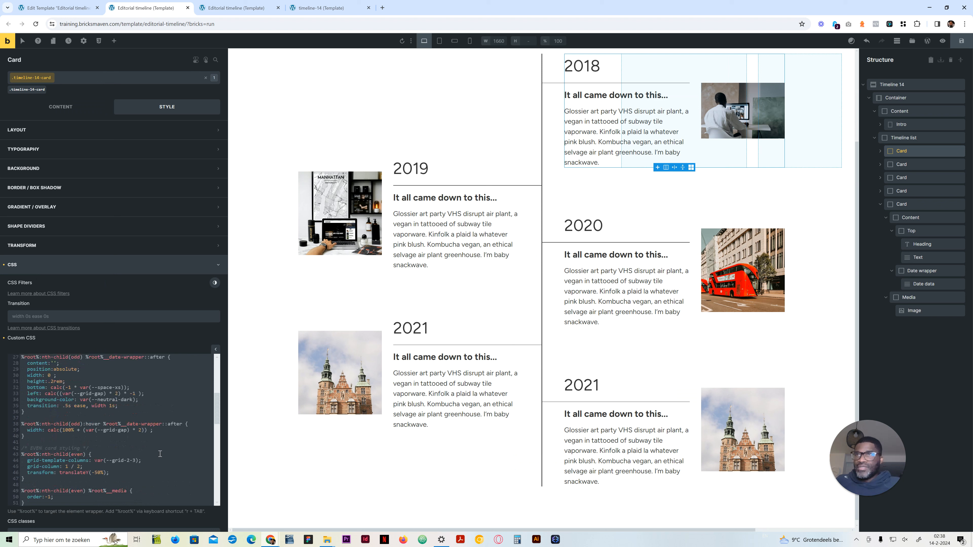
scroll(130, 455, up, 1)
scroll(123, 457, down, 2)
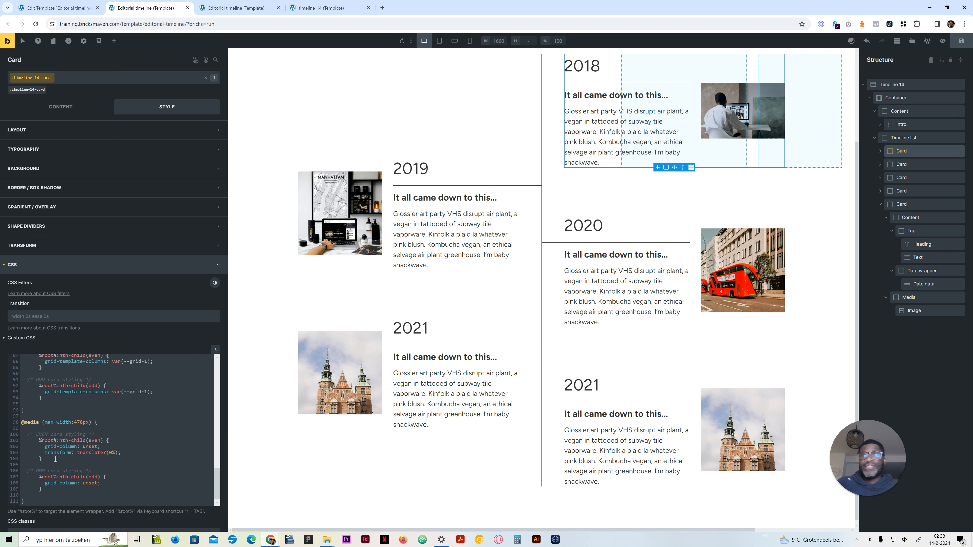
click(28, 430)
key(Return)
key(Return)
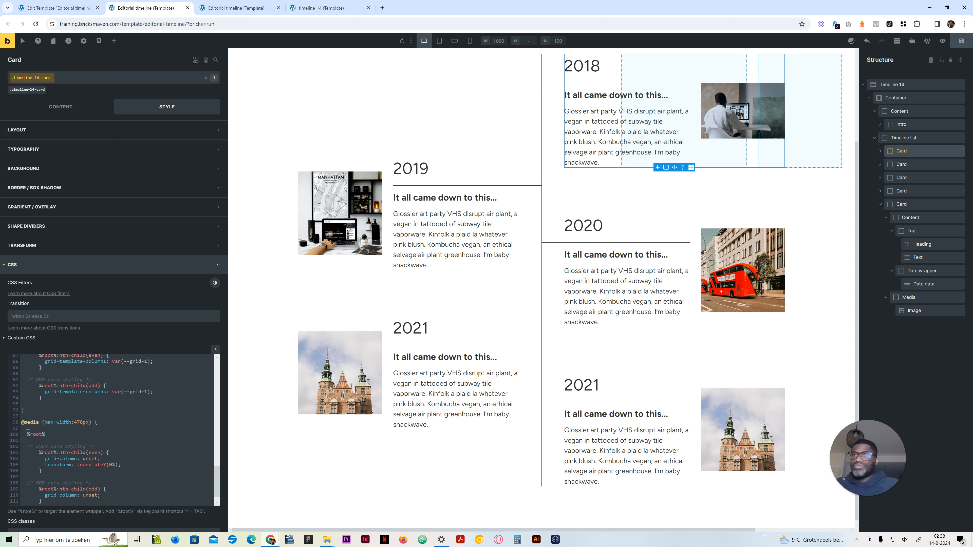
key(Return)
key(Return)
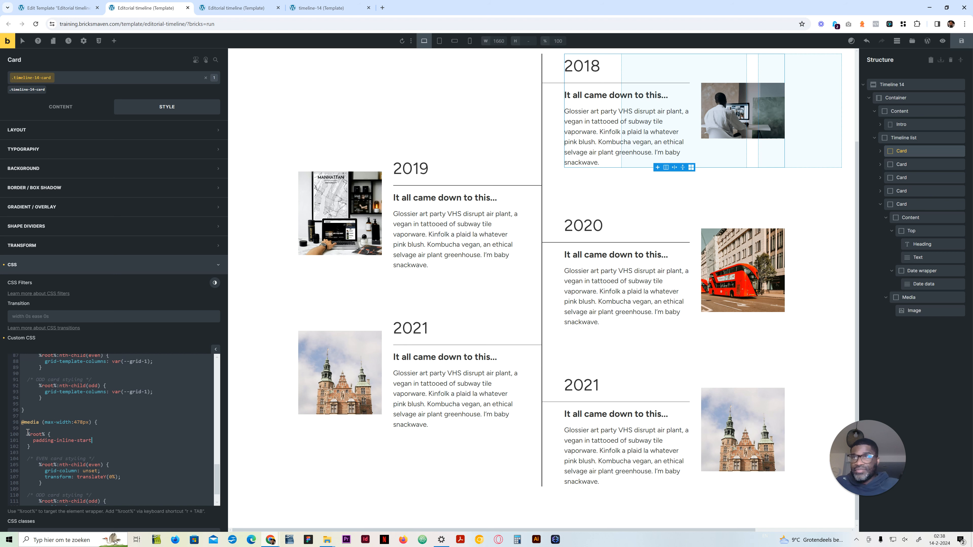
text(calc(var(--grid-gap) * 4))
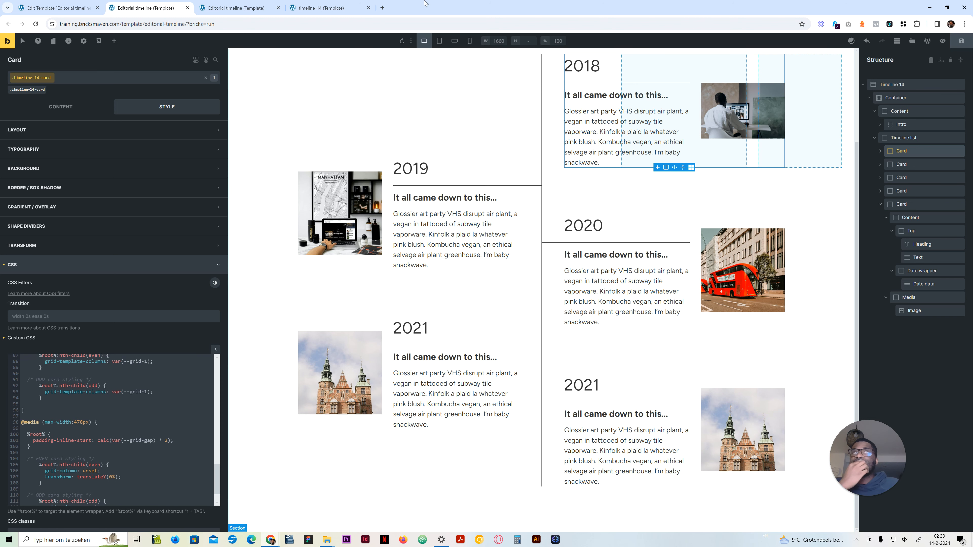
Step: Review the card indentation and the date lines of odd and even cards along the timeline in mobile portrait
click(469, 41)
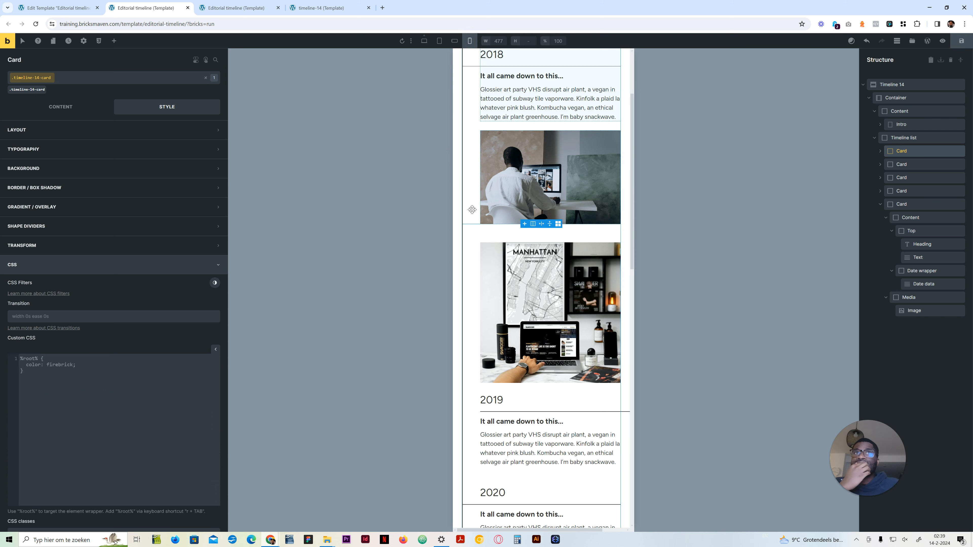
scroll(479, 216, up, 3)
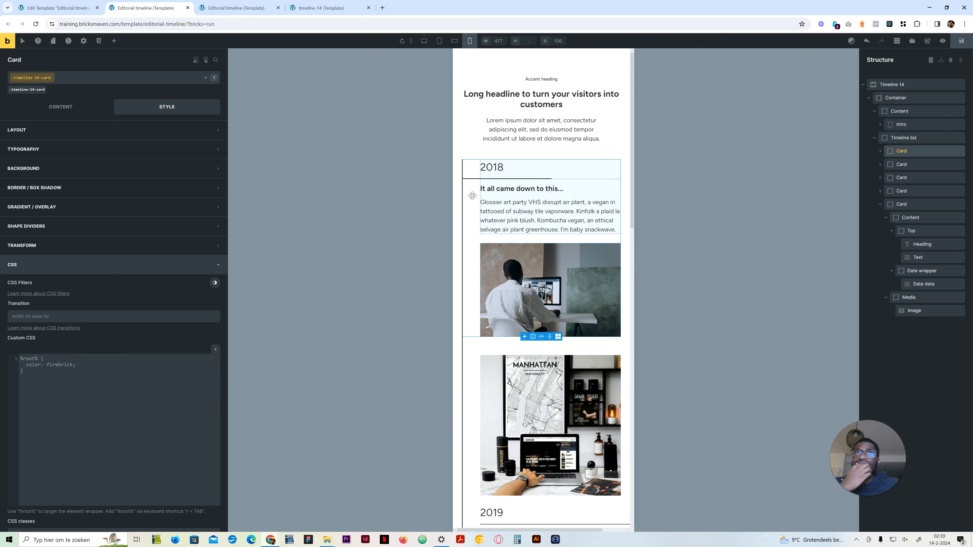
scroll(483, 198, down, 4)
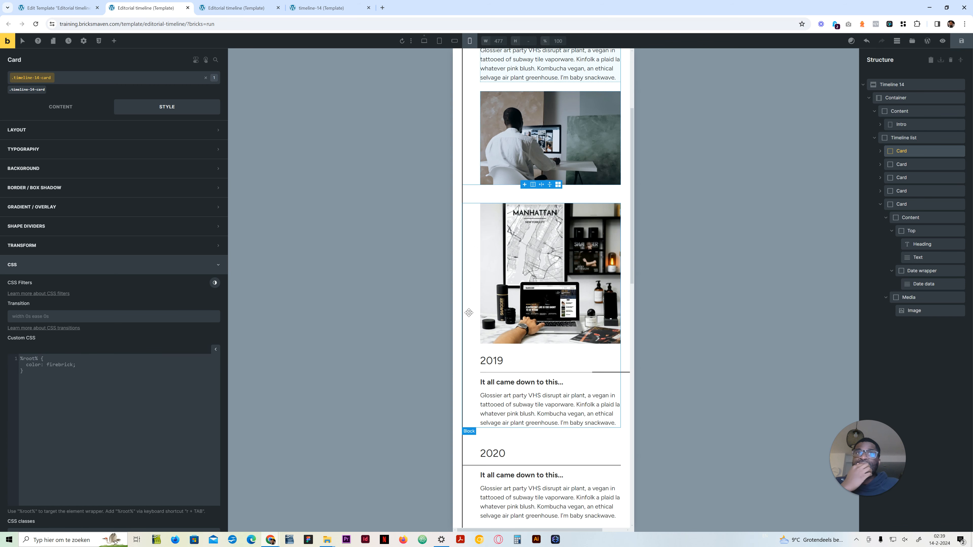
scroll(511, 376, down, 4)
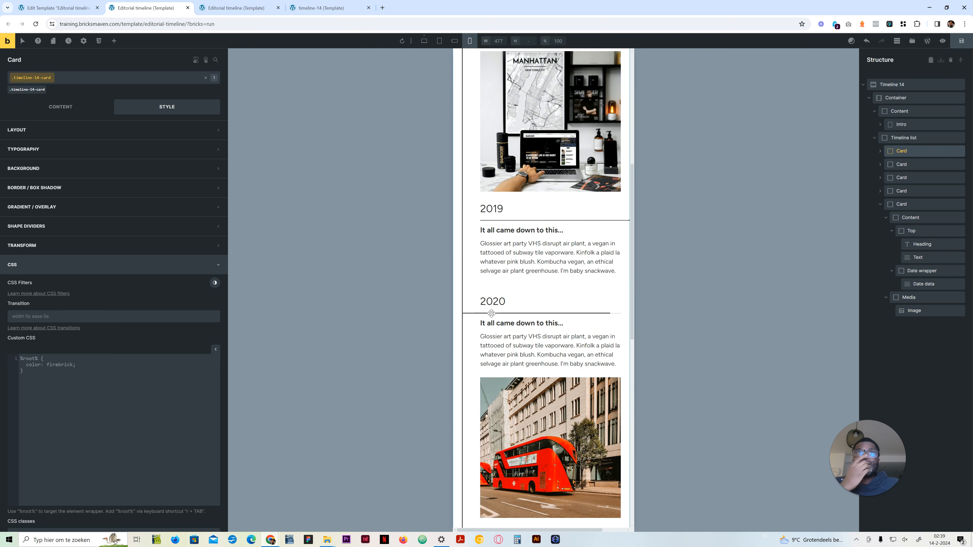
scroll(494, 311, up, 6)
scroll(492, 307, down, 5)
scroll(493, 307, down, 8)
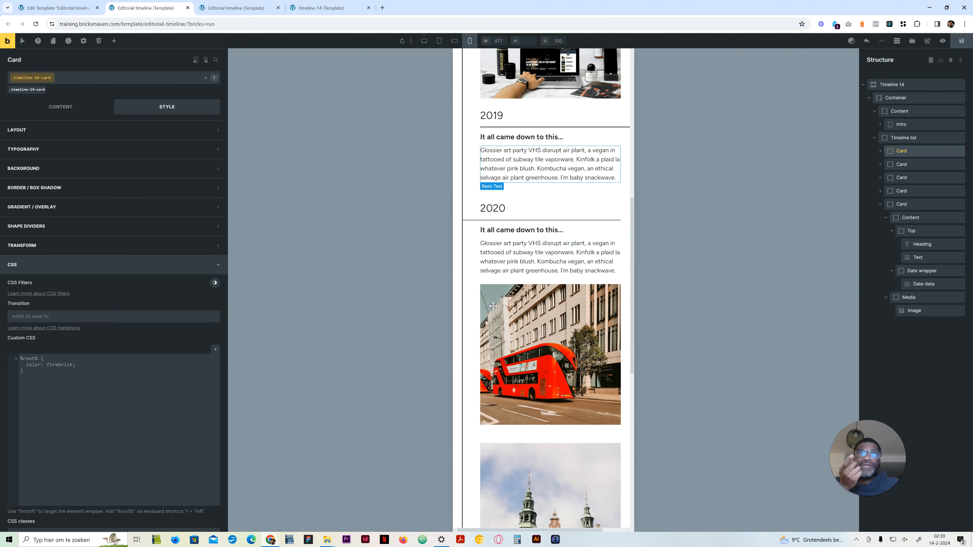
scroll(493, 307, down, 3)
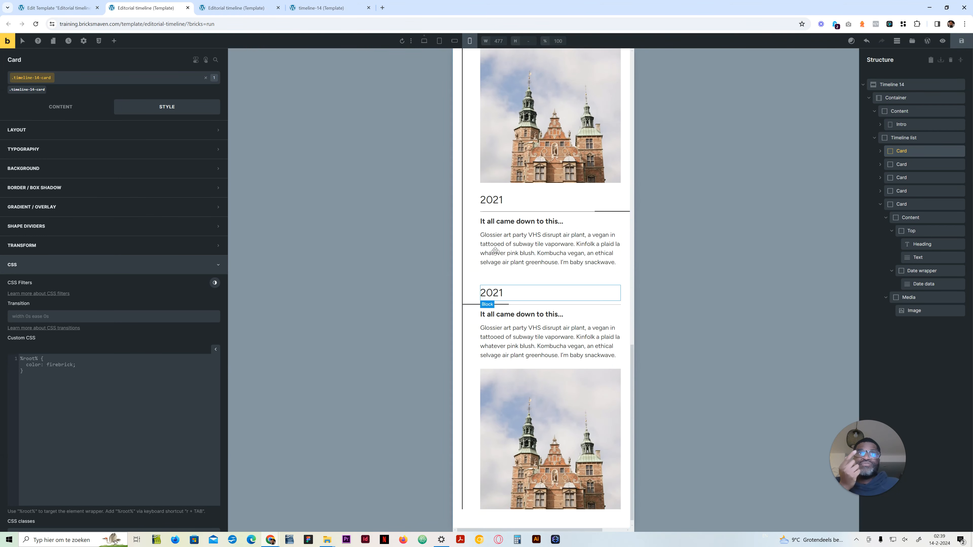
scroll(493, 307, up, 4)
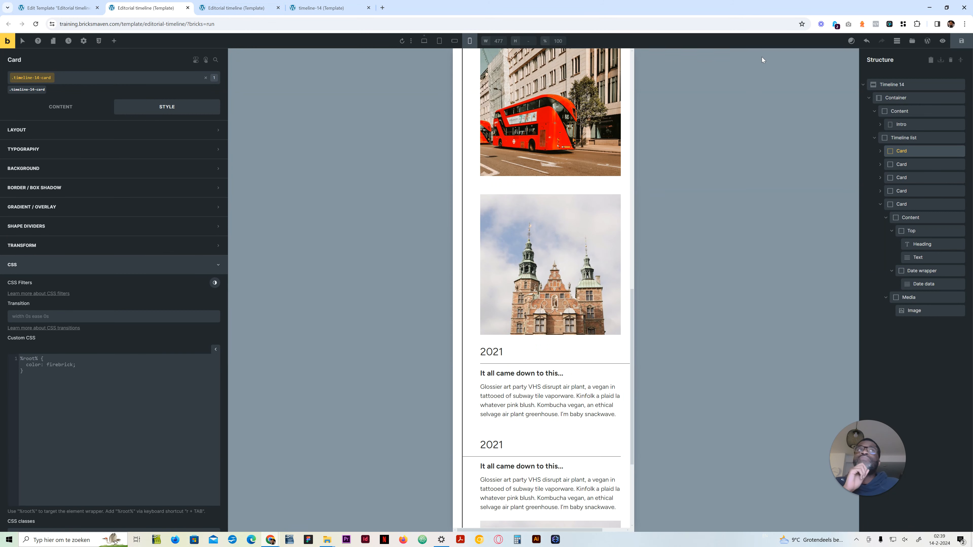
click(425, 41)
scroll(57, 458, up, 2)
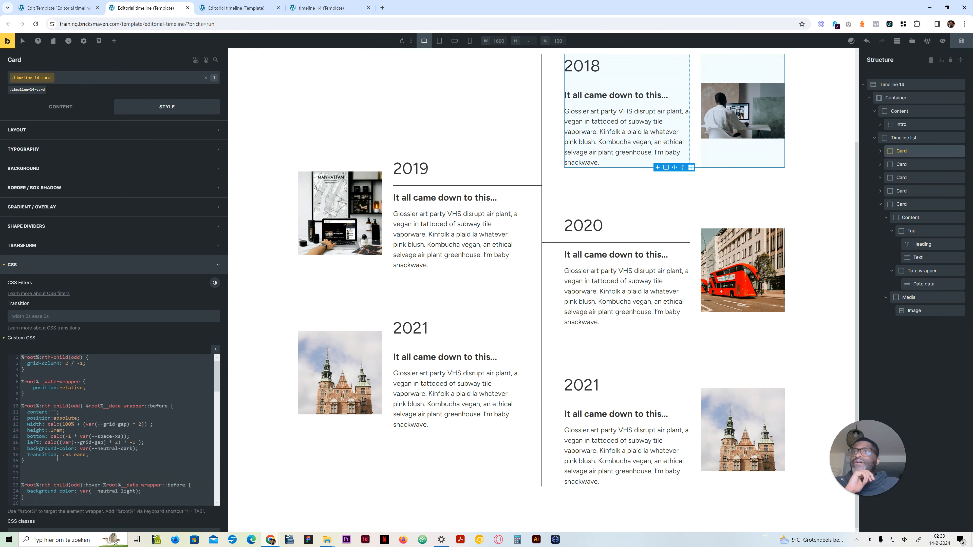
scroll(57, 458, down, 4)
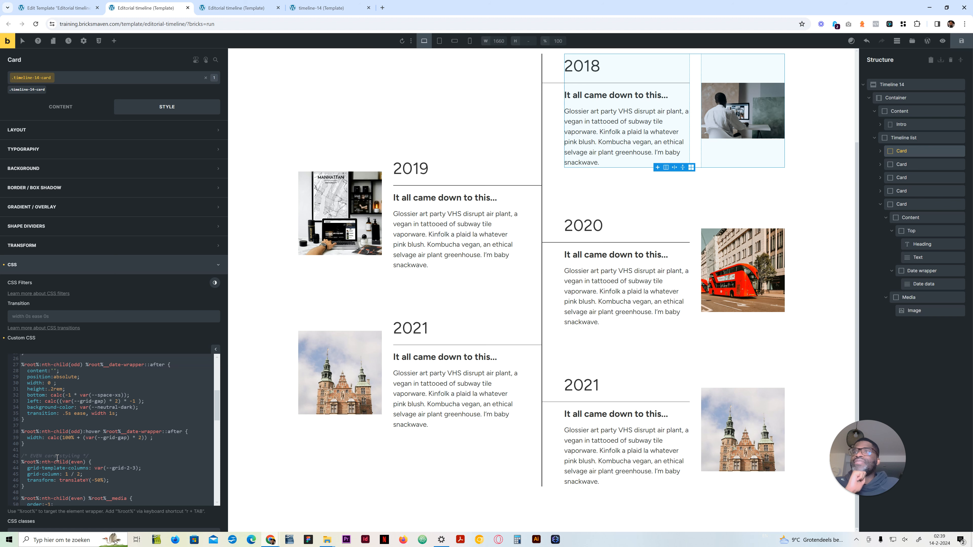
scroll(57, 458, down, 3)
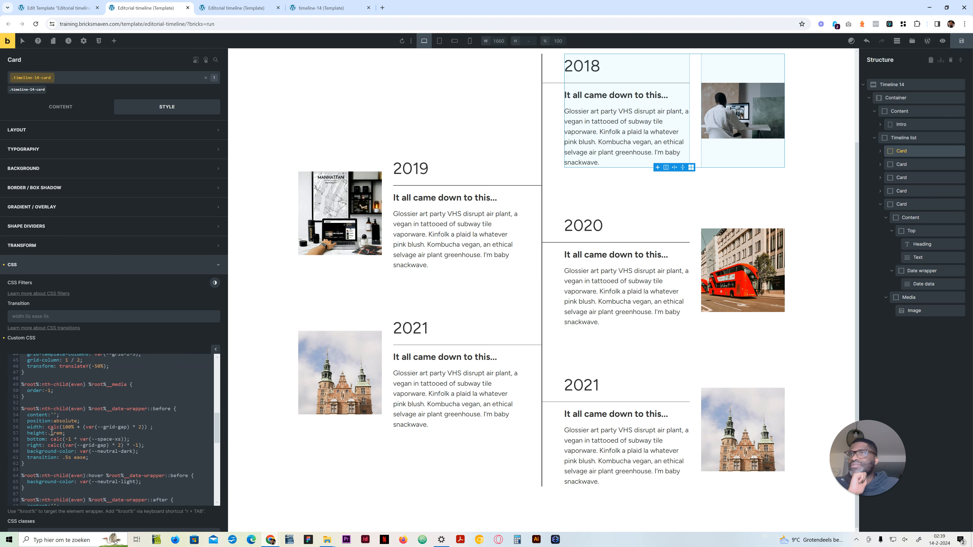
drag(145, 445, 28, 446)
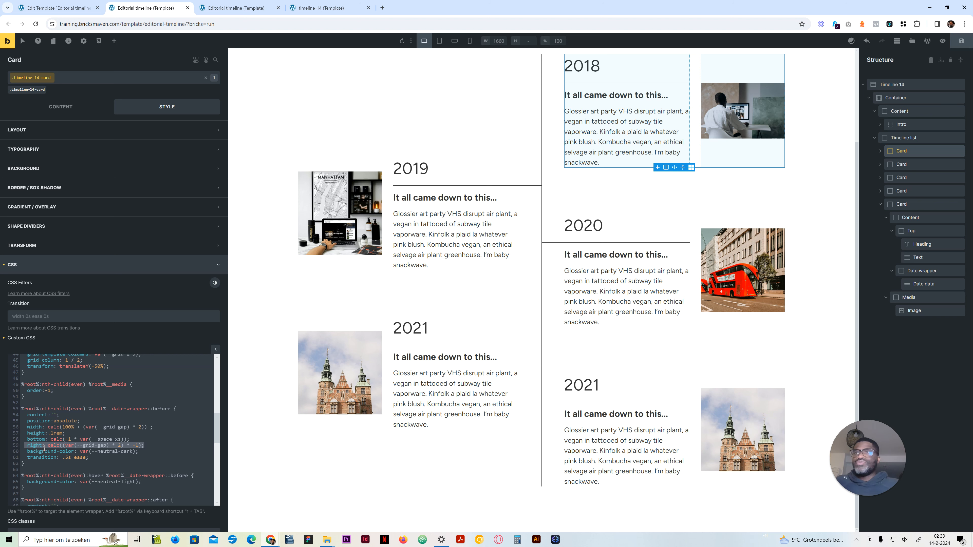
scroll(55, 461, down, 8)
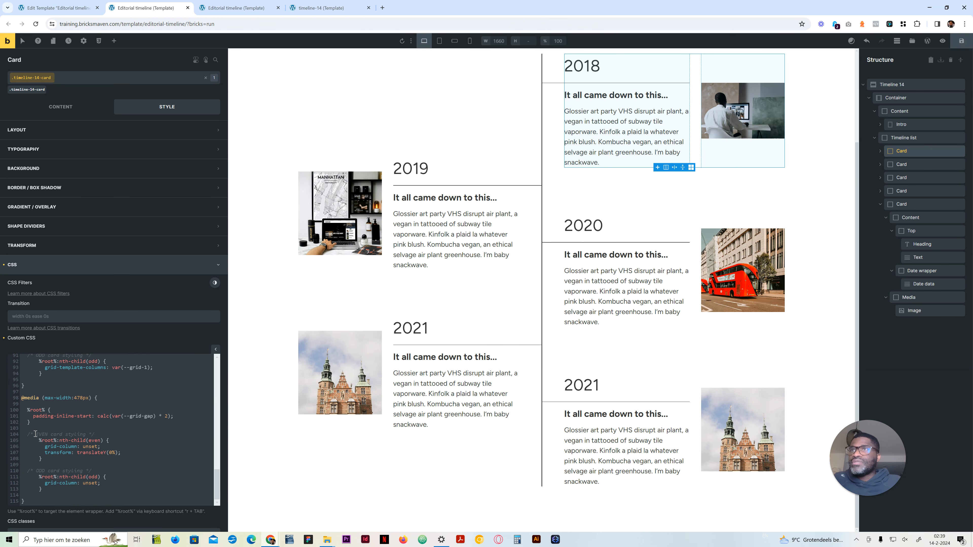
scroll(124, 453, up, 8)
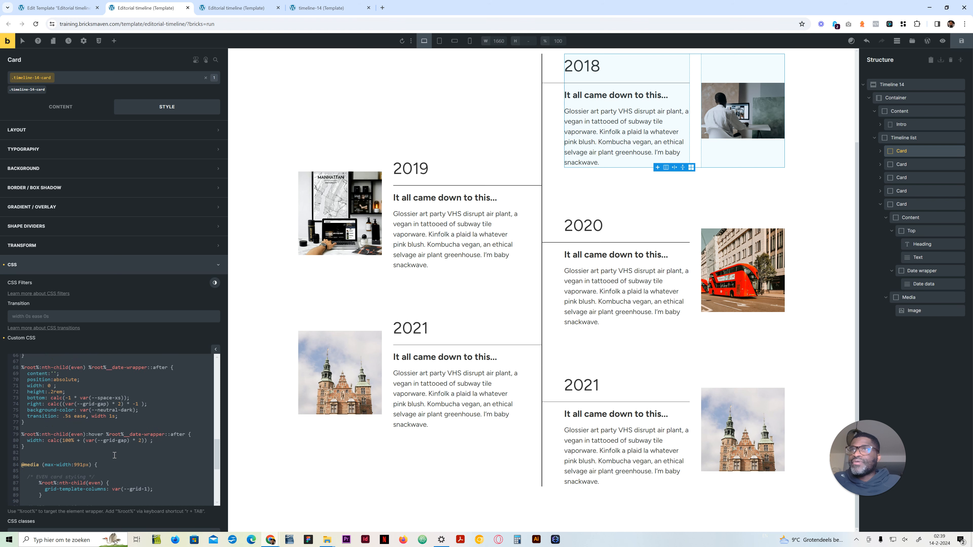
drag(38, 482, 22, 428)
key(ctrl+c)
scroll(69, 437, down, 4)
scroll(109, 430, up, 4)
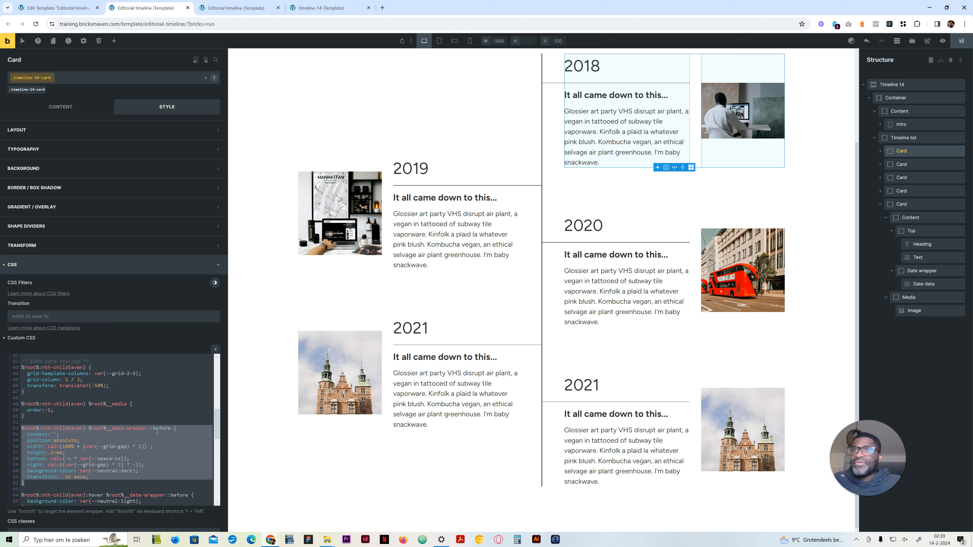
scroll(126, 441, down, 8)
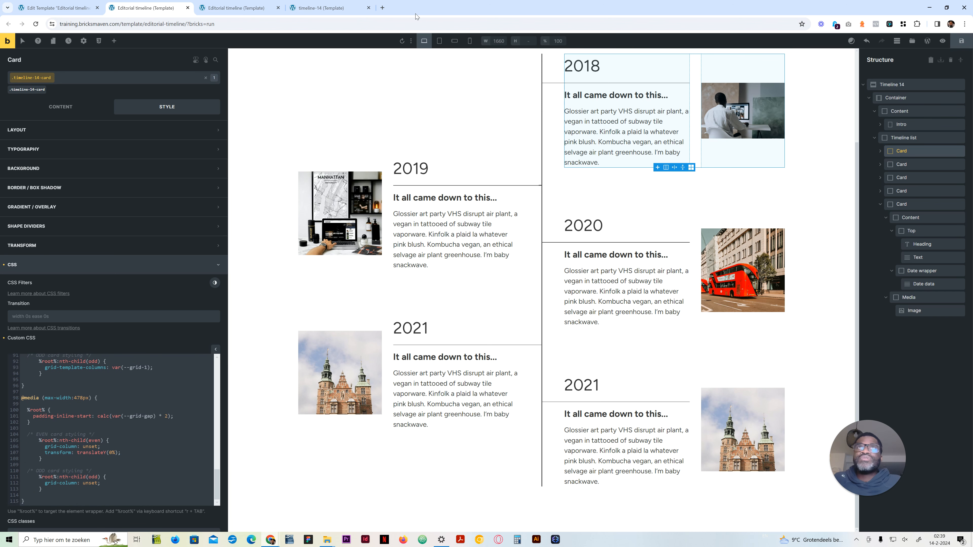
Step: Paste the even-card date-wrapper ::before rule below the even-card rule in the 478px media block and indent it
click(469, 41)
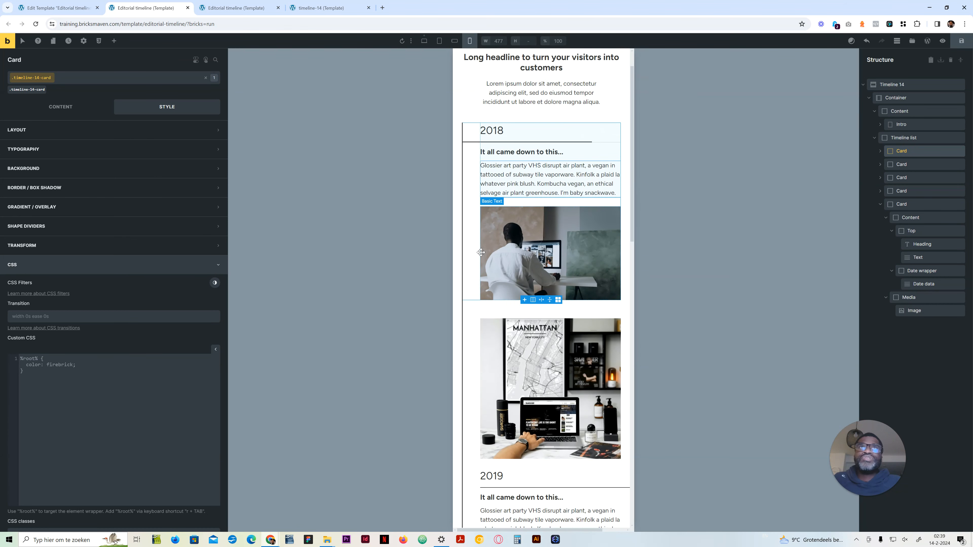
scroll(483, 179, down, 3)
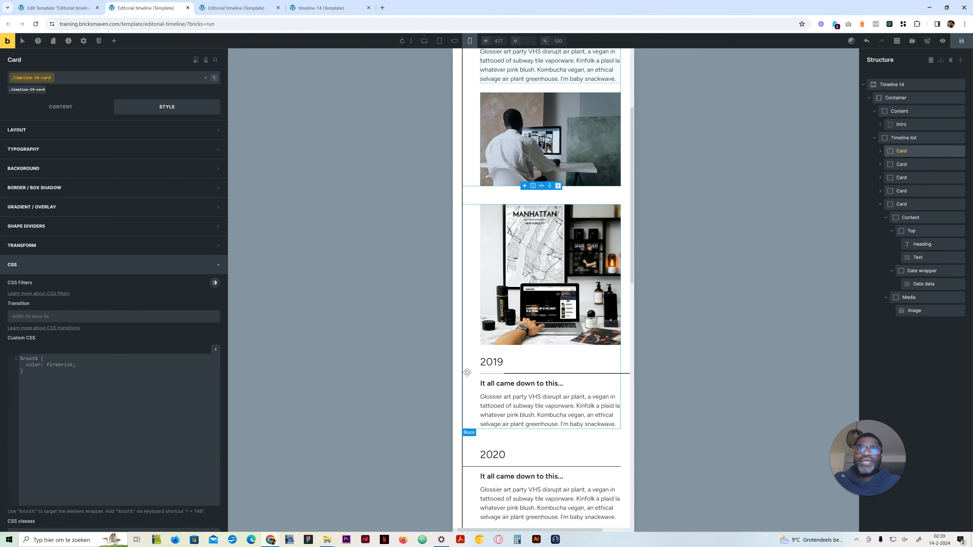
click(424, 41)
scroll(87, 370, down, 15)
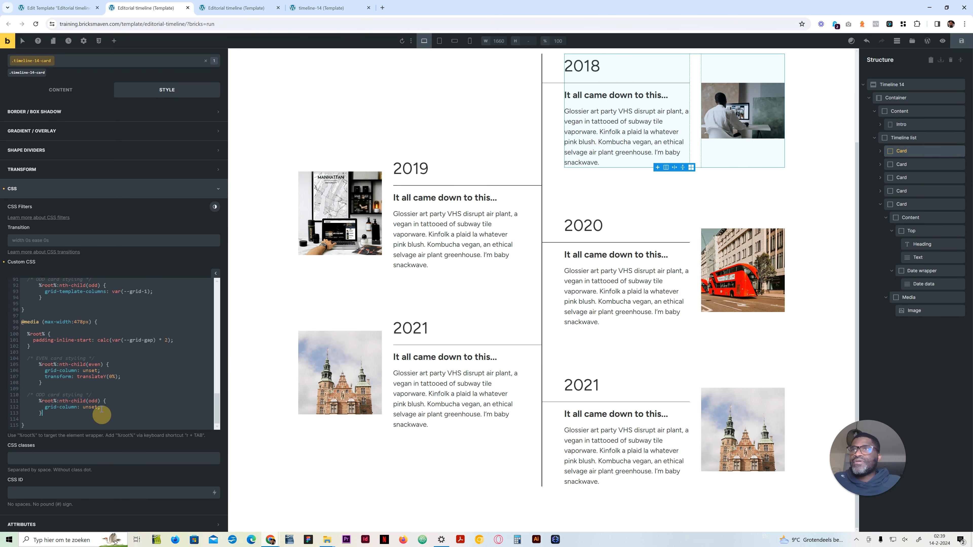
click(88, 382)
key(Return)
key(Return)
key(ctrl+v)
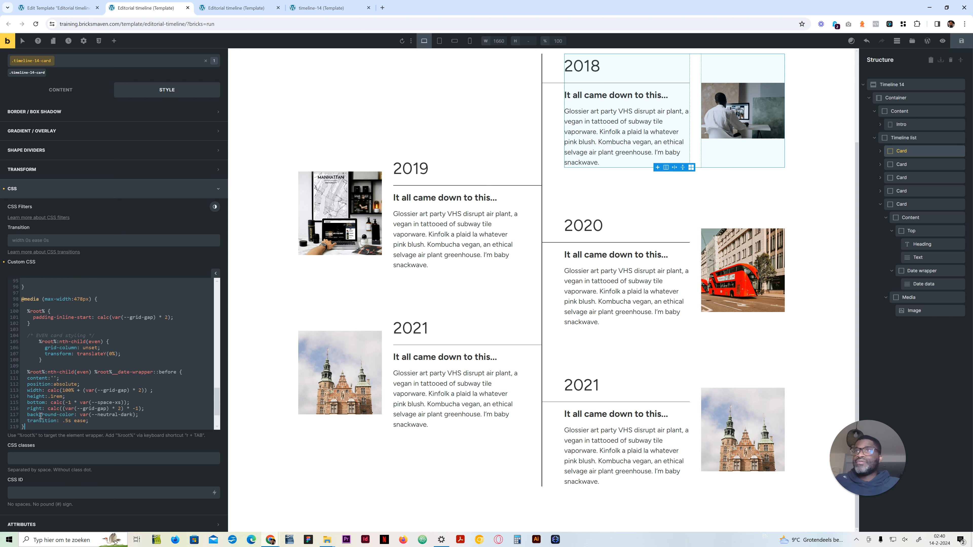
shift+click(17, 370)
key(Tab)
key(Tab)
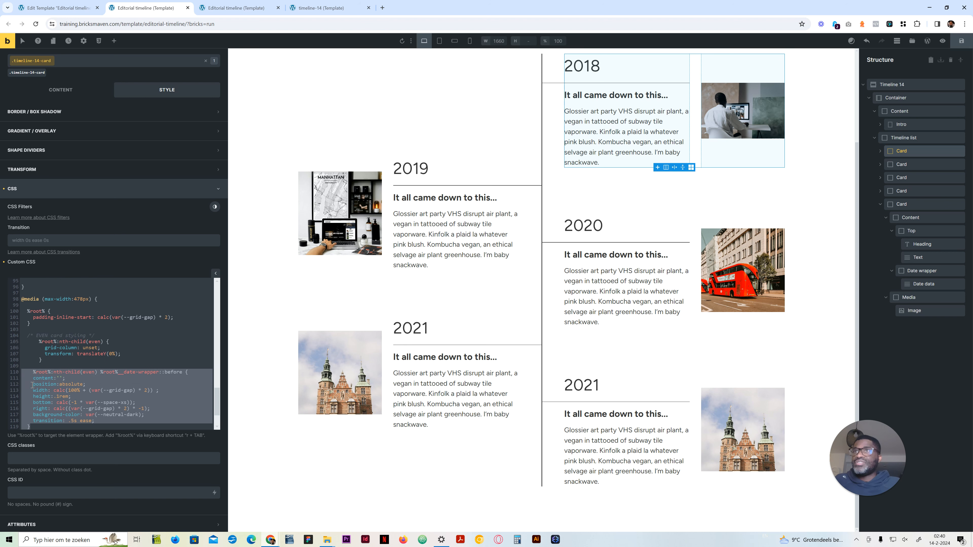
Step: Strip the pasted even-card ::before rule in the 478px block to its offset, change right to left, and check it in mobile portrait
click(78, 380)
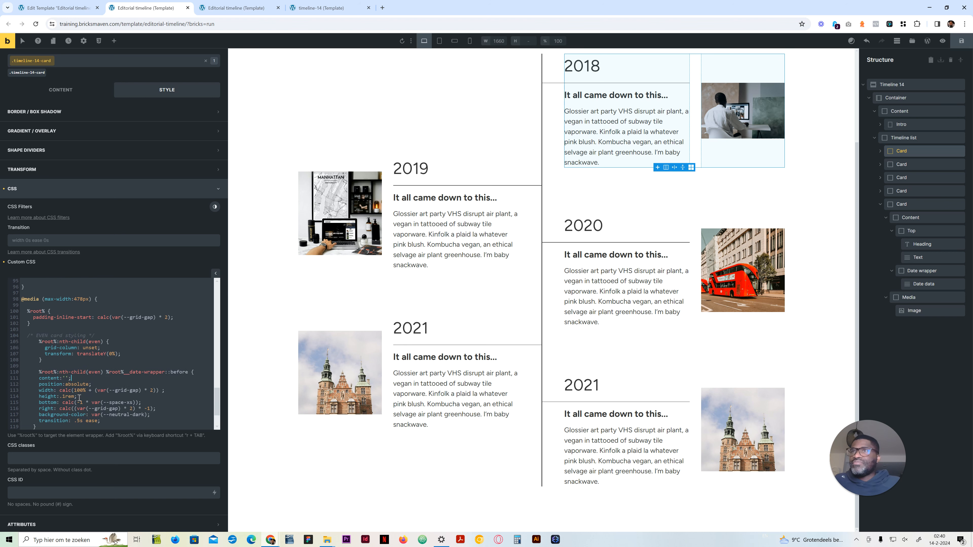
drag(165, 404, 1, 380)
key(BackSpace)
drag(101, 397, 2, 393)
key(BackSpace)
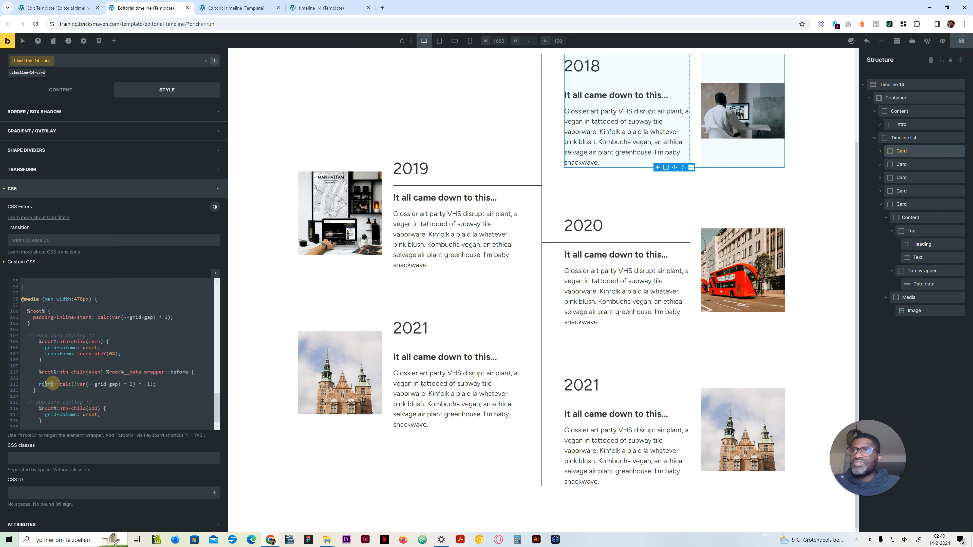
double_click(45, 384)
text(left)
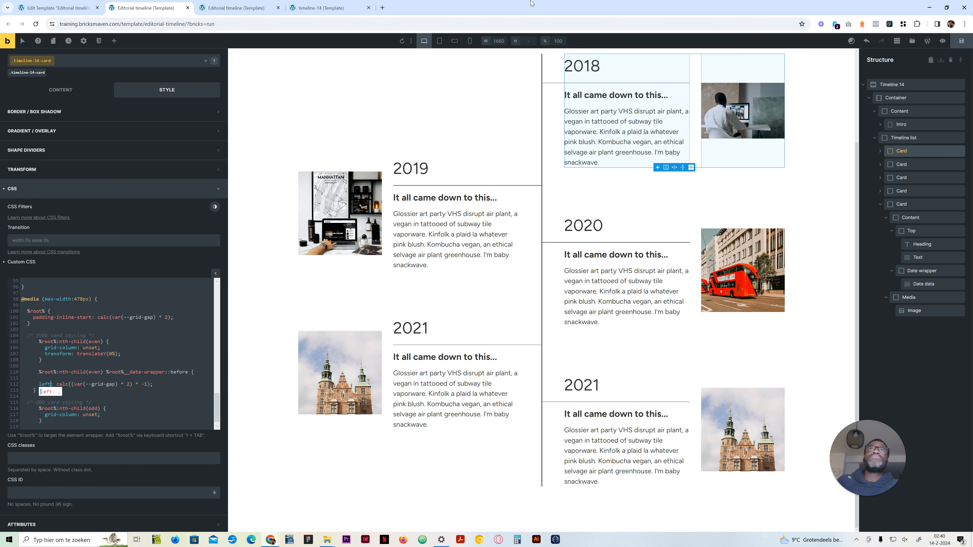
click(469, 41)
scroll(478, 346, down, 2)
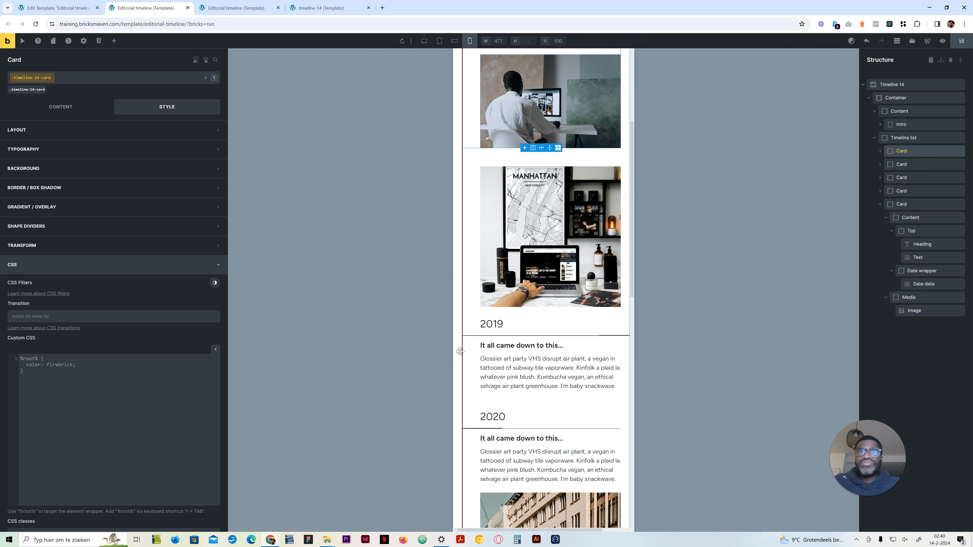
Step: Remove the blank line from the even-card date-wrapper ::before rule in the desktop CSS's 478px block and indent its left declaration
click(424, 41)
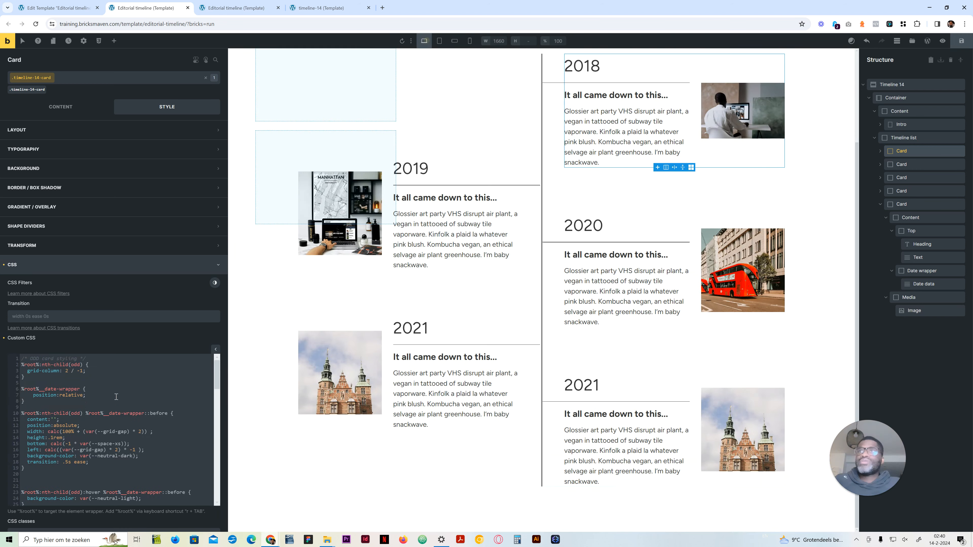
scroll(89, 452, down, 2)
scroll(88, 452, down, 5)
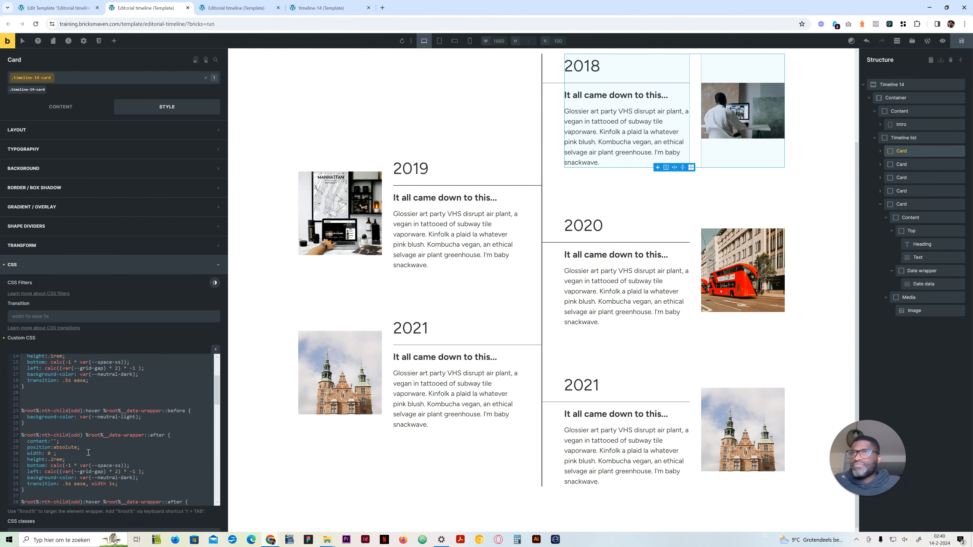
scroll(89, 452, down, 4)
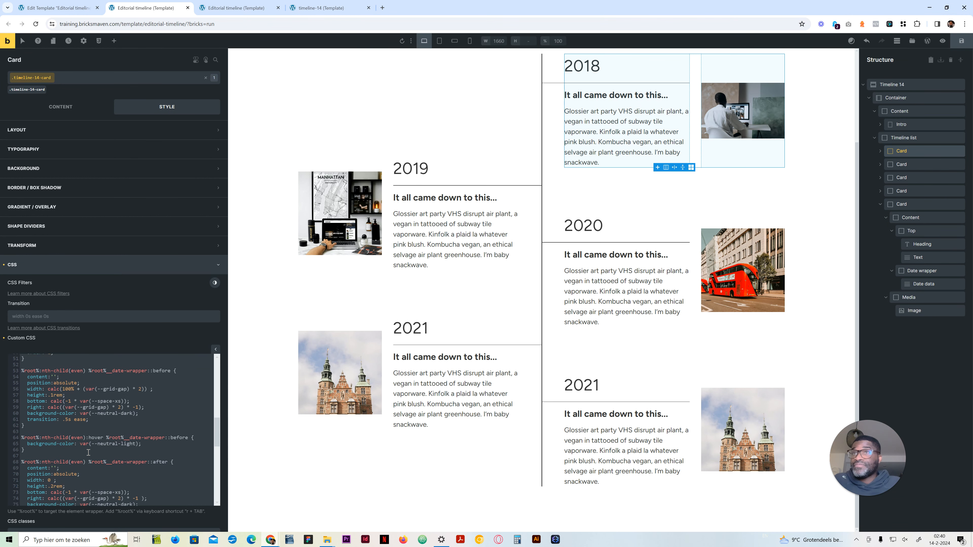
drag(24, 441, 17, 386)
scroll(82, 447, down, 6)
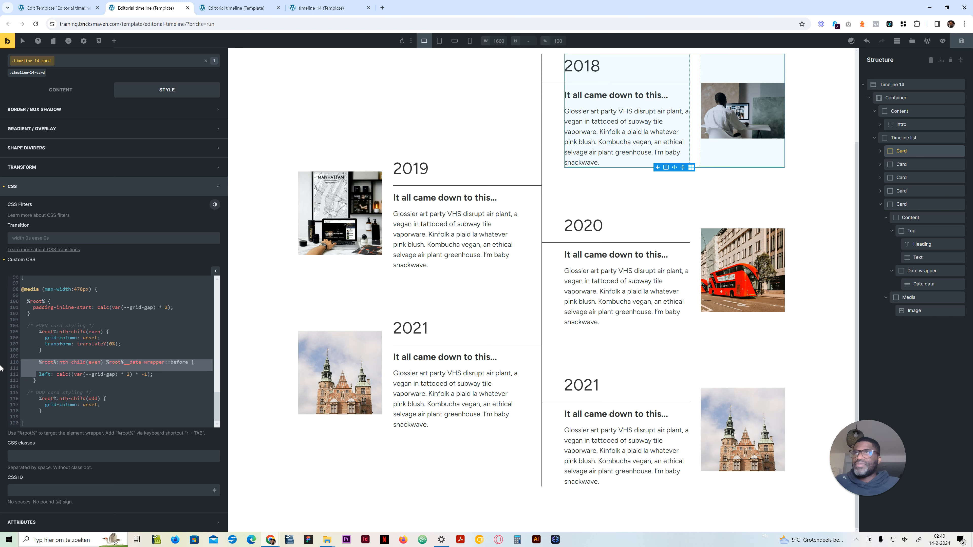
click(44, 354)
drag(36, 376, 19, 369)
key(BackSpace)
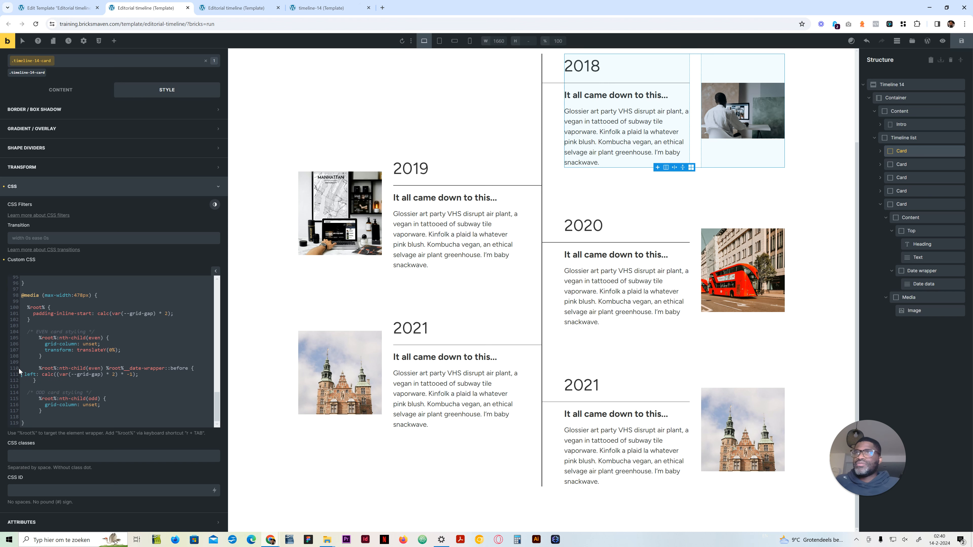
key(Tab)
key(Tab)
key(Tab)
key(Tab)
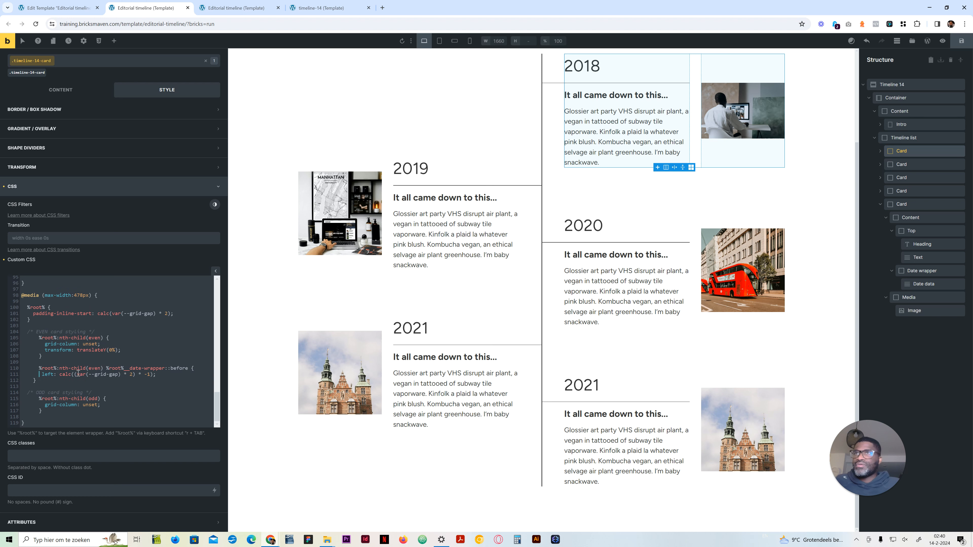
Step: Extend that rule with a second, indented selector, %root%:nth-child(even) %root%__date-wrapper::after, separated by a comma
drag(188, 368, 40, 368)
key(ctrl+c)
key(Right)
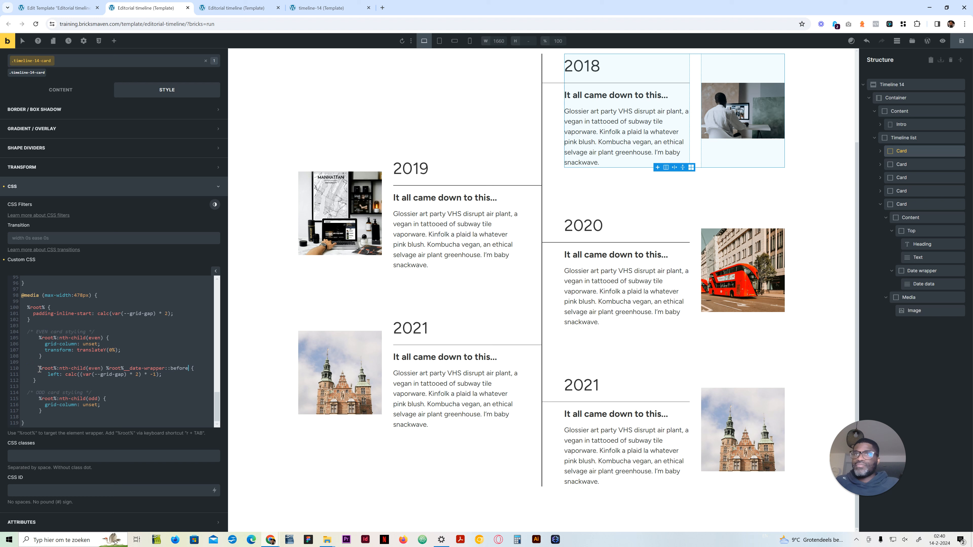
key(Return)
key(ctrl+v)
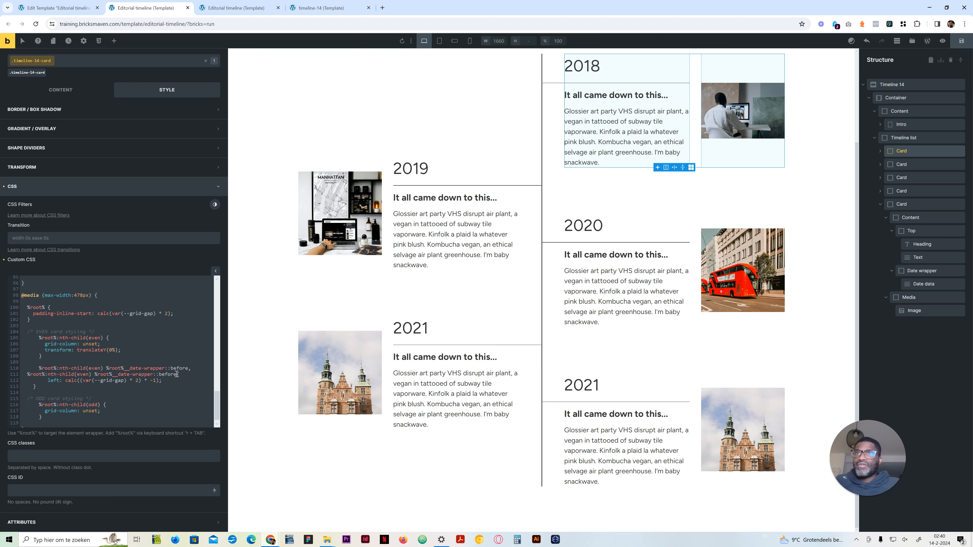
double_click(160, 374)
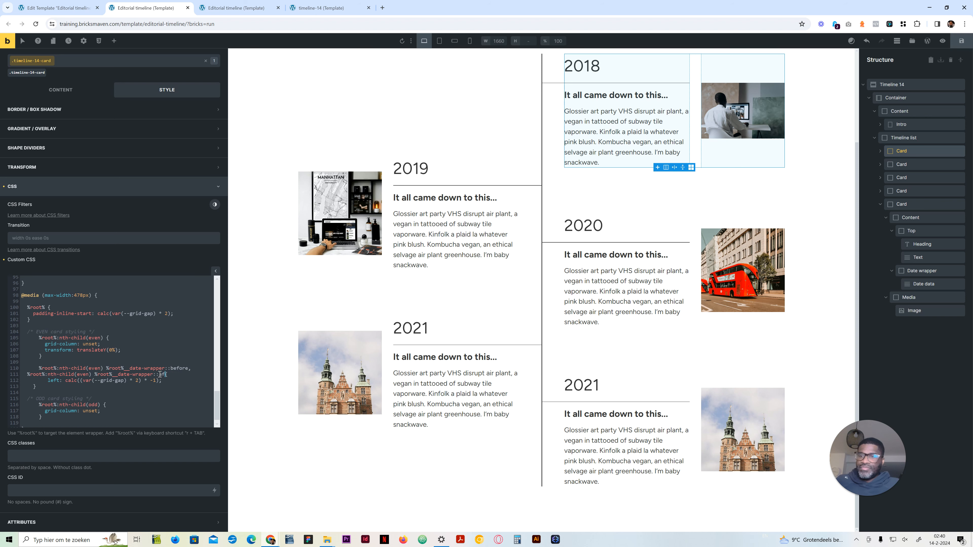
text(after)
click(28, 375)
key(Tab)
key(Tab)
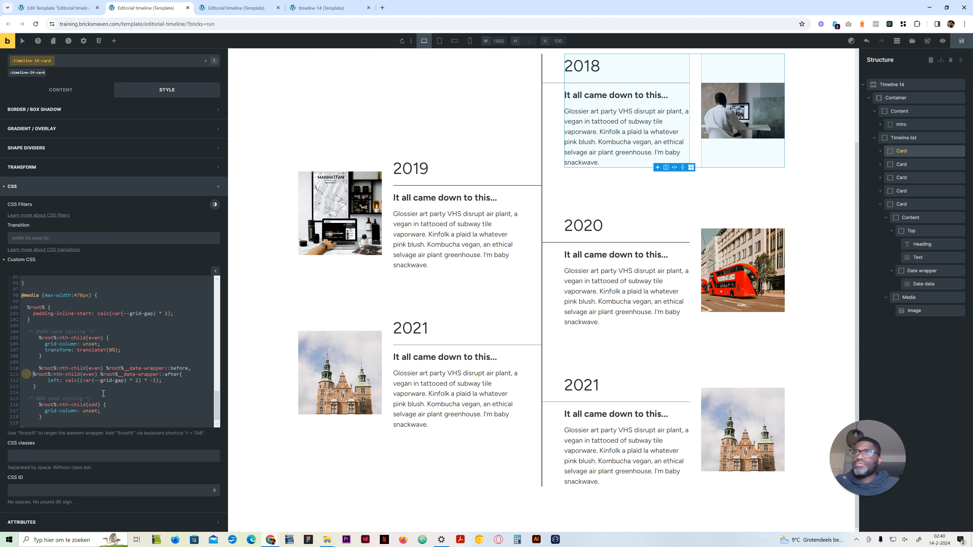
Step: Review the date lines and image order of the odd and even cards along the timeline in mobile portrait
click(470, 41)
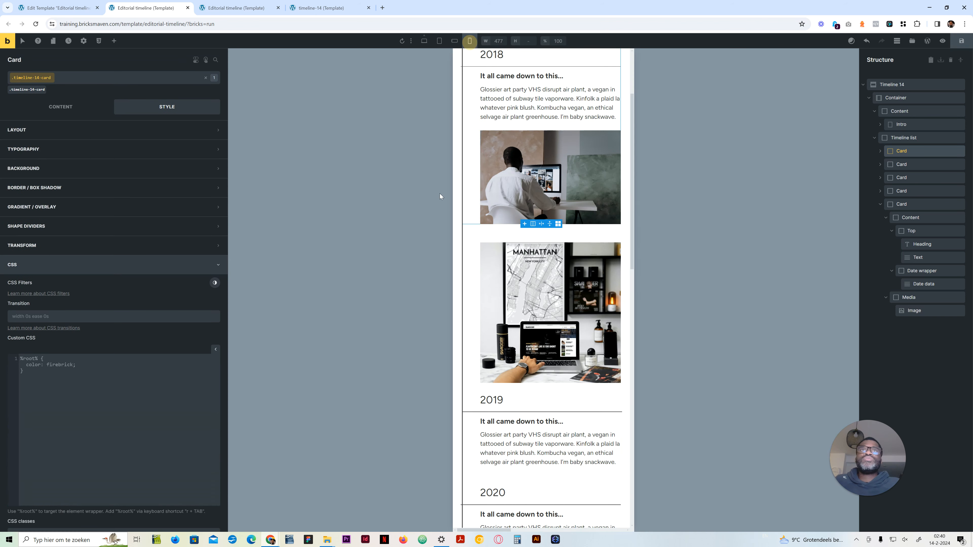
scroll(538, 413, down, 3)
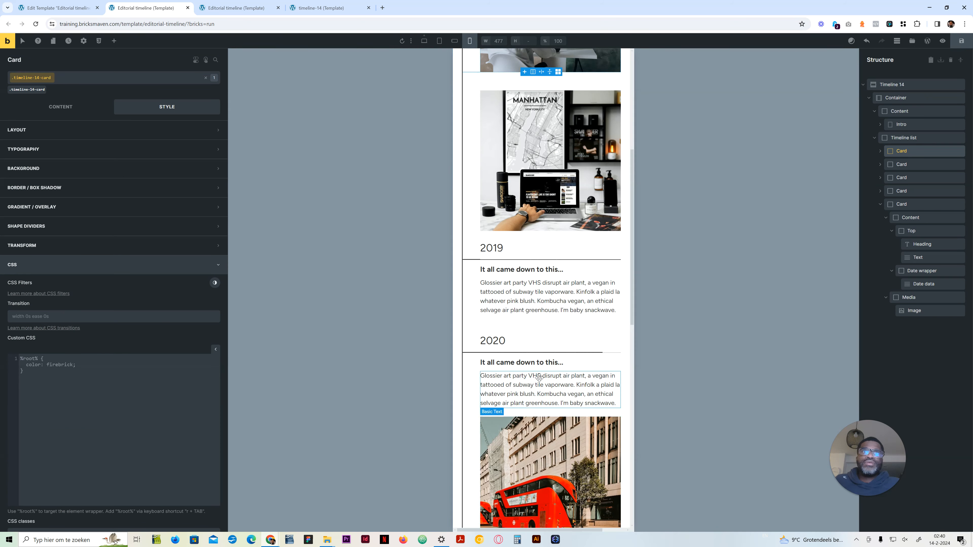
scroll(538, 414, down, 10)
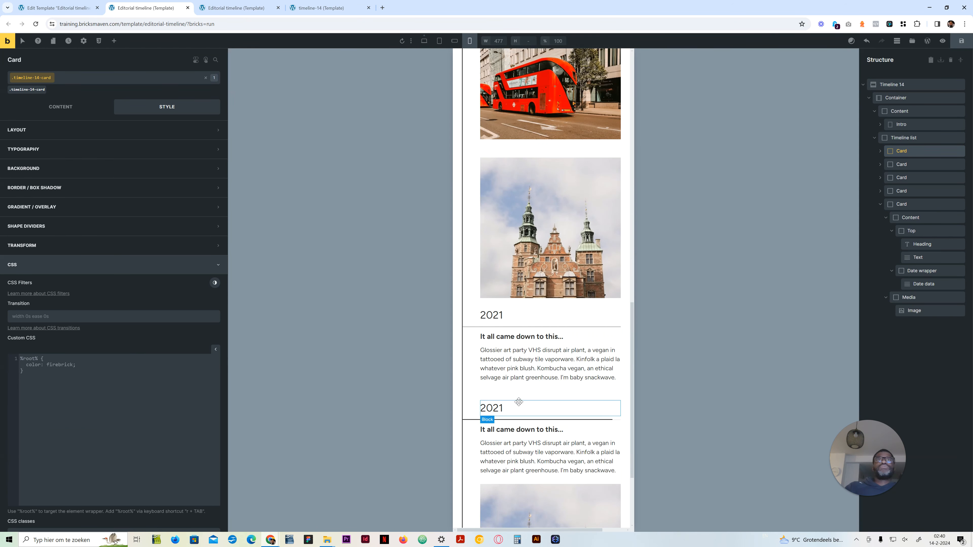
scroll(518, 401, down, 3)
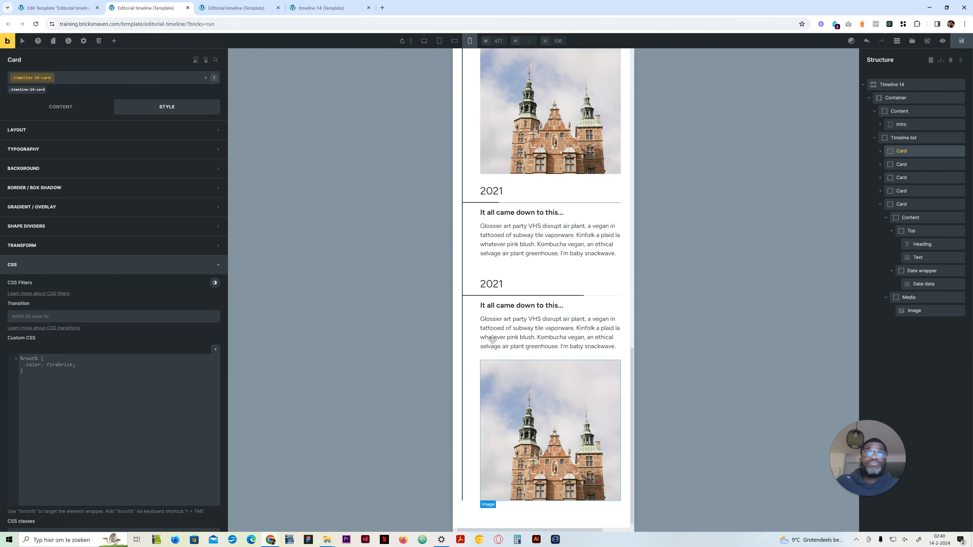
scroll(515, 368, down, 5)
scroll(516, 360, up, 3)
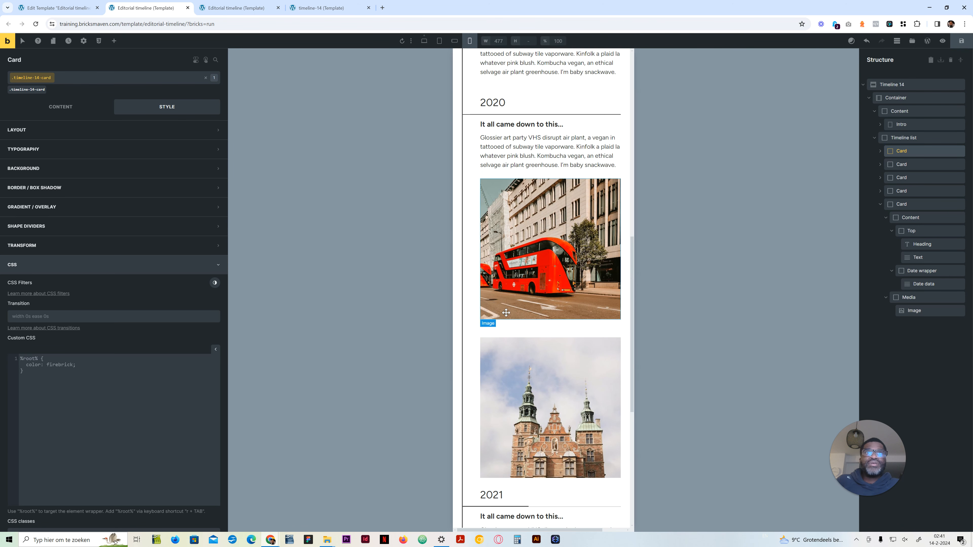
scroll(529, 356, up, 9)
scroll(516, 362, up, 3)
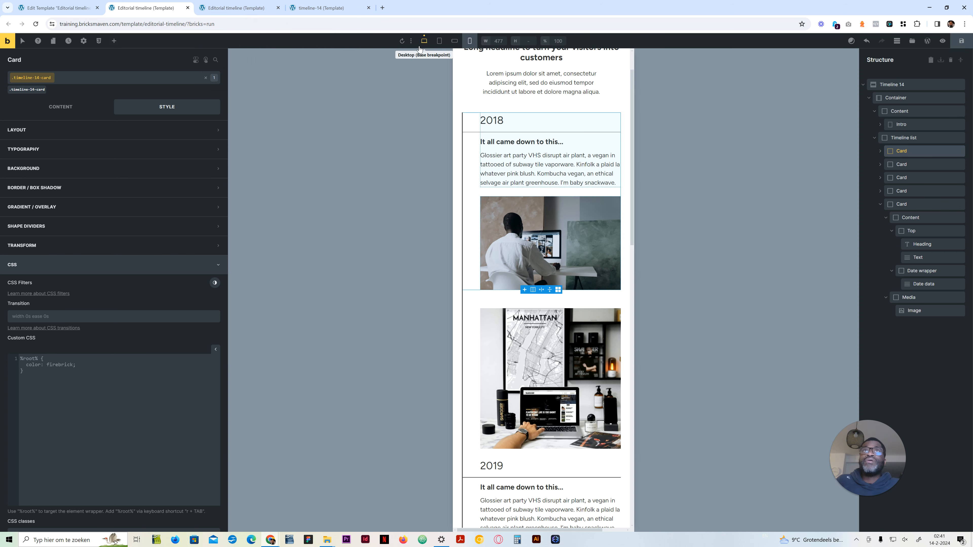
click(424, 41)
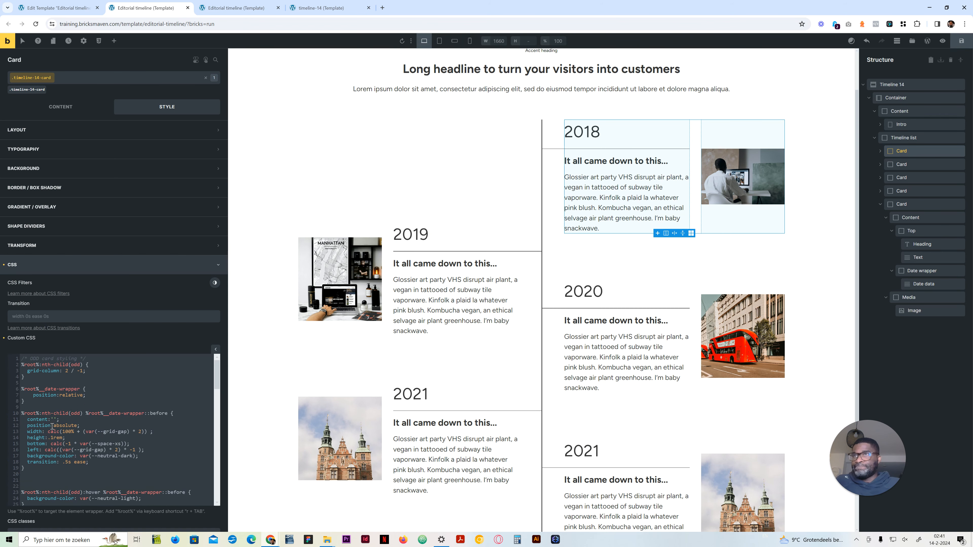
scroll(52, 426, down, 3)
scroll(74, 465, down, 3)
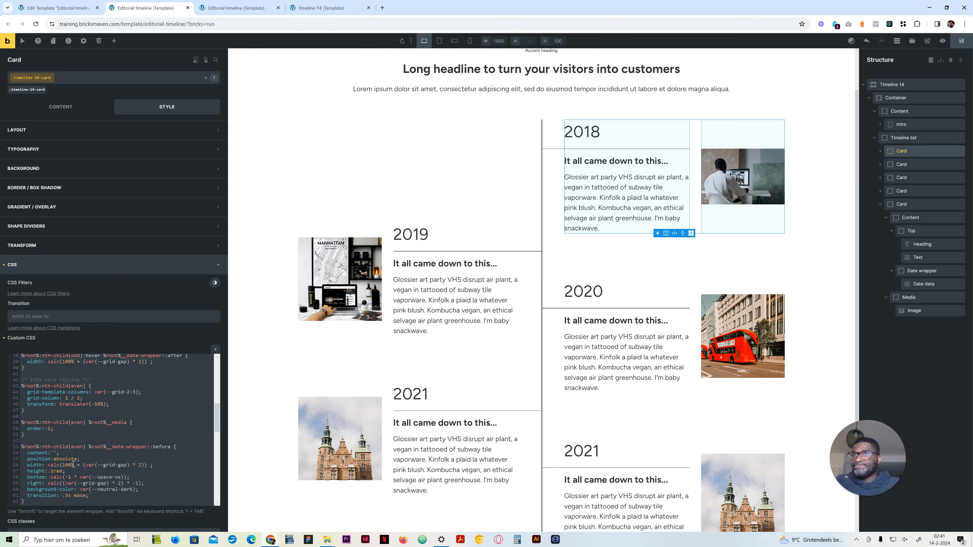
drag(42, 436, 19, 424)
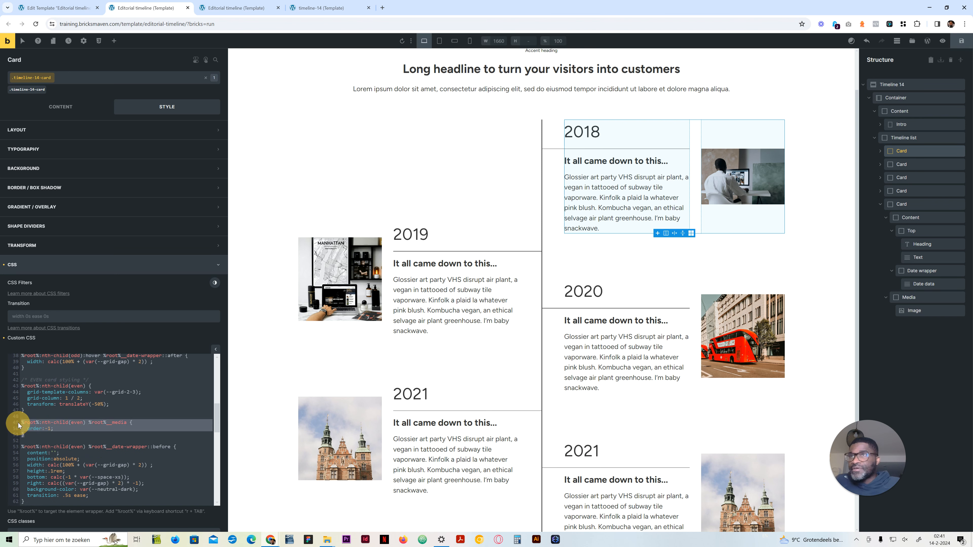
Step: Paste the even-card media rule below the date-wrapper rule in the 478px media block and override its order value
scroll(113, 459, down, 9)
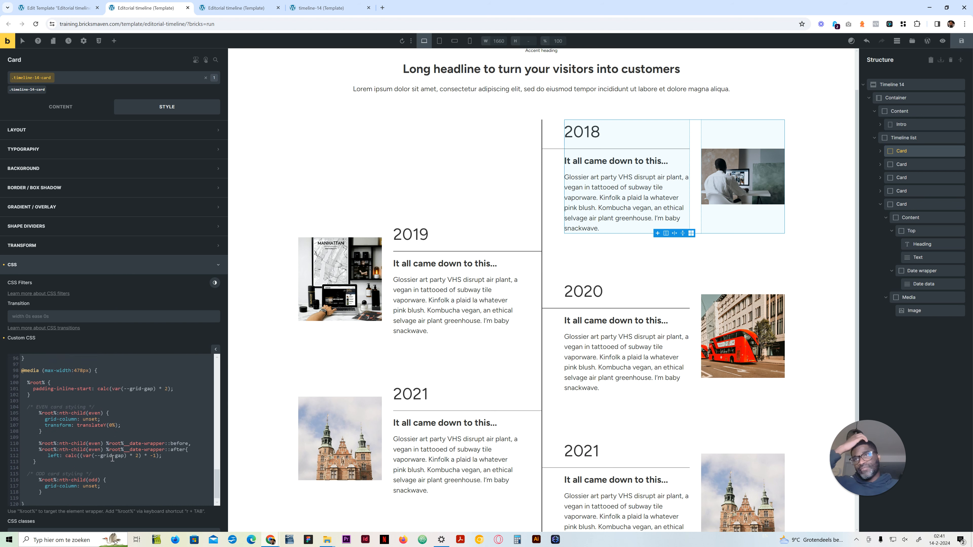
click(54, 455)
click(55, 459)
key(Return)
key(Return)
text(%root%:nth-child(even) %root%__media { order:-1; })
double_click(49, 477)
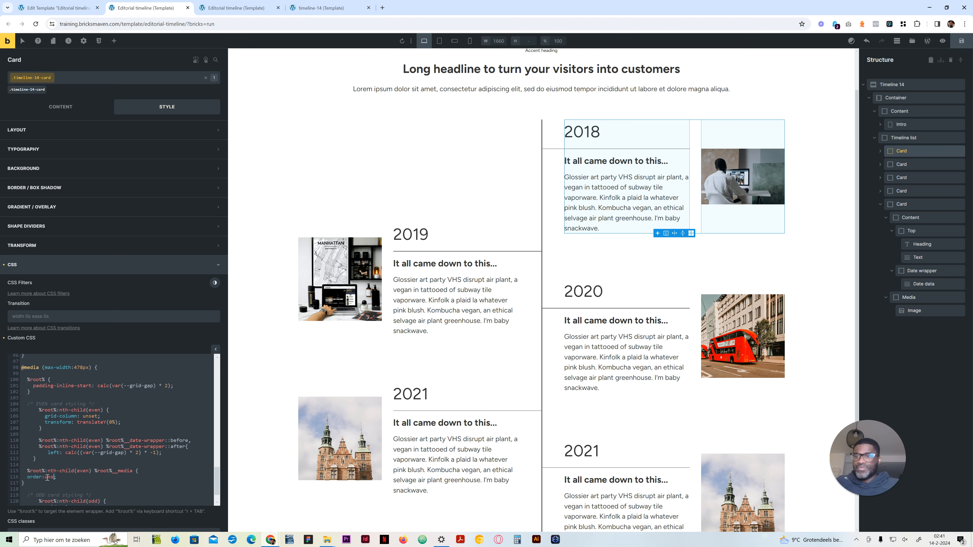
Step: Examine the content and image order of all timeline cards in mobile portrait with the card deselected
click(469, 40)
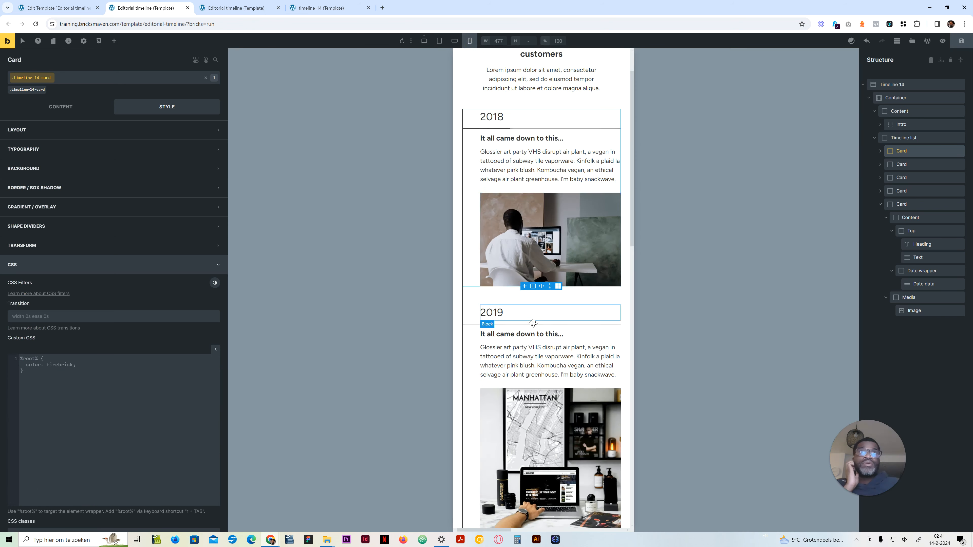
scroll(533, 323, down, 10)
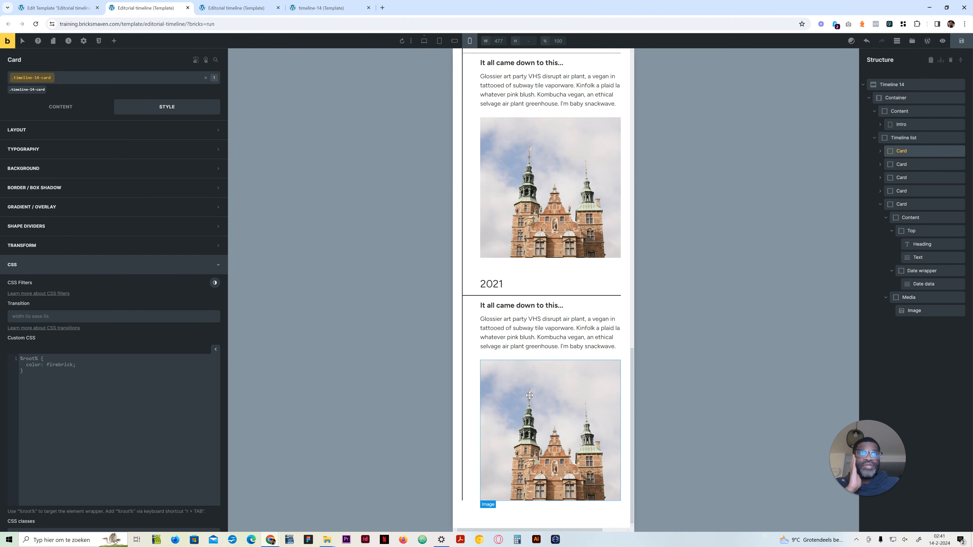
scroll(529, 395, up, 5)
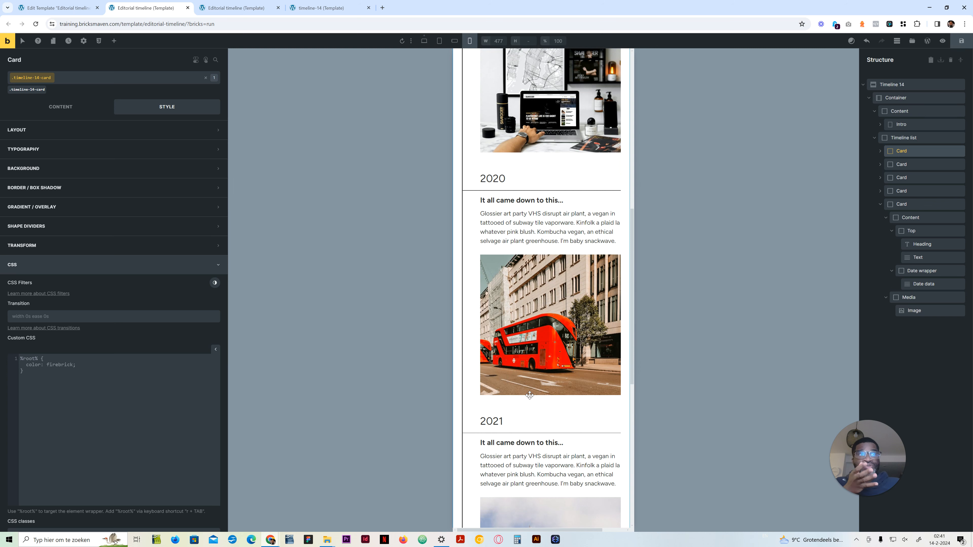
scroll(529, 395, up, 5)
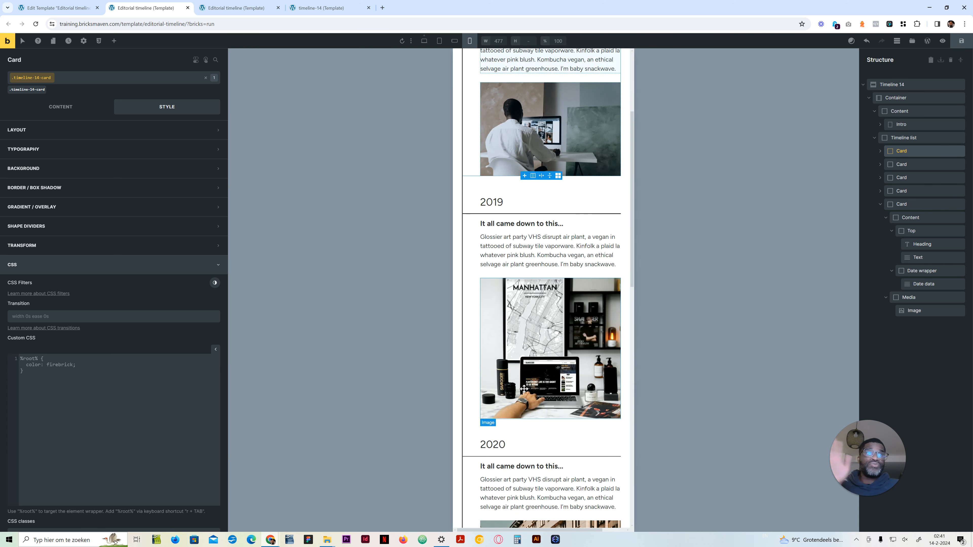
scroll(509, 388, up, 5)
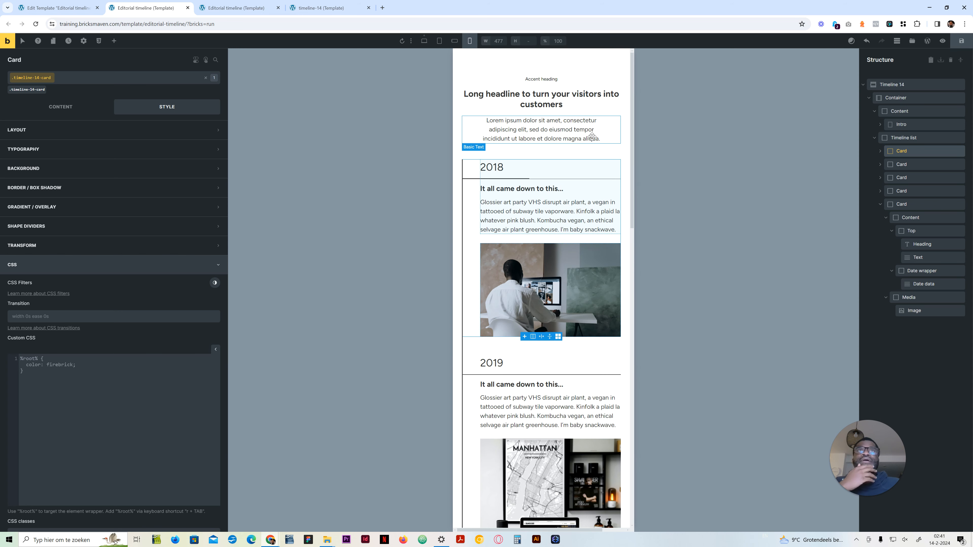
click(625, 154)
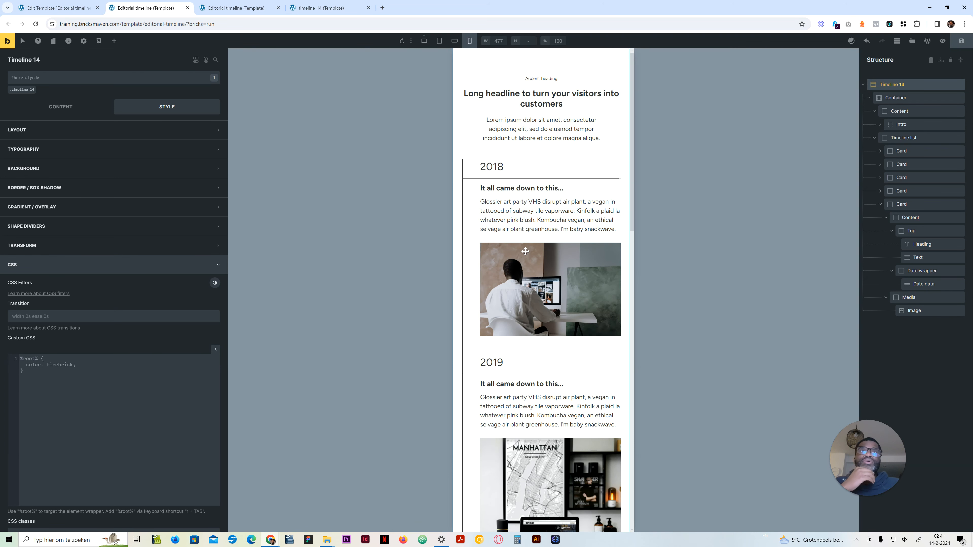
scroll(520, 268, down, 4)
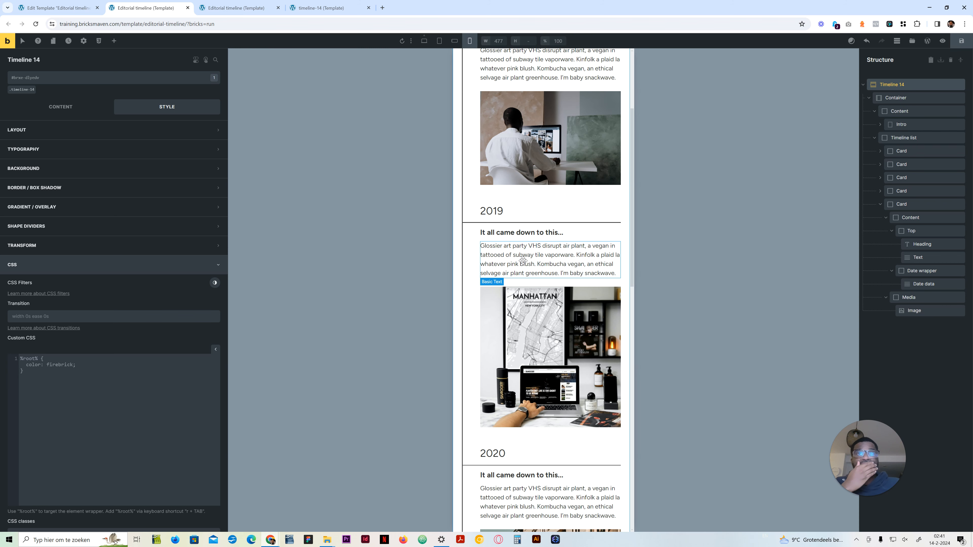
scroll(523, 260, down, 10)
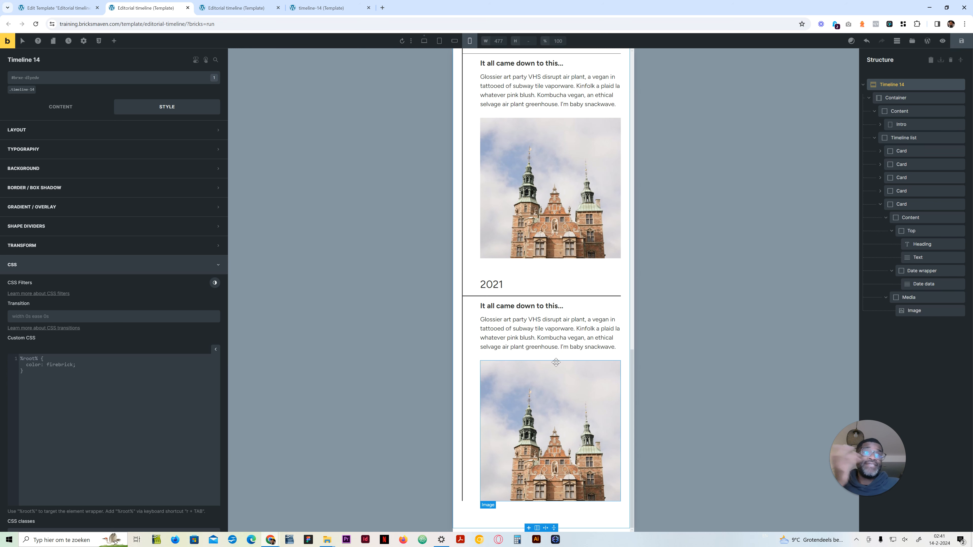
Step: Check the staggered timeline layout at the mobile landscape and tablet breakpoints
scroll(556, 362, up, 9)
click(453, 41)
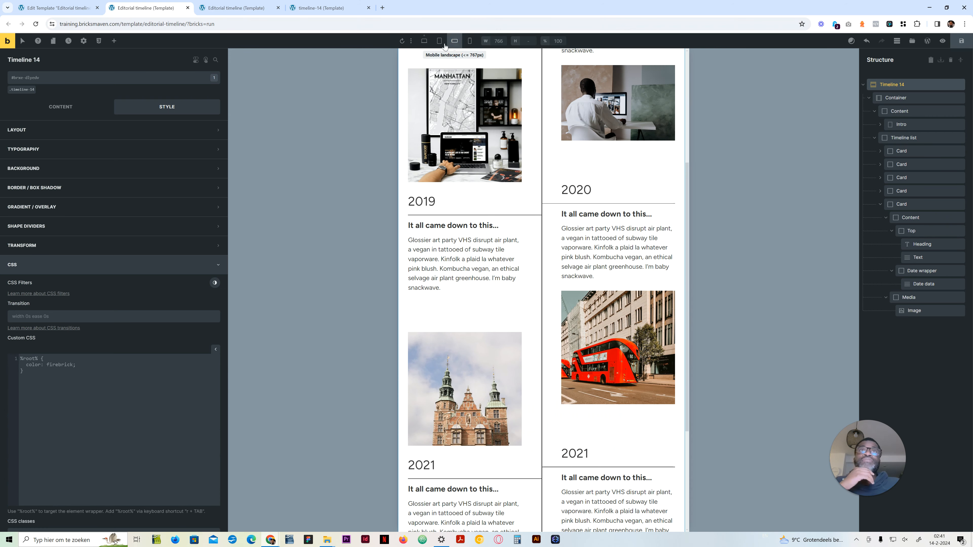
click(438, 41)
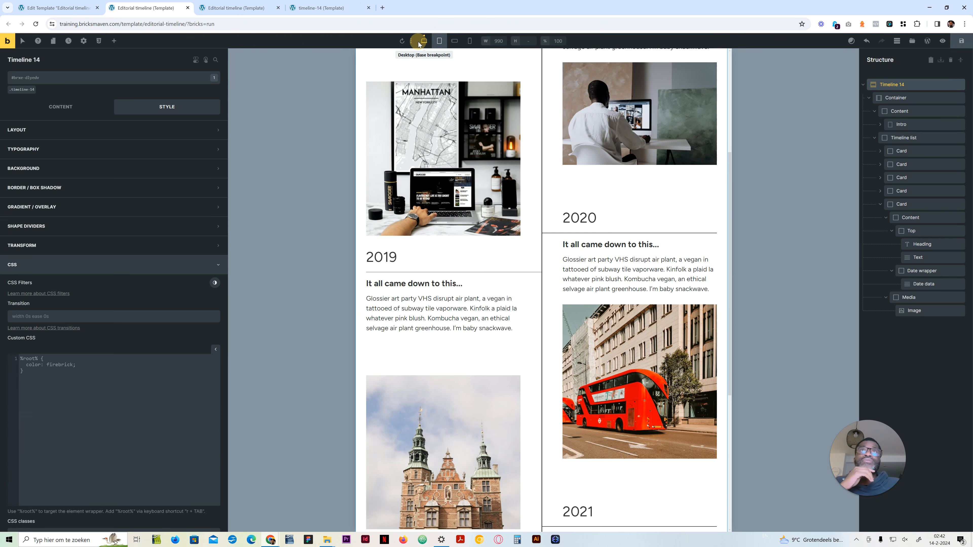
Step: Check the complete staggered timeline layout at the desktop base breakpoint
click(424, 41)
scroll(523, 291, down, 3)
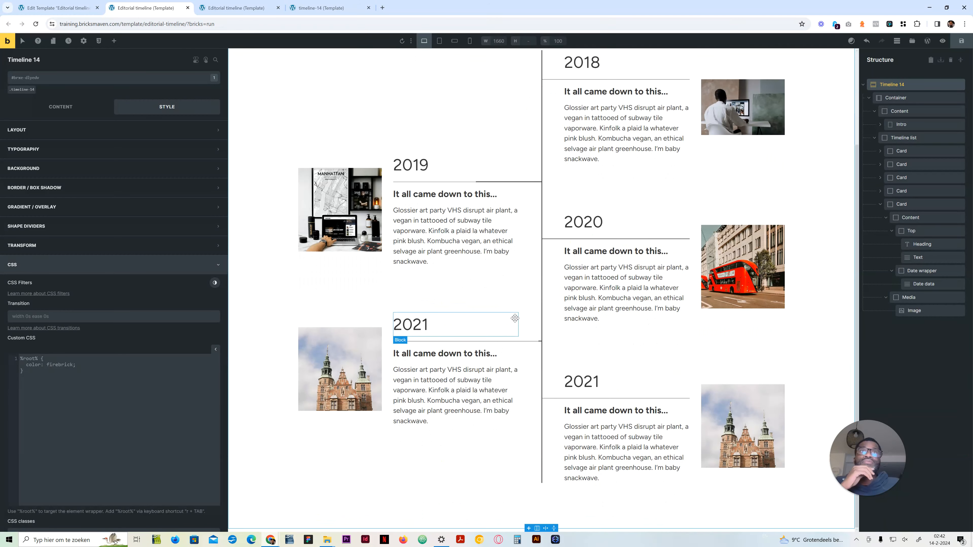
scroll(558, 228, up, 3)
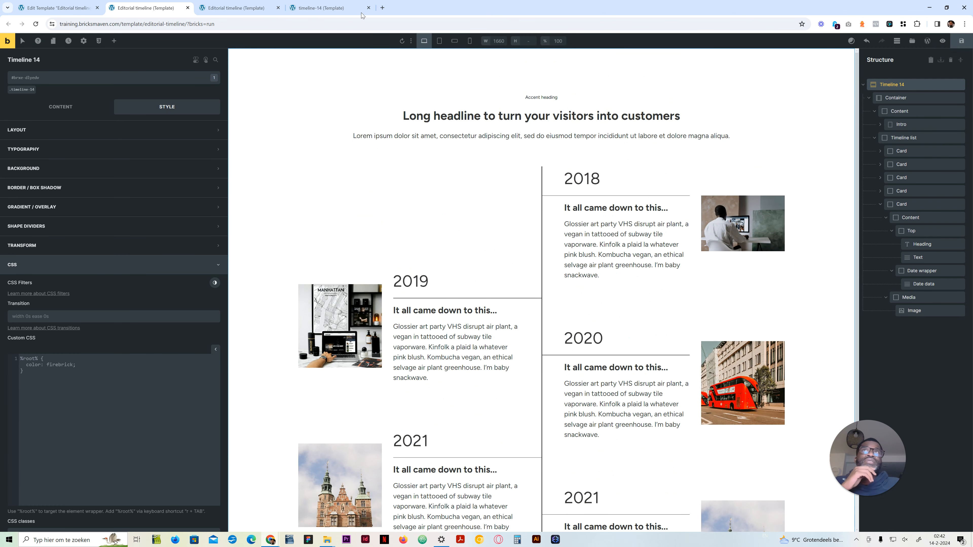
Step: Switch to the front-end preview of the editorial timeline and review the staggered cards and lines there
click(246, 8)
click(175, 3)
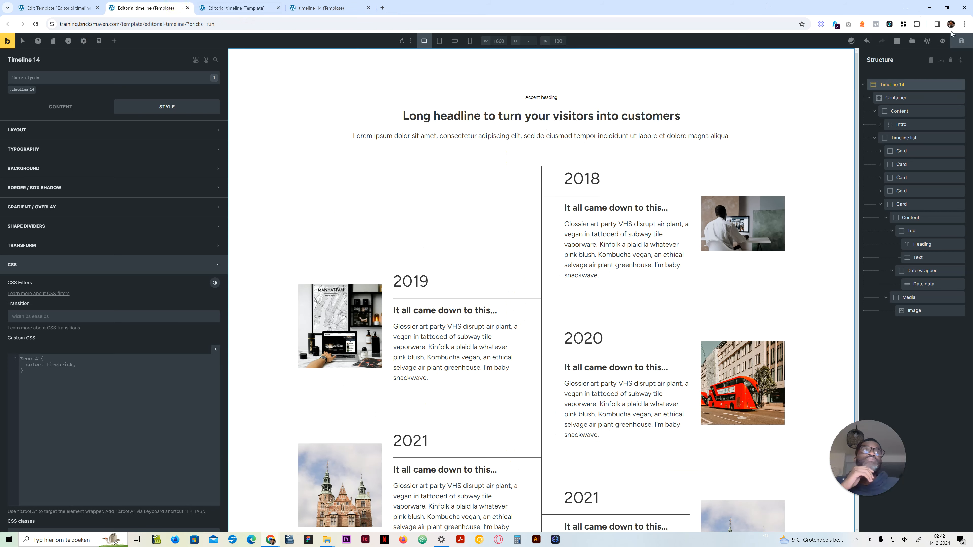
click(233, 5)
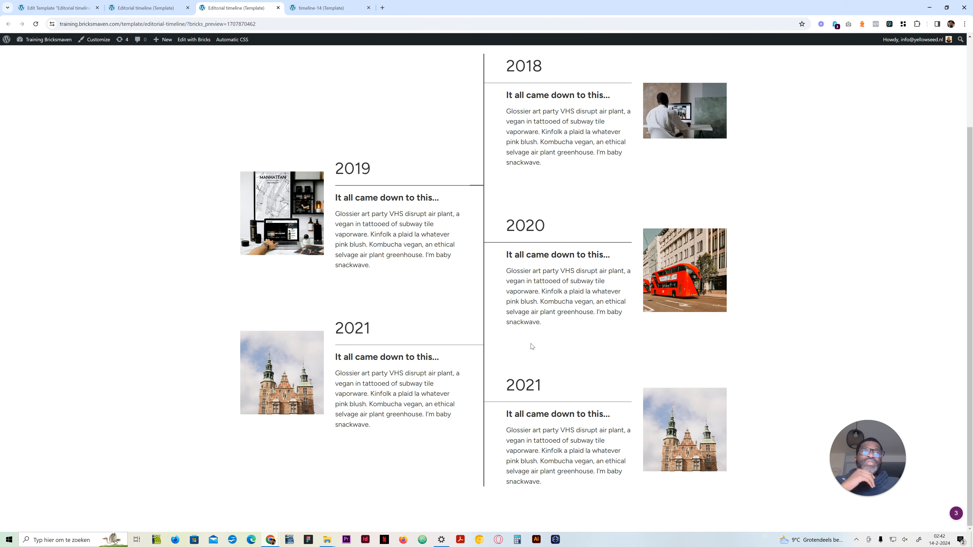
scroll(529, 343, up, 3)
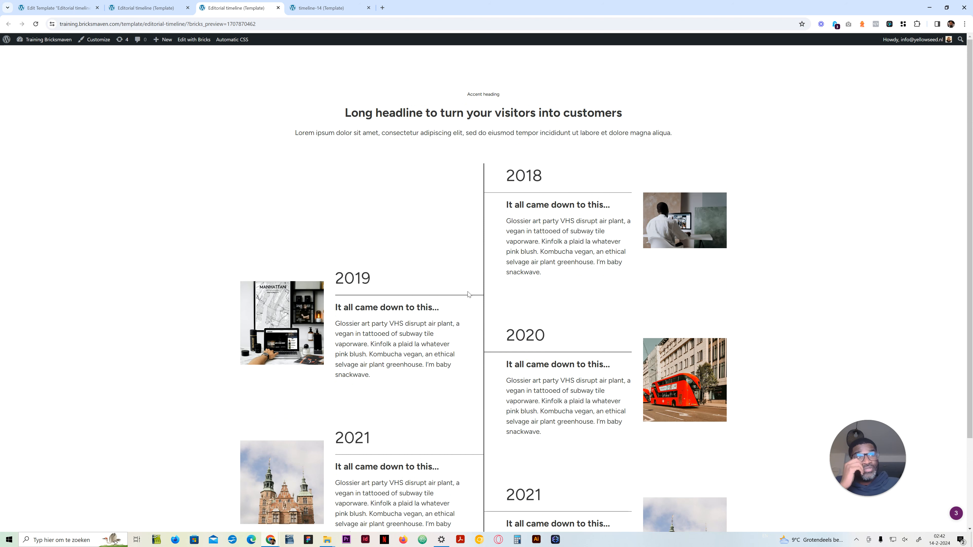
Step: Reload the front-end page without its bricks_preview parameter and copy the clean template URL
drag(190, 24, 314, 49)
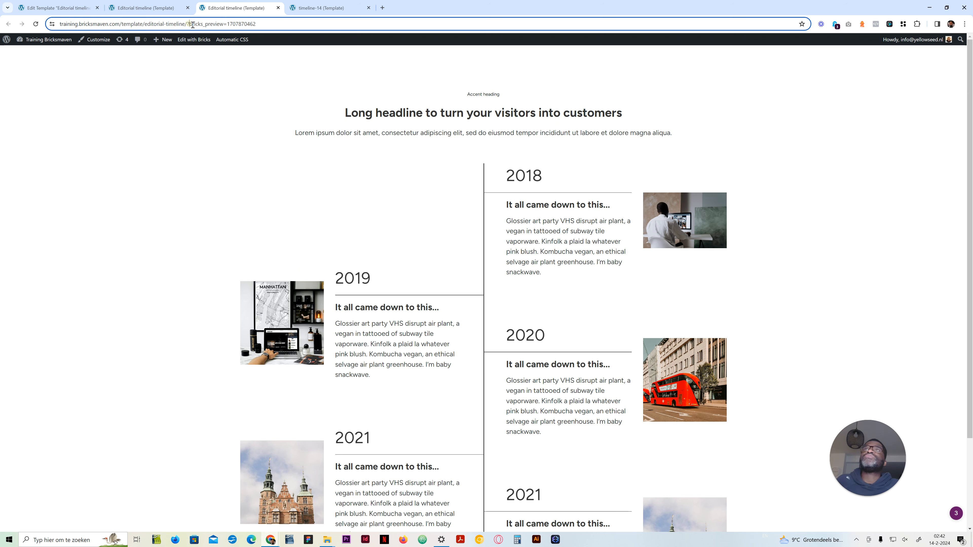
key(BackSpace)
key(Return)
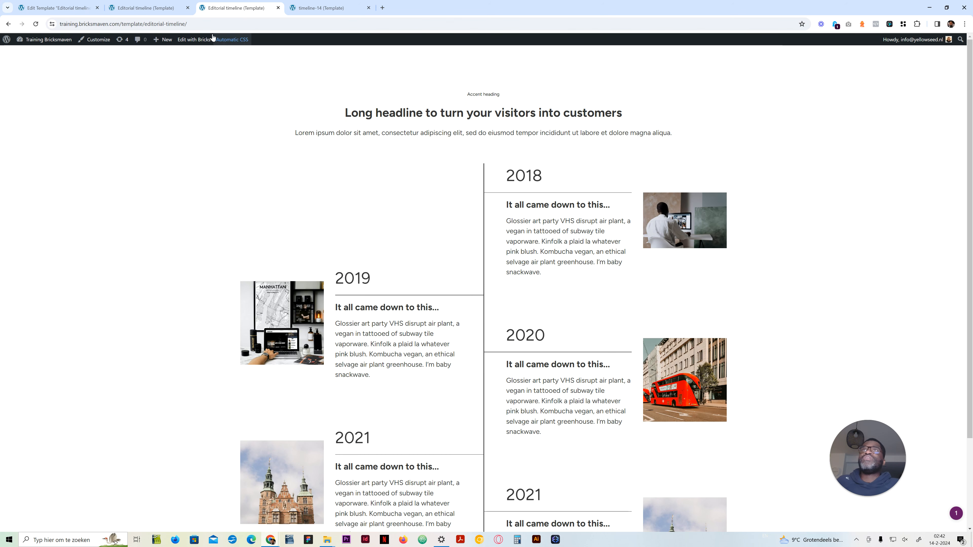
click(205, 28)
key(ctrl+c)
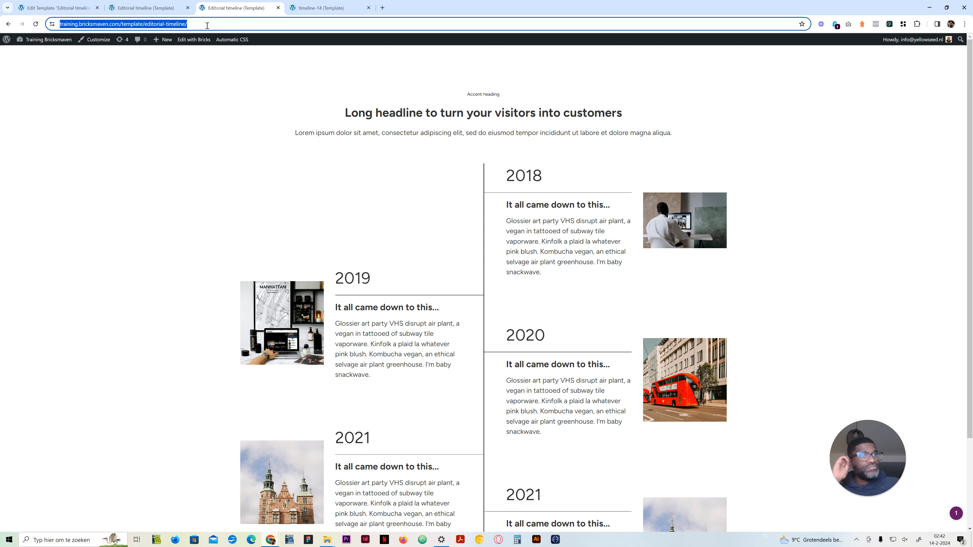
click(383, 8)
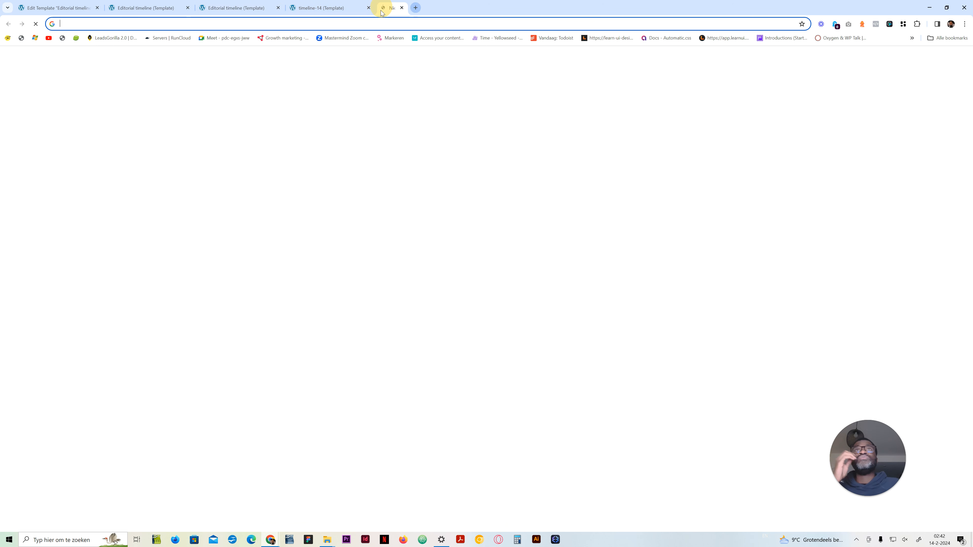
text(l)
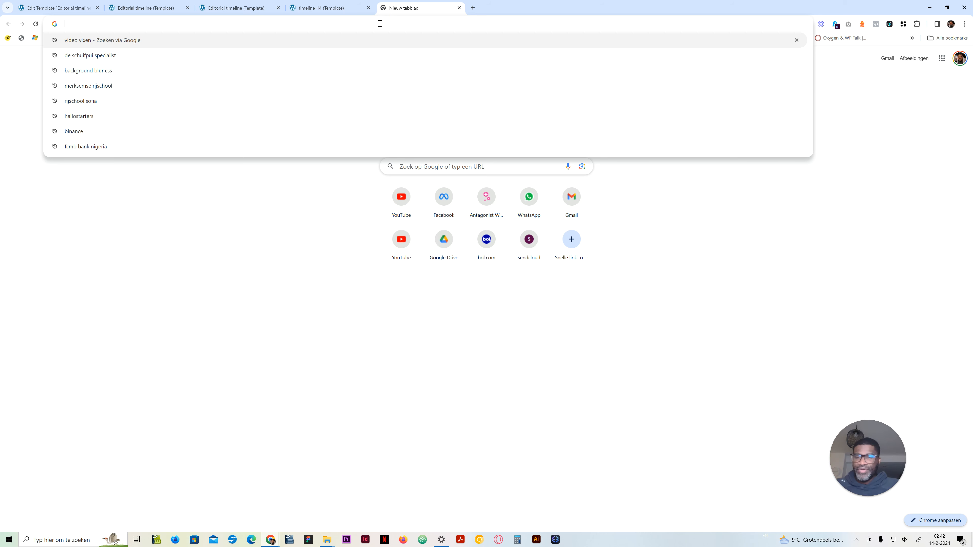
text(am)
key(Return)
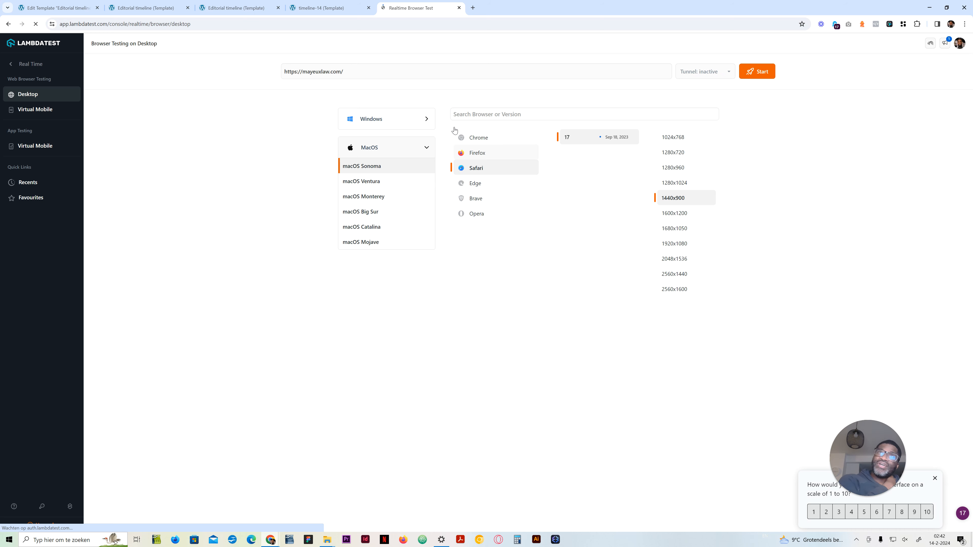
drag(363, 73, 262, 76)
right_click(325, 73)
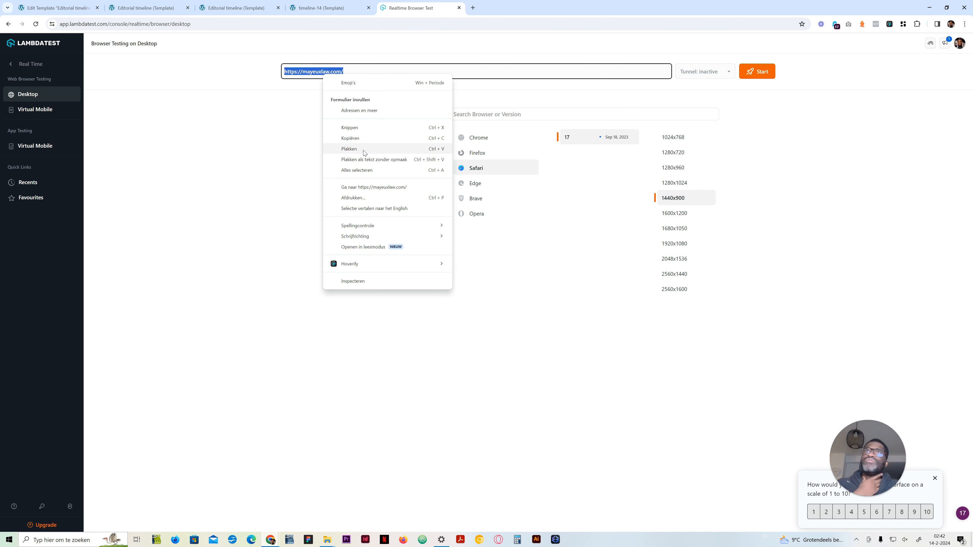
click(361, 149)
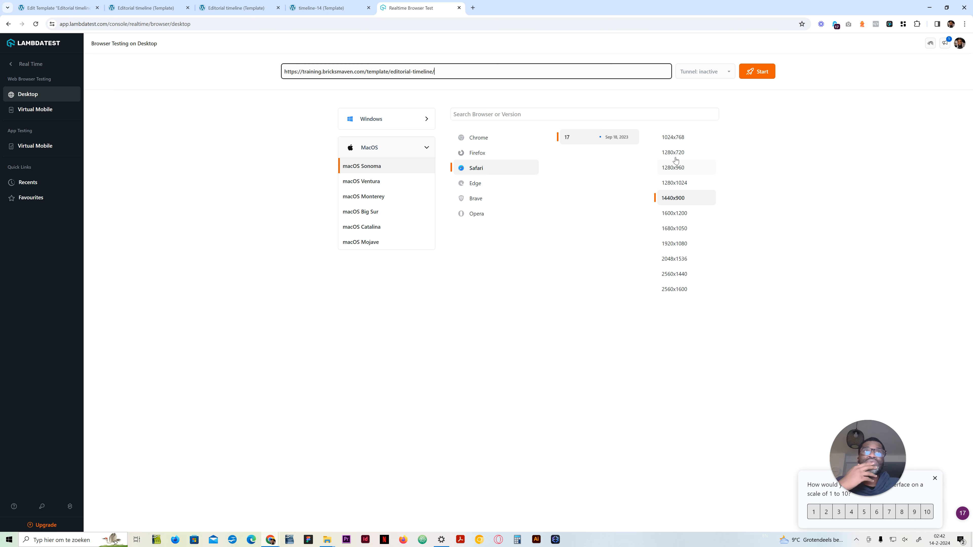
Step: Try the timeline page in Safari 17 on macOS Sonoma at 2560x1440, ending that test session
click(679, 280)
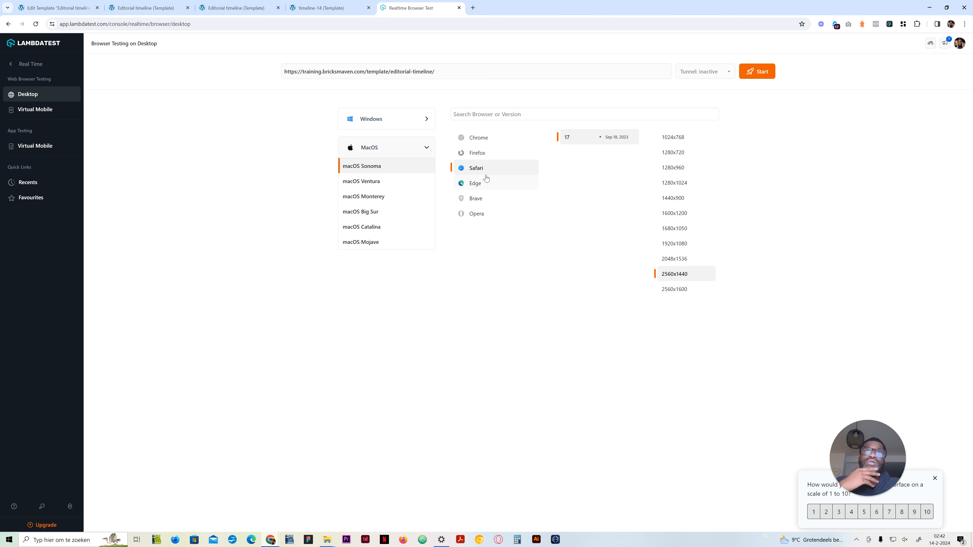
click(747, 75)
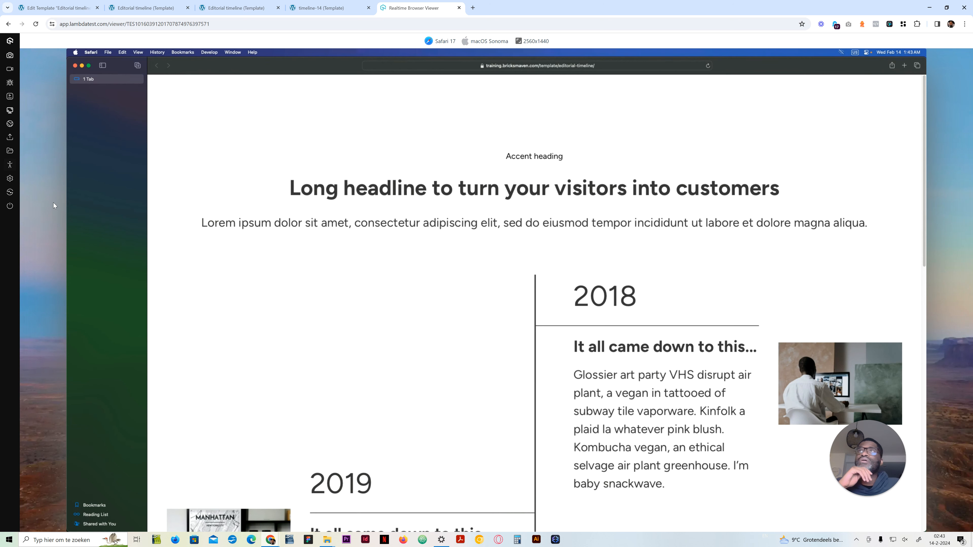
click(91, 188)
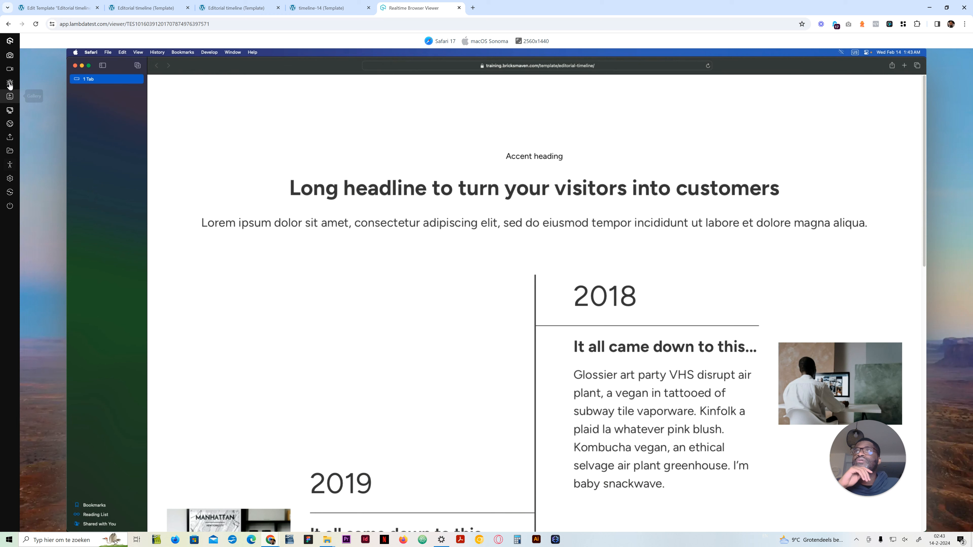
click(19, 41)
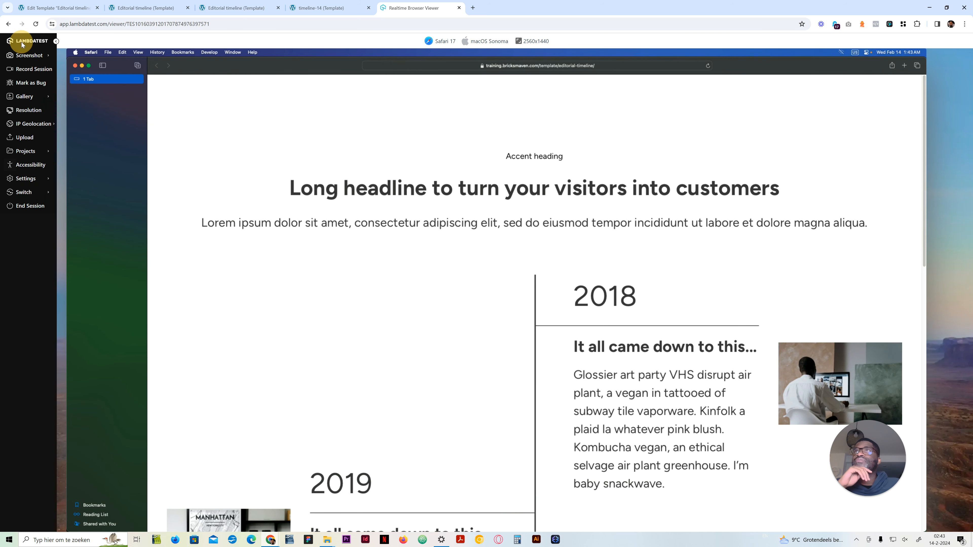
click(38, 211)
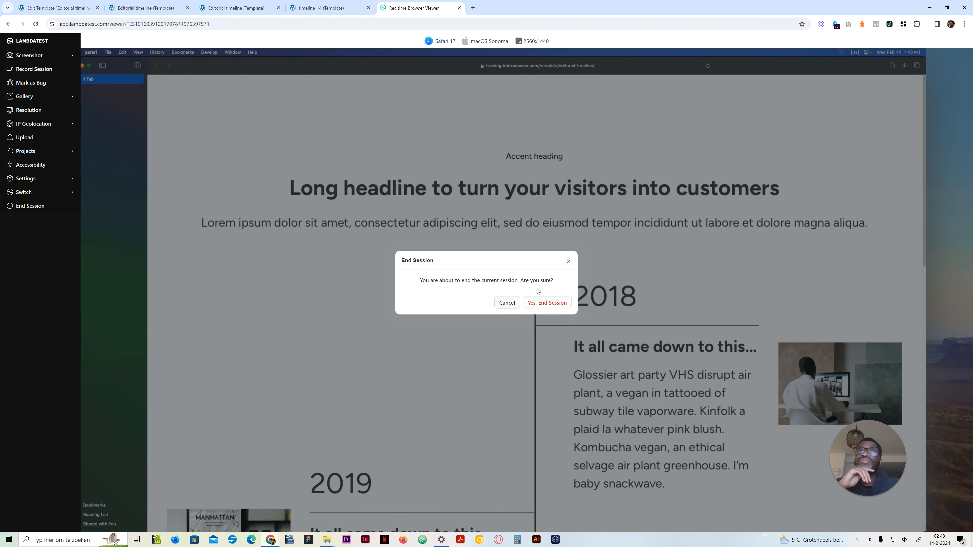
click(547, 303)
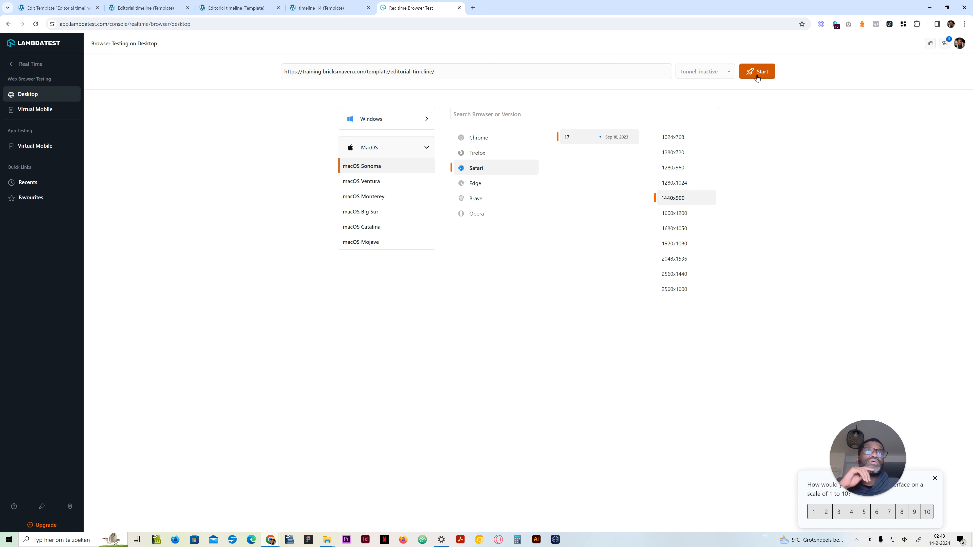
Step: Run the page in Safari 17 on macOS Sonoma at 1440x900 and examine the whole timeline
click(741, 181)
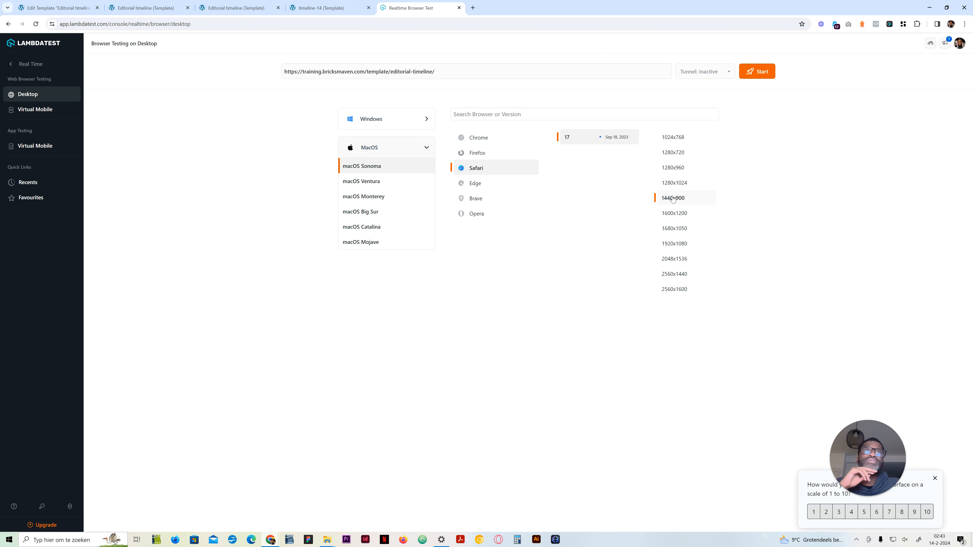
click(757, 69)
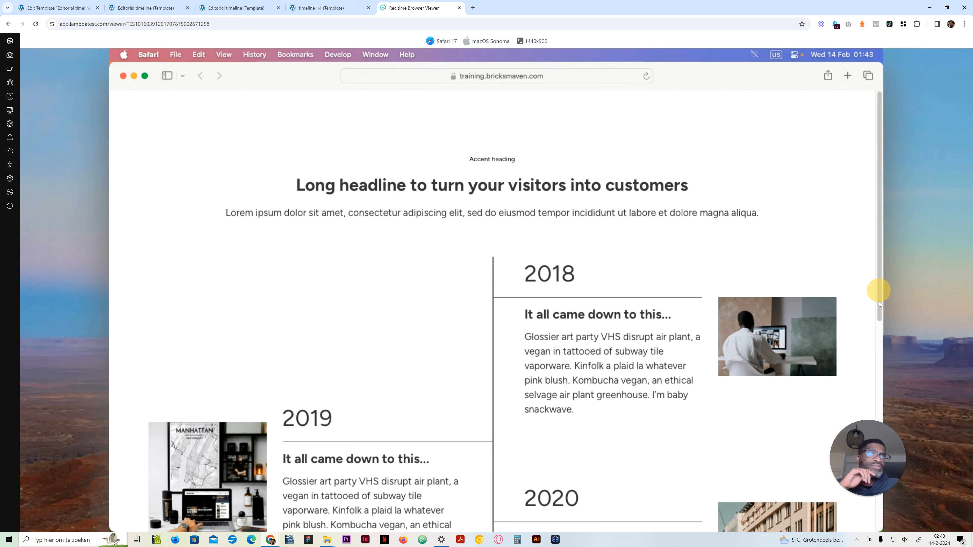
scroll(879, 301, down, 3)
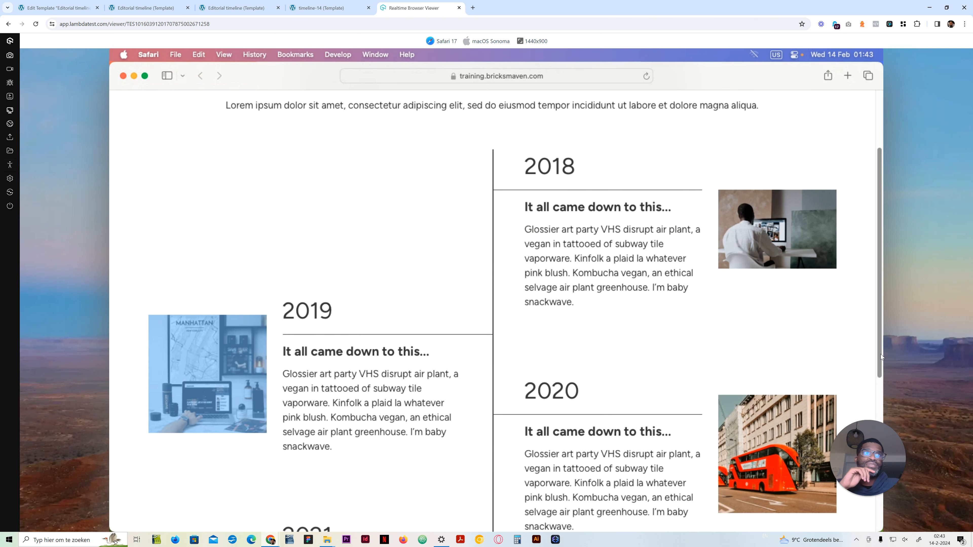
scroll(880, 354, down, 8)
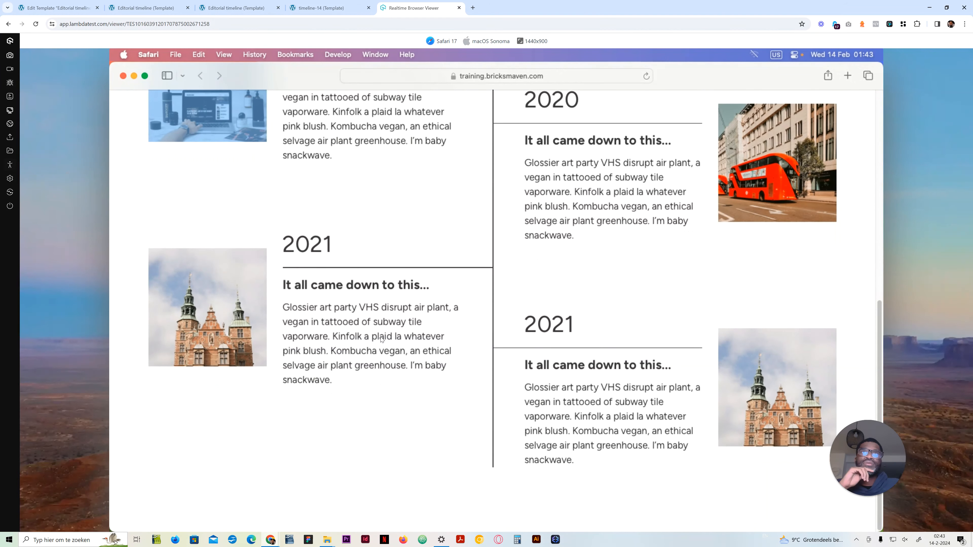
scroll(407, 277, up, 10)
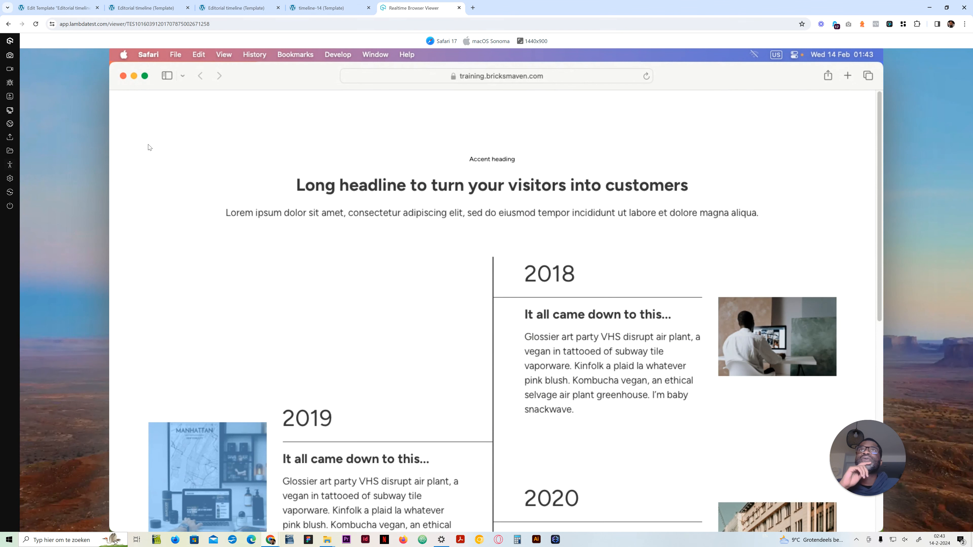
Step: End the desktop session and launch the page in Safari on a virtual iPhone 15 Pro Max with iOS 17.2
click(10, 205)
click(548, 302)
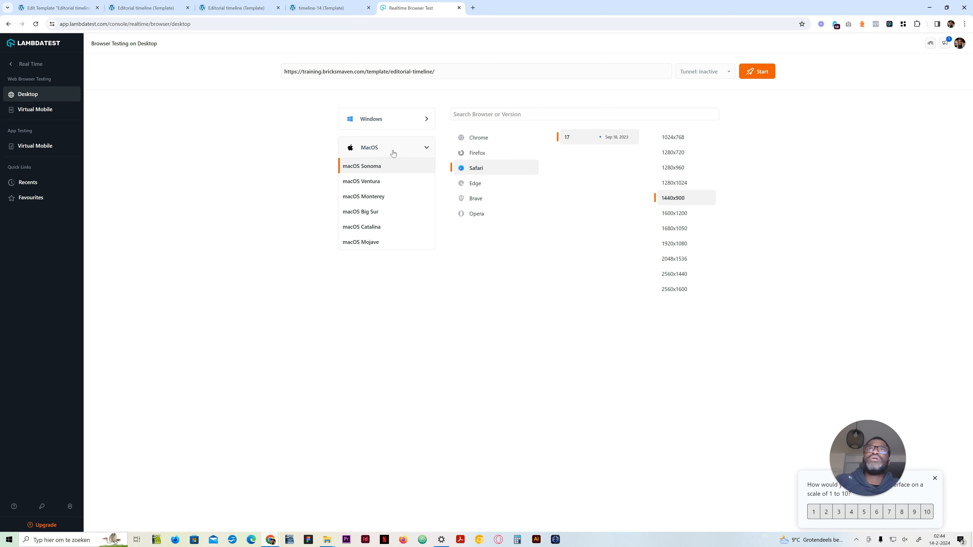
click(417, 146)
click(416, 146)
click(47, 149)
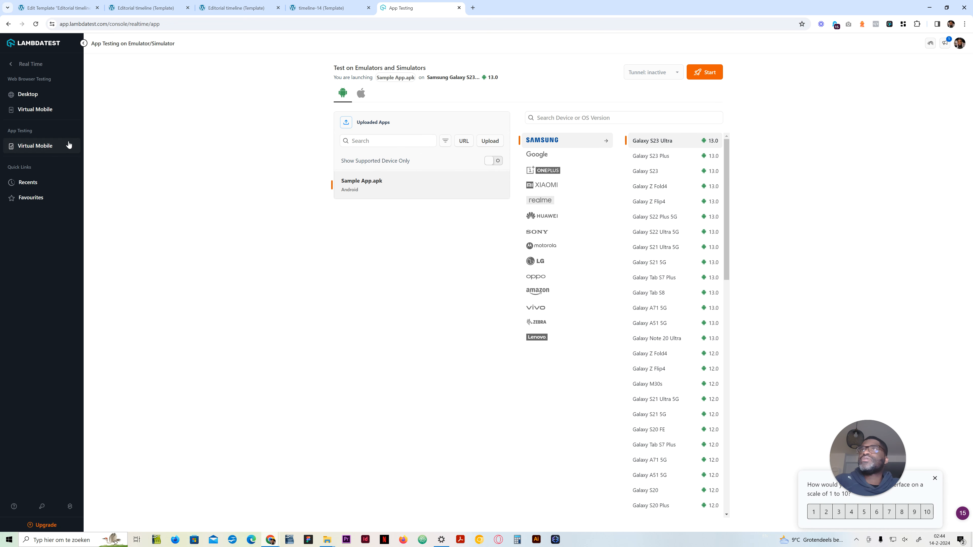
click(33, 109)
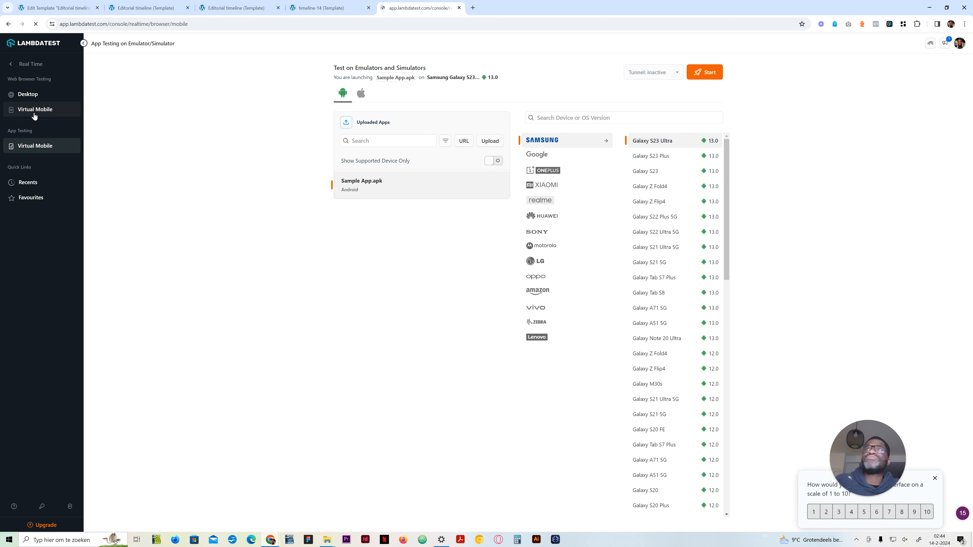
click(361, 99)
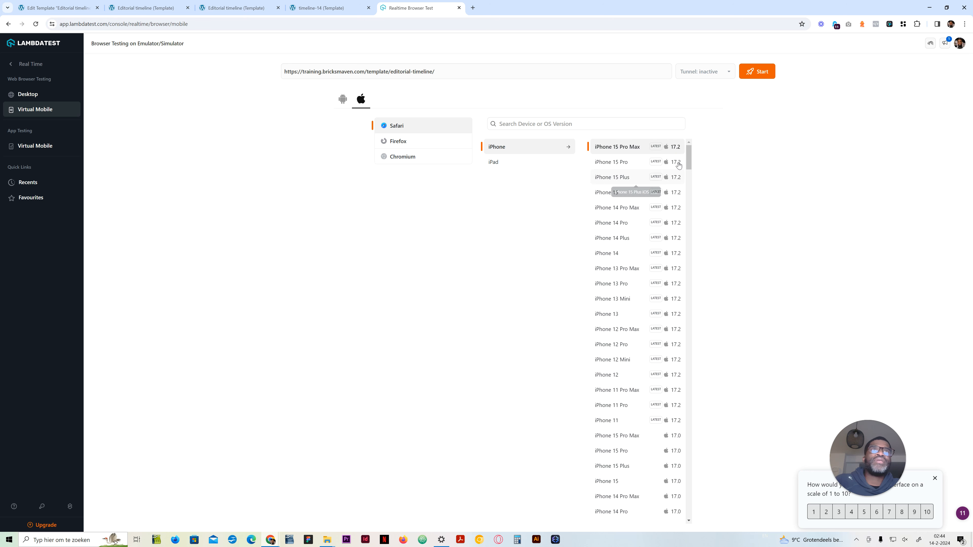
click(757, 72)
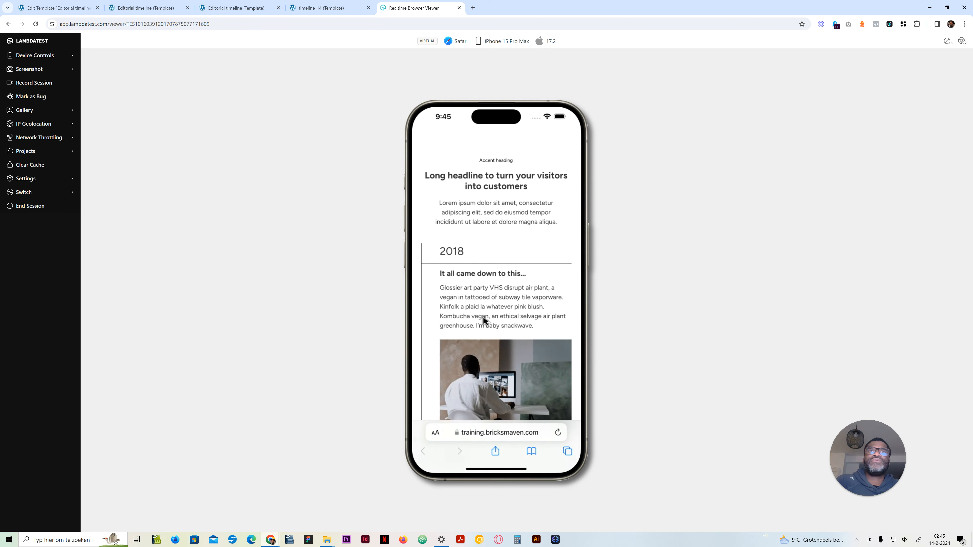
Step: Examine the single-column timeline cards, date lines and images down the page on the virtual iPhone and return to the headline
scroll(484, 317, down, 2)
scroll(485, 312, down, 3)
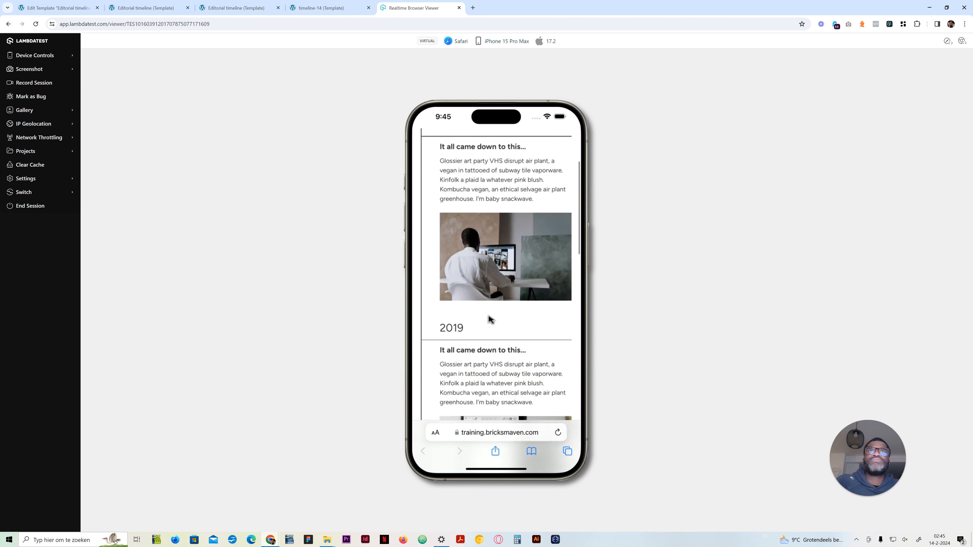
scroll(490, 320, down, 8)
scroll(507, 321, down, 5)
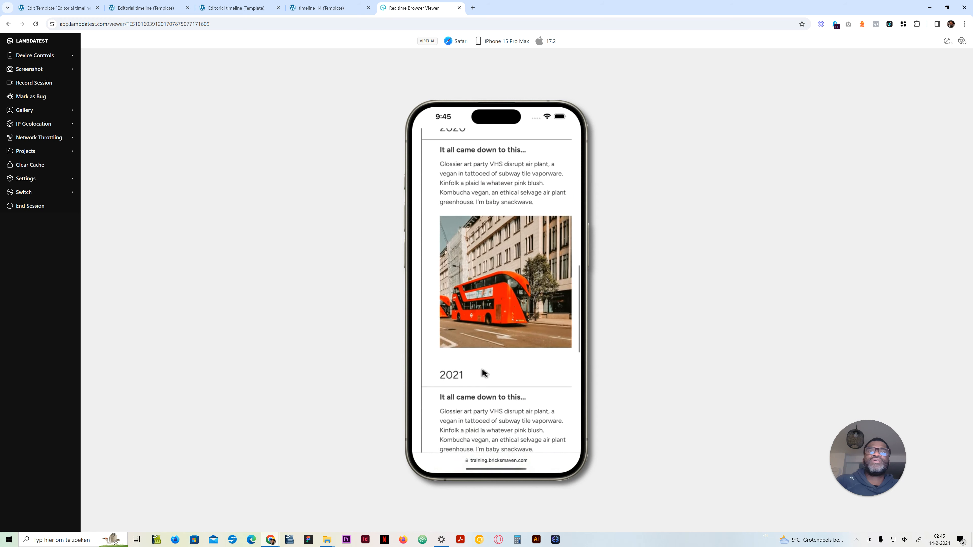
drag(483, 362, 484, 280)
drag(492, 348, 497, 240)
mouse_move(493, 329)
mouse_down()
mouse_move(498, 219)
mouse_move(499, 345)
mouse_up()
drag(500, 254, 512, 355)
drag(487, 249, 498, 341)
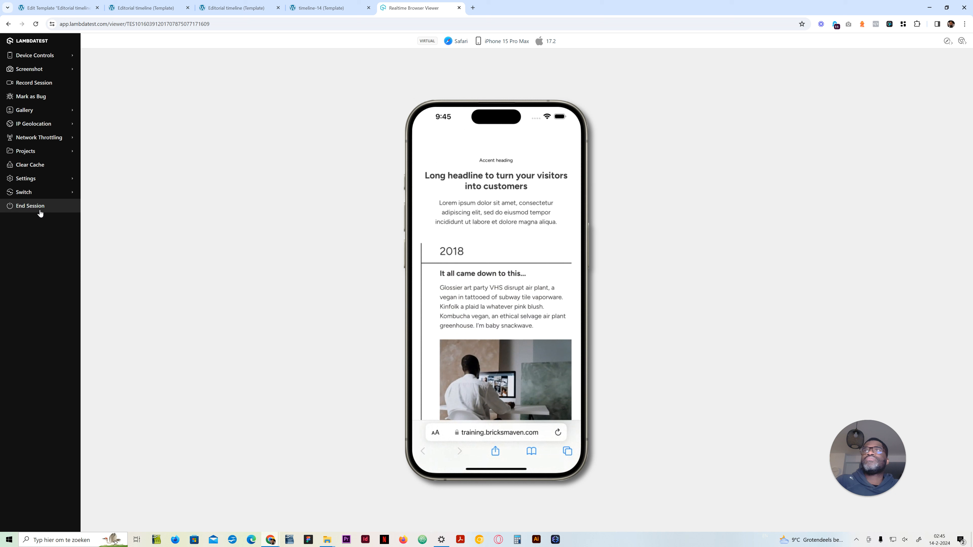
Step: Capture a screenshot of the page on the virtual iPhone and end the test session
click(74, 71)
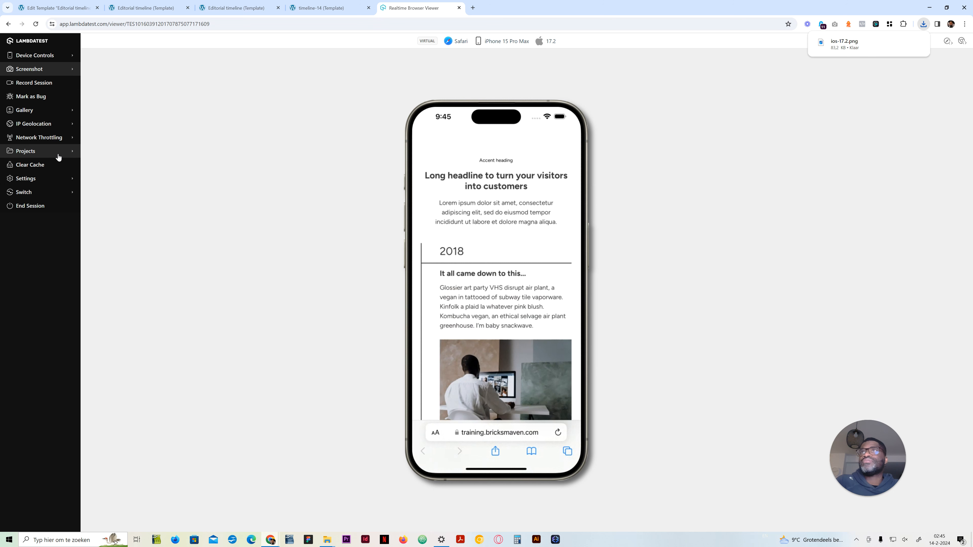
click(34, 212)
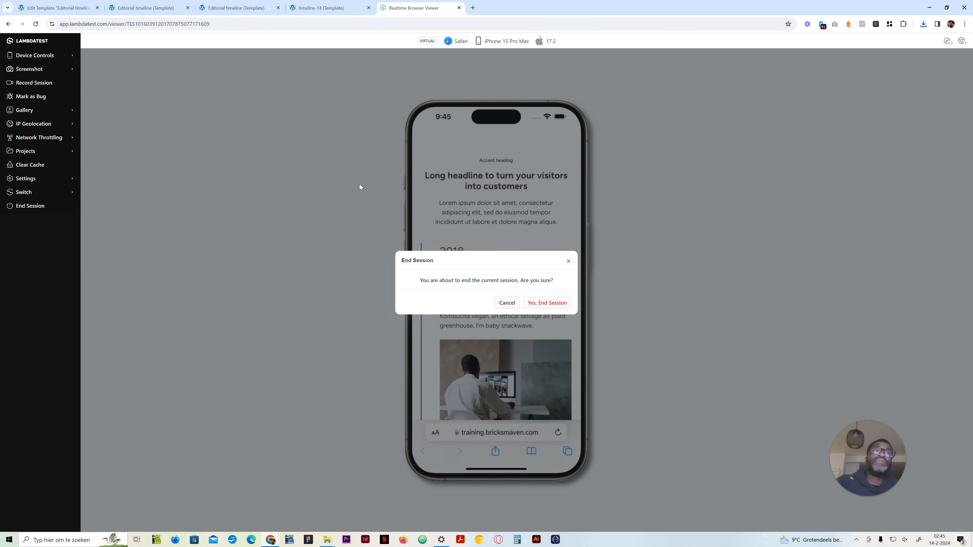
click(555, 304)
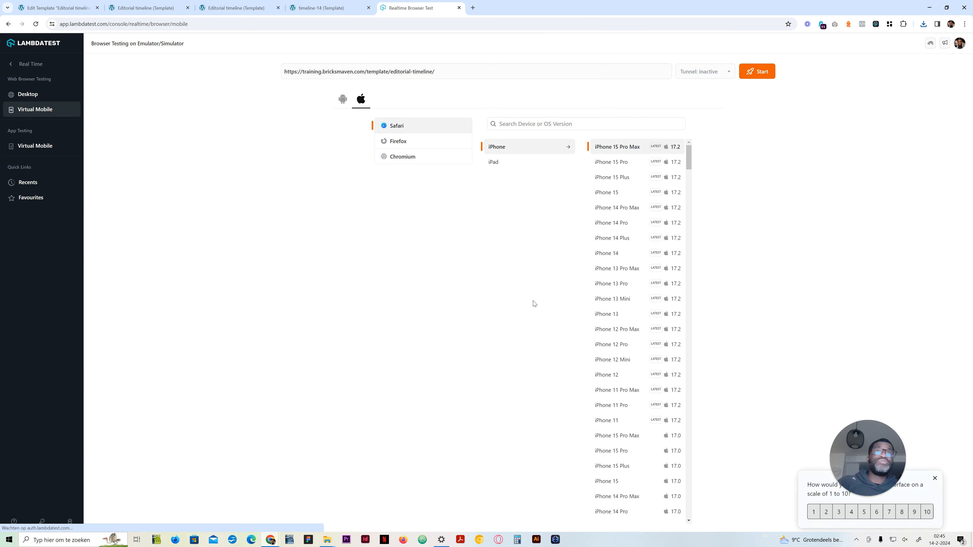
Step: Browse the iPad devices and the Samsung Android devices available for virtual mobile testing
click(500, 166)
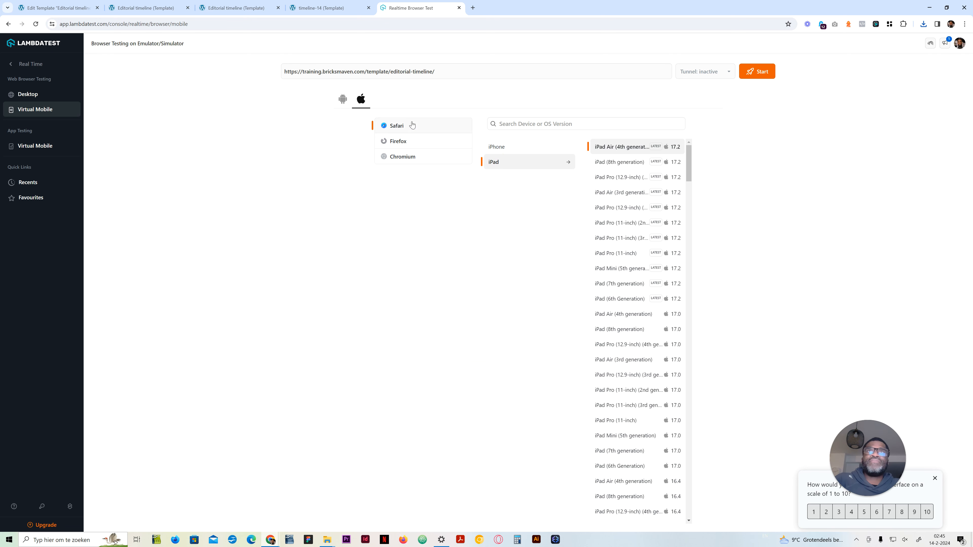
click(342, 99)
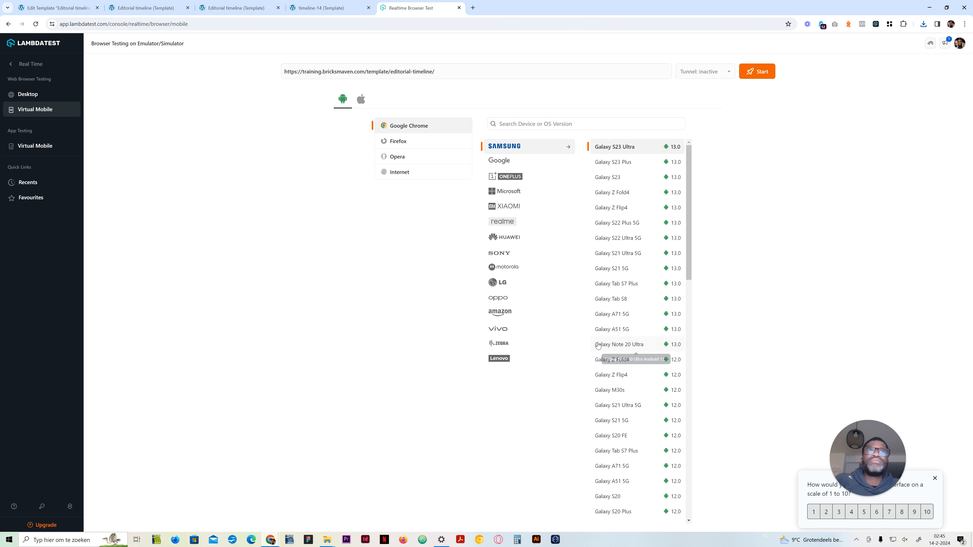
scroll(599, 345, down, 10)
scroll(599, 345, up, 10)
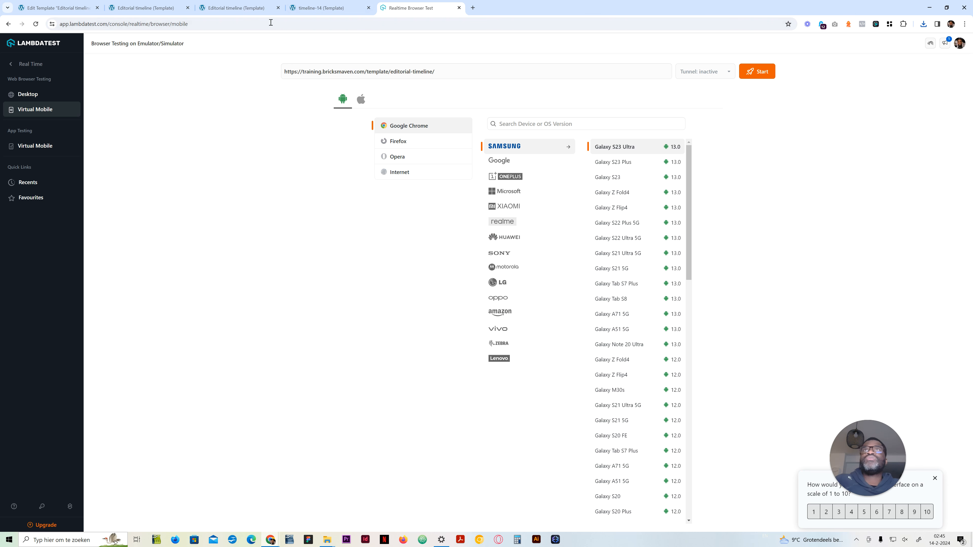
Step: Compare the published editorial timeline page with the timeline-14 reference, from the headline down to the end of the centre line
click(256, 10)
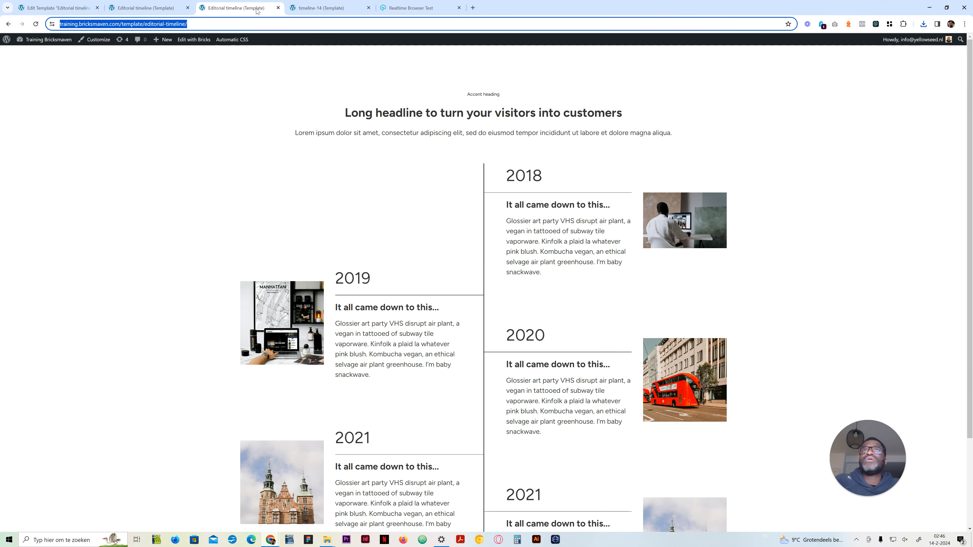
click(306, 8)
click(229, 6)
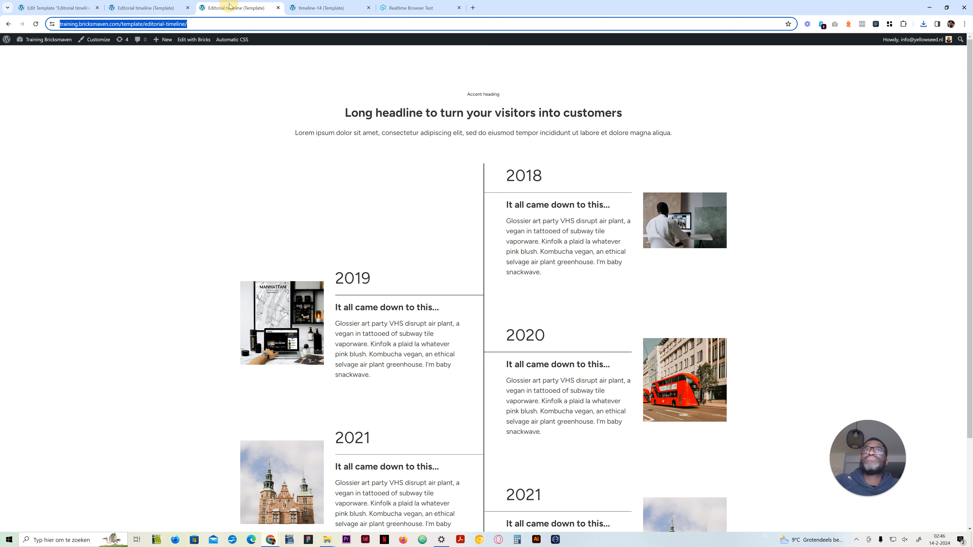
click(308, 8)
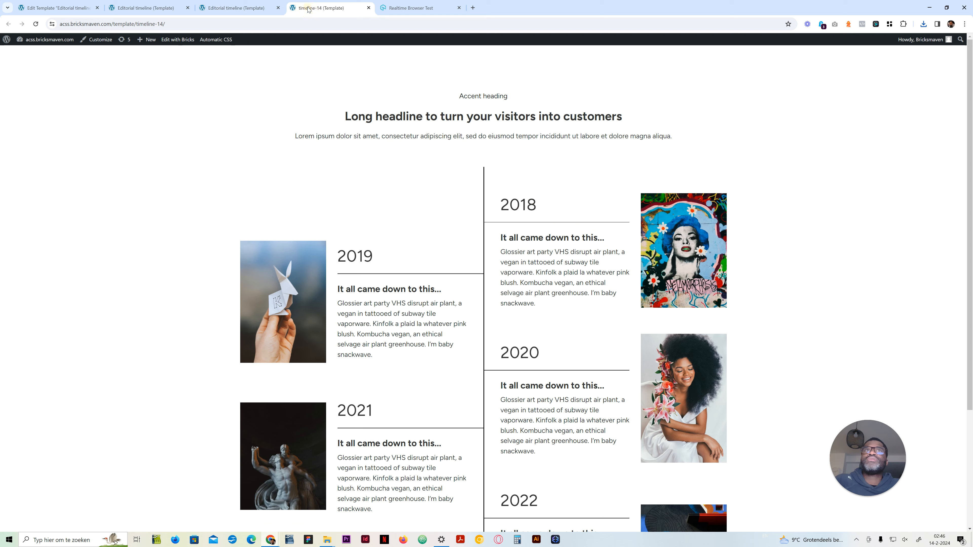
click(240, 8)
click(318, 7)
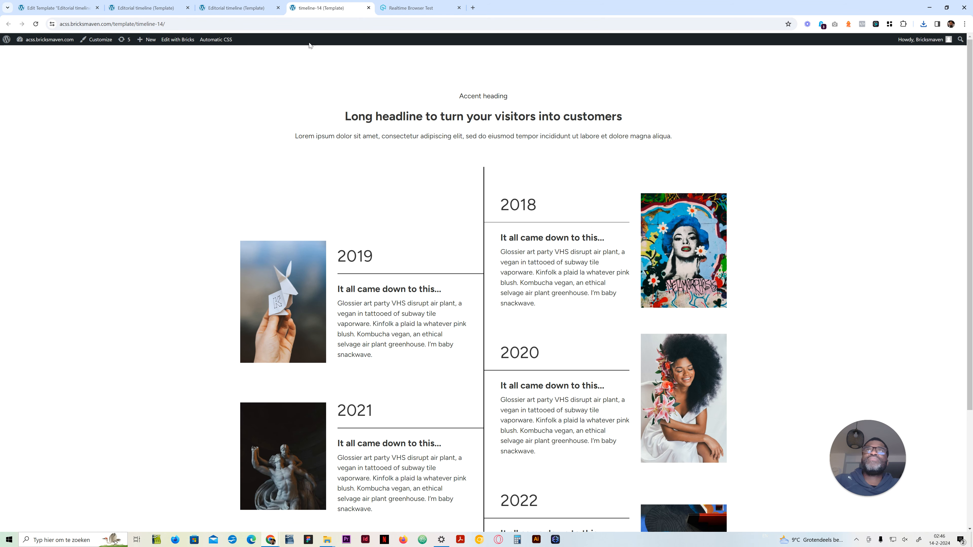
click(245, 9)
key(ctrl+Tab)
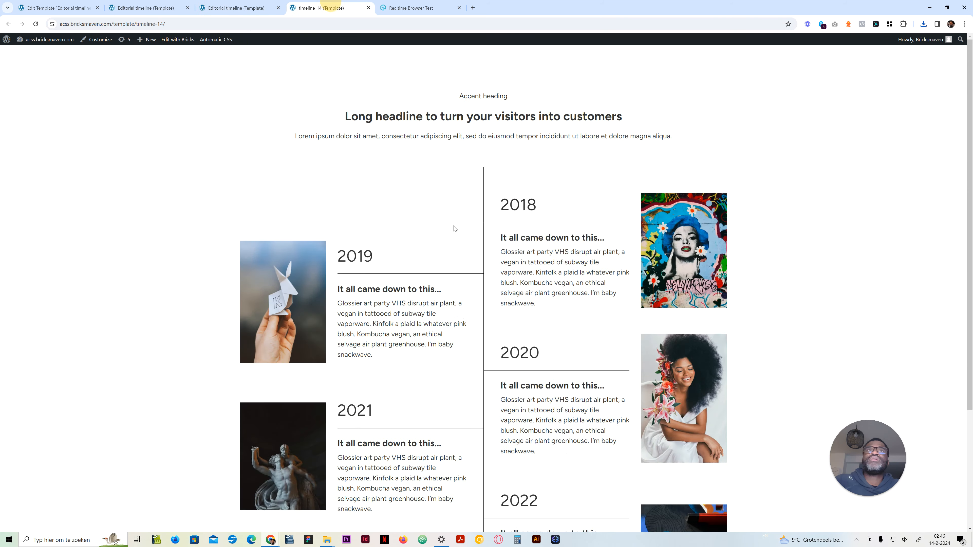
scroll(455, 230, down, 4)
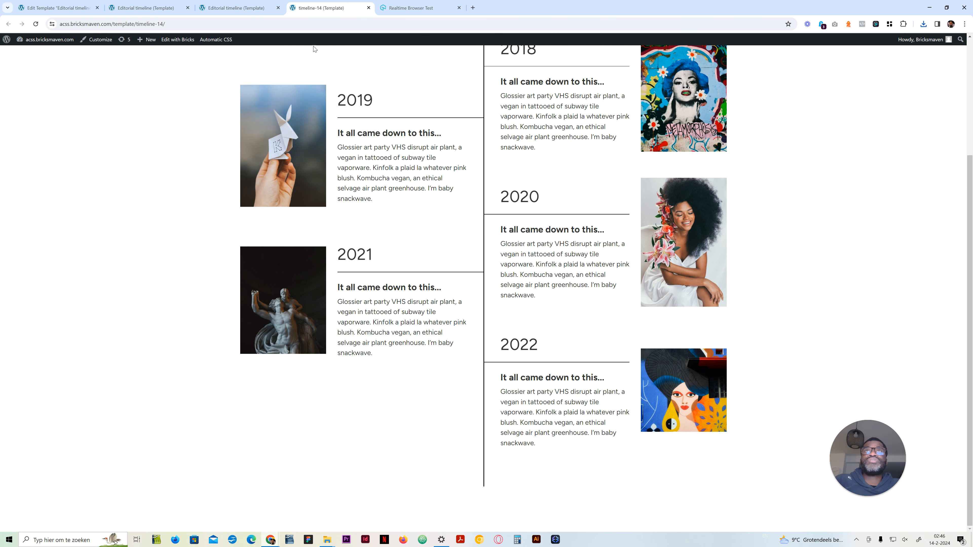
click(245, 9)
scroll(544, 473, down, 3)
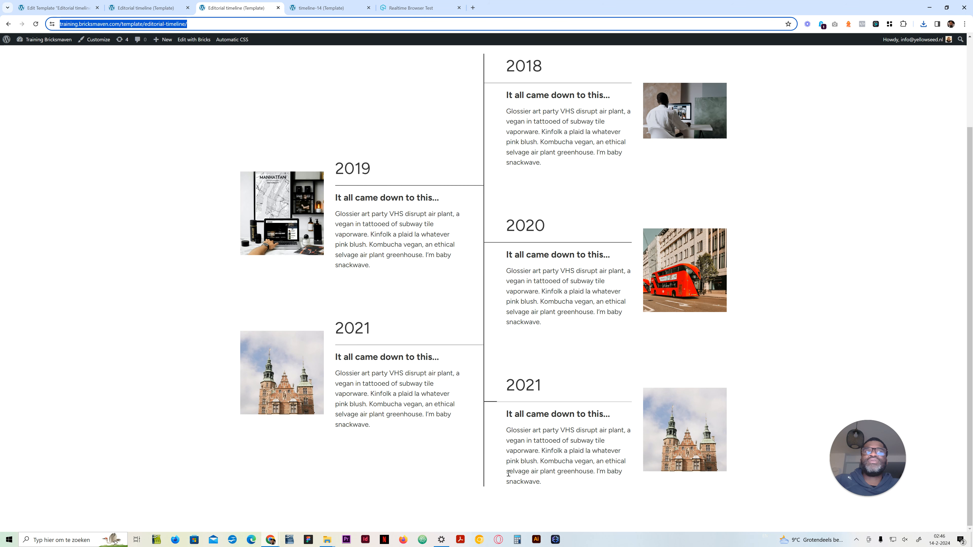
Step: Return to the Bricks editor and open the custom CSS of the timeline-14-card class on the first card
click(145, 7)
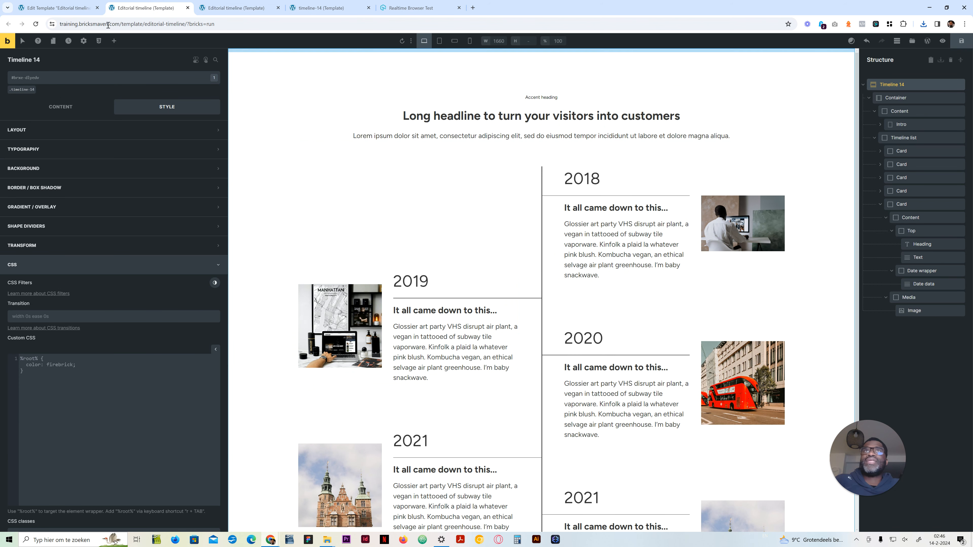
click(50, 107)
click(900, 151)
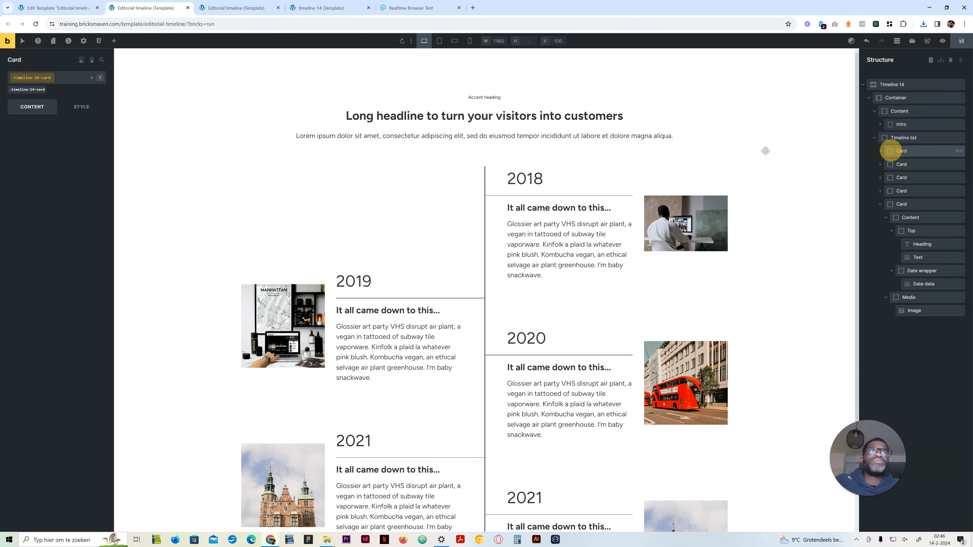
click(81, 105)
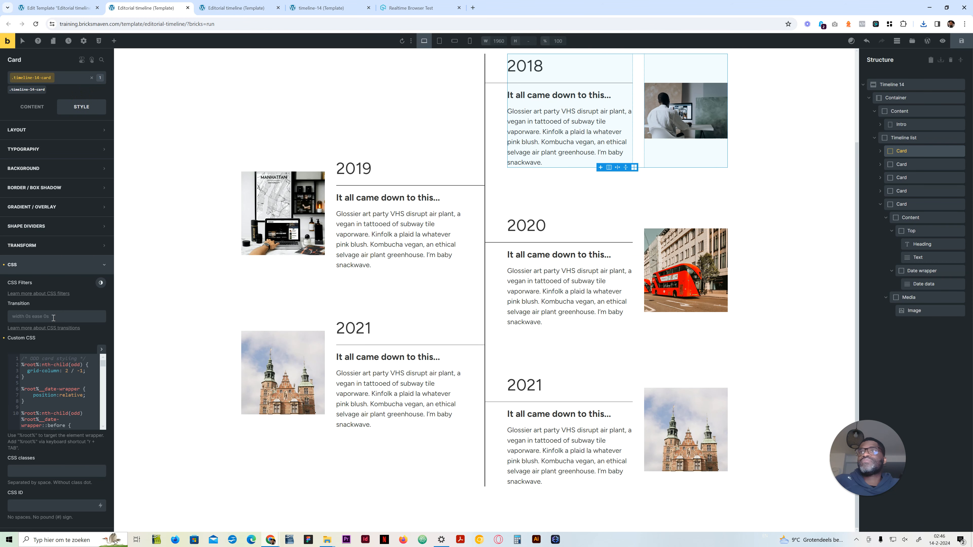
mouse_move(235, 11)
click(235, 11)
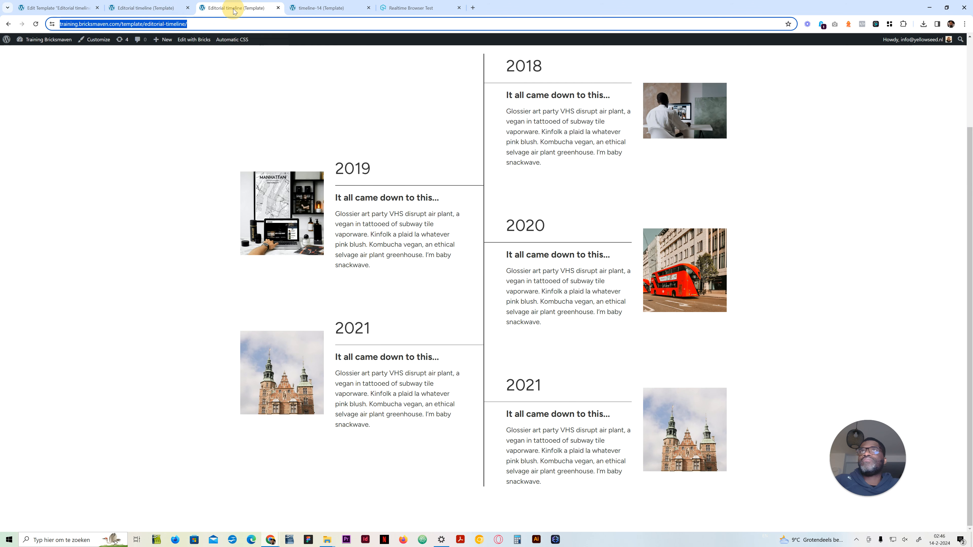
click(147, 9)
click(57, 389)
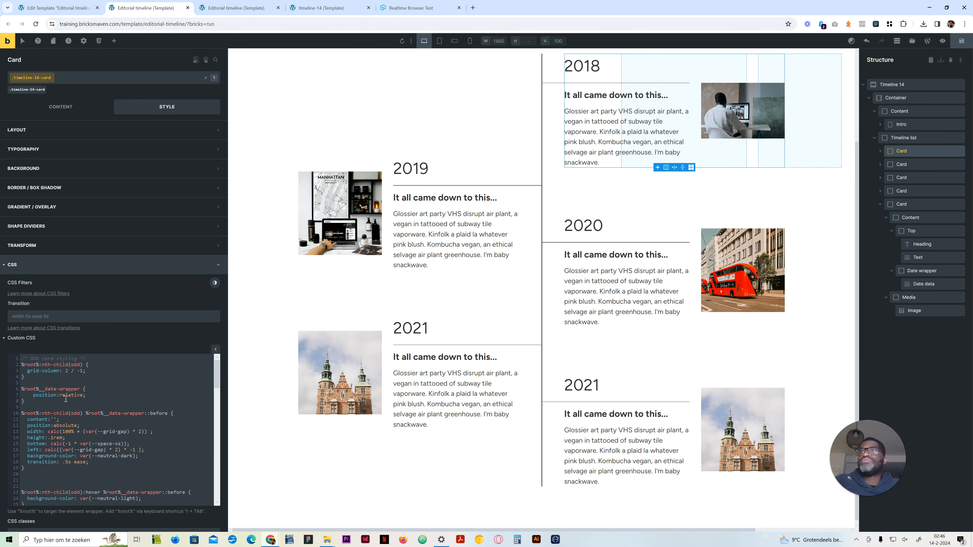
Step: Add an empty %root%:last-child rule above the odd card styling in the card's custom CSS
click(21, 357)
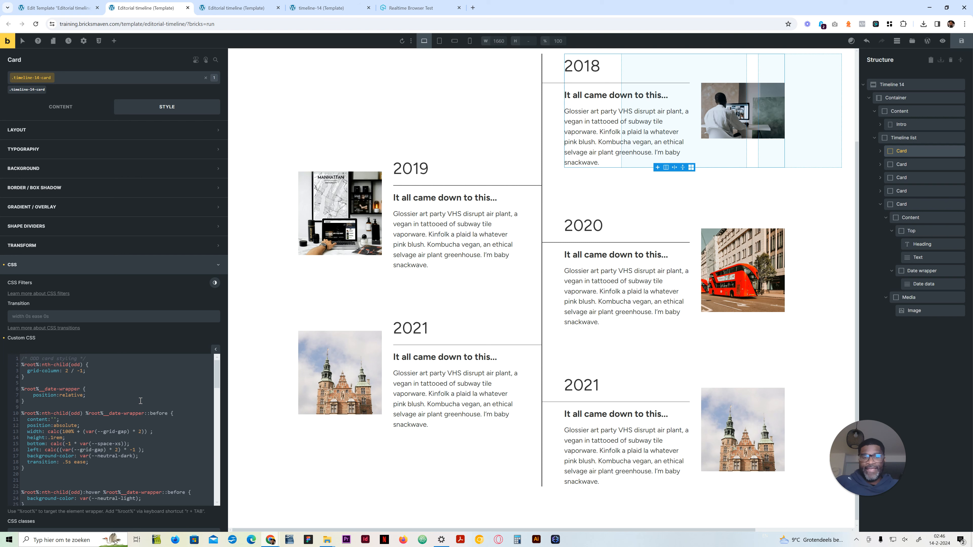
key(Return)
key(Return)
key(Return)
key(Up)
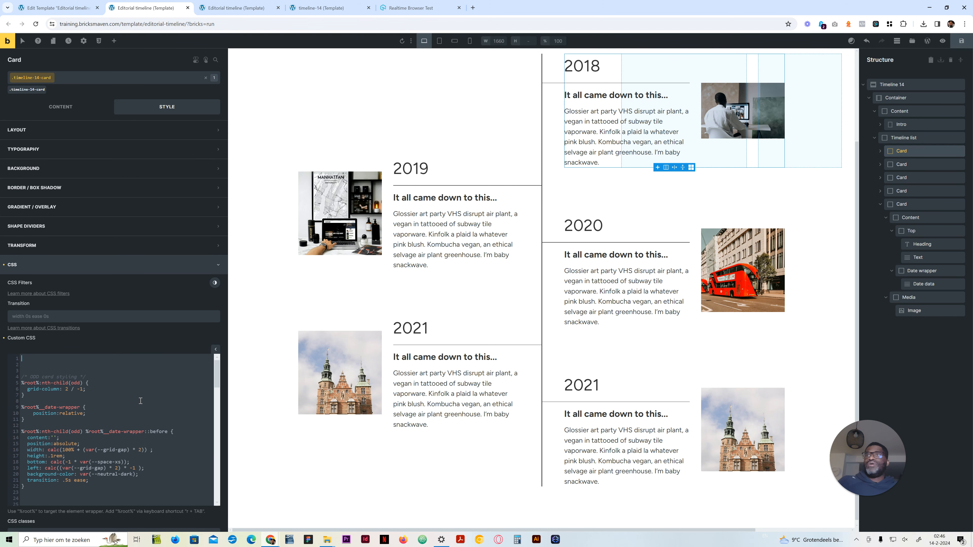
text(%root%:last-child {)
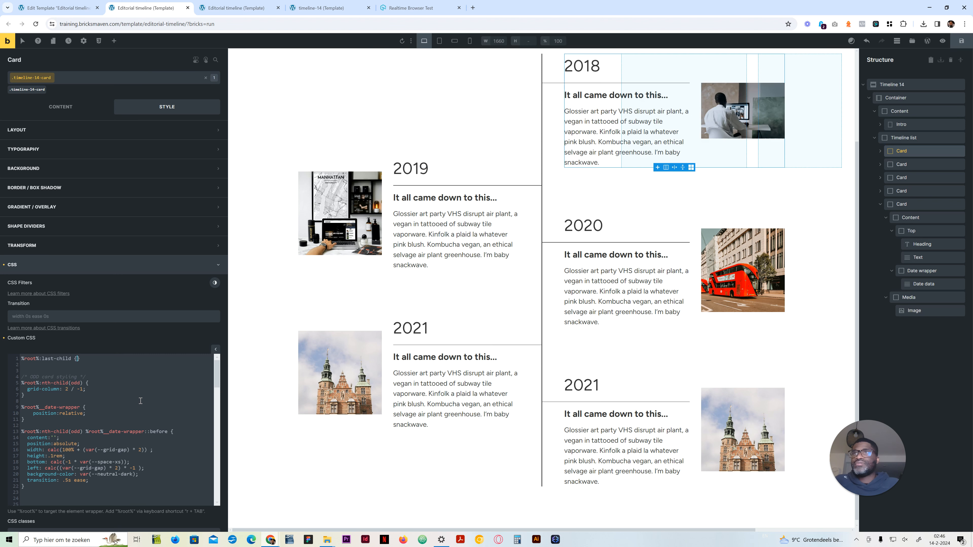
key(Return)
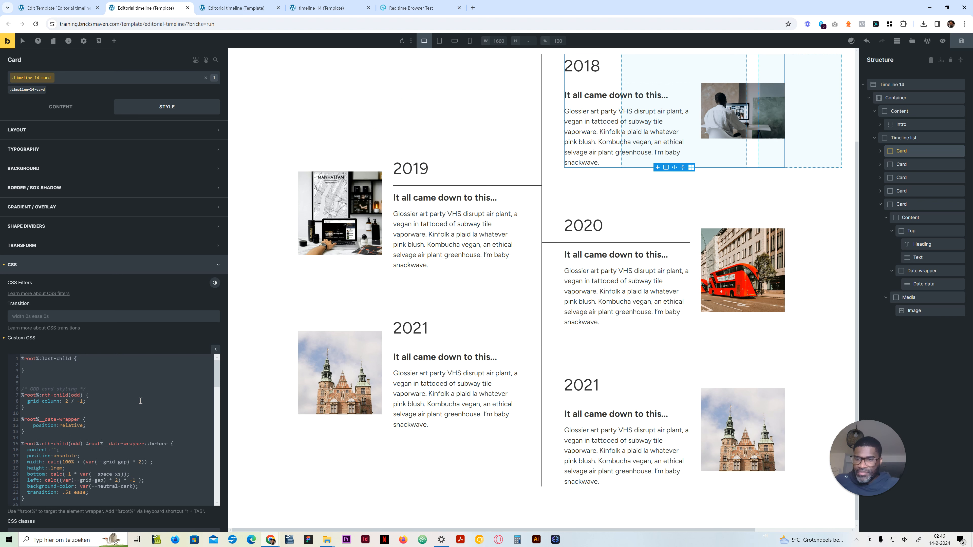
Step: Give the last-child rule a padding-block-end of var(--space-xl), and increase it to var(--space-xxl) after checking the line's end
text(padding)
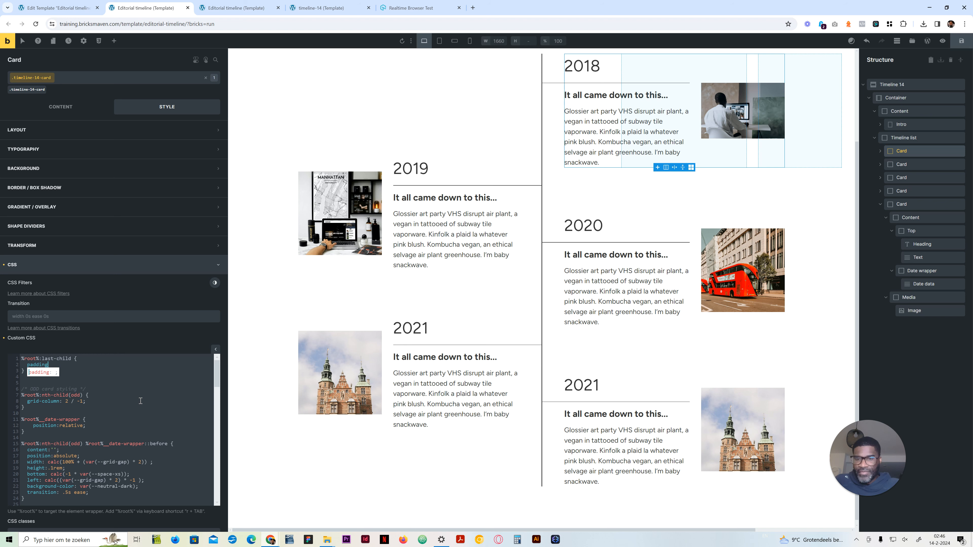
text(-block-end:)
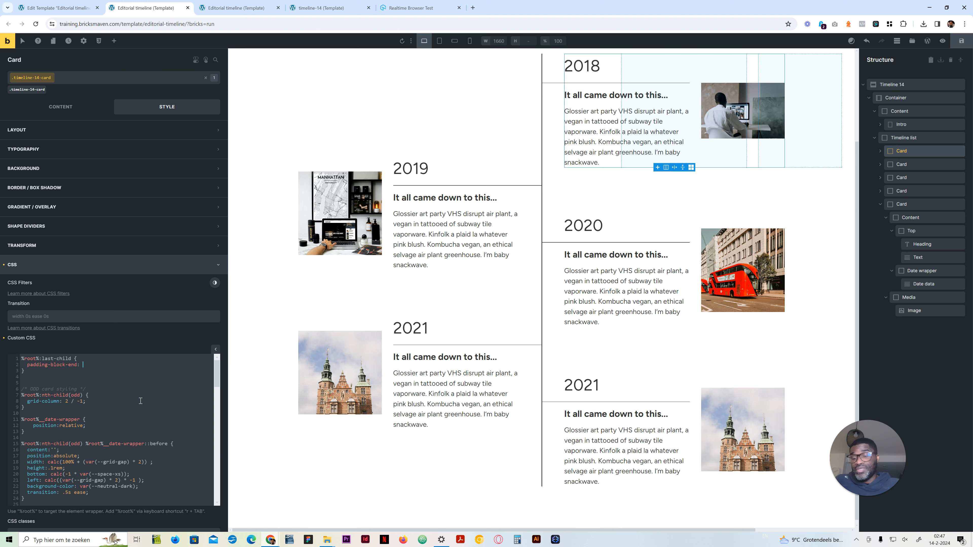
text( var(--space-xl);)
scroll(544, 404, down, 1)
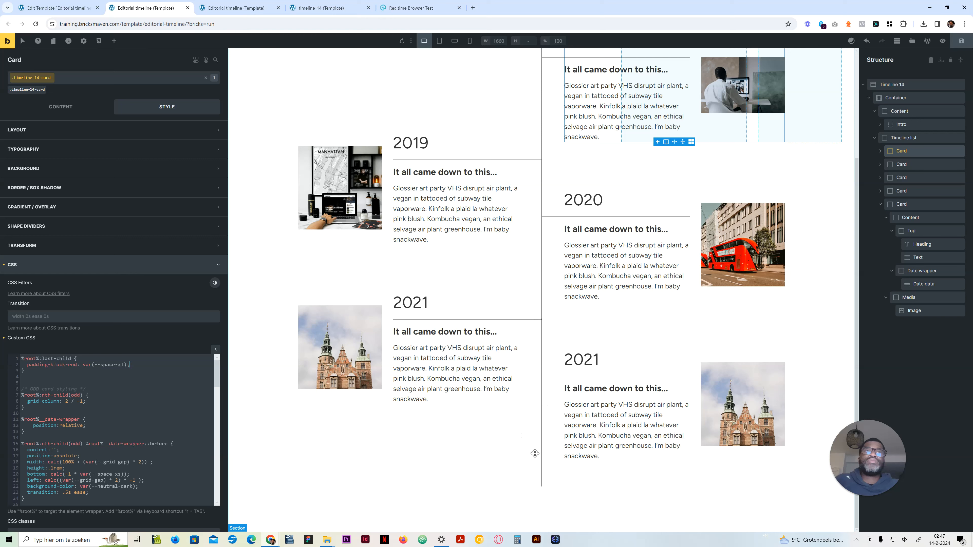
click(117, 365)
text(x)
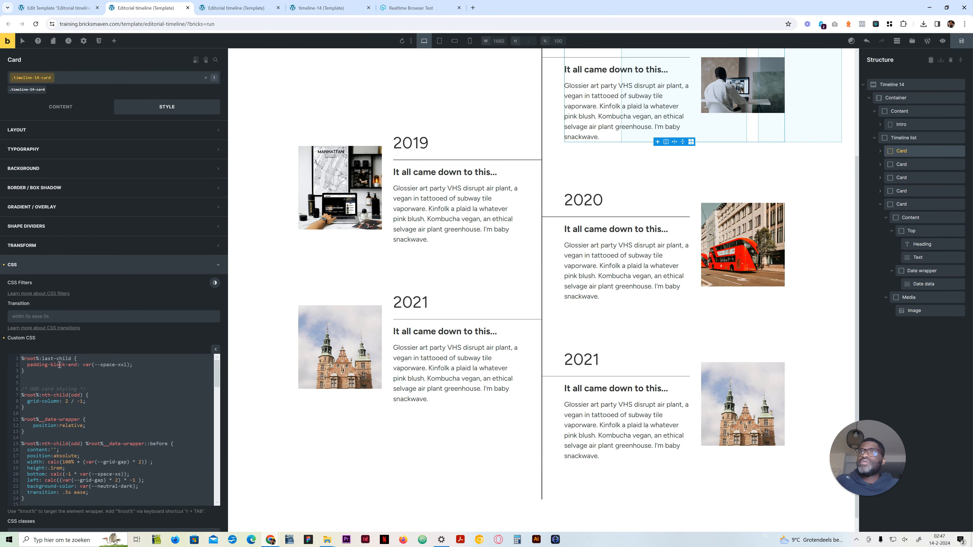
Step: Duplicate the last-child rule below itself and change the copy's selector to %root%:first-child
drag(27, 370, 15, 361)
key(ctrl+c)
key(Right)
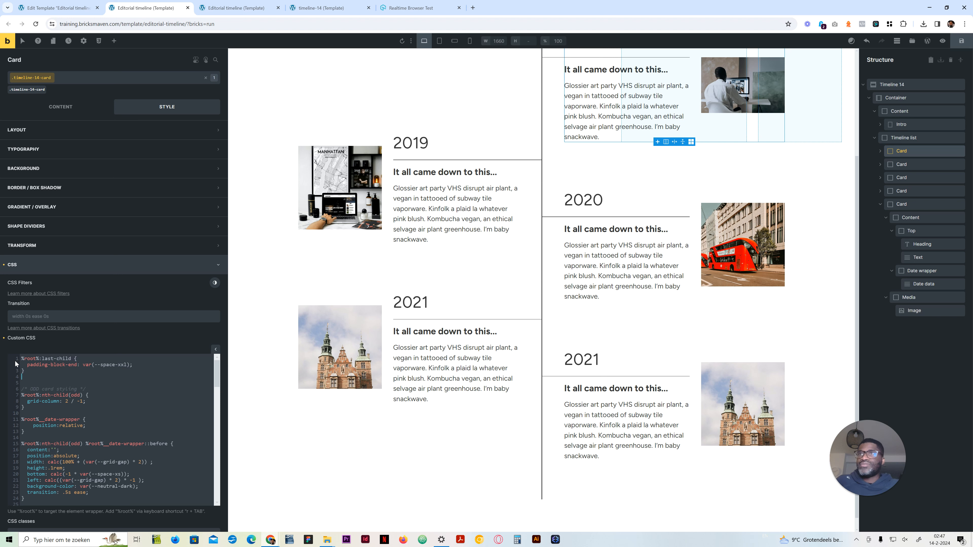
key(Return)
key(Return)
key(ctrl+v)
drag(53, 390, 42, 389)
text(first)
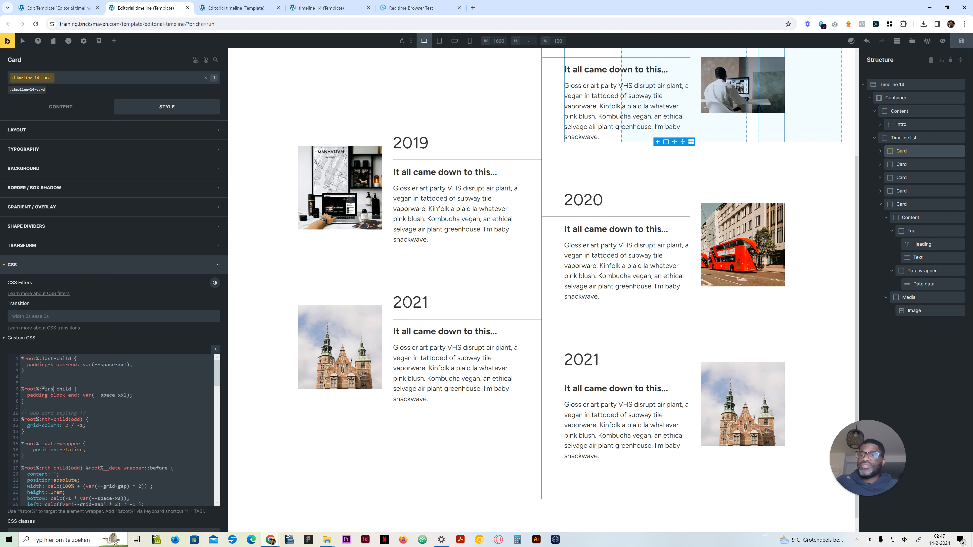
Step: Change the first-child rule's property to padding-block-start and save the template
scroll(587, 283, up, 4)
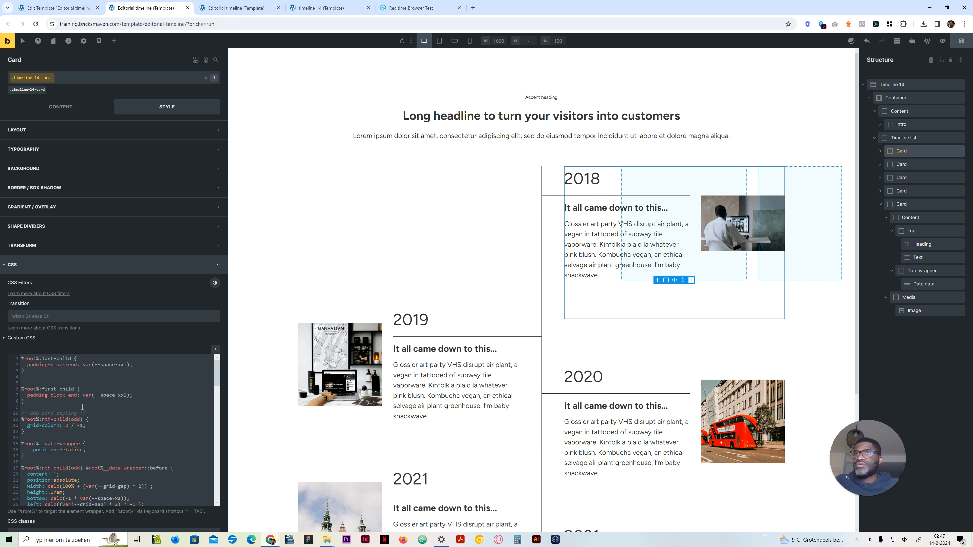
double_click(72, 395)
text(start)
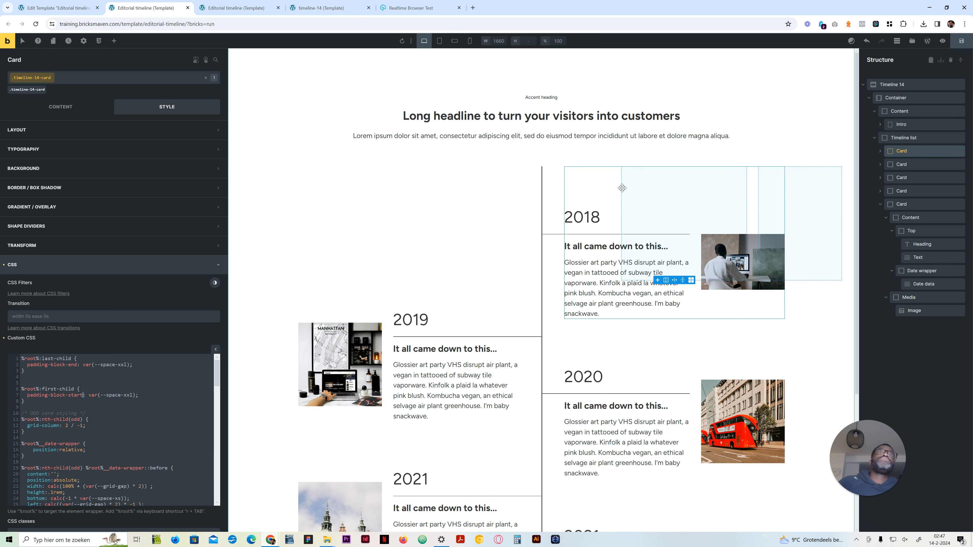
key(ctrl+s)
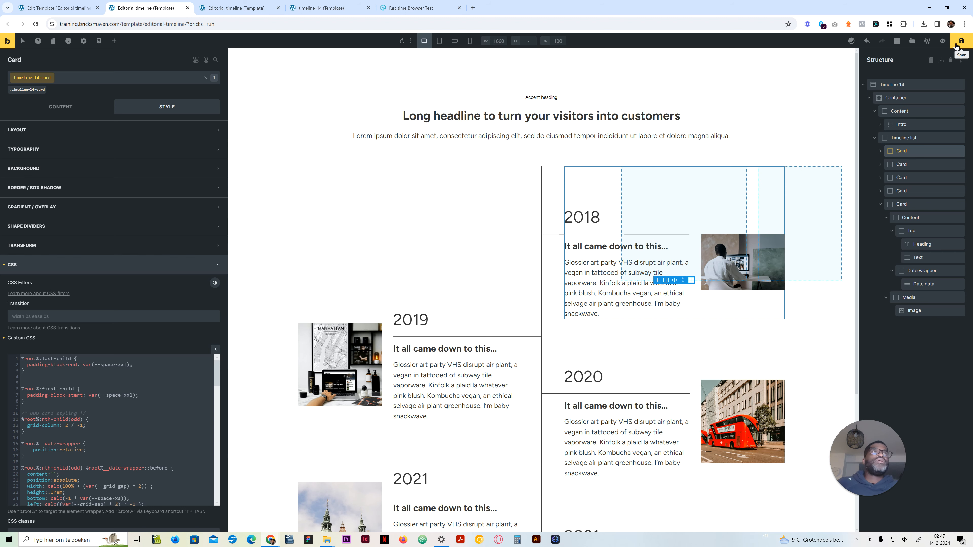
Step: Preview the timeline spacing at the tablet portrait, mobile landscape and mobile portrait breakpoints, and return to the desktop breakpoint
click(439, 41)
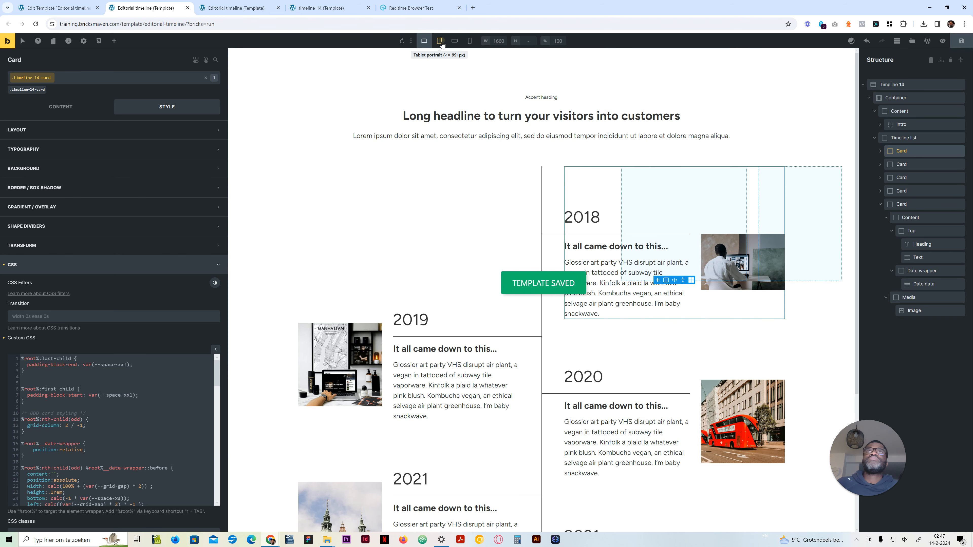
click(455, 42)
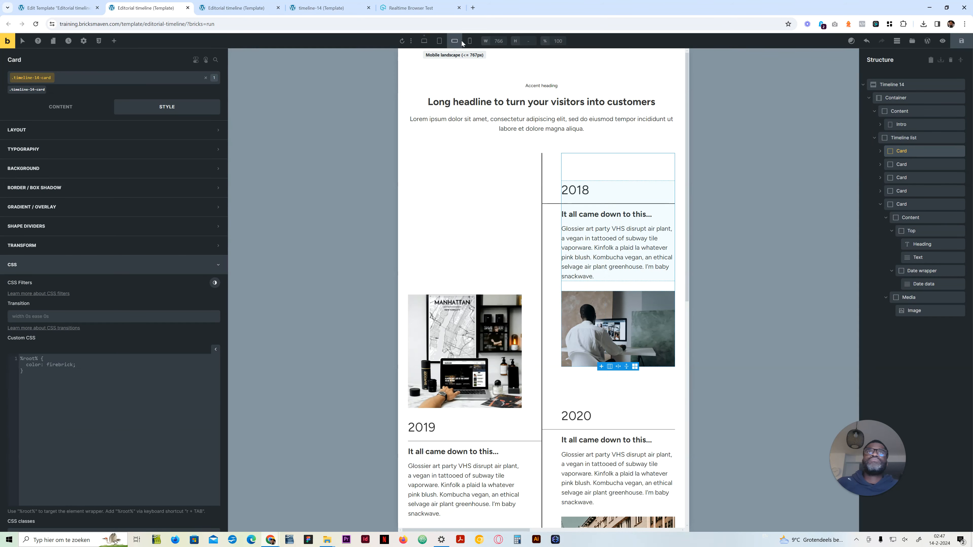
click(469, 42)
scroll(509, 256, down, 10)
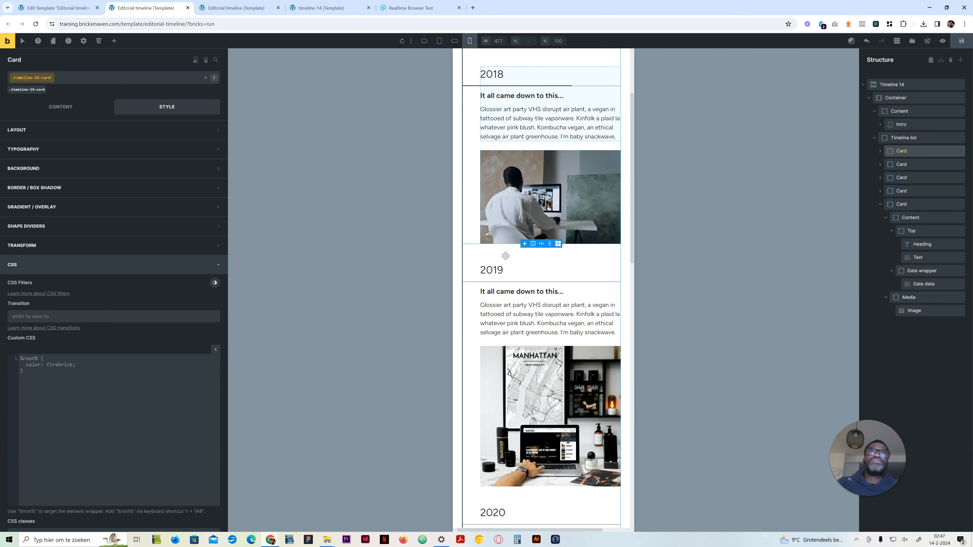
scroll(508, 256, down, 8)
scroll(513, 261, up, 10)
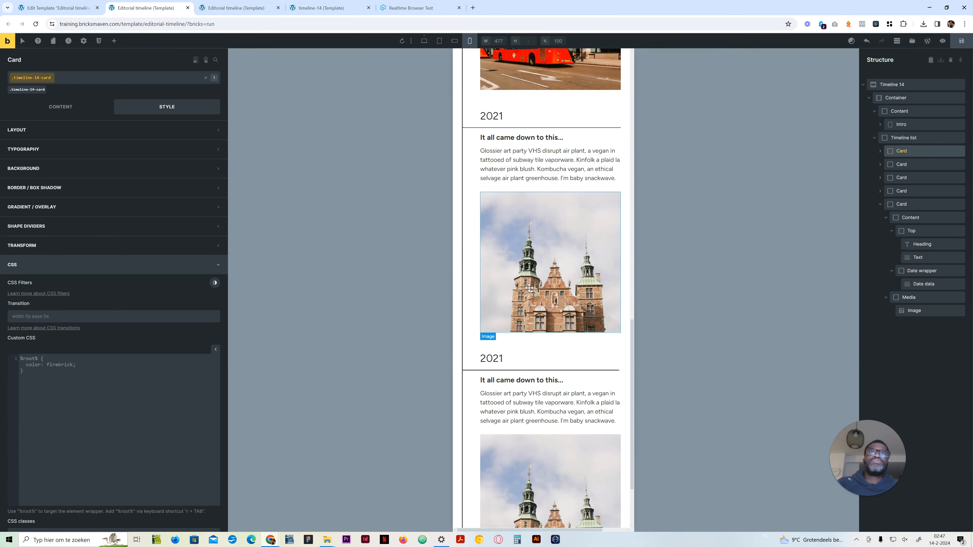
scroll(523, 267, up, 10)
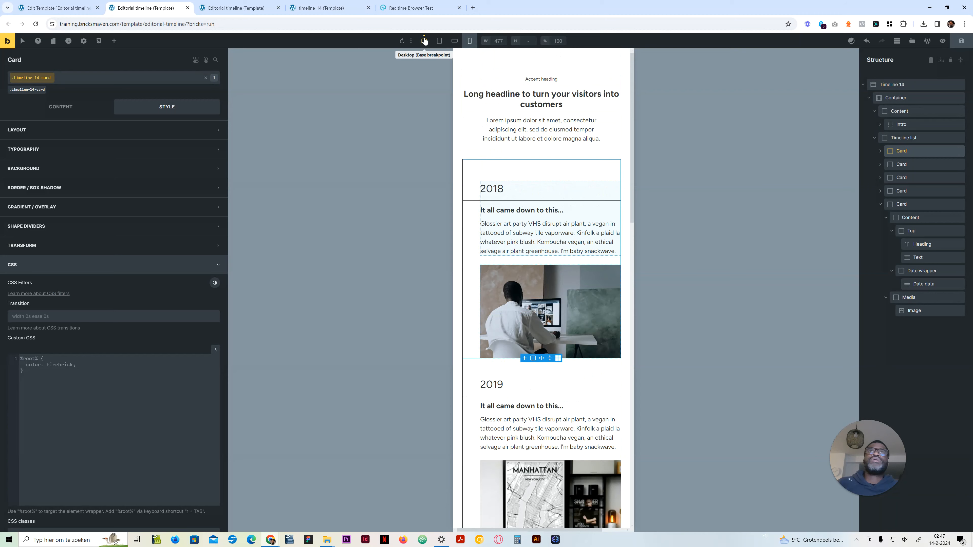
click(424, 41)
Step: Reload the published editorial timeline page and examine the spacing above the first card and below the last card
click(237, 8)
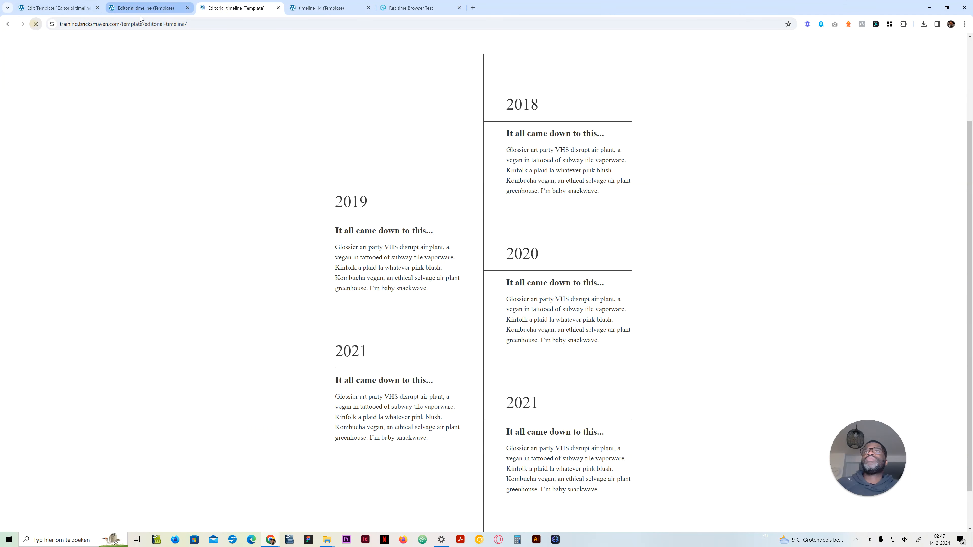
scroll(514, 218, up, 3)
scroll(502, 374, down, 4)
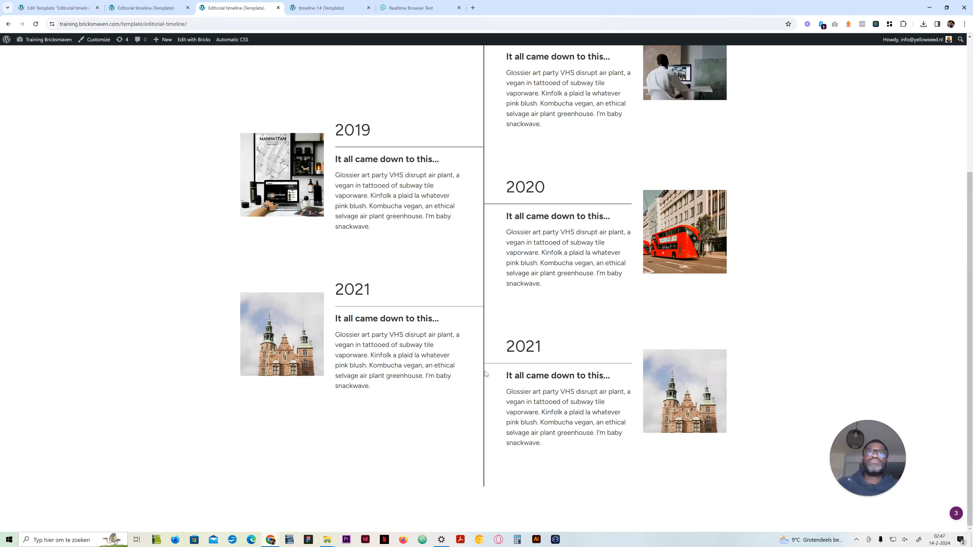
scroll(499, 391, up, 4)
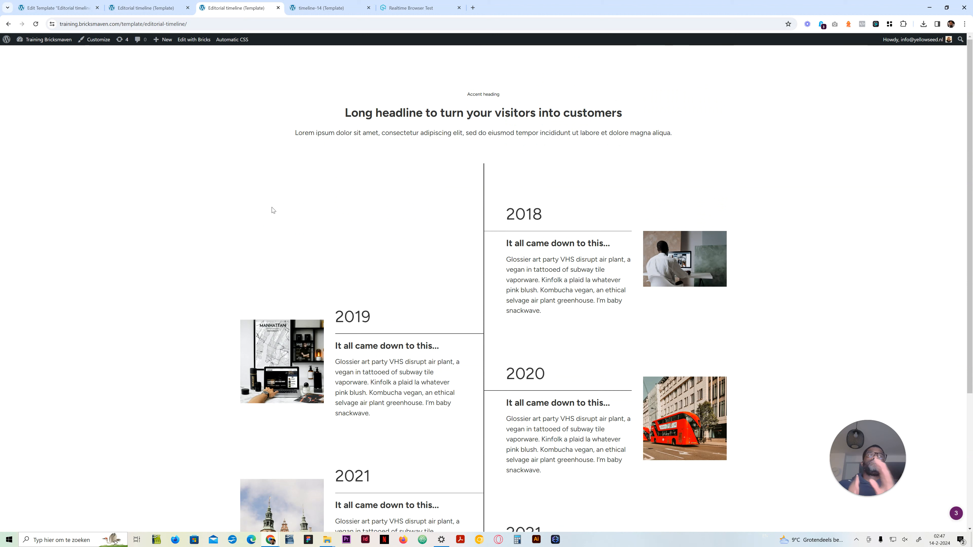